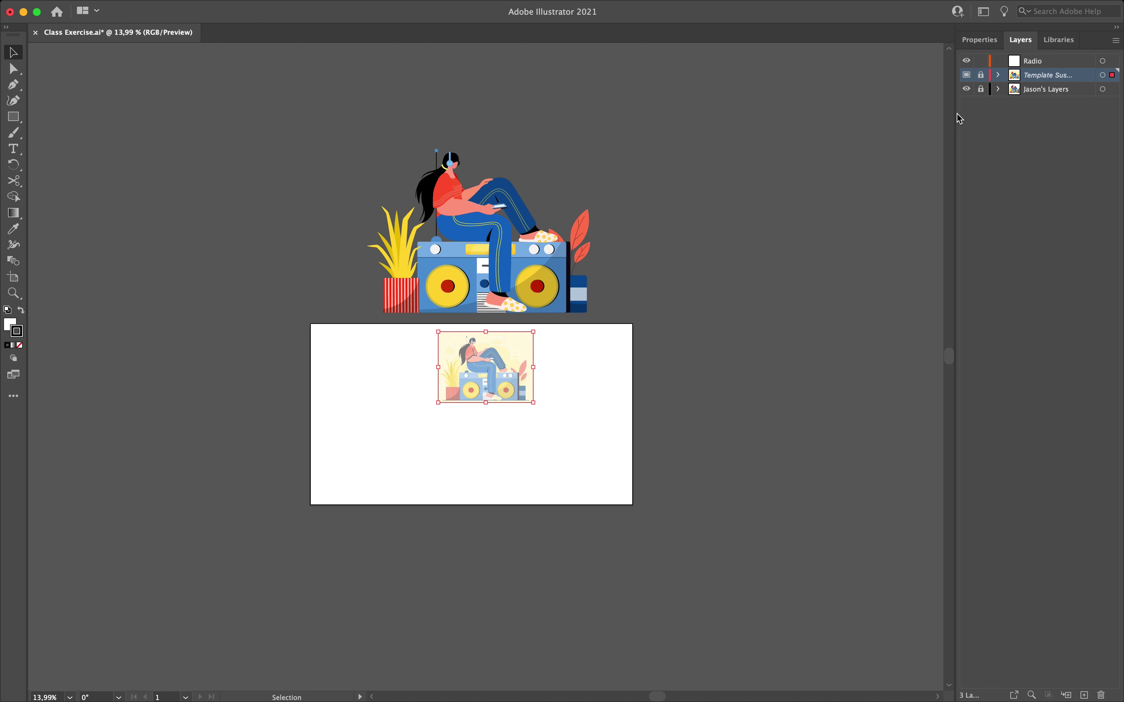
Step: Unlock the template layer and center its linked image horizontally and vertically on the artboard
left_click_drag(958, 118, 845, 118)
left_click(872, 77)
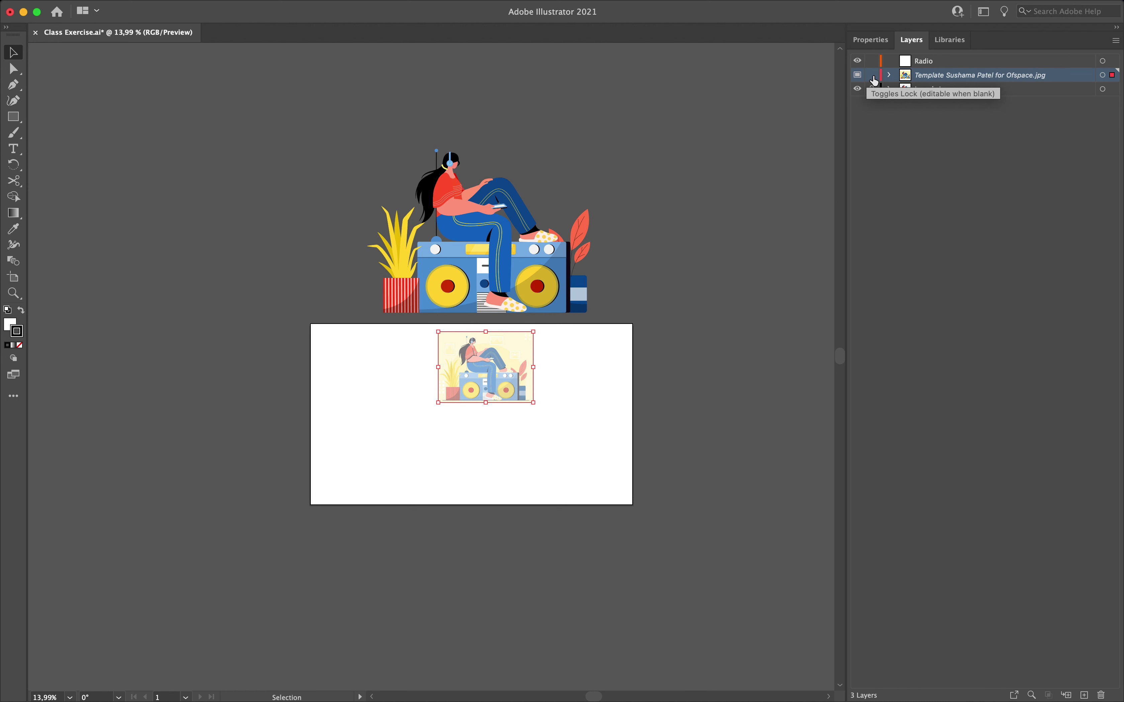
left_click(508, 354)
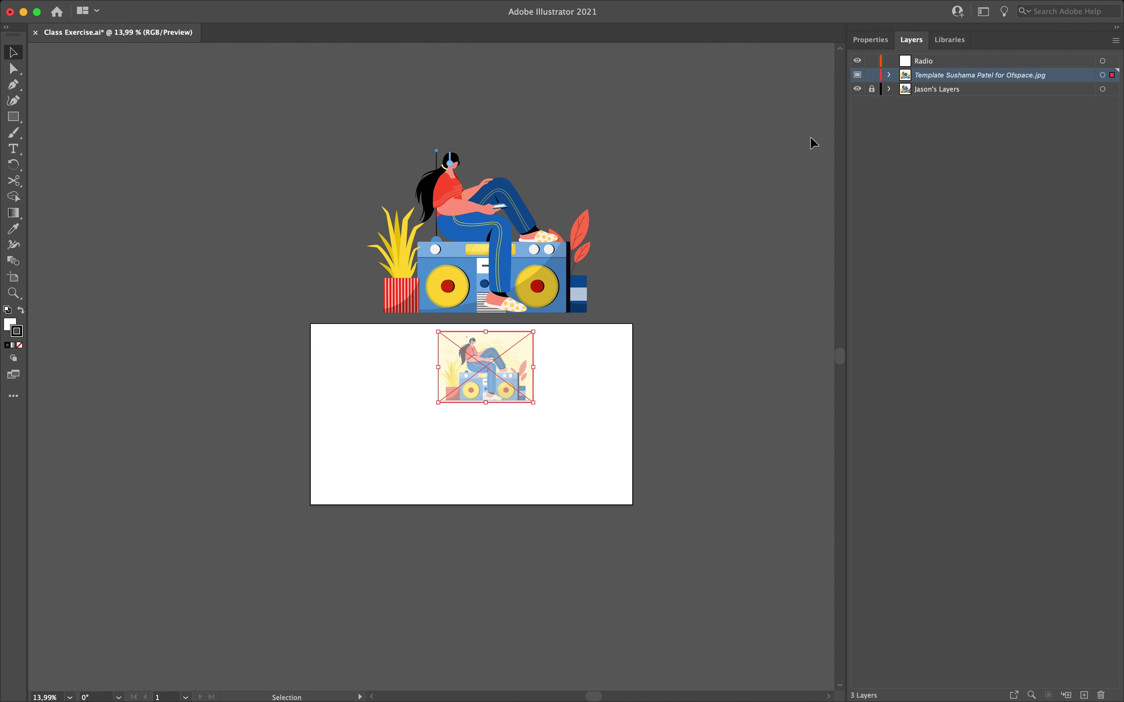
left_click(868, 43)
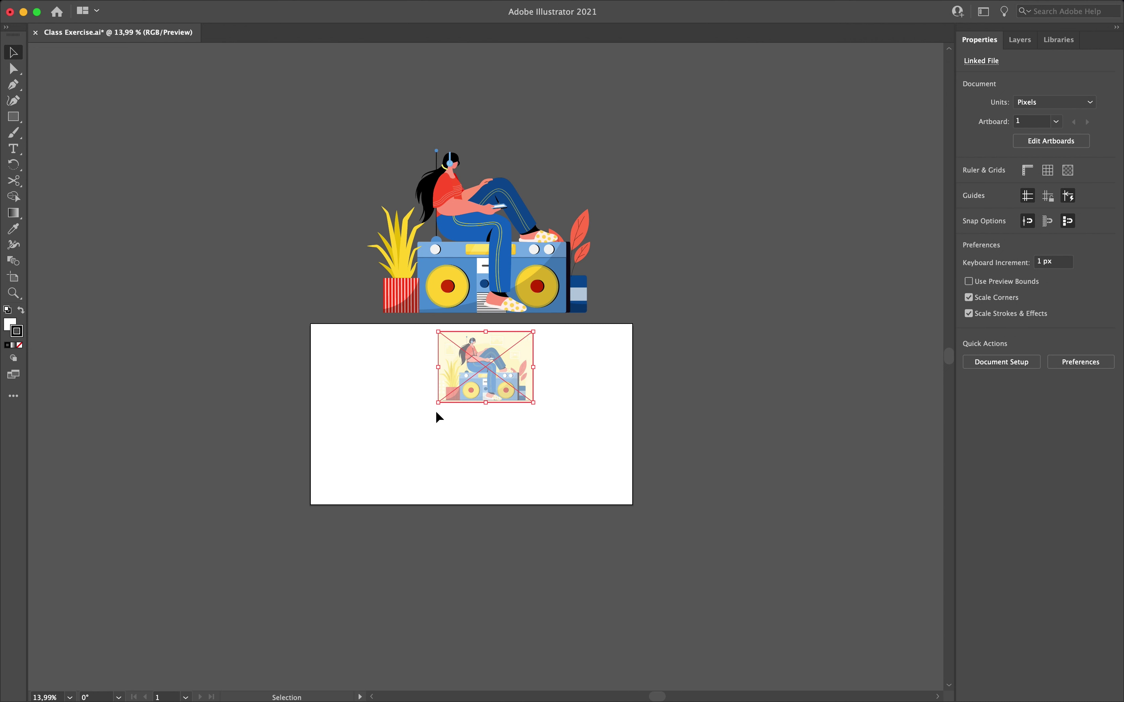
left_click_drag(481, 361, 467, 404)
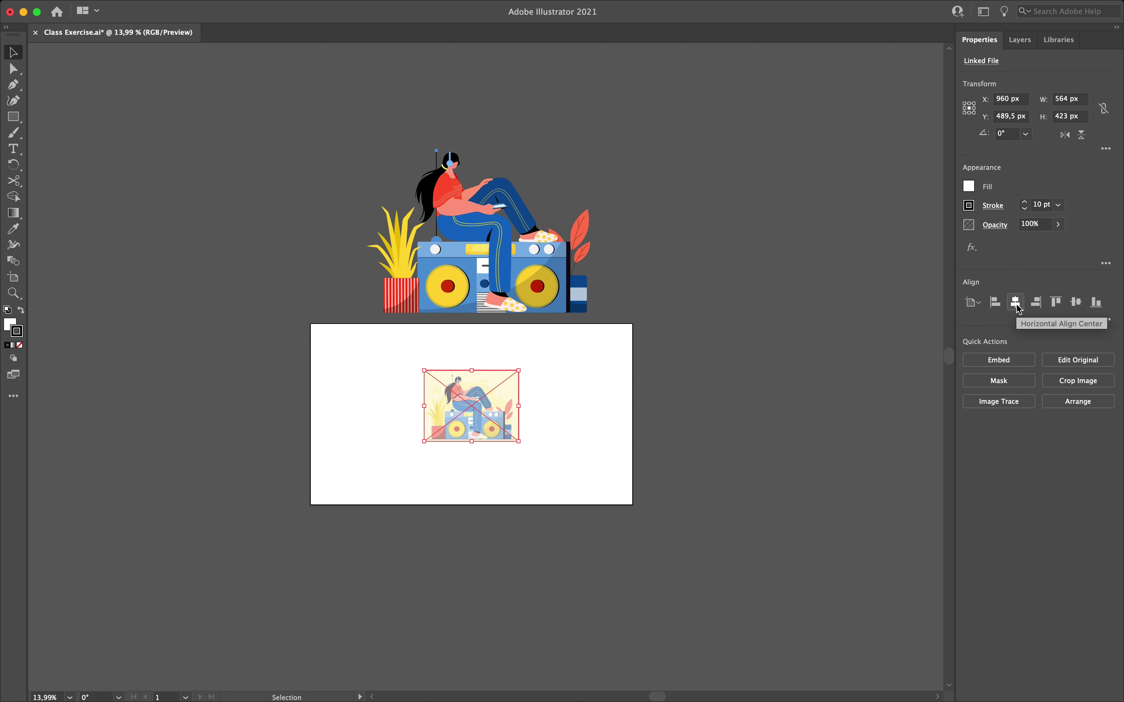
left_click(1077, 303)
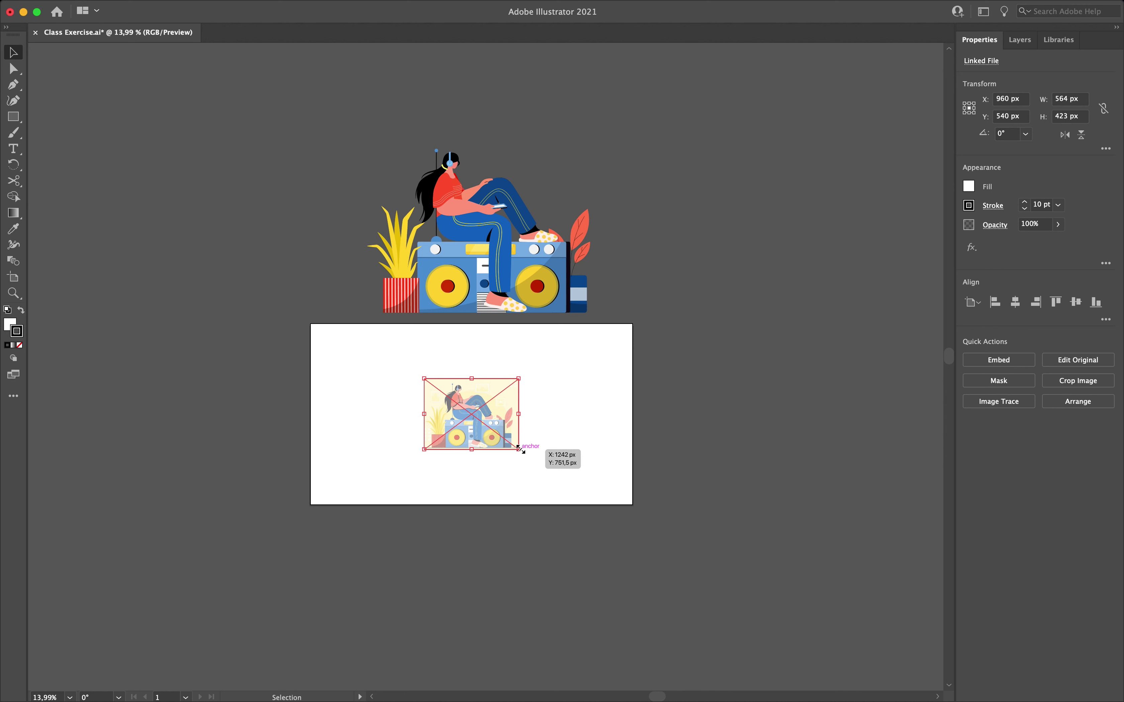
Step: Scale the template image proportionally about its center to 1440 × 1080 px, filling the artboard's height
left_click_drag(520, 448, 643, 508)
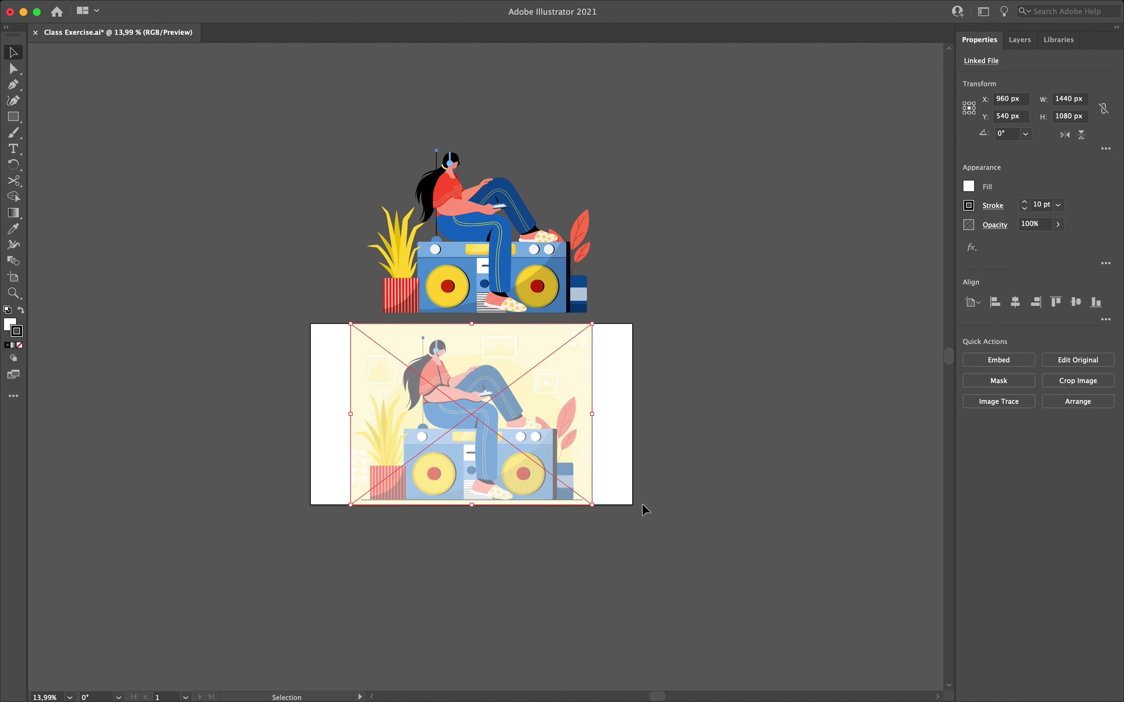
left_click(617, 403)
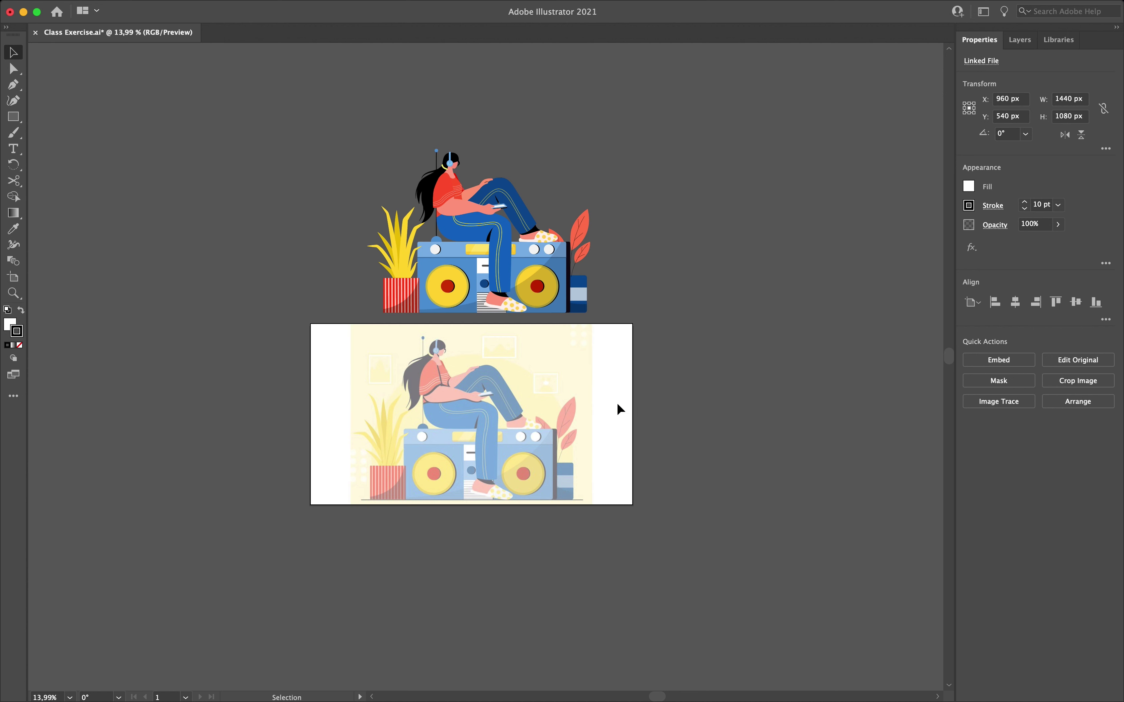
scroll(533, 392, "up", 2)
scroll(533, 392, "left", 2)
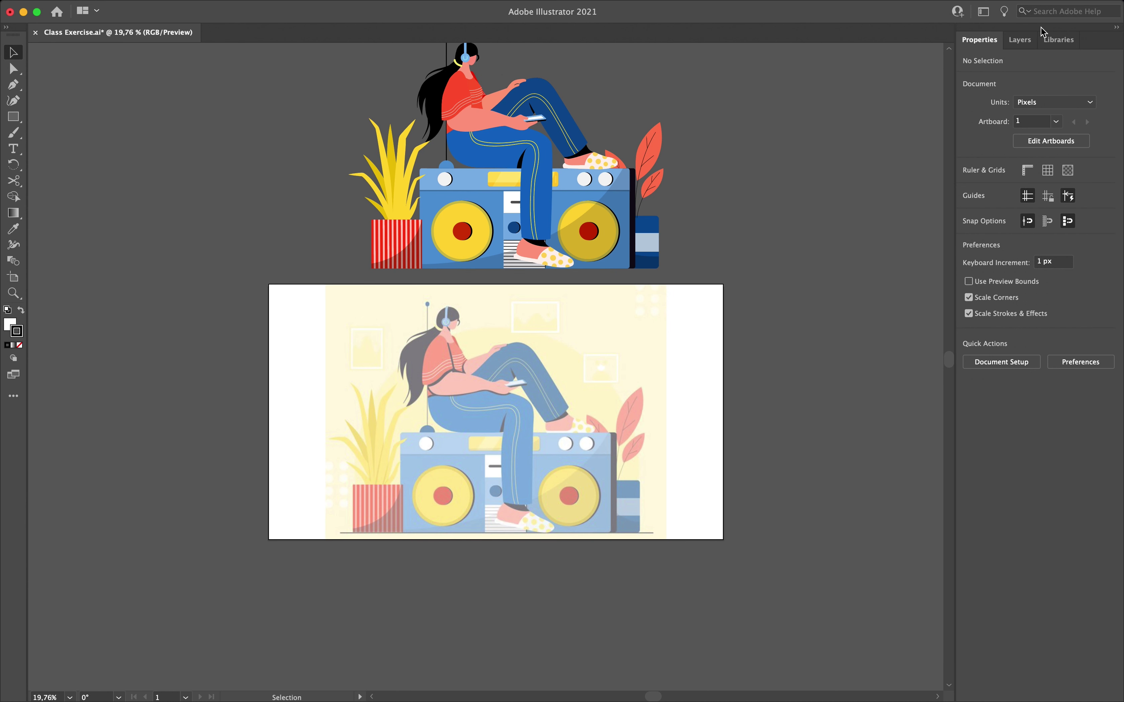
Step: Lock the template layer and add a new layer above it named "Ref."
left_click(1020, 39)
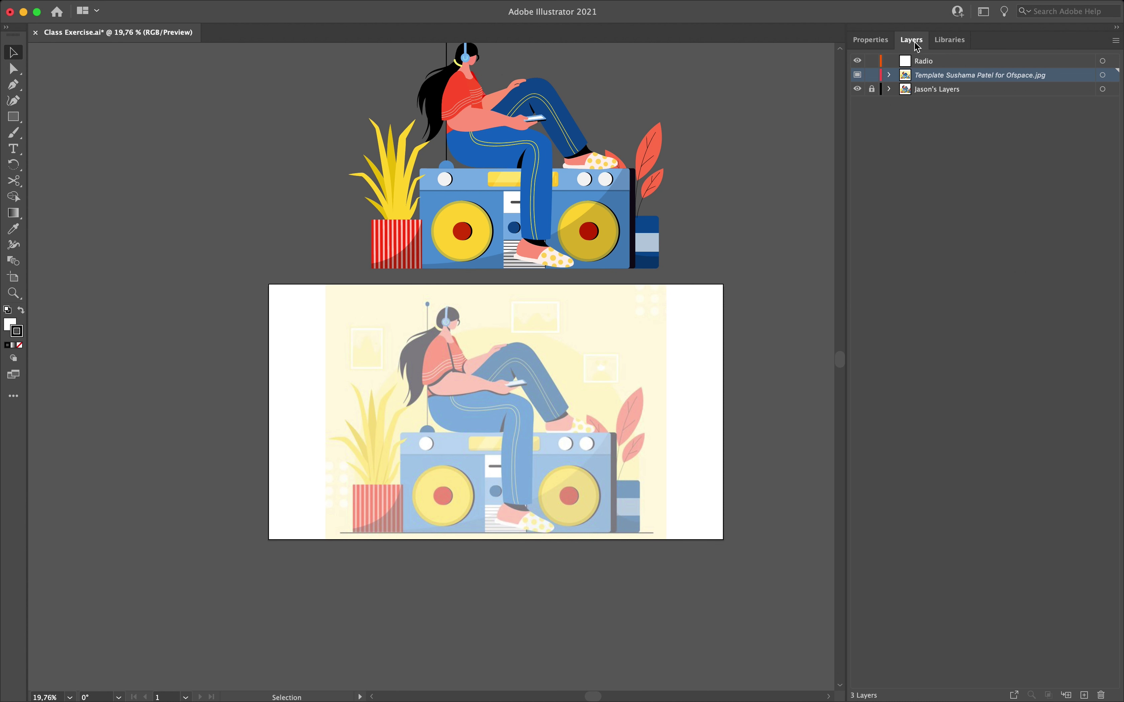
left_click(871, 75)
left_click(1085, 696)
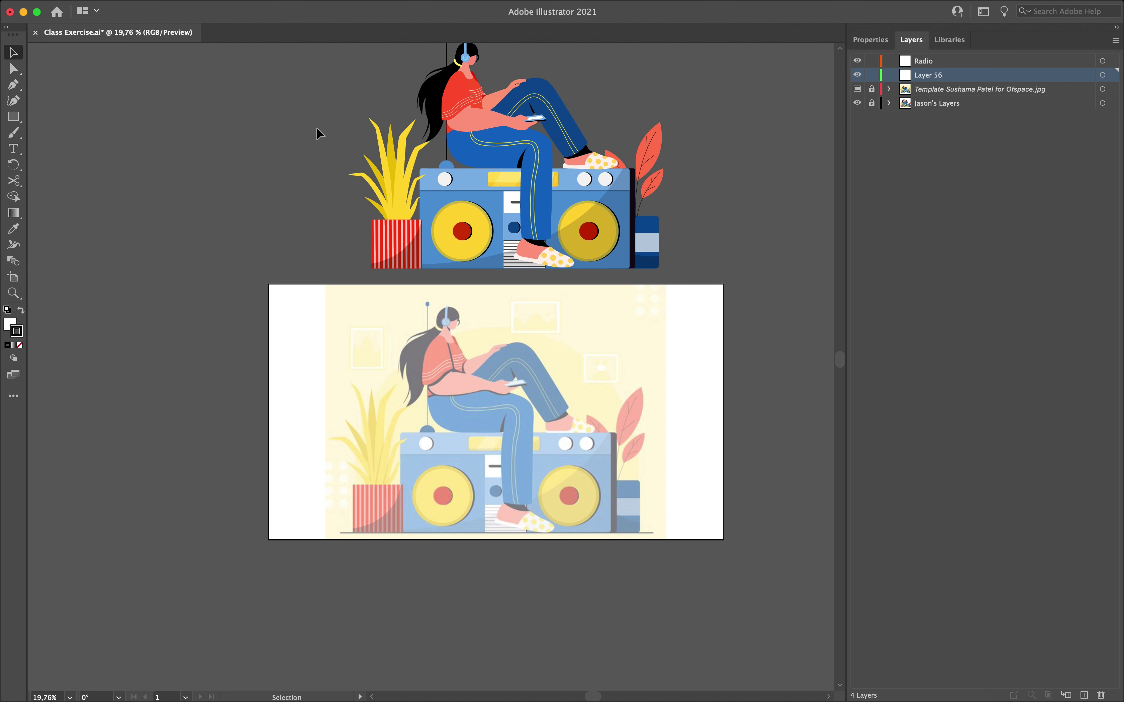
double_click(931, 75)
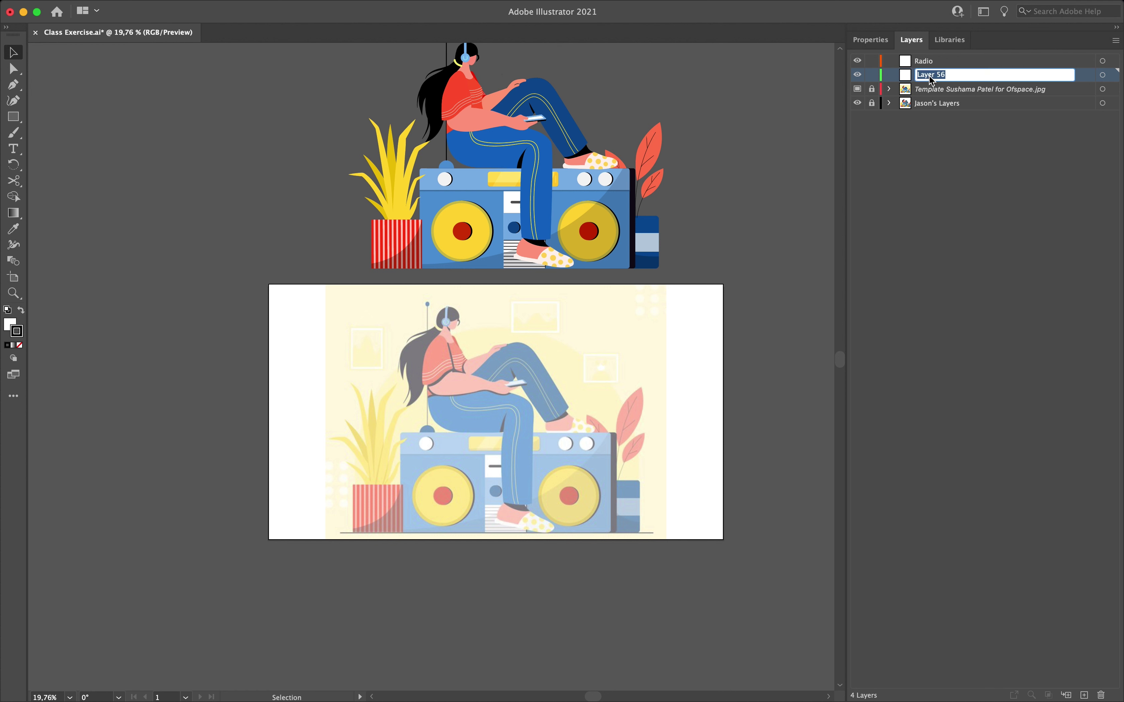
type("Ref.")
key("Return")
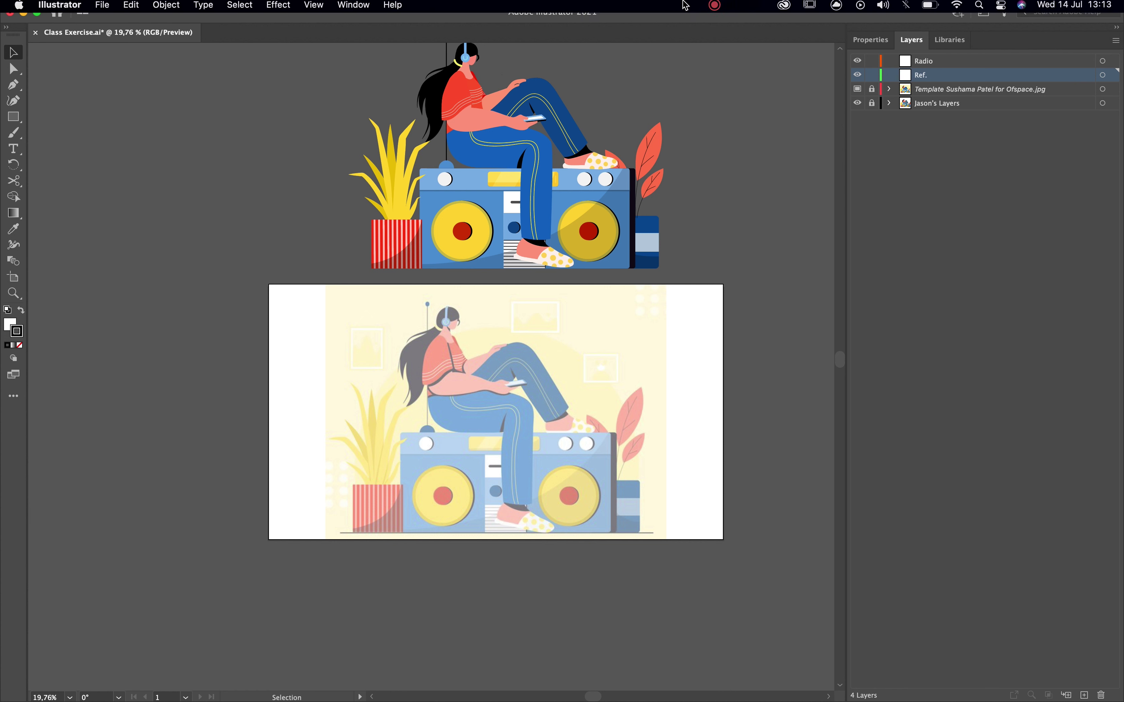
Step: Place the illustration JPG from Downloads as a linked image on the Ref. layer, above the artboard
left_click(102, 8)
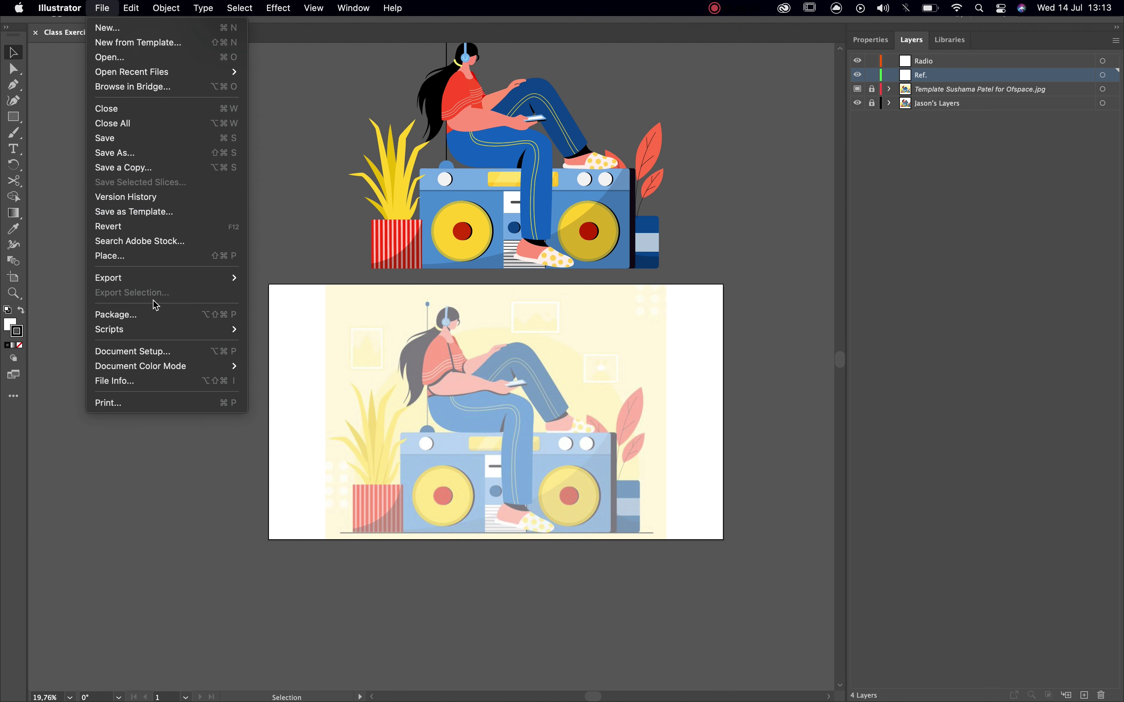
left_click(157, 256)
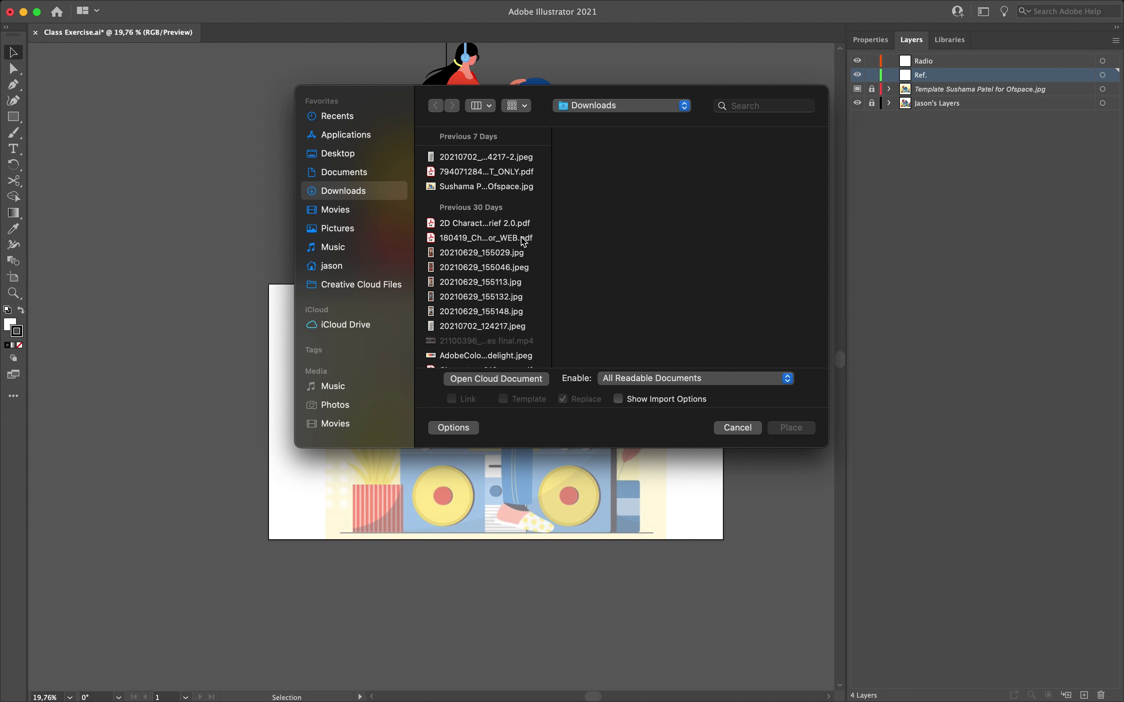
left_click(483, 187)
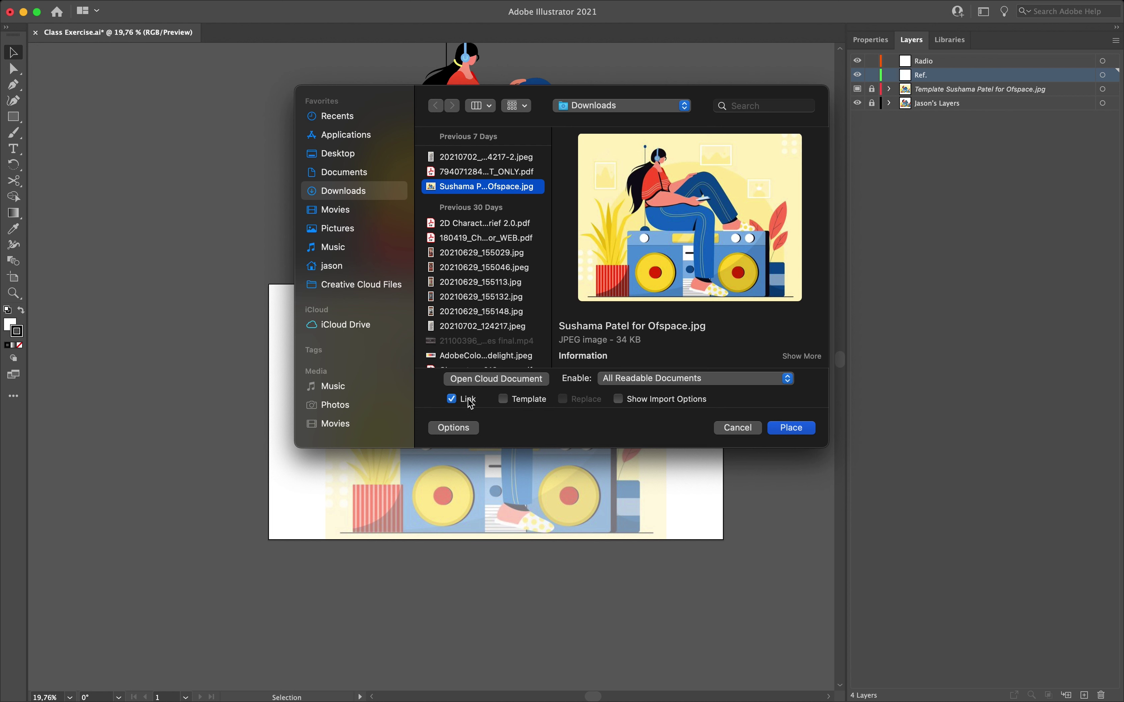
left_click(804, 429)
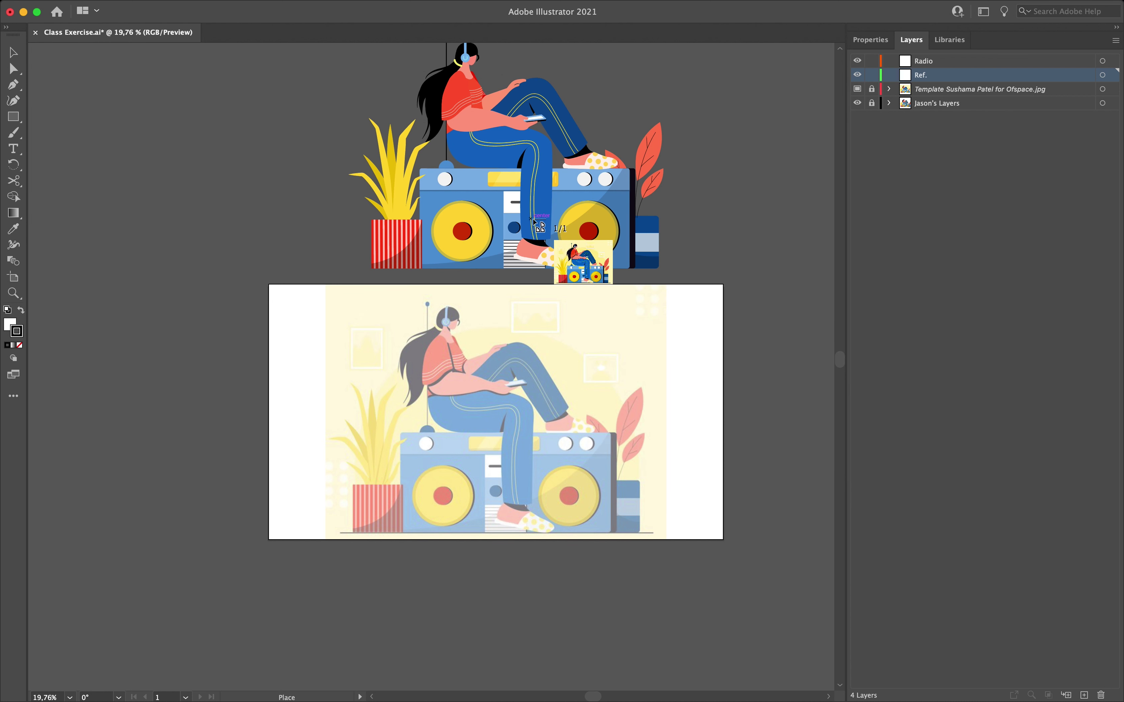
scroll(332, 65, "up", 3)
left_click_drag(306, 74, 738, 374)
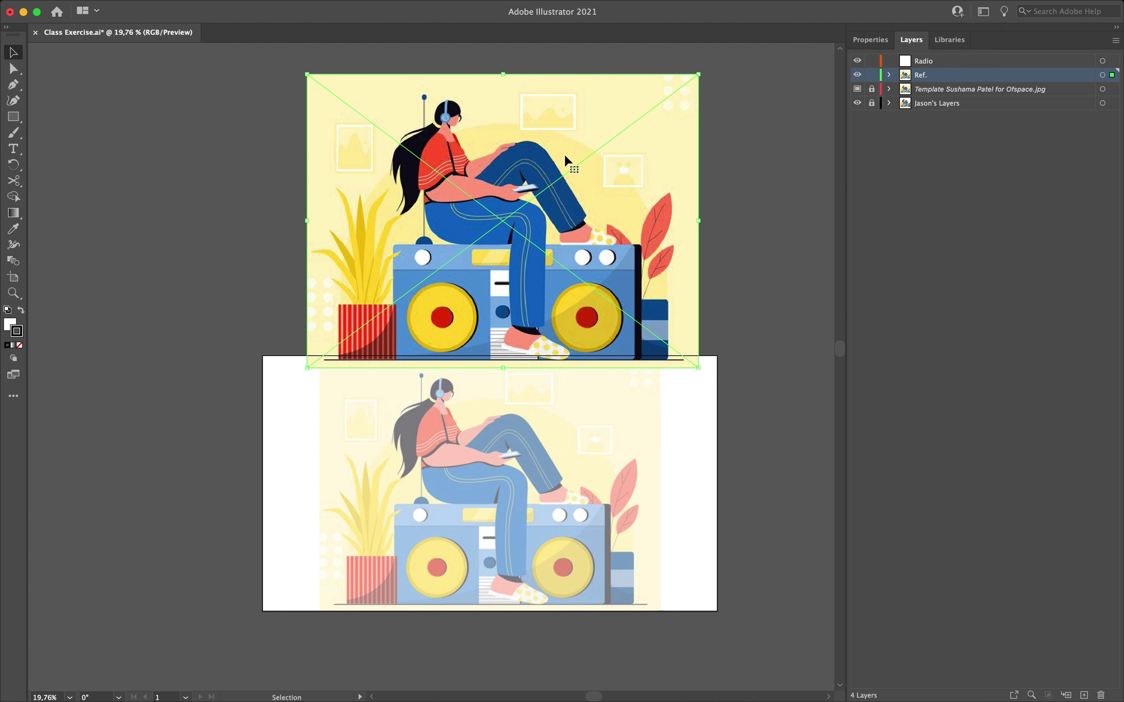
Step: Shrink the placed reference image slightly and position it just above the artboard without overlapping it
left_click(726, 258)
left_click(695, 347)
left_click_drag(698, 368, 676, 351)
left_click_drag(584, 234, 591, 232)
left_click(744, 192)
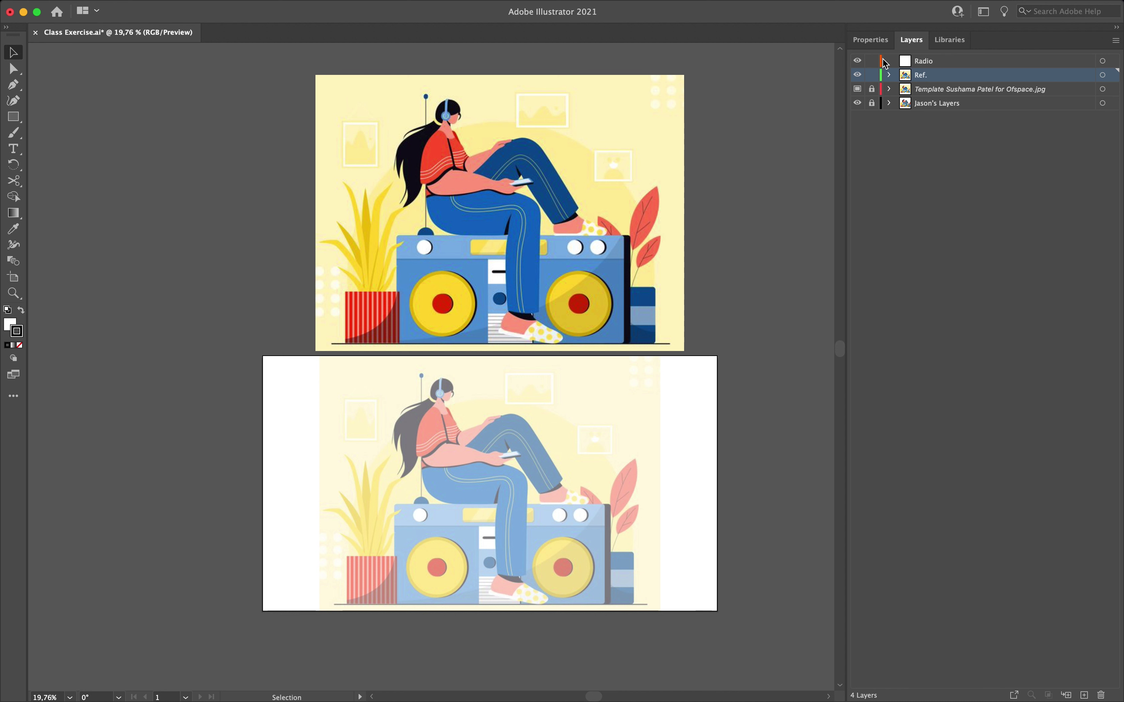
Step: Lock the Ref. layer and make the Radio layer active
left_click(871, 75)
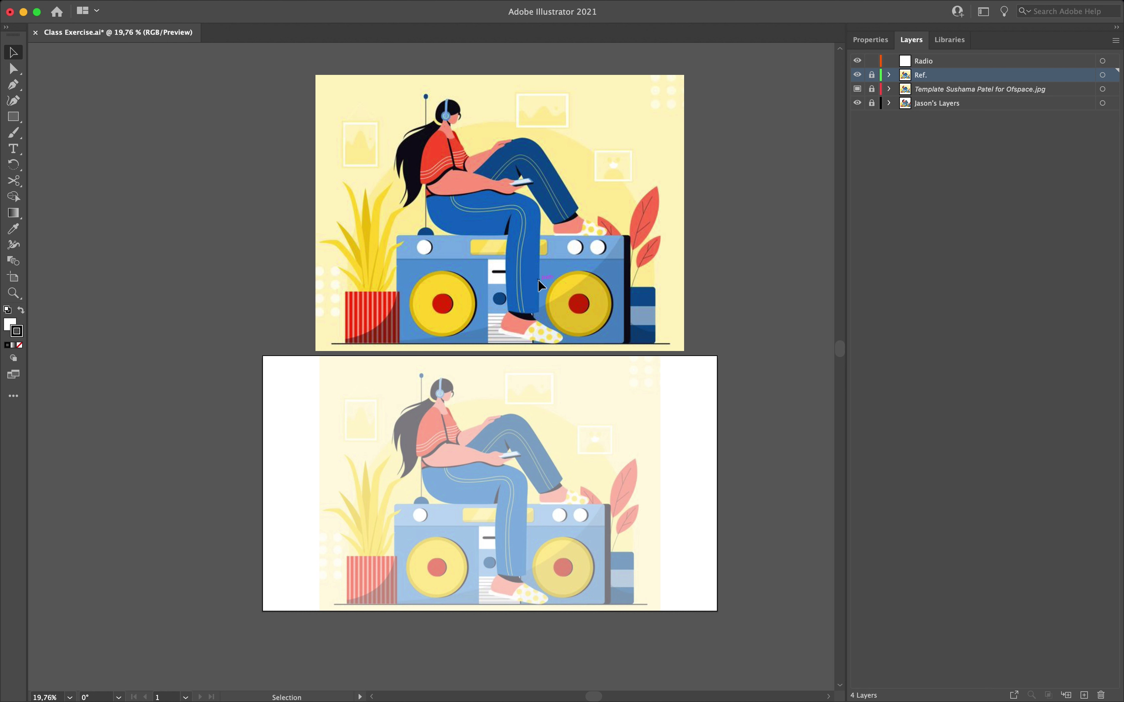
left_click(888, 62)
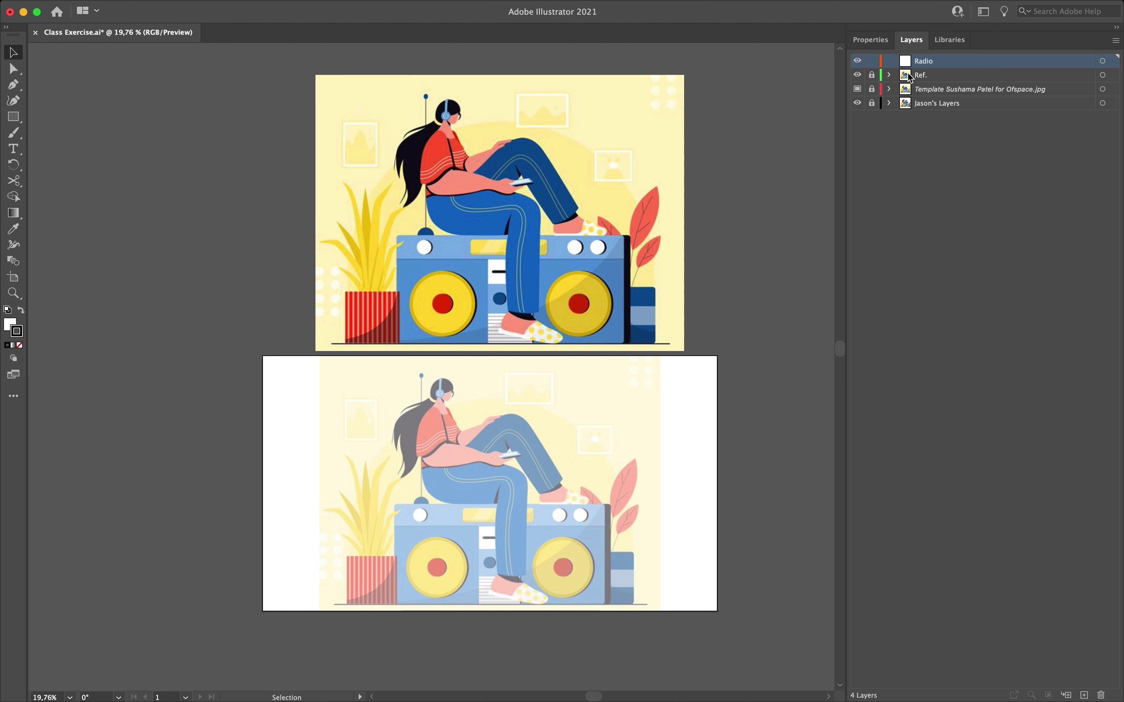
Step: Examine the faded template illustration at several magnifications, finishing with a close view of the radio
scroll(476, 483, "down", 3)
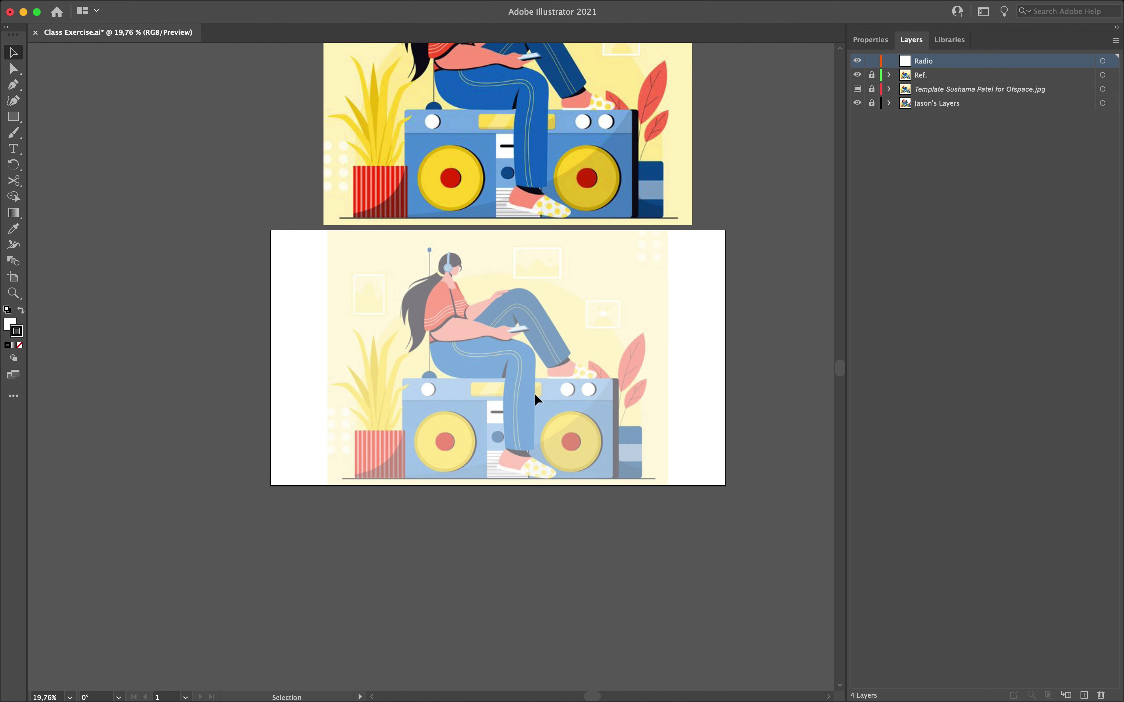
scroll(541, 399, "up", 5)
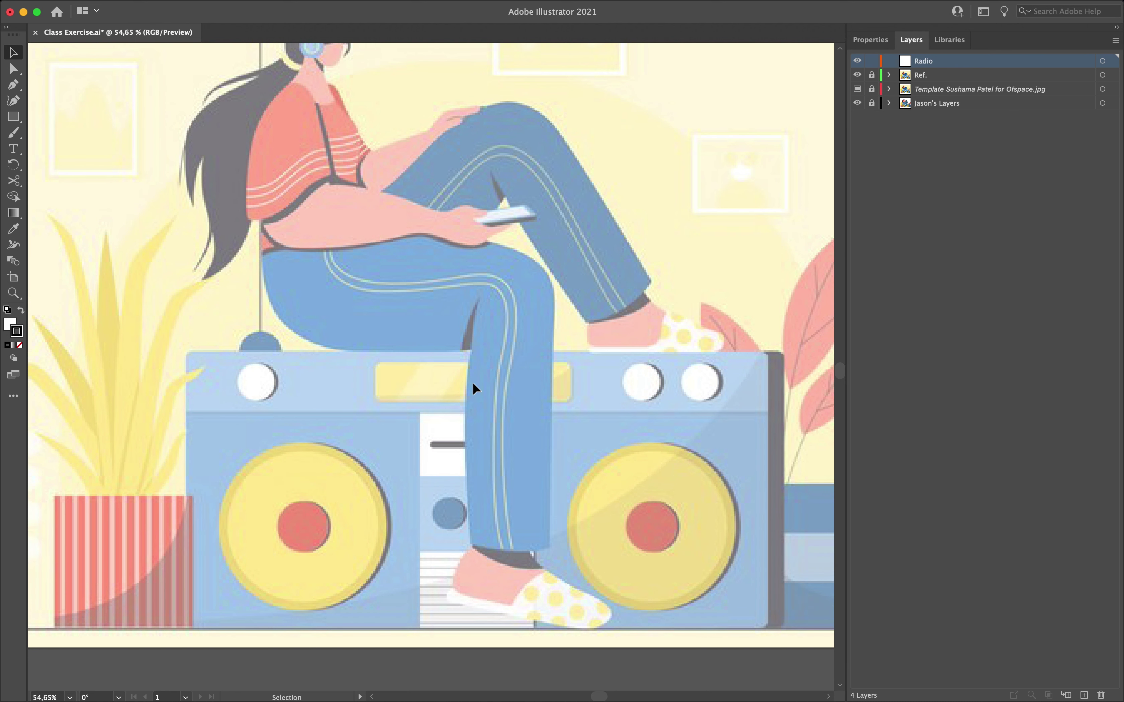
key("z")
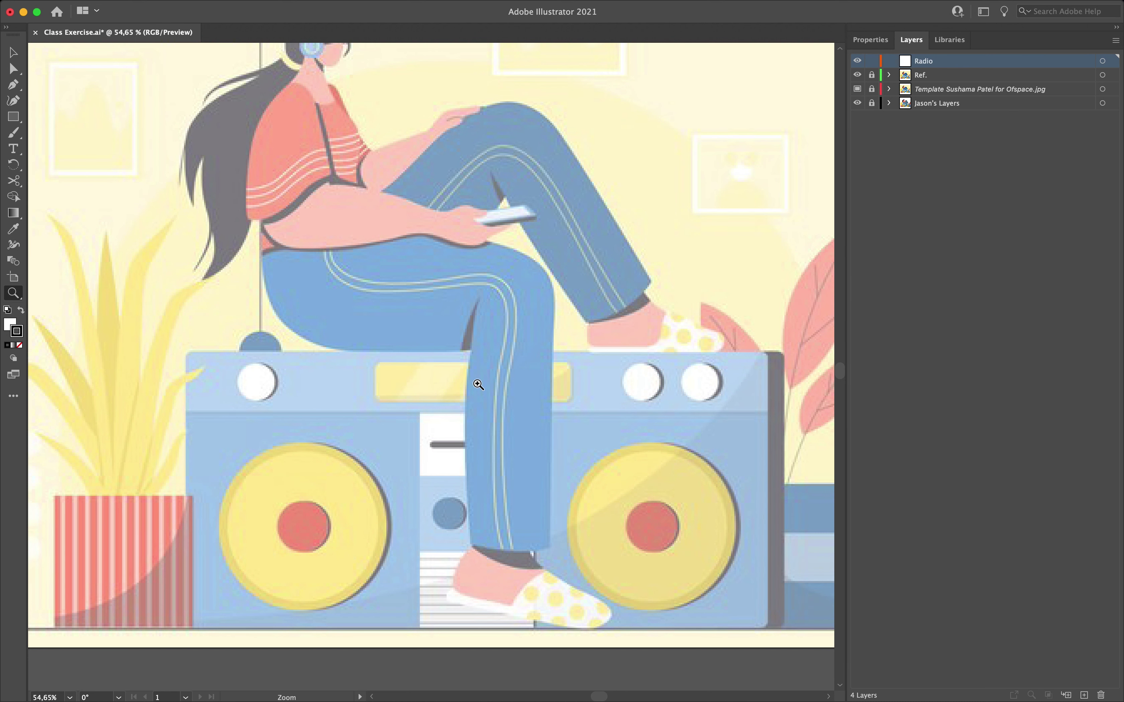
left_click(534, 275)
mouse_move(459, 268)
left_mouse_down()
mouse_move(642, 255)
mouse_move(327, 326)
mouse_move(502, 296)
mouse_move(454, 281)
mouse_move(466, 282)
left_mouse_up()
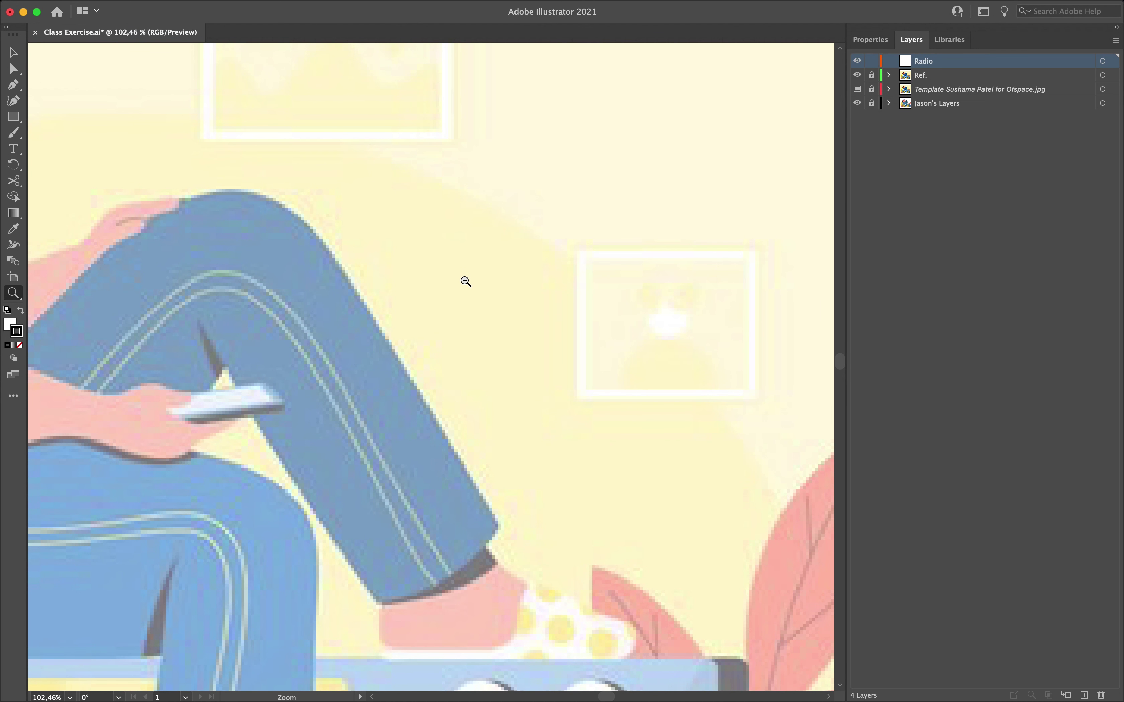
left_click(466, 282, "alt")
left_click(466, 282, "alt")
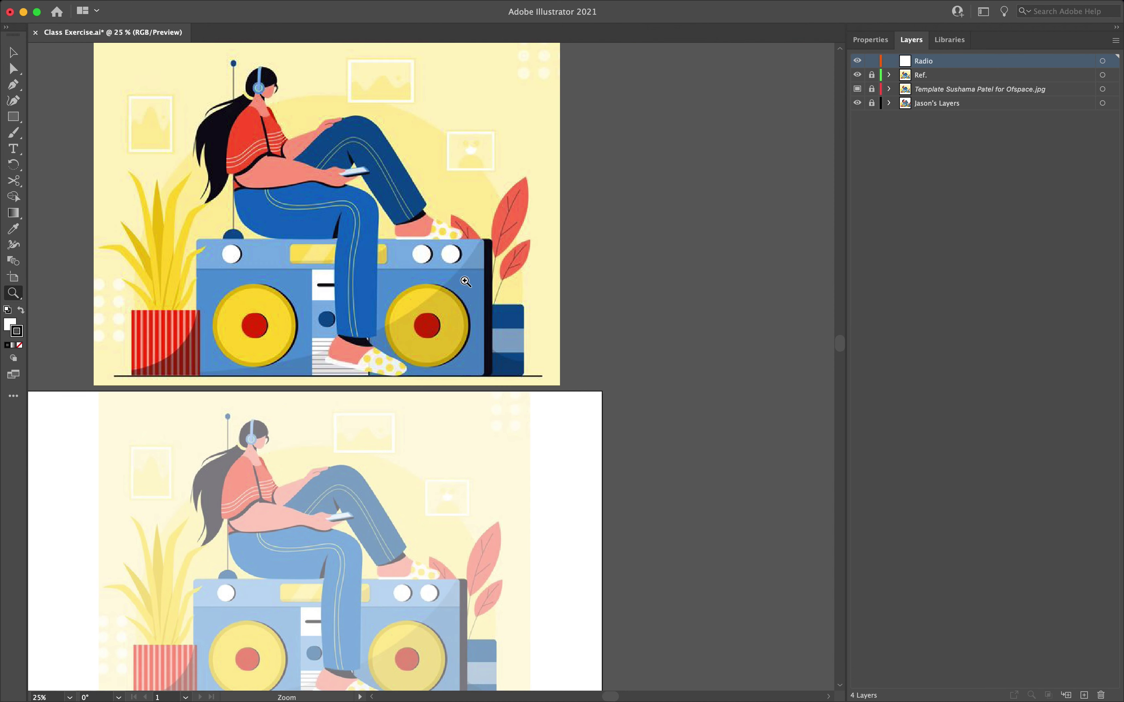
mouse_move(465, 282)
left_mouse_down()
mouse_move(511, 282)
mouse_move(464, 281)
left_mouse_up()
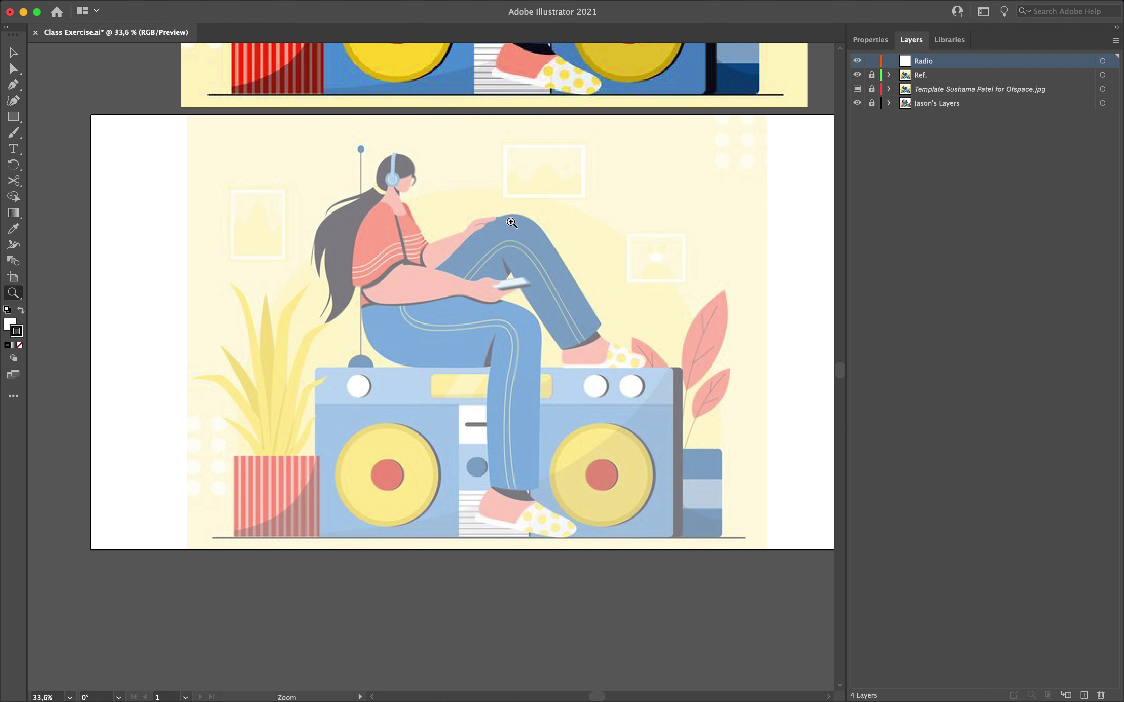
key("space")
left_click_drag(512, 233, 477, 250)
left_click(13, 53)
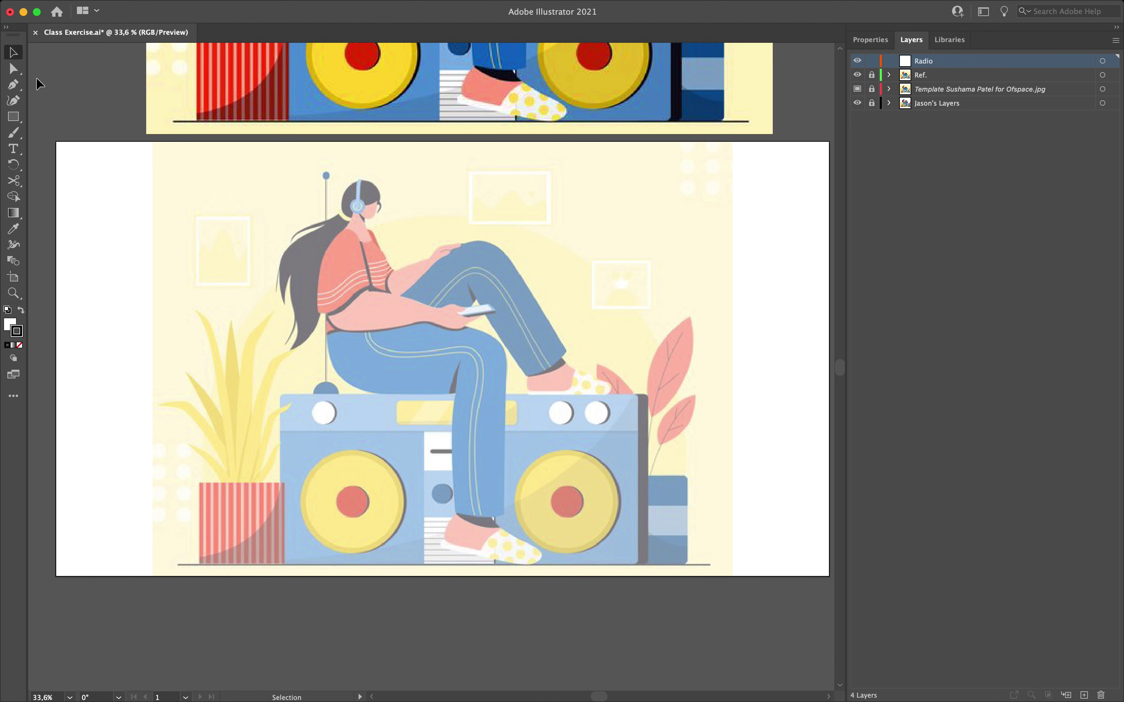
scroll(350, 153, "up", 5)
scroll(348, 150, "down", 3)
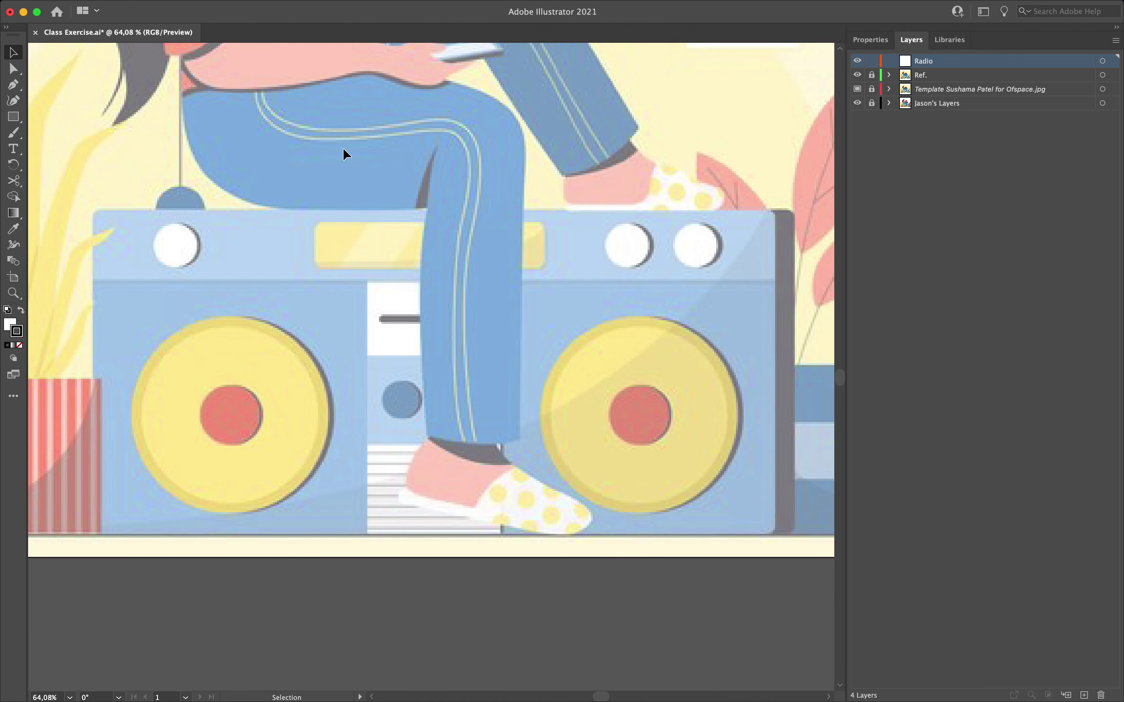
Step: Draw a white-filled rectangle of about 890 × 425 px with a 1 pt stroke over the template's radio body
left_click(17, 119)
left_click(876, 41)
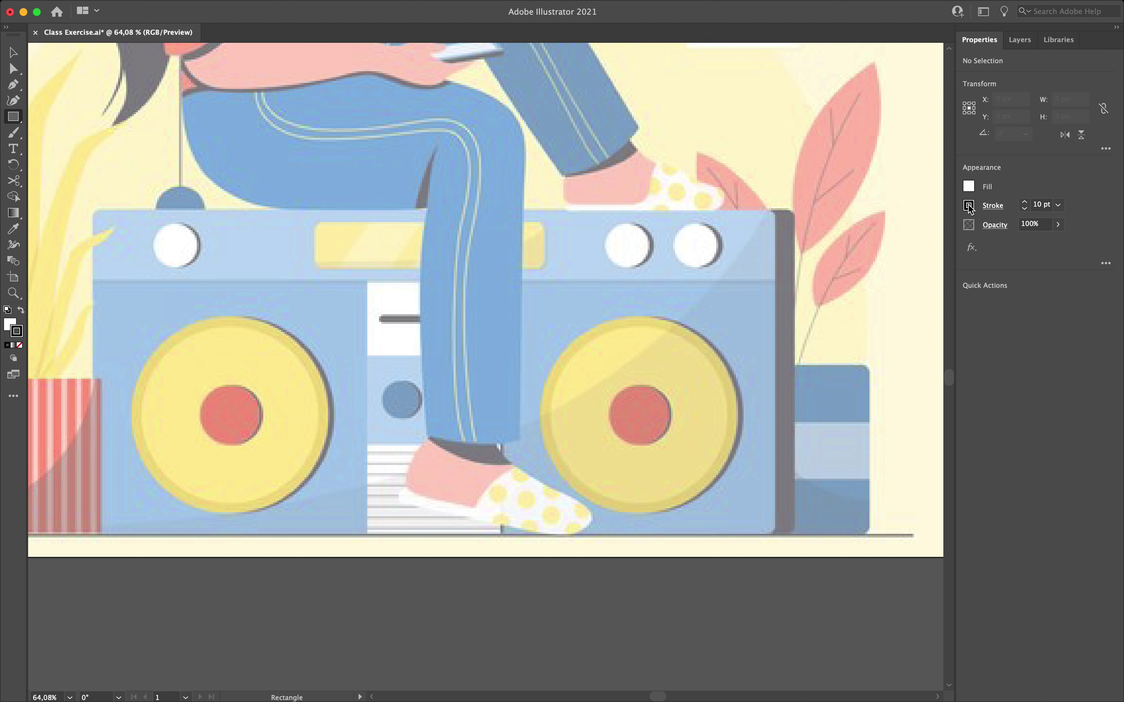
left_click(1027, 209)
left_click(1026, 209)
left_click(1026, 209)
left_click(91, 208)
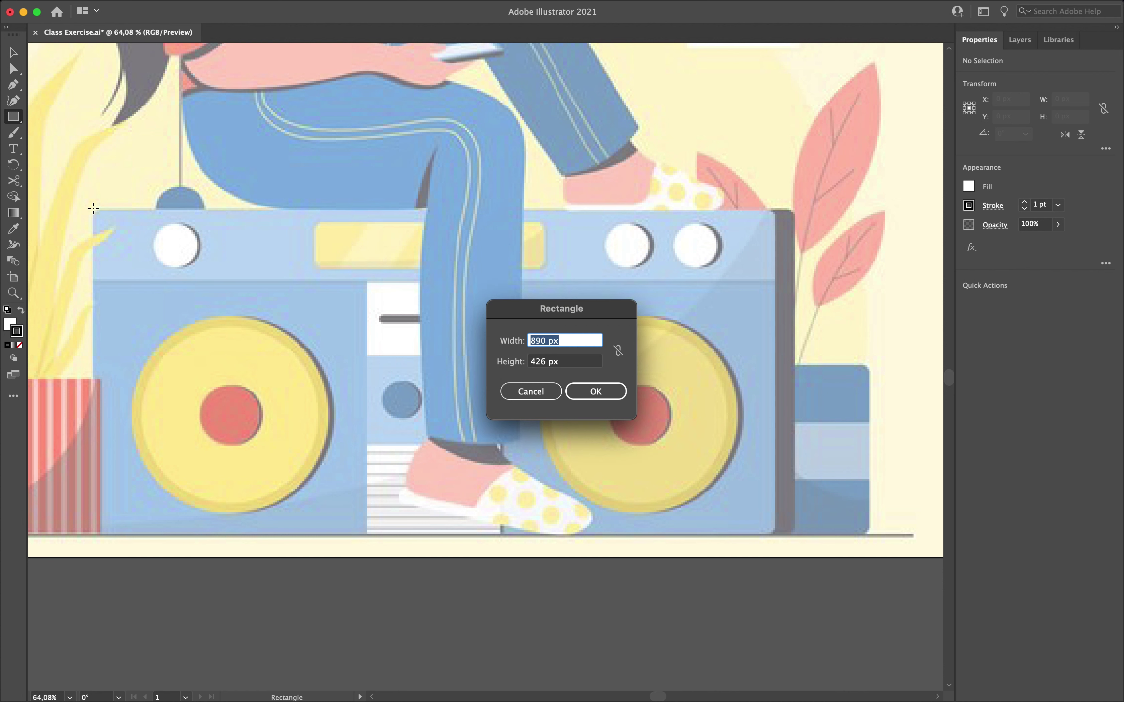
left_click(522, 392)
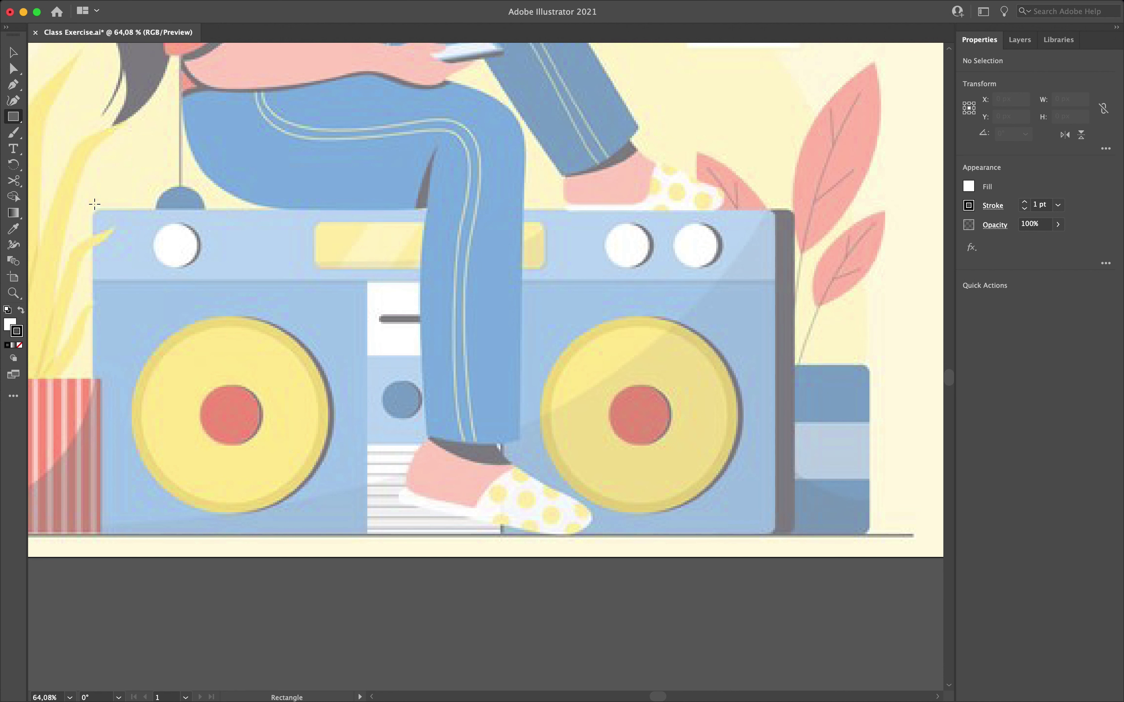
left_click_drag(91, 207, 775, 535)
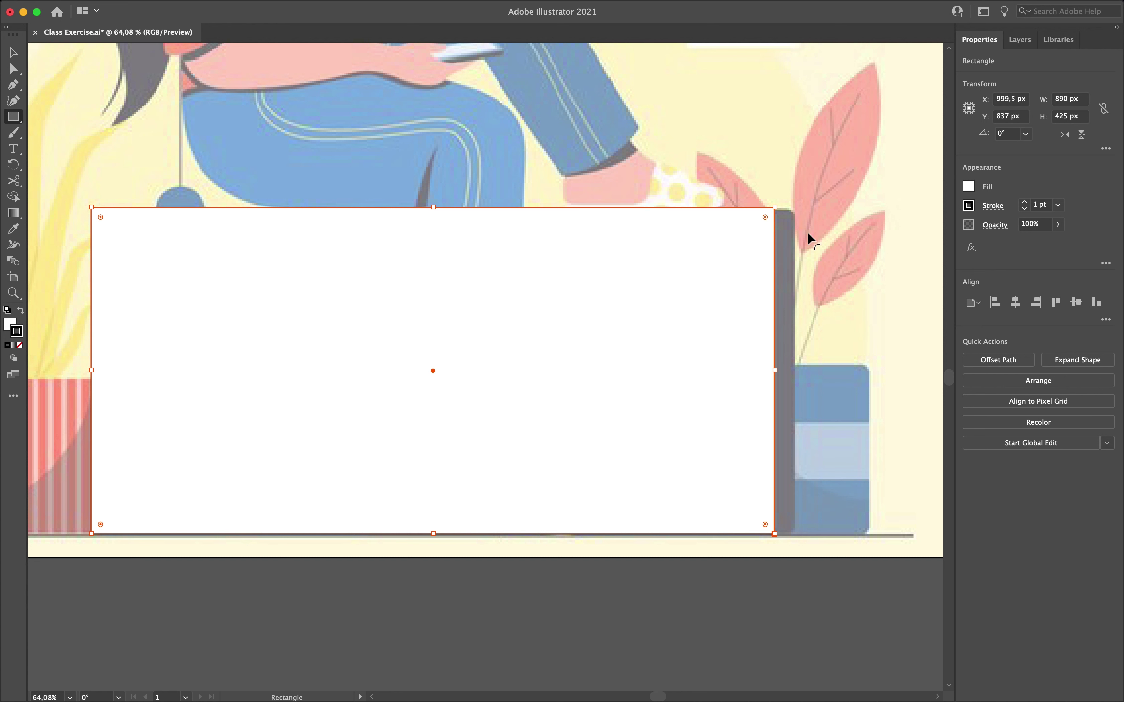
Step: Round all corners of the radio body rectangle slightly and expand the Radio layer to show its contents
mouse_move(764, 218)
left_mouse_down()
mouse_move(720, 288)
mouse_move(591, 363)
mouse_move(770, 229)
mouse_move(670, 297)
mouse_move(722, 244)
mouse_move(773, 224)
left_mouse_up()
left_click(14, 52)
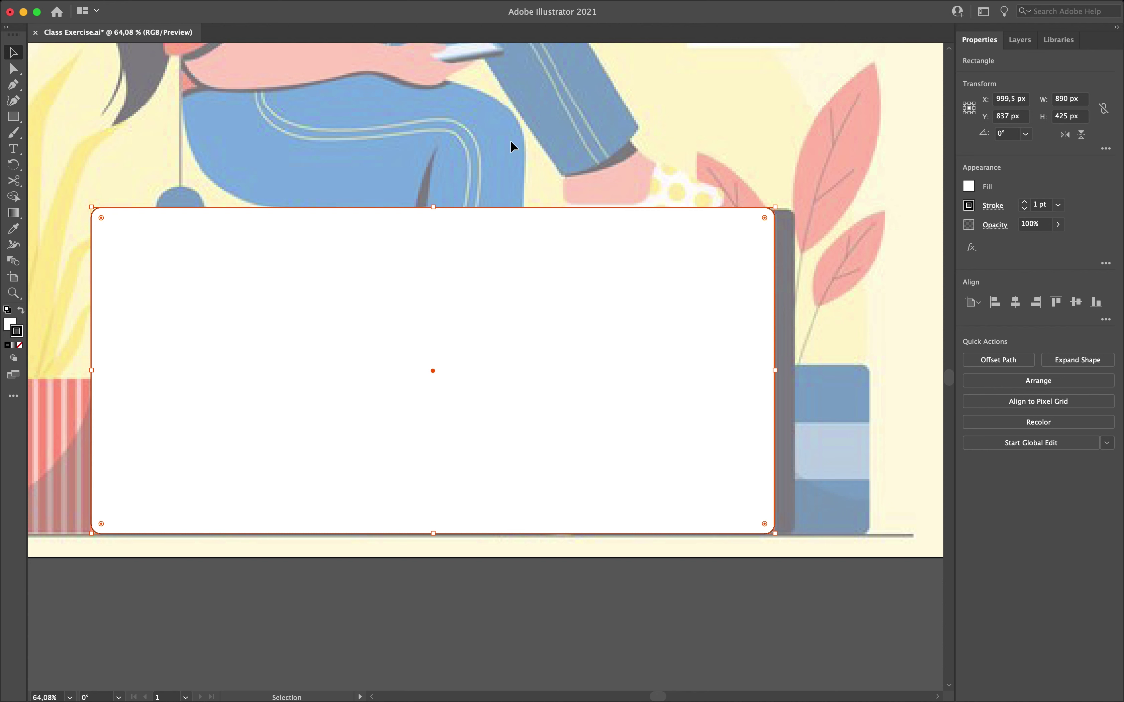
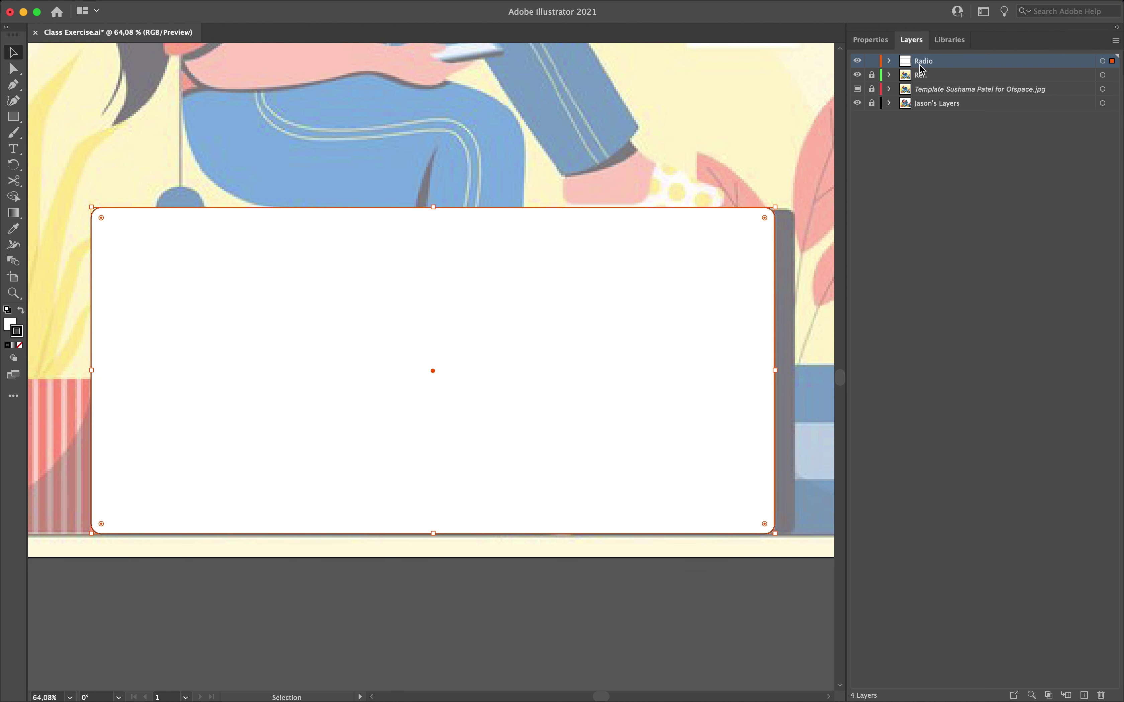
left_click(891, 61)
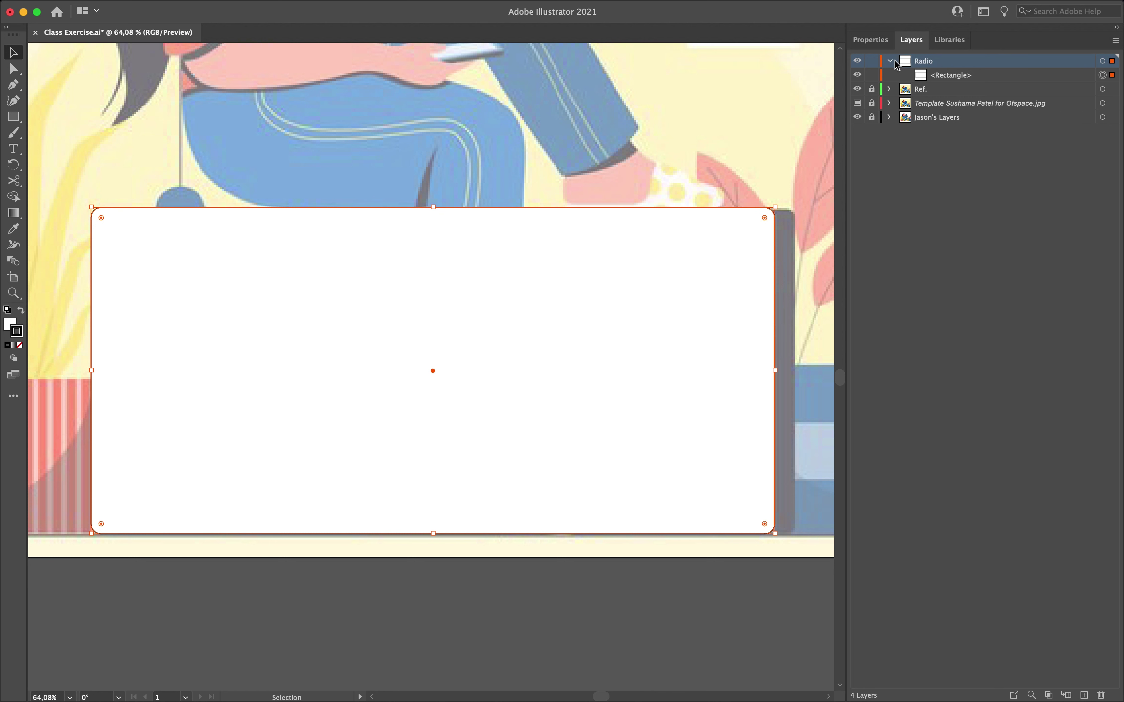
Step: Toggle the visibility of the Radio layer and its rectangle, ending with the layer shown and the rectangle hidden
left_click(952, 76)
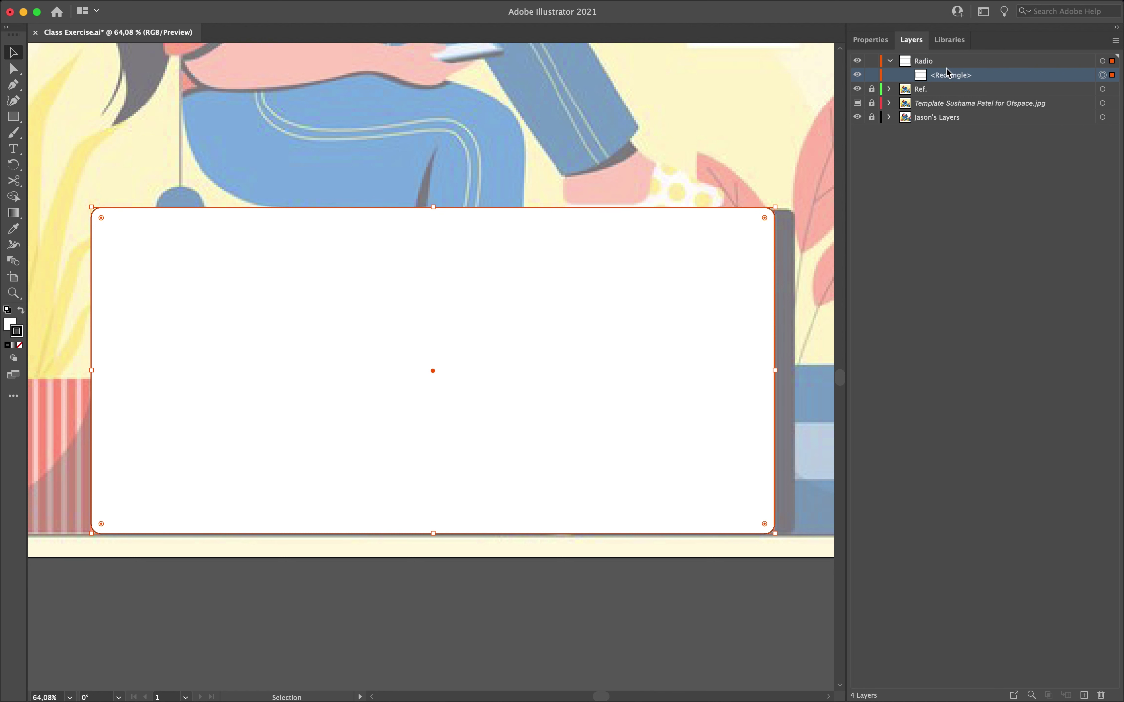
left_click(857, 75)
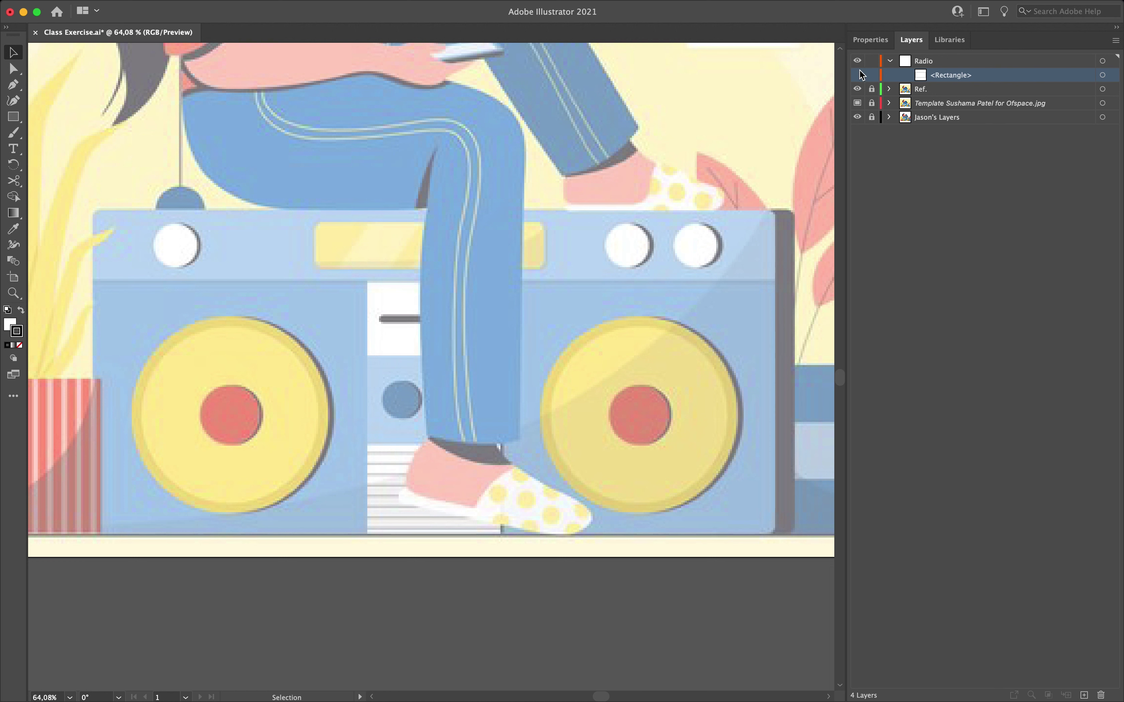
left_click(857, 76)
left_click(858, 75)
left_click(857, 75)
left_click(857, 61)
left_click(857, 61)
left_click(856, 63)
left_click(929, 60)
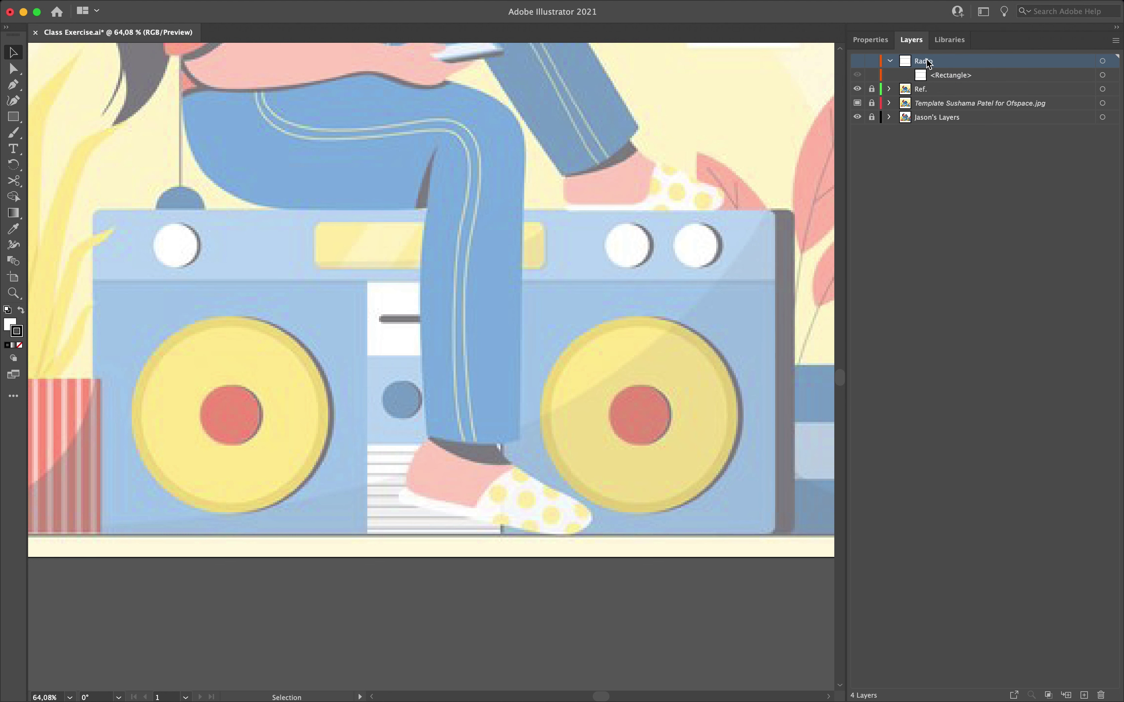
left_click(857, 65)
left_click(858, 76)
Step: Activate the Line Segment tool and set the fill to None with nothing selected
left_click(12, 119)
left_click_drag(13, 119, 88, 181)
left_click(881, 44)
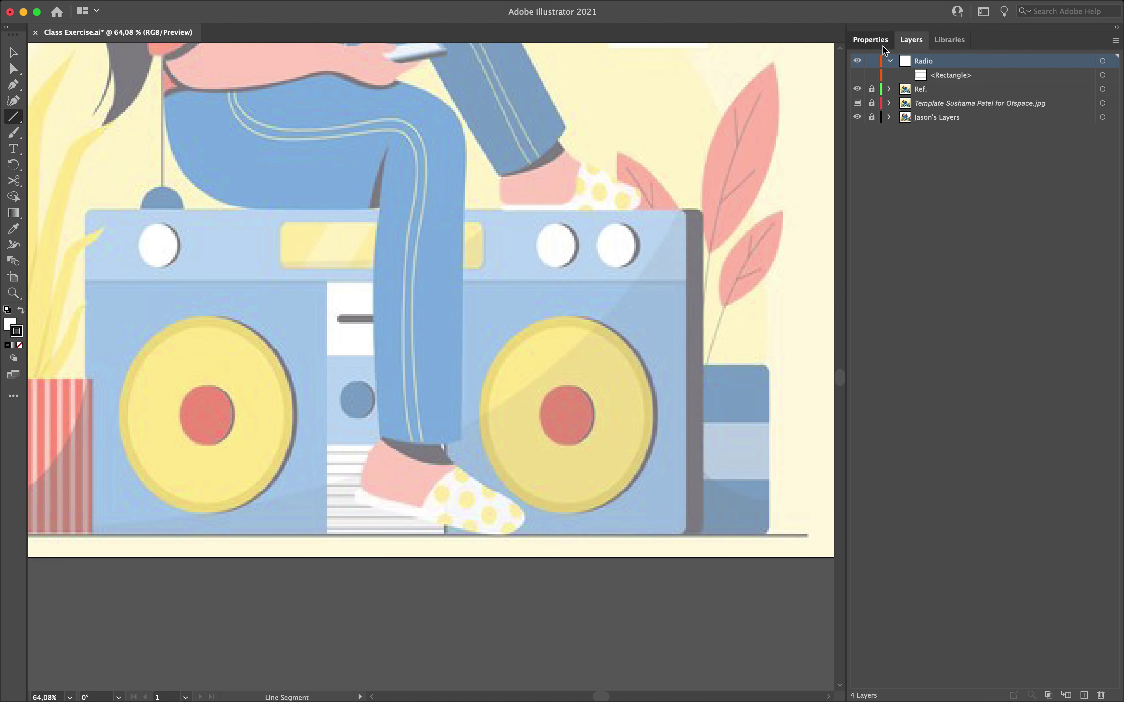
left_click(969, 186)
left_click(823, 234)
left_click(1012, 165)
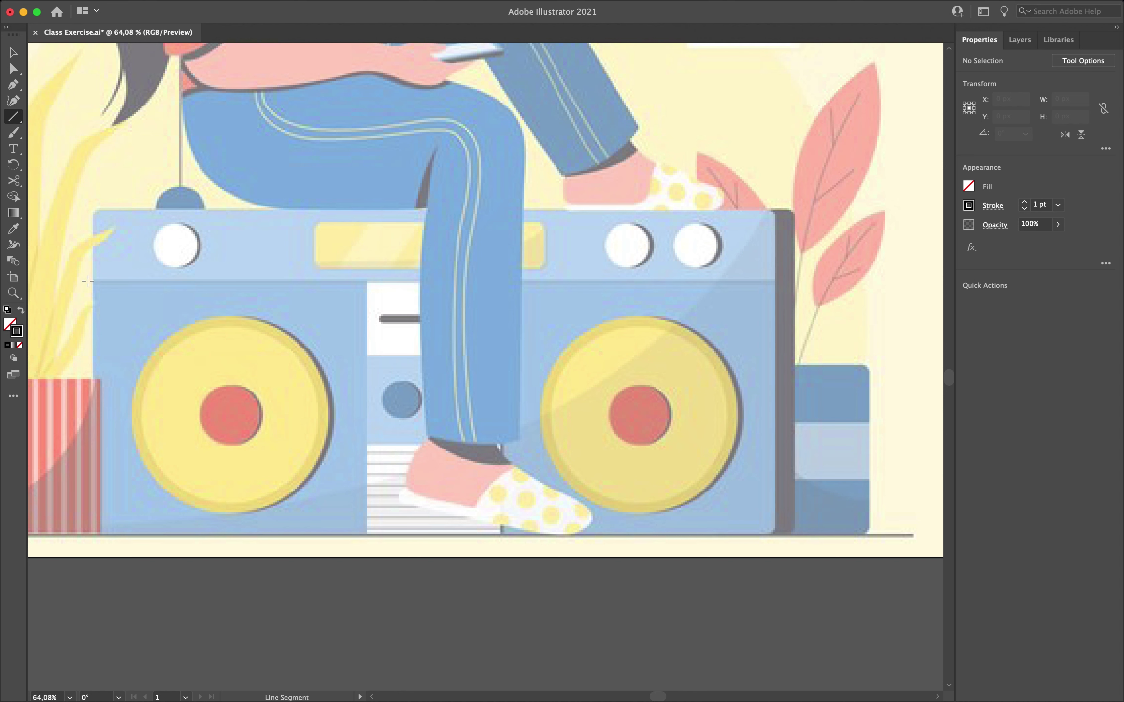
left_click(1016, 47)
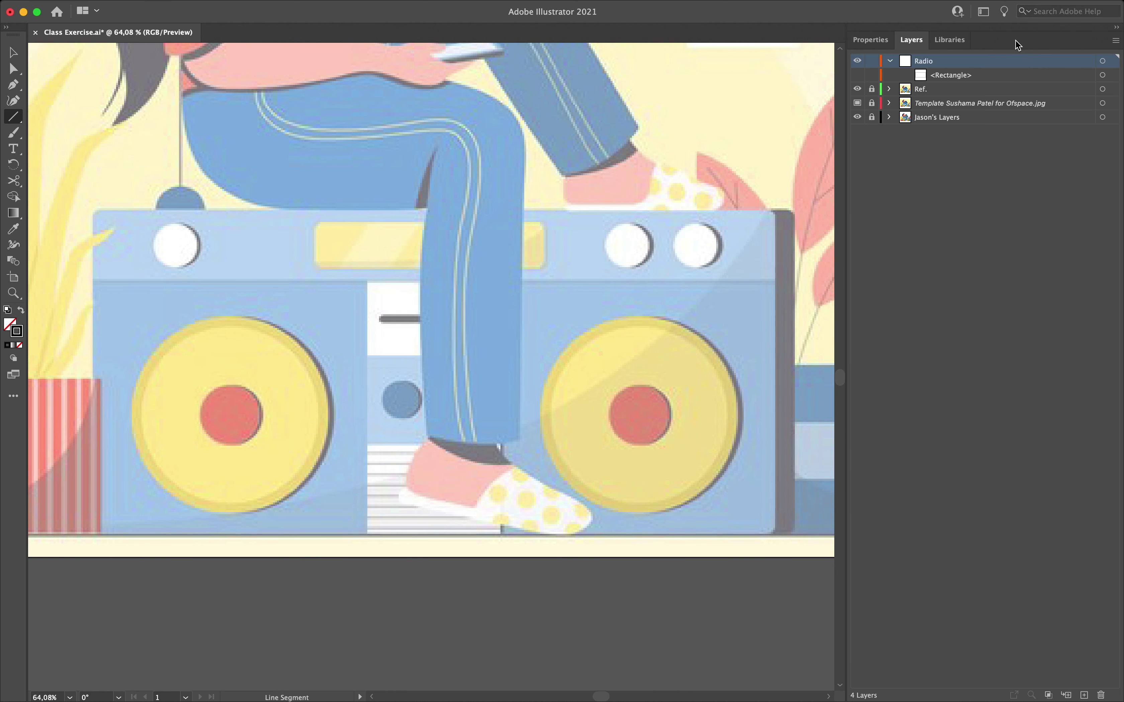
Step: Show the hidden radio body rectangle again
left_click(857, 76)
left_click(858, 76)
left_click(857, 76)
left_click(857, 75)
left_click(857, 76)
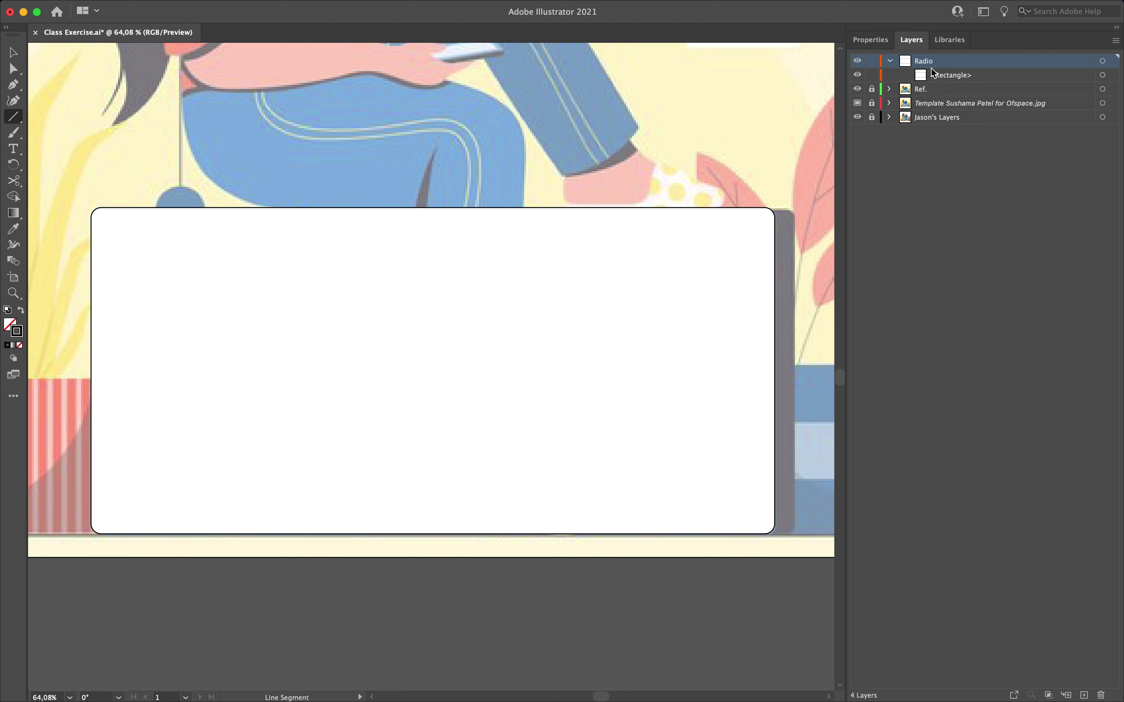
Step: Set the radio body rectangle's fill to None and deselect it
left_click(653, 276, "super")
key("v")
left_click(651, 277)
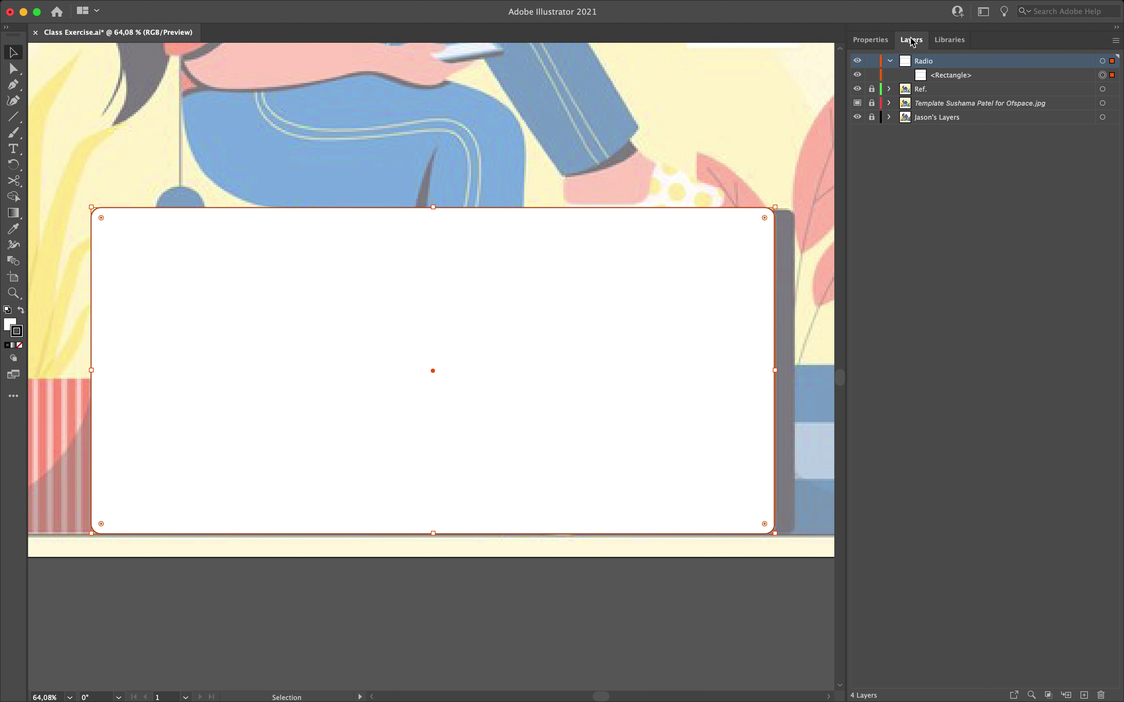
left_click(870, 40)
left_click(968, 185)
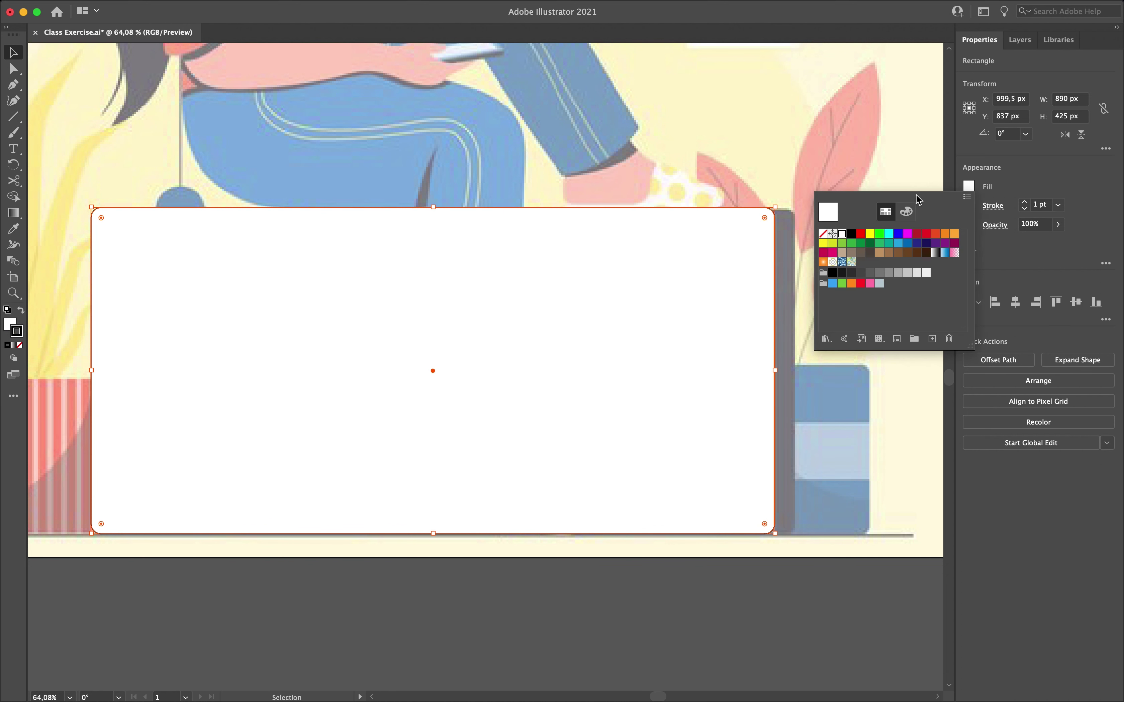
left_click(823, 234)
left_click(1031, 188)
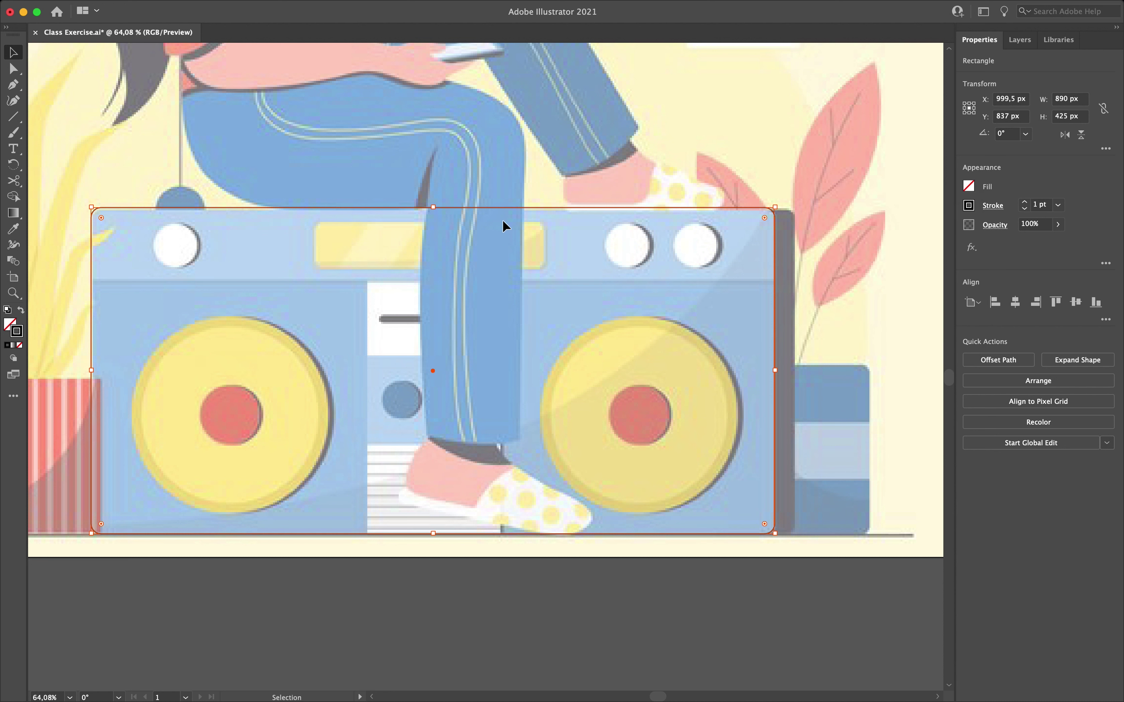
left_click(355, 286)
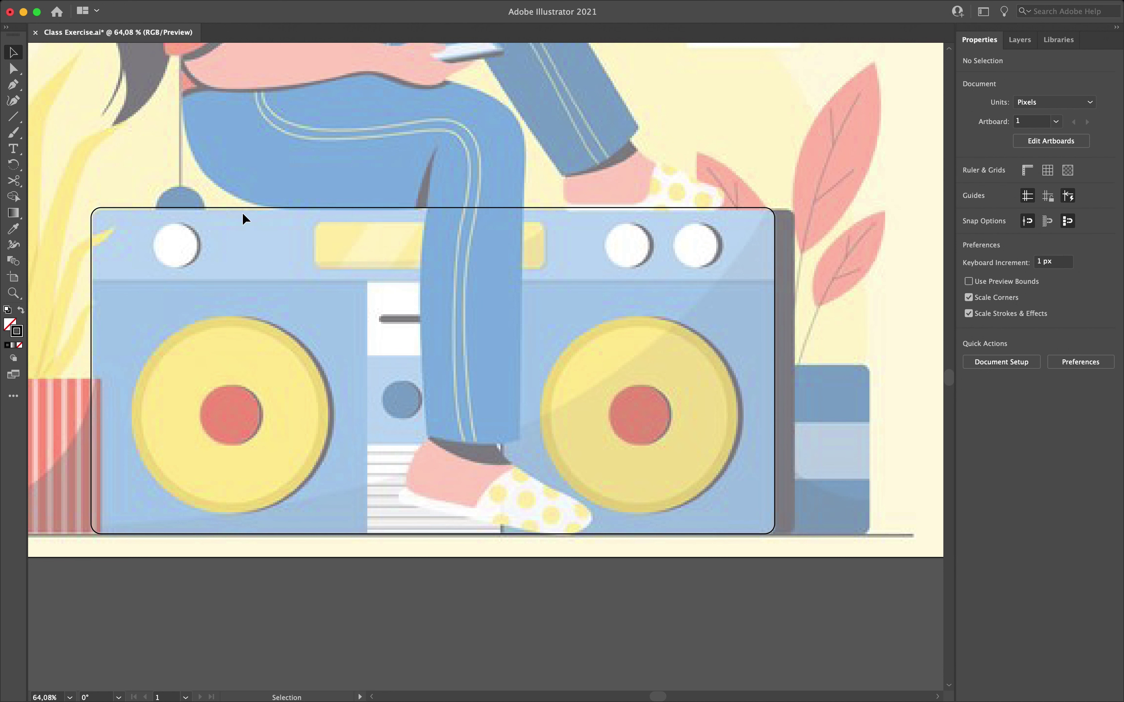
Step: Trace the radio's panel divisions with an about 903 px horizontal line, two about 338 px verticals and two about 175 px horizontals across the centre column
key("backslash")
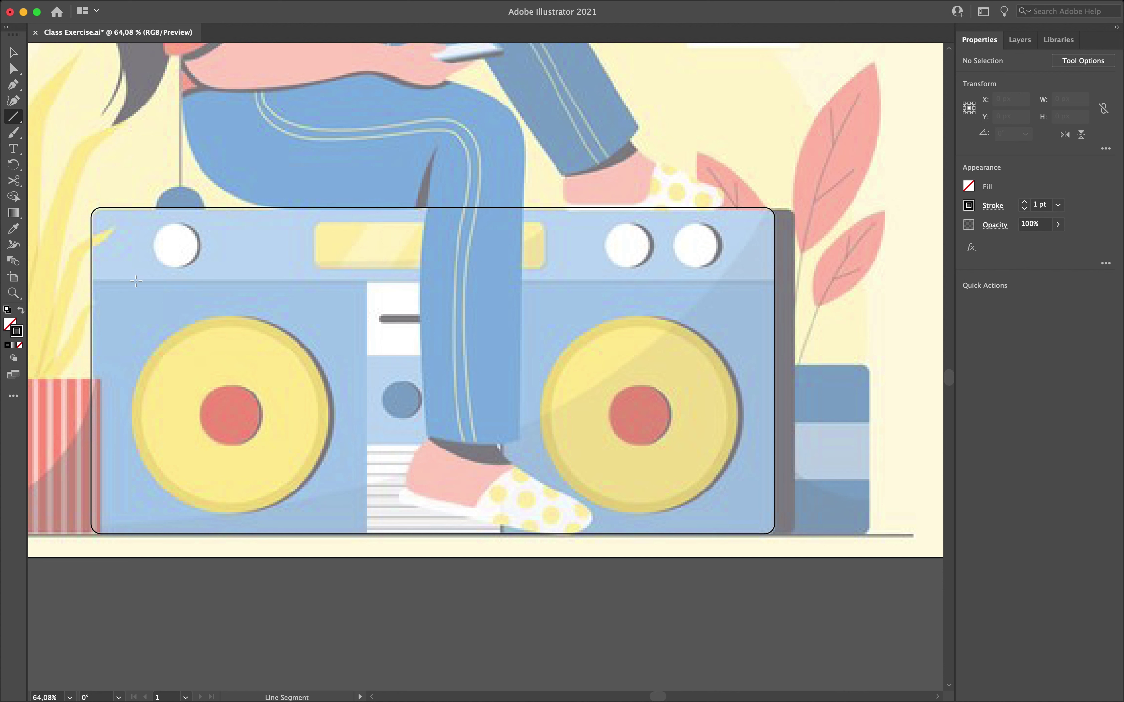
mouse_move(88, 280)
left_mouse_down()
mouse_move(652, 263)
mouse_move(780, 282)
left_mouse_up()
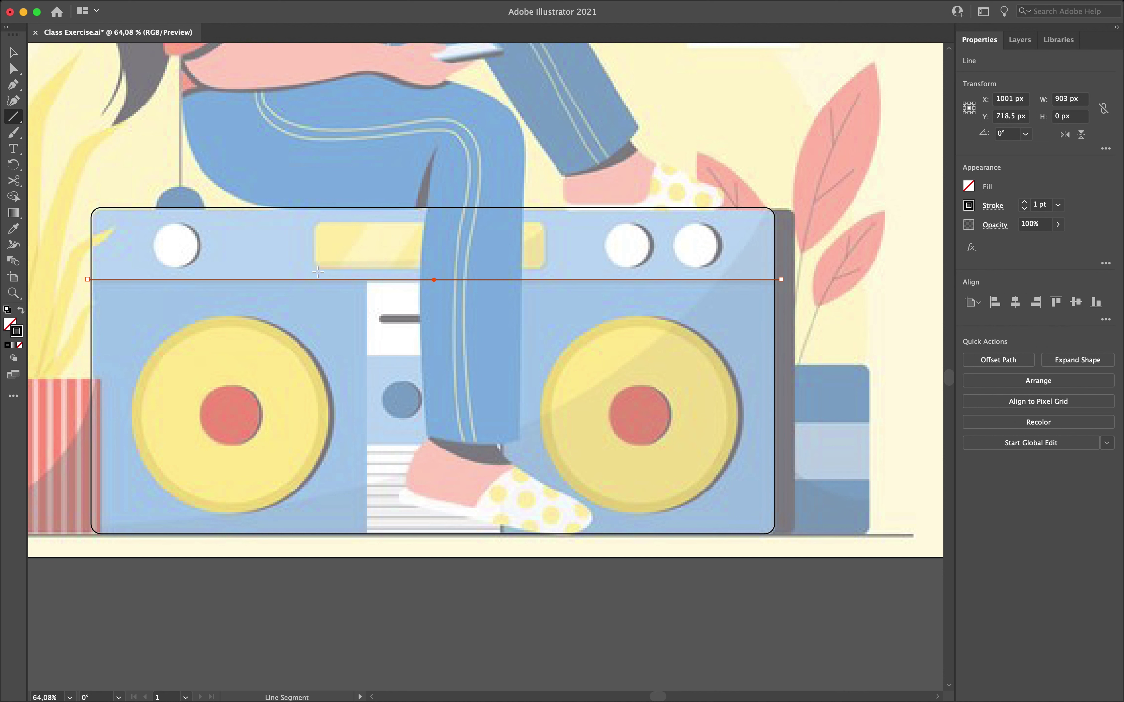
left_click_drag(367, 279, 360, 539)
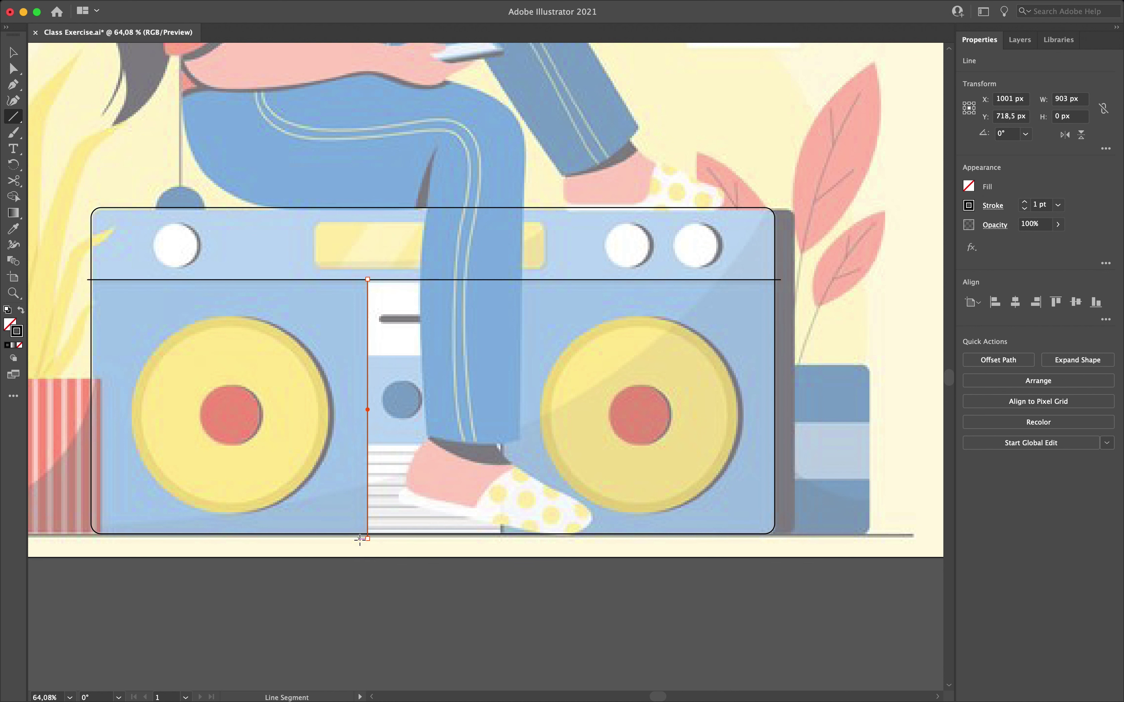
mouse_move(502, 539)
left_mouse_down()
mouse_move(500, 257)
mouse_move(502, 279)
left_mouse_up()
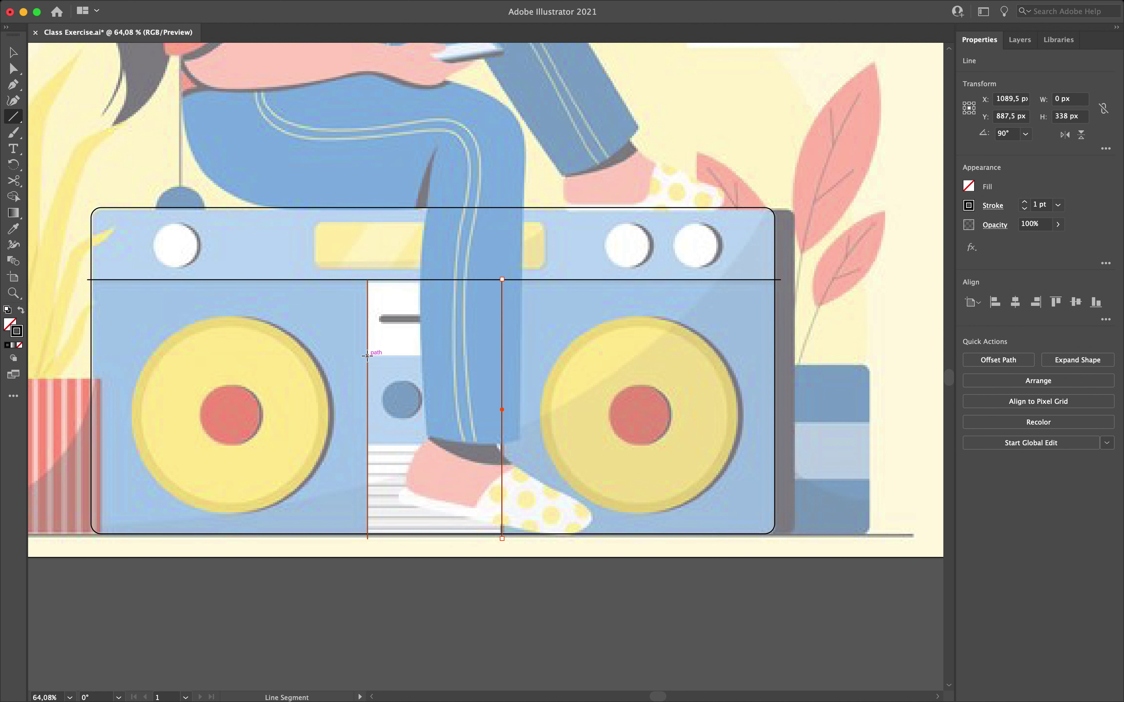
left_click_drag(367, 354, 502, 354)
left_click_drag(367, 442, 502, 448)
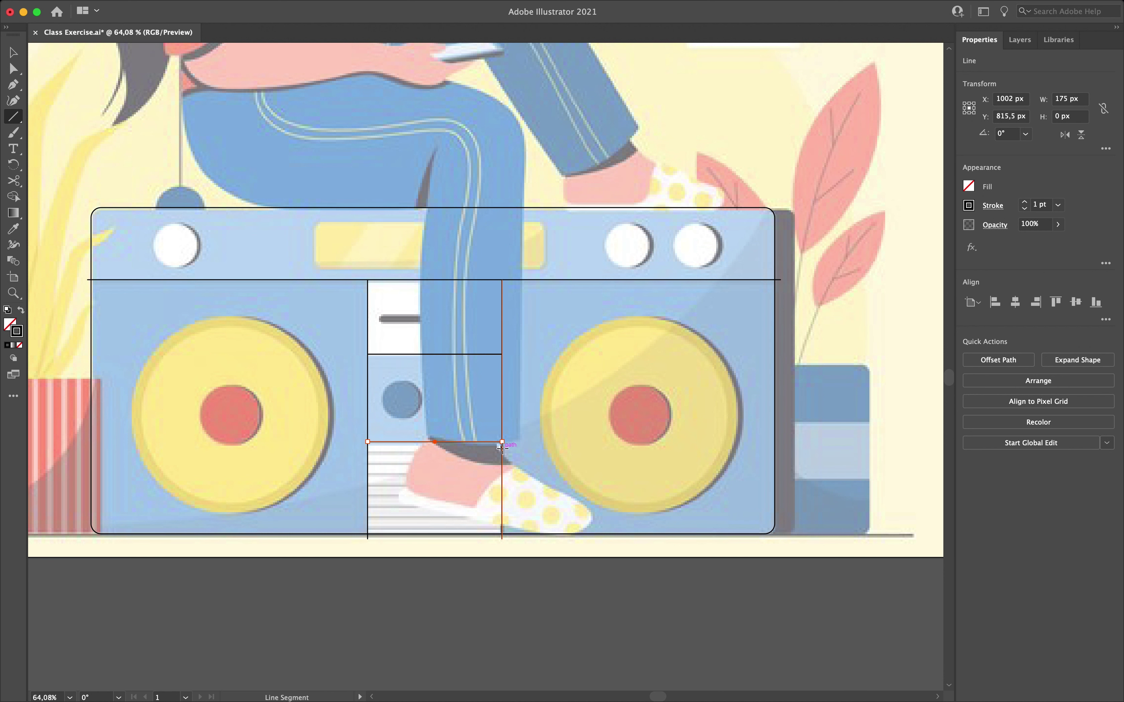
Step: Nudge both short horizontal lines in the radio's centre column down by 2 px each to match the template
scroll(502, 445, "up", 5)
scroll(464, 418, "down", 2)
scroll(465, 418, "left", 2)
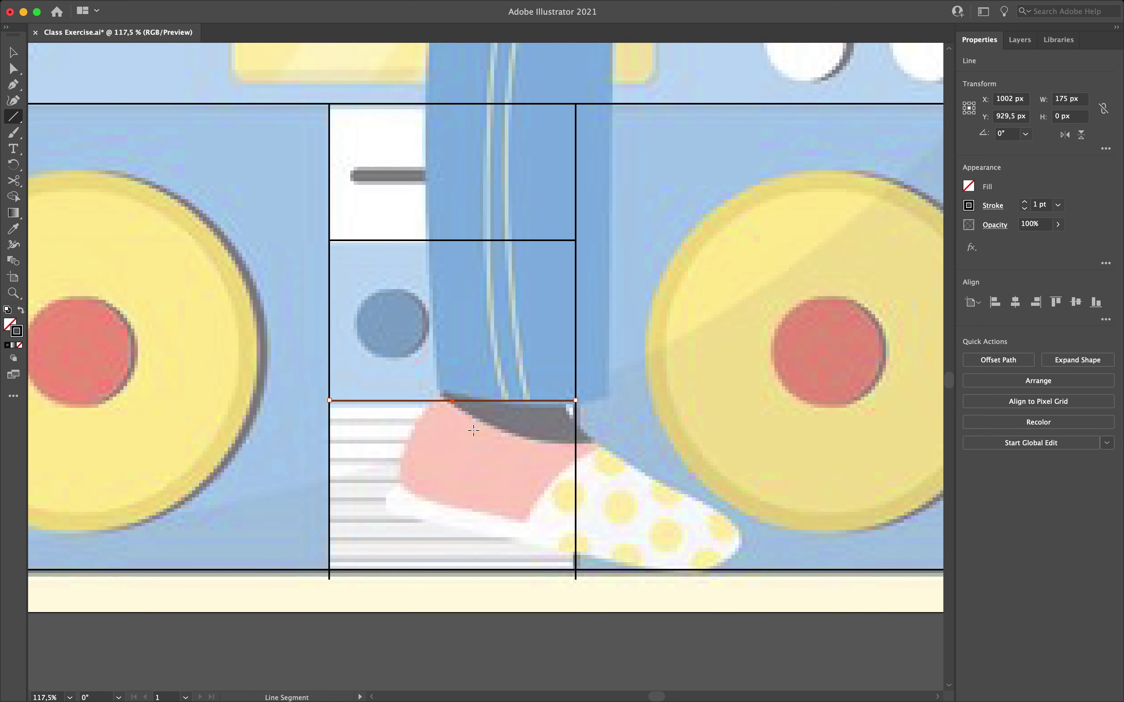
key("v")
key("Down")
key("Down")
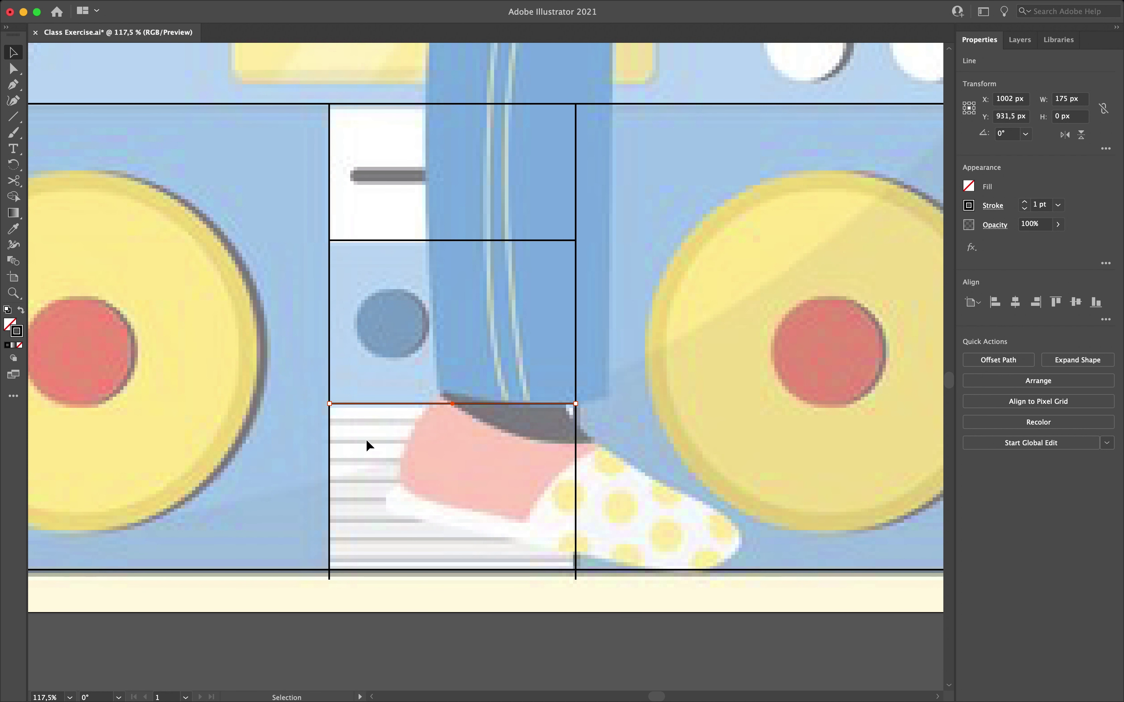
left_click(398, 241)
key("Down")
key("Down")
key("Down")
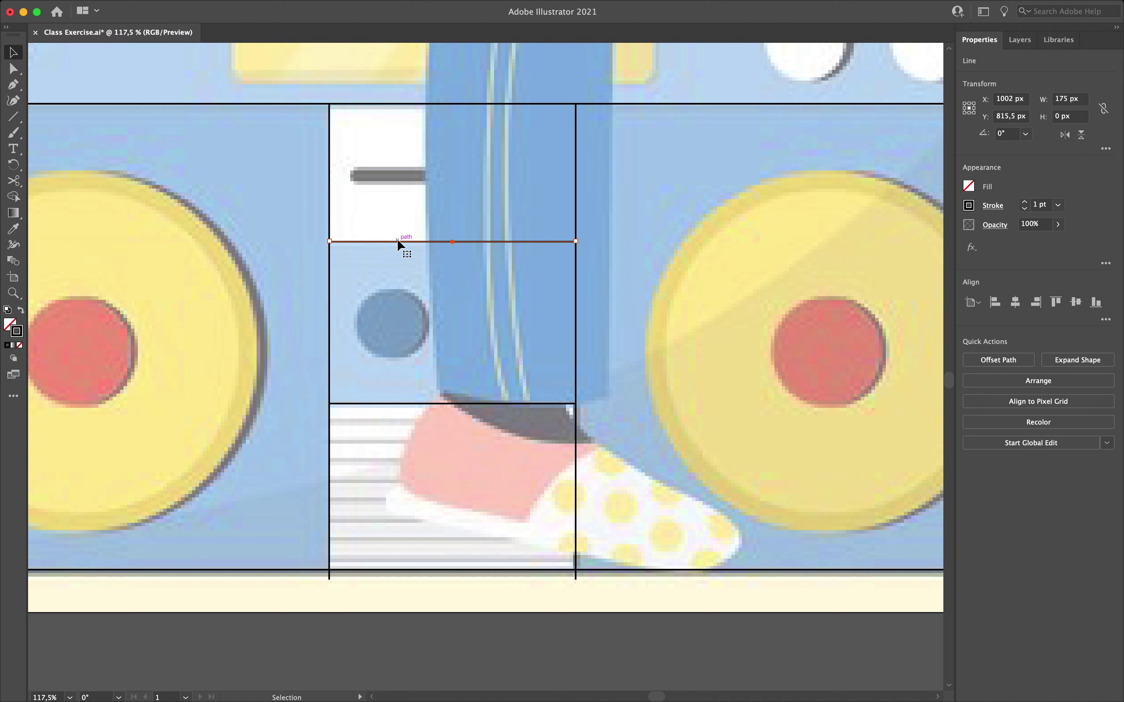
key("Down")
key("Down")
scroll(397, 238, "down", 3)
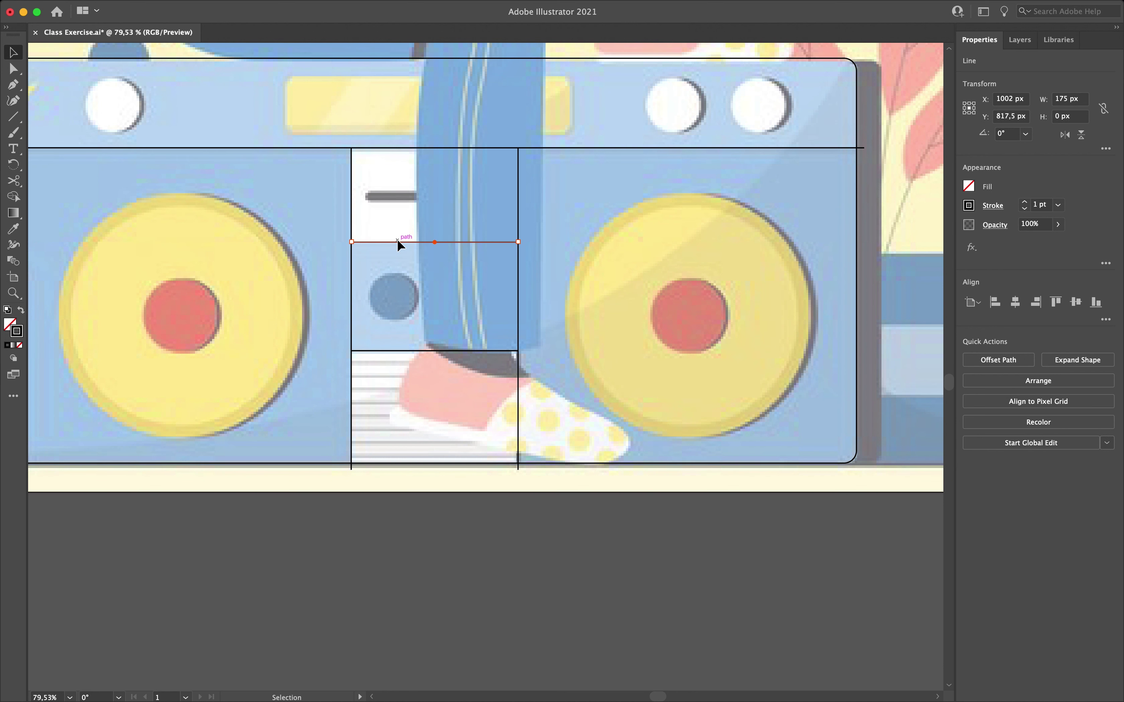
scroll(397, 240, "down", 2)
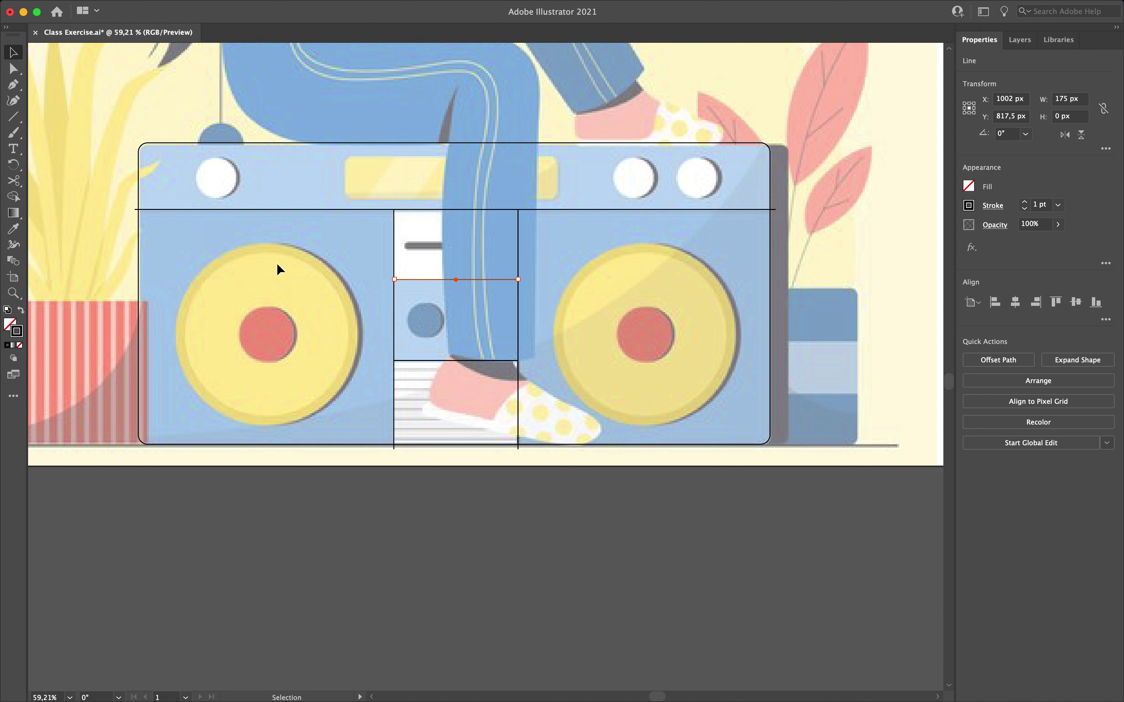
Step: Fill the radio body rectangle with white and deselect it
left_click(617, 142)
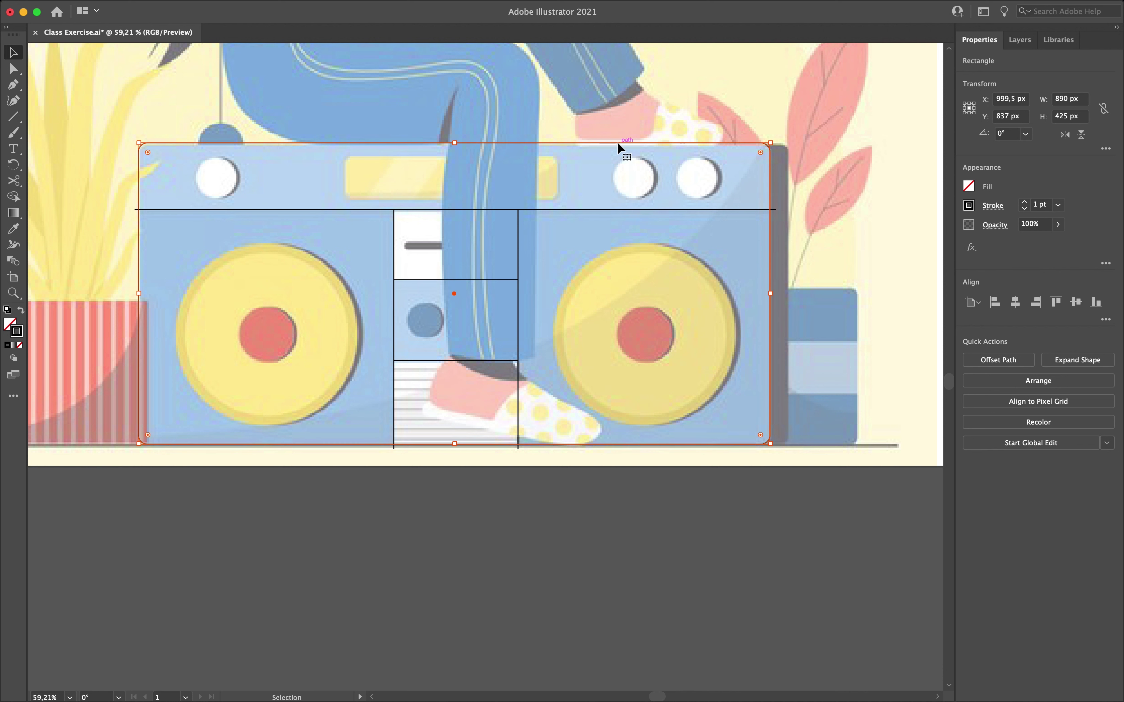
left_click(969, 187)
left_click(842, 234)
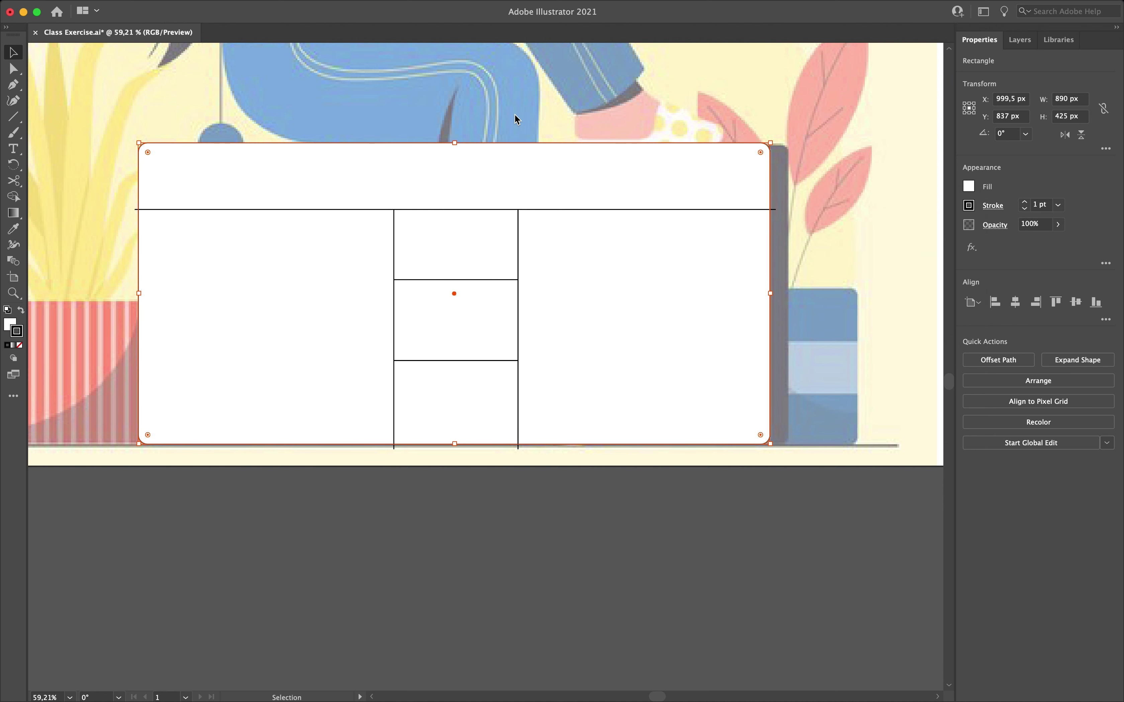
scroll(512, 112, "up", 3)
left_click(332, 199)
Step: Select the radio body rectangle together with all five divider lines and bring up the layer list
scroll(332, 199, "down", 3)
left_click_drag(173, 227, 725, 507)
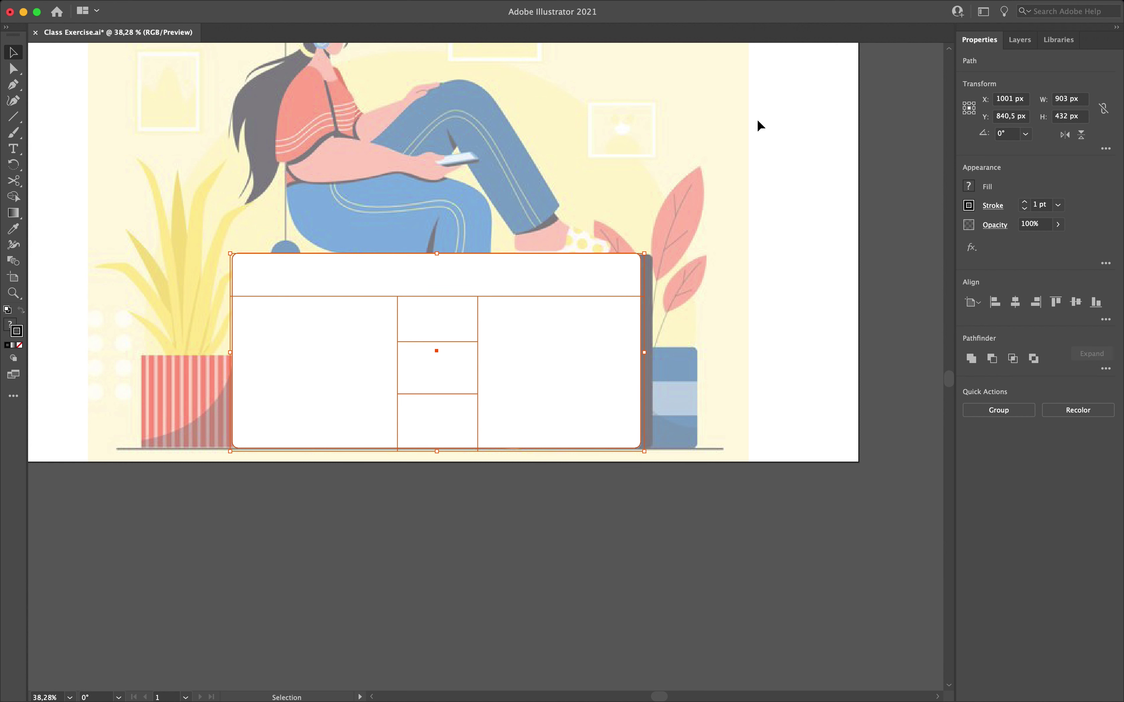
left_click(1020, 40)
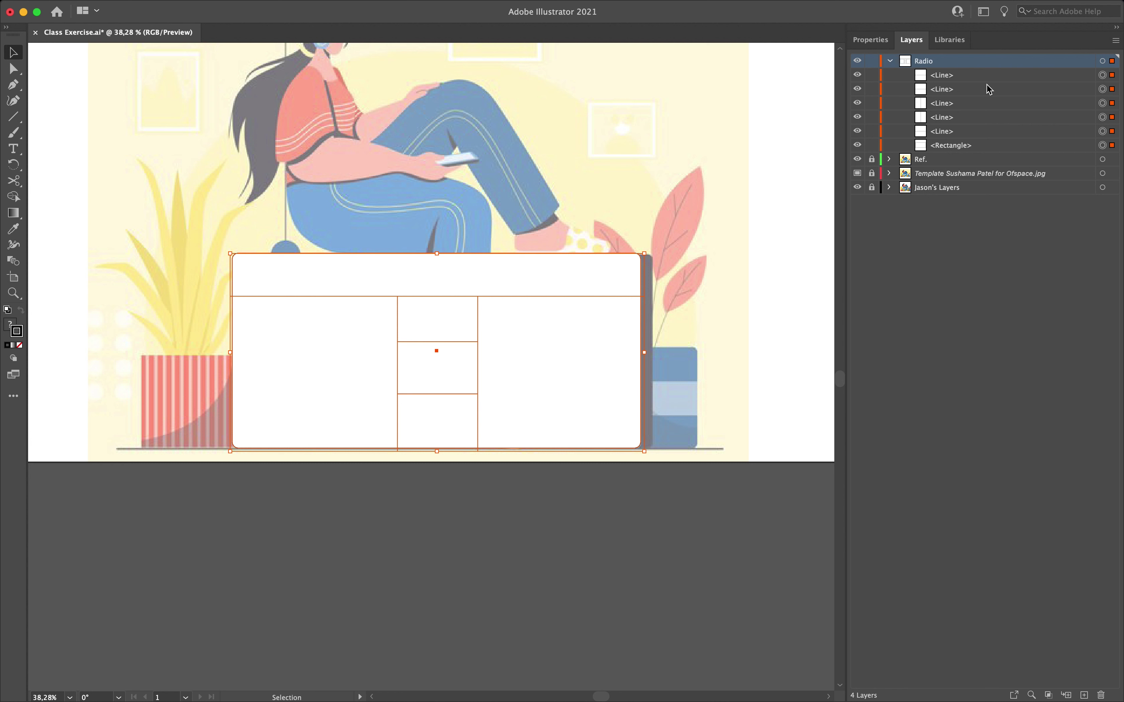
Step: Examine the individual line and rectangle entries inside the Radio layer while keeping the artwork selected
left_click(962, 75)
left_click(957, 89)
left_click(954, 103)
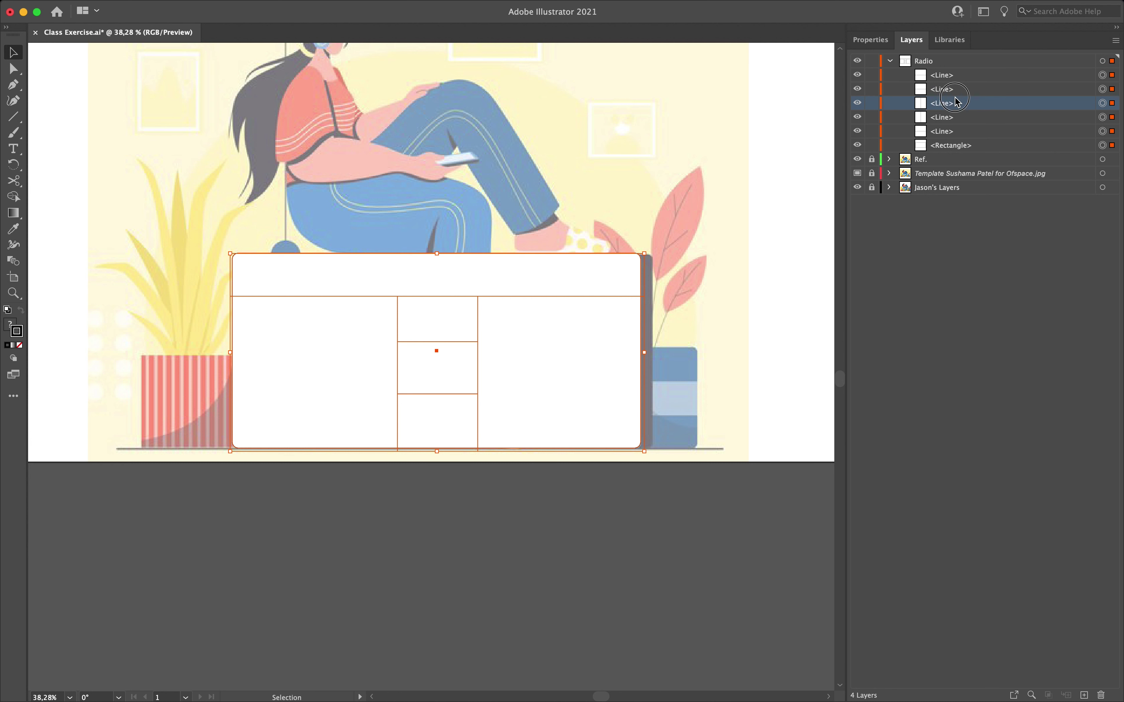
left_click(957, 117)
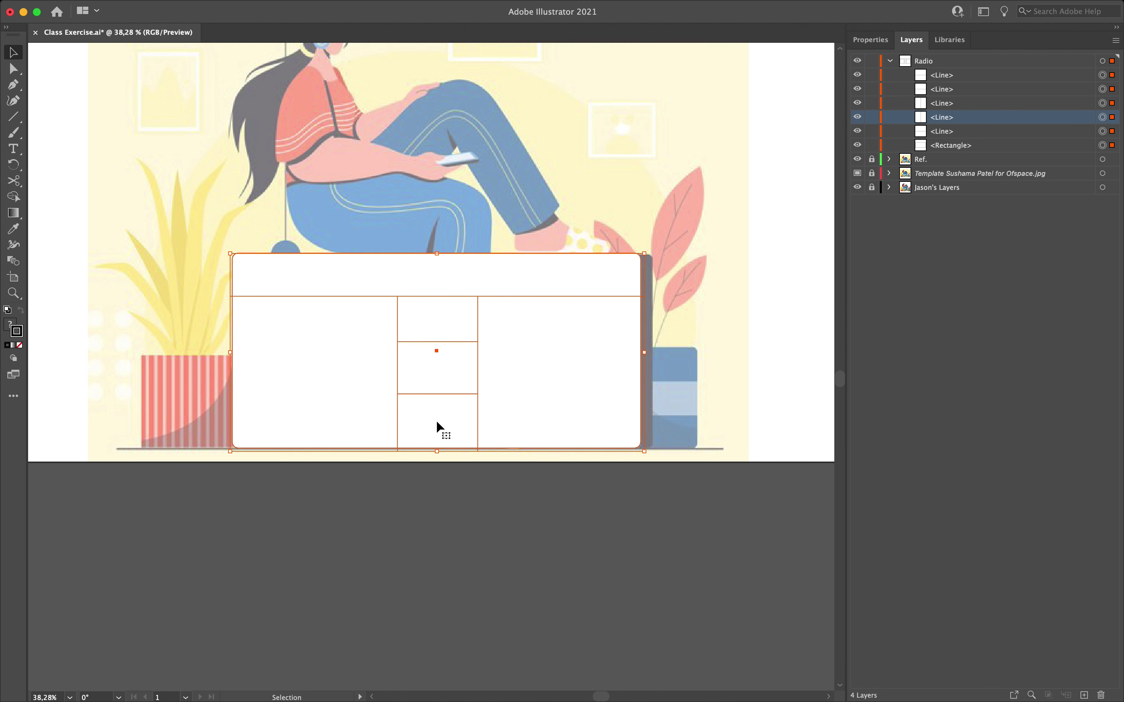
left_click(366, 211)
left_click(550, 430)
left_click(492, 237)
left_click(350, 254)
left_click(947, 91, "shift")
left_click(956, 130)
left_click(957, 90)
left_click(951, 75)
left_click(949, 61)
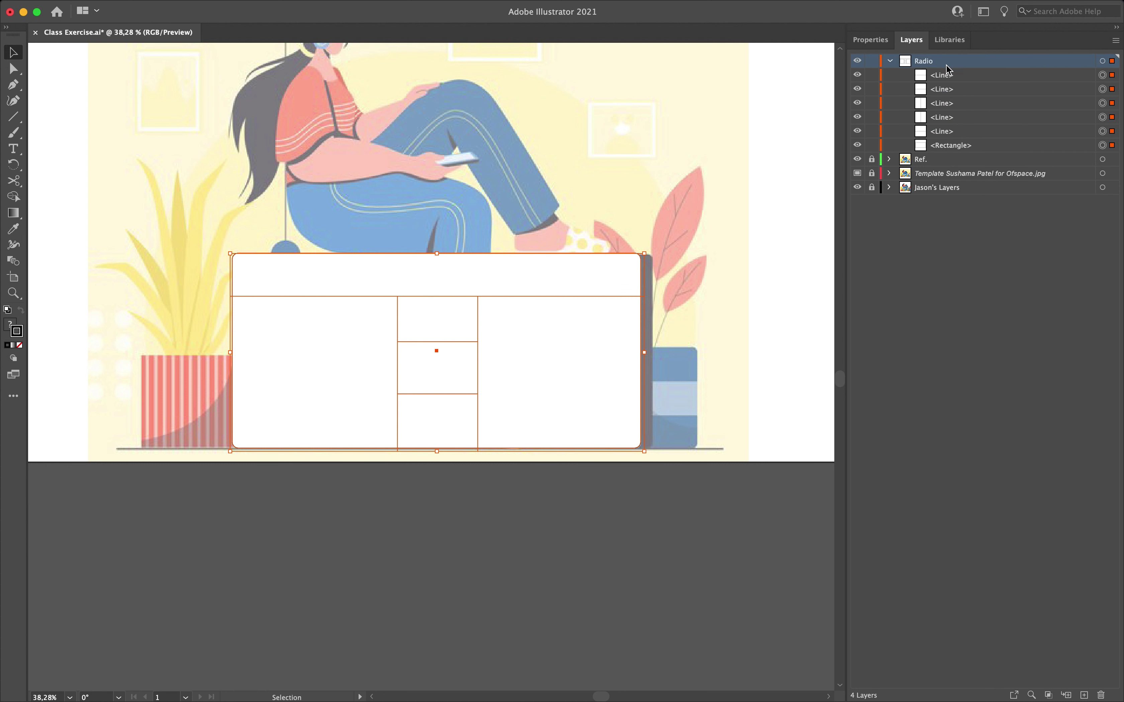
Step: Split the radio body with Shape Builder into a top strip, two speaker panels and three centre cells
left_click(14, 197)
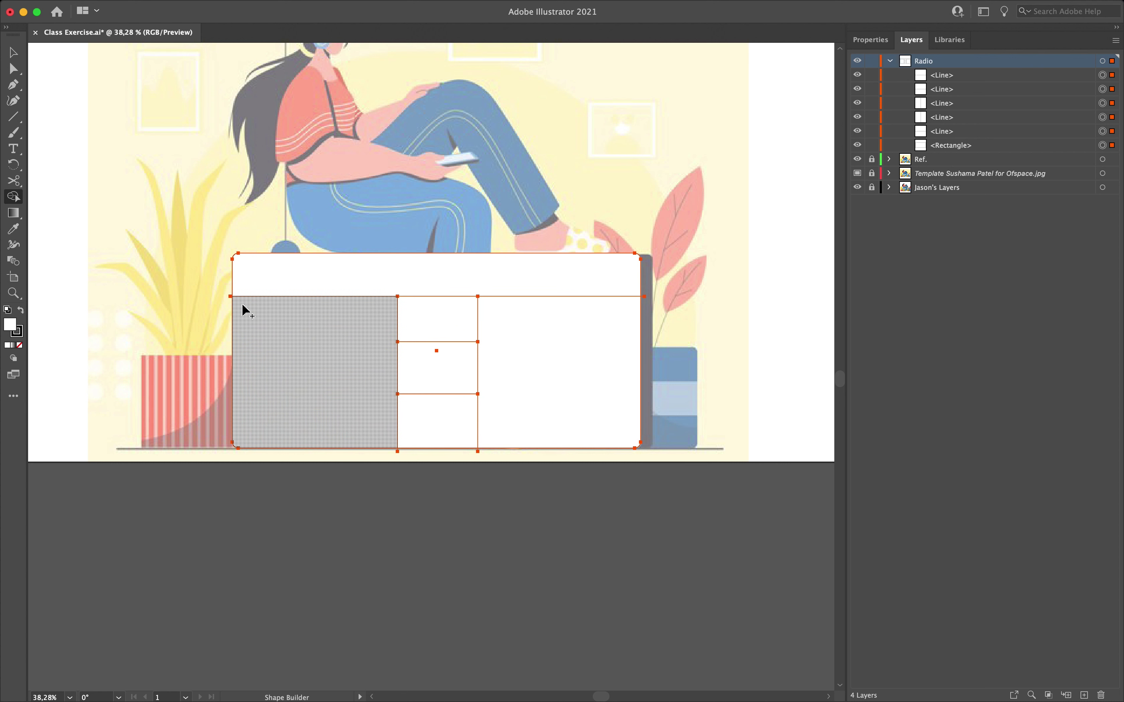
mouse_move(230, 294)
left_mouse_down()
mouse_move(419, 280)
mouse_move(647, 295)
left_mouse_up()
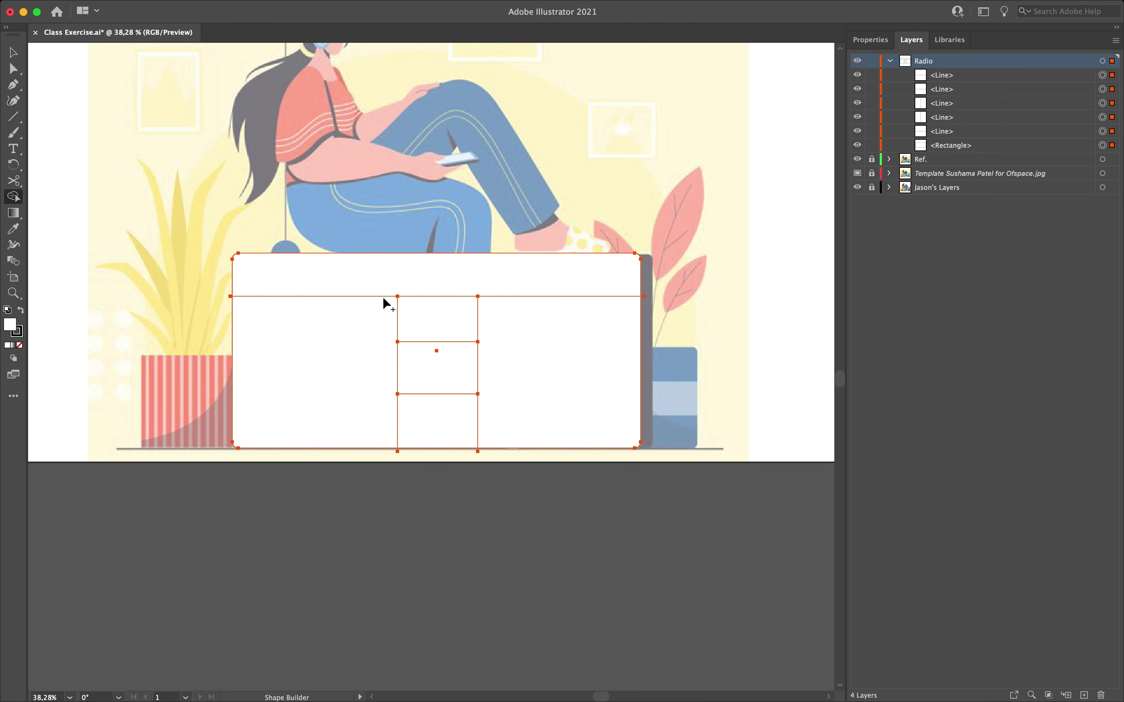
scroll(361, 294, "up", 5)
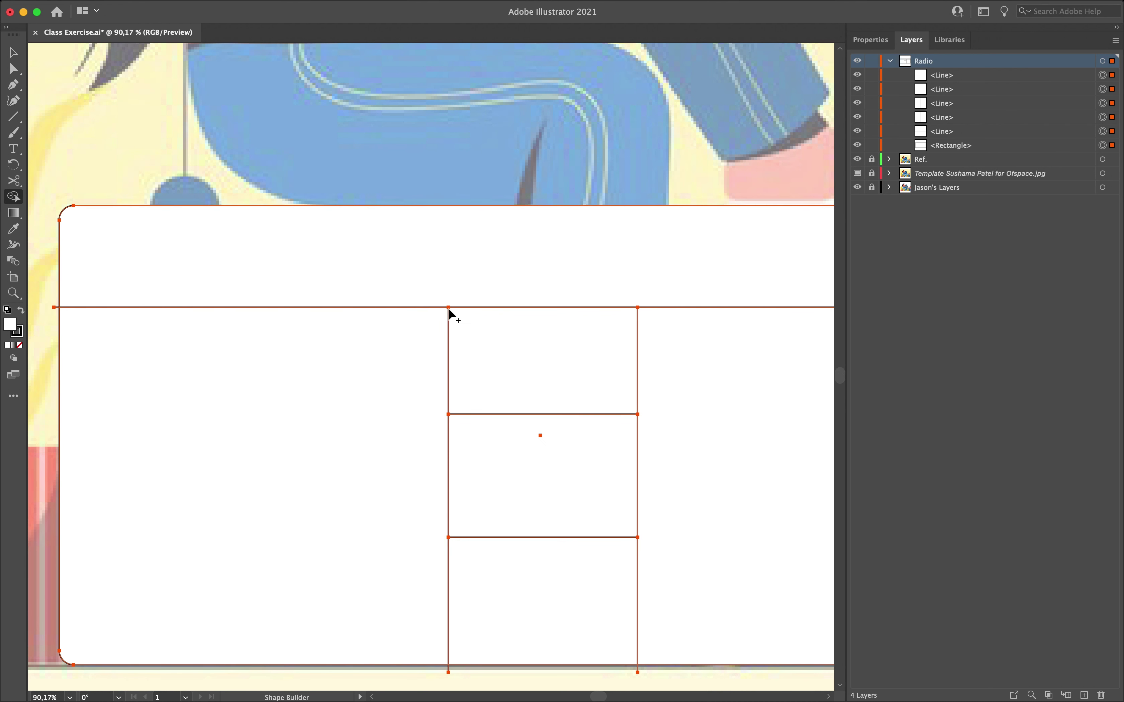
scroll(449, 309, "down", 3)
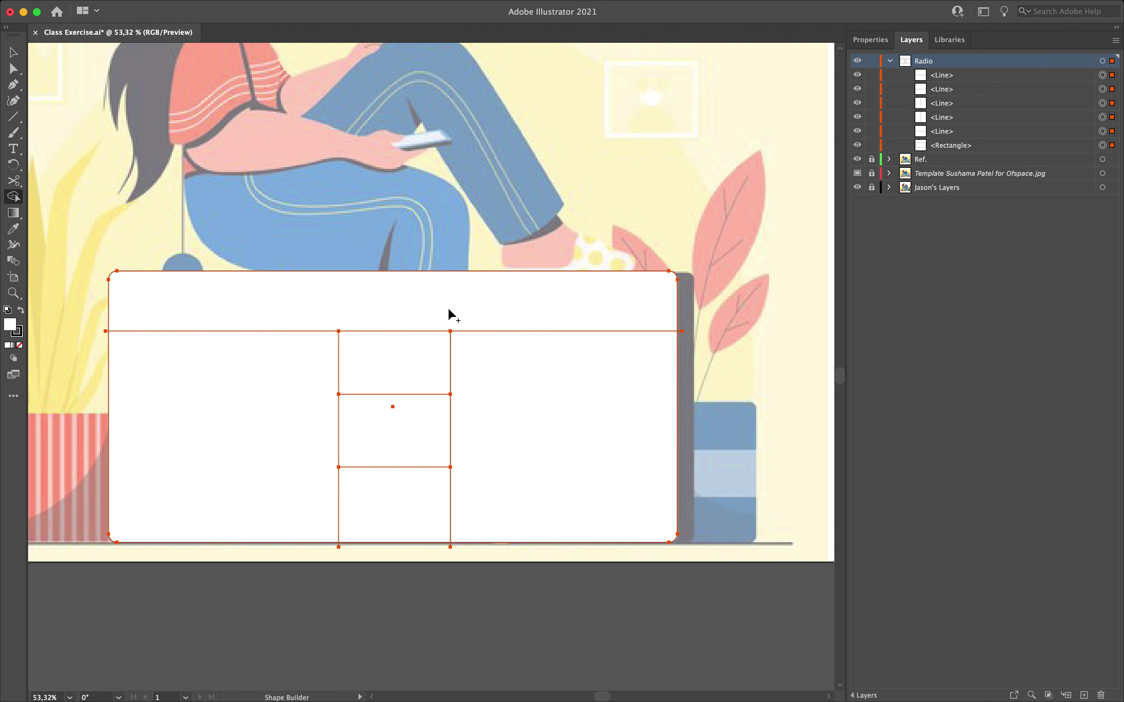
scroll(448, 307, "left", 3)
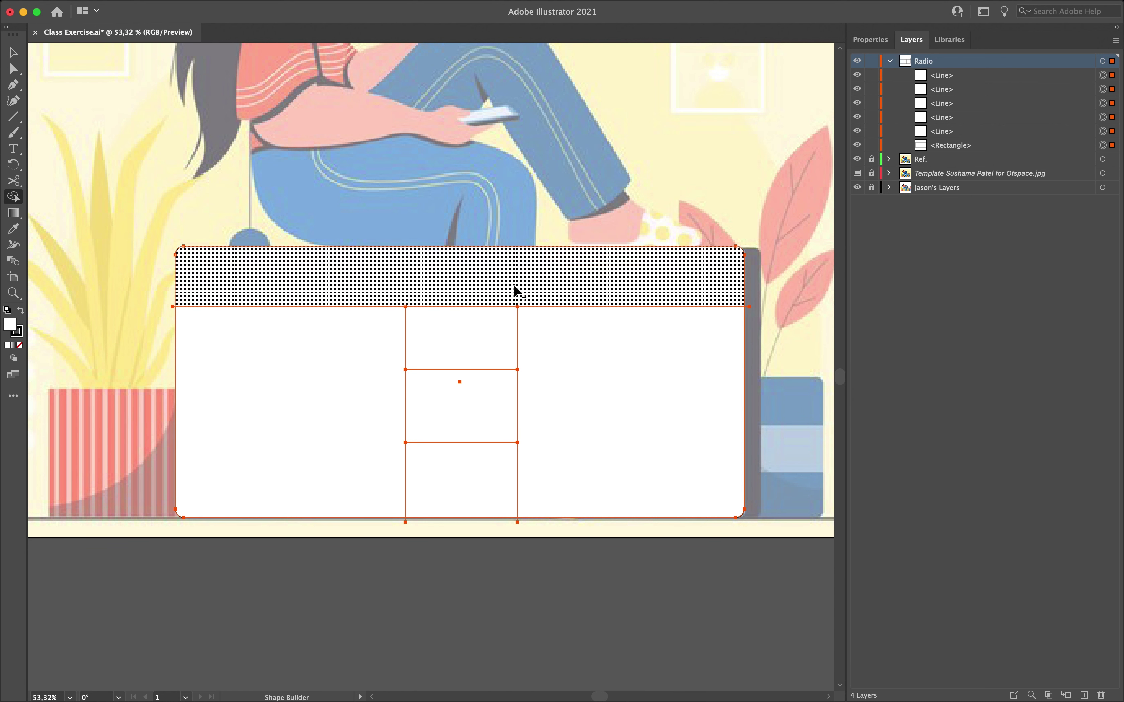
left_click(335, 271)
left_click(326, 348)
left_click(460, 327)
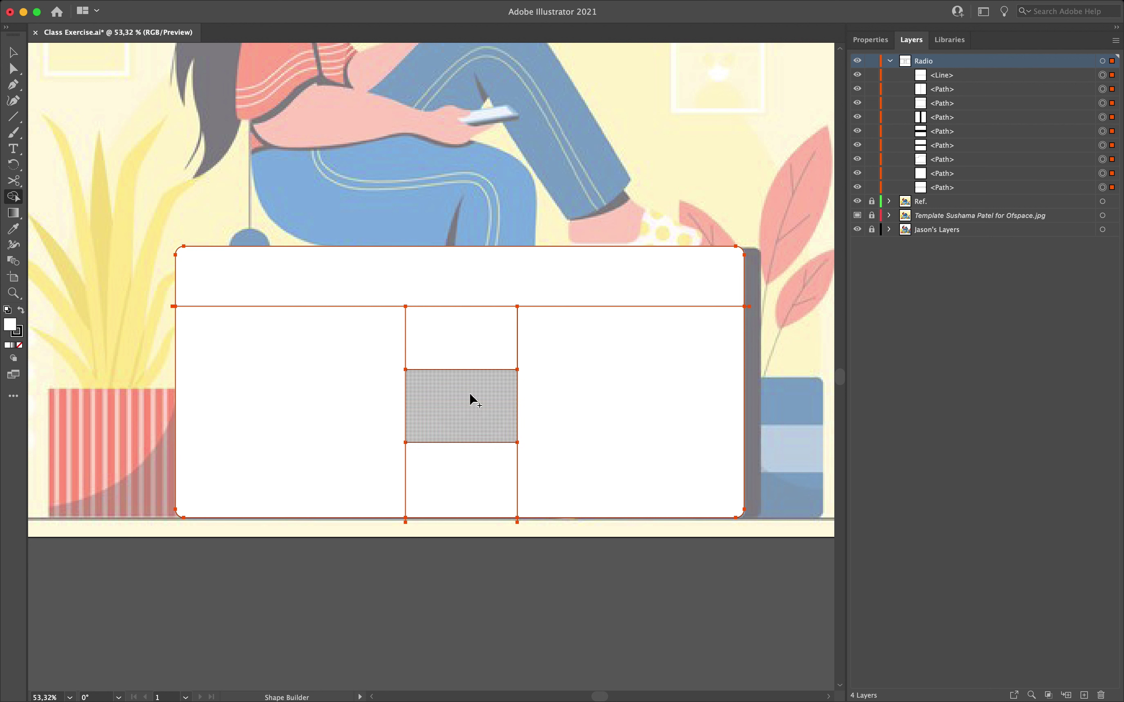
left_click(471, 400)
left_click(469, 470)
left_click(617, 414)
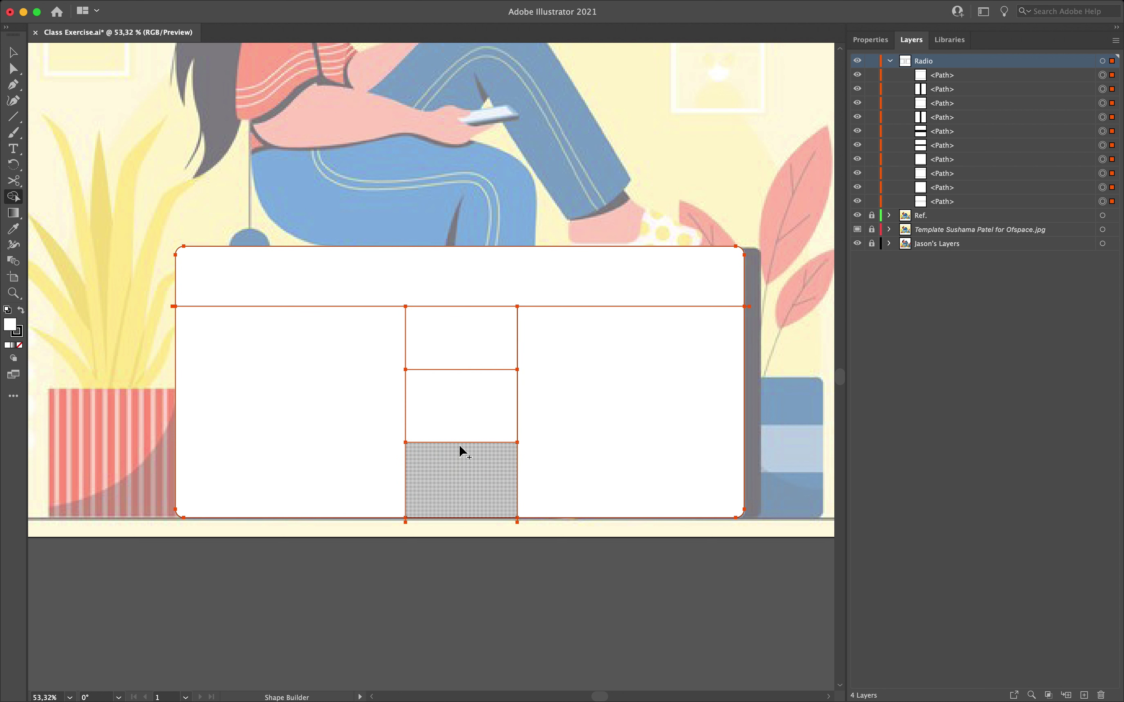
Step: Move the radio's top strip, both speaker panels and the three centre cells apart to check they are separate shapes
key("v")
left_click(346, 183)
left_click(402, 269)
left_click(441, 268)
left_click_drag(441, 268, 441, 199)
mouse_move(363, 424)
left_mouse_down()
mouse_move(319, 419)
mouse_move(358, 419)
left_mouse_up()
left_click_drag(444, 316, 417, 304)
left_click(448, 370)
left_click_drag(468, 509, 427, 509)
left_click_drag(581, 499, 583, 531)
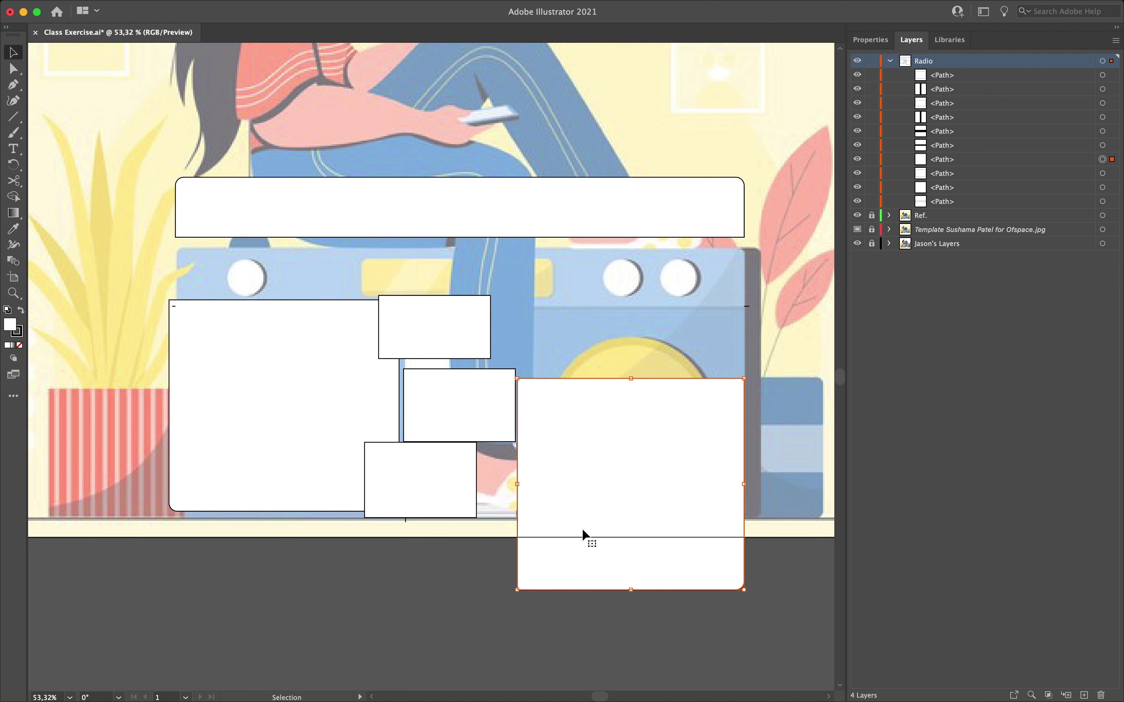
Step: Undo the moves of all the radio panels and cells
key("super+z")
key("super+z")
key("super+z")
key("super+z")
key("super+z")
key("super+z")
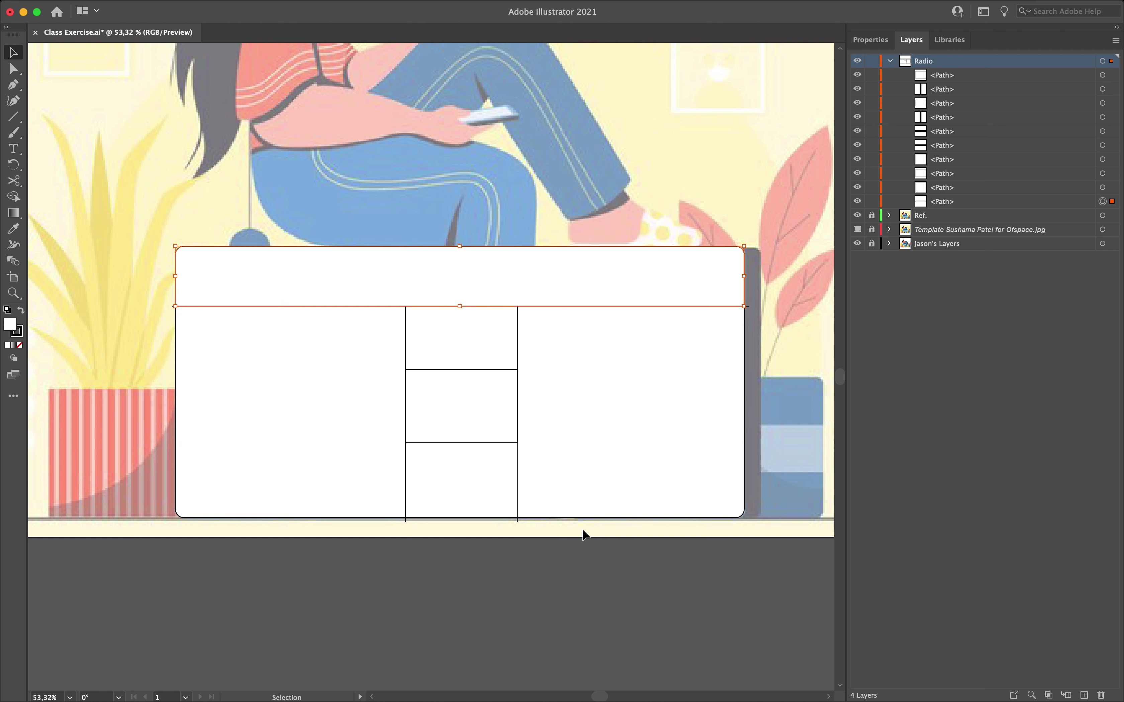
Step: Delete the leftover stub of the horizontal divider line outside the radio body's left edge
scroll(295, 421, "down", 1)
scroll(295, 421, "left", 1)
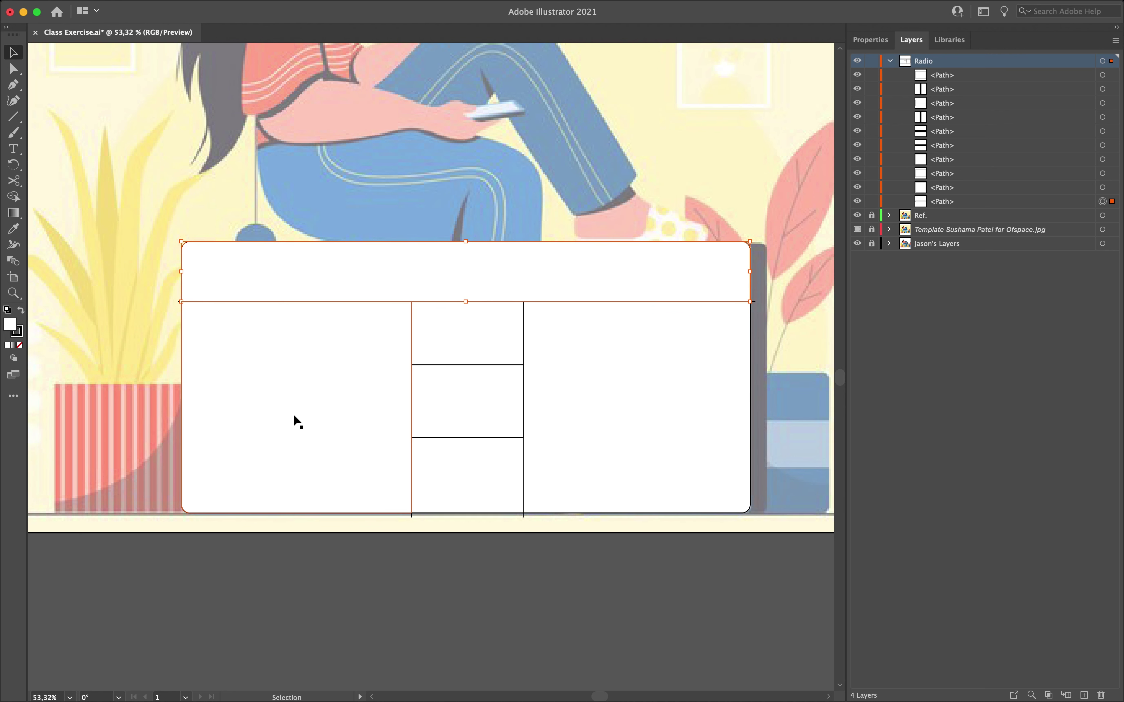
scroll(235, 307, "up", 10)
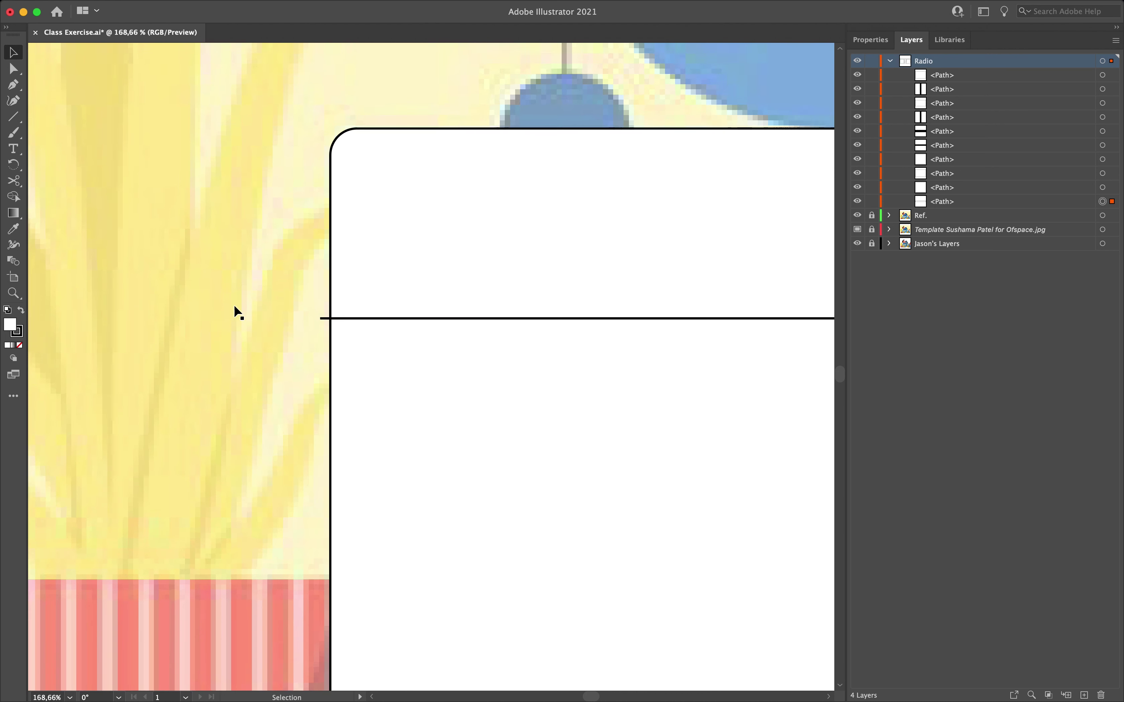
left_click_drag(482, 345, 437, 339)
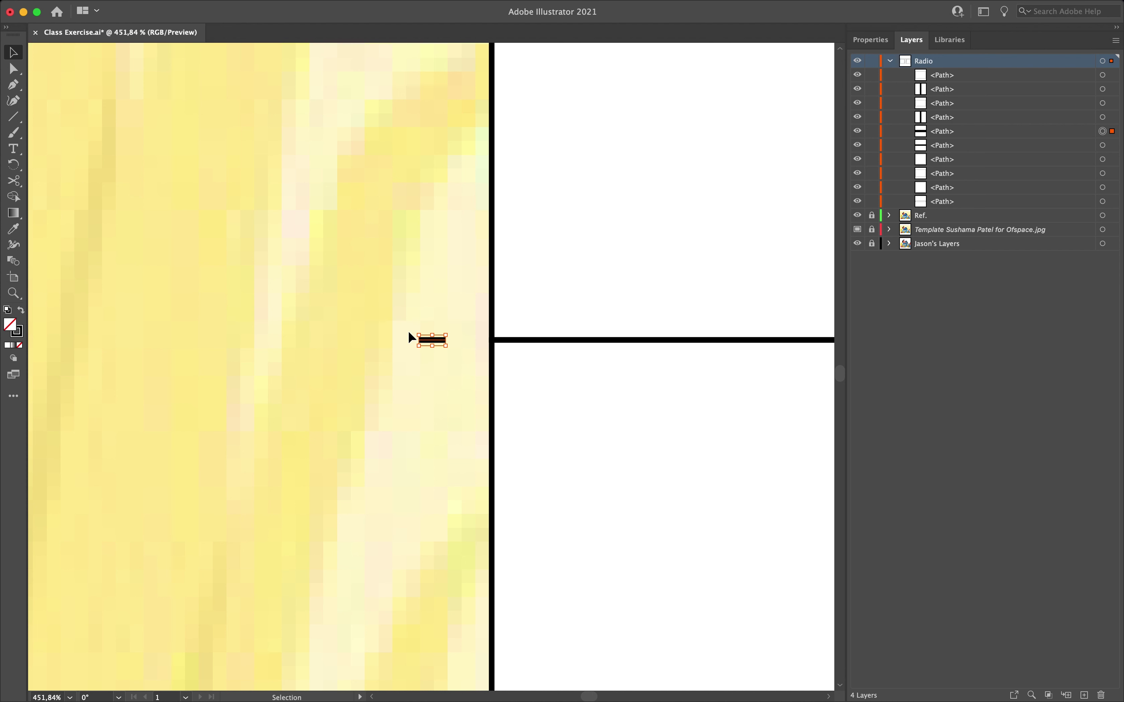
key("BackSpace")
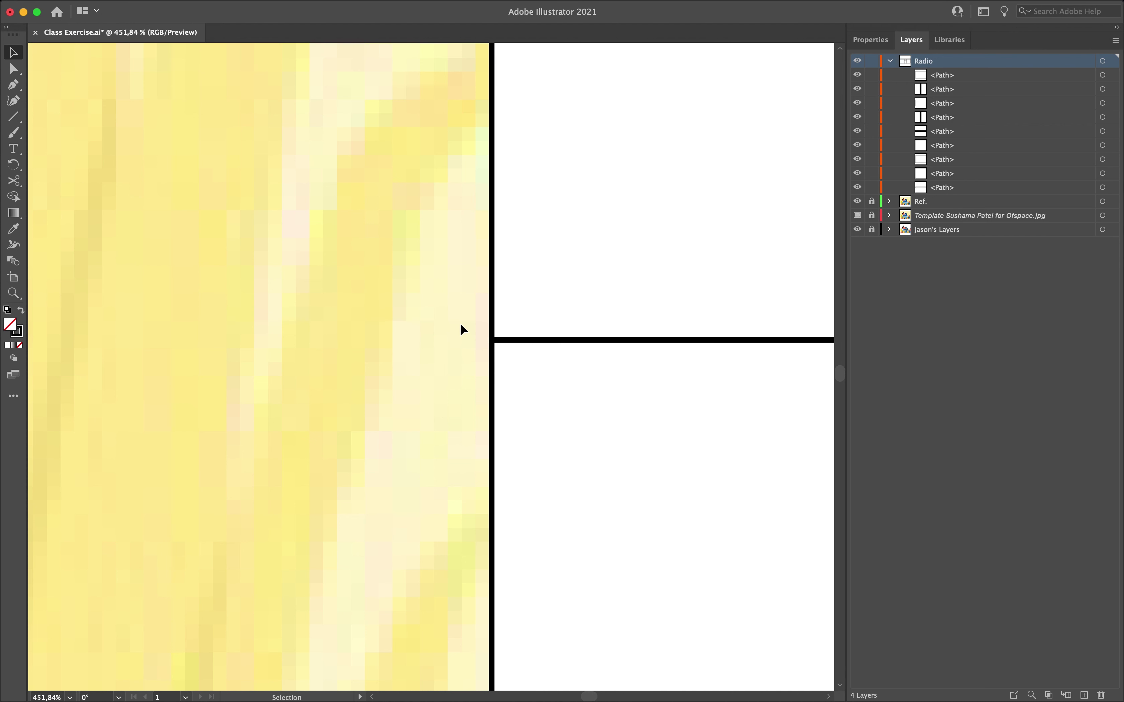
Step: Delete the two vertical line stubs below the radio body and the horizontal stub outside its right edge
scroll(459, 322, "down", 10)
scroll(460, 333, "right", 5)
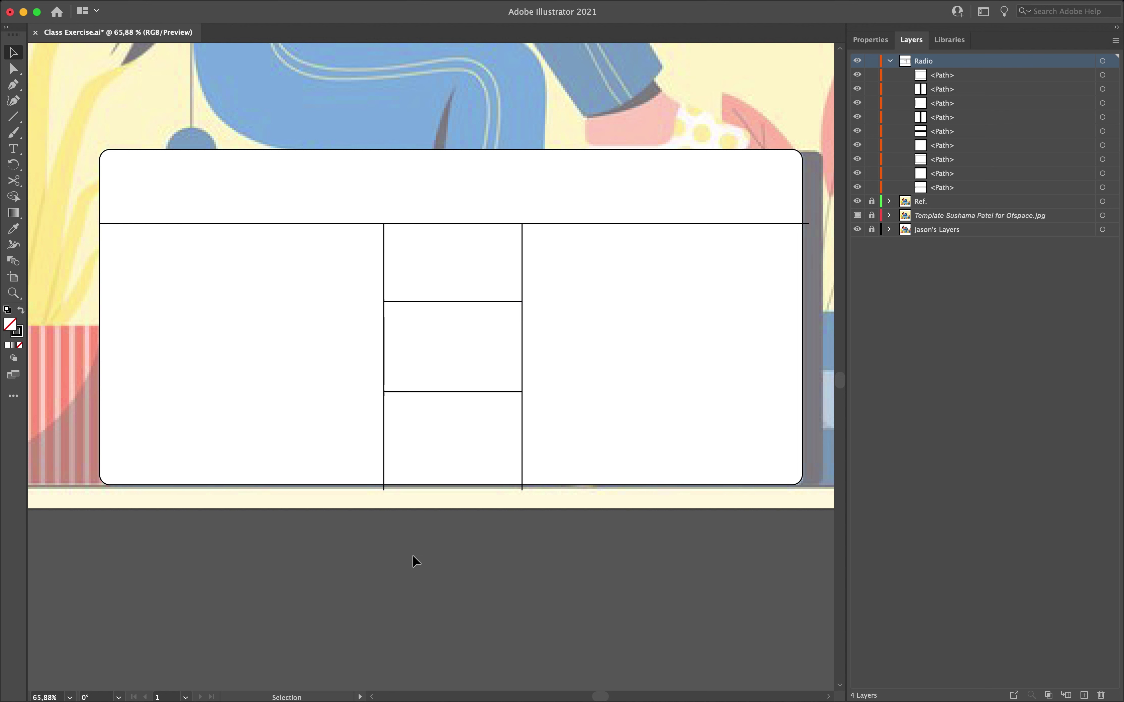
left_click_drag(376, 488, 557, 500)
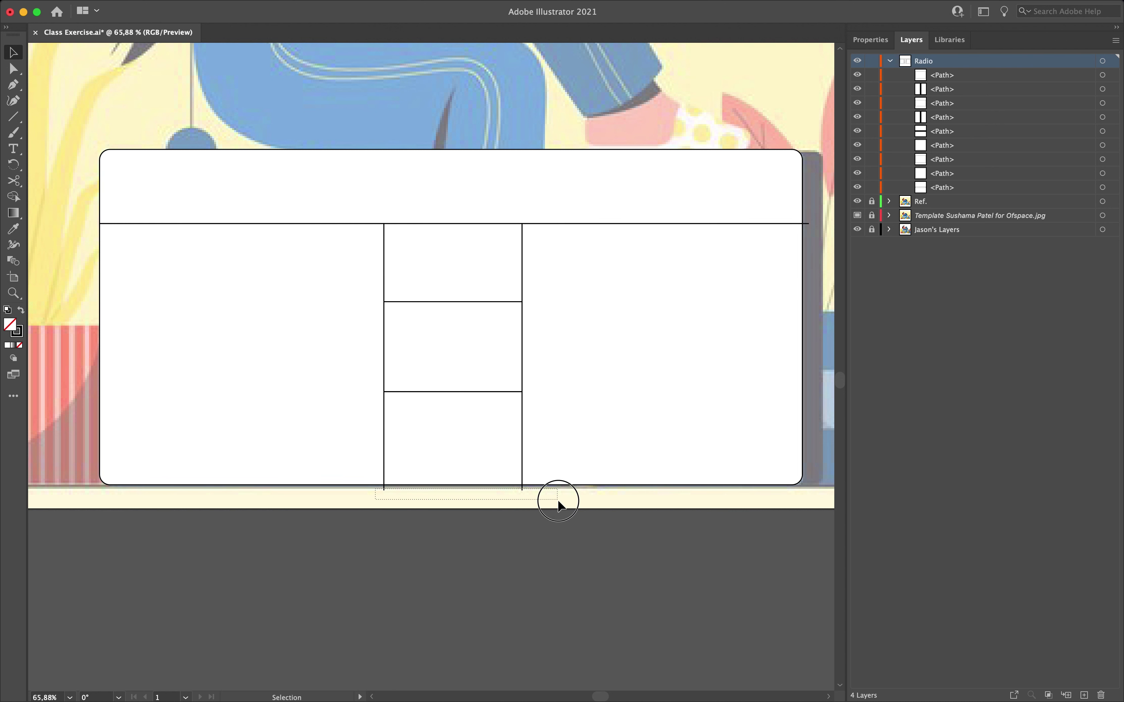
key("BackSpace")
scroll(557, 500, "right", 5)
scroll(557, 500, "up", 2)
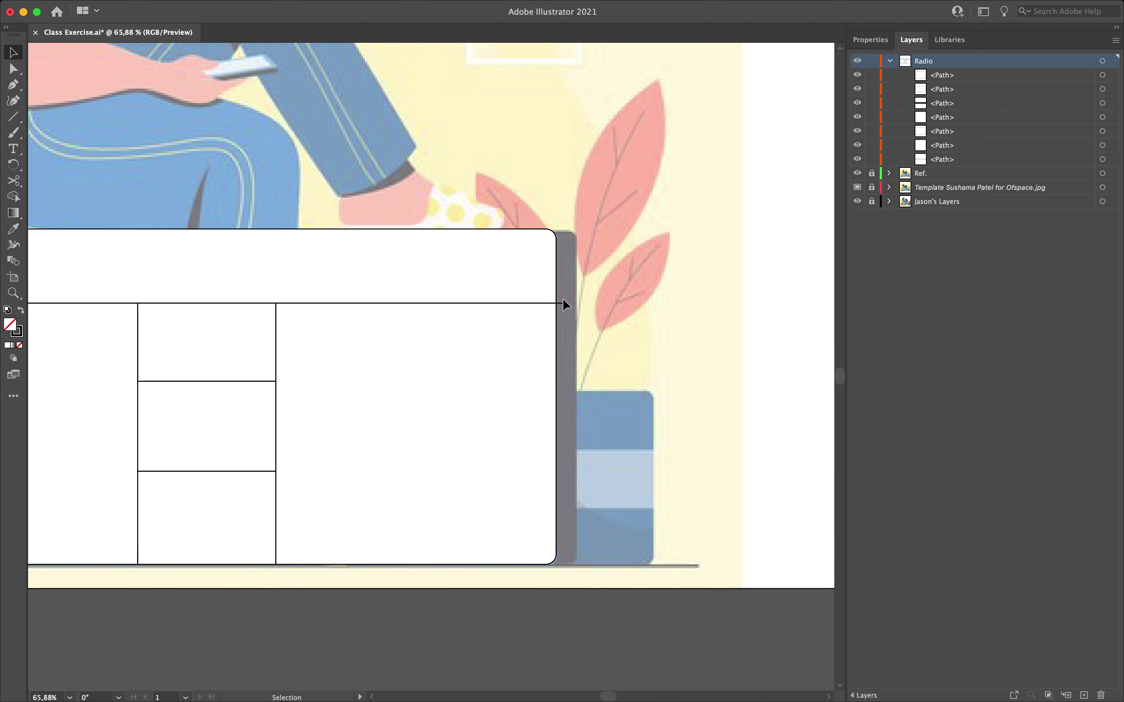
key("BackSpace")
scroll(564, 303, "left", 4)
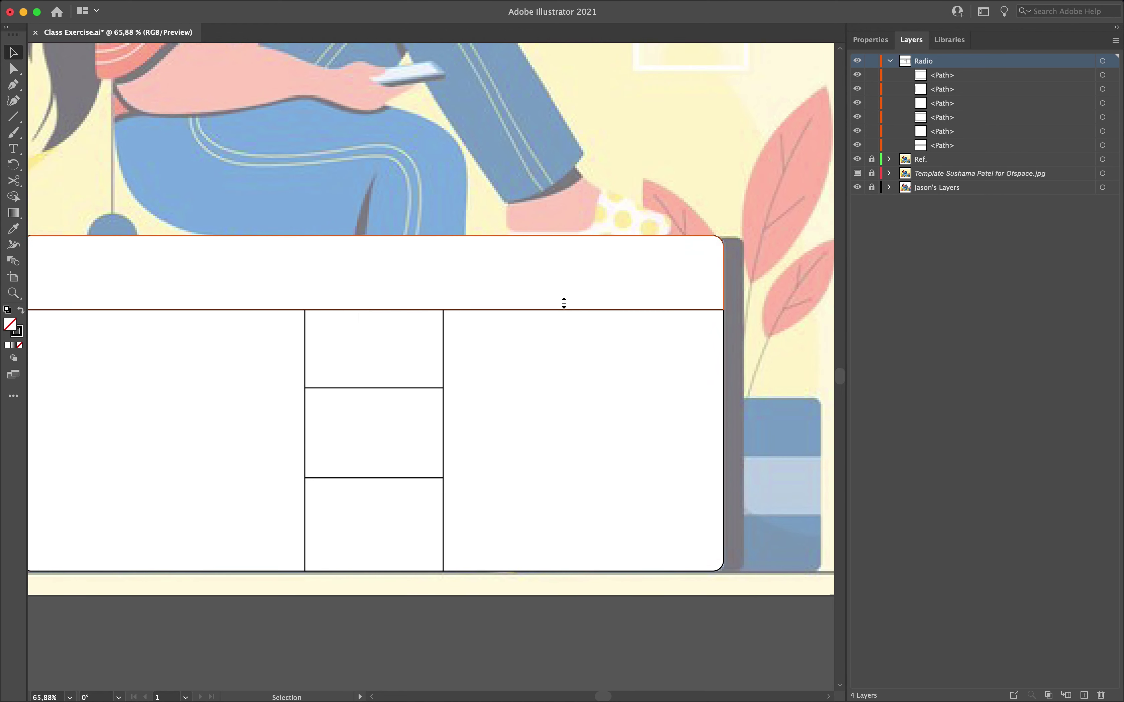
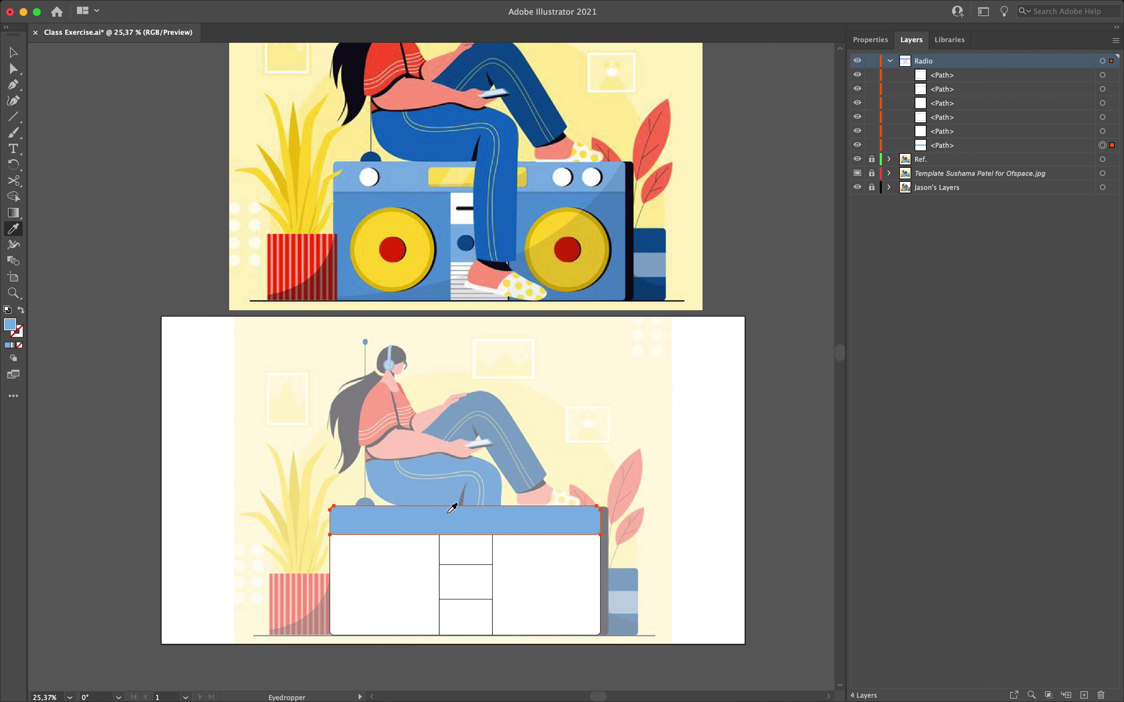
Step: Color both speaker panels with the medium blue sampled from the reference radio's body using the Eyedropper
key("v")
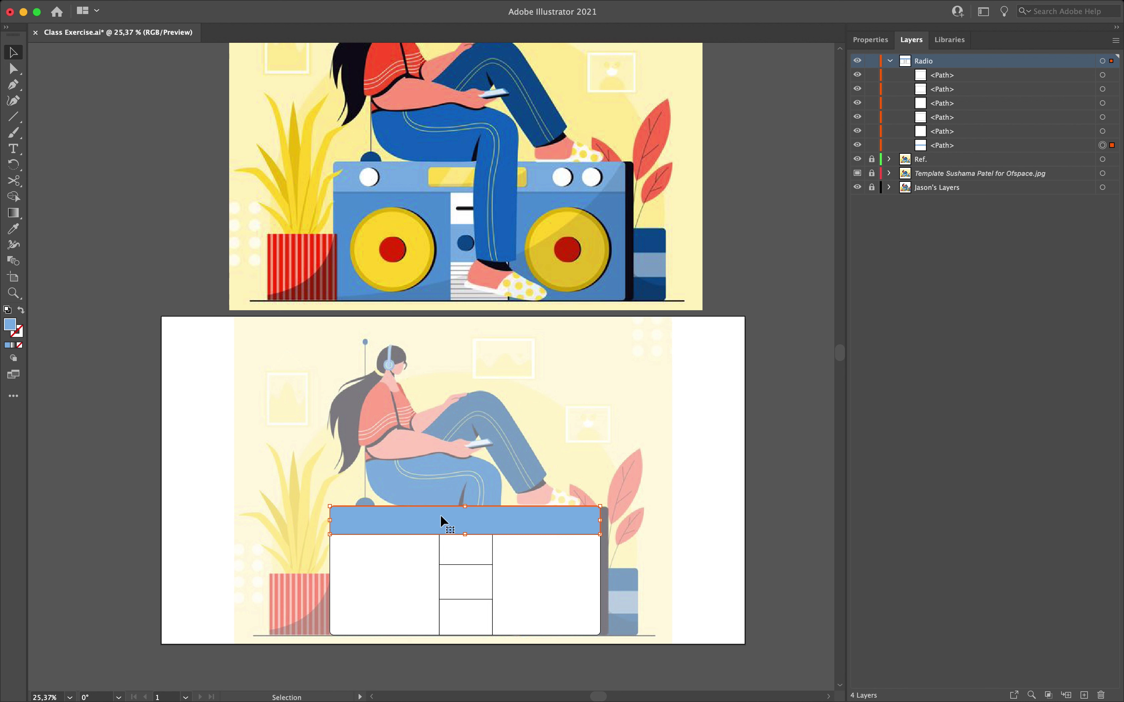
left_click(399, 563)
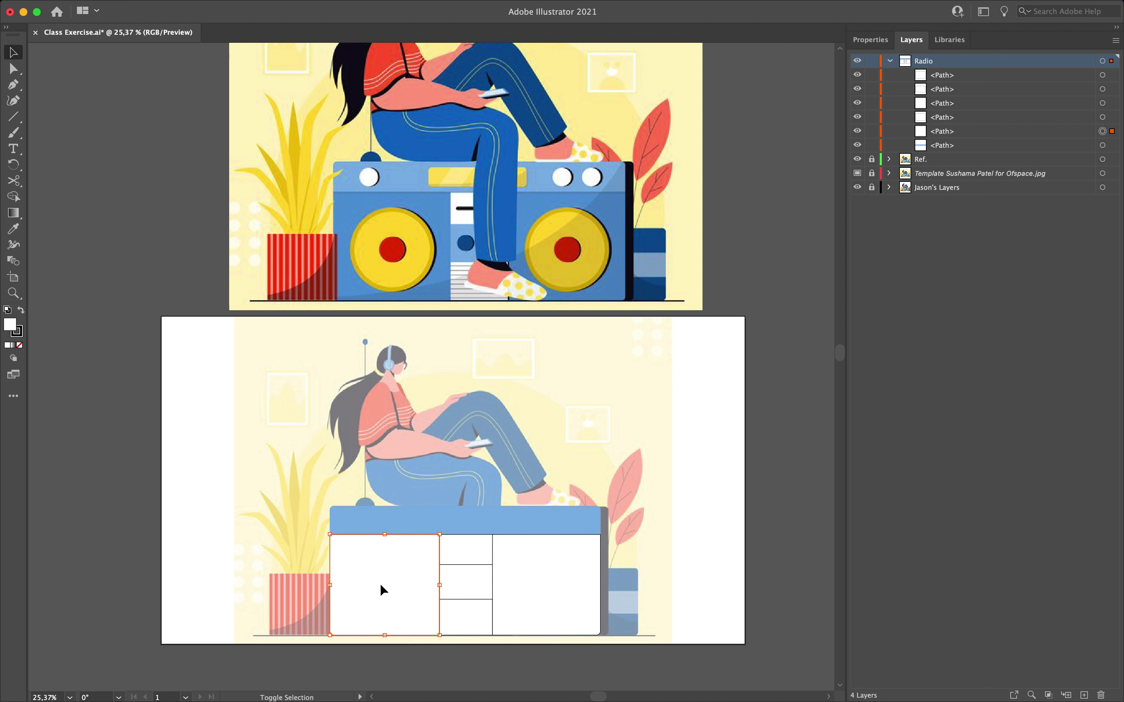
left_click(544, 574, "shift")
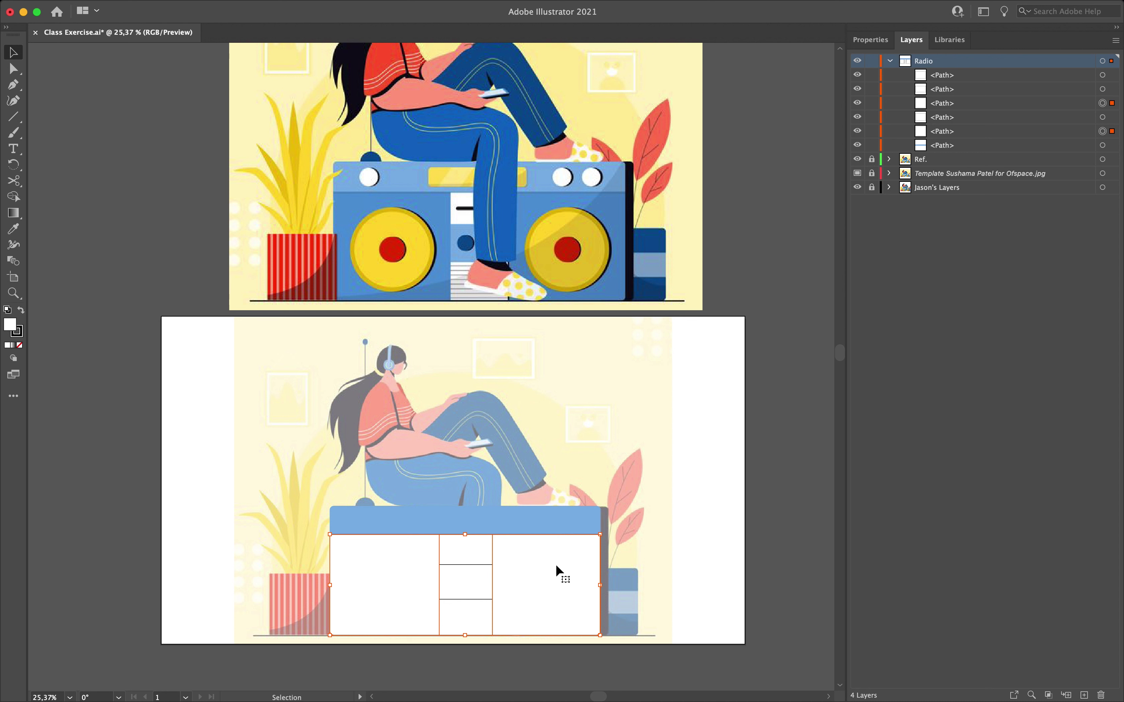
left_click(14, 228)
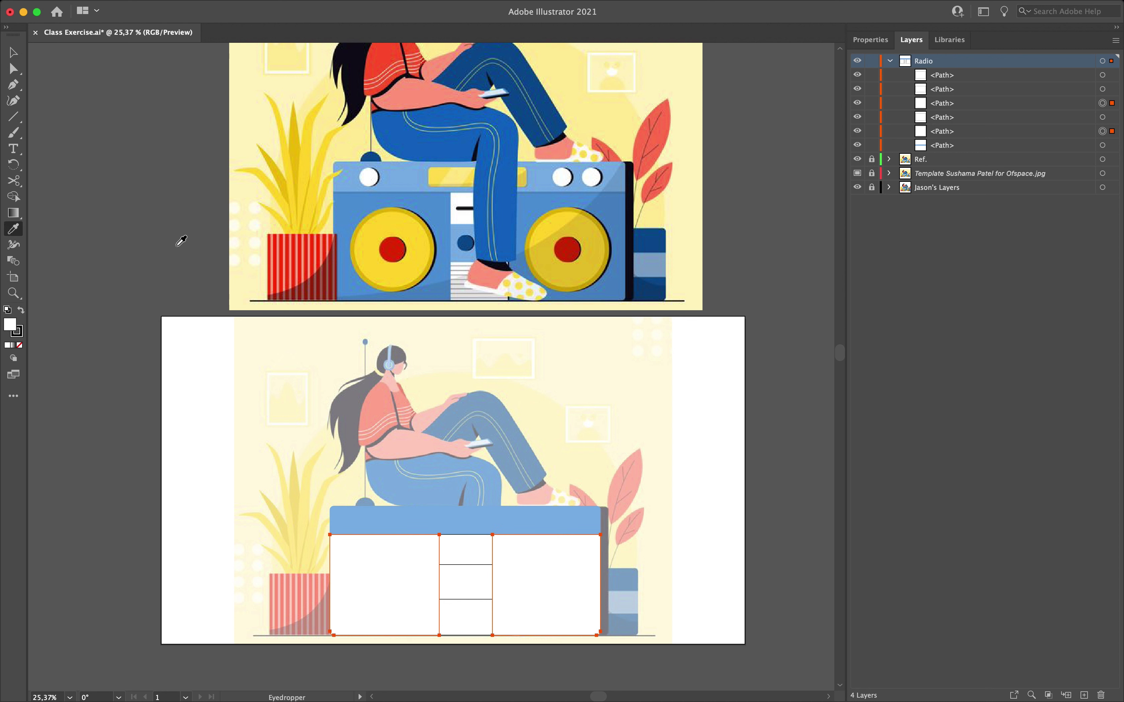
left_click(362, 197)
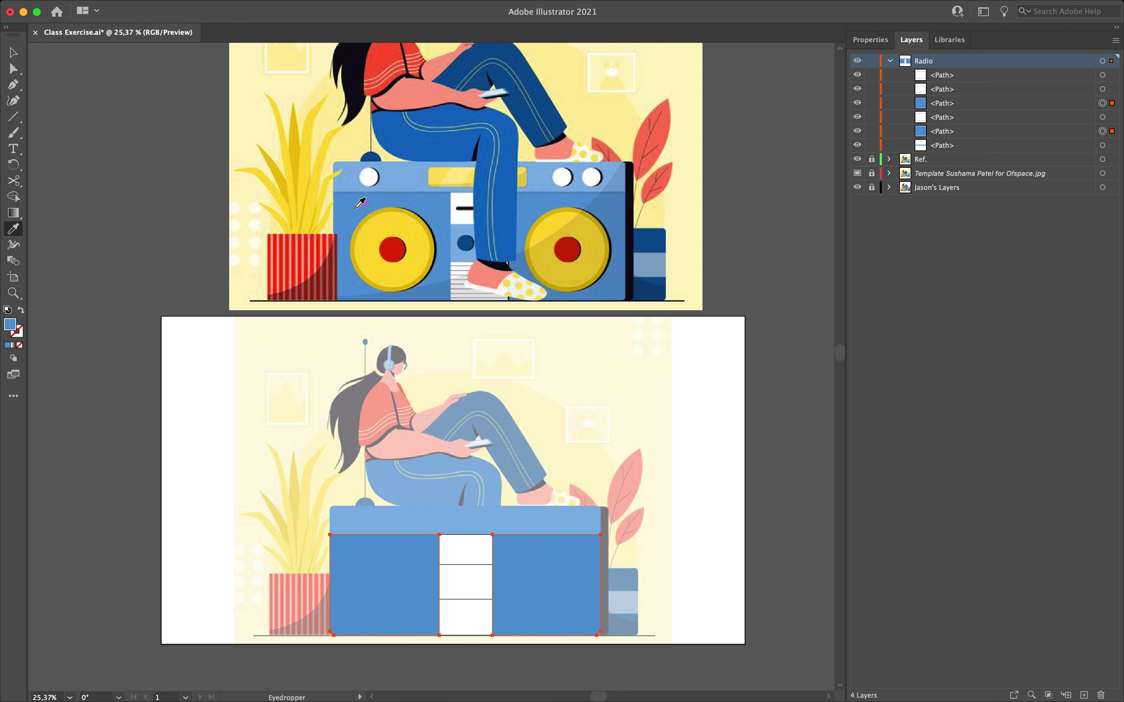
Step: Apply the reference radio's white to the upper and lower centre cells with the Eyedropper
key("v")
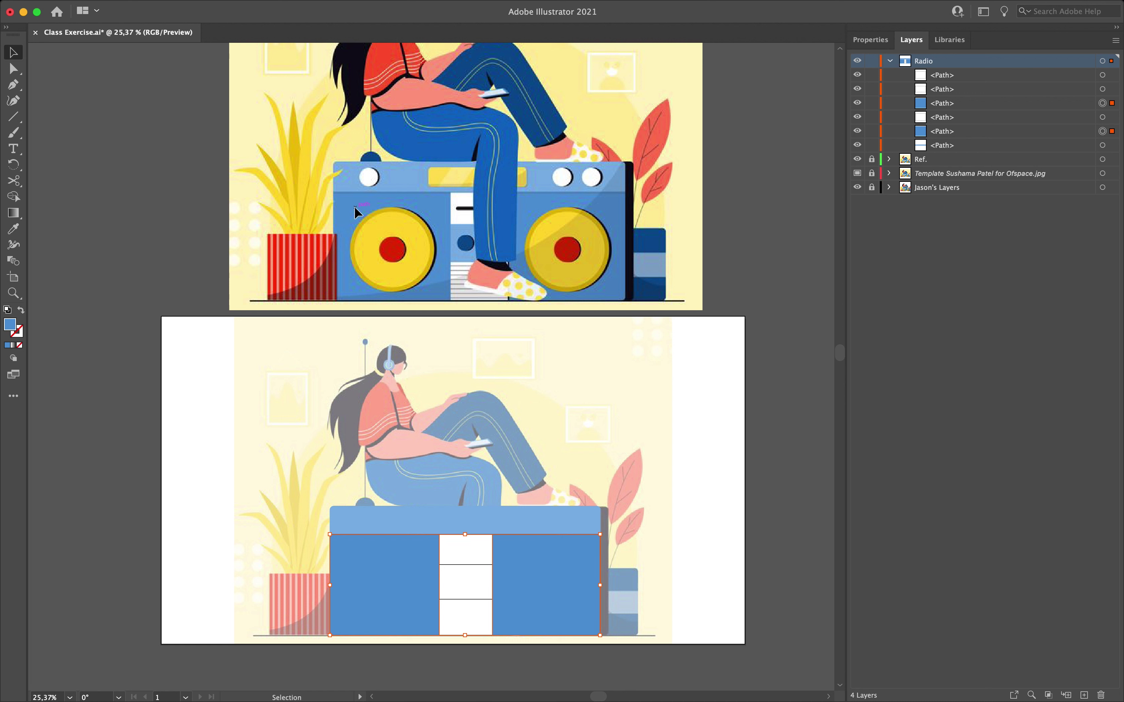
left_click(466, 550)
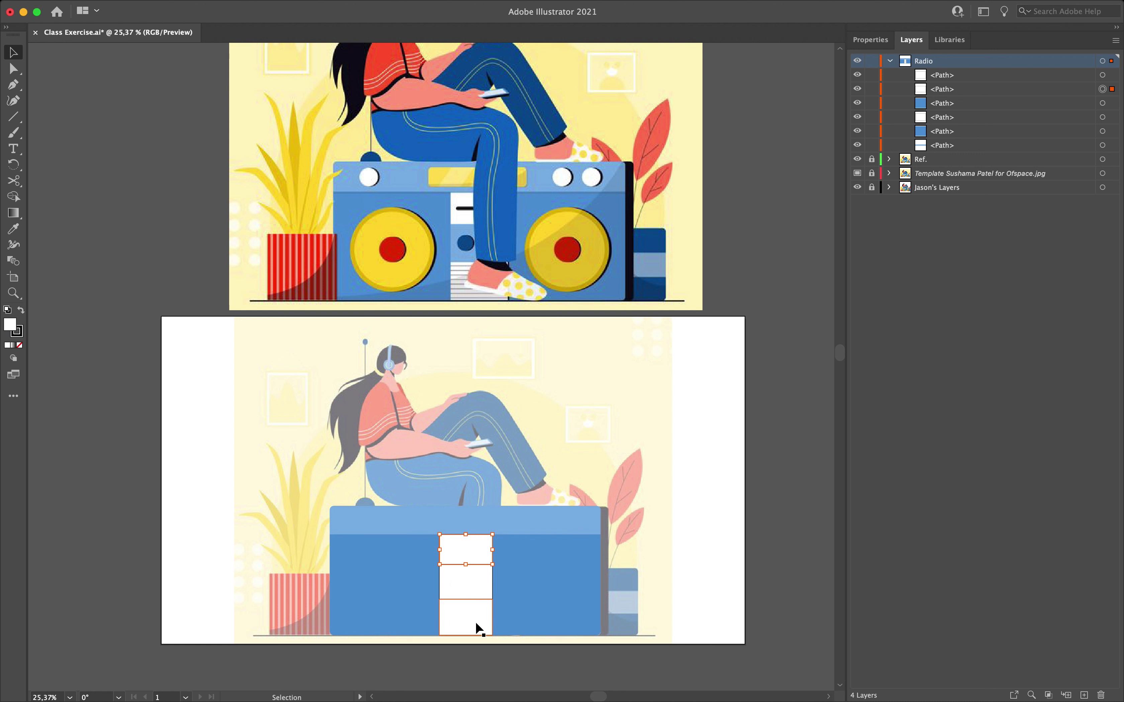
left_click(467, 615, "shift")
key("i")
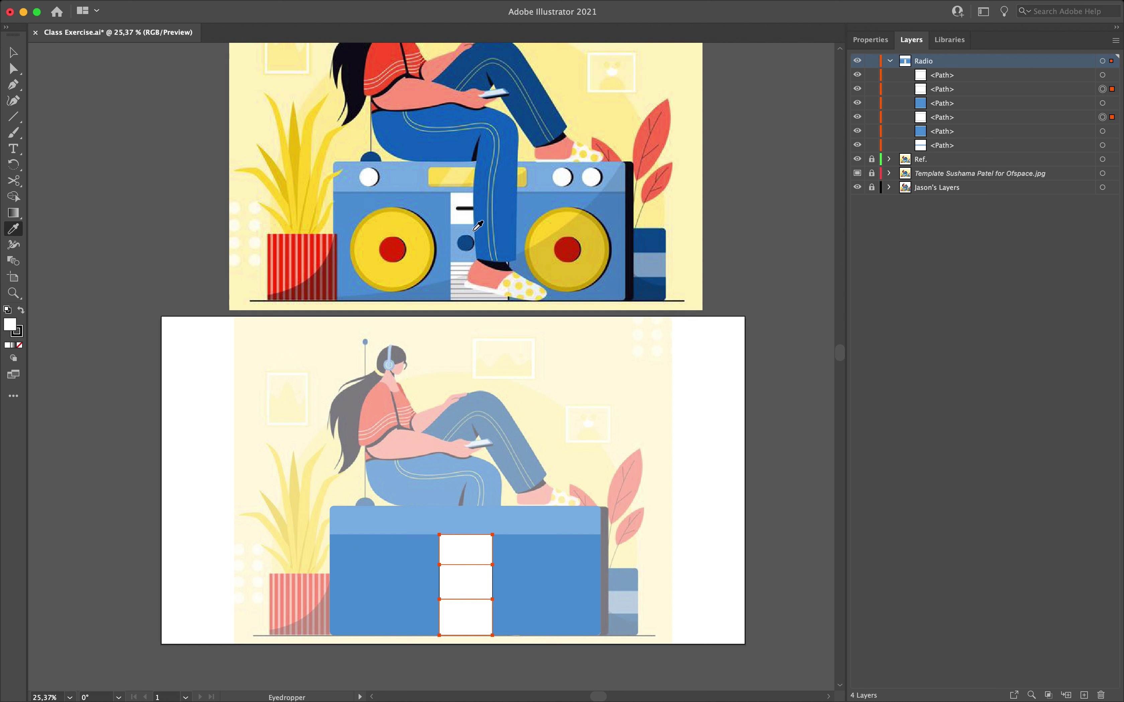
left_click(462, 201)
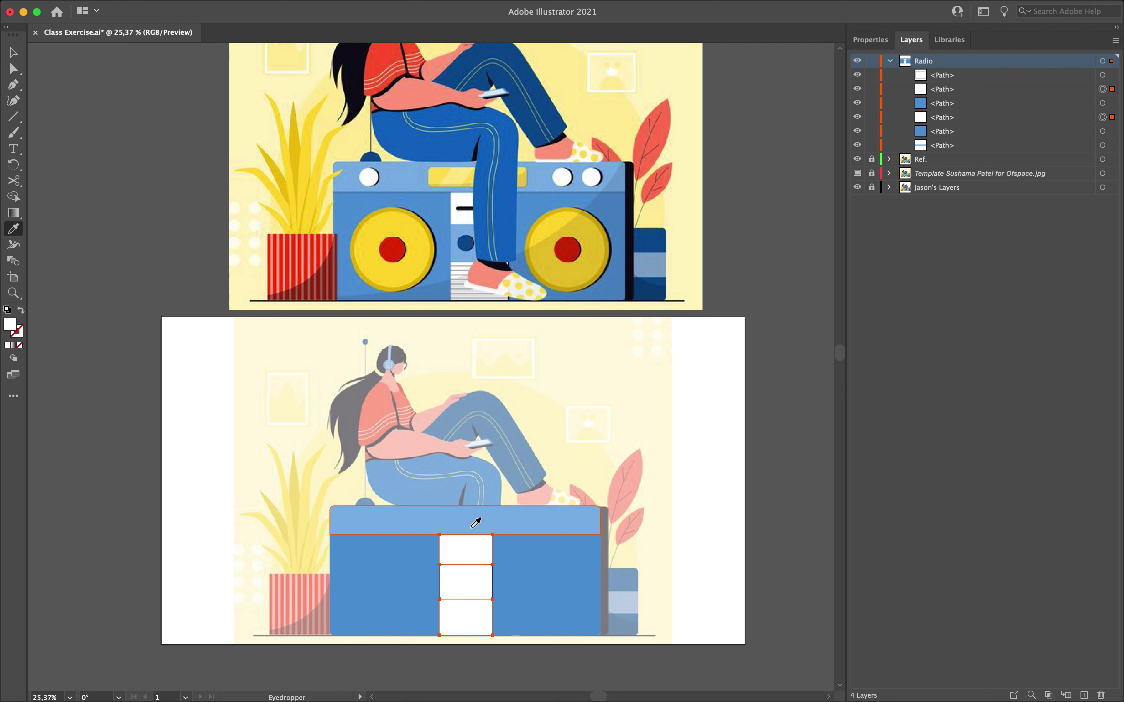
Step: Color the middle centre cell with the light blue sampled from the reference radio's centre section and deselect it
key("v")
left_click(469, 576)
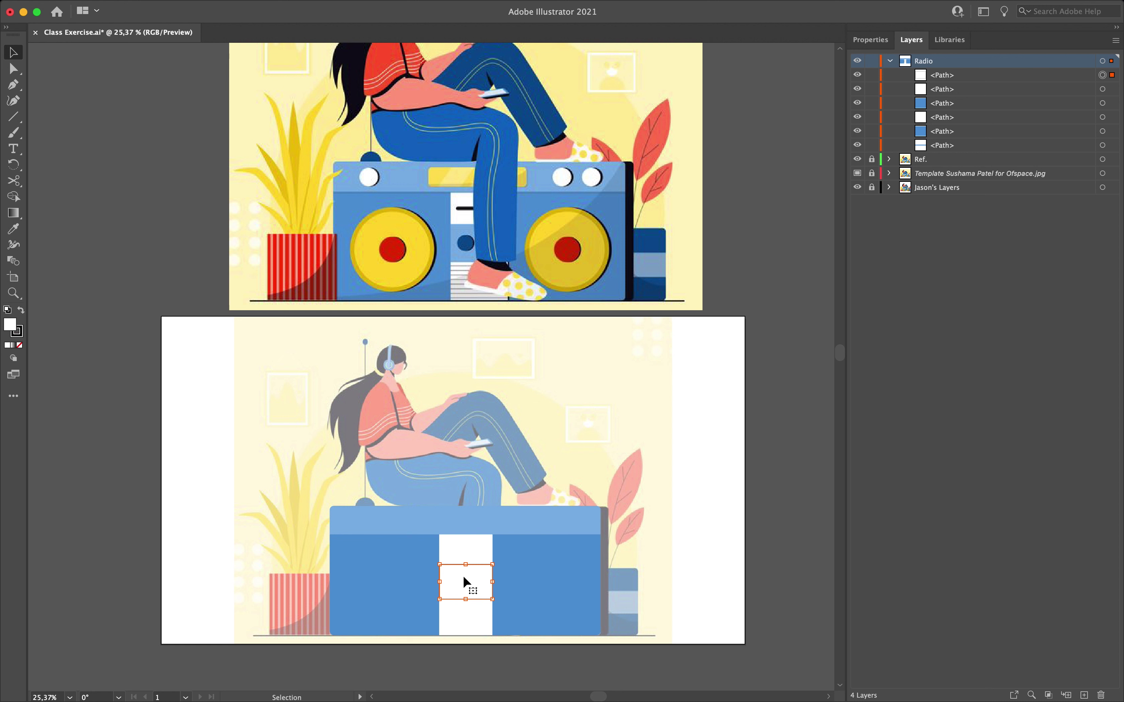
key("i")
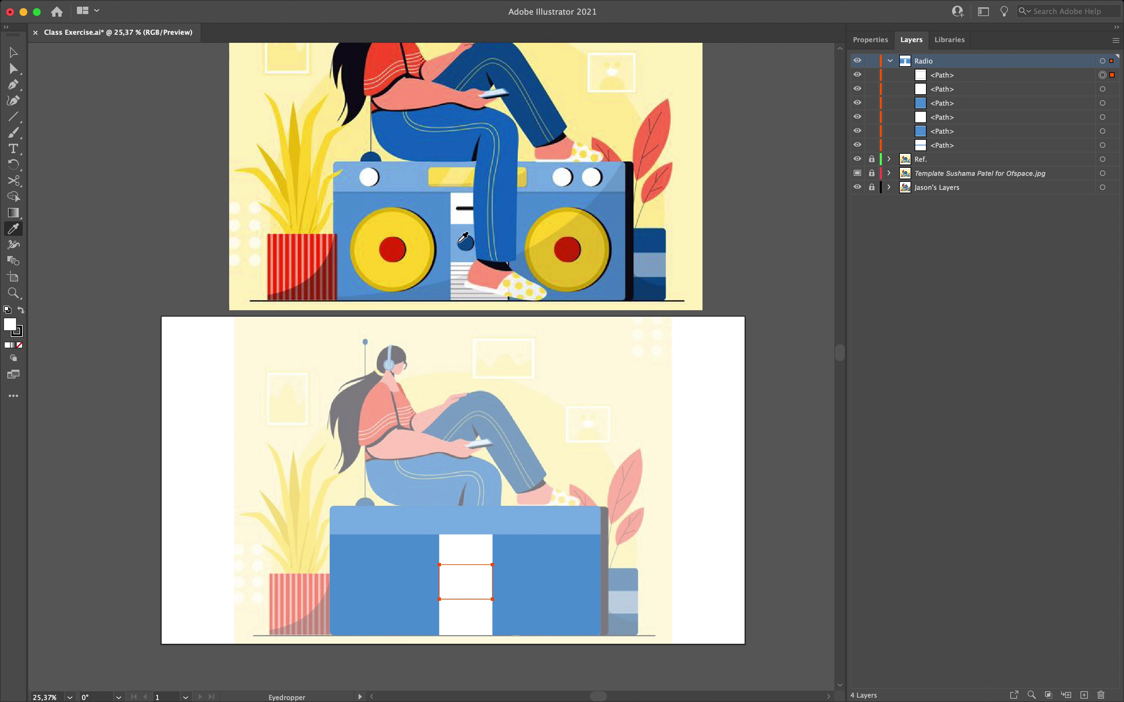
left_click(459, 226)
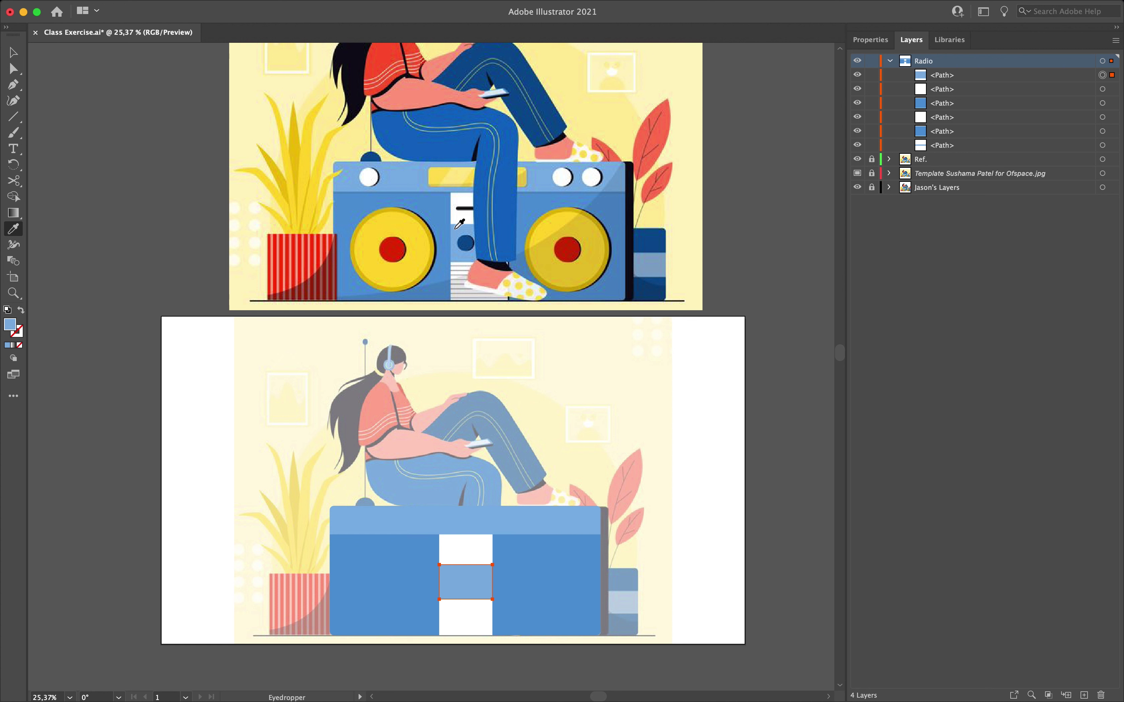
key("v")
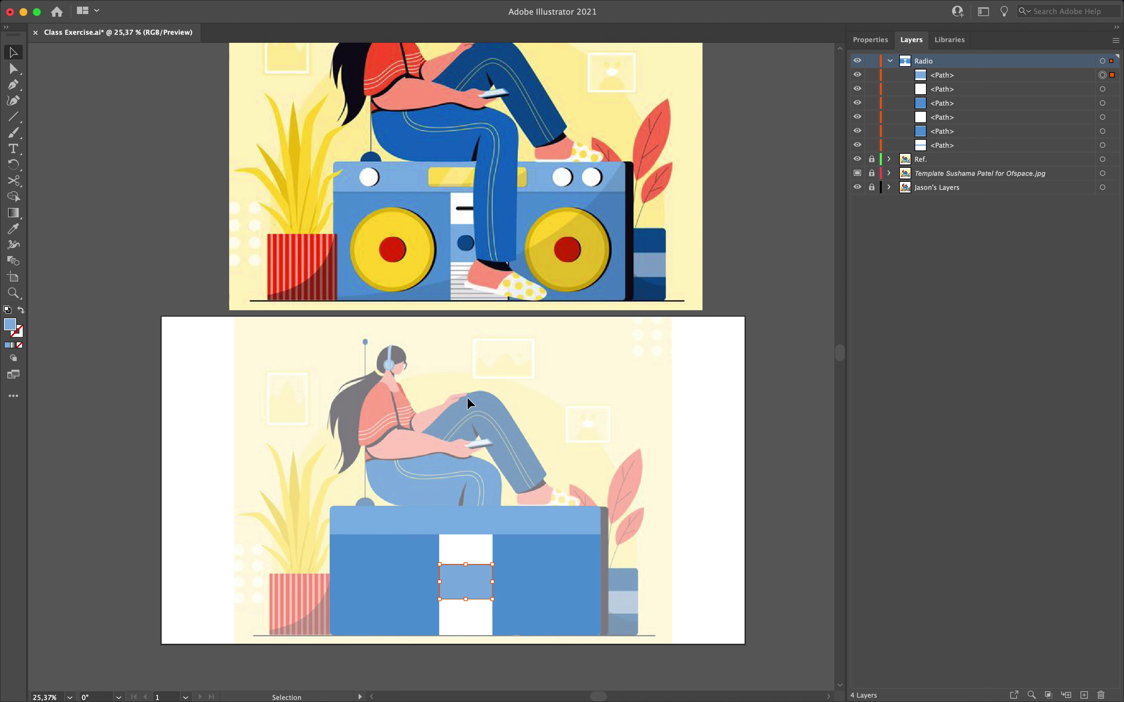
left_click(468, 401)
Step: Hide all six paths inside the Radio layer to reveal the template's radio, and make the Radio layer active
left_click(934, 75)
left_click(944, 90)
left_click(944, 118)
left_click(931, 103)
left_click(943, 131)
left_click(942, 146)
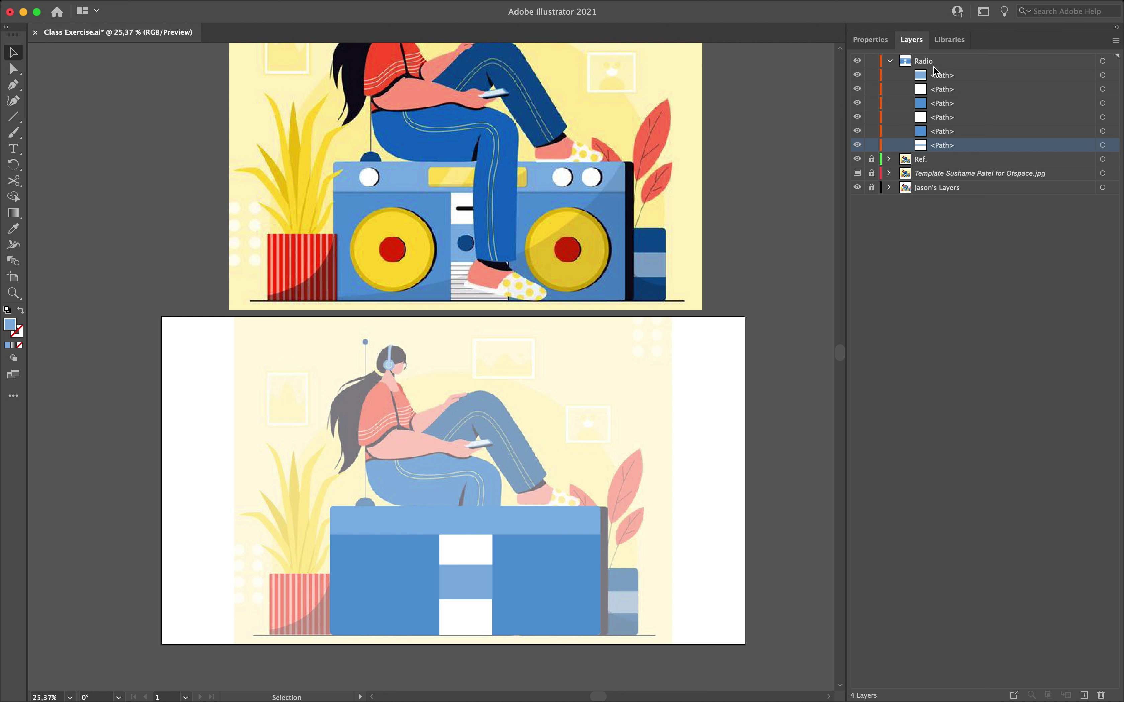
left_click_drag(858, 75, 858, 145)
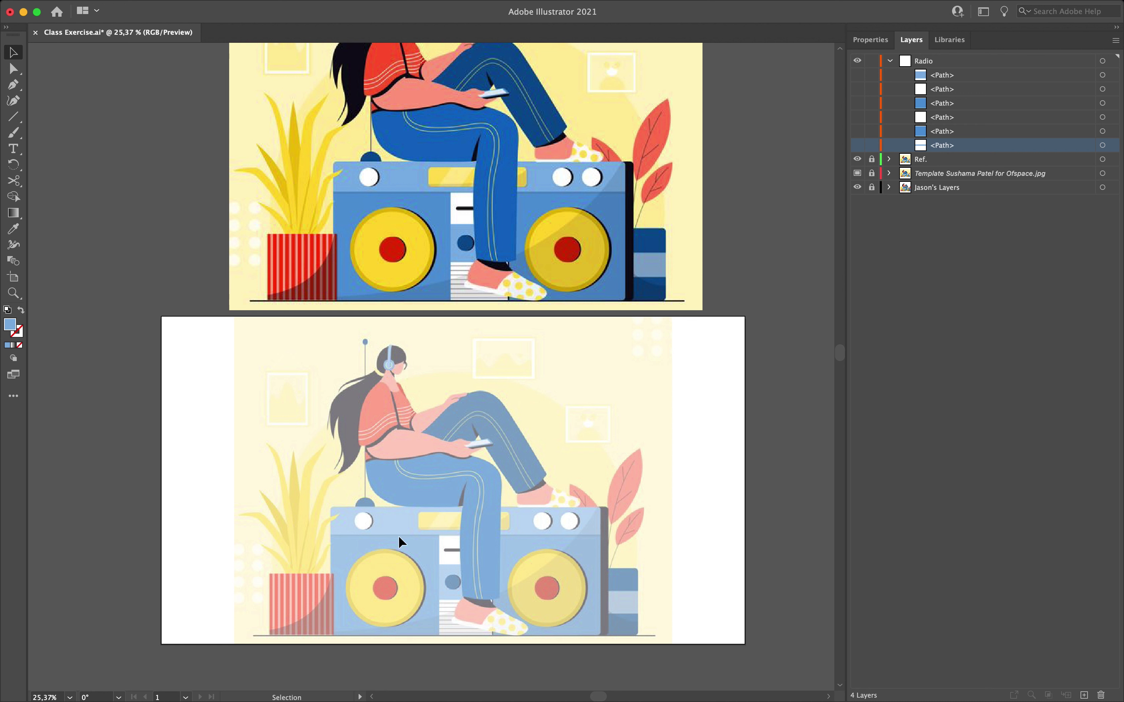
left_click_drag(857, 75, 858, 139)
left_click_drag(858, 75, 860, 148)
left_click(941, 65)
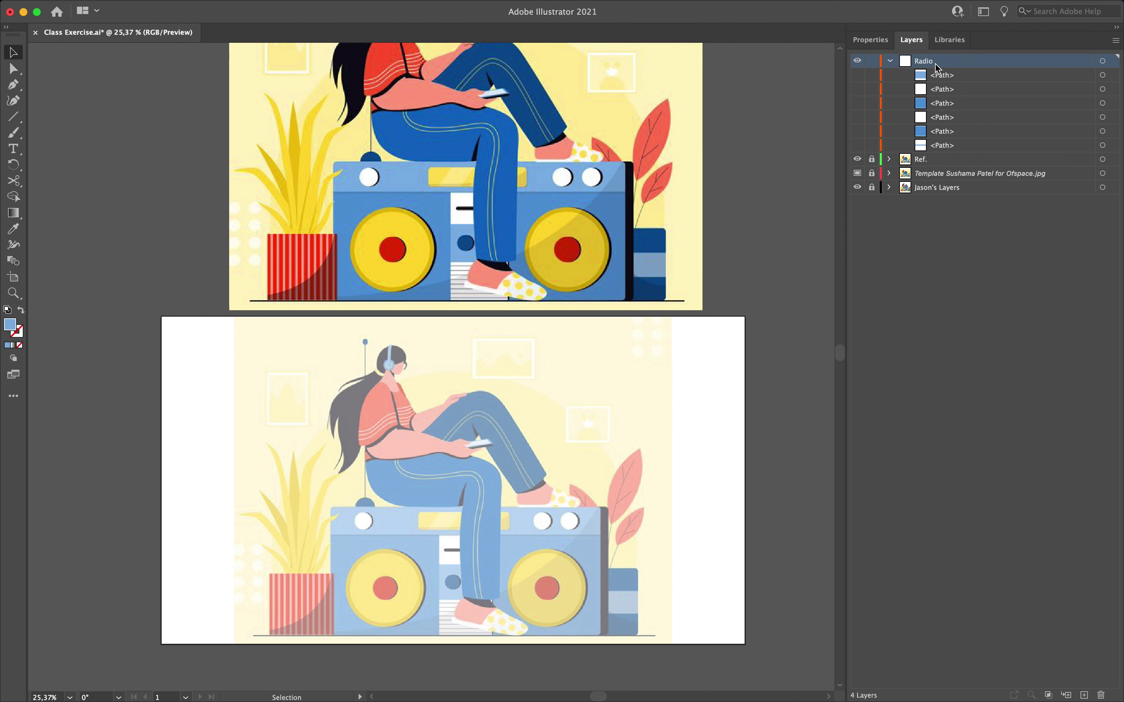
Step: Set the fill to the yellow sampled from the reference radio's left speaker, and show the document properties
scroll(390, 500, "up", 10)
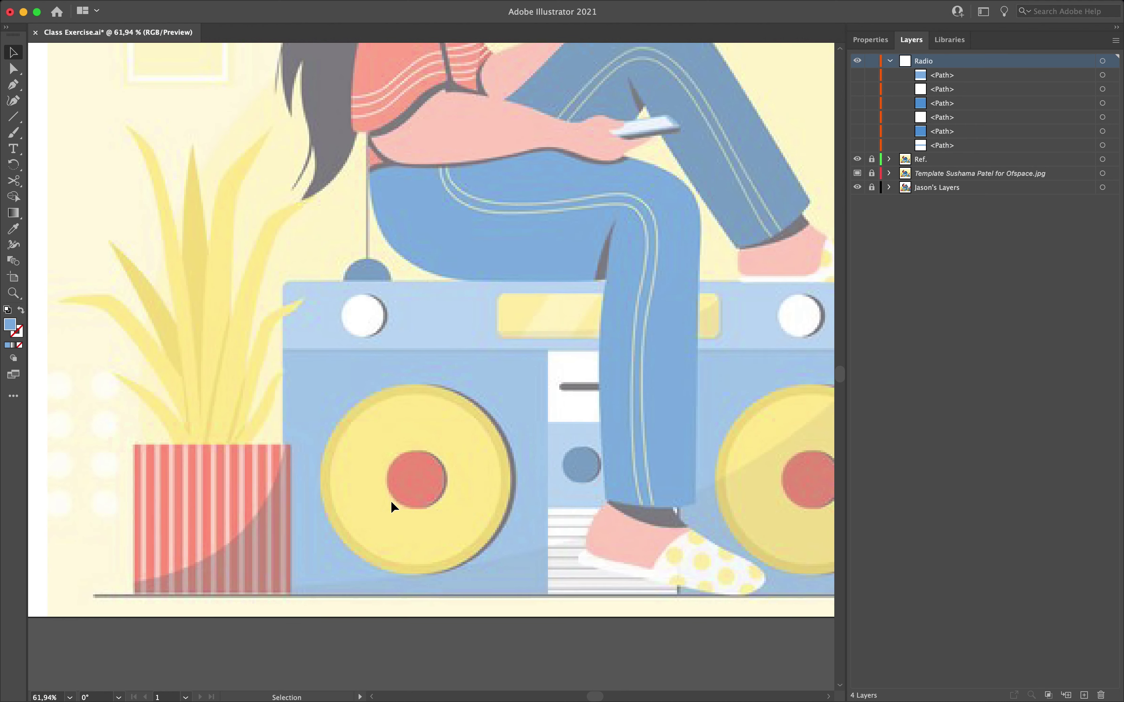
scroll(391, 499, "up", 1)
scroll(392, 499, "right", 1)
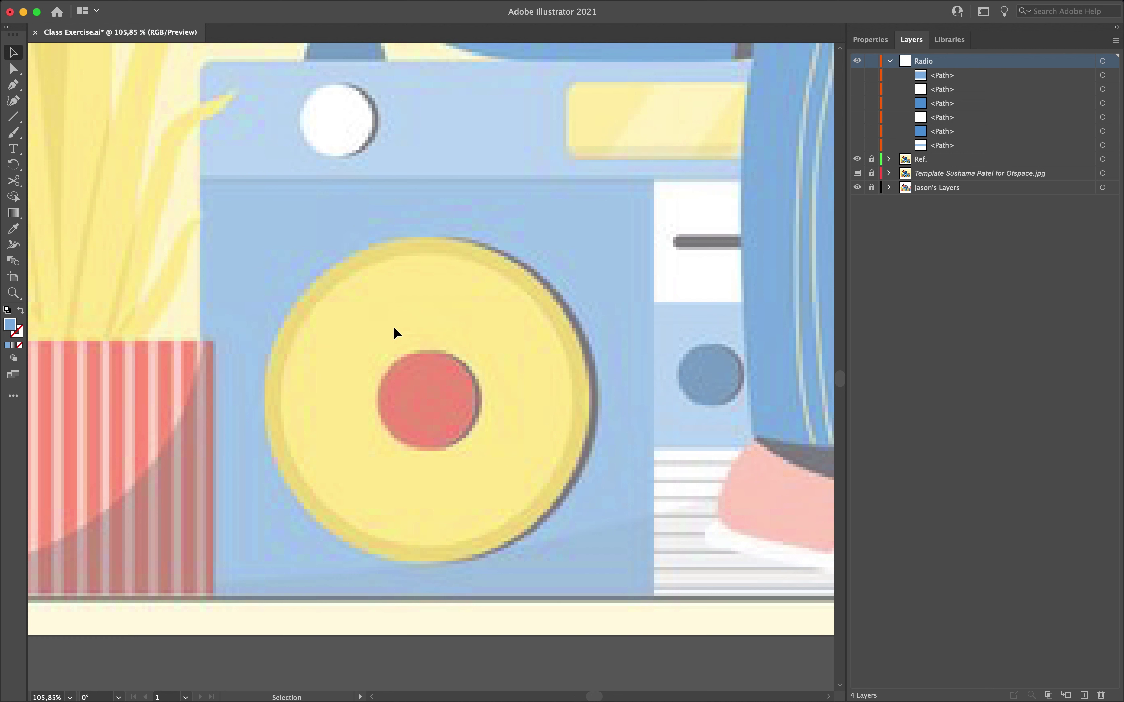
scroll(403, 284, "down", 6)
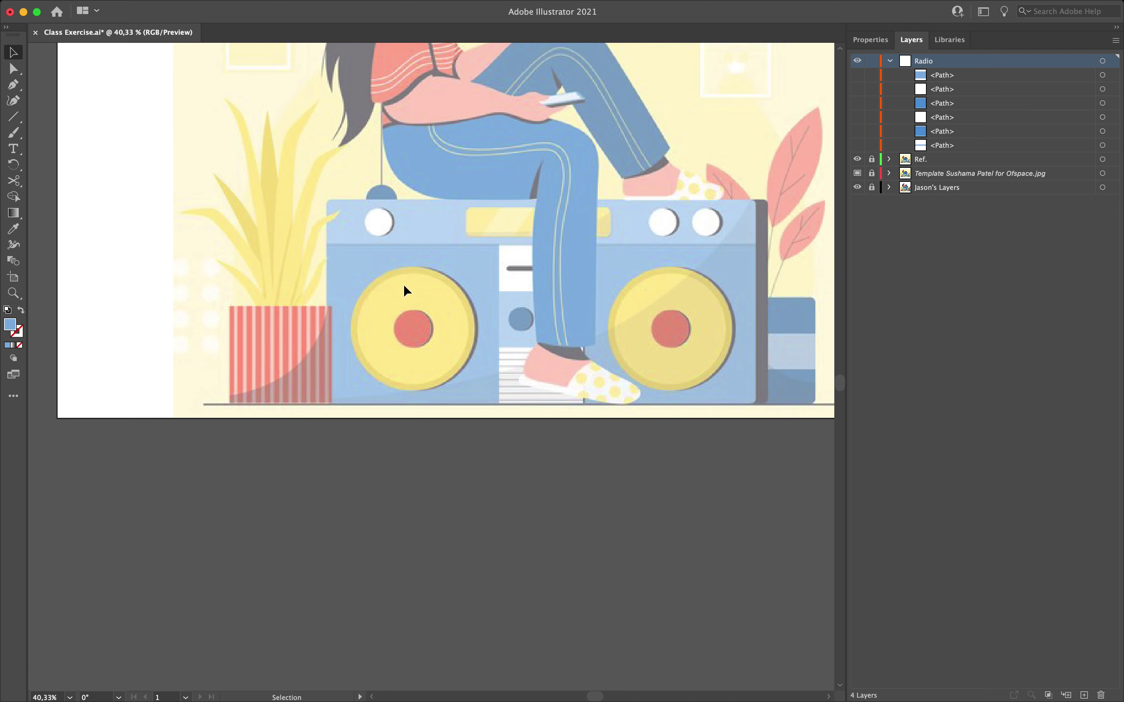
scroll(404, 288, "up", 3)
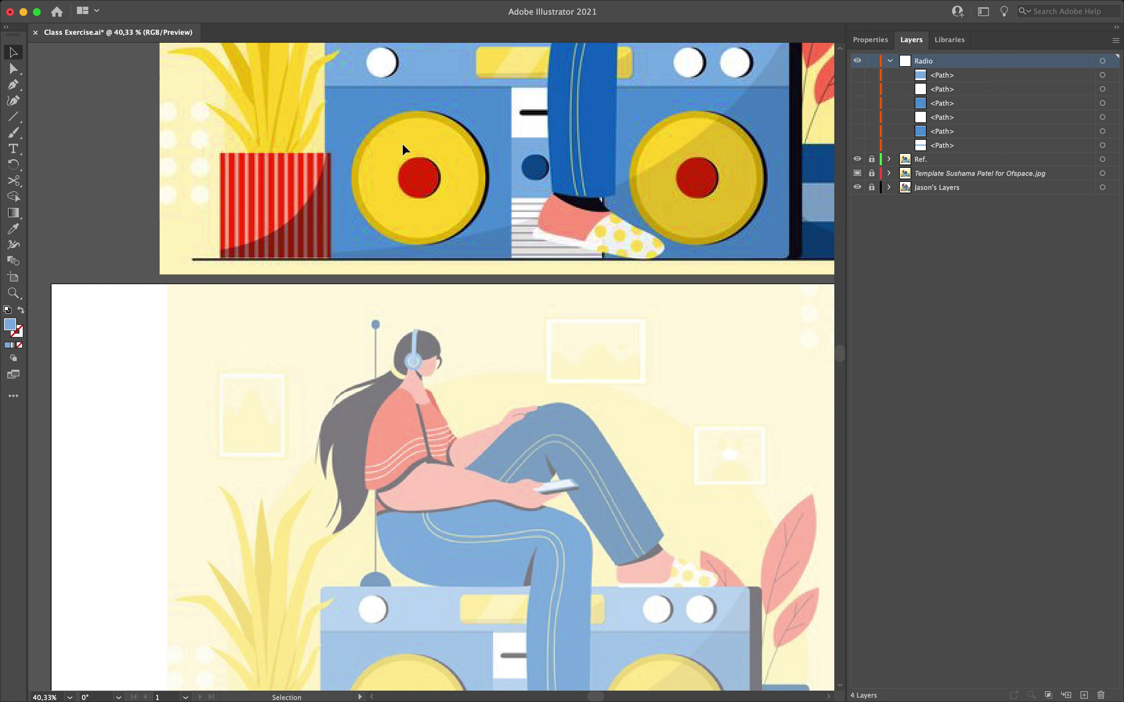
key("i")
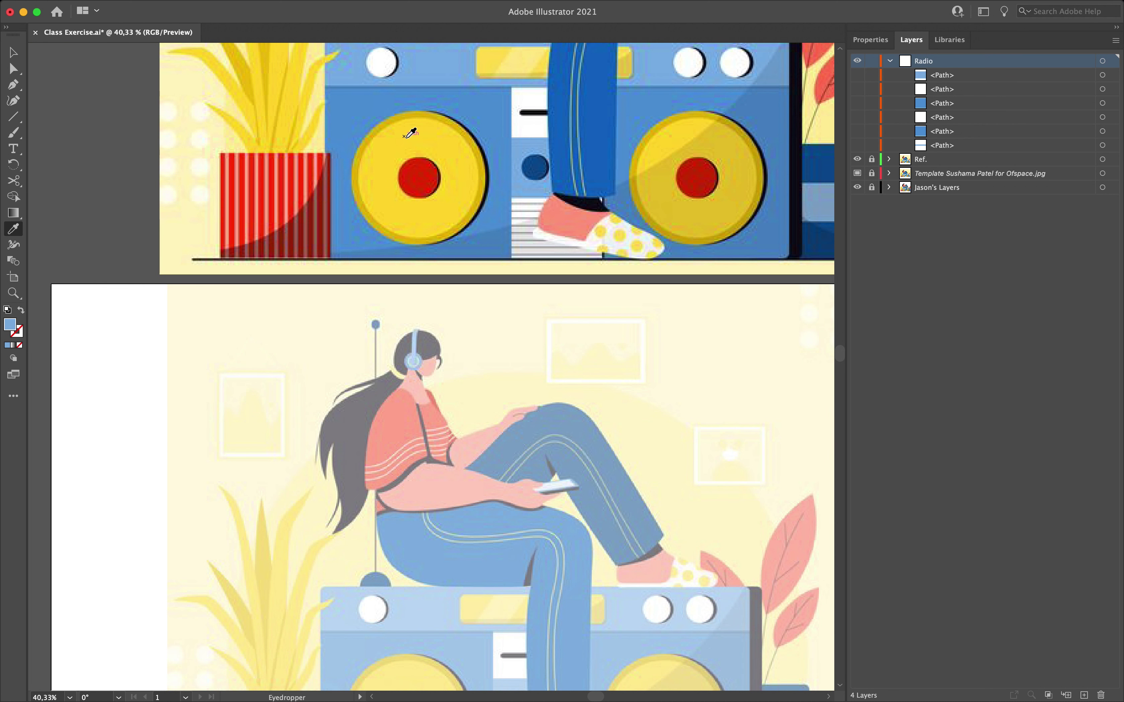
scroll(407, 138, "down", 2)
left_click(417, 138)
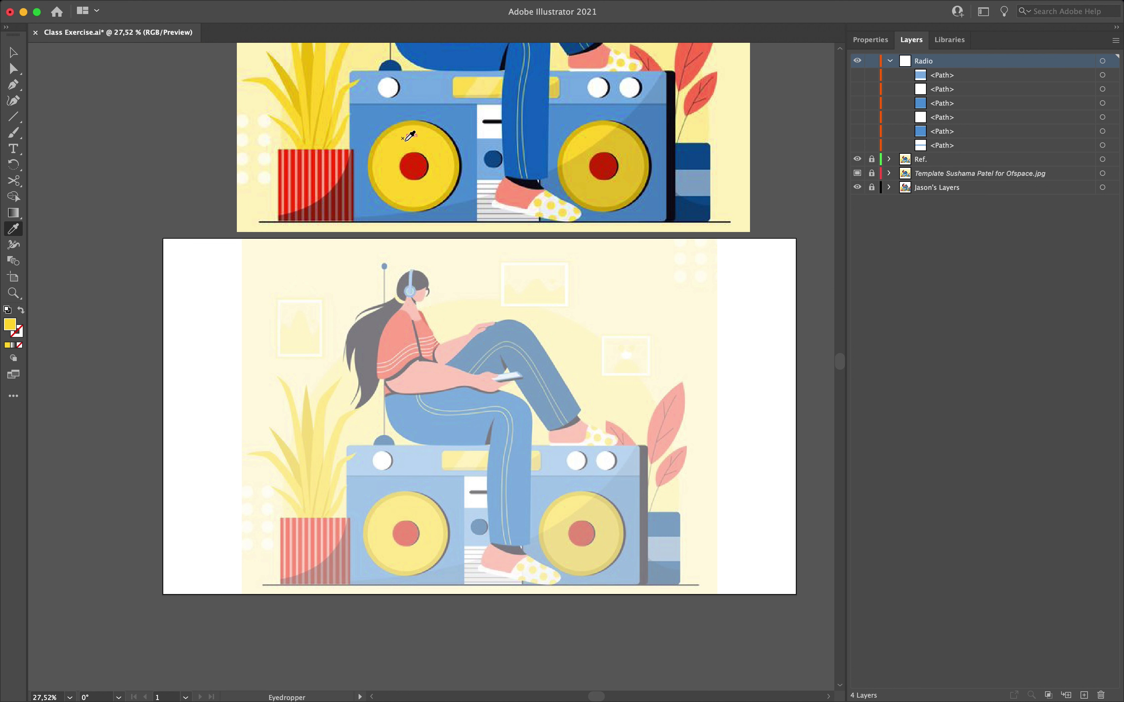
key("v")
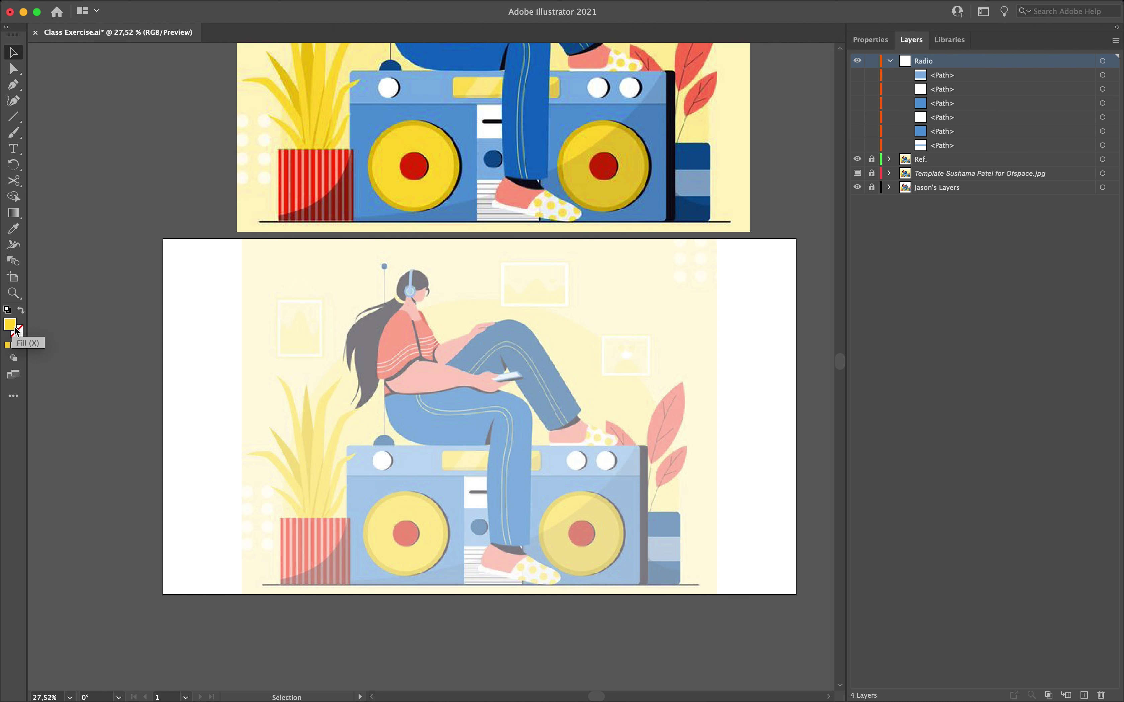
left_click(878, 39)
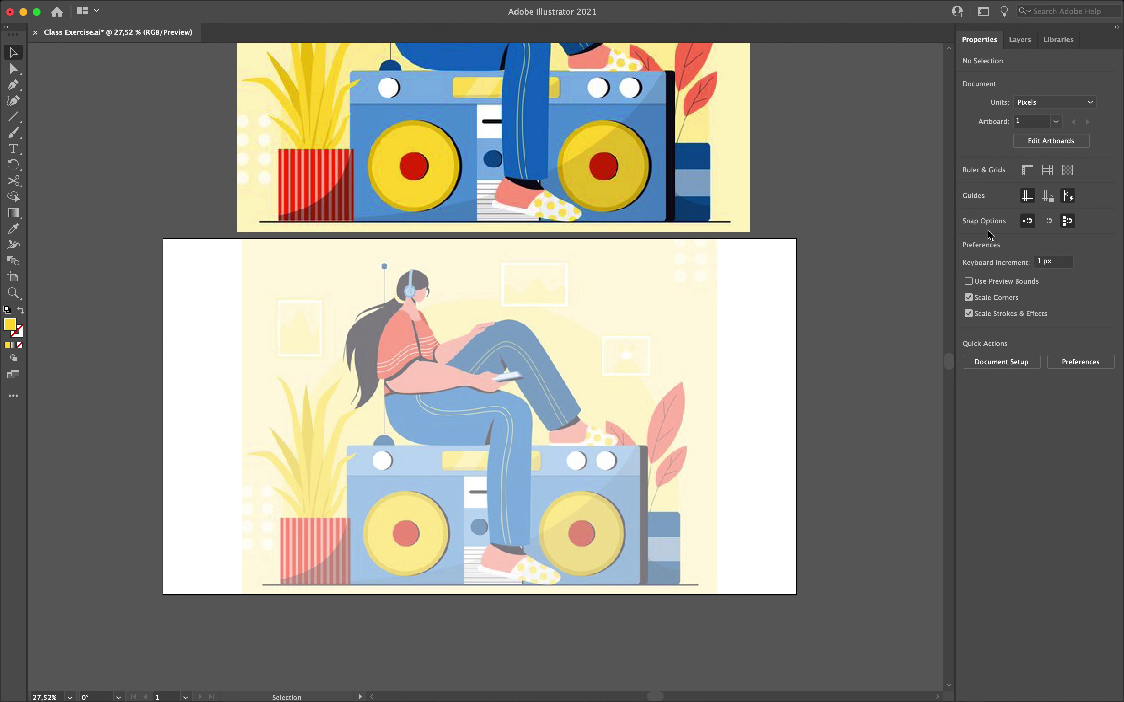
Step: Draw a yellow circle about 230 px in diameter with the Ellipse tool, centred on the template's left speaker and covering its inner face
left_click(16, 118)
left_click_drag(17, 120, 69, 128)
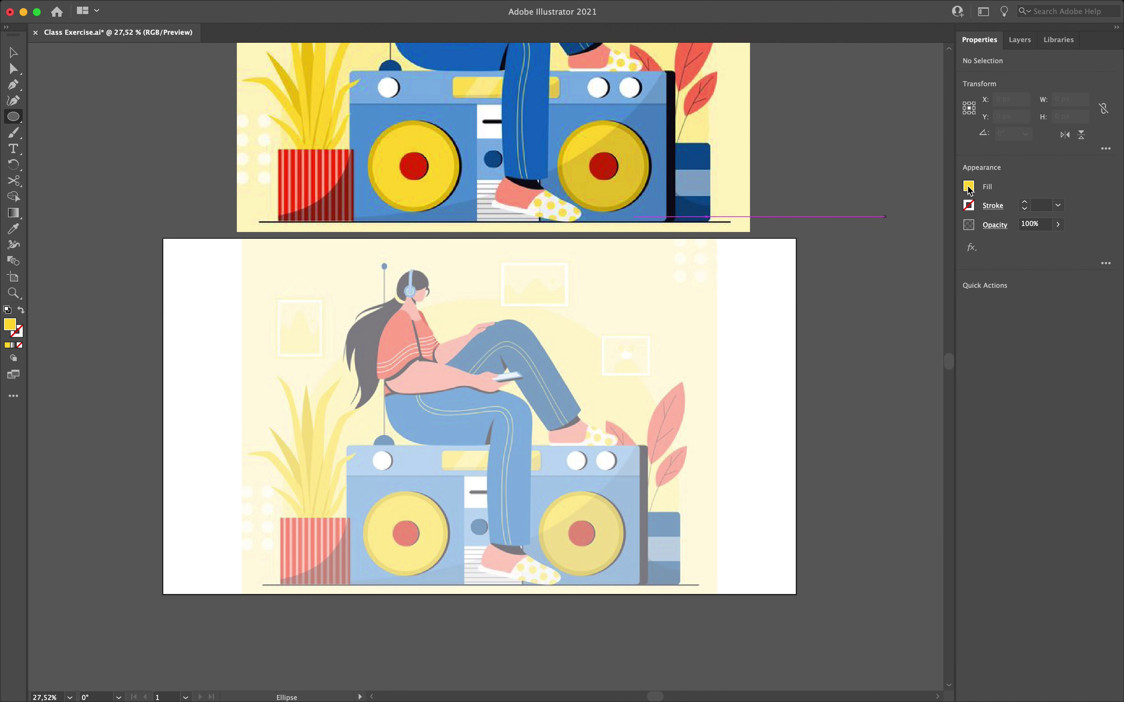
left_click_drag(13, 117, 50, 124)
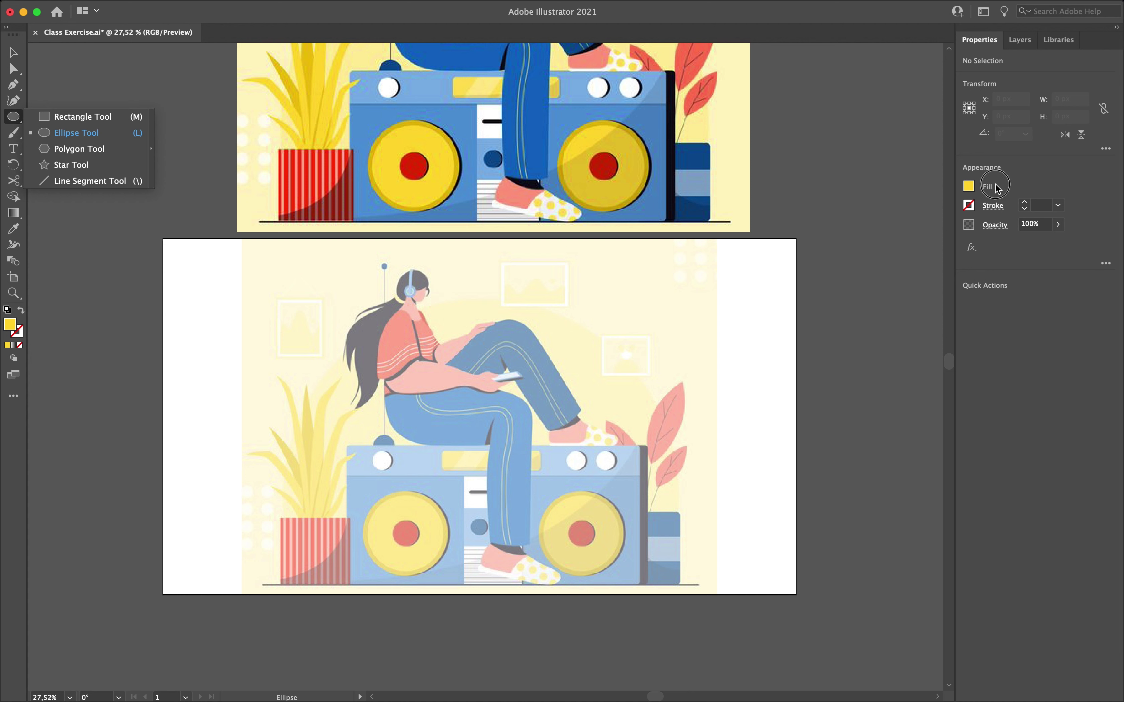
left_click(972, 186)
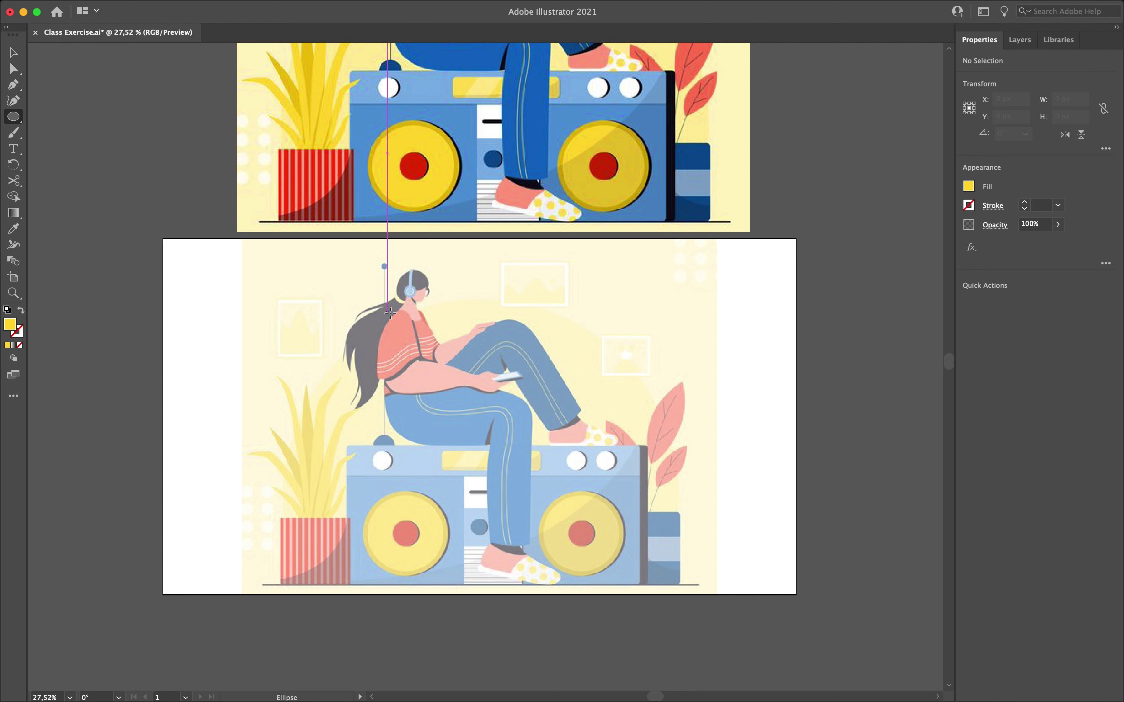
scroll(845, 85, "up", 4)
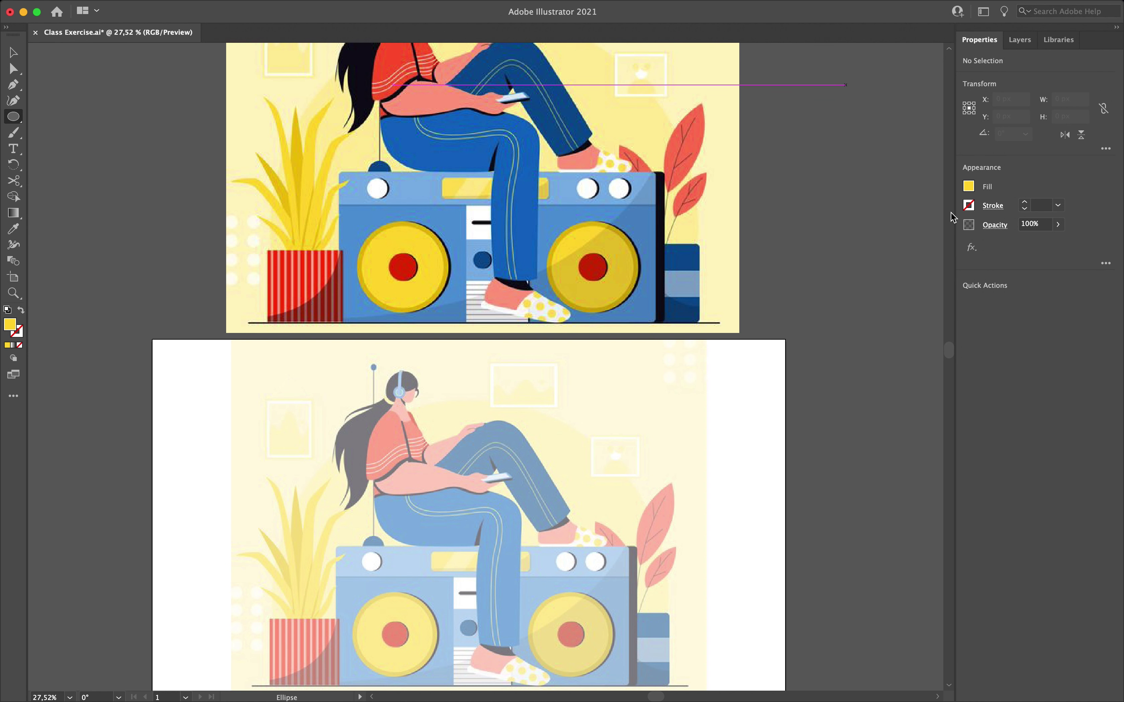
scroll(514, 488, "down", 6)
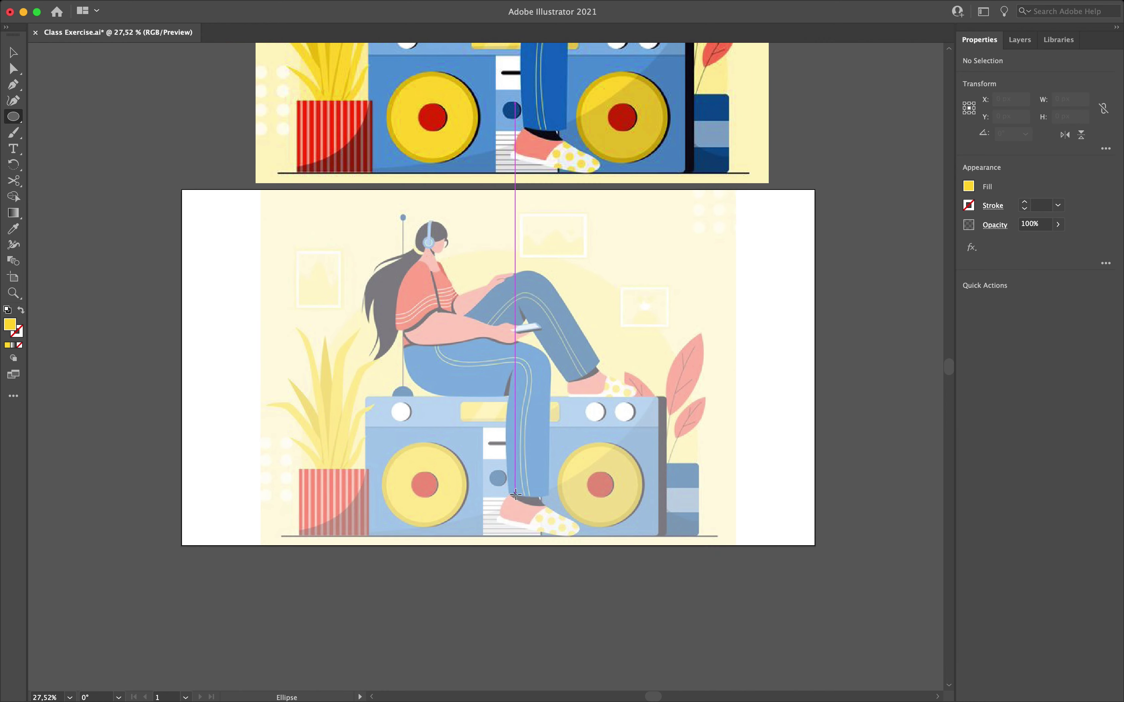
scroll(516, 494, "up", 3)
scroll(582, 443, "up", 5)
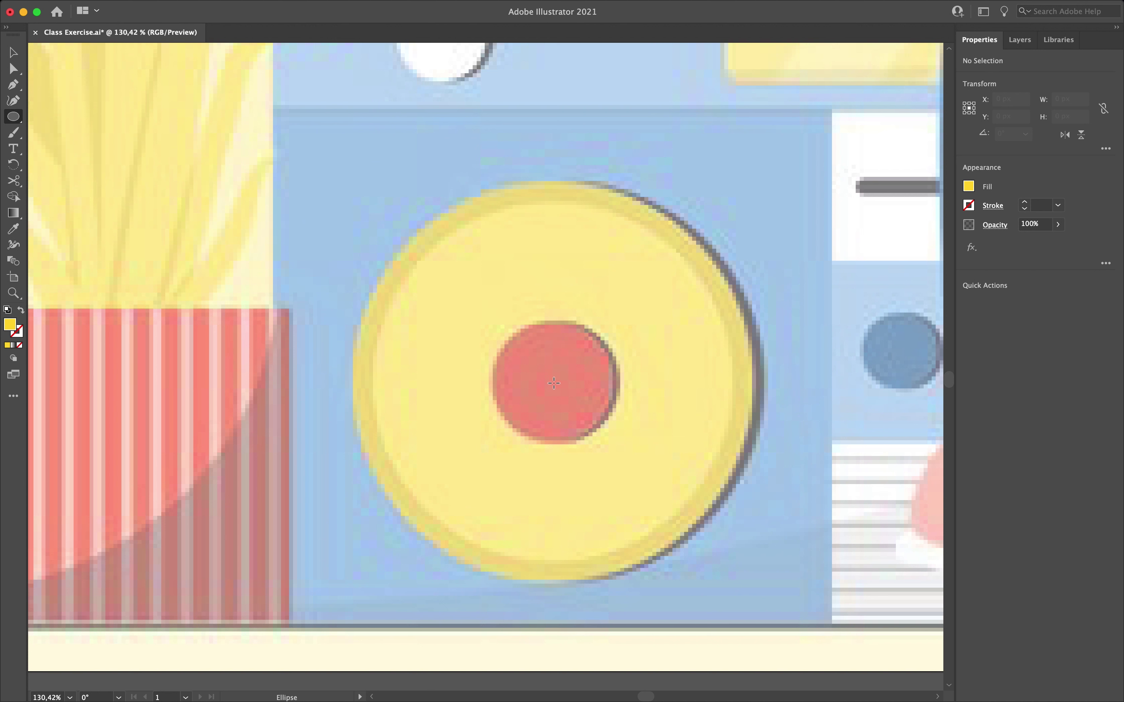
left_click_drag(554, 383, 734, 535)
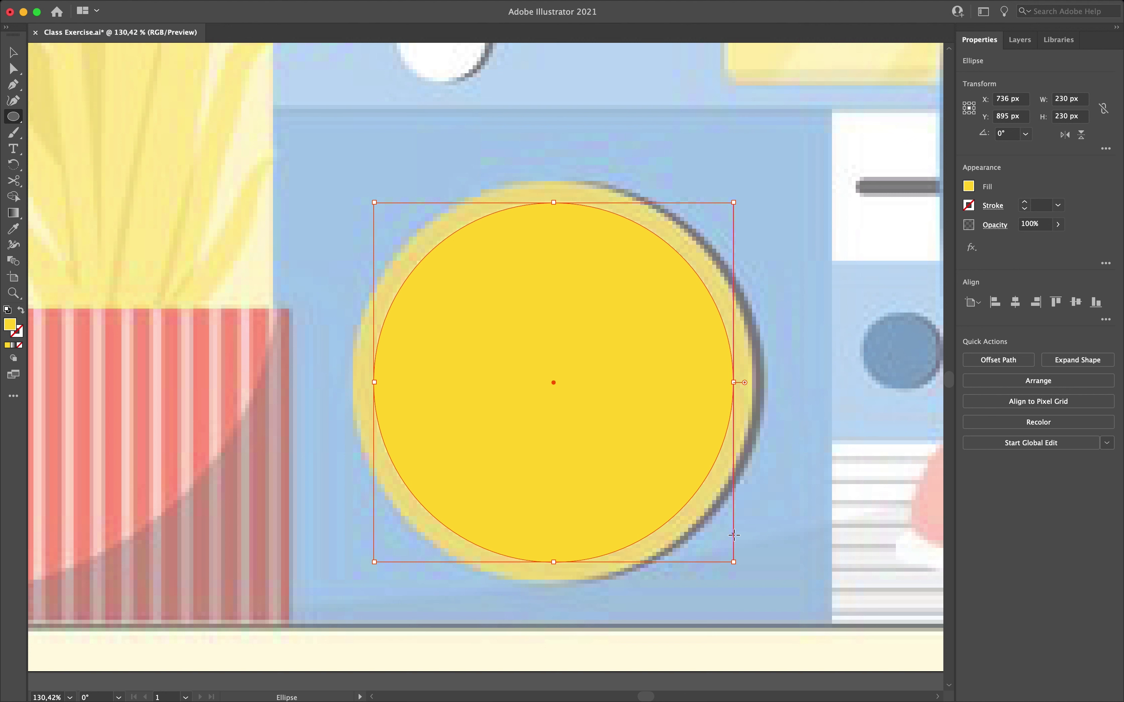
key("v")
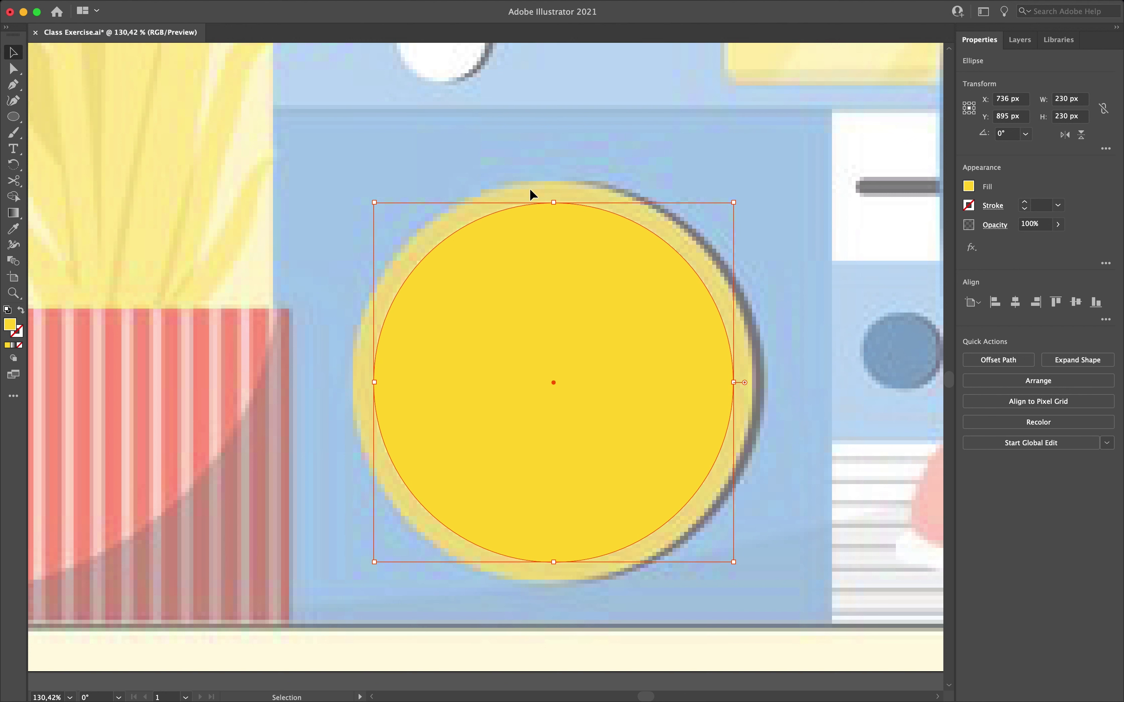
Step: Deselect the circle, sample the darker yellow rim of the reference radio's left speaker, swap it to the stroke and copy its hex code
scroll(533, 195, "up", 3)
scroll(533, 194, "down", 1)
scroll(533, 194, "down", 6)
scroll(532, 188, "down", 5)
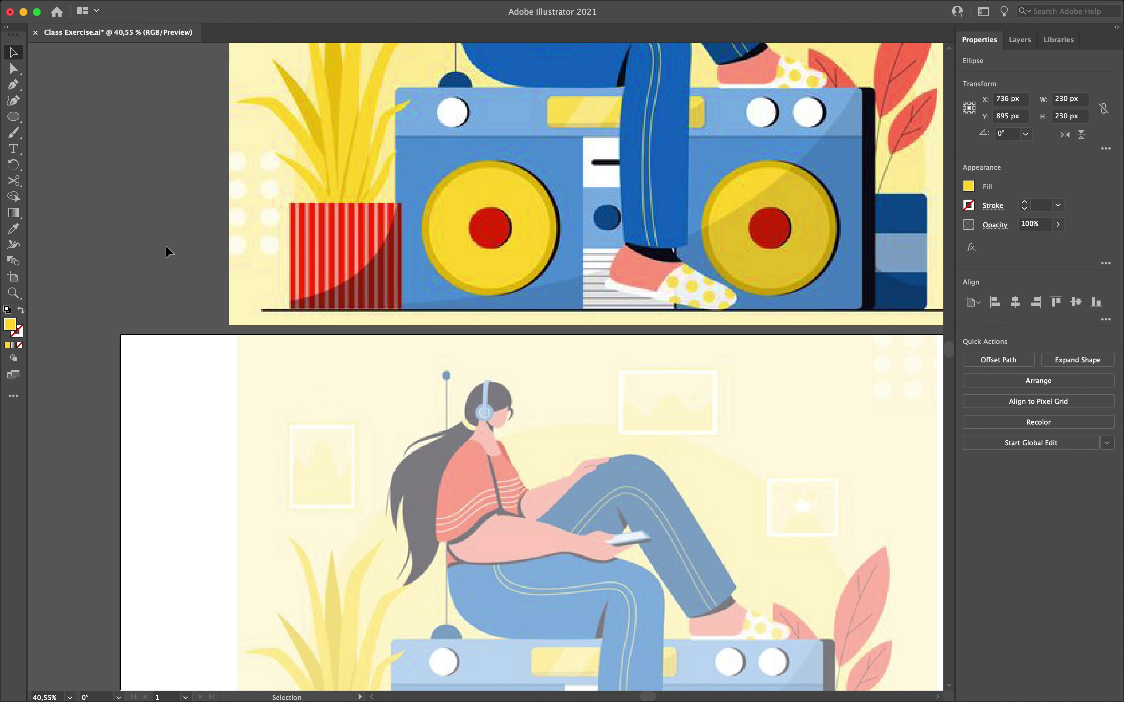
scroll(166, 246, "down", 5)
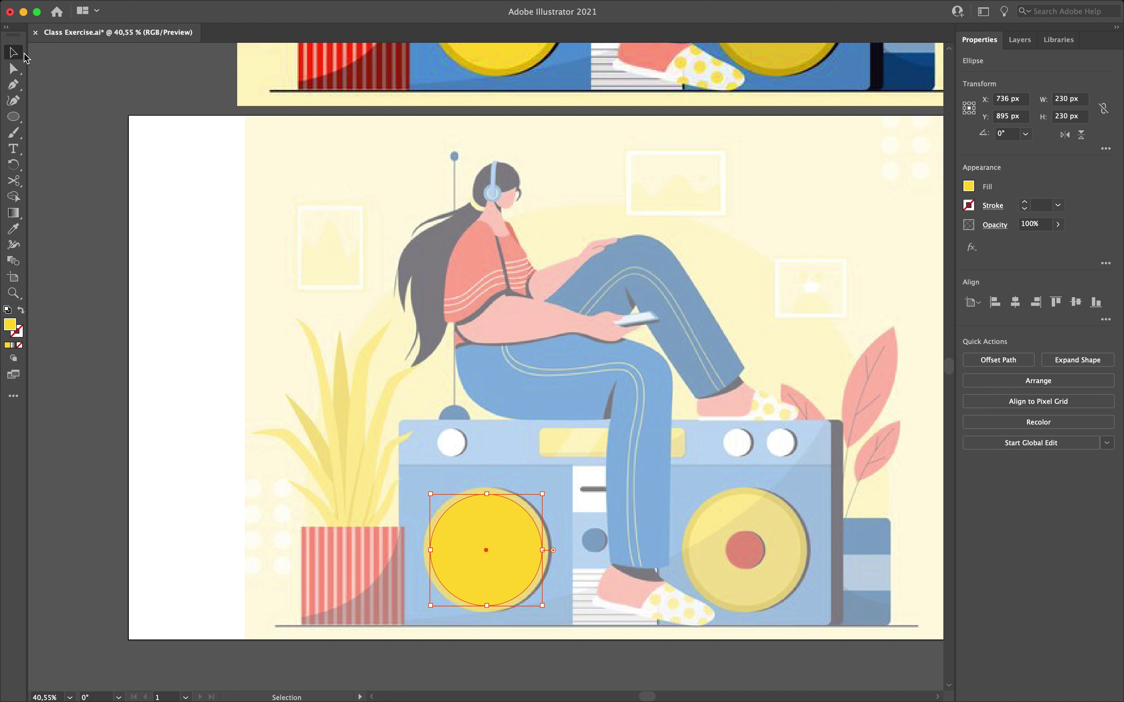
left_click(222, 229)
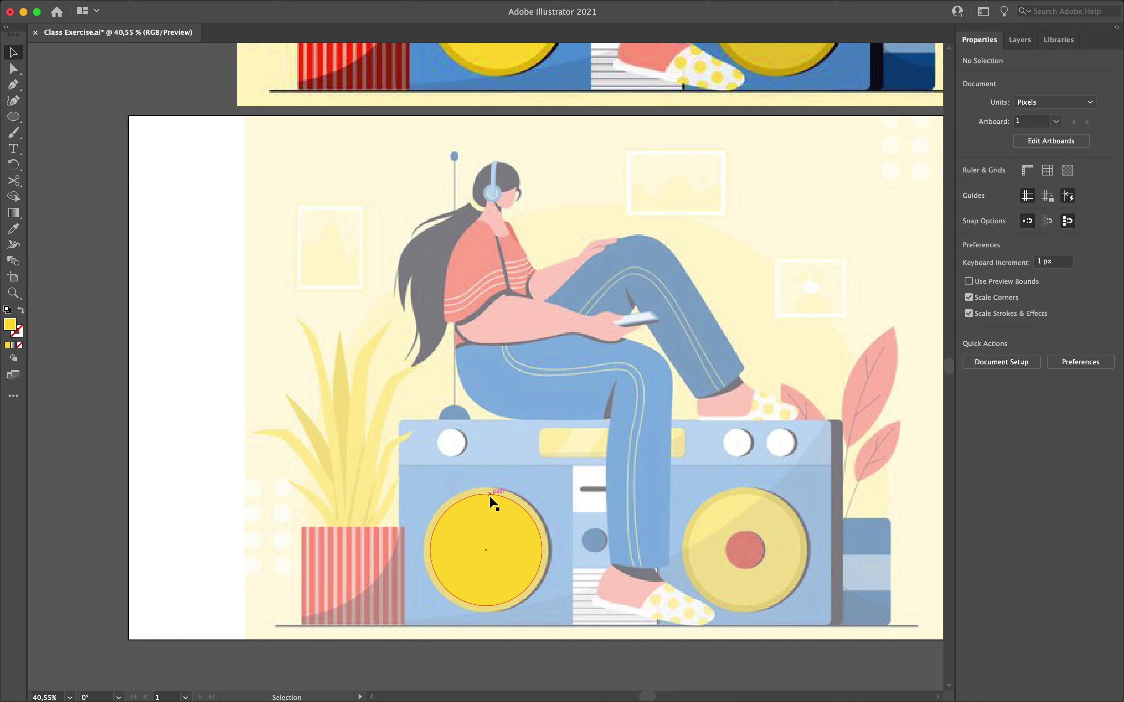
scroll(489, 494, "up", 10)
key("i")
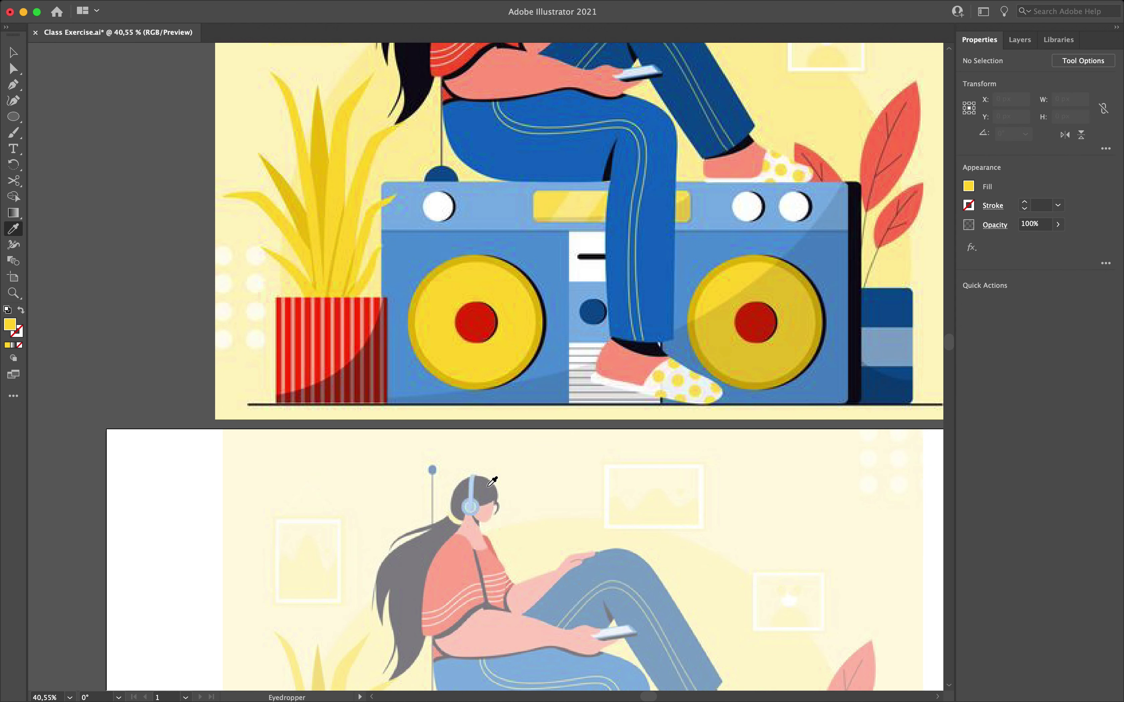
left_click(433, 270)
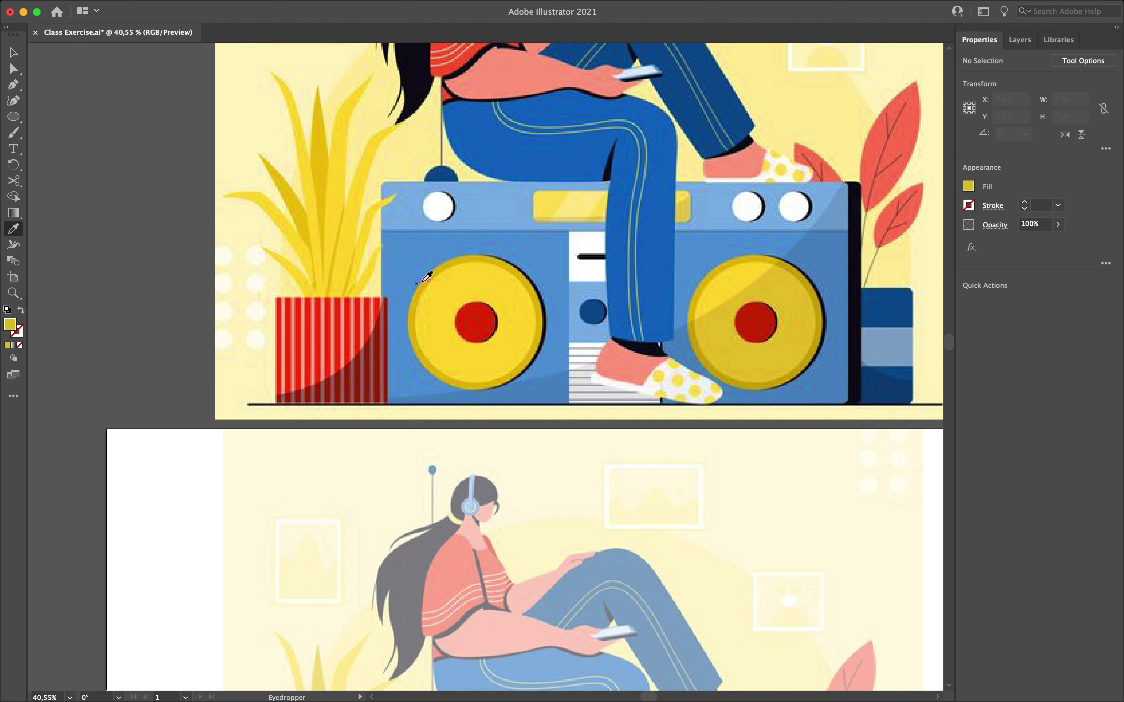
left_click(21, 312)
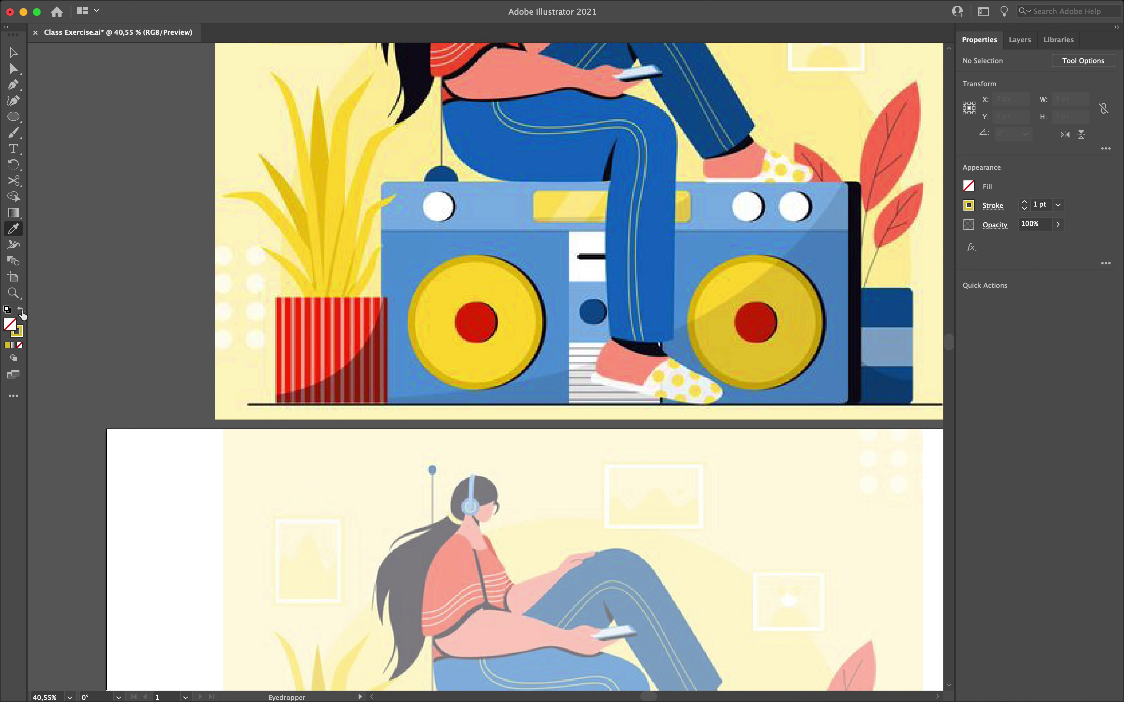
double_click(17, 332)
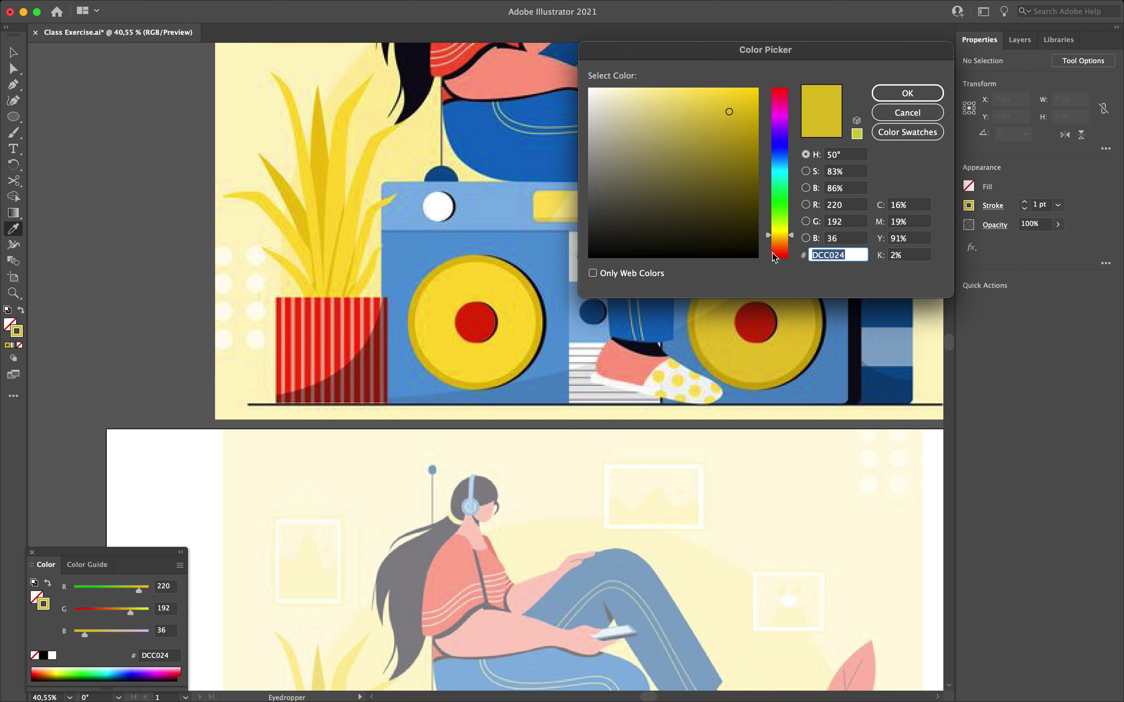
key("Escape")
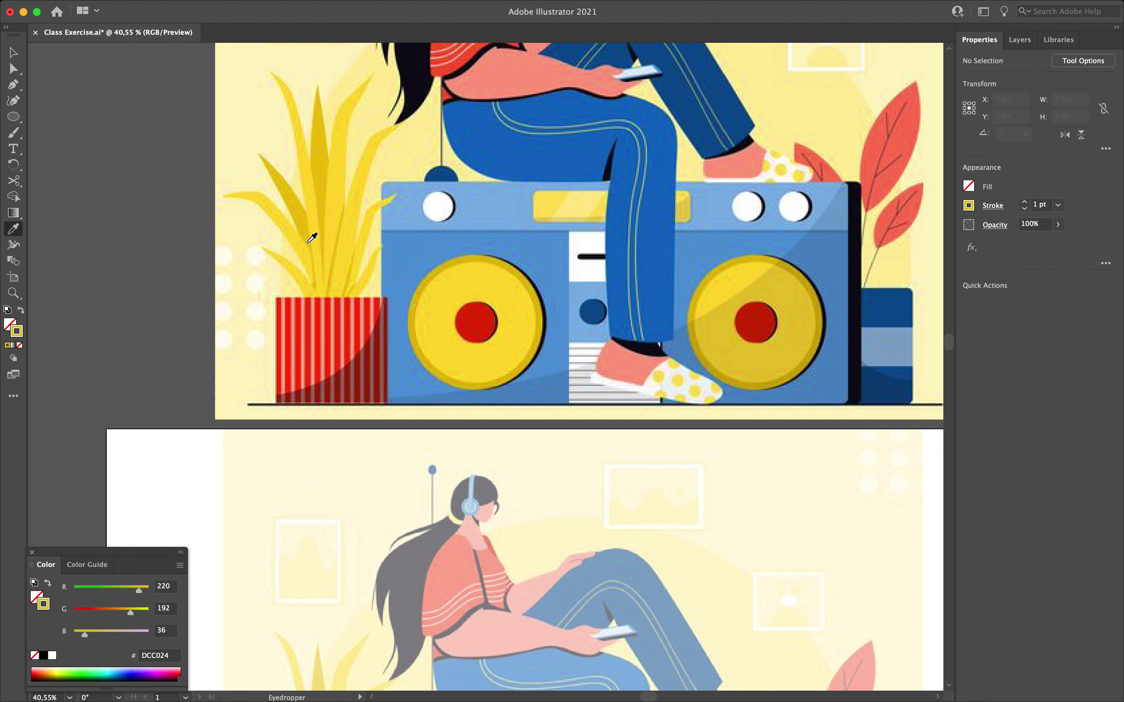
Step: Give the yellow speaker circle a stroke in the rim color DCC024
scroll(311, 236, "down", 10)
key("v")
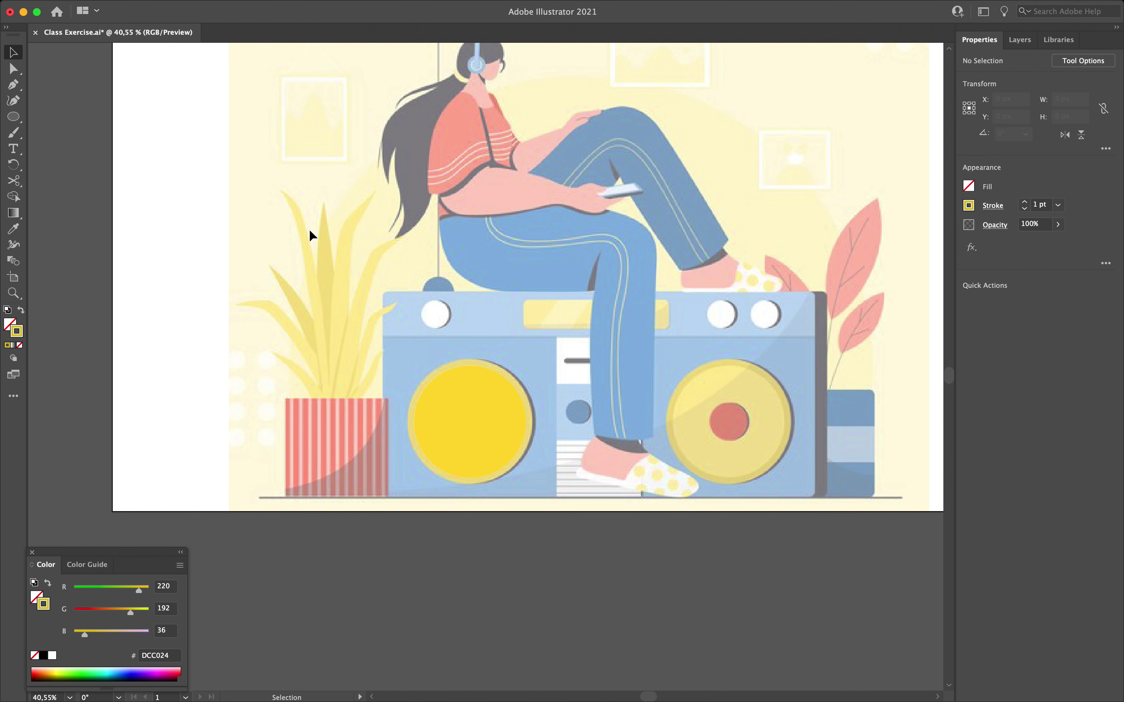
left_click(483, 432)
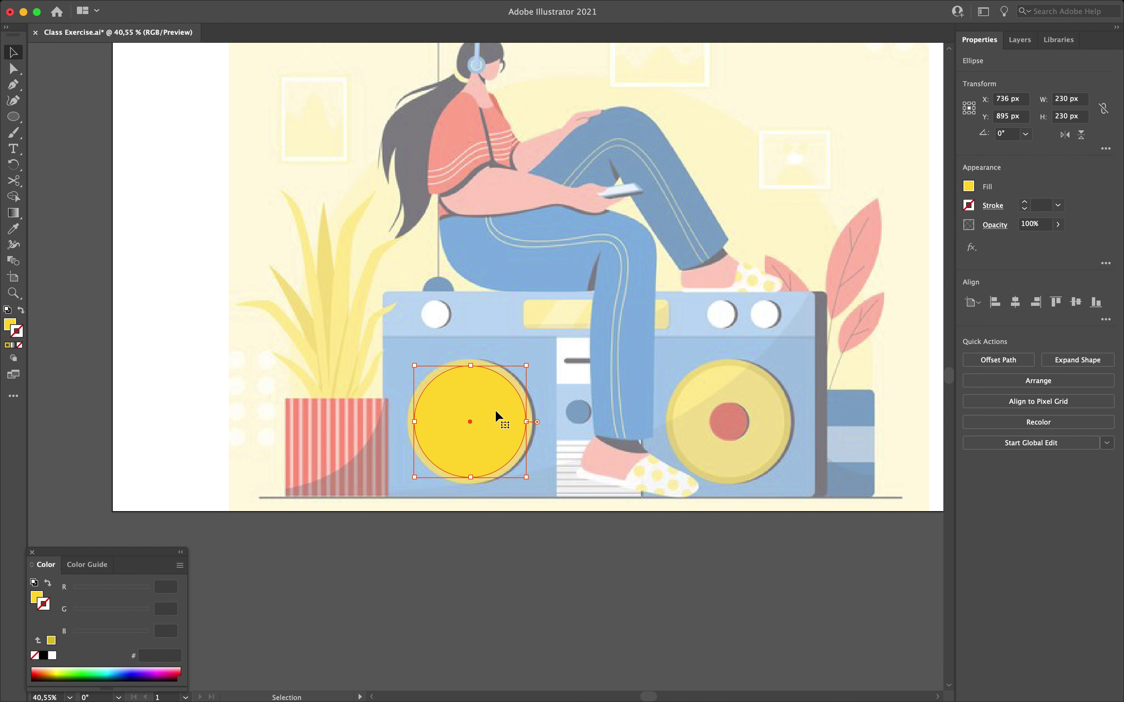
double_click(18, 337)
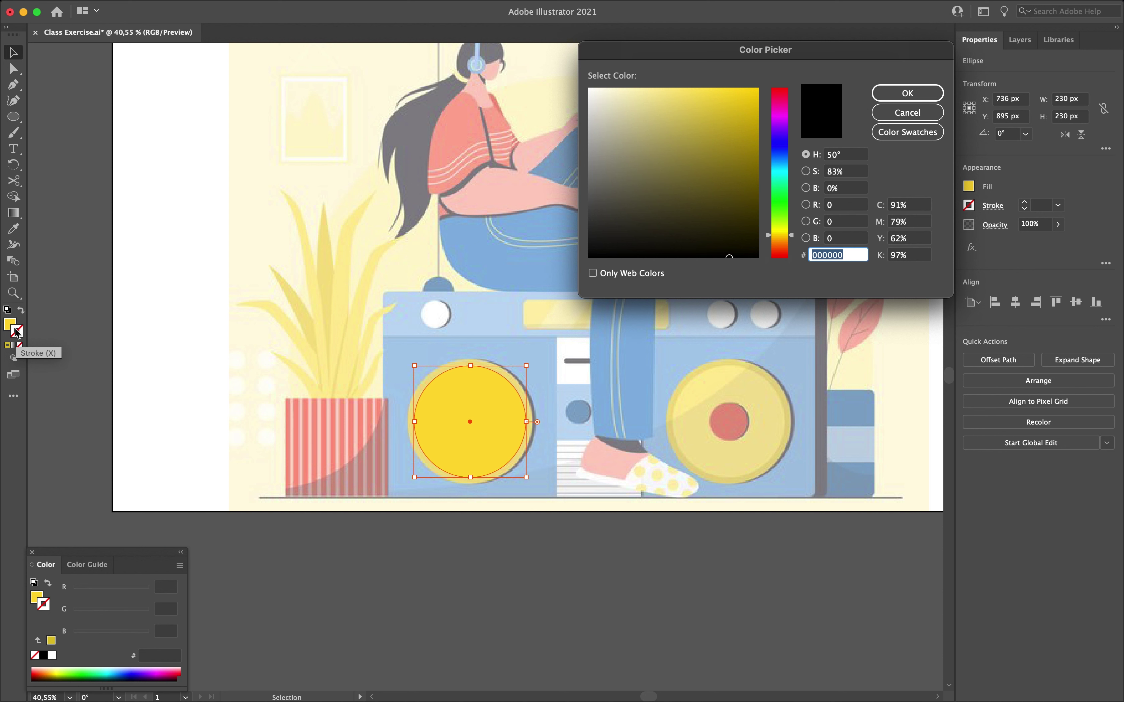
type("DCC024")
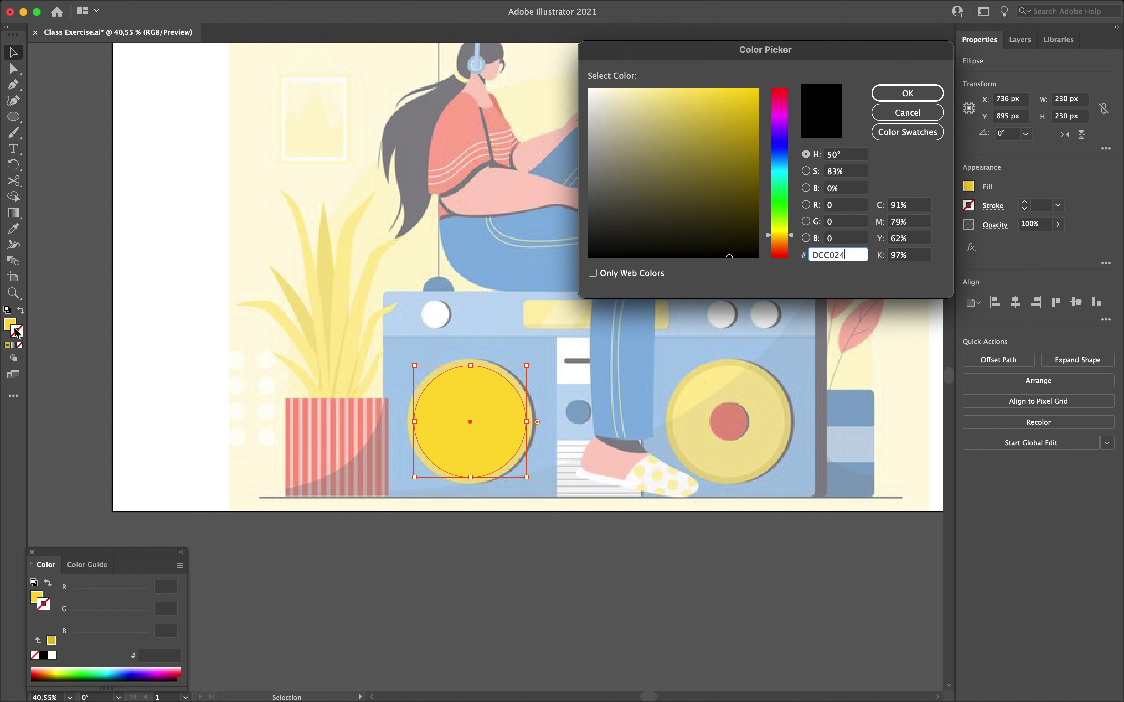
left_click(890, 93)
Step: Set the speaker circle's stroke weight to 17 pt to approximate the template's rim
scroll(444, 384, "up", 8)
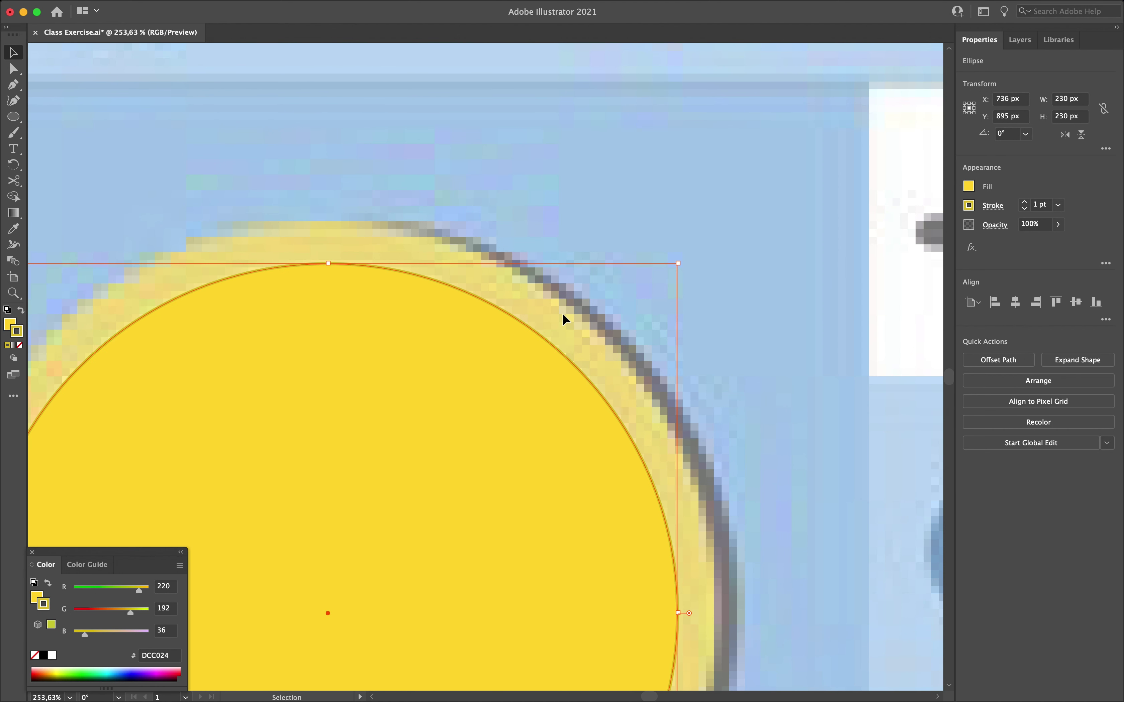
left_click(1025, 203)
left_click(1025, 202)
left_click(1026, 203)
left_click(1025, 203)
left_click(1026, 203)
left_click(1026, 203)
left_click(1026, 209)
left_click(1026, 209)
left_click(1026, 209)
left_click(1026, 209)
left_click(1026, 209)
left_click(1025, 202)
left_click(1025, 202)
left_click(1025, 202)
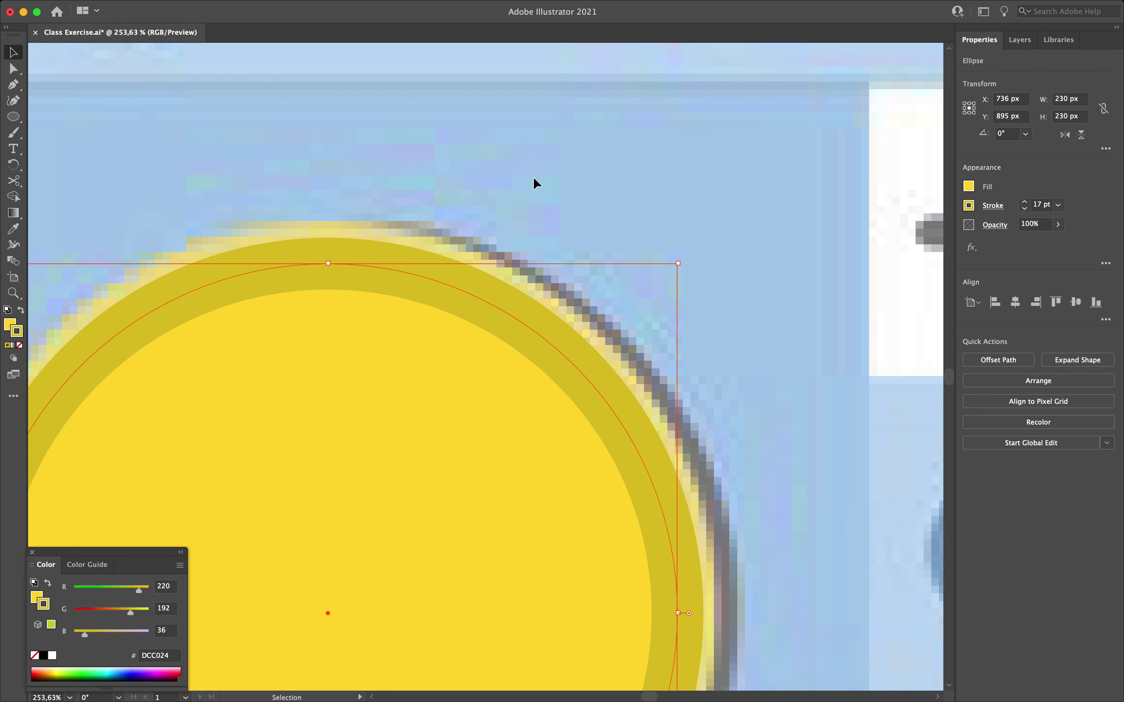
Step: Align the circle's stroke to the outside of its path, set its weight to 15 pt and deselect the circle
left_click(998, 213)
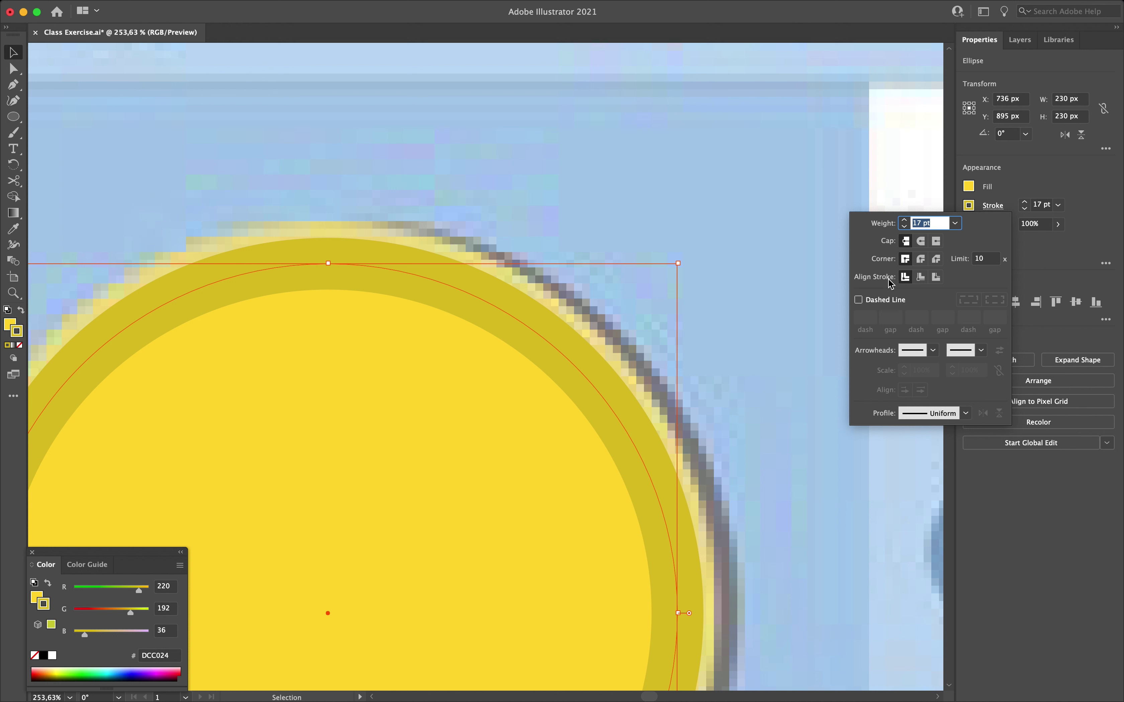
left_click(937, 278)
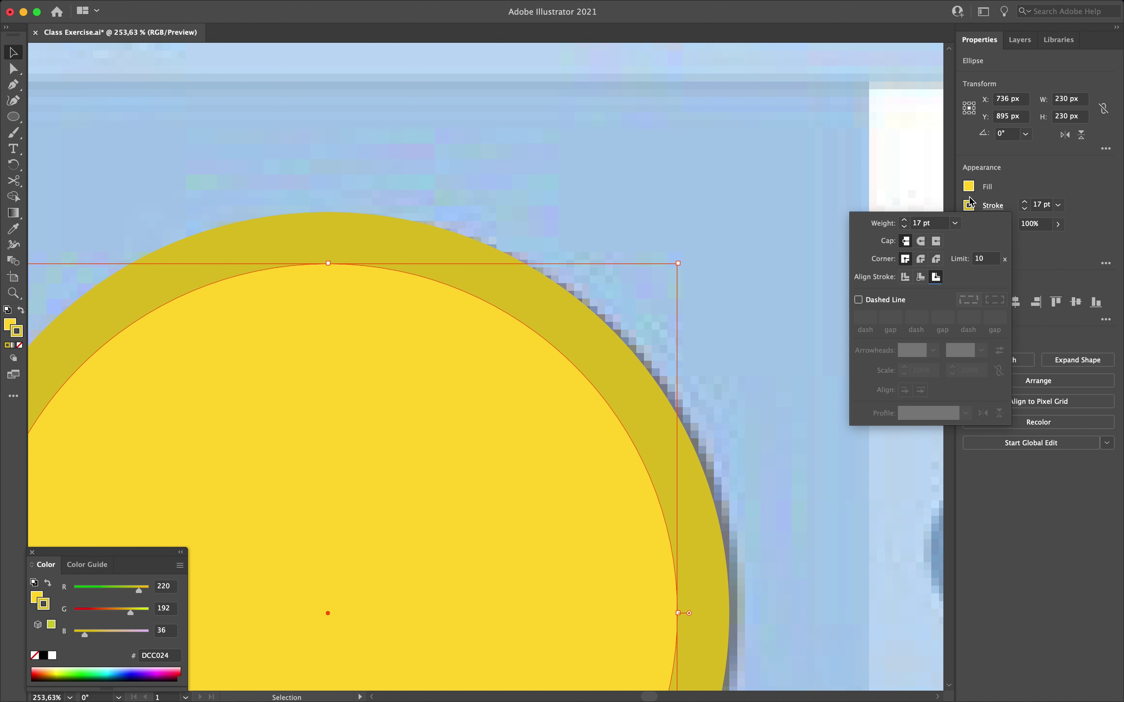
left_click(908, 227)
left_click(908, 228)
left_click(908, 227)
left_click(907, 228)
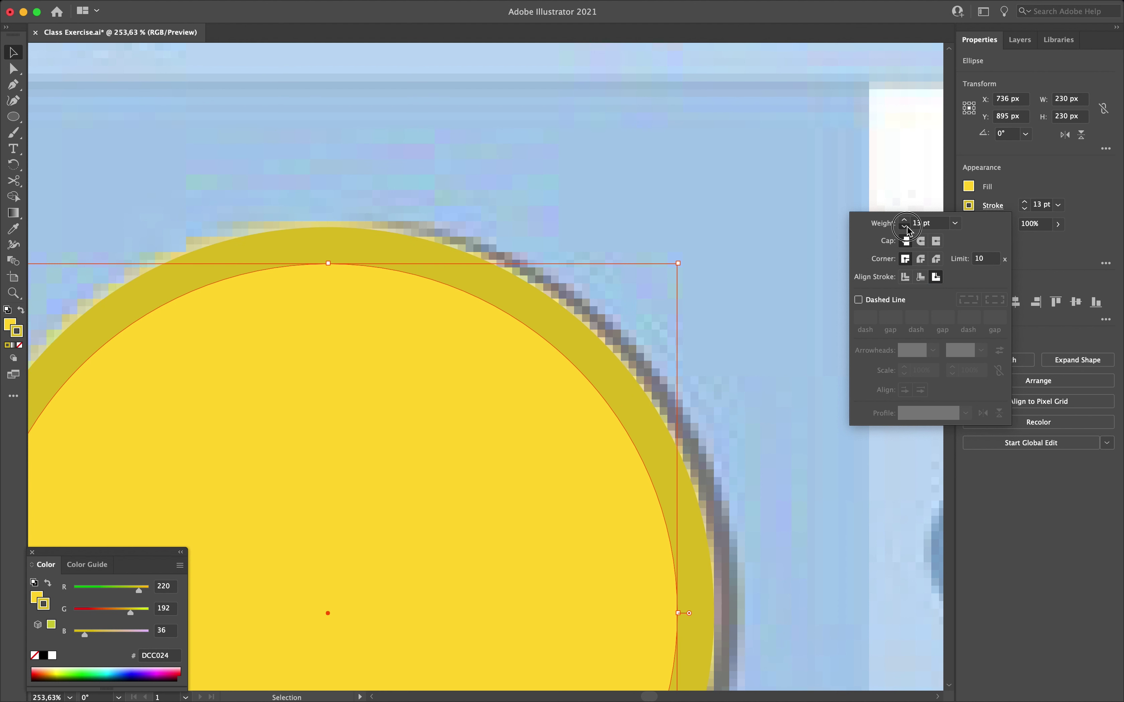
left_click(907, 228)
left_click(908, 228)
left_click(908, 228)
left_click(908, 227)
left_click(905, 220)
left_click(904, 220)
left_click(905, 220)
left_click(905, 220)
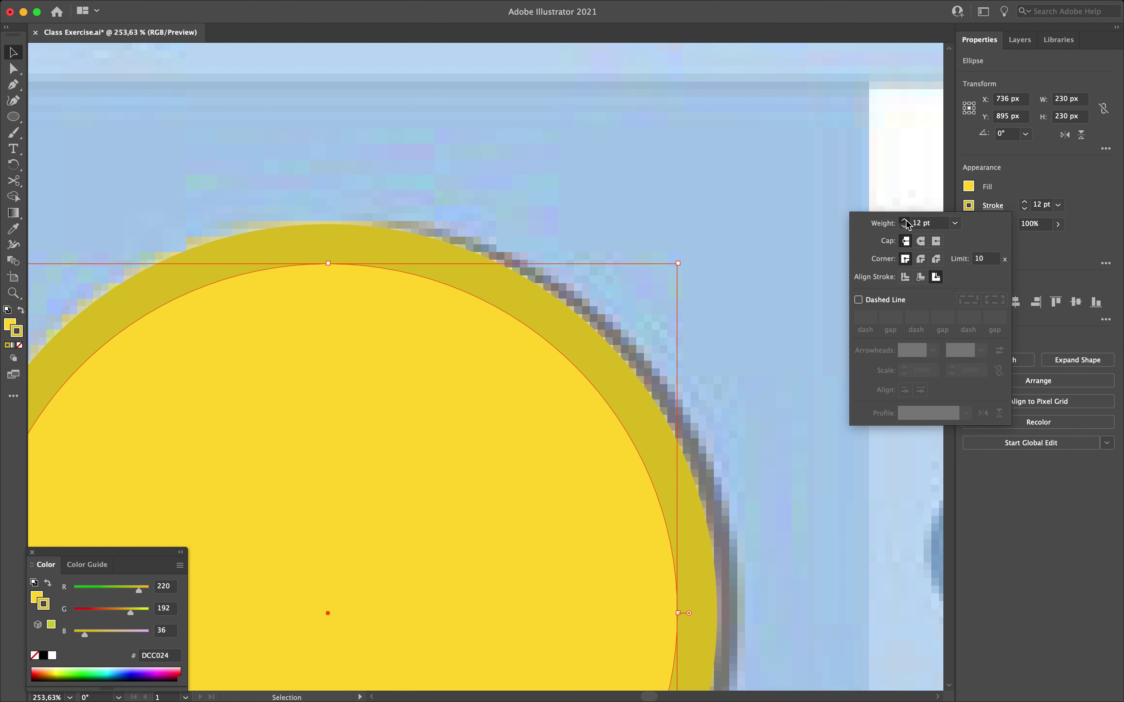
left_click(904, 220)
left_click(904, 220)
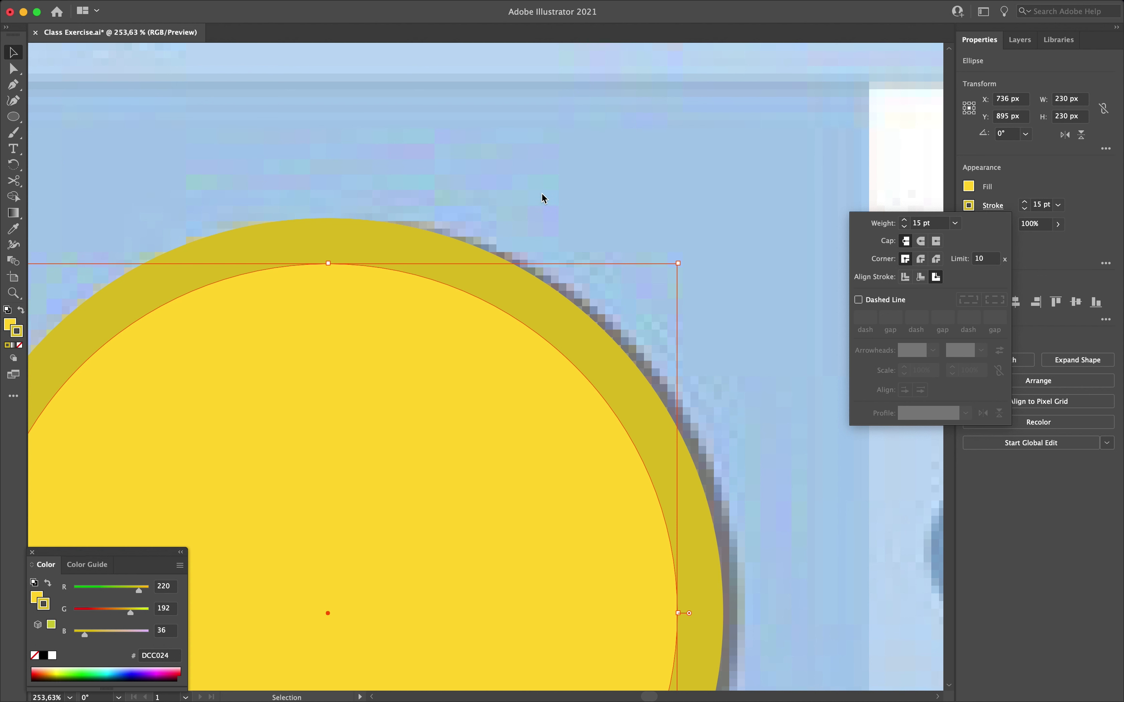
left_click(533, 214)
left_click(559, 214)
Step: Move the speaker circle horizontally off the template's left speaker, to X 471 px over the plant pot, and deselect it
scroll(558, 213, "down", 5)
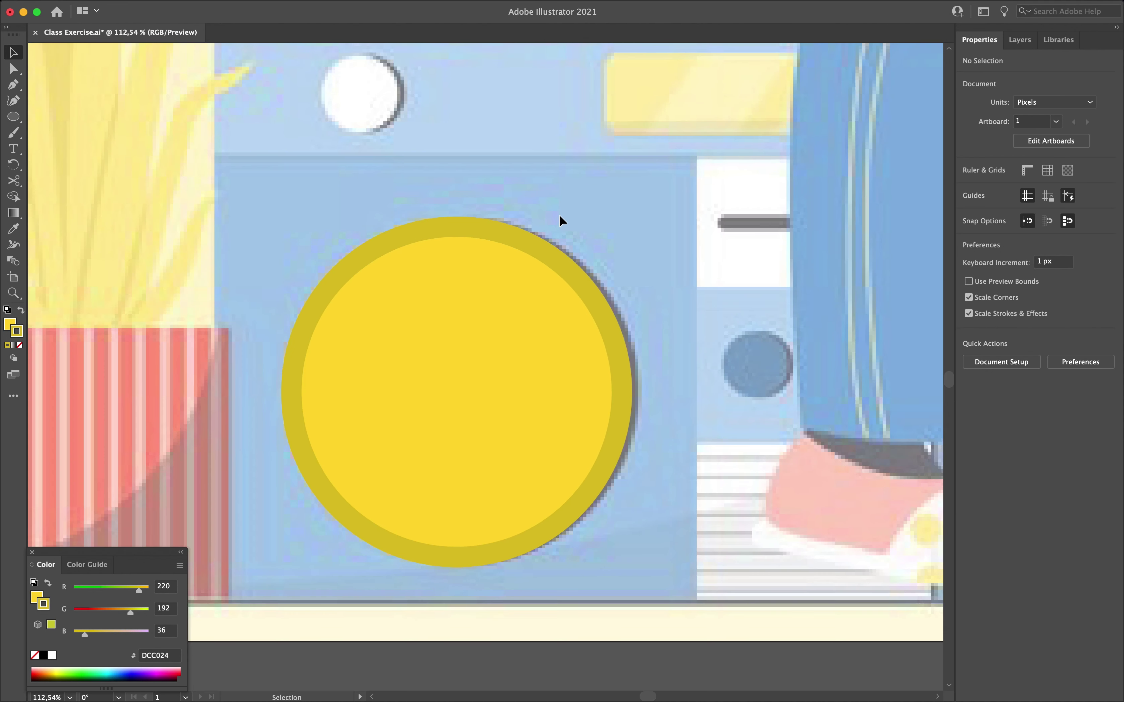
left_click(559, 344)
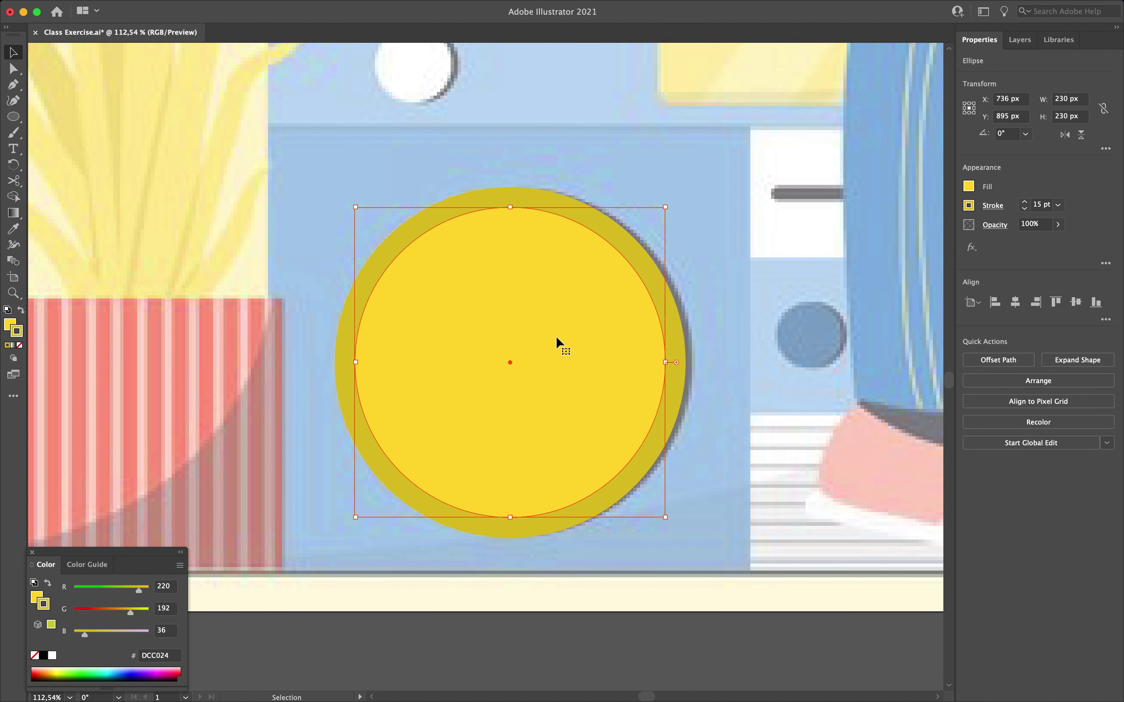
left_click_drag(556, 337, 206, 390)
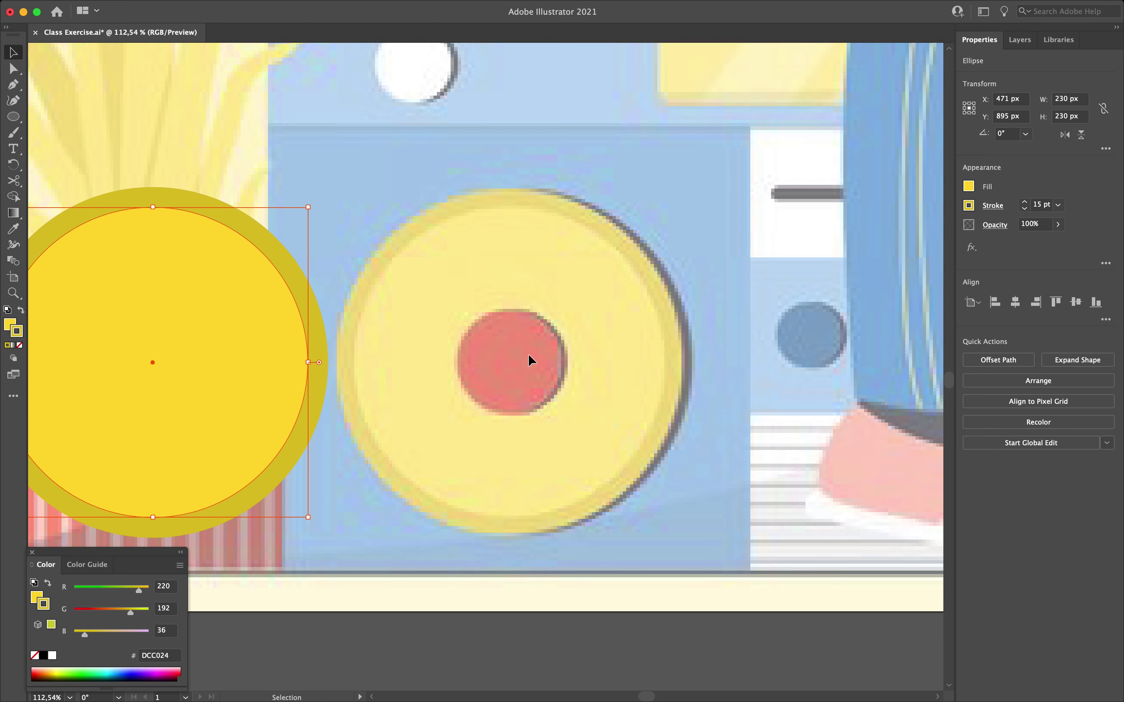
scroll(528, 353, "down", 5)
left_click(298, 301)
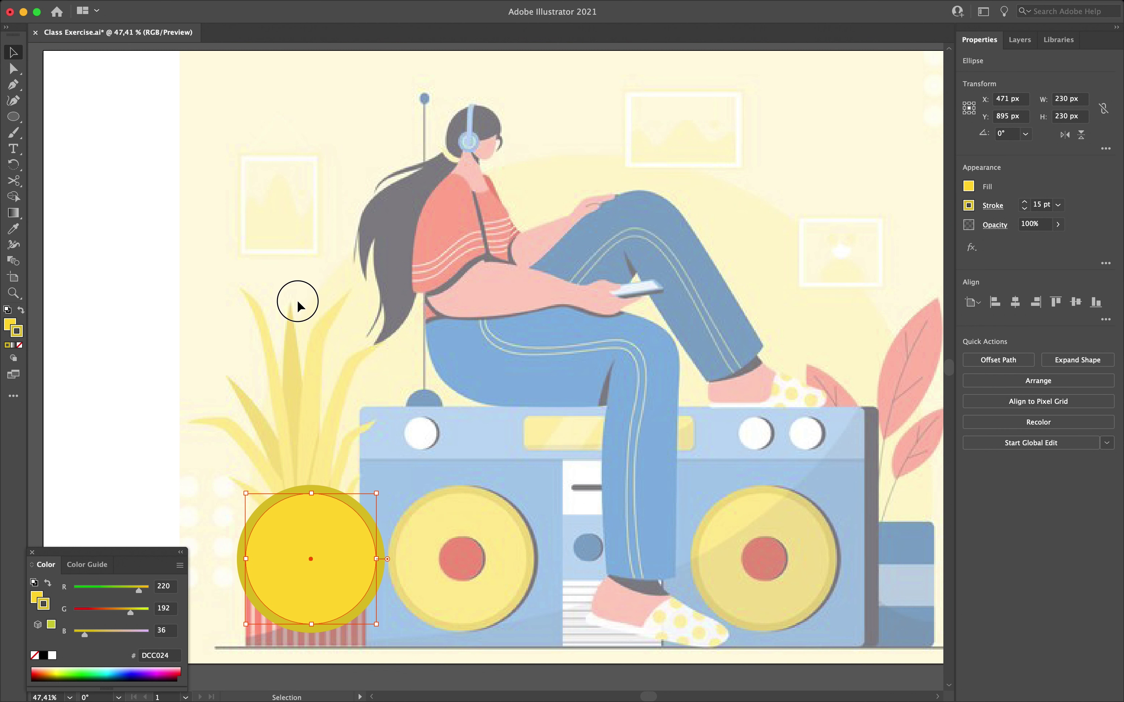
Step: Set the fill to the red sampled from the centre of the reference radio's left speaker, with no stroke
scroll(390, 219, "up", 10)
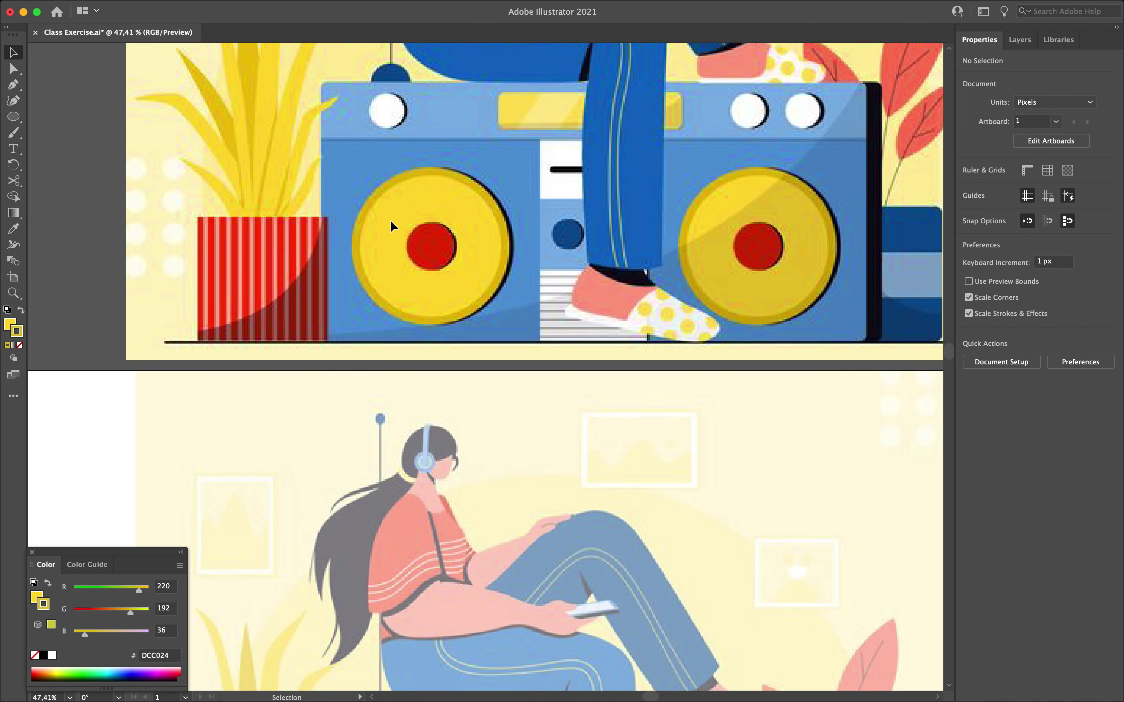
key("i")
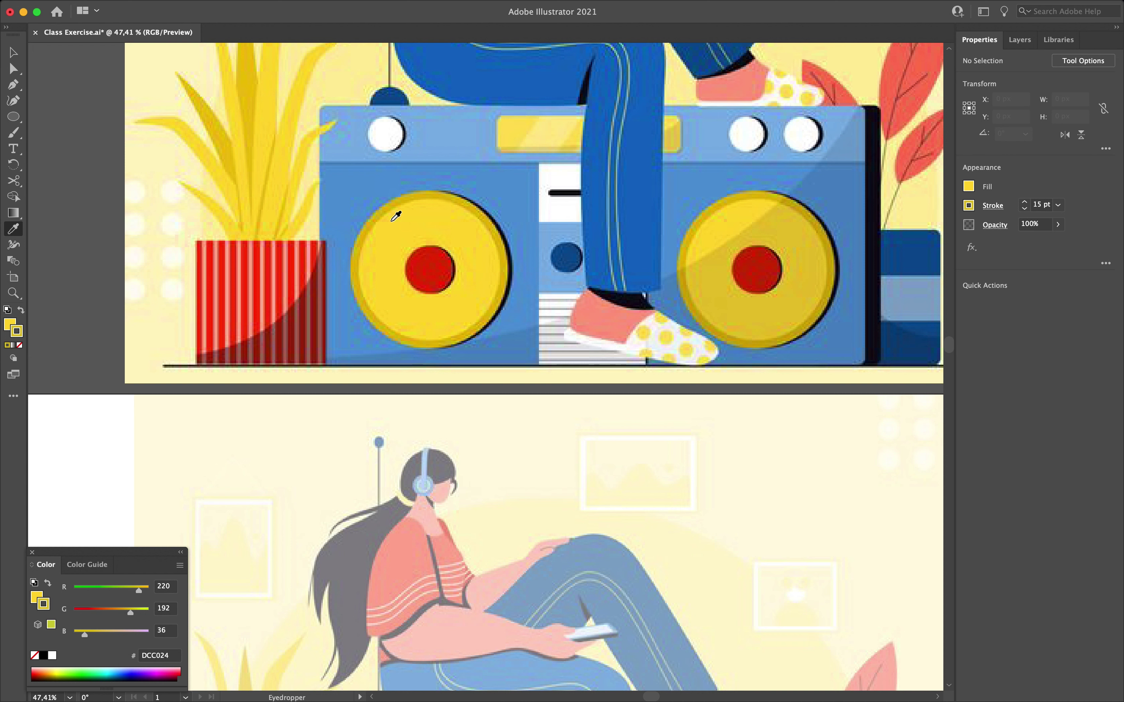
left_click(432, 261)
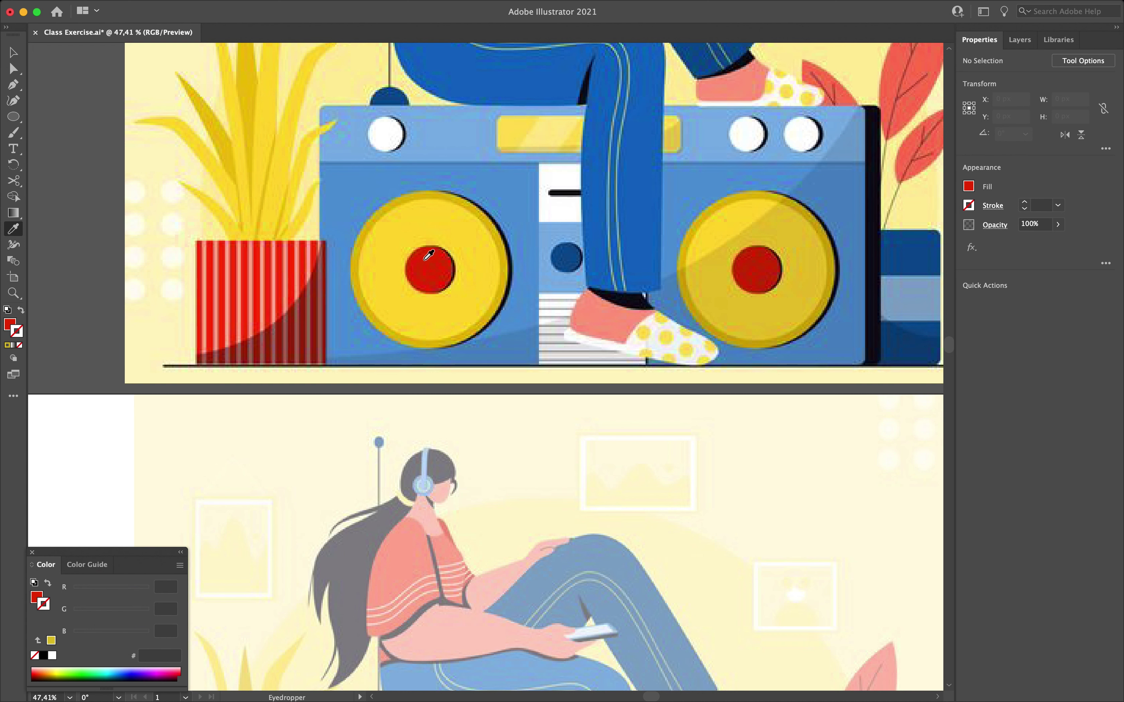
scroll(429, 255, "down", 10)
scroll(429, 256, "down", 2)
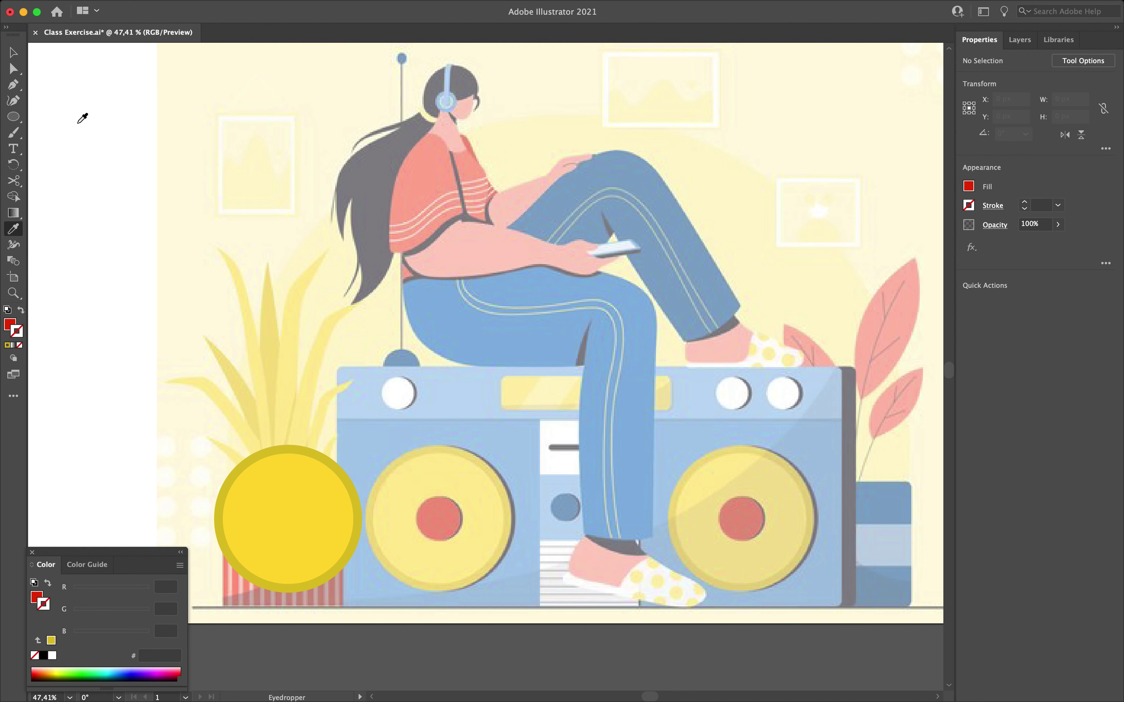
Step: Draw a red circle about 78 px in diameter over the centre of the template's left speaker and deselect it
left_click(14, 117)
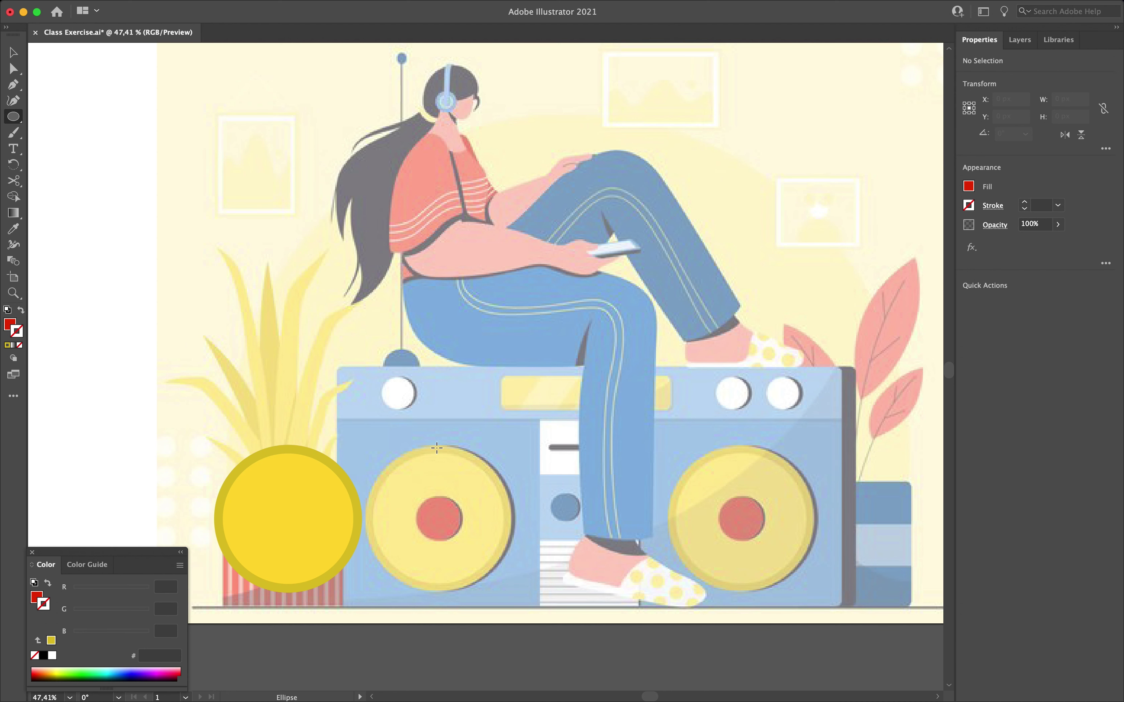
scroll(401, 511, "up", 5)
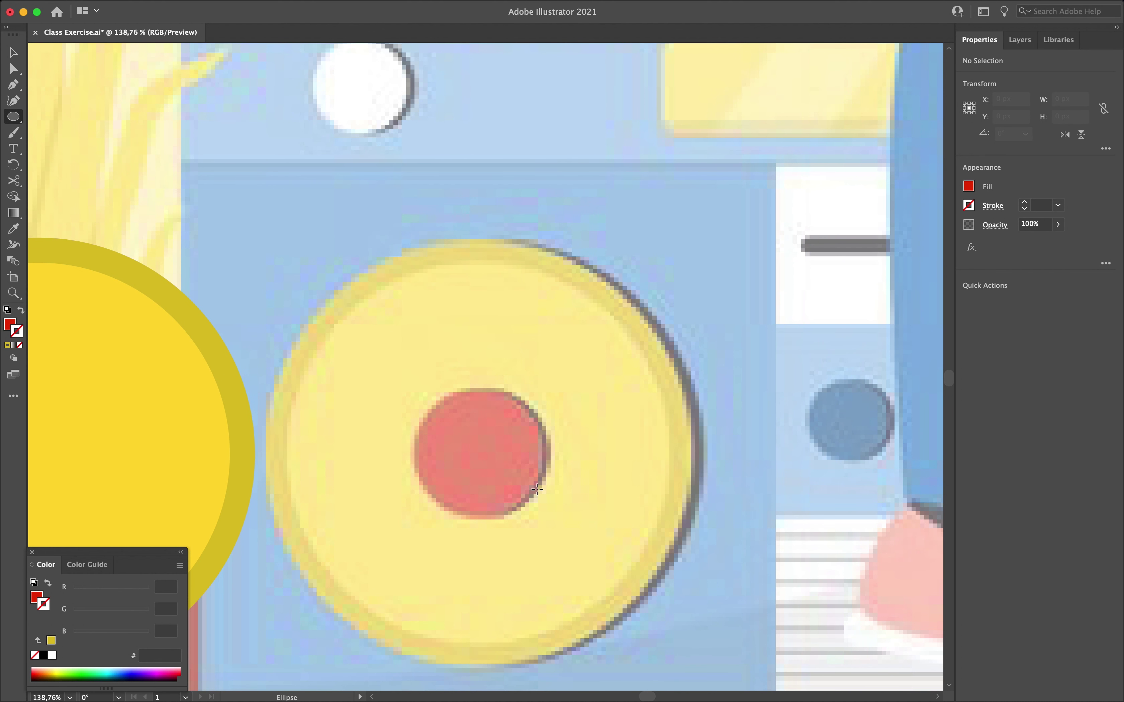
scroll(537, 489, "up", 2)
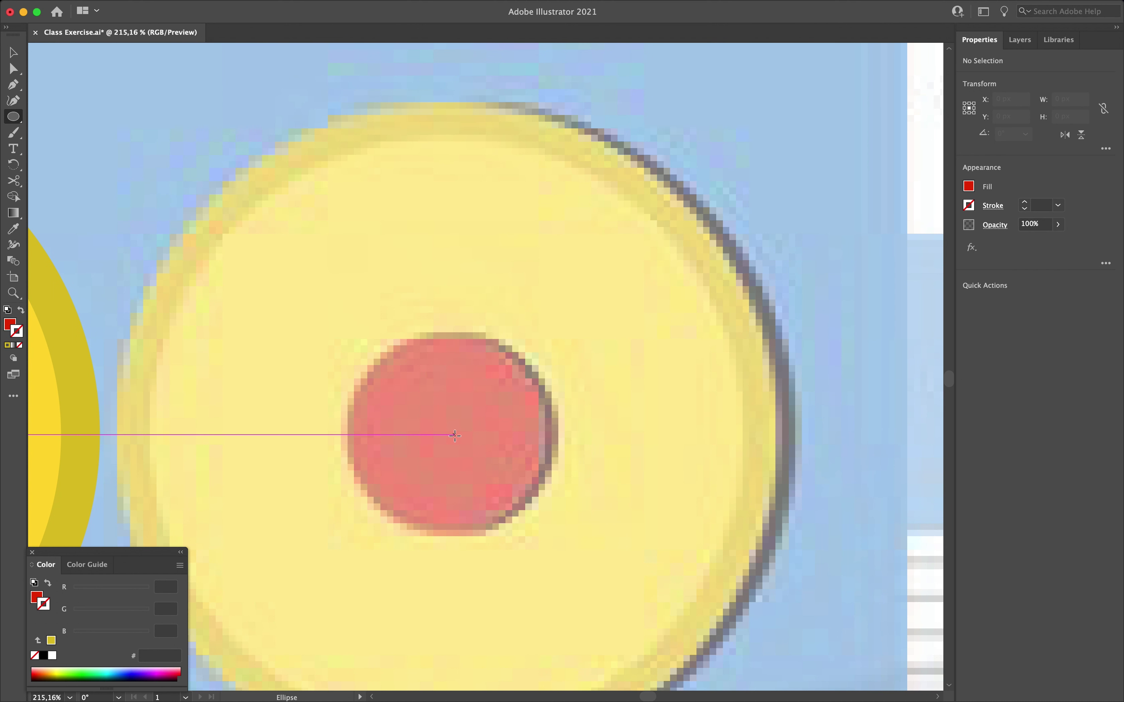
left_click_drag(453, 436, 554, 519)
key("Left")
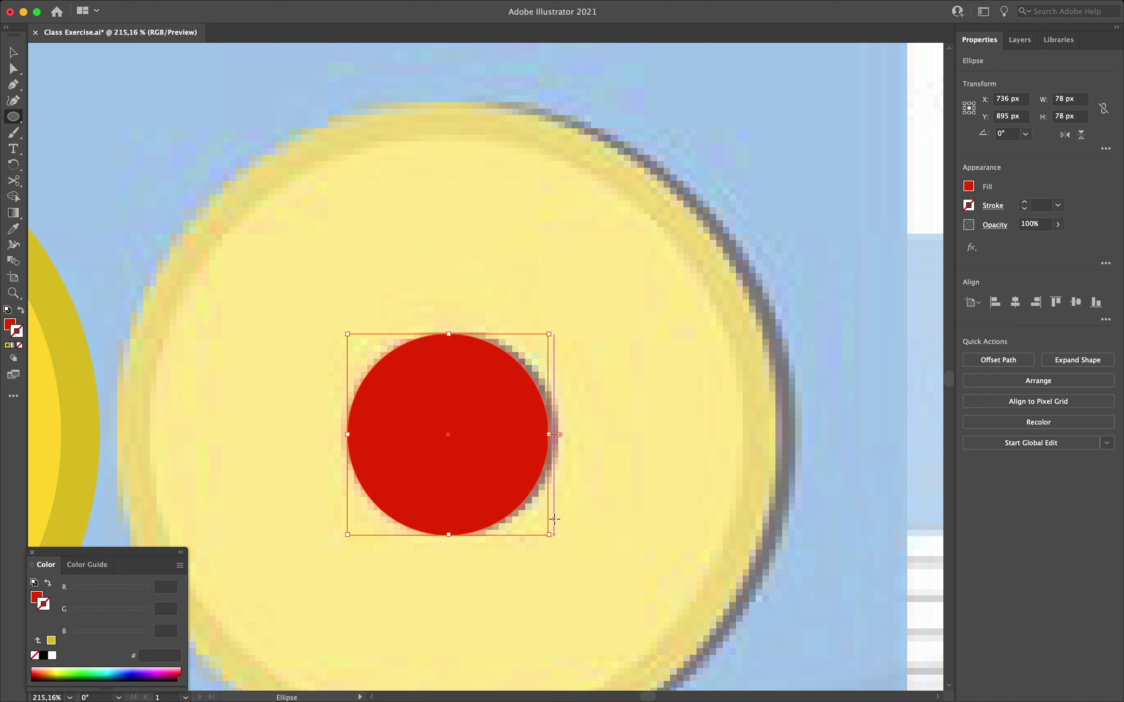
key("v")
left_click(646, 404)
scroll(647, 409, "down", 5)
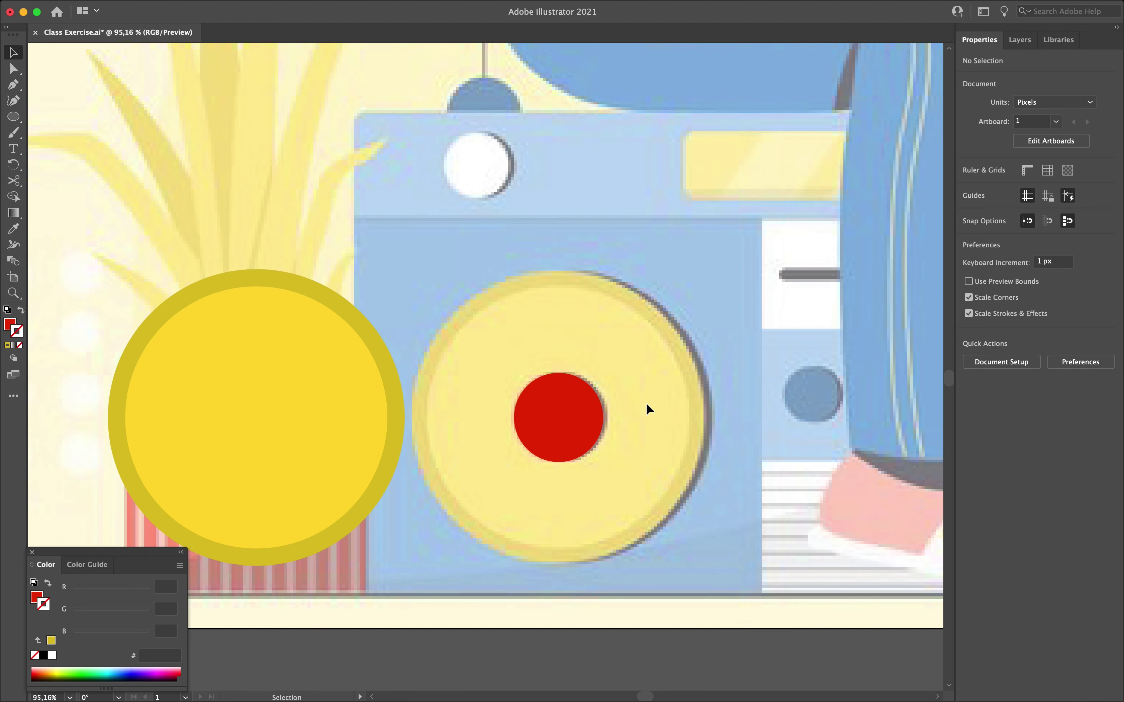
Step: Start a Drop Shadow effect on the red centre circle and set its X offset to 4 px
scroll(647, 403, "up", 3)
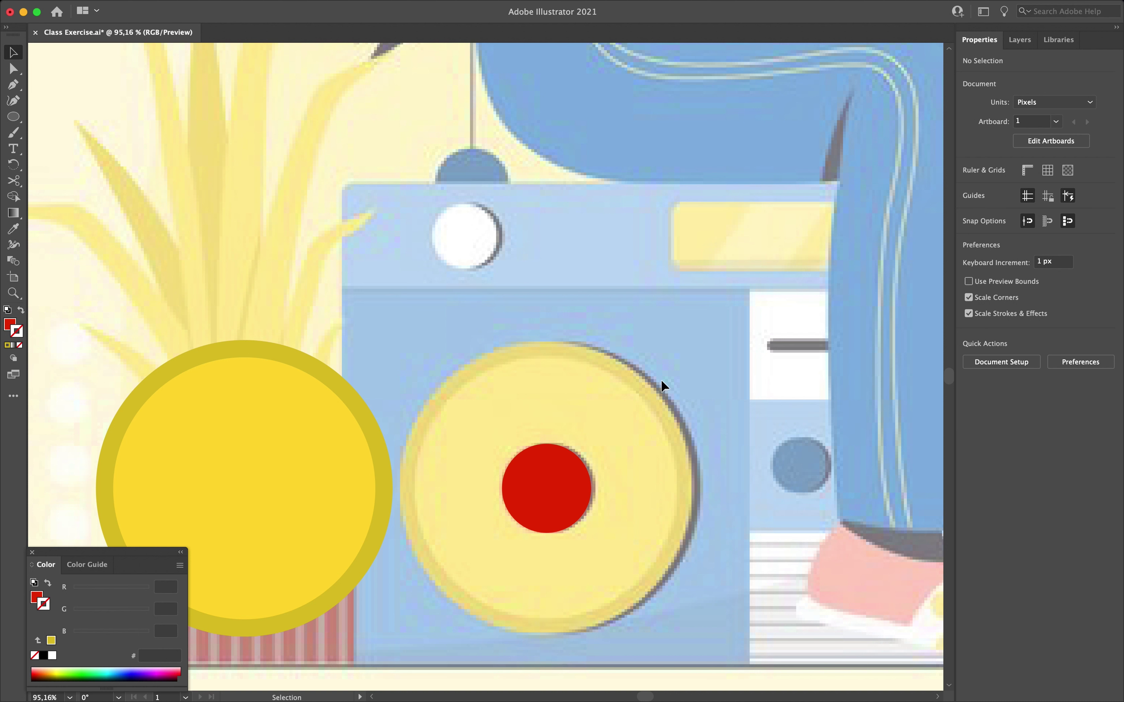
left_click(544, 478)
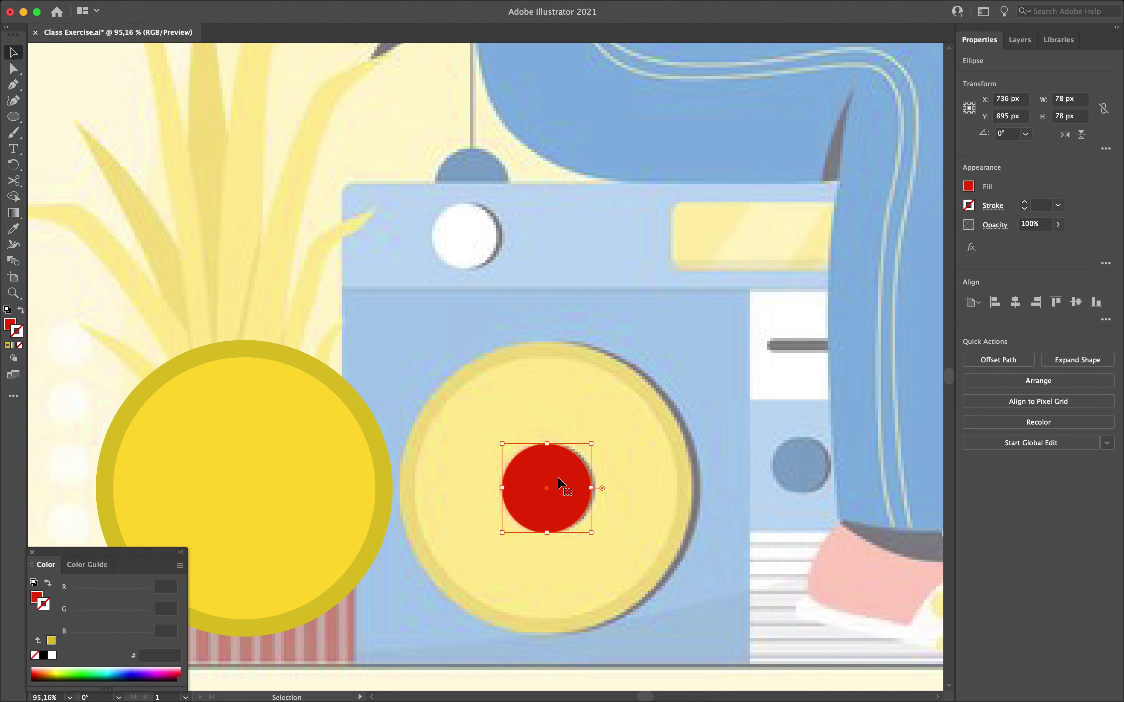
mouse_move(338, 23)
left_click(280, 11)
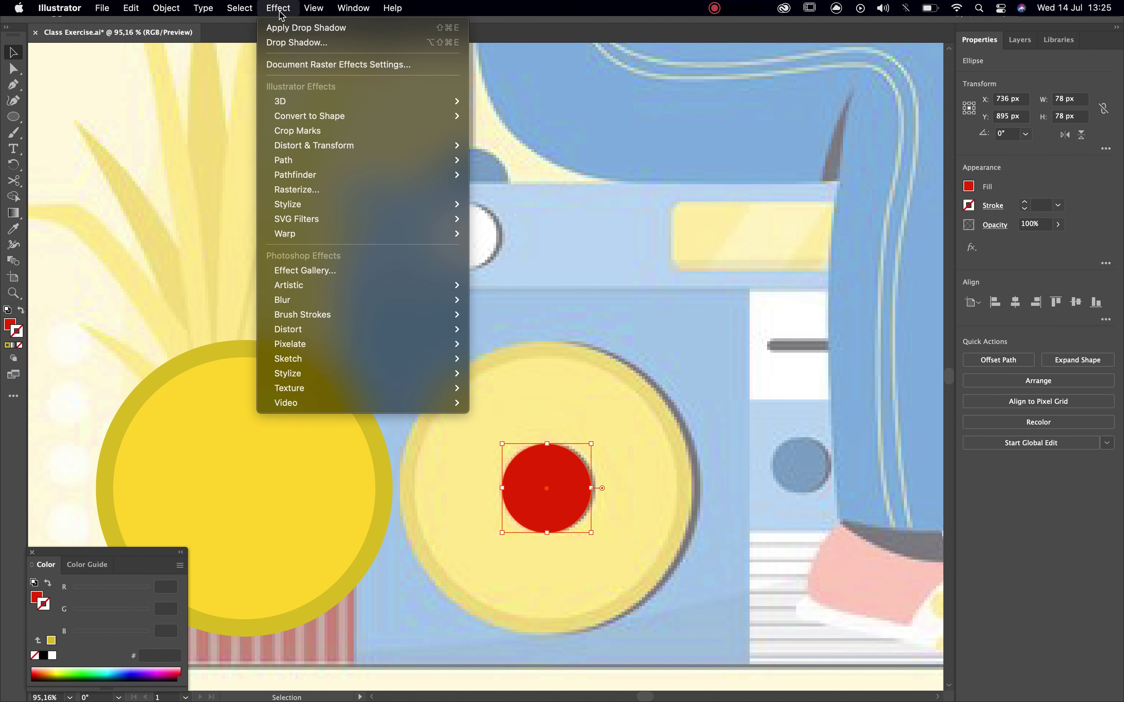
mouse_move(296, 212)
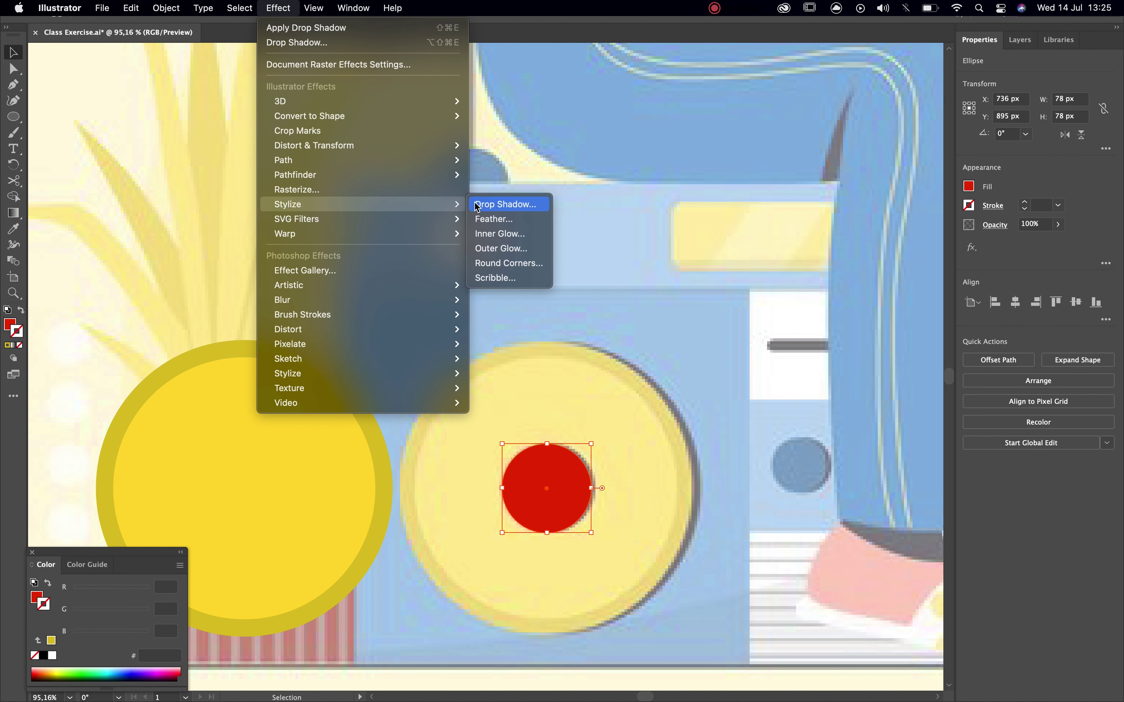
left_click(497, 206)
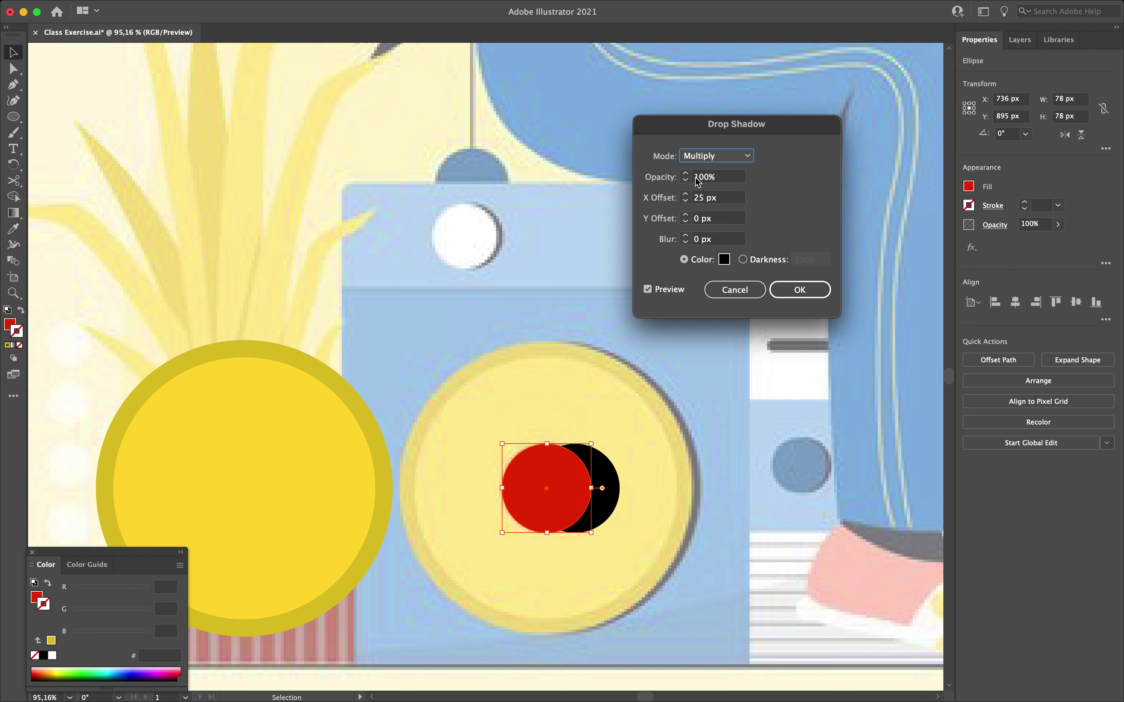
left_click(707, 176)
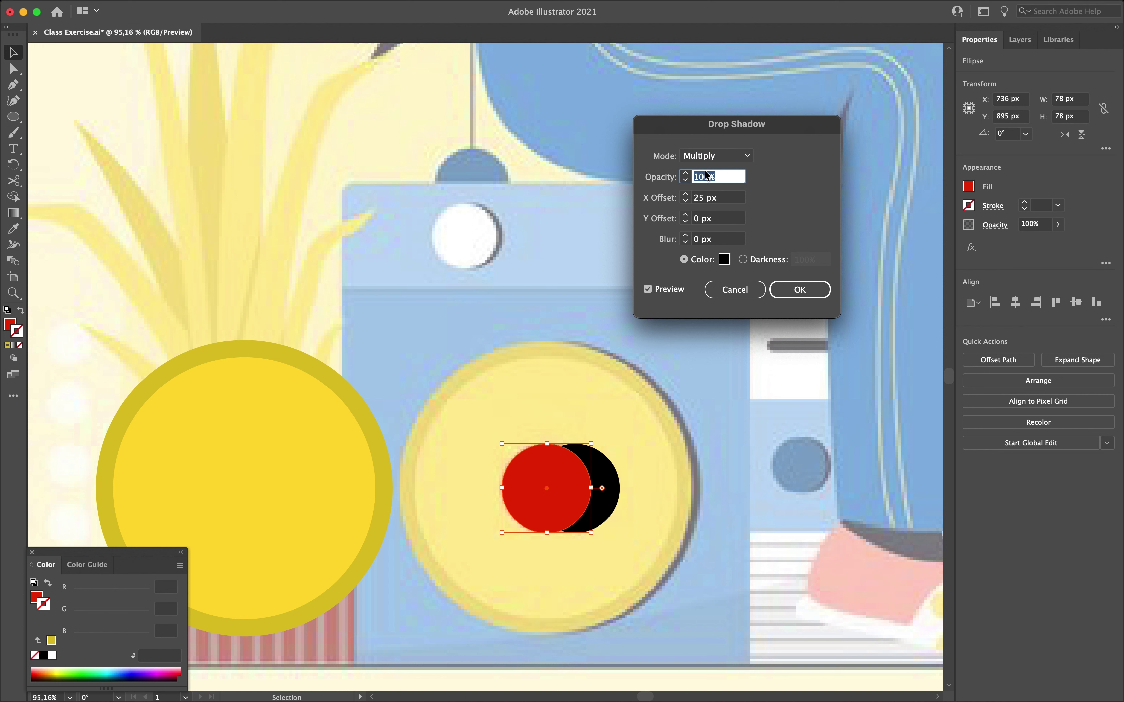
left_click(694, 196)
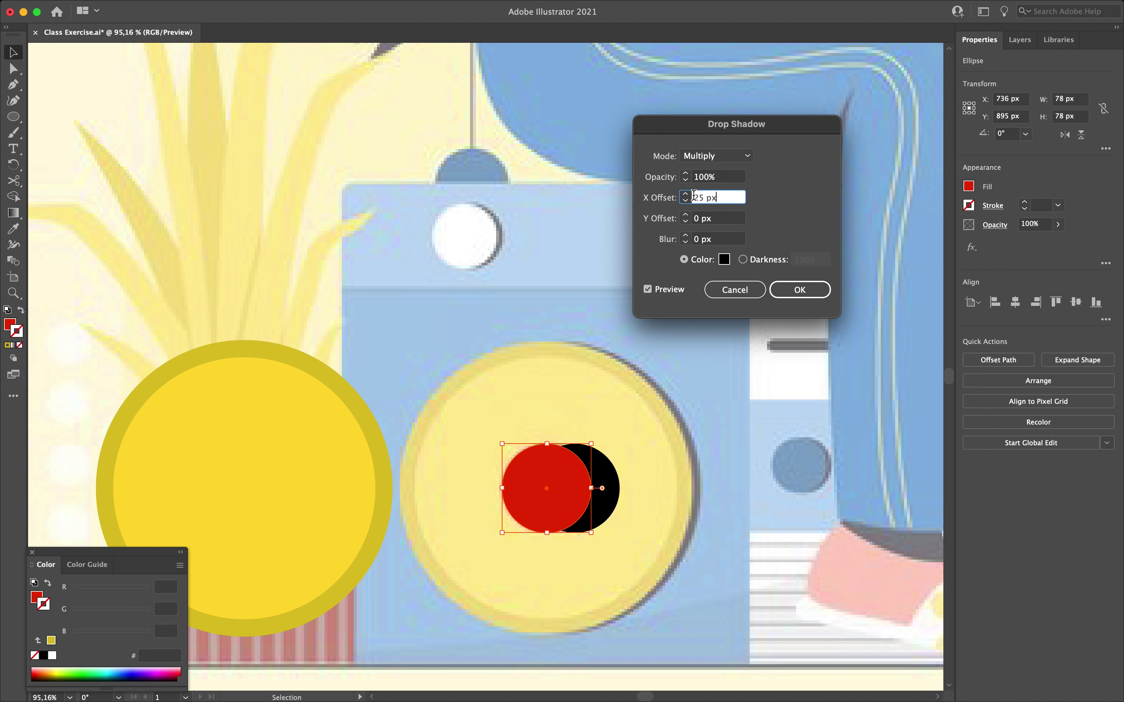
left_click_drag(709, 195, 668, 194)
type("4")
left_click(702, 219)
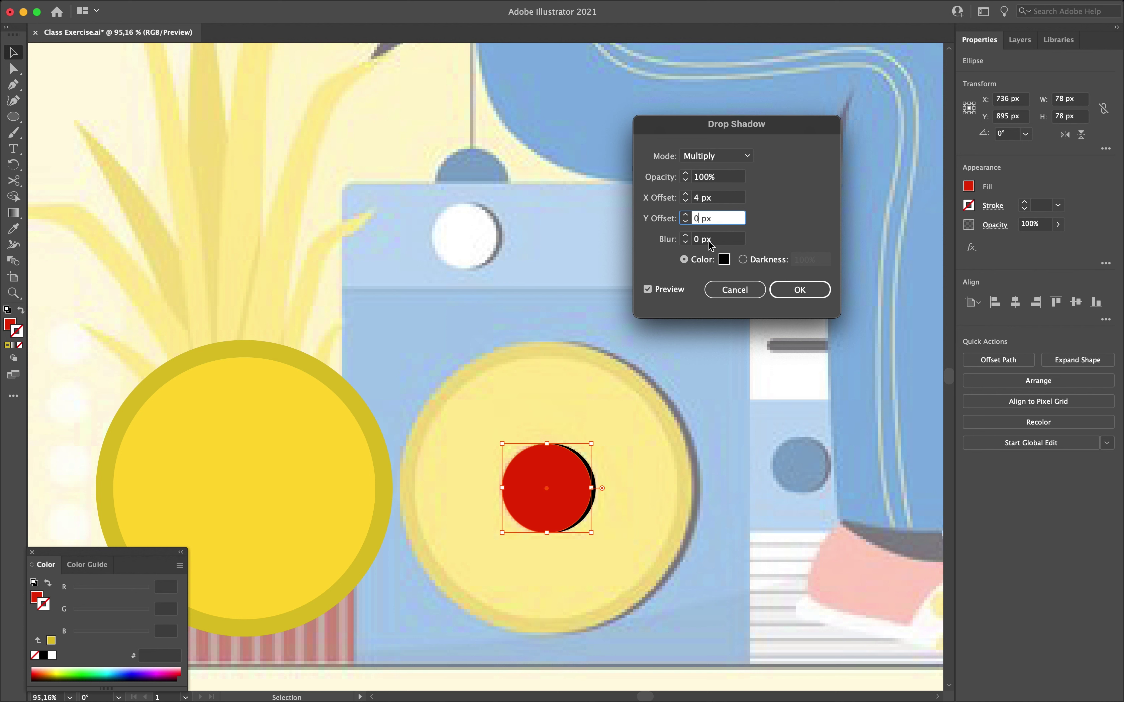
Step: Try the red circle's shadow at X offset -30 px with Y offsets of 10 px and -20 px
left_click(686, 195)
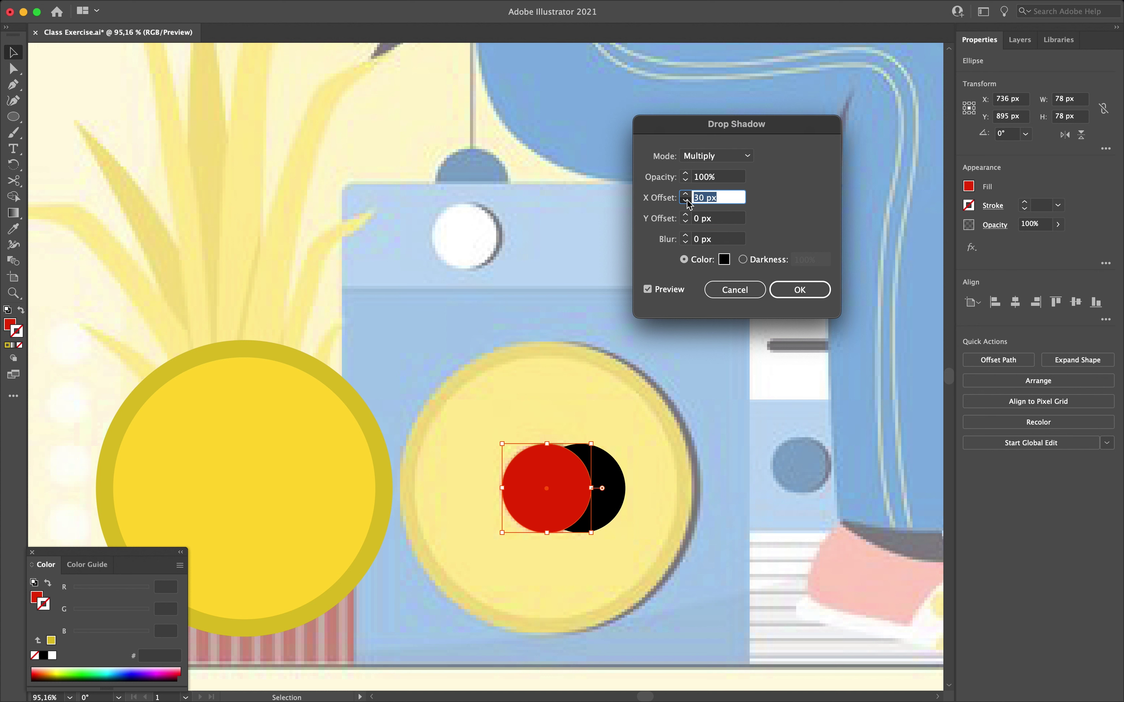
type("-30 px")
left_click(685, 216)
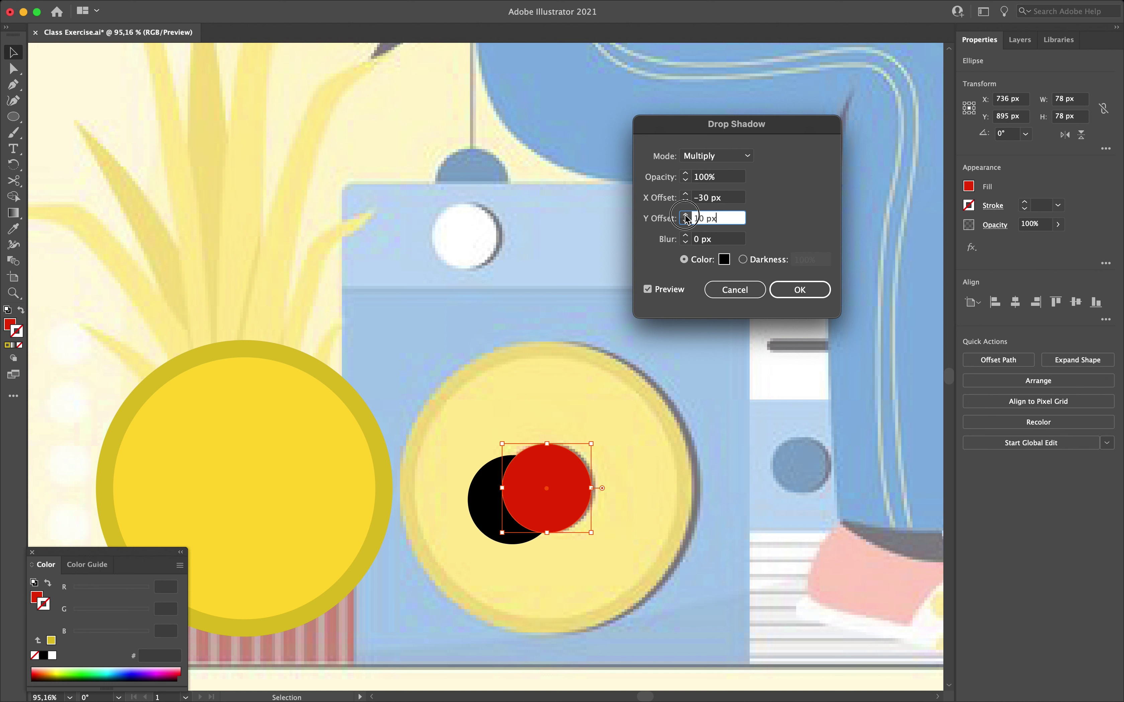
type("10 px")
left_click(685, 223)
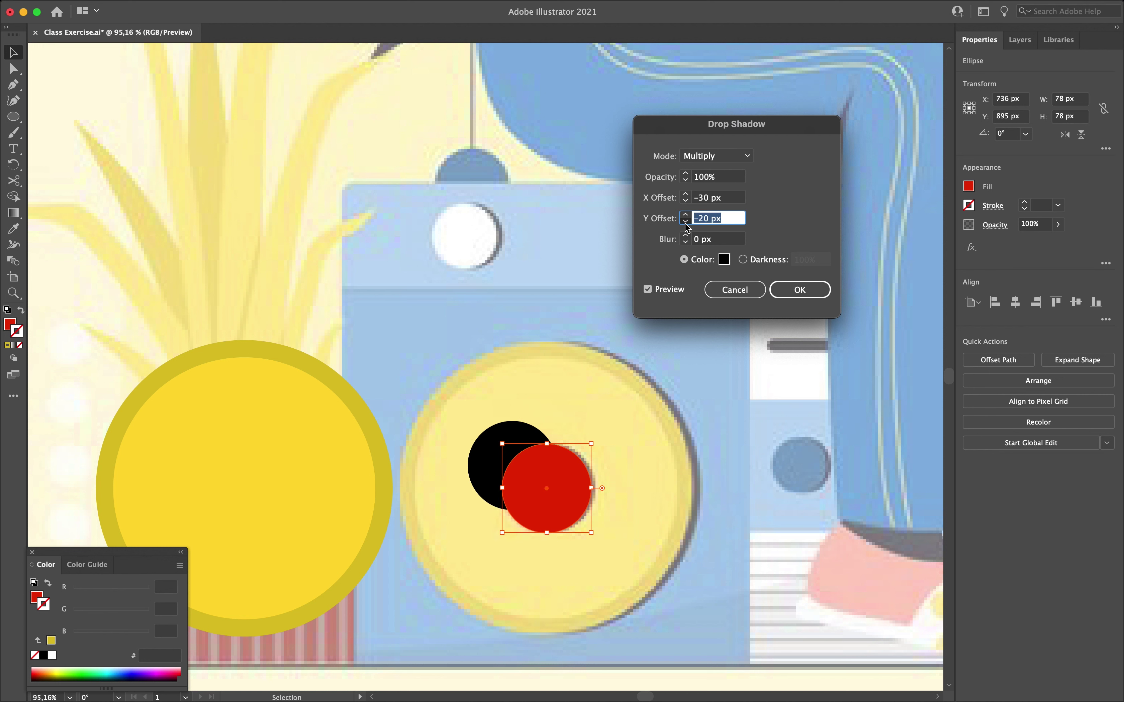
Step: Set the shadow's Y offset to 0 px and X offset to 4 px, and apply it to the red circle
type("0")
left_click(665, 200)
type("4")
key("Tab")
key("Tab")
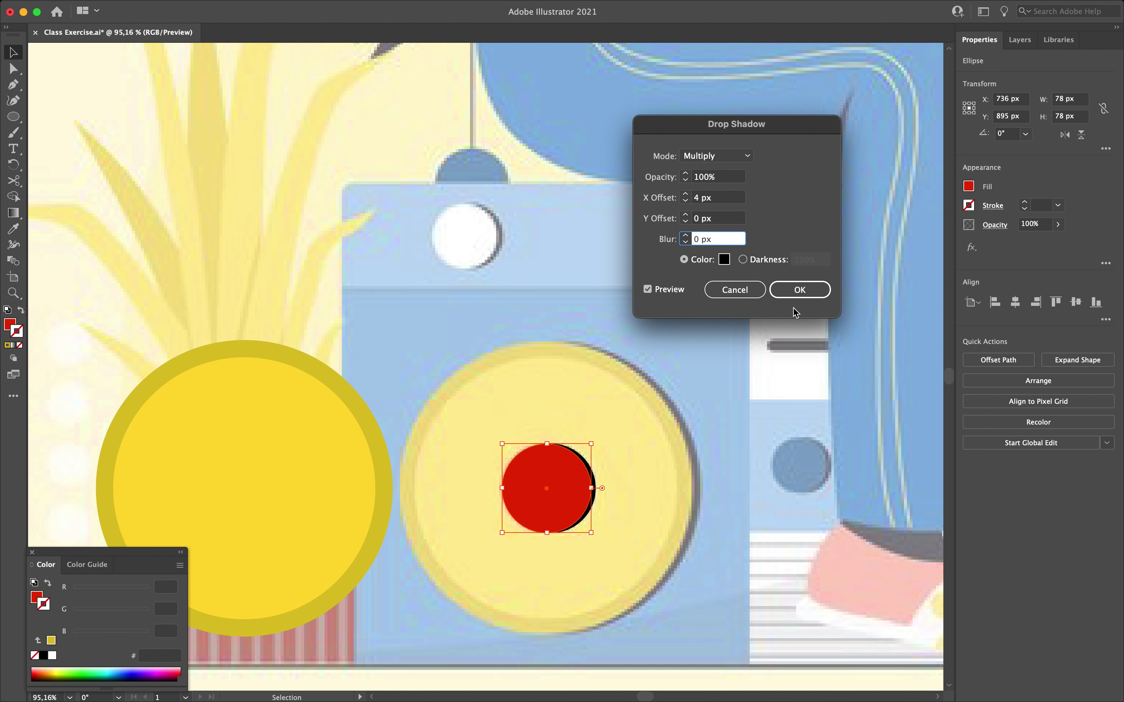
left_click(799, 295)
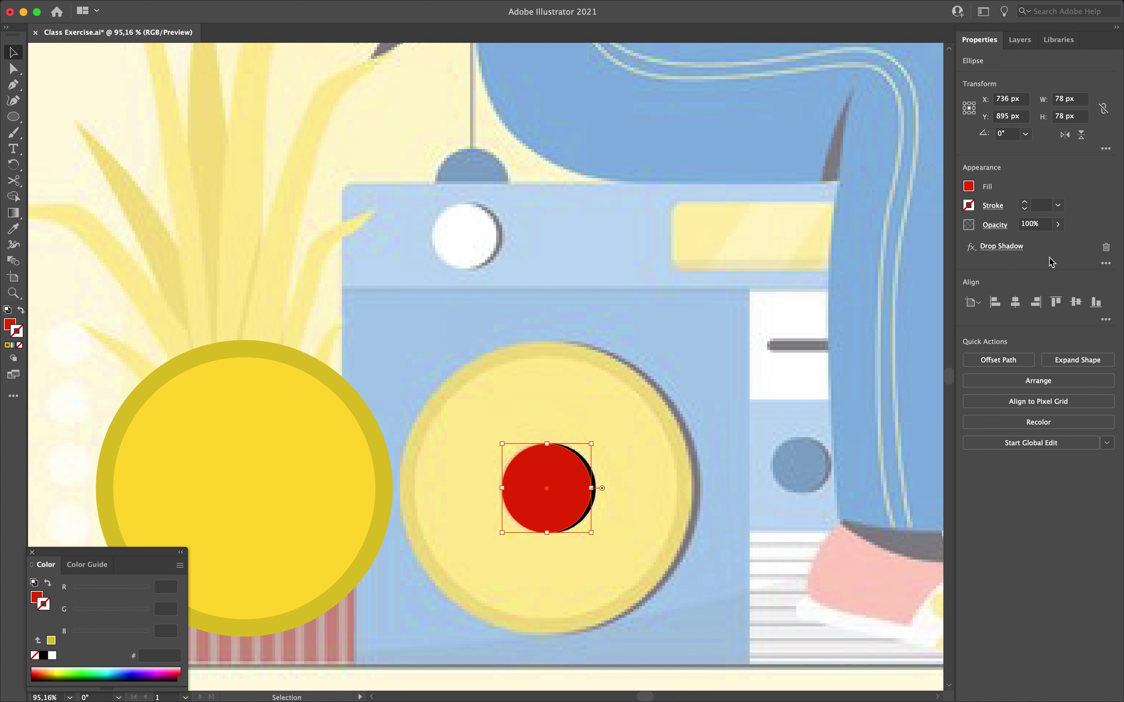
Step: Edit the red circle's applied drop shadow, varying its X offset up and down before confirming it
left_click(998, 247)
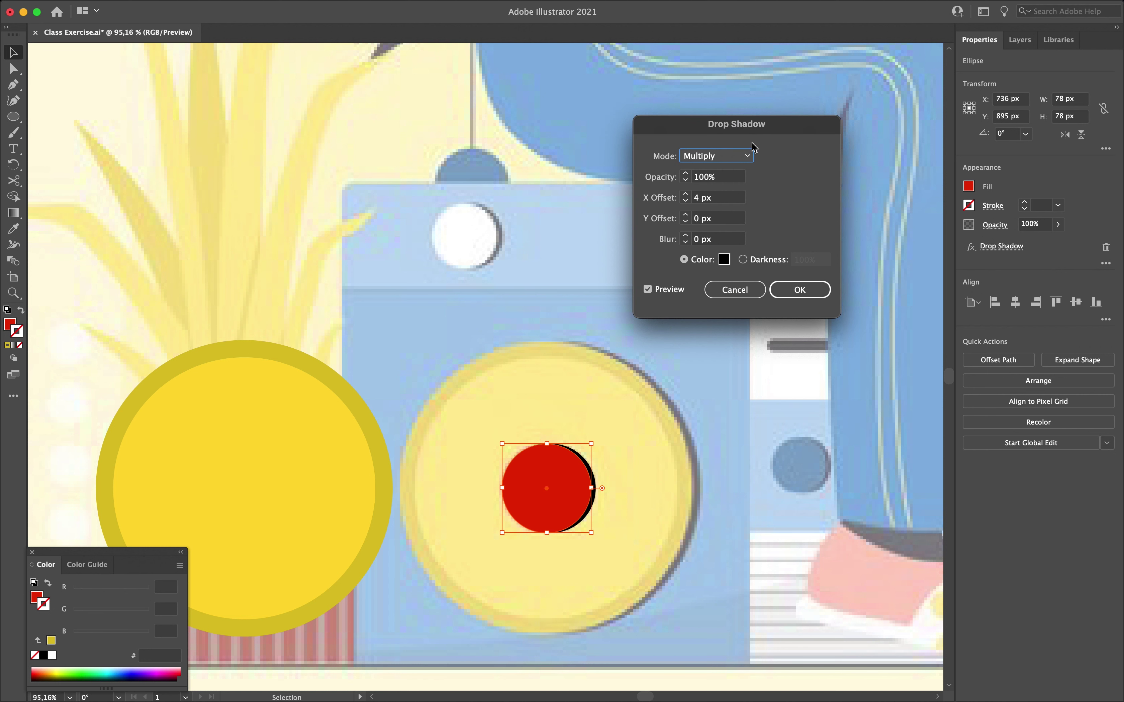
left_click(687, 195)
left_click(686, 194)
left_click(686, 194)
left_click(686, 201)
left_click(686, 201)
left_click(686, 201)
left_click(686, 200)
left_click(806, 290)
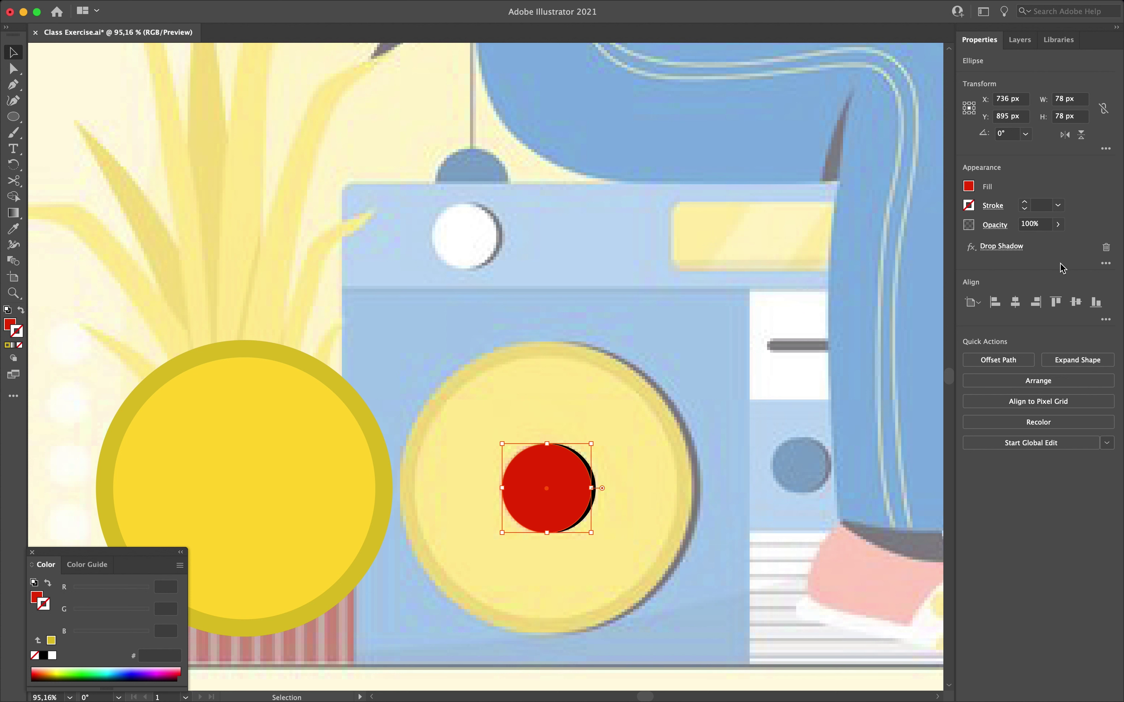
Step: Delete the drop shadow from the red circle and undo the deletion
left_click(1107, 248)
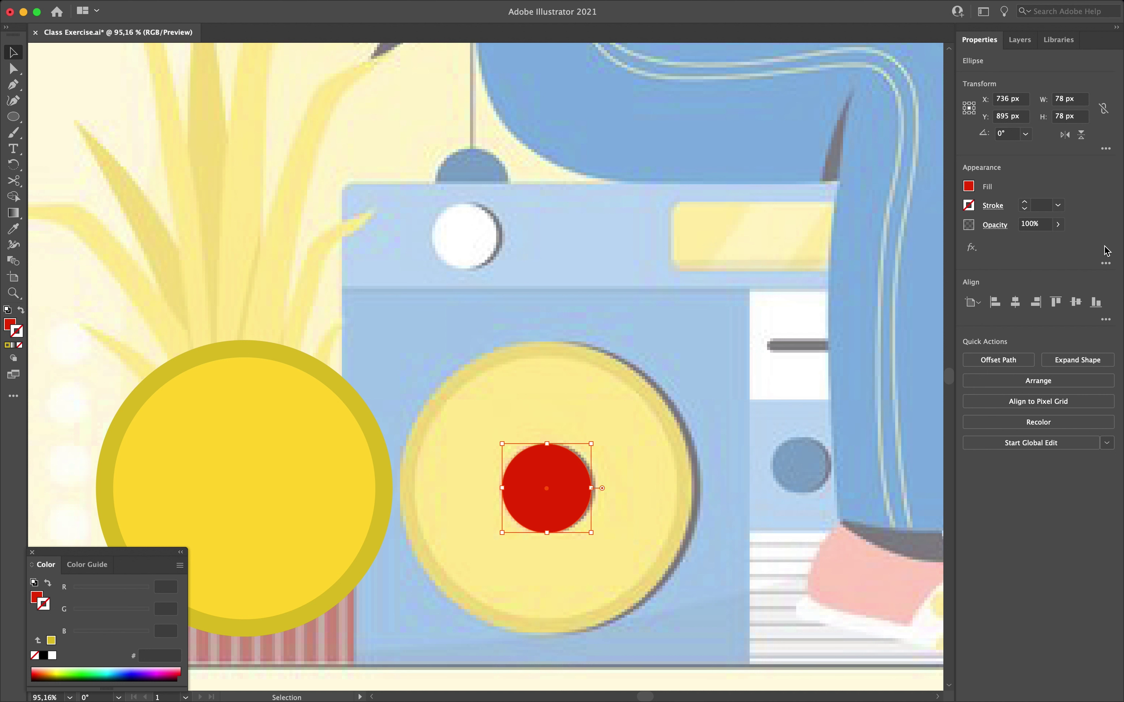
key("super+z")
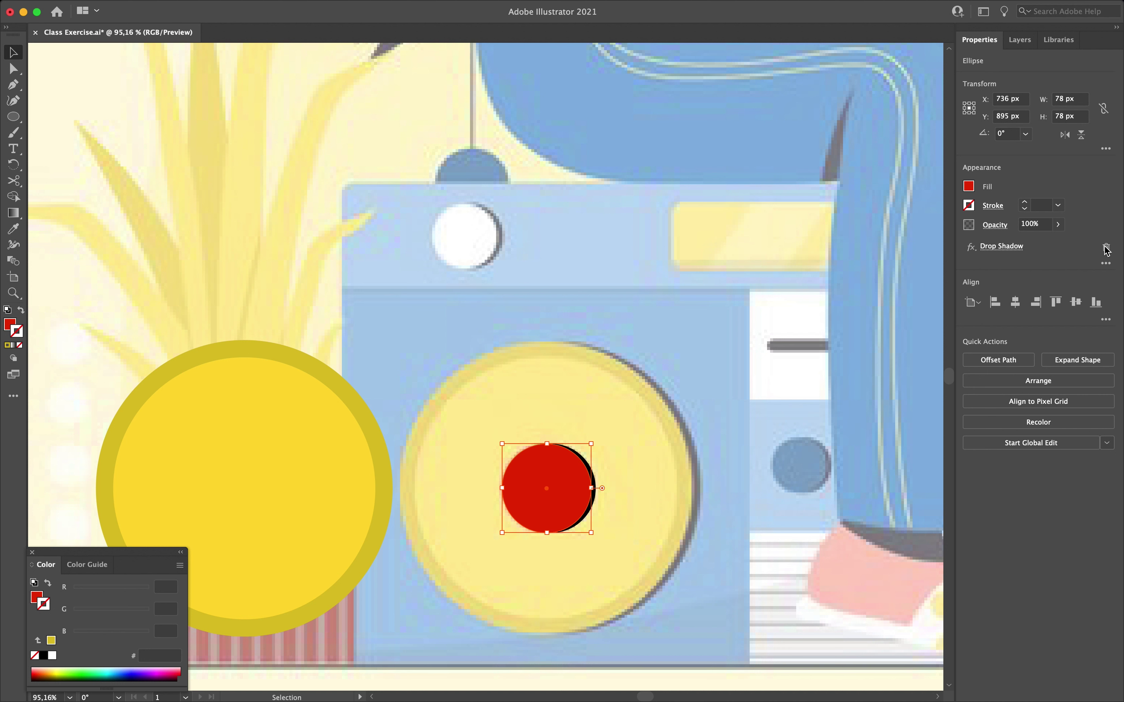
Step: Apply a drop shadow with a 5 px X offset to the yellow speaker circle
left_click(341, 441)
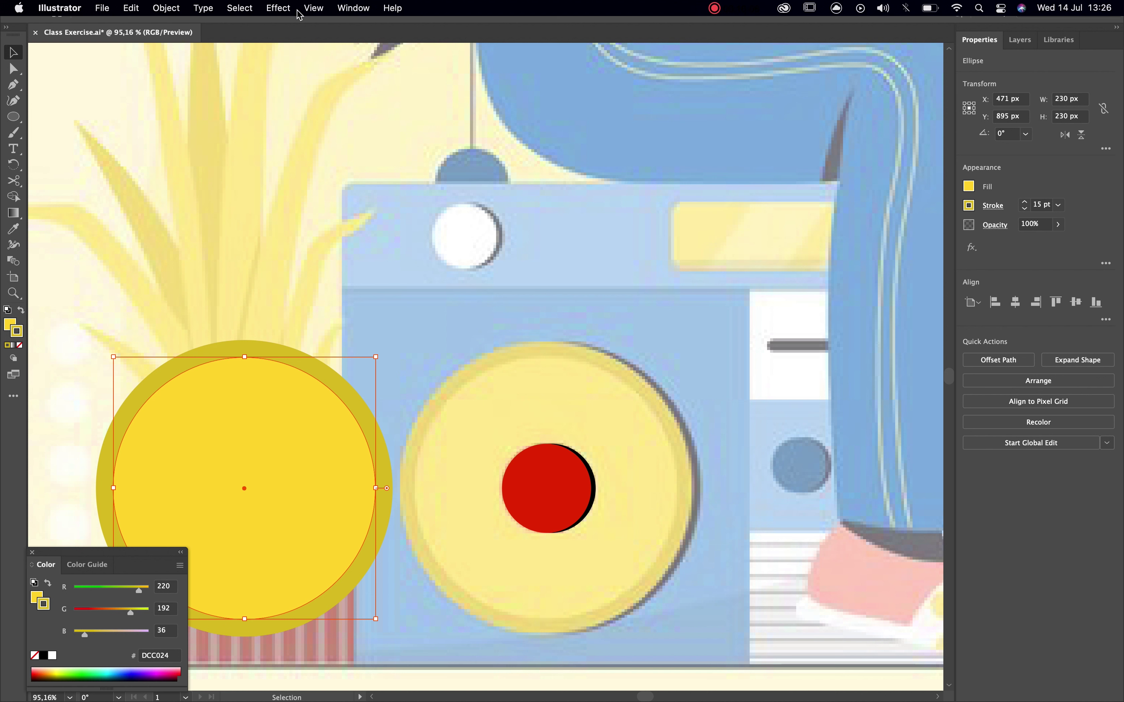
left_click(277, 9)
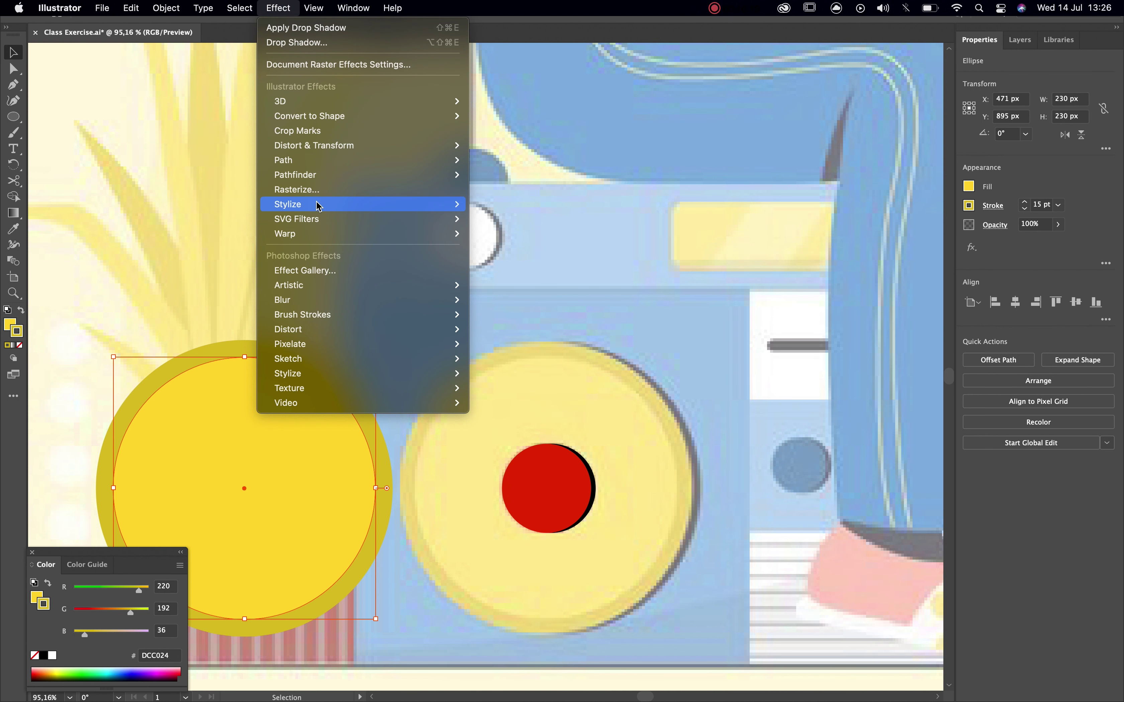
mouse_move(323, 207)
left_click(518, 205)
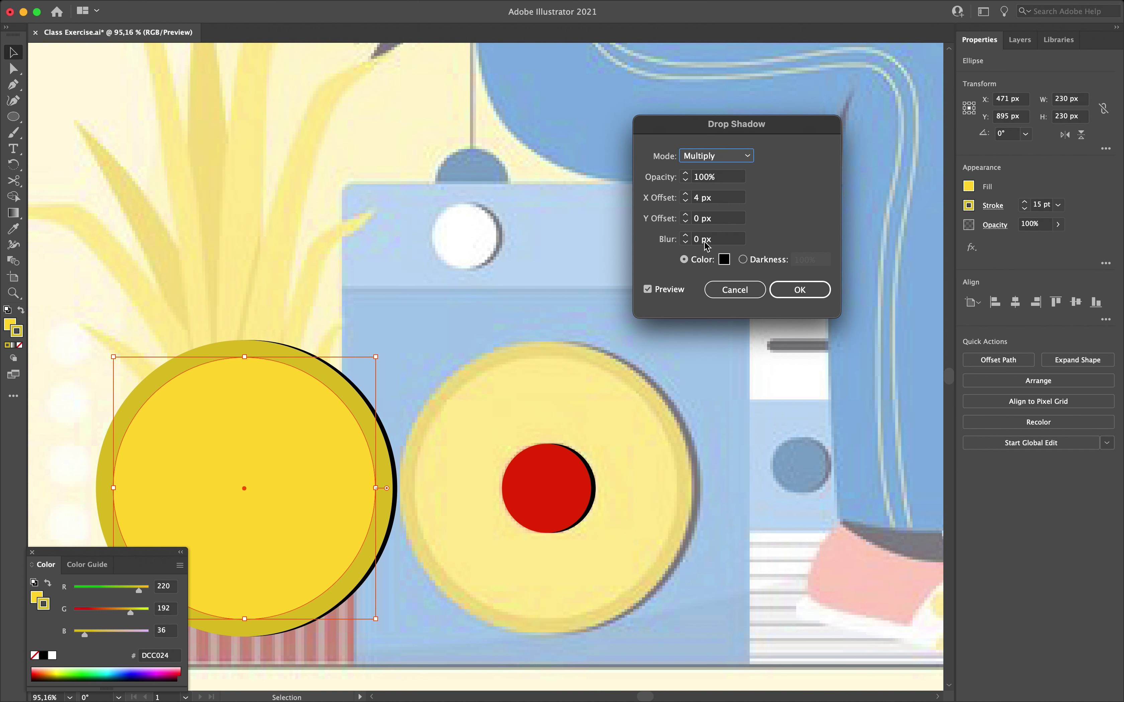
left_click(686, 195)
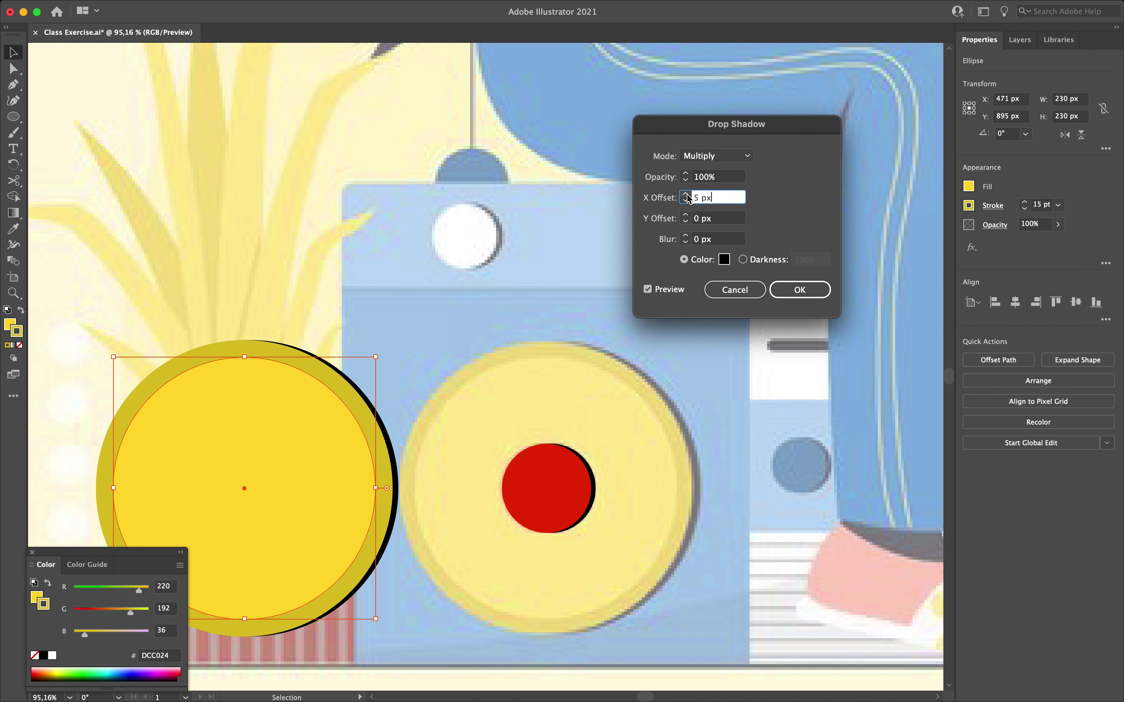
left_click(797, 290)
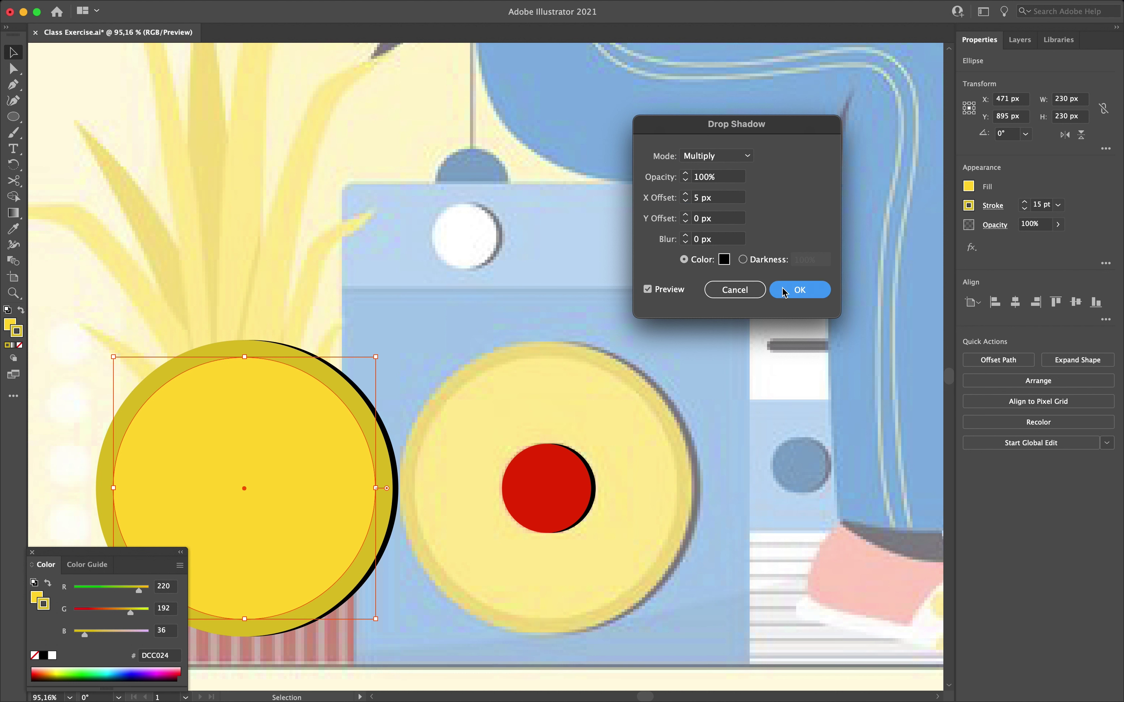
Step: Move the yellow circle behind the red centre onto the template's left speaker, at X 737 px, Y 896 px, and deselect it
left_click_drag(642, 432, 606, 445)
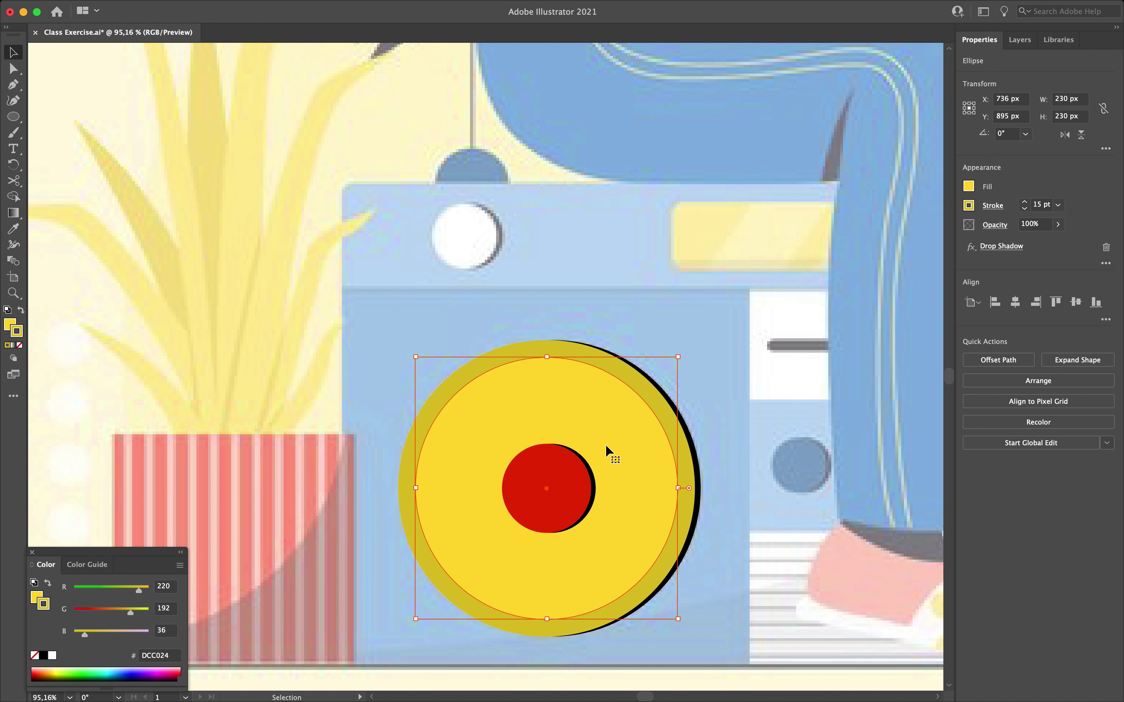
mouse_move(605, 444)
left_mouse_down()
mouse_move(557, 447)
mouse_move(691, 457)
mouse_move(618, 417)
mouse_move(434, 447)
mouse_move(354, 425)
mouse_move(862, 458)
mouse_move(237, 483)
mouse_move(616, 479)
mouse_move(595, 441)
mouse_move(609, 446)
left_mouse_up()
left_click(775, 299)
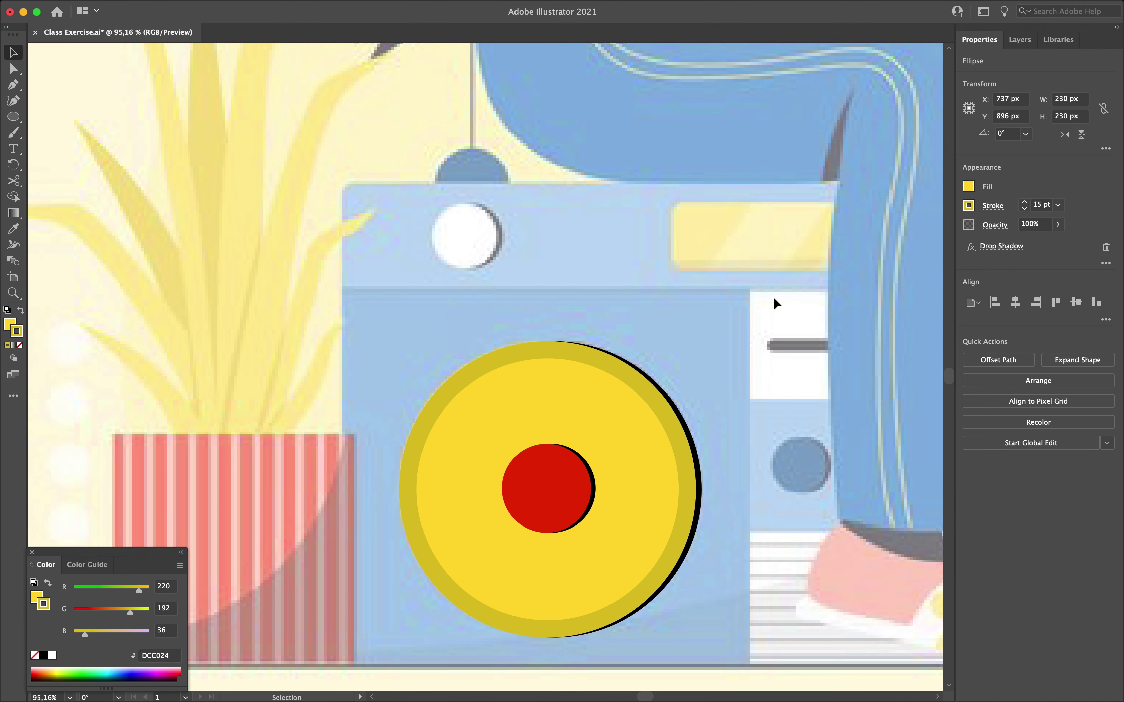
Step: Copy the left speaker's yellow and red circles horizontally onto the template's right speaker, at X 1269 px, and deselect the copy
scroll(775, 299, "down", 5)
scroll(773, 302, "right", 5)
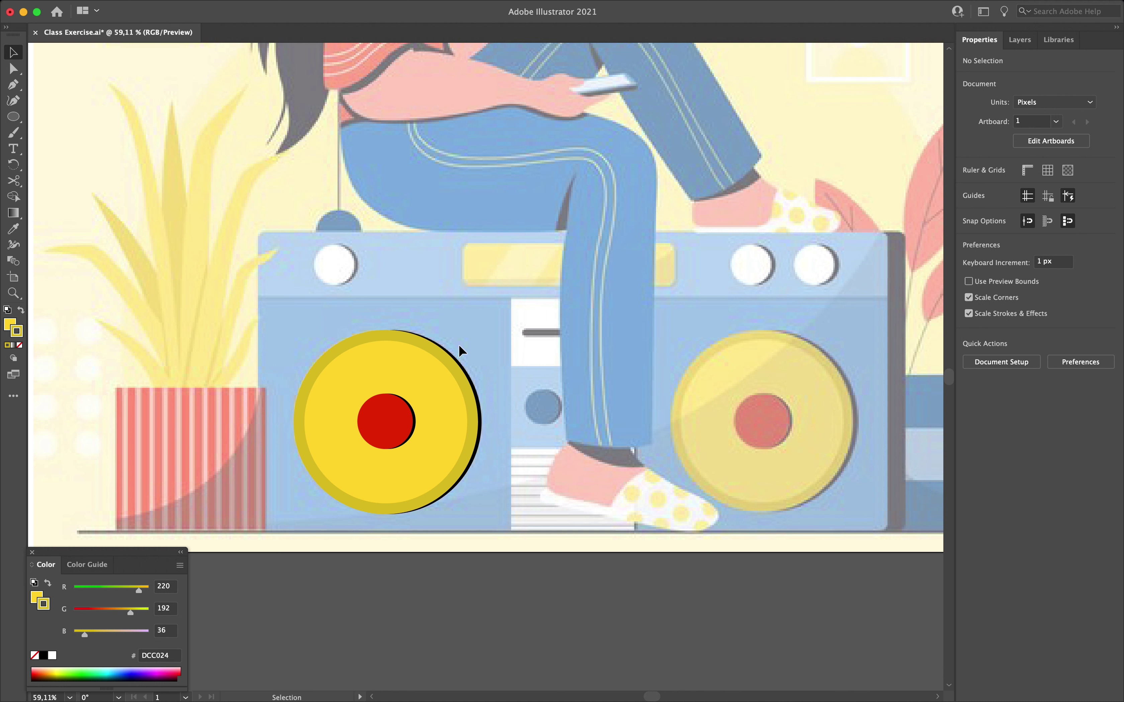
left_click_drag(313, 520, 388, 439)
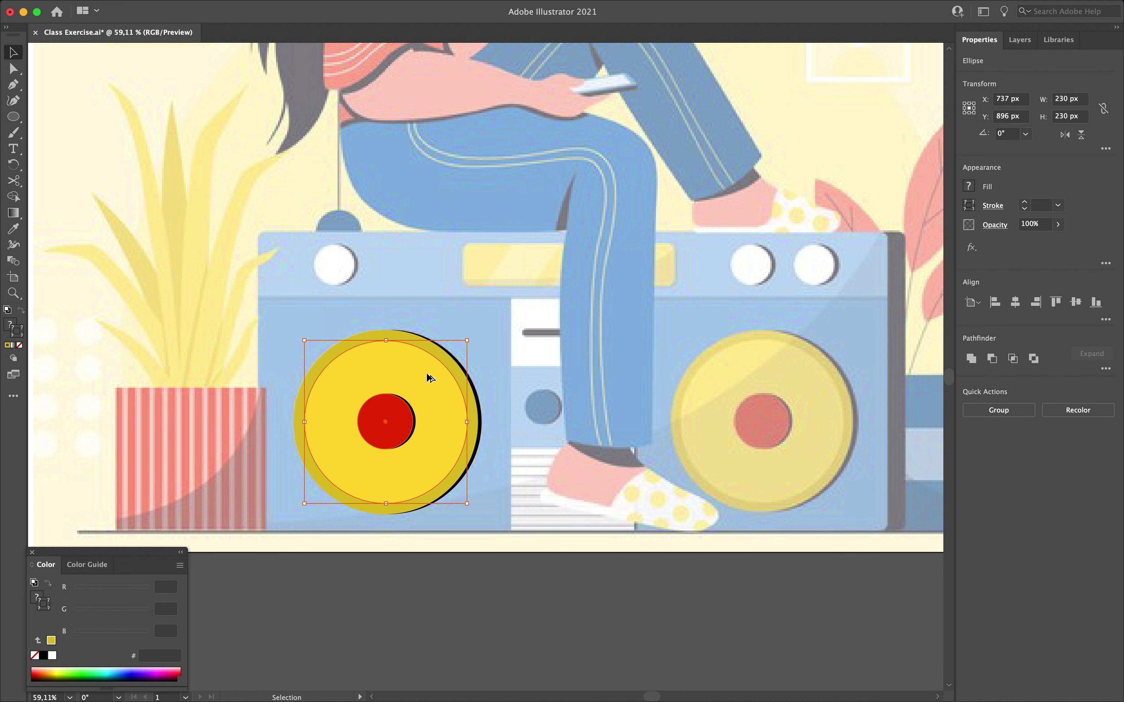
left_click_drag(429, 378, 807, 372)
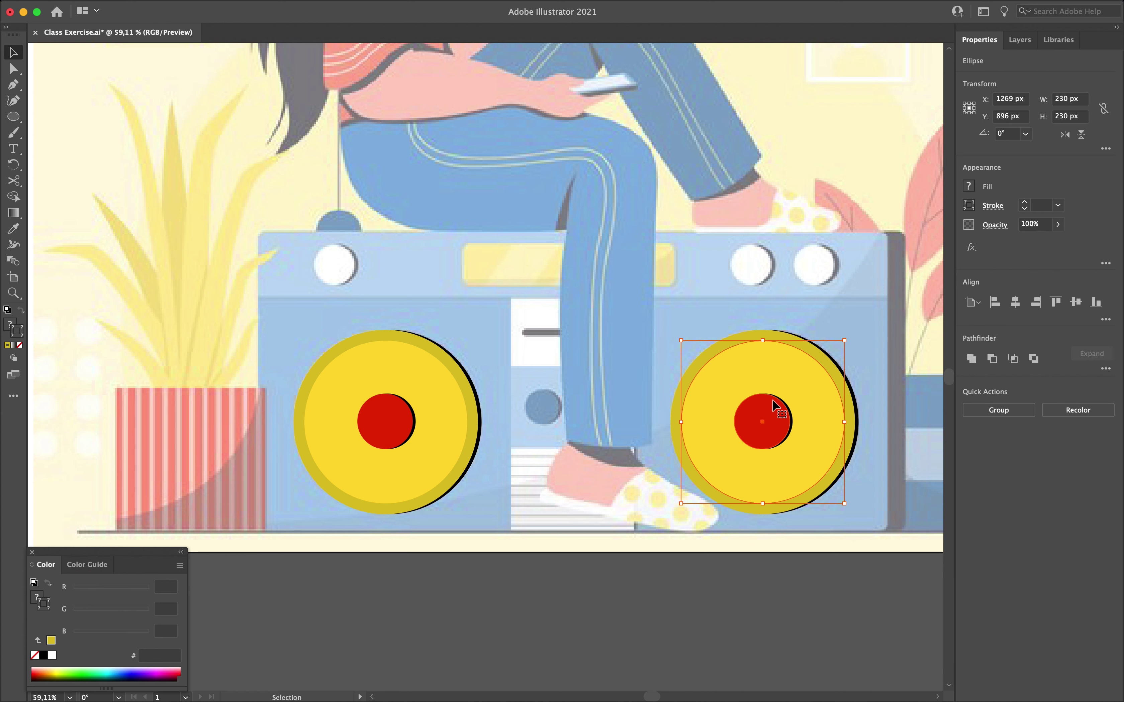
left_click(1020, 39)
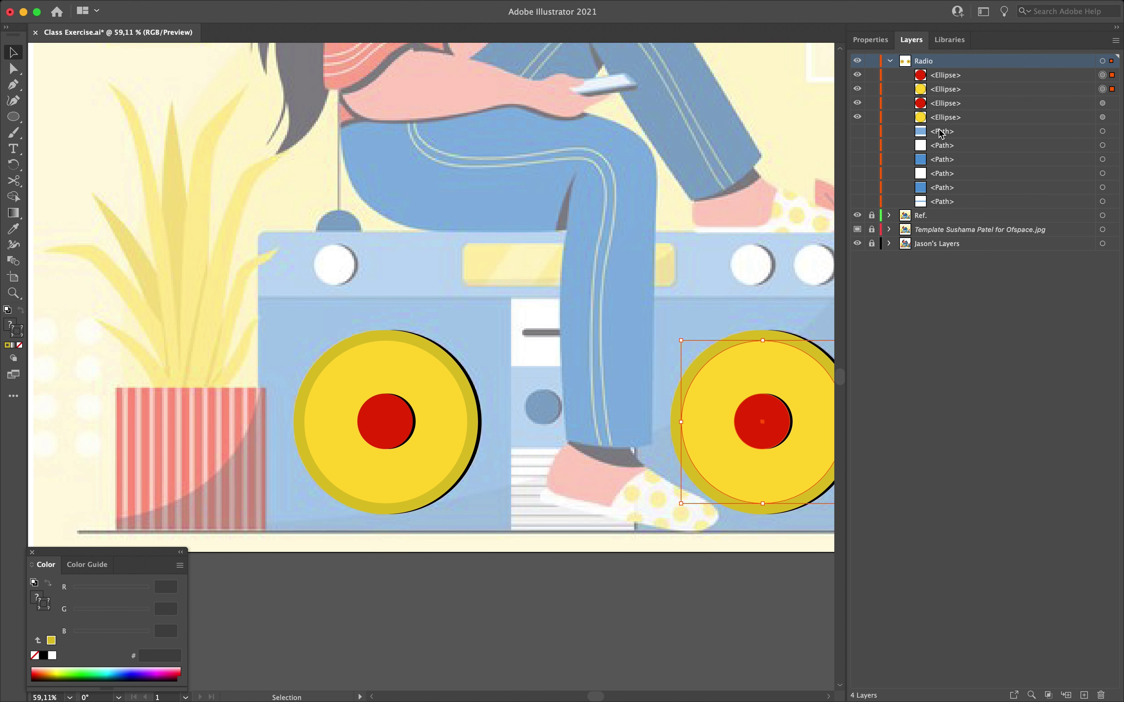
left_click(871, 40)
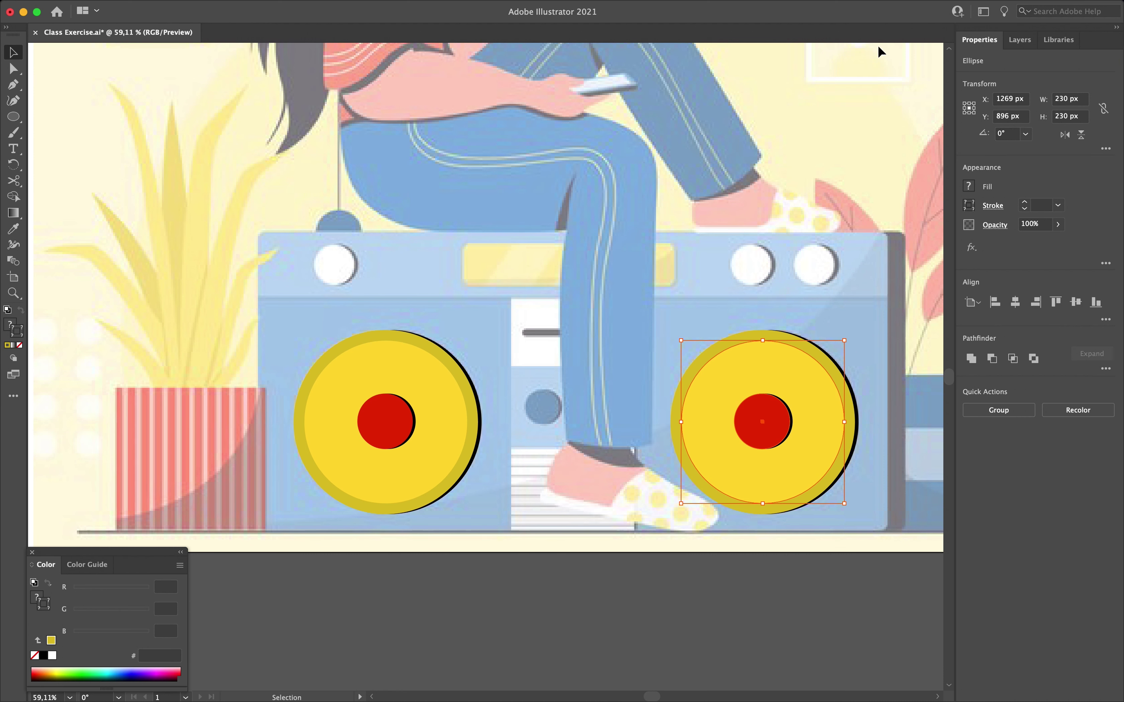
left_click(457, 291)
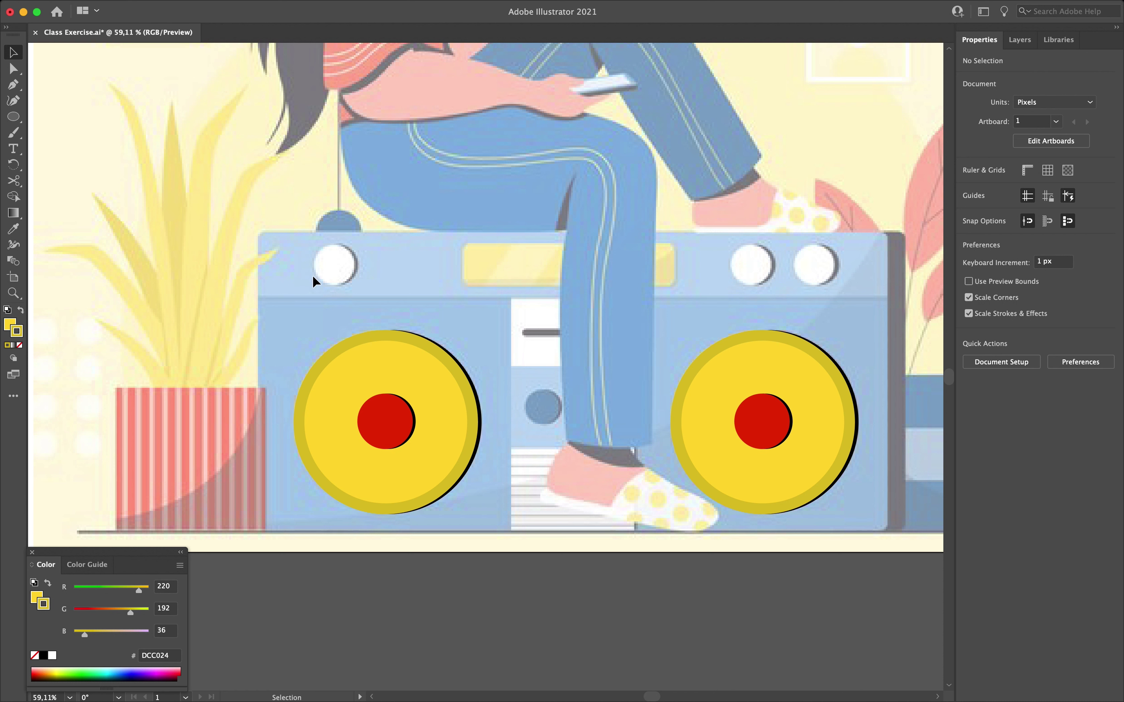
Step: Copy the left speaker's red circle onto the template's upper-left white knob, scaled to 58 px, at X 665 px, Y 673 px
left_click(389, 422)
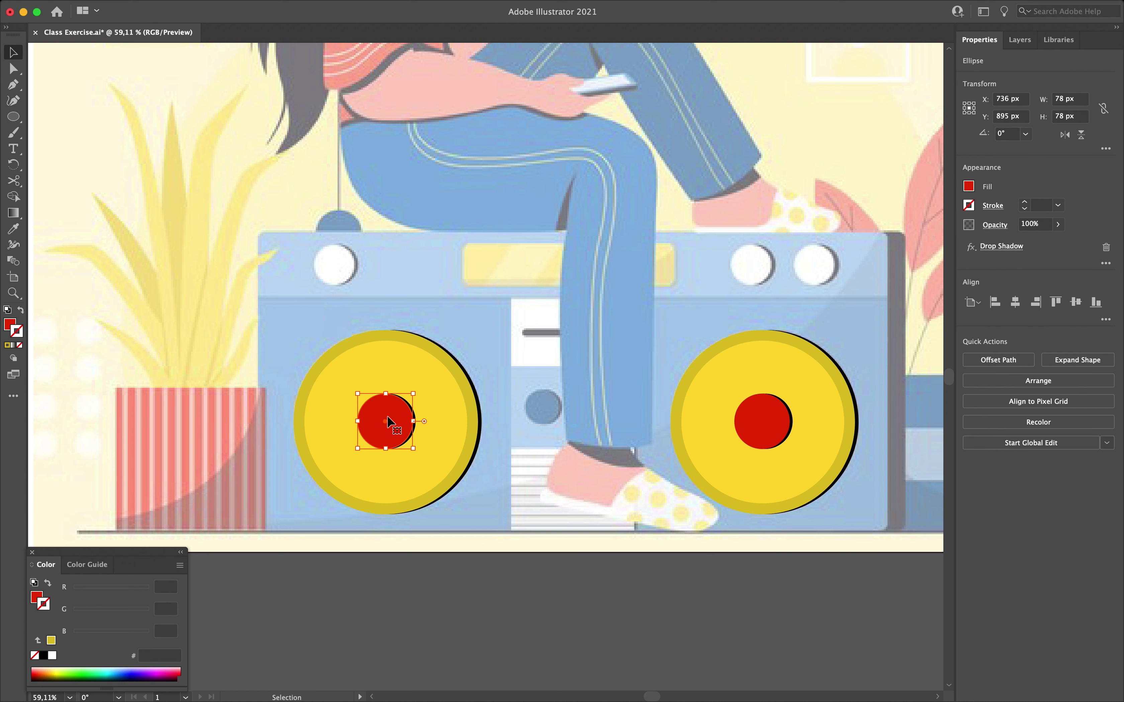
left_click_drag(389, 422, 342, 264)
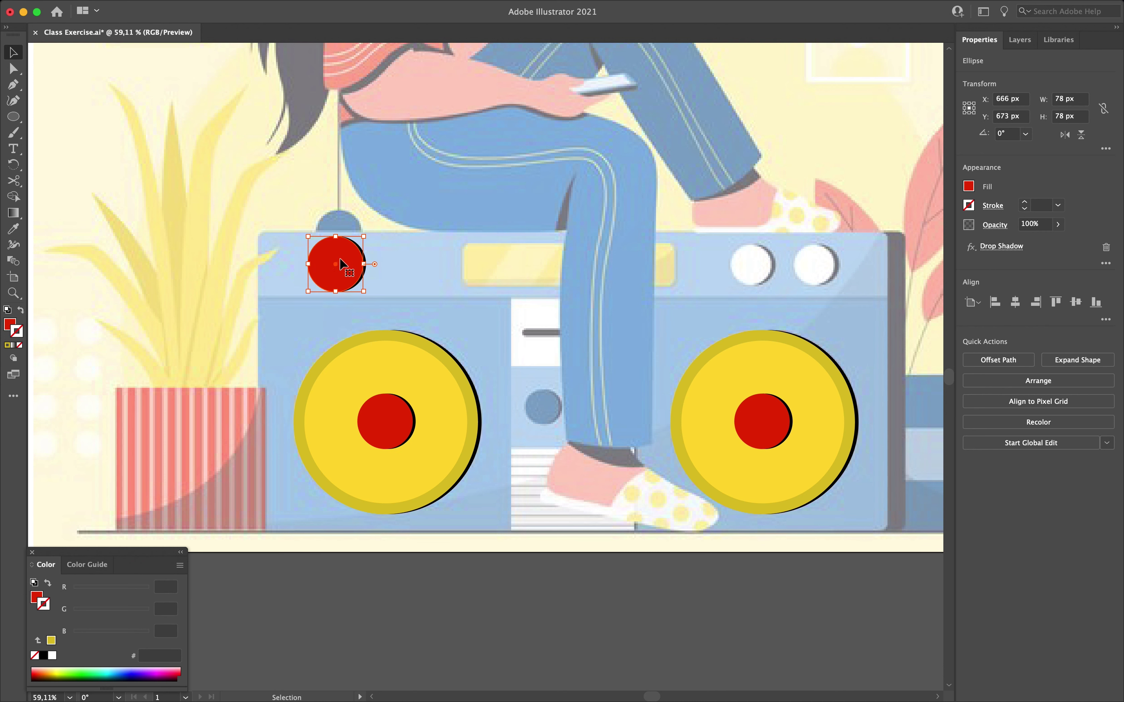
scroll(344, 262, "up", 3)
scroll(529, 240, "left", 3)
scroll(529, 241, "up", 1)
mouse_move(554, 239)
left_mouse_down()
mouse_move(517, 251)
mouse_move(534, 238)
left_mouse_up()
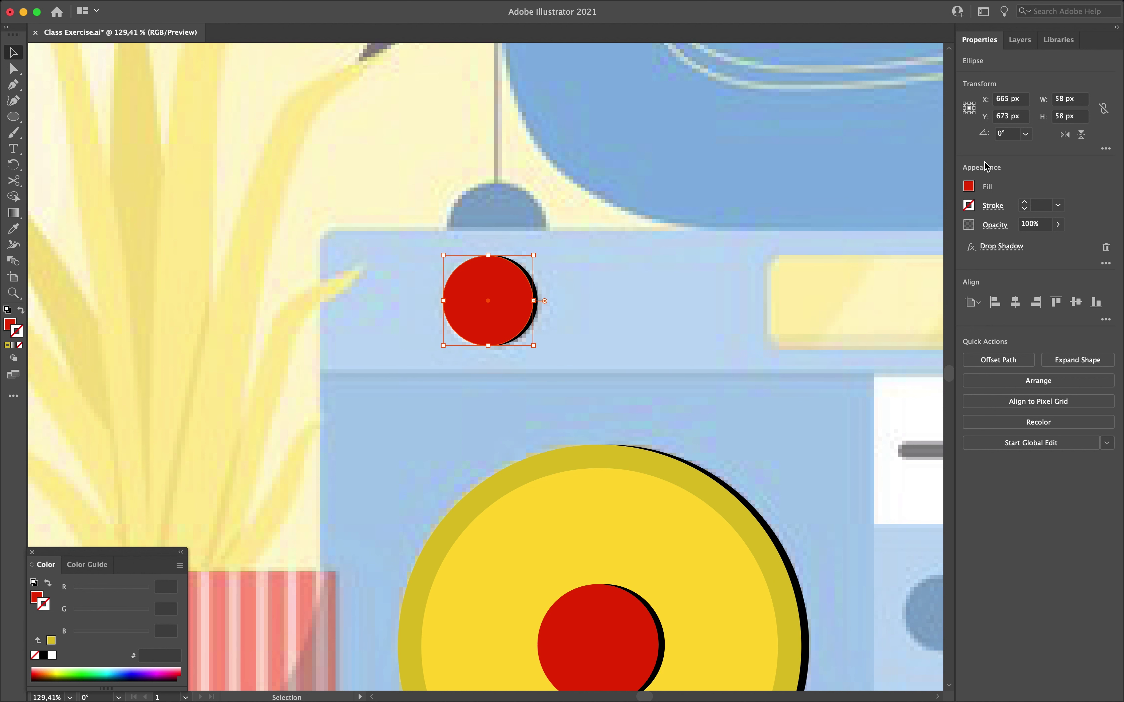
Step: Fill the upper-left knob circle white and copy it horizontally onto the template's two right knobs, the outer one at X 1345 px
left_click(970, 186)
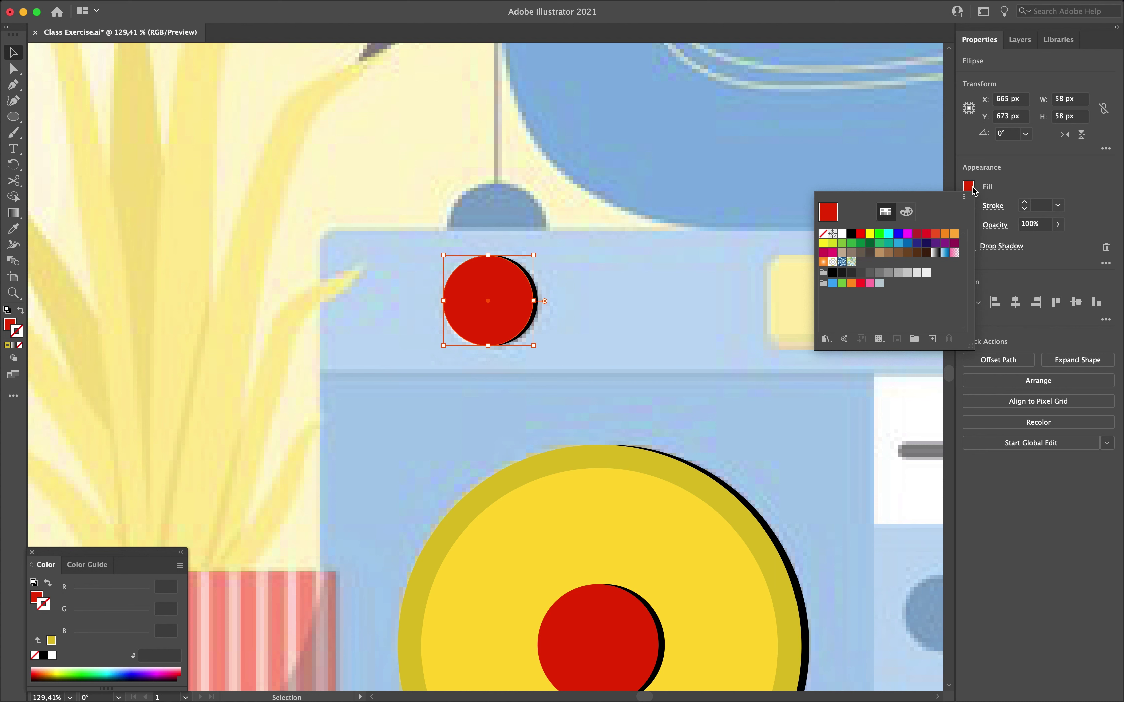
left_click(842, 234)
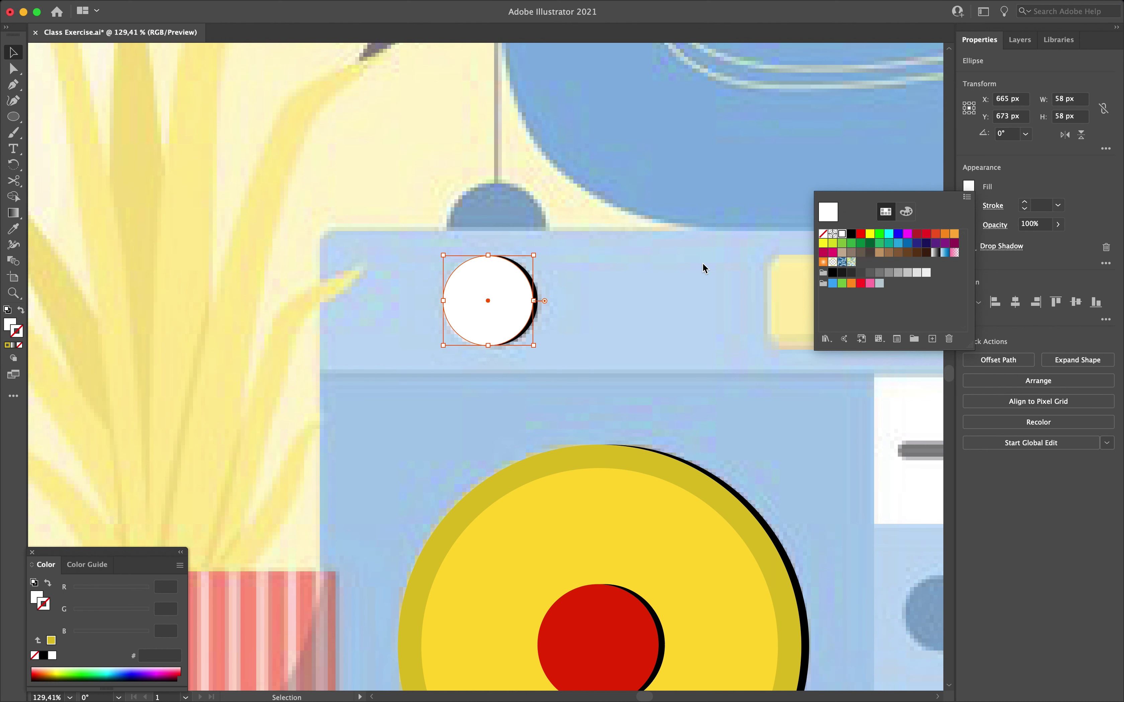
key("super+0")
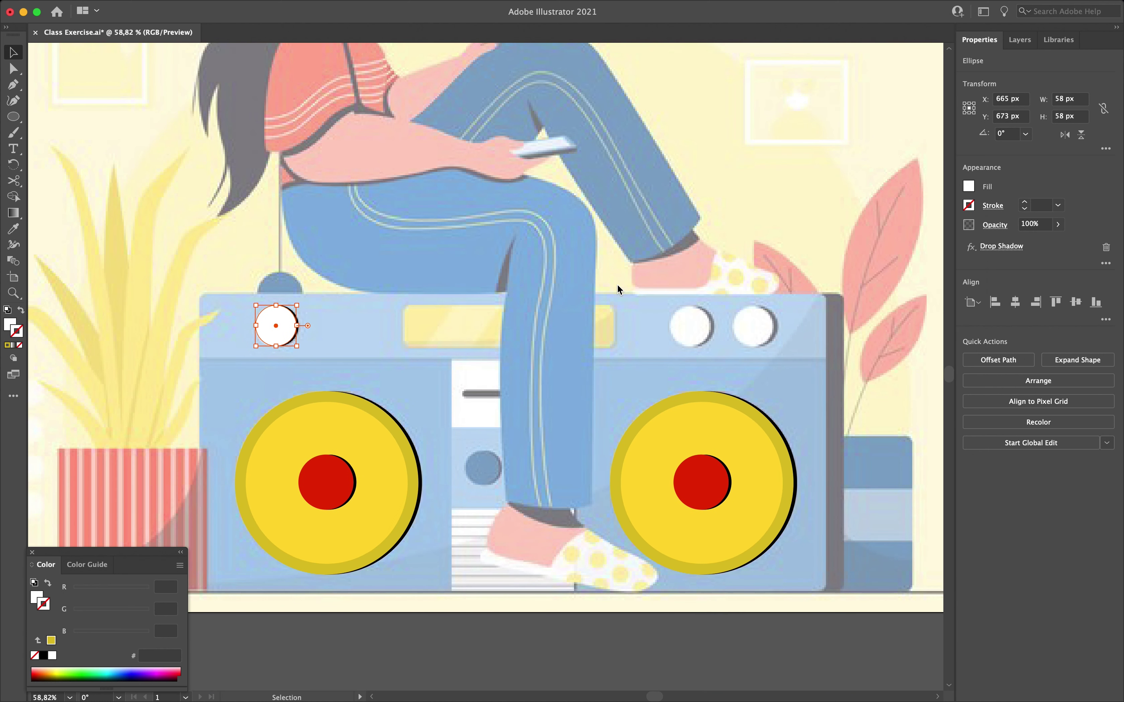
left_click_drag(277, 326, 758, 331)
left_click(697, 335)
left_click(754, 334)
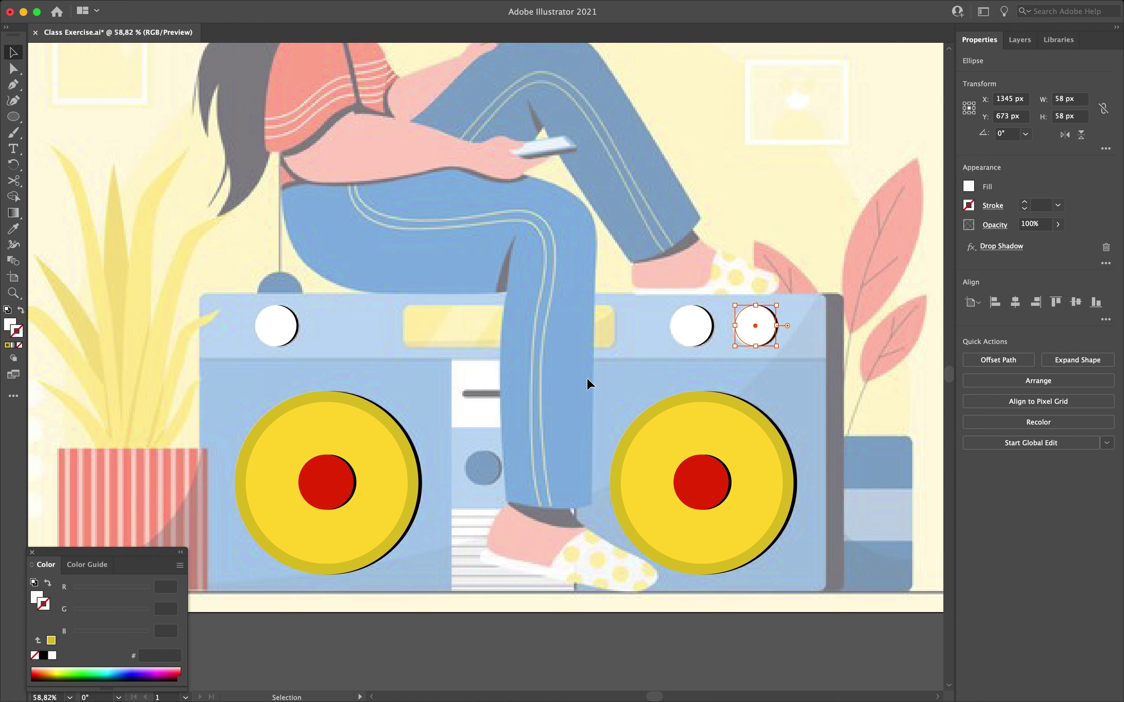
Step: Copy a white knob onto the button in the radio's centre panel, scaled to 50 px, at X 958 px, Y 875 px
scroll(587, 377, "down", 2)
scroll(586, 377, "left", 2)
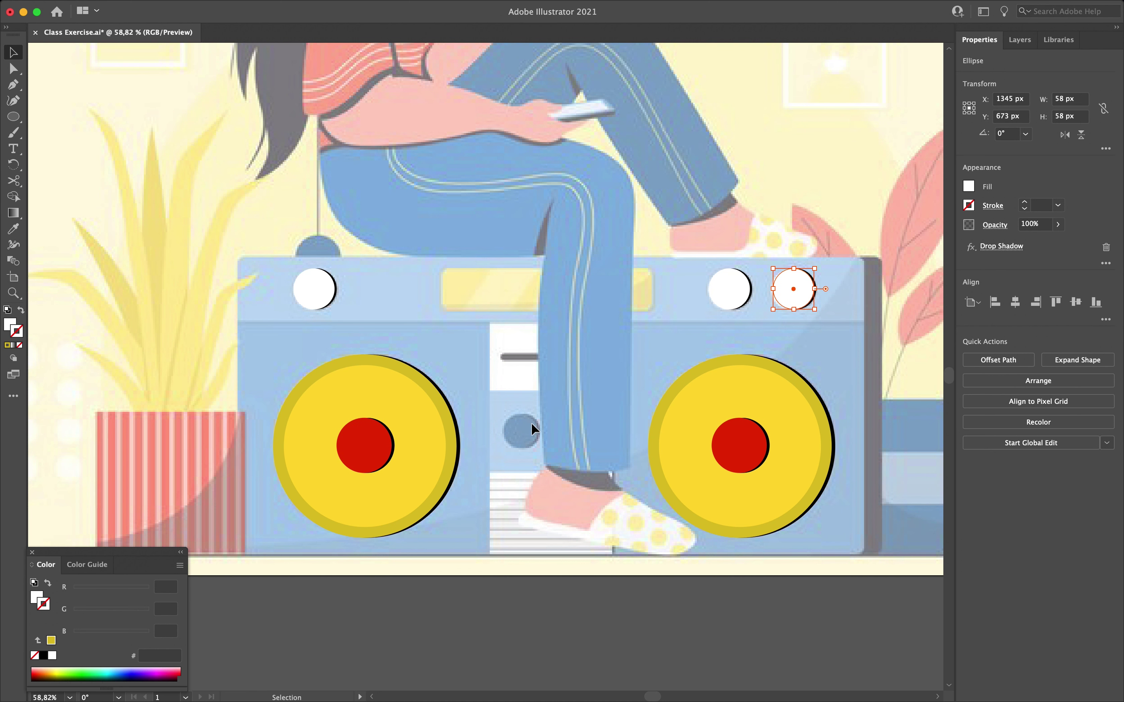
left_click(721, 296)
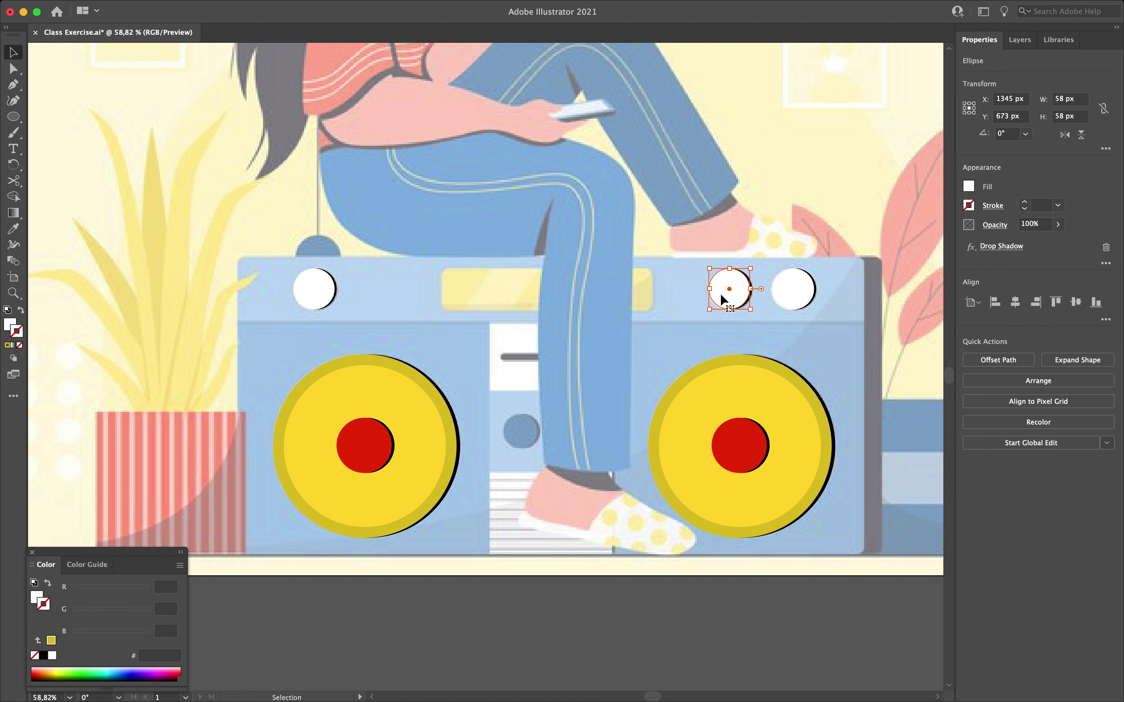
left_click_drag(734, 280, 522, 421)
scroll(522, 421, "up", 5)
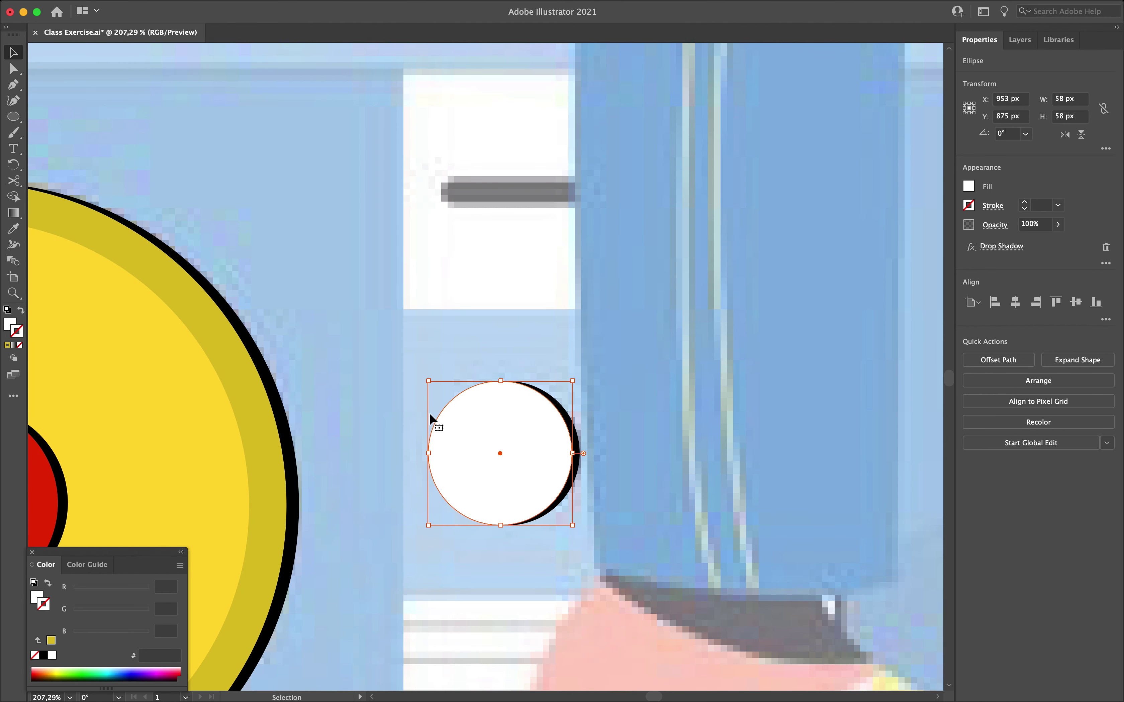
left_click_drag(428, 381, 451, 401)
left_click_drag(502, 431, 504, 420)
Step: Fill the centre panel button with the dark blue sampled from the same button in the color reference
scroll(503, 420, "down", 6)
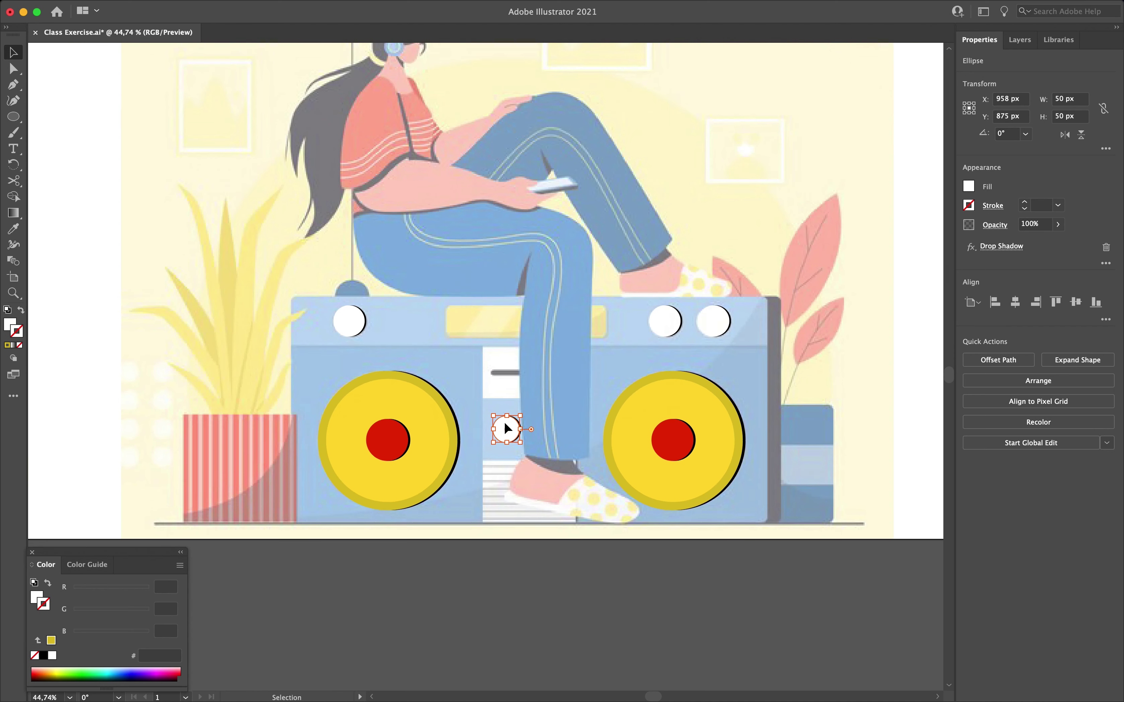
scroll(510, 594, "up", 5)
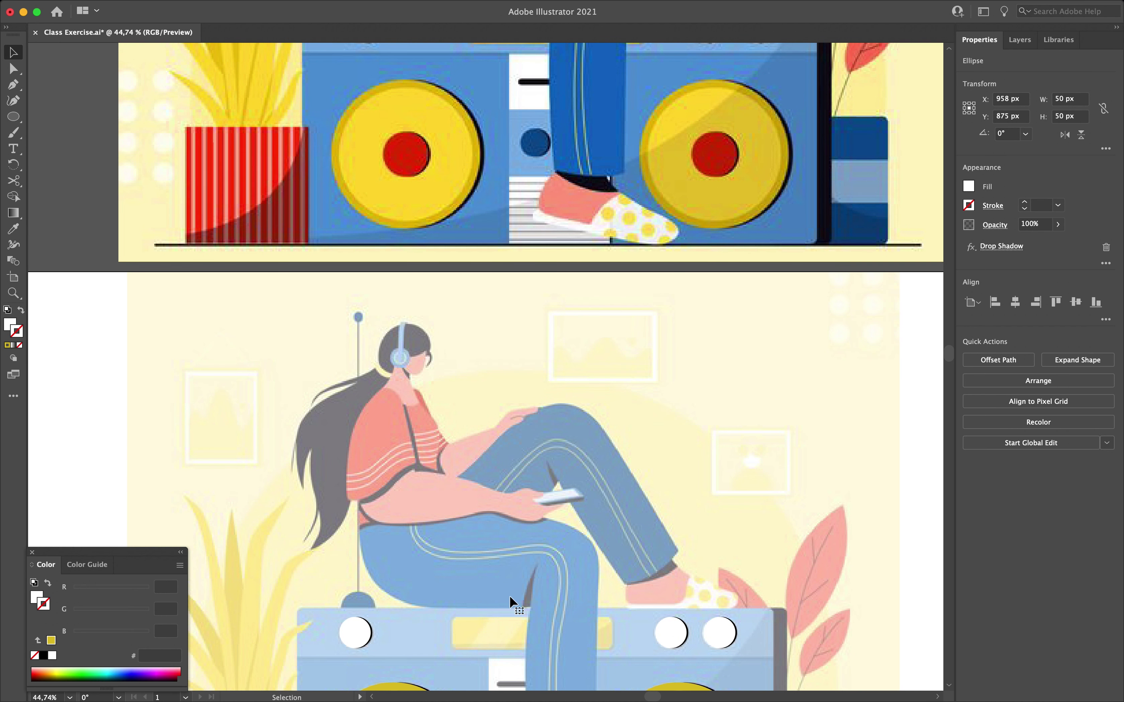
key("i")
left_click(536, 144)
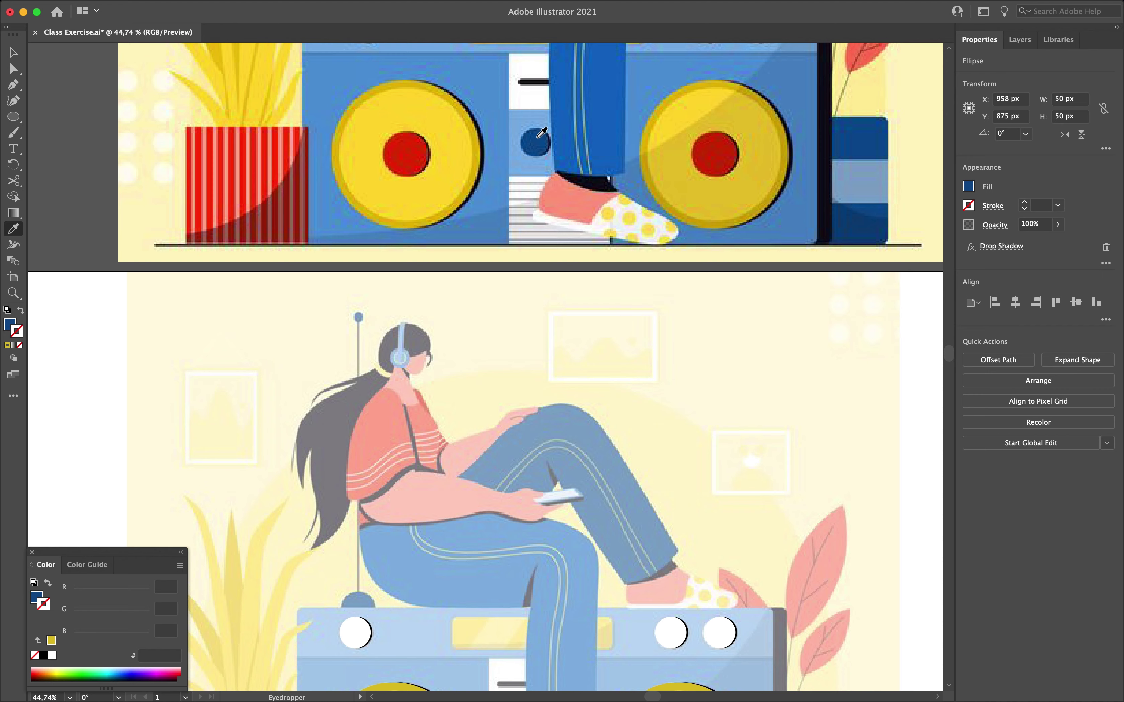
scroll(537, 199, "down", 2)
scroll(537, 200, "down", 5)
key("v")
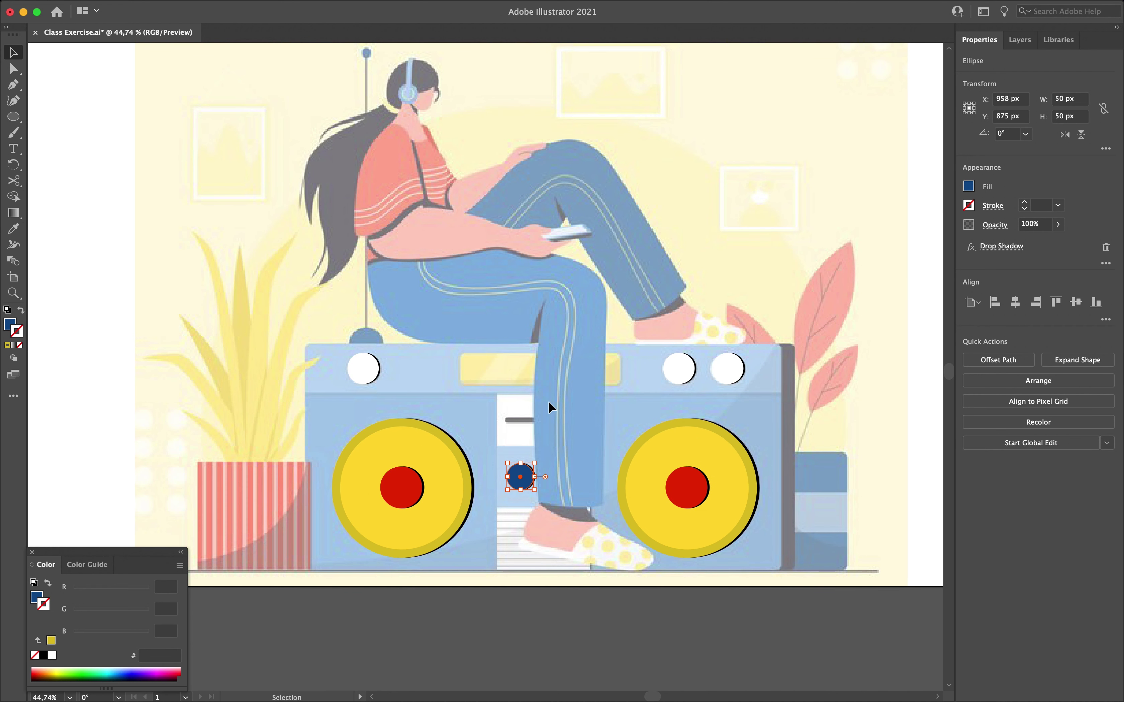
Step: Copy the dark blue centre button horizontally beside the original, to X 1032 px
scroll(534, 464, "up", 5)
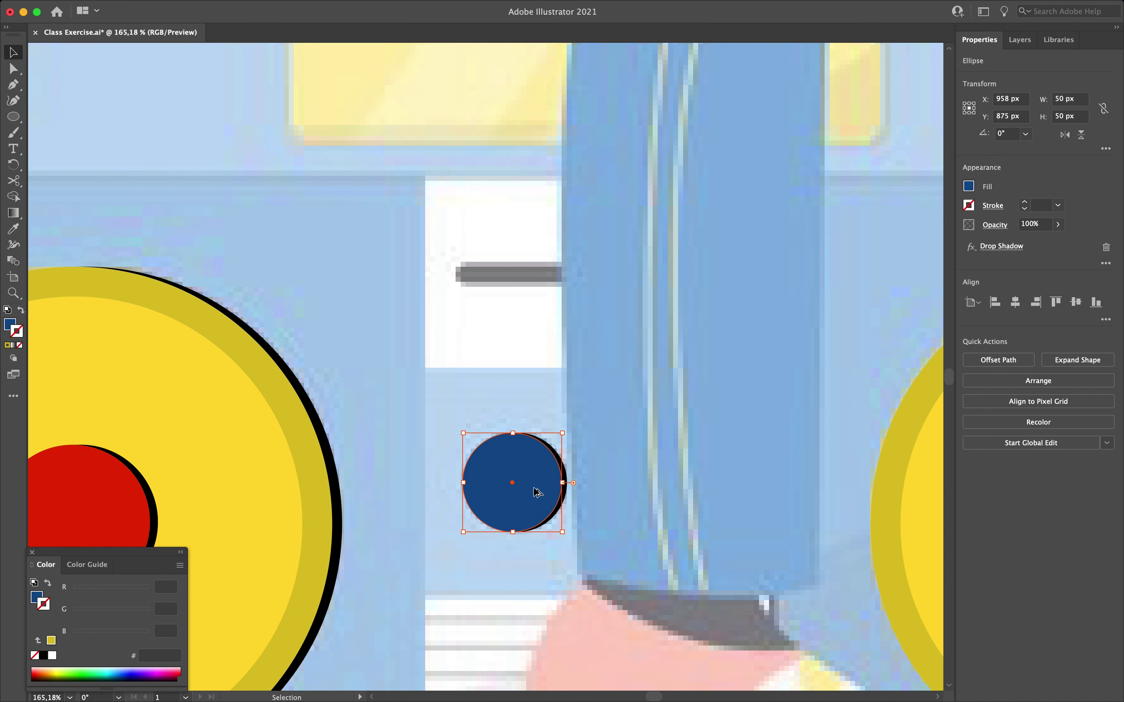
left_click_drag(526, 460, 672, 476)
scroll(672, 477, "down", 5)
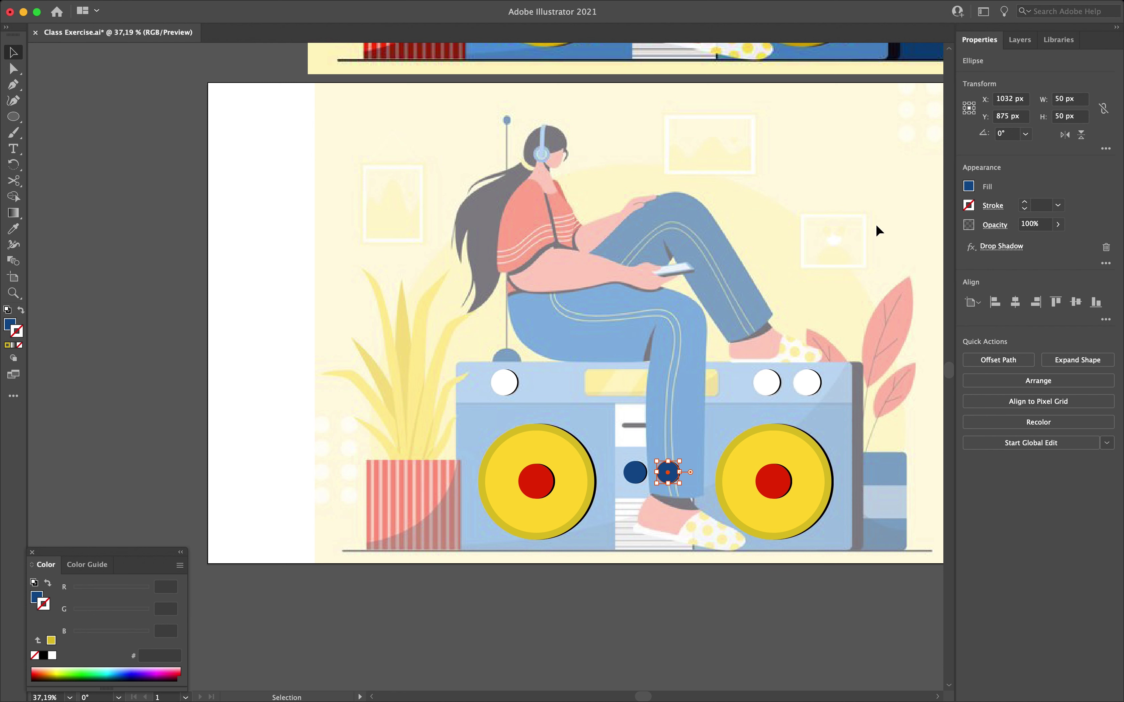
Step: Show the six hidden body paths in the Radio layer to review the radio with its speakers and knobs
left_click(1020, 40)
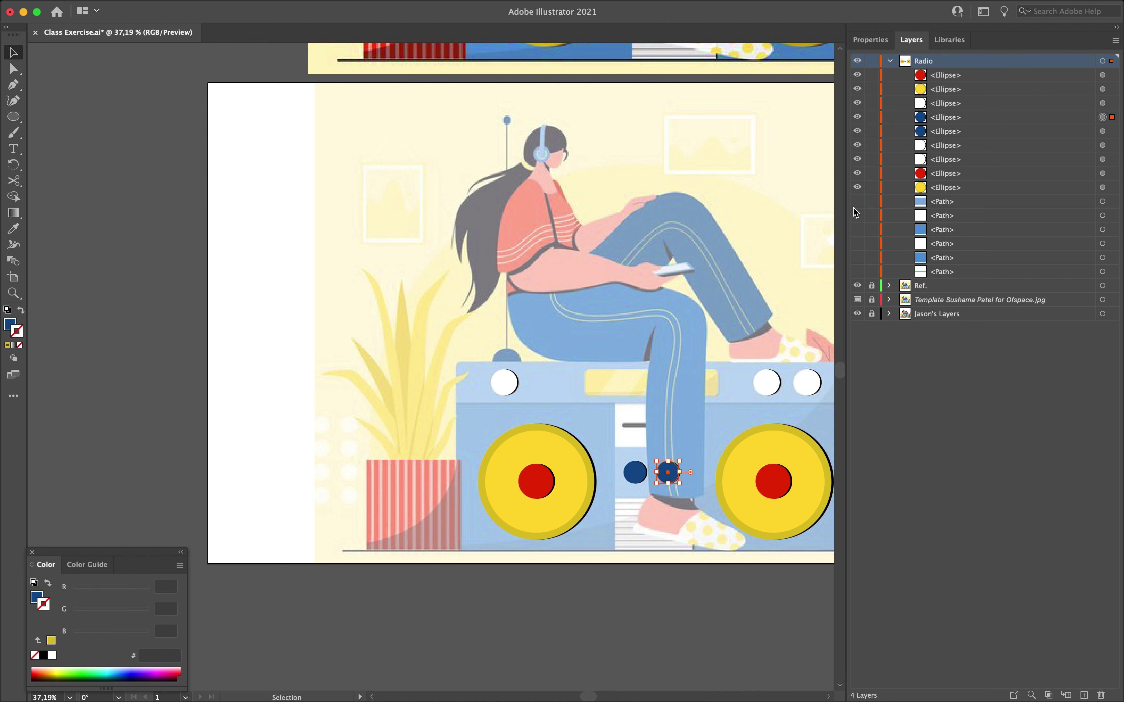
left_click_drag(858, 205, 858, 273)
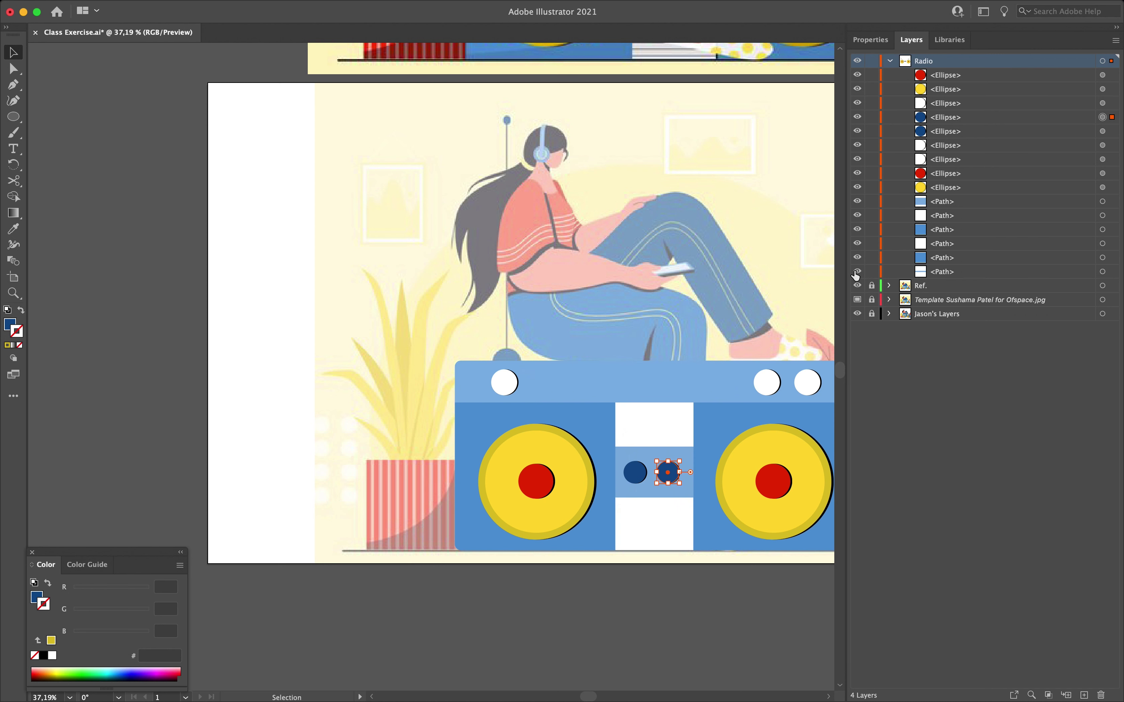
scroll(494, 432, "right", 5)
scroll(493, 432, "down", 2)
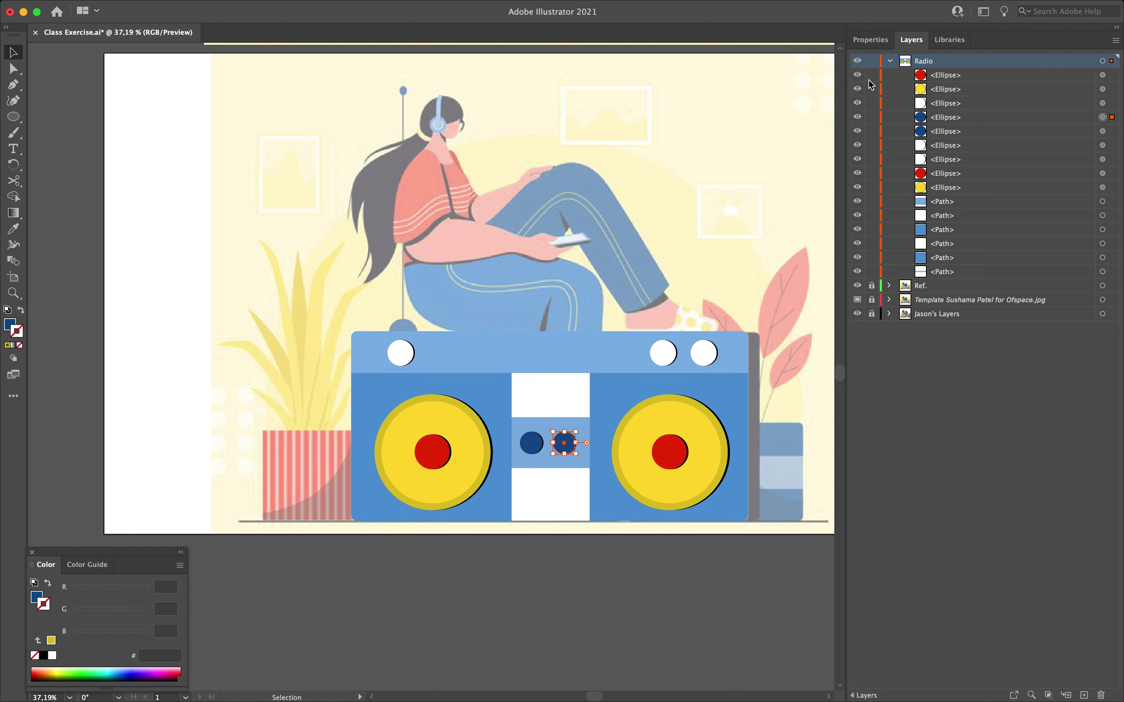
Step: Hide every ellipse and path inside the Radio layer so the template's radio can be traced
left_click_drag(857, 271, 857, 75)
scroll(527, 398, "up", 5)
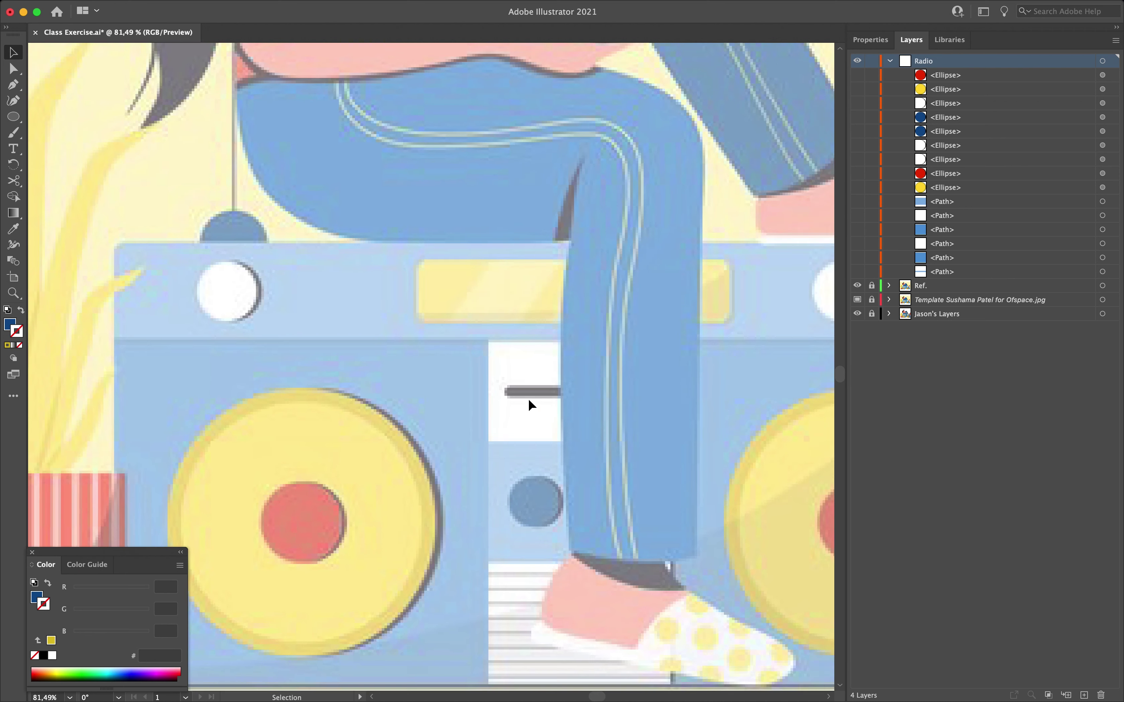
scroll(528, 400, "up", 1)
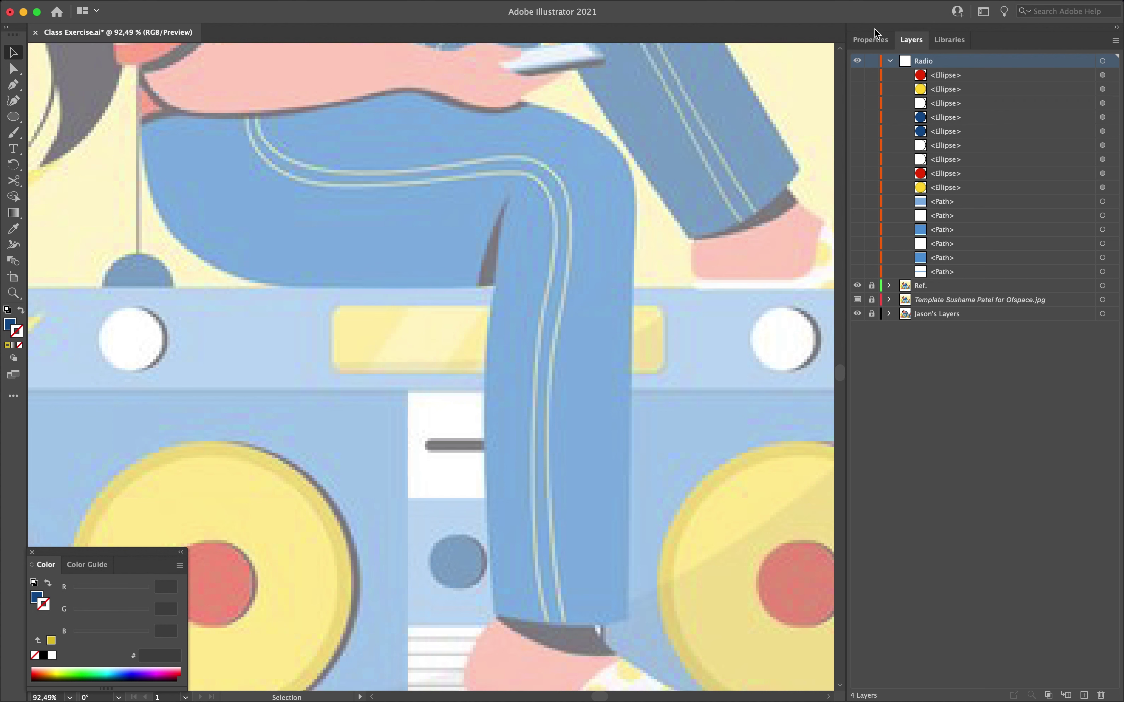
left_click(876, 41)
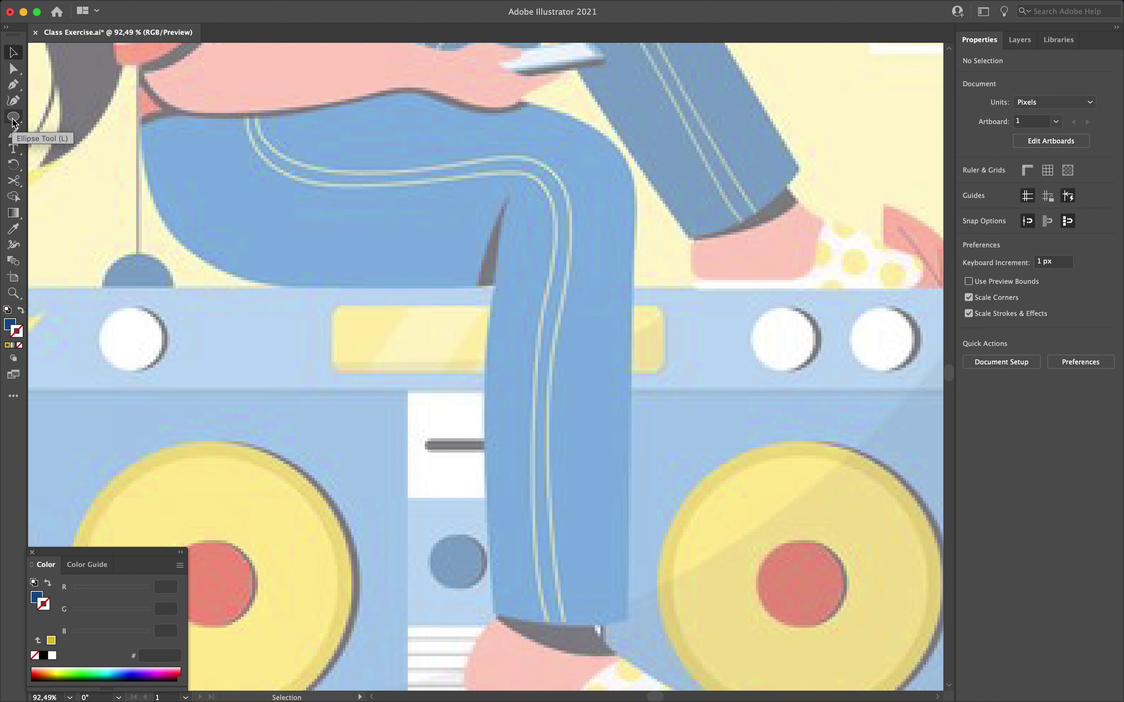
Step: Sample the light yellow of the radio's display from the color reference as the fill for new shapes
scroll(166, 131, "up", 15)
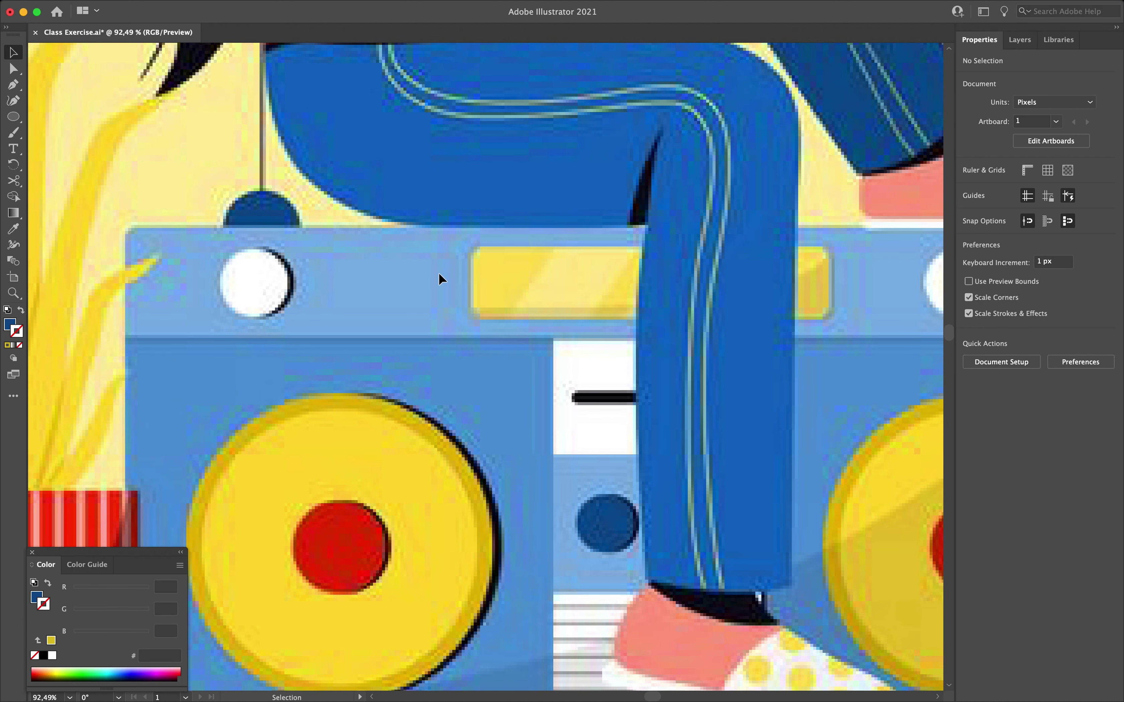
key("i")
left_click(498, 268)
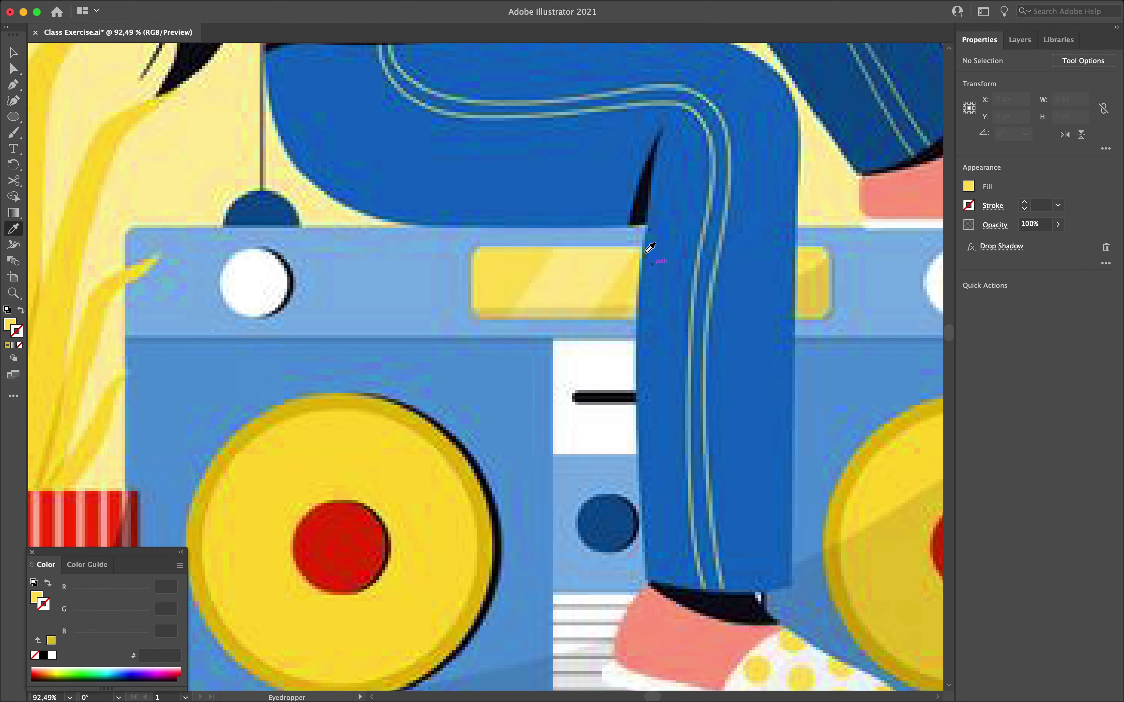
scroll(552, 333, "down", 15)
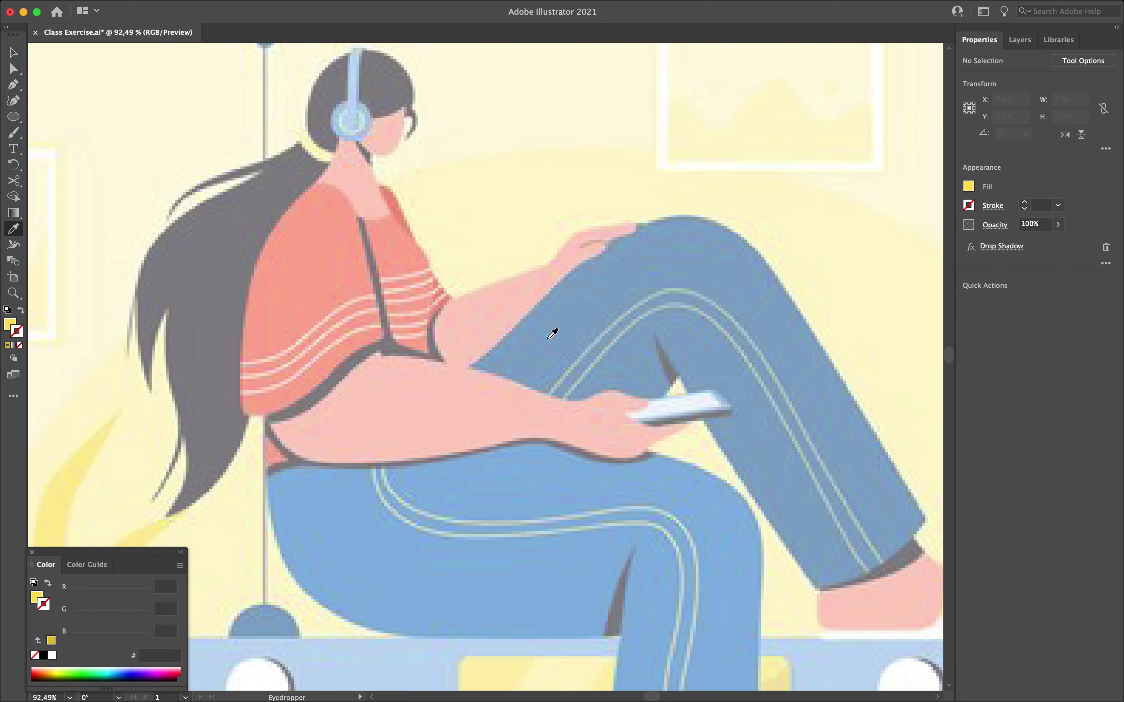
scroll(551, 332, "down", 10)
Step: Draw a 304 by 62 px rectangle with slightly rounded corners over the template radio's yellow display
left_click_drag(17, 123, 85, 117)
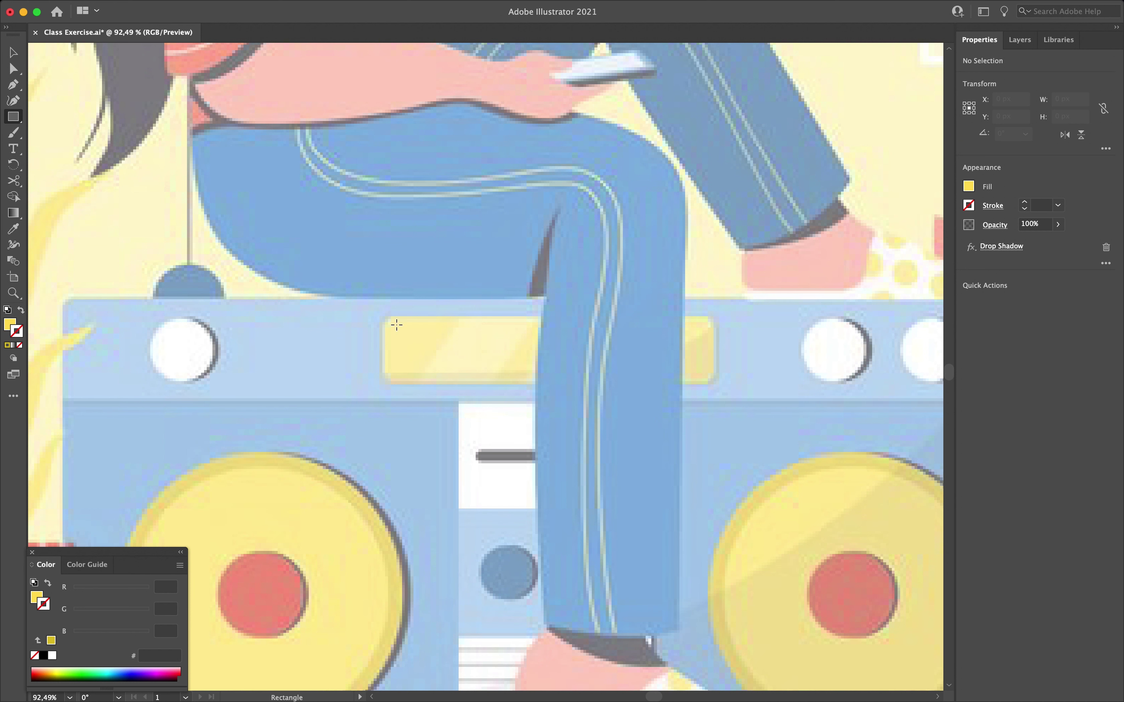
left_click_drag(381, 315, 718, 385)
mouse_move(708, 325)
left_mouse_down()
mouse_move(676, 333)
mouse_move(706, 332)
left_mouse_up()
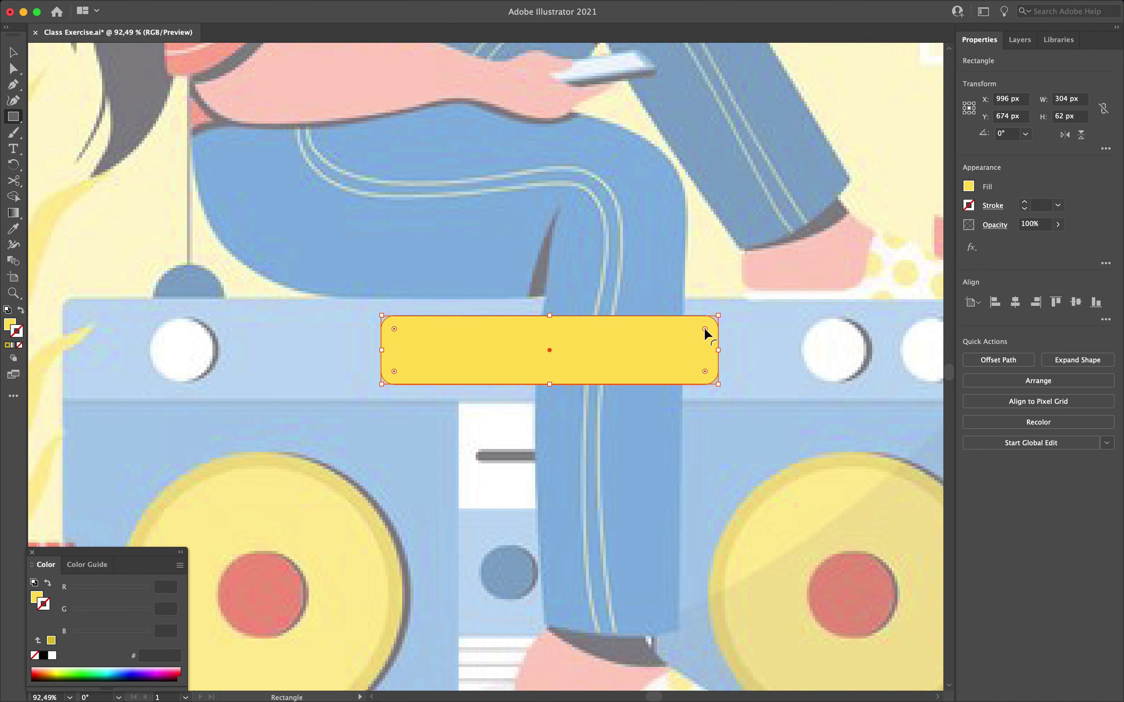
key("v")
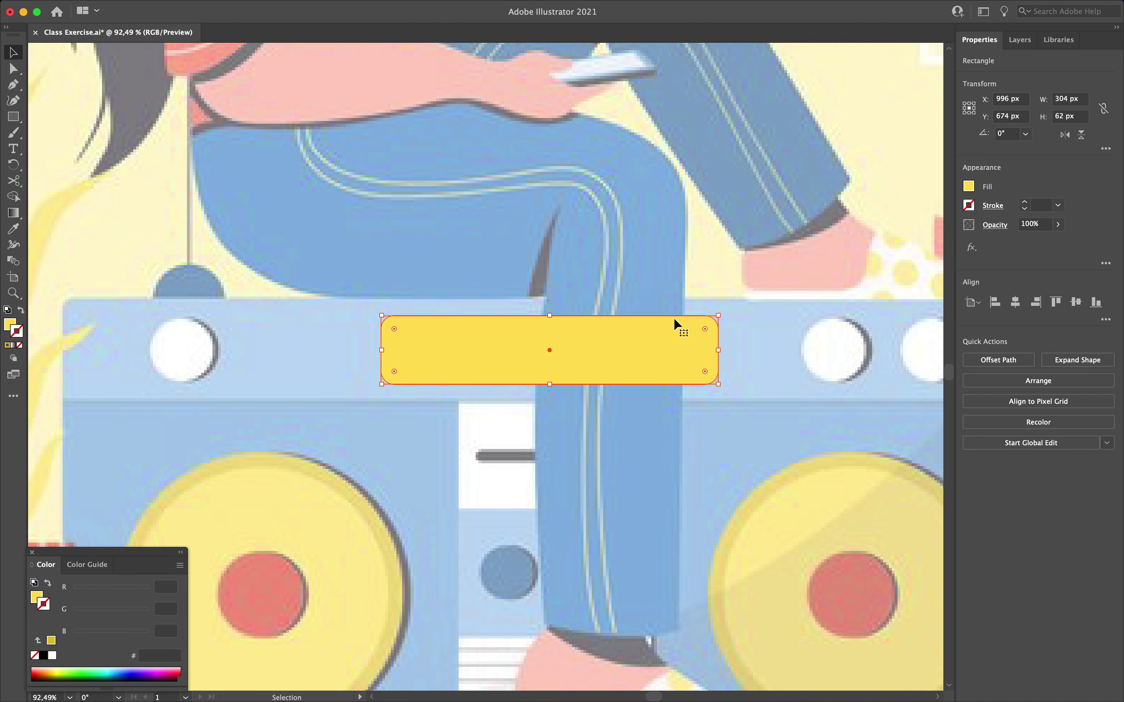
scroll(674, 316, "up", 4)
scroll(673, 316, "right", 2)
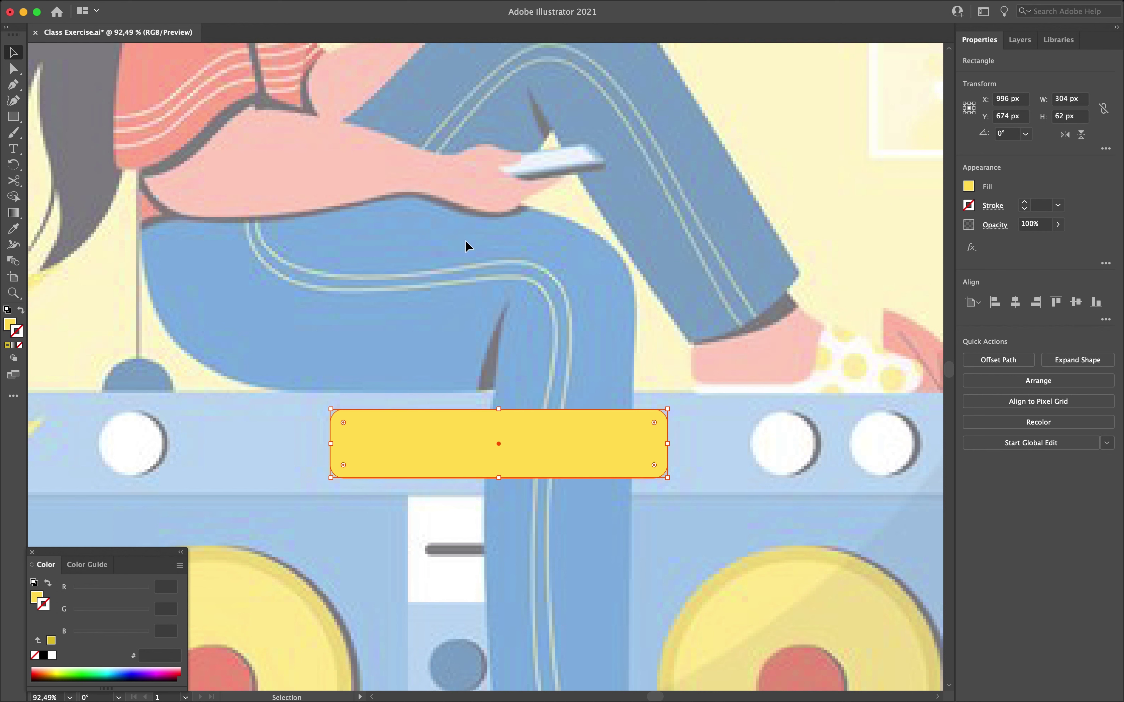
left_click(505, 330)
left_click(537, 446)
scroll(565, 439, "up", 5)
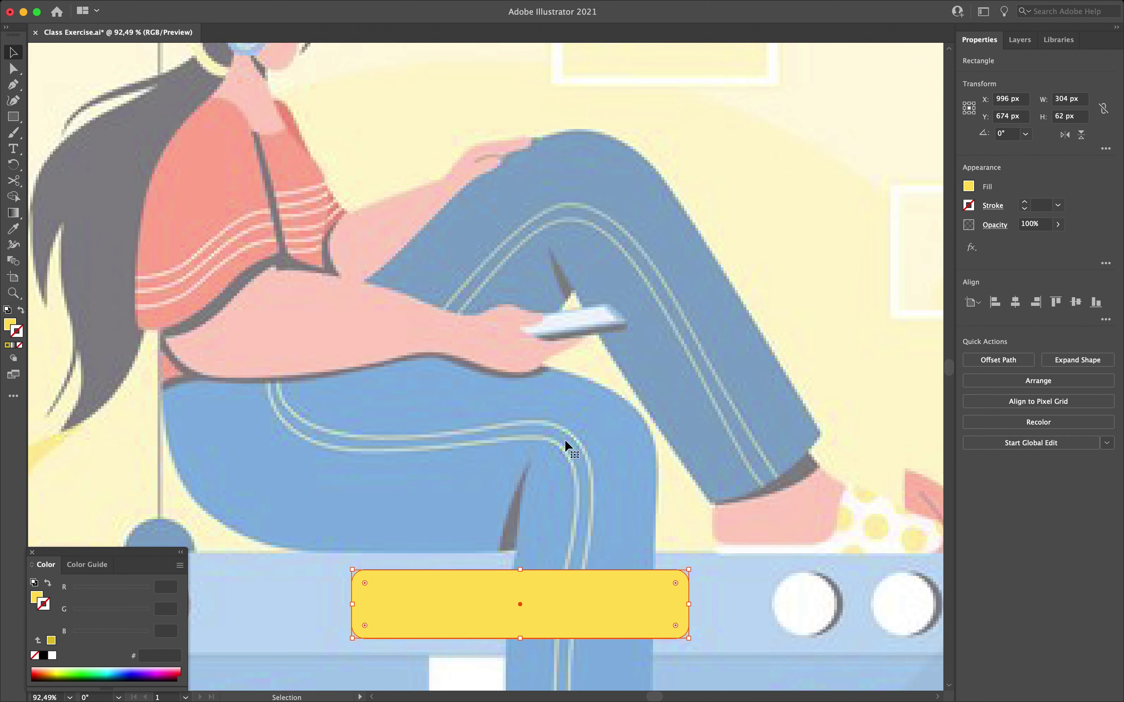
scroll(564, 439, "down", 15)
scroll(565, 438, "up", 6)
double_click(432, 287)
scroll(462, 364, "up", 9)
scroll(462, 364, "down", 5)
scroll(462, 367, "down", 2)
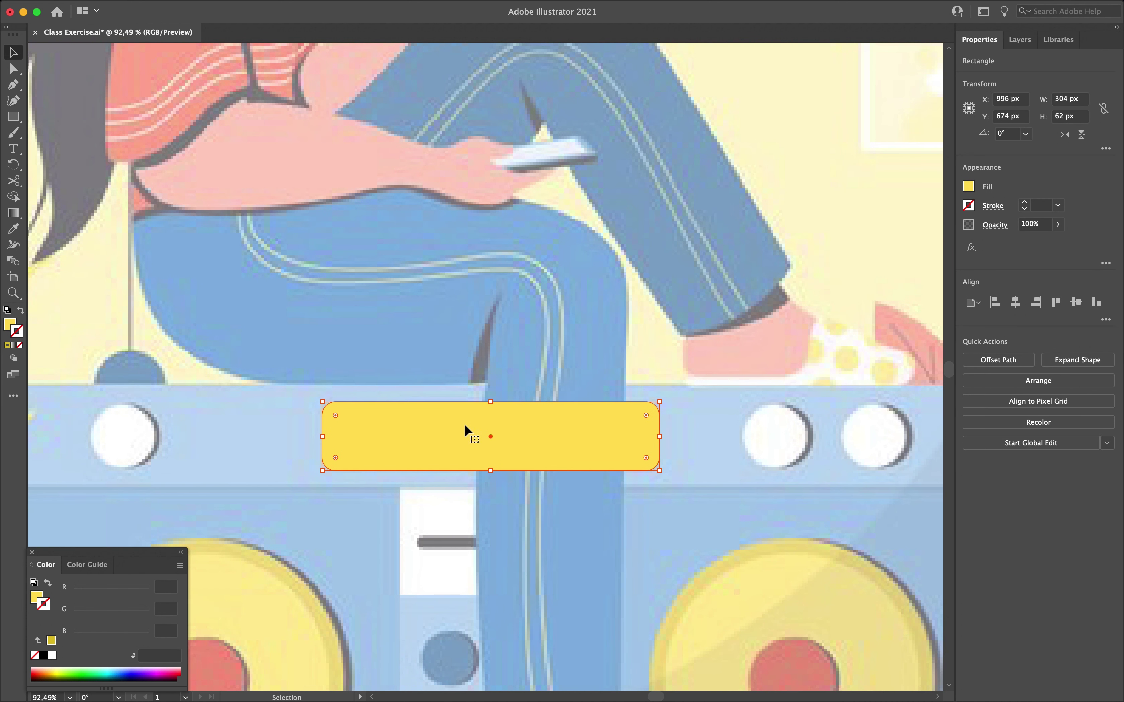
scroll(455, 451, "up", 1)
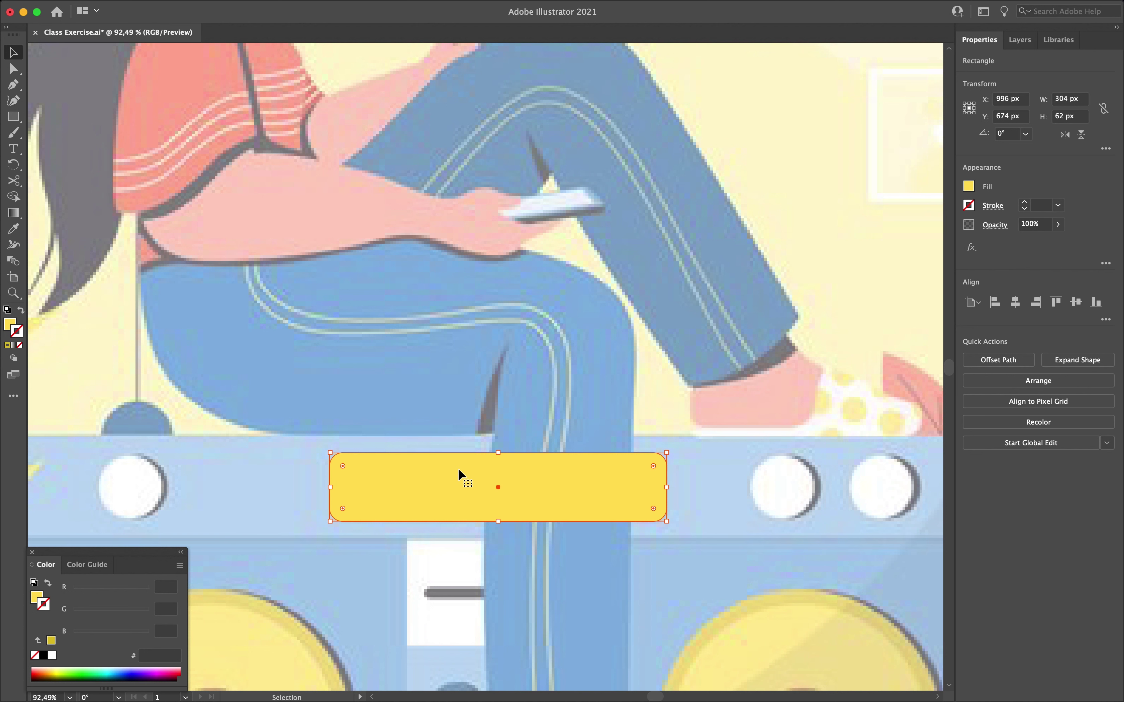
Step: Stack three copies of the yellow display rectangle vertically above the original, the topmost at Y 375 px, and clear the selection
left_click_drag(461, 474, 460, 171)
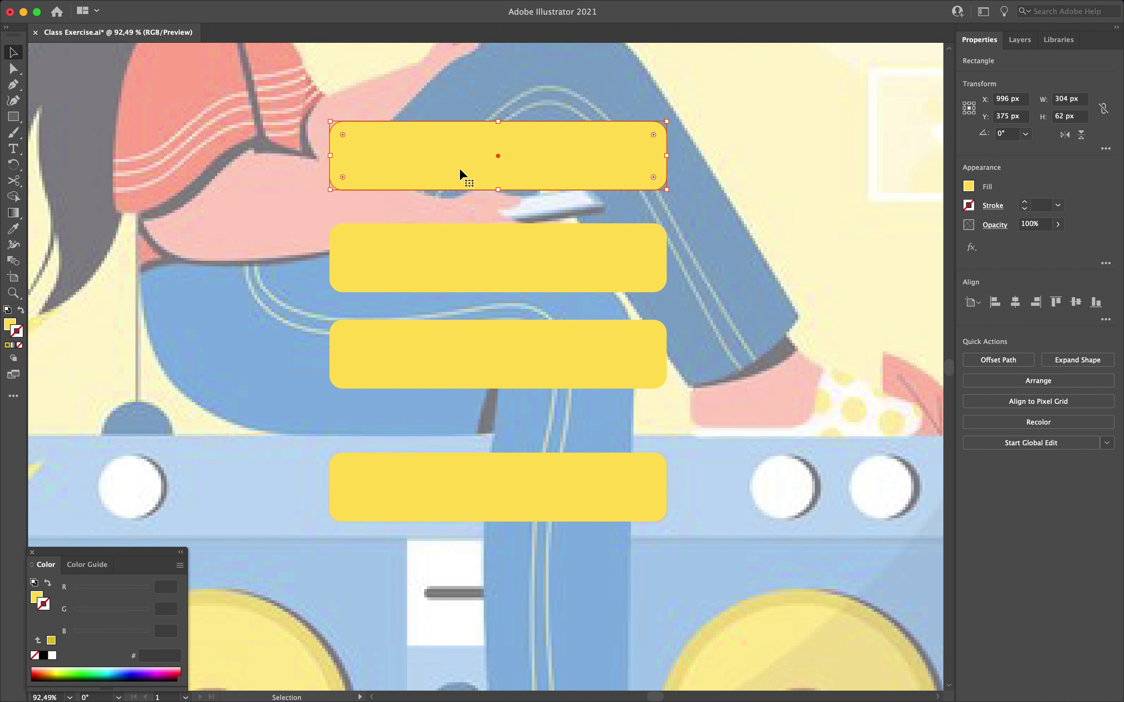
left_click(446, 486)
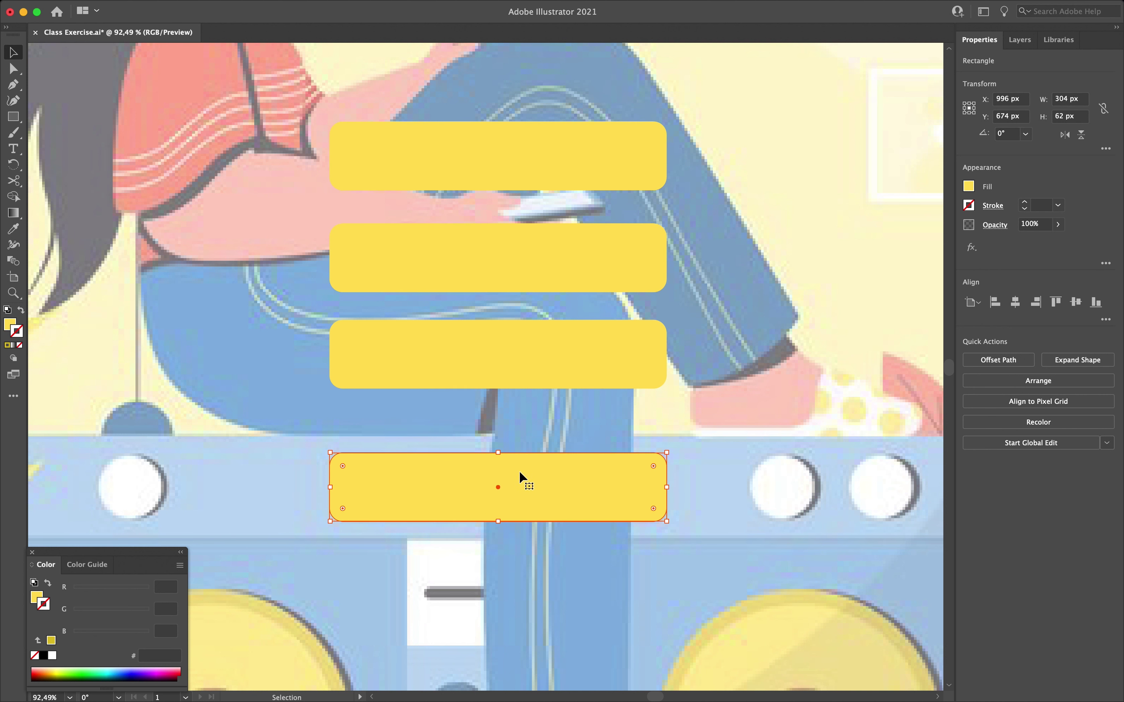
left_click(718, 331)
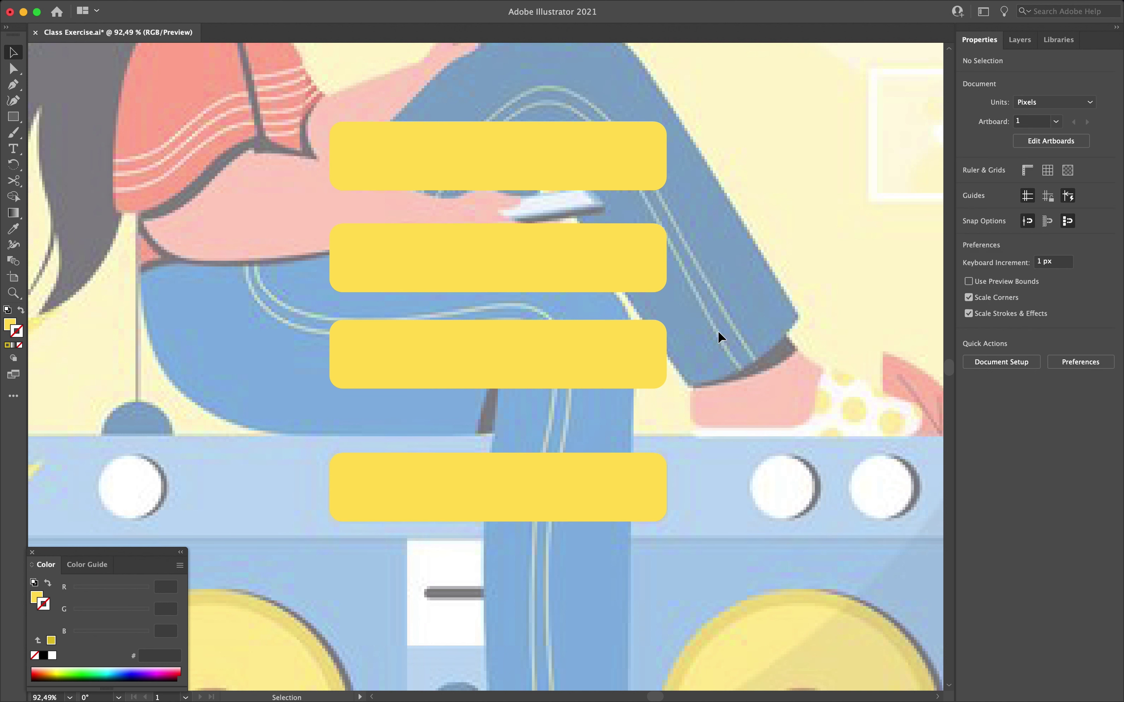
Step: Give the two middle yellow rectangles a 1 pt black stroke and overlap the upper one on the lower at X 979.5, Y 542.5 px
left_click_drag(705, 234, 564, 392)
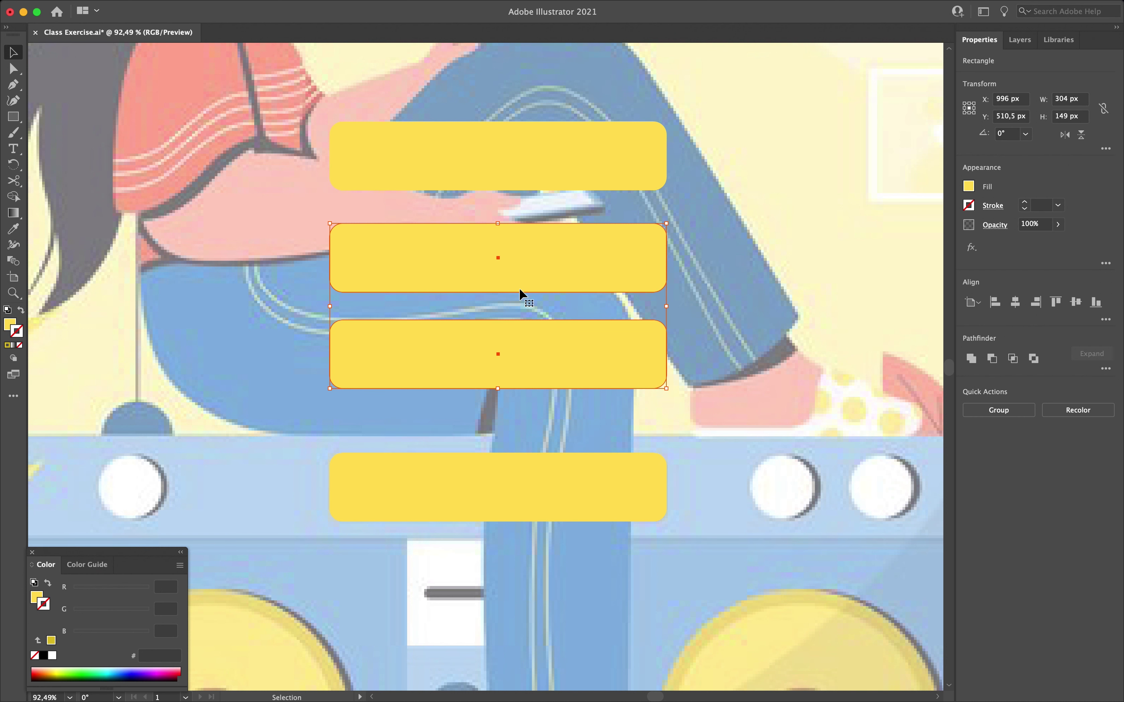
left_click(970, 206)
left_click(852, 254)
left_click(731, 235)
left_click_drag(585, 250, 568, 333)
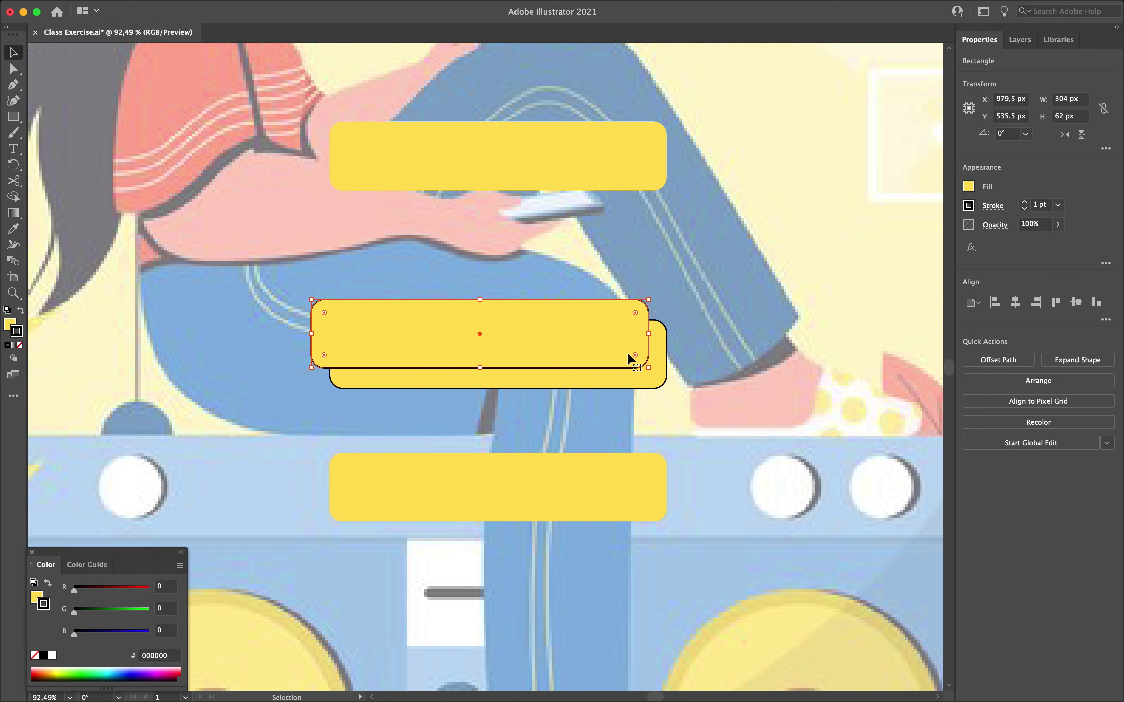
left_click_drag(610, 334, 605, 342)
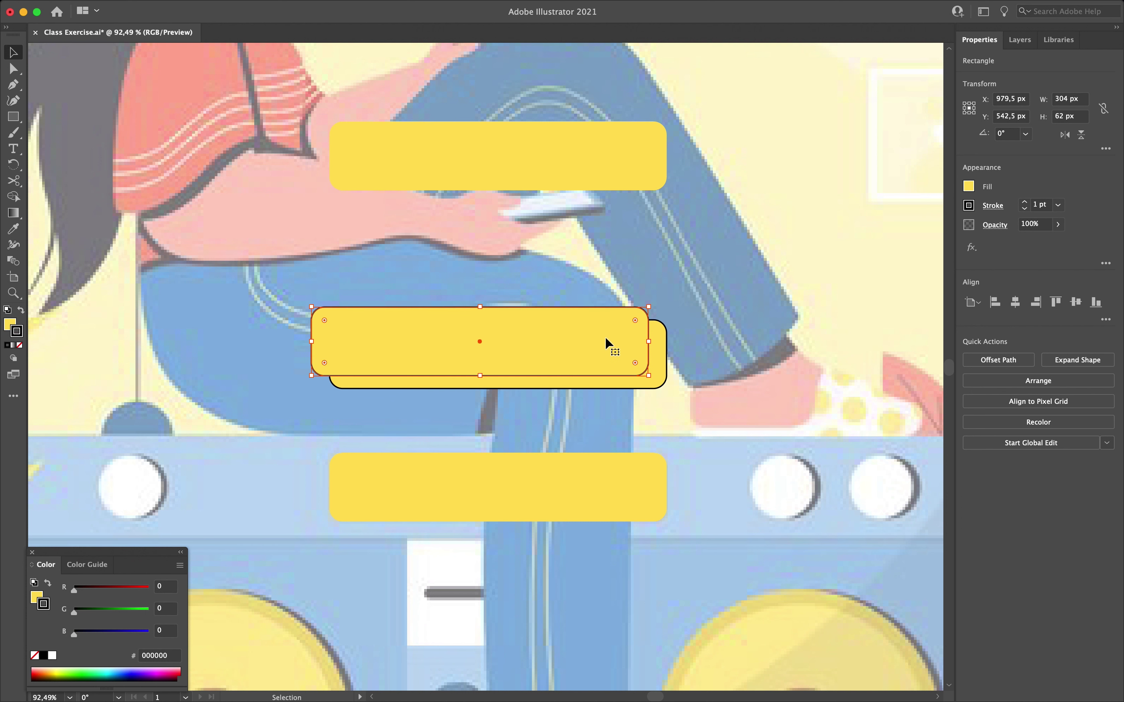
Step: Select both overlapping outlined rectangles and subtract the front one from the back one with Minus Front
left_click_drag(288, 294, 425, 400)
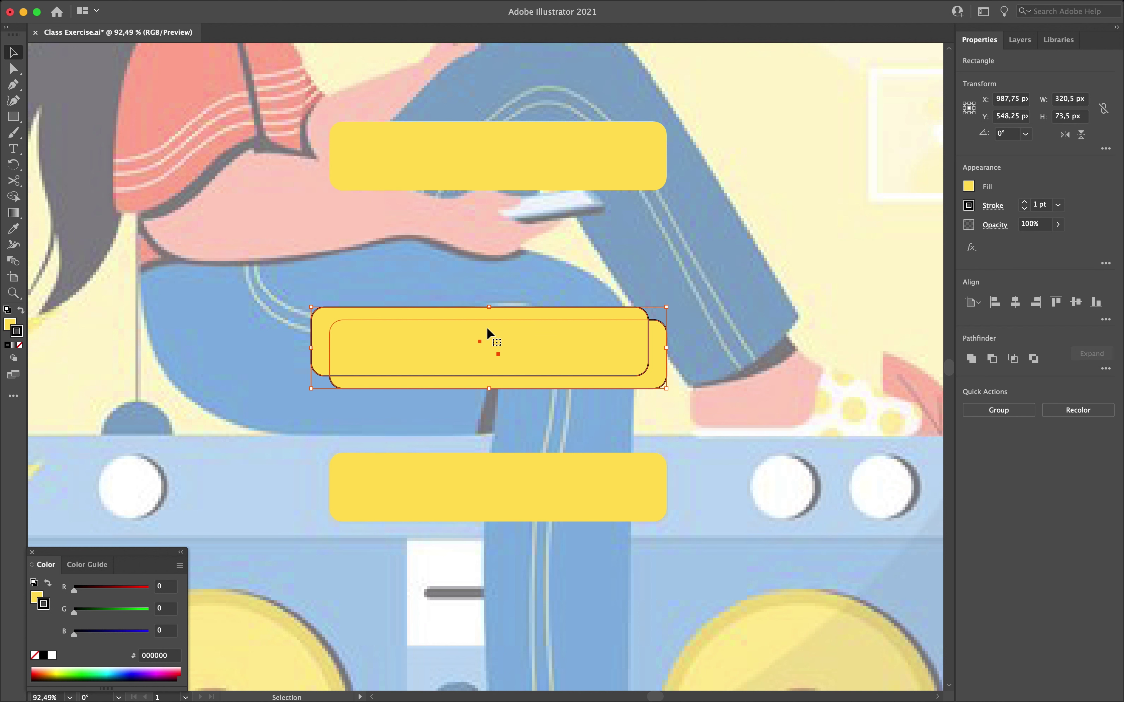
left_click(972, 360)
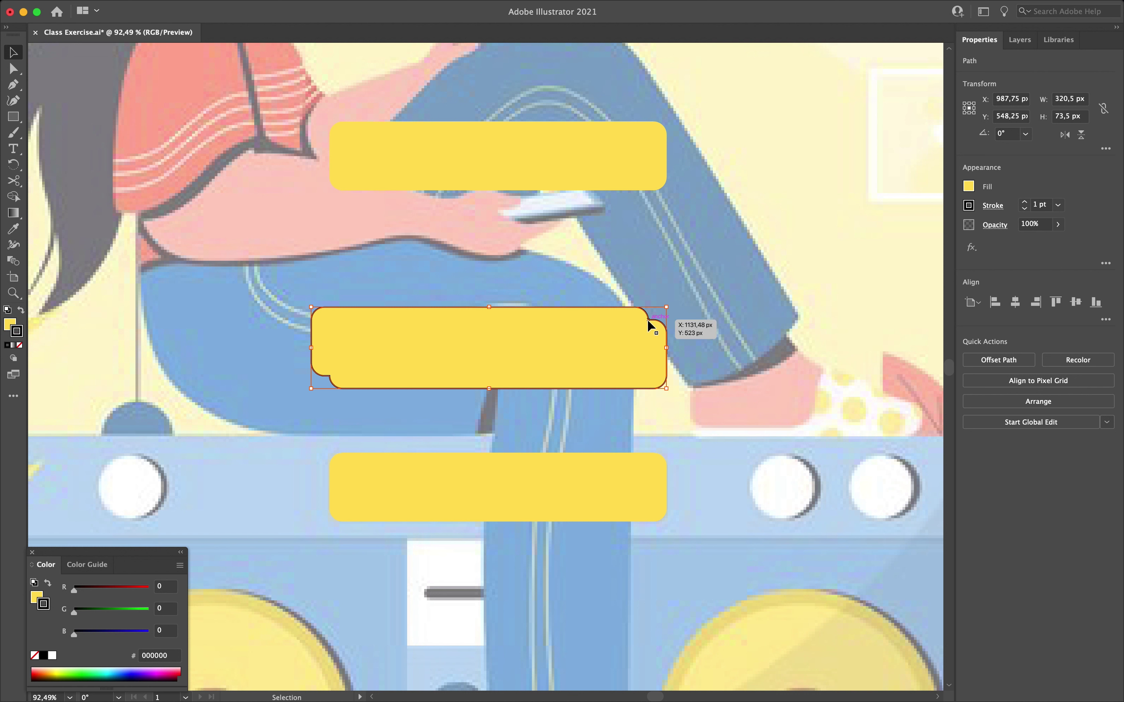
key("super+z")
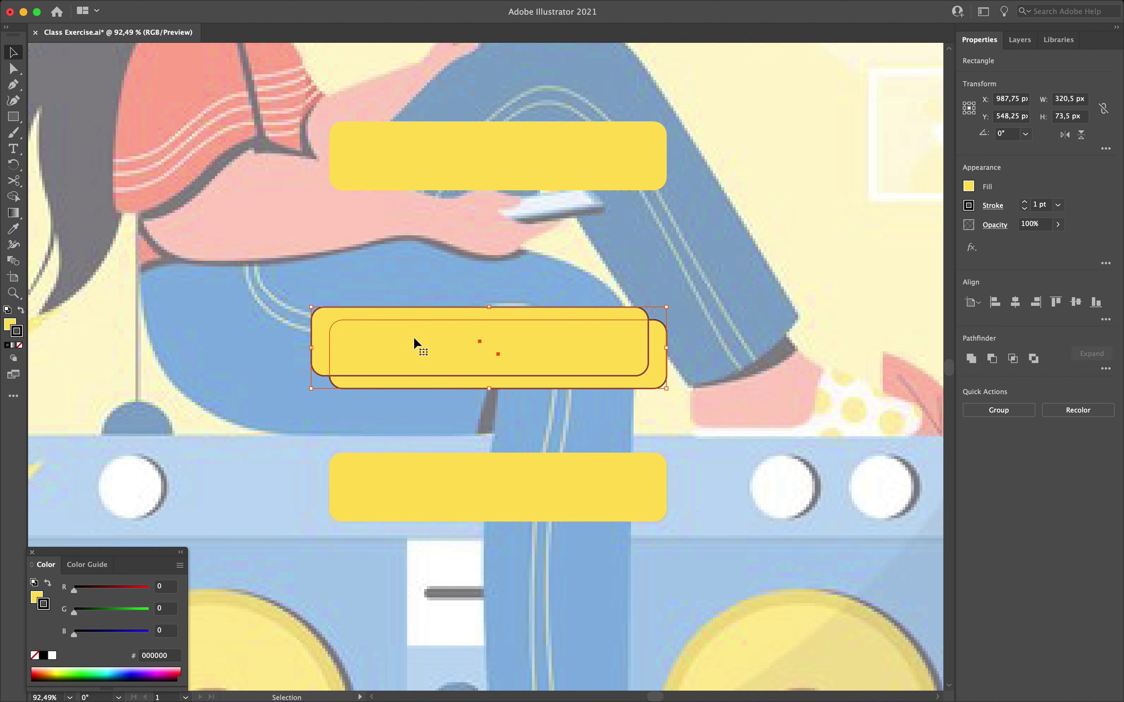
left_click(993, 359)
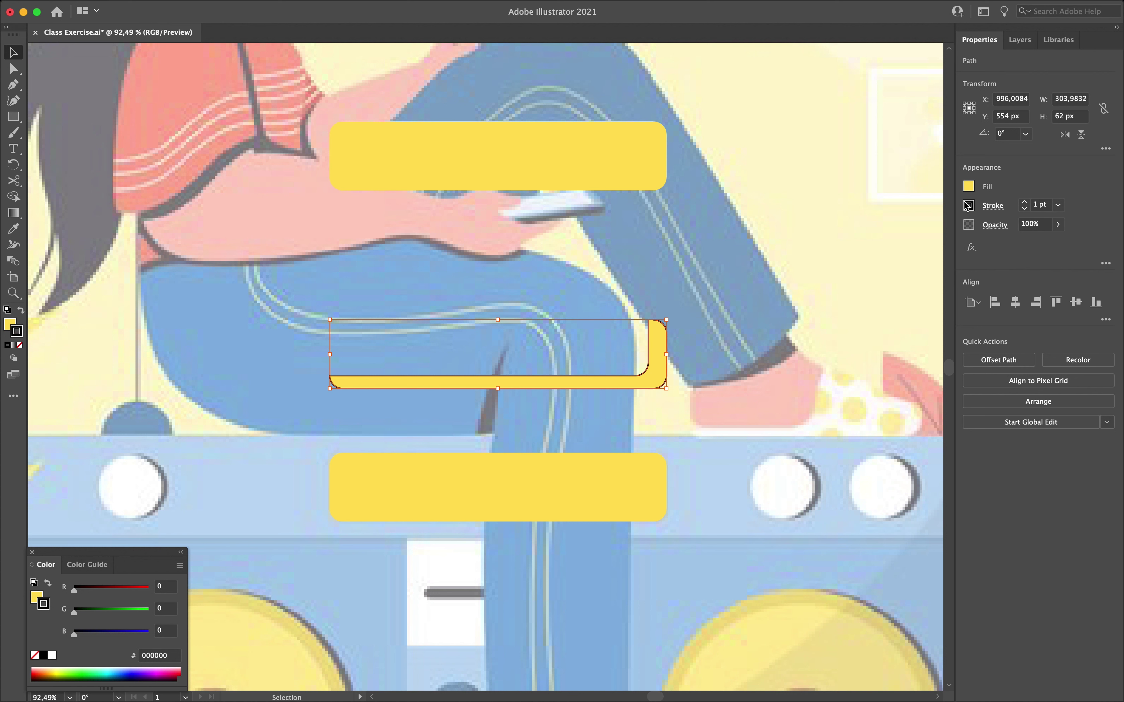
Step: Fill the remaining L-shaped piece with black and remove its stroke
left_click(968, 186)
left_click(851, 235)
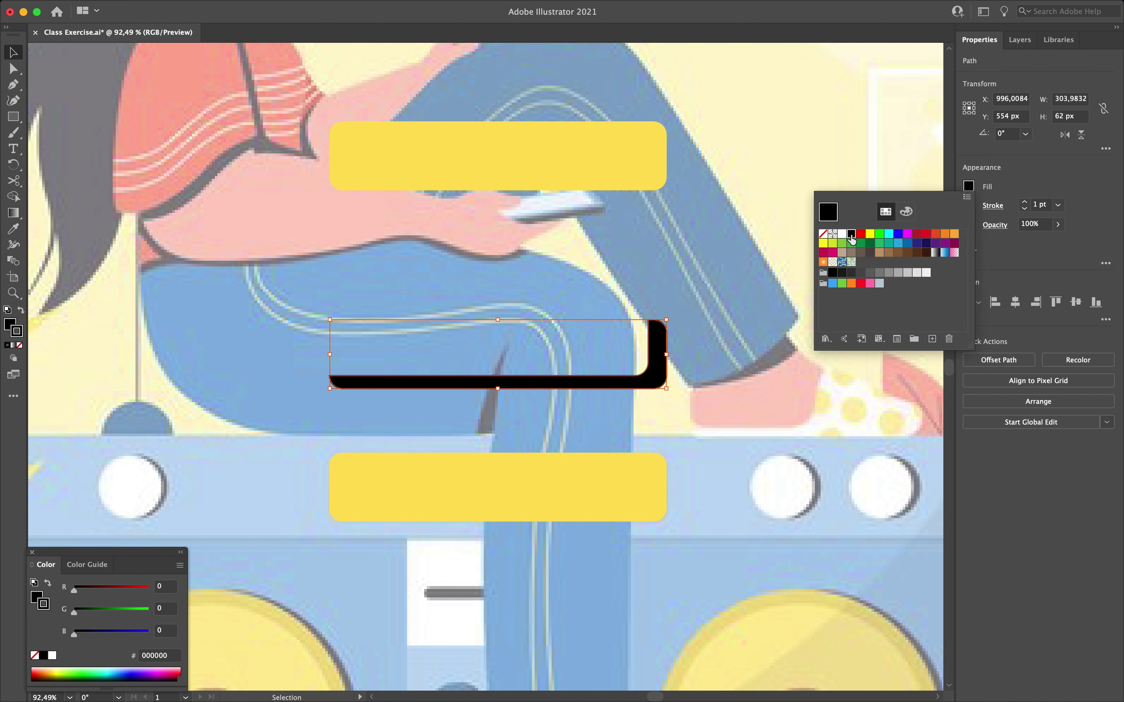
left_click(968, 206)
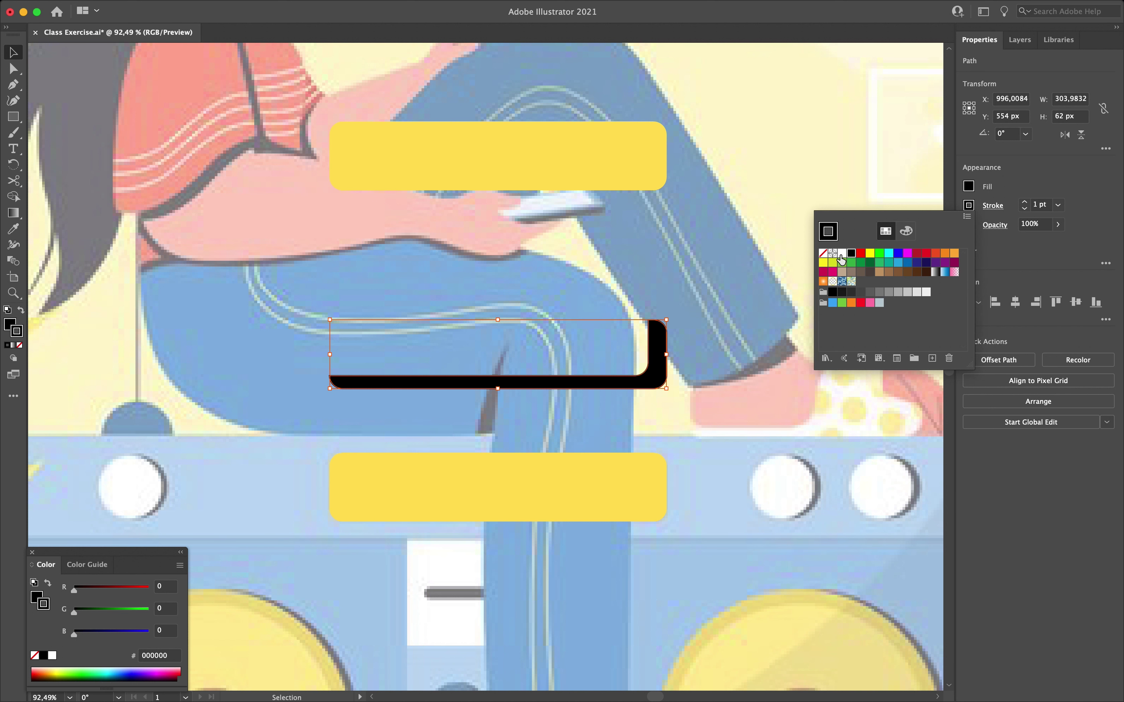
left_click(822, 253)
left_click(1015, 196)
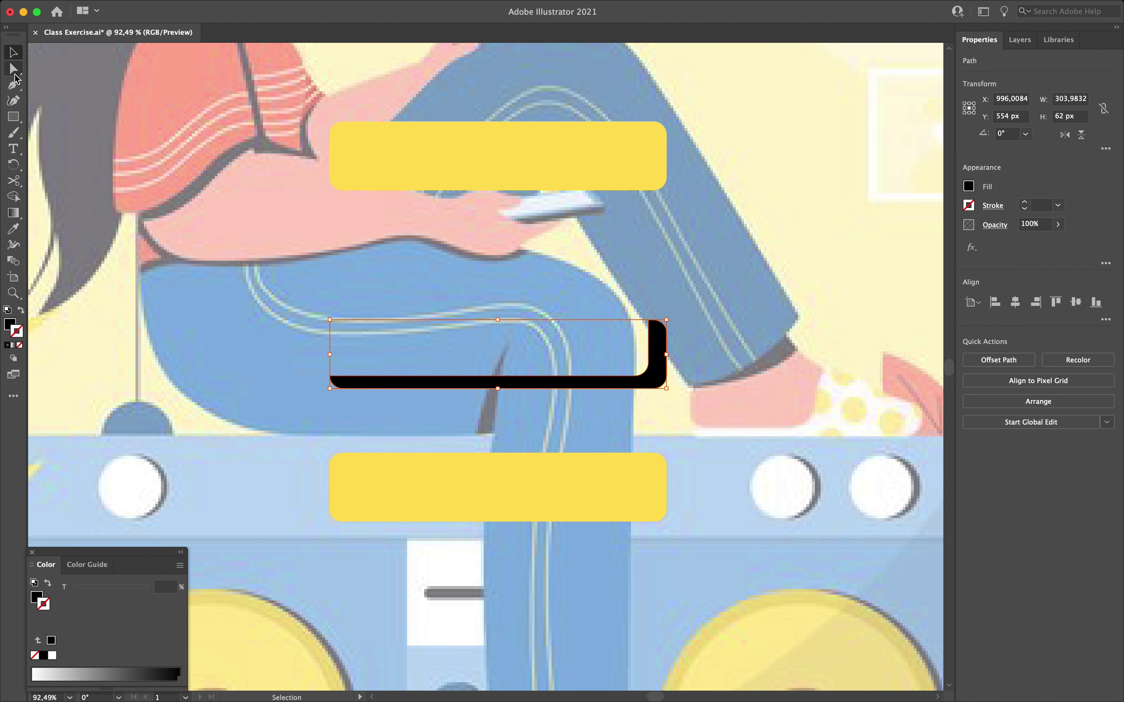
Step: Round the inner corner of the black L-shaped piece to a radius of about 50 px
left_click(15, 71)
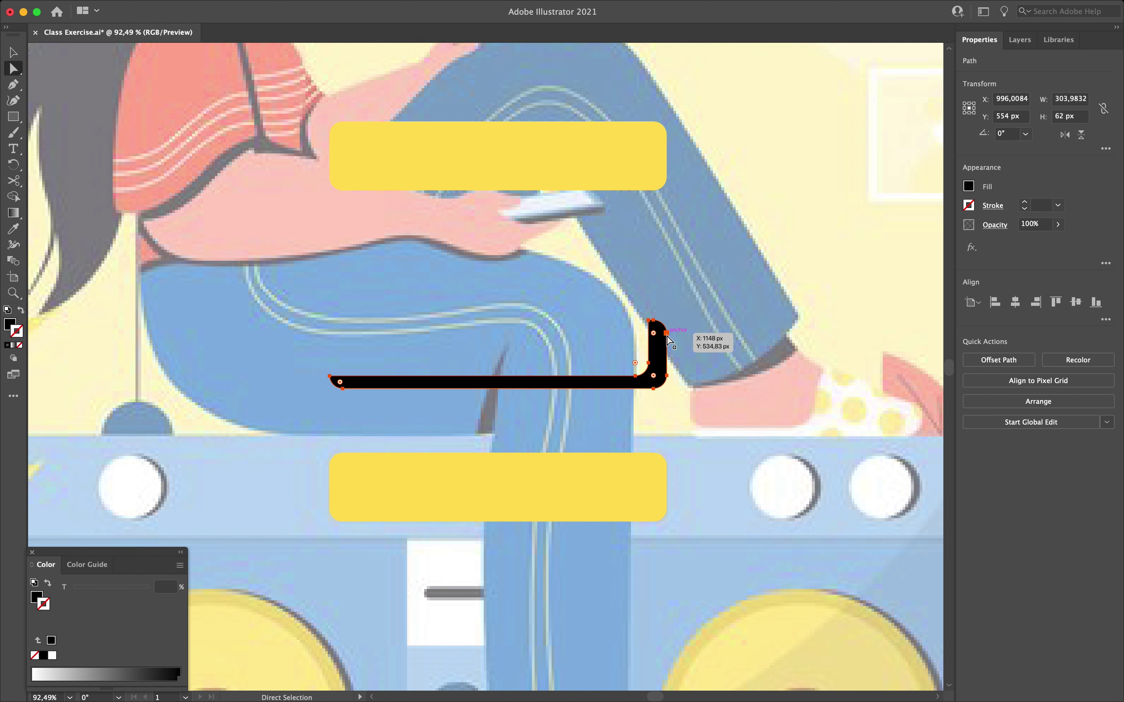
left_click(654, 389)
left_click_drag(655, 391, 645, 420)
key("ctrl+z")
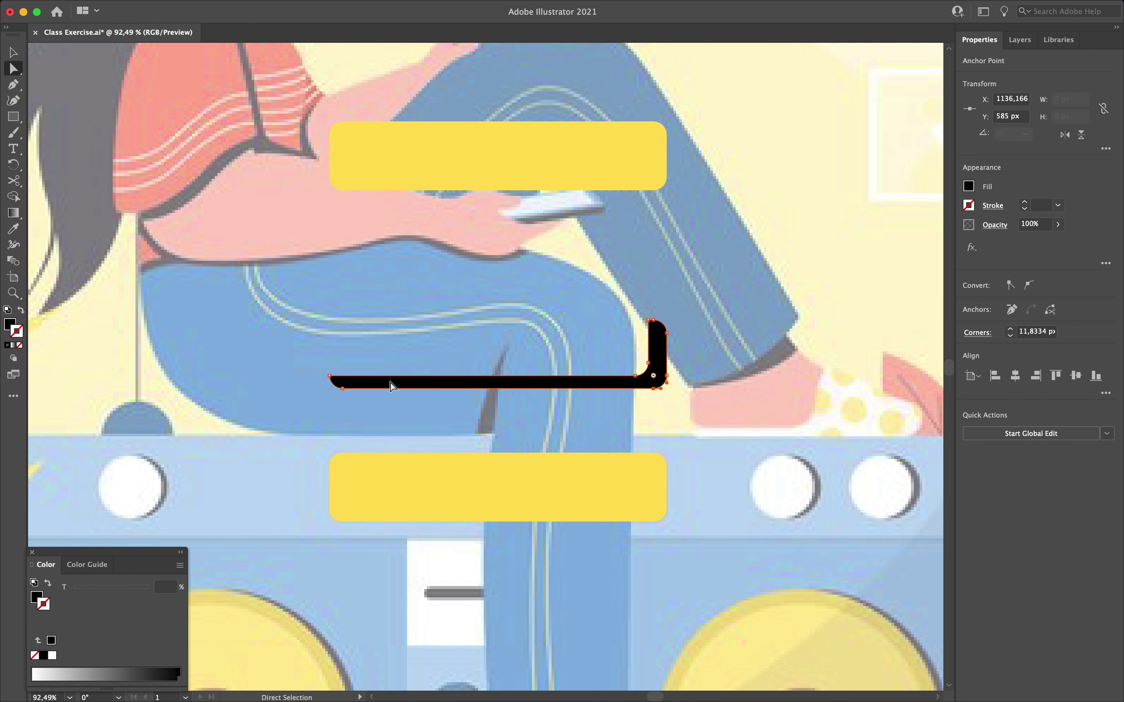
left_click(341, 387)
left_click(332, 380)
scroll(648, 377, "up", 5)
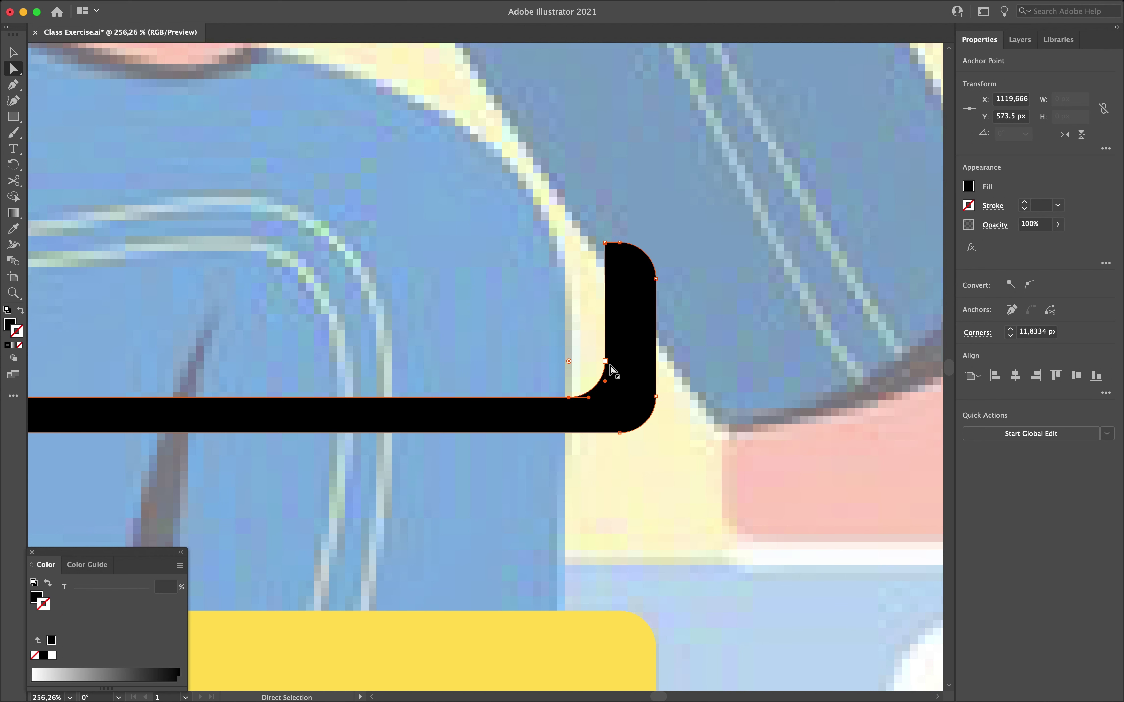
left_click(574, 400)
left_click_drag(574, 399, 610, 365)
key("ctrl+z")
key("ctrl+z")
left_click_drag(568, 362, 370, 194)
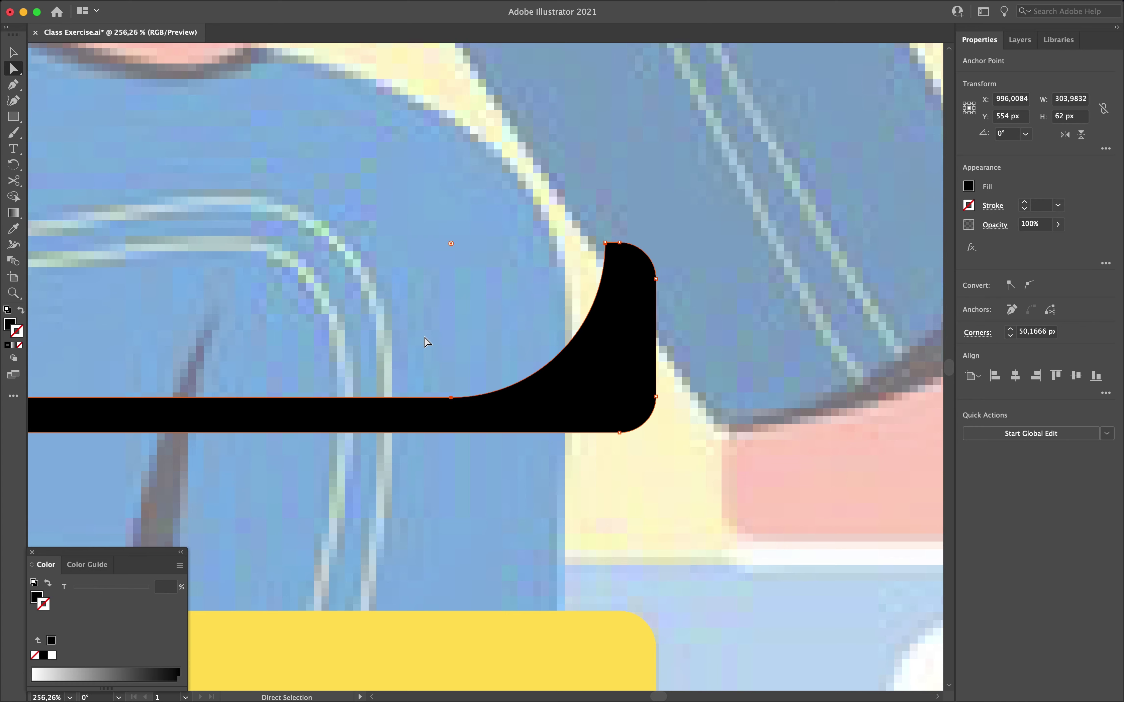
Step: Move the black L-shaped shadow straight down onto the yellow radio display so their outer edges align, and clear the selection
scroll(427, 338, "down", 5)
scroll(429, 344, "left", 3)
scroll(430, 344, "up", 2)
left_click(13, 53)
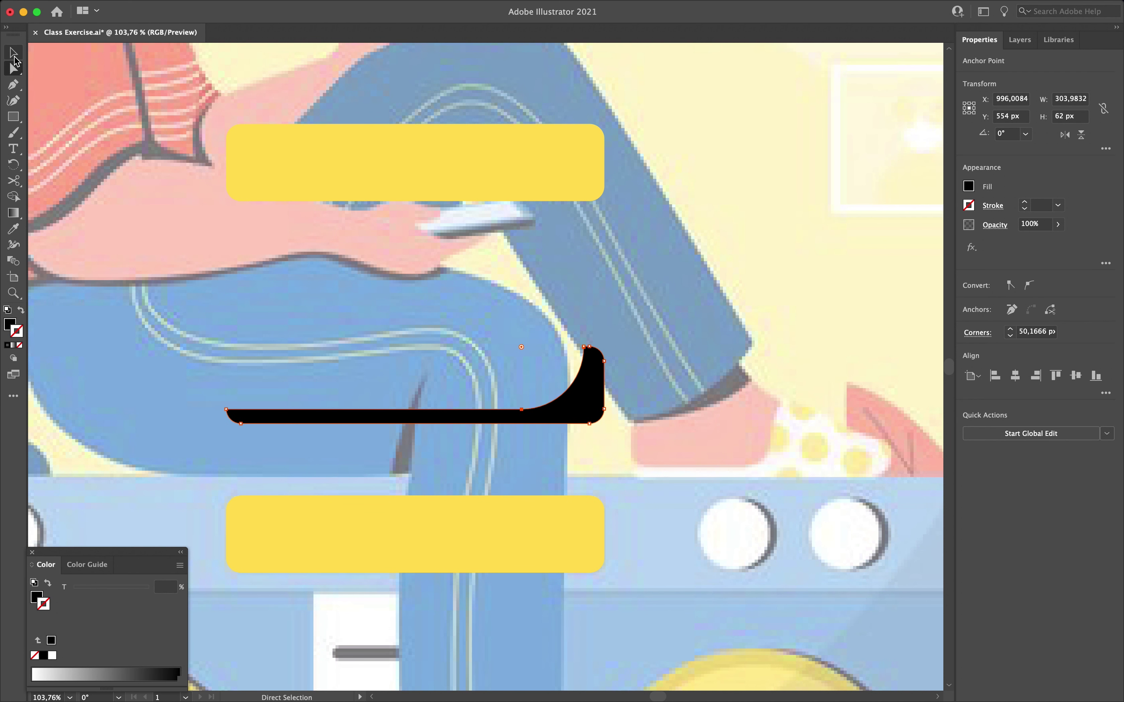
left_click_drag(574, 389, 575, 543)
left_click(519, 375)
scroll(519, 375, "left", 3)
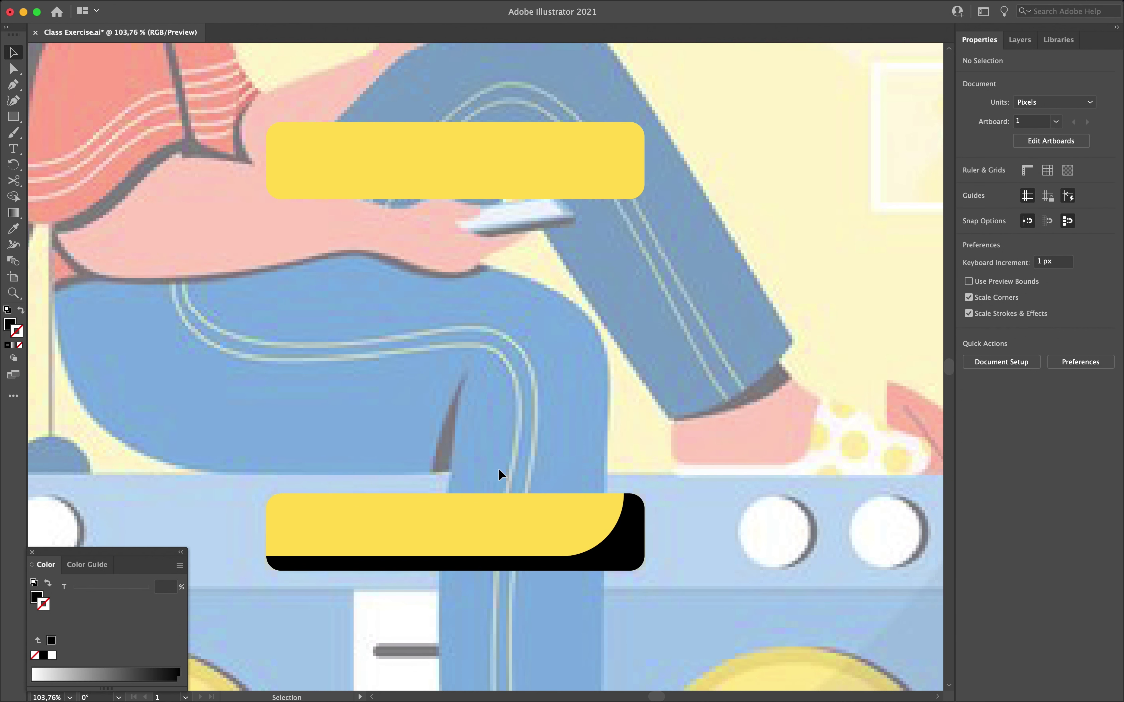
Step: Draw a white strokeless rectangle about 85 by 263 px across the topmost yellow rectangle and rotate it to about 316°
scroll(488, 433, "up", 5)
left_click(451, 320)
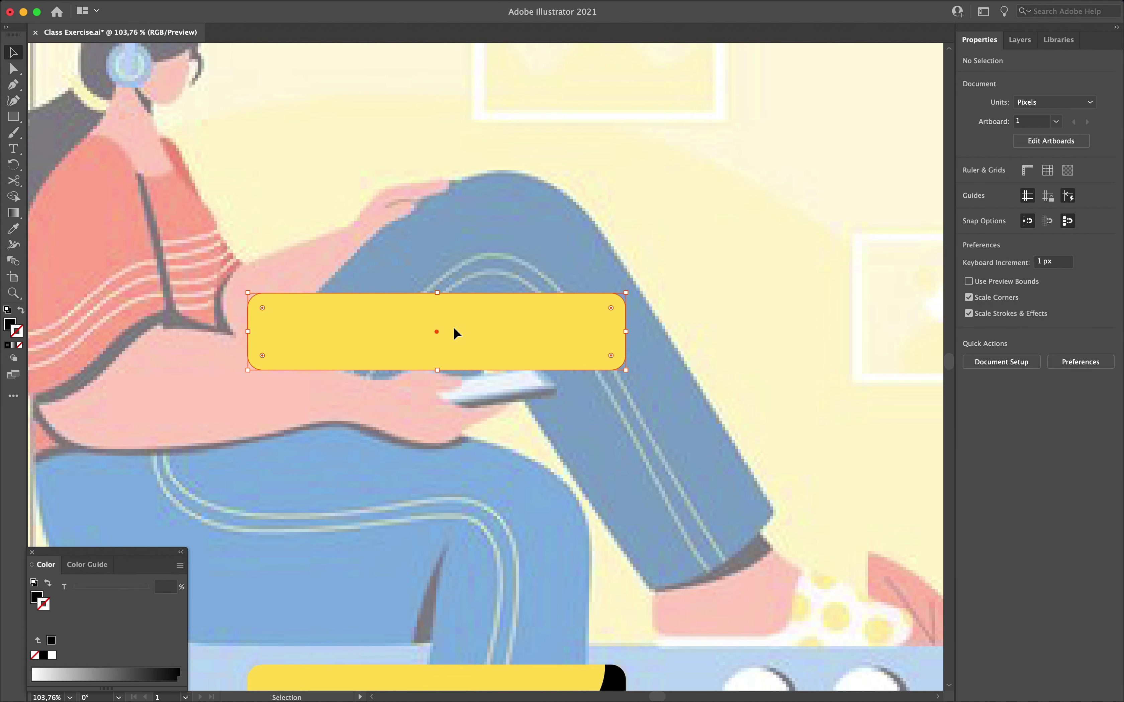
left_click(201, 196)
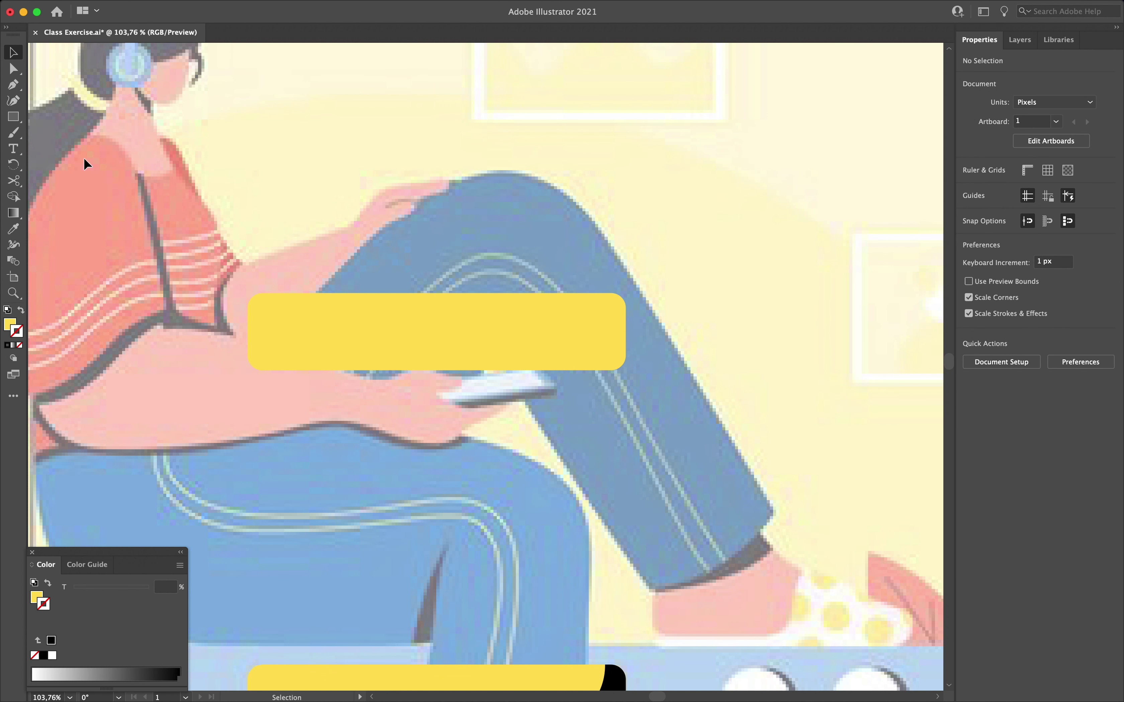
left_click(19, 123)
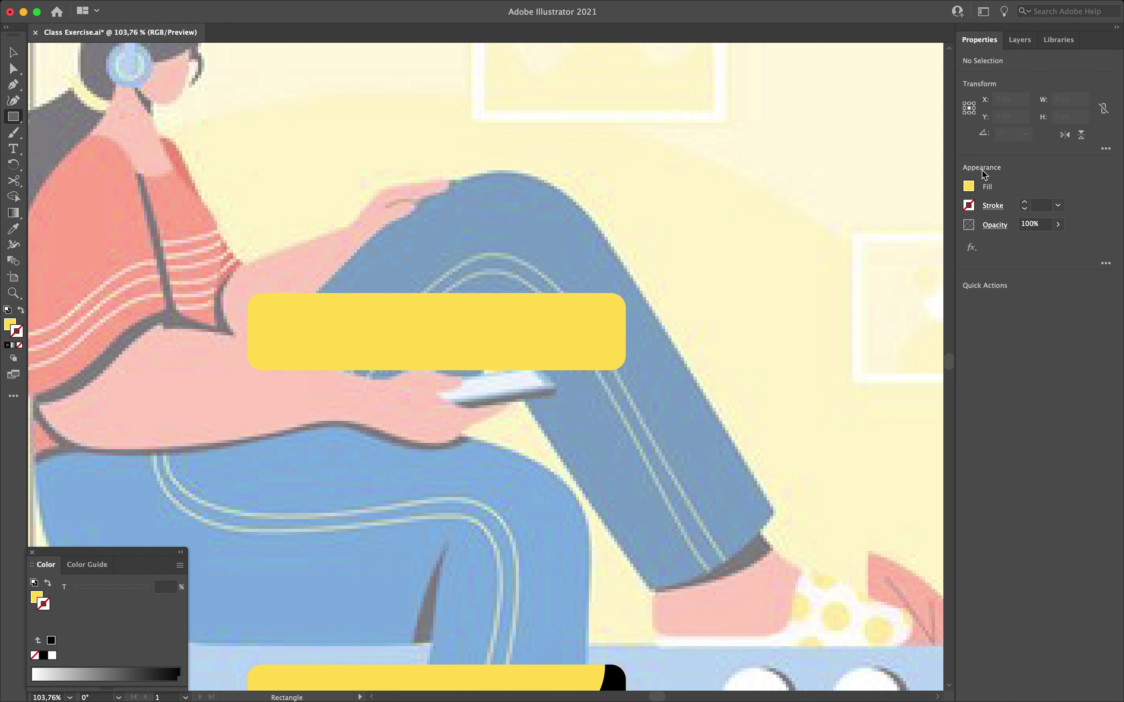
left_click(969, 186)
left_click(842, 234)
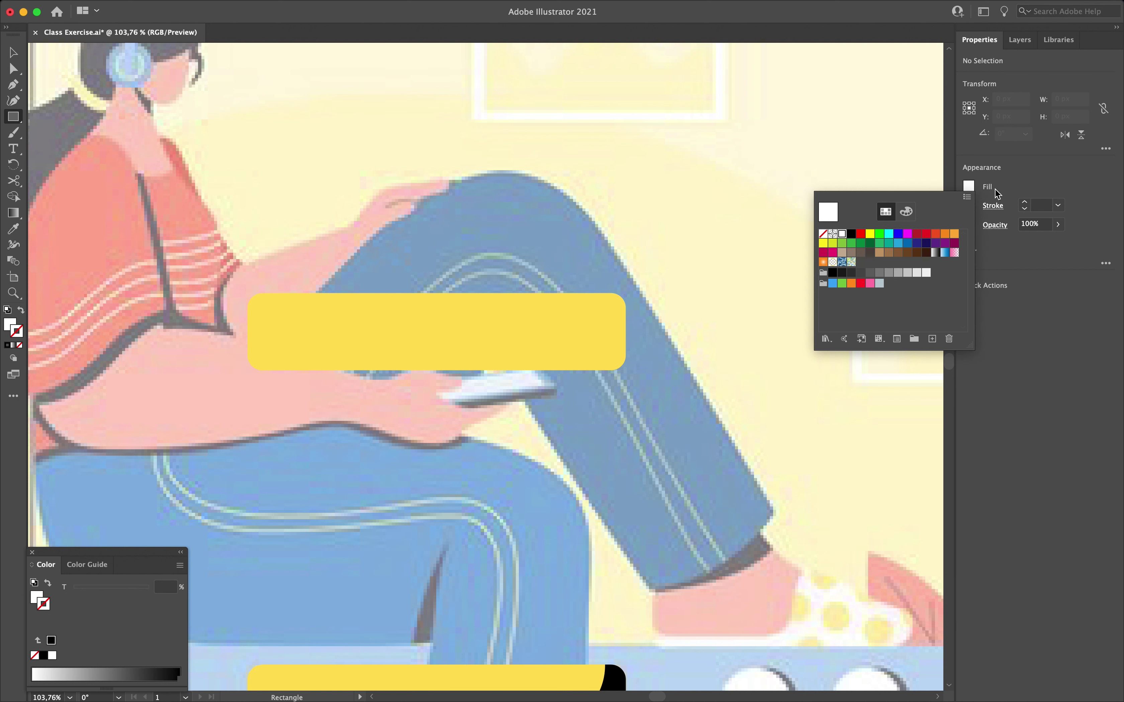
left_click_drag(366, 179, 472, 505)
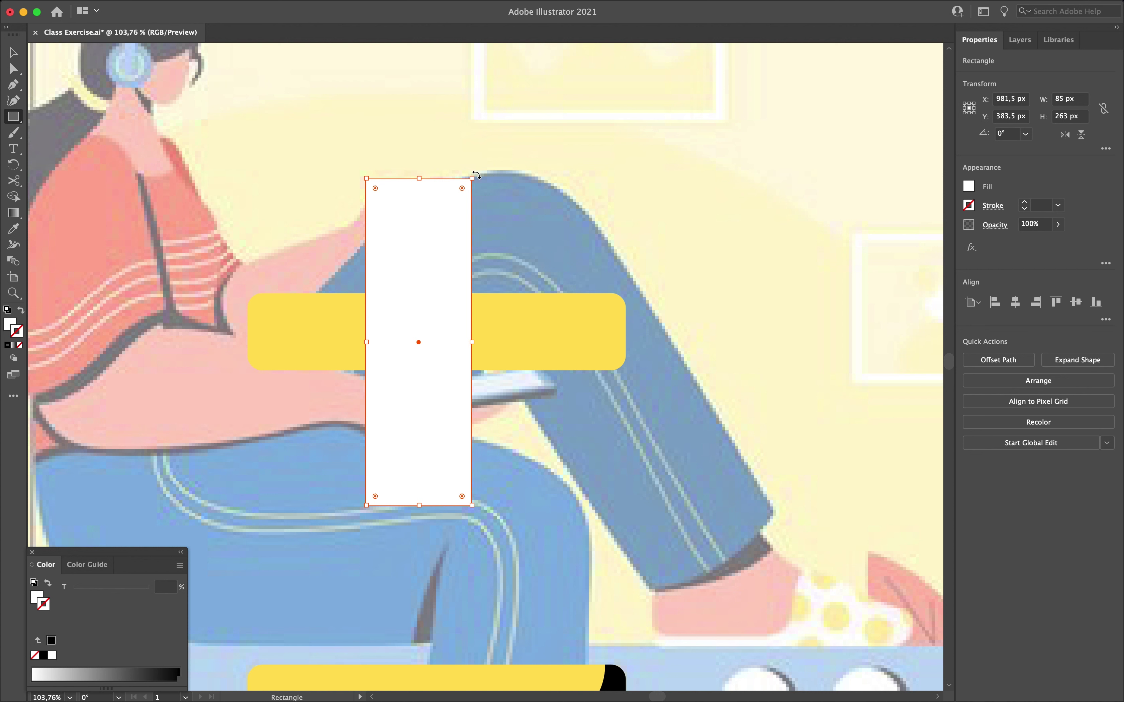
left_click_drag(476, 176, 558, 267)
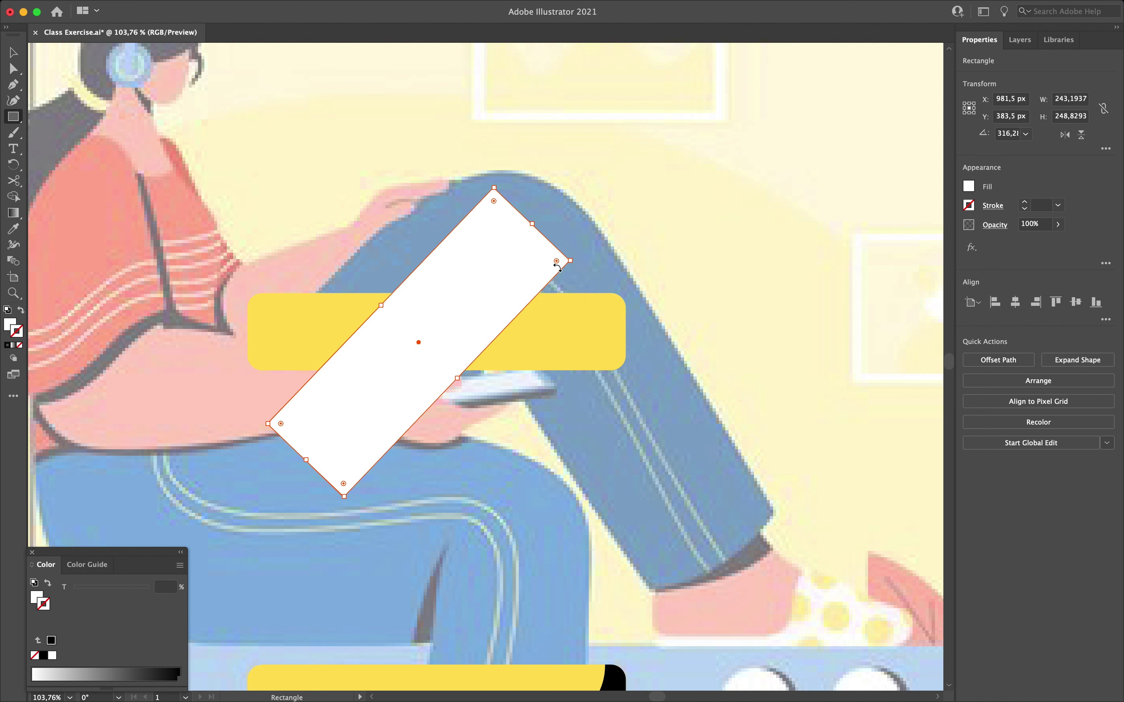
Step: Select the tilted white rectangle with the yellow rectangle beneath it and keep only their overlap with Intersect
left_click(13, 52)
left_click_drag(283, 246, 490, 379)
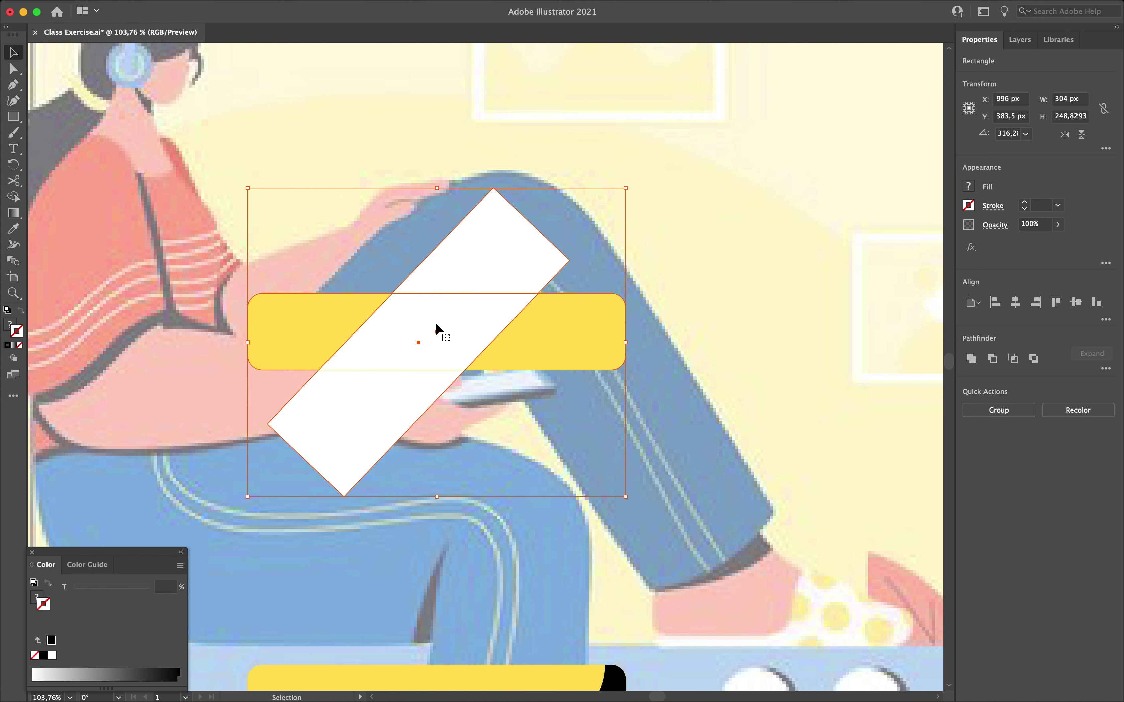
left_click(972, 359)
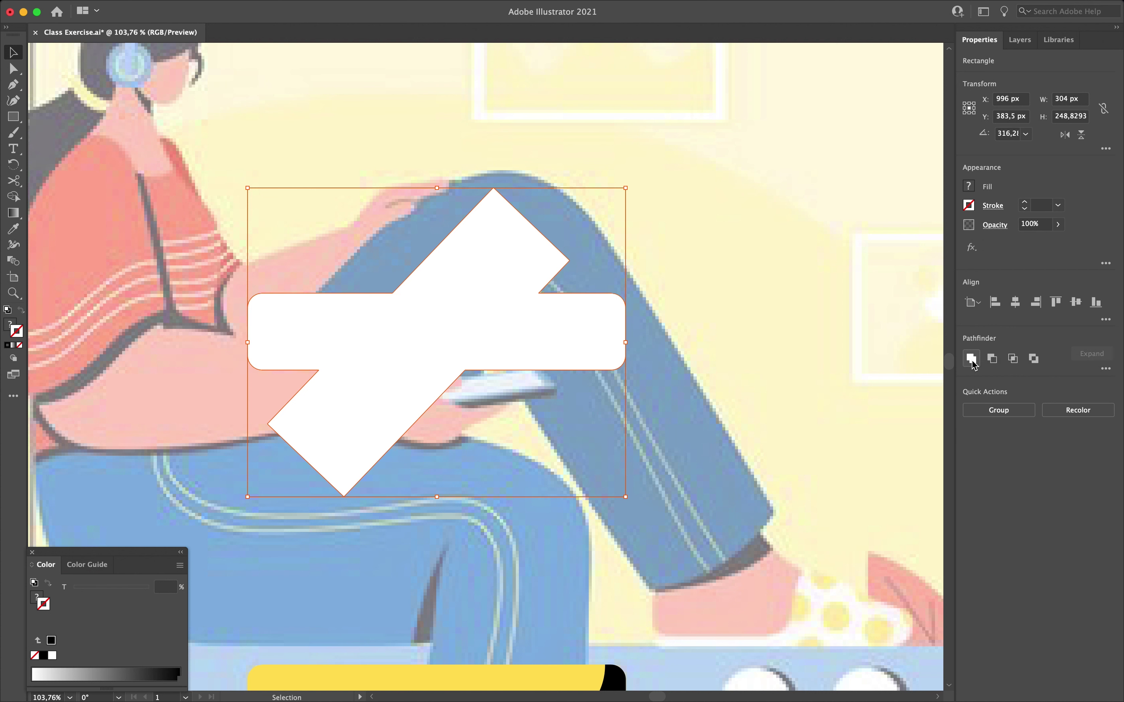
key("super+z")
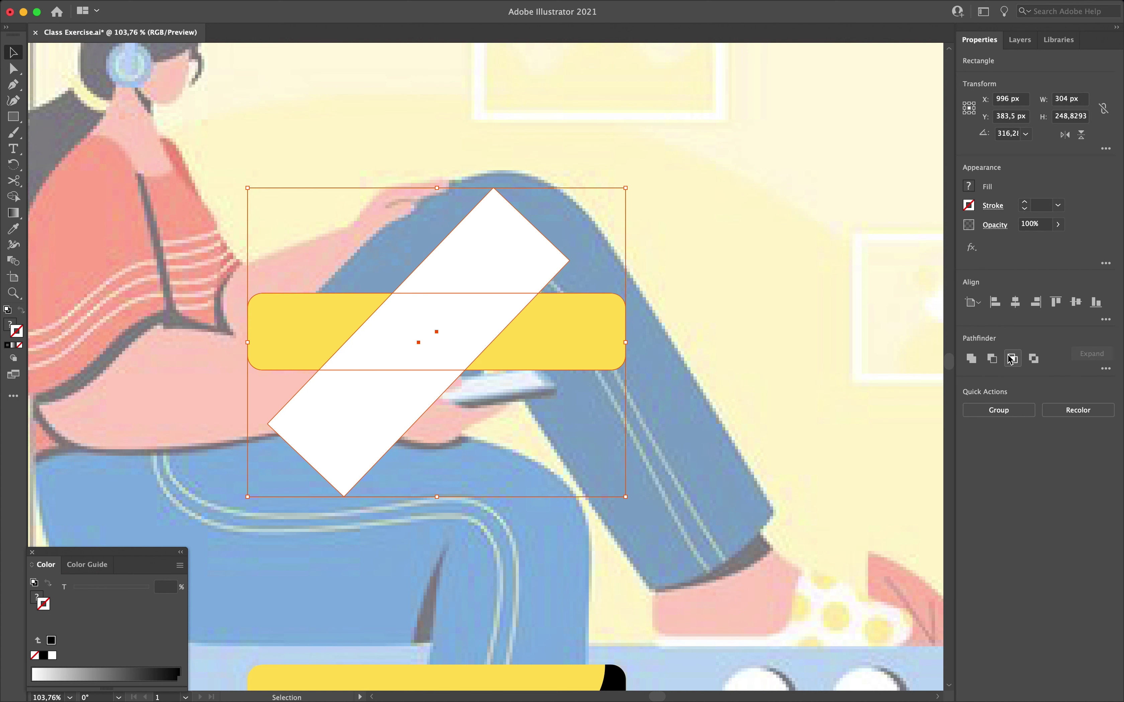
left_click(992, 359)
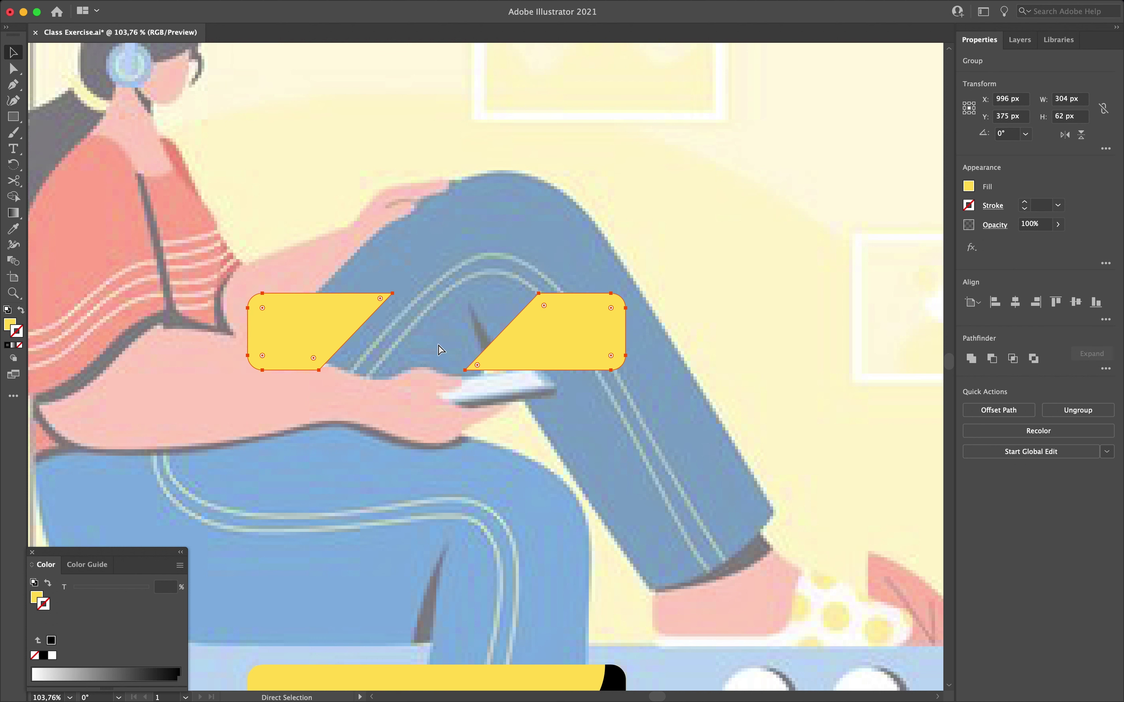
key("super+z")
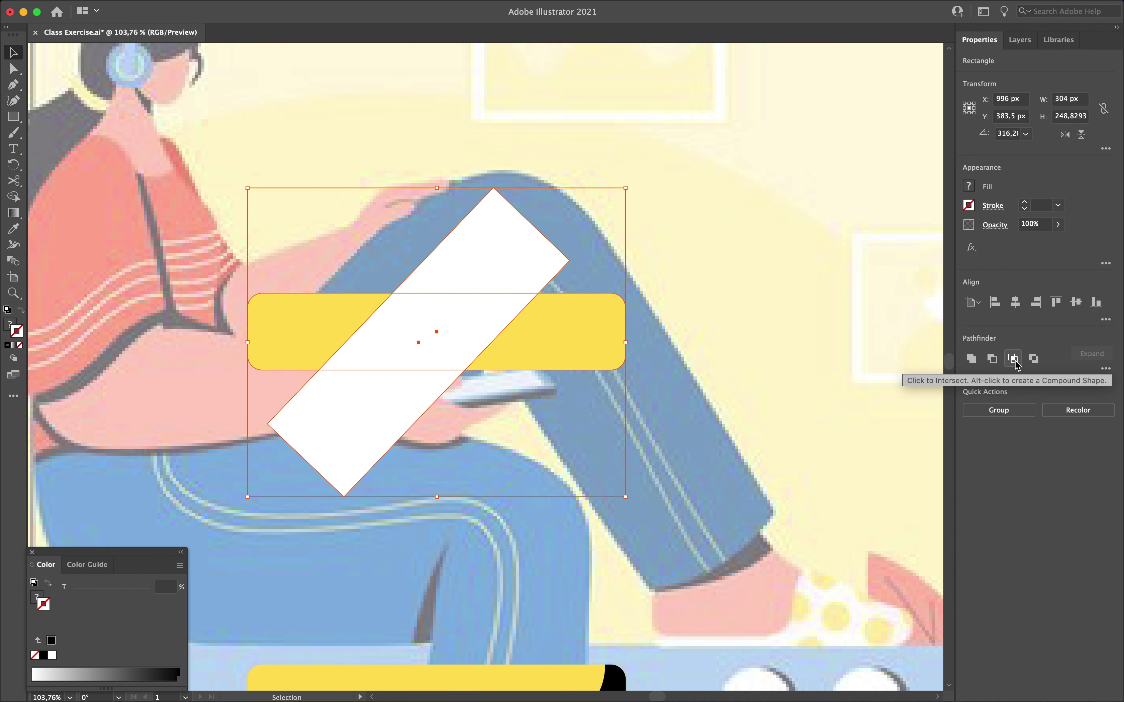
left_click(1015, 360)
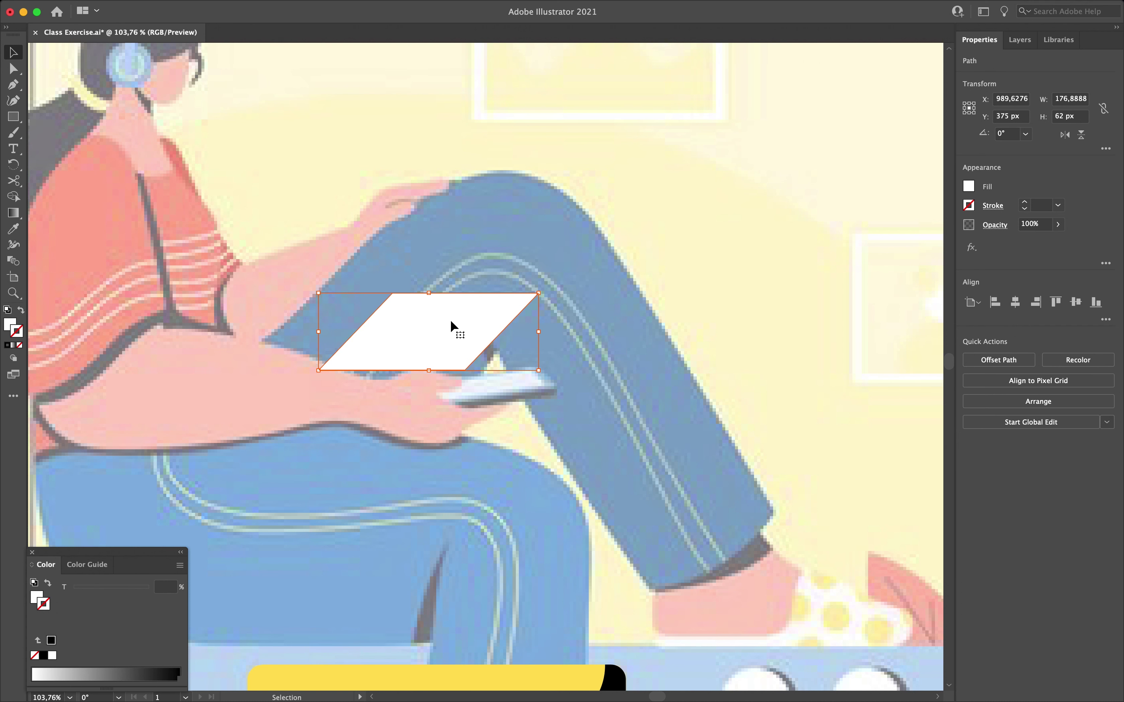
Step: Move the slanted white band straight down onto the radio display at Y 674 px and clear the selection
scroll(451, 321, "down", 5)
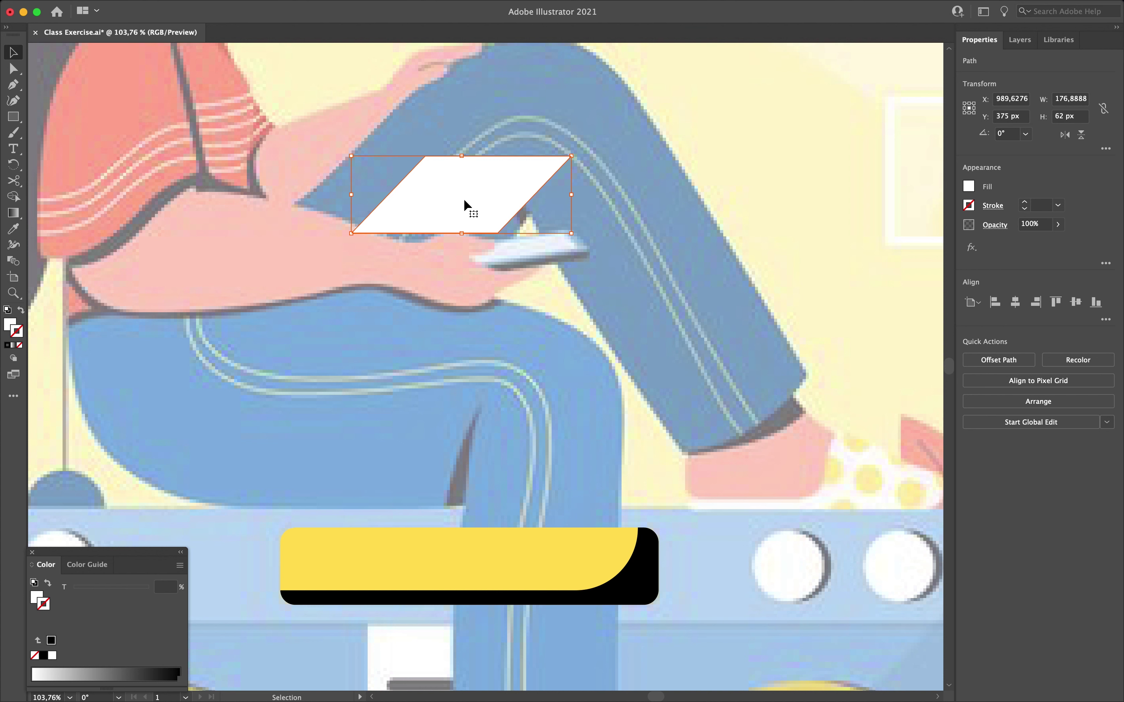
left_click_drag(474, 186, 472, 558)
scroll(472, 557, "down", 6)
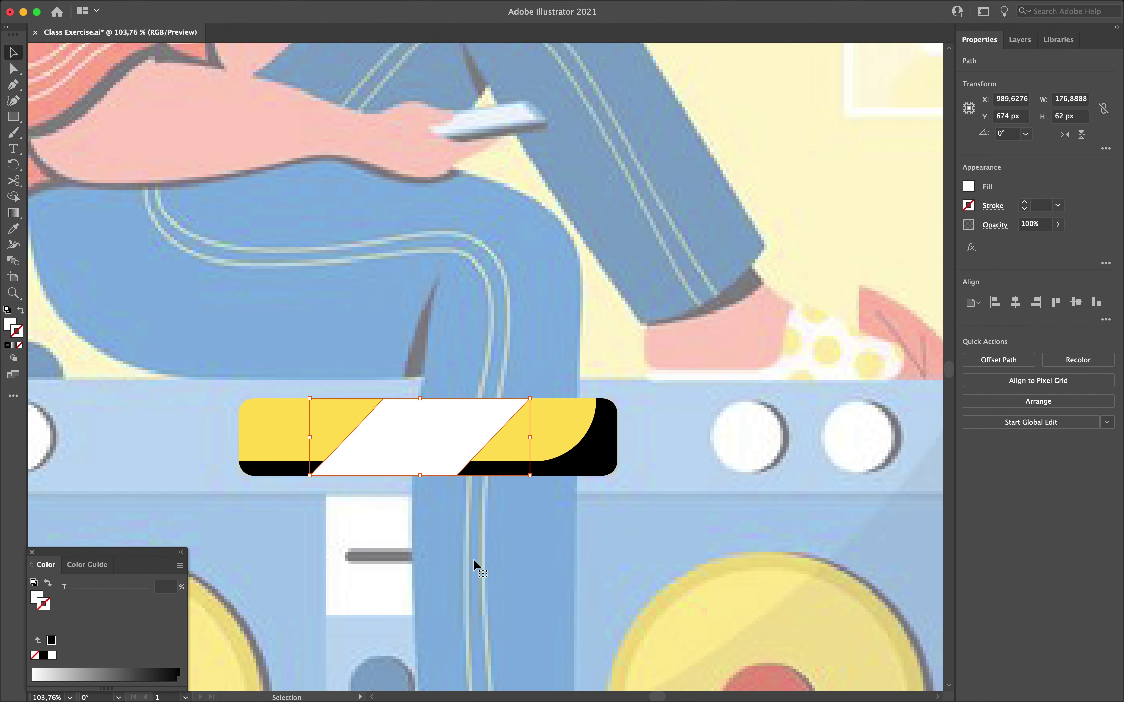
scroll(473, 558, "down", 3)
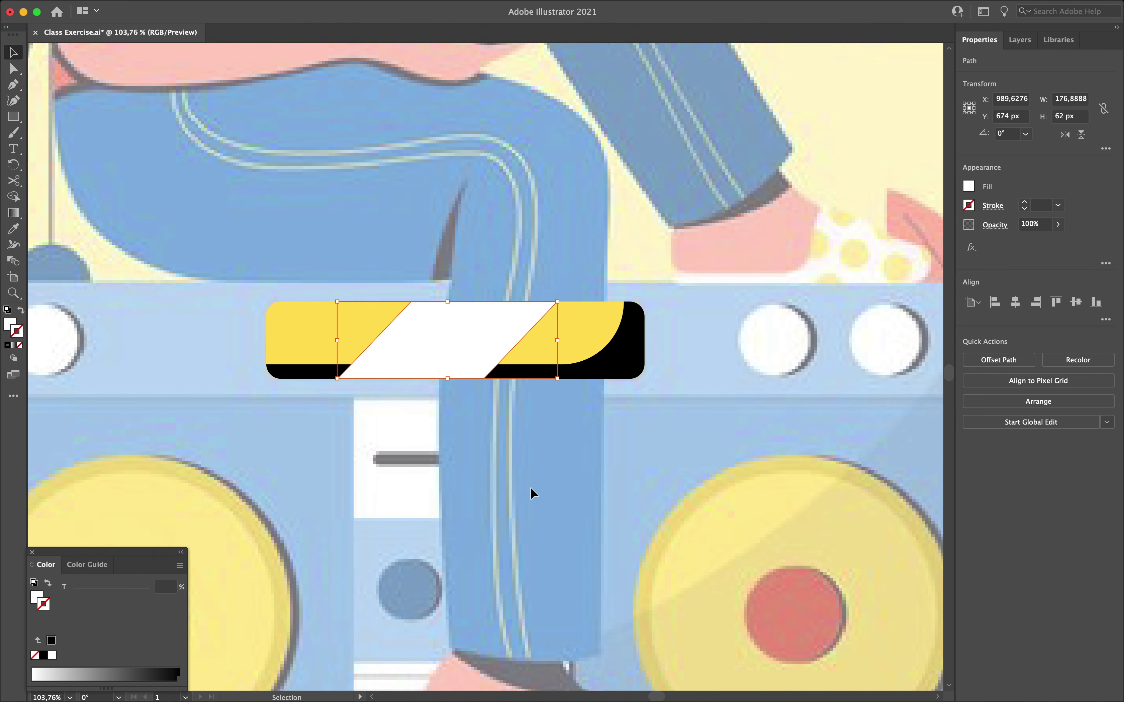
scroll(530, 486, "up", 3)
scroll(532, 474, "up", 2)
left_click(534, 460)
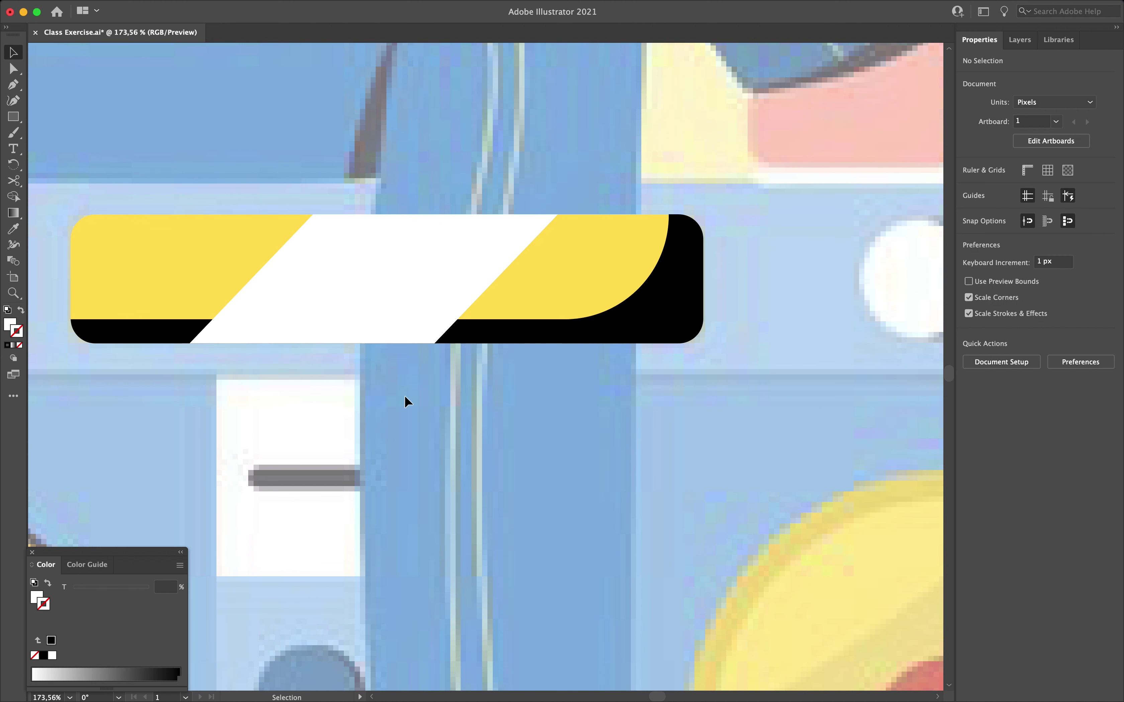
Step: Set the display's black L-shaped shadow to Overlay blending at 75% opacity and clear the selection
left_click(639, 322)
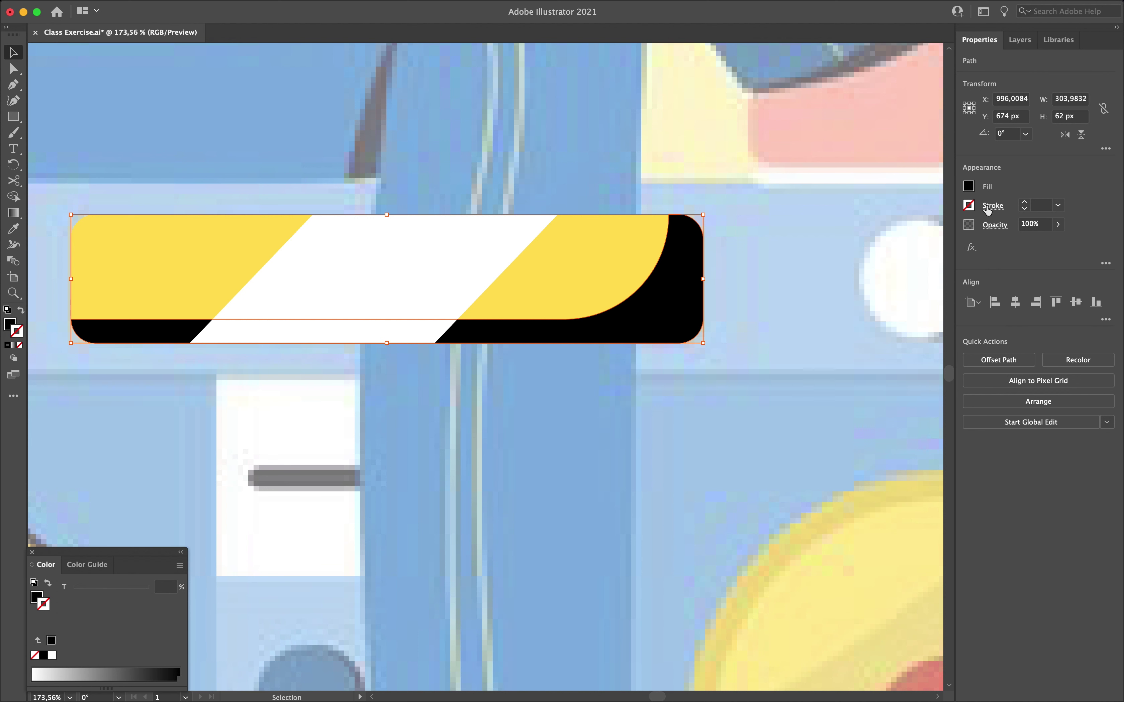
left_click(994, 228)
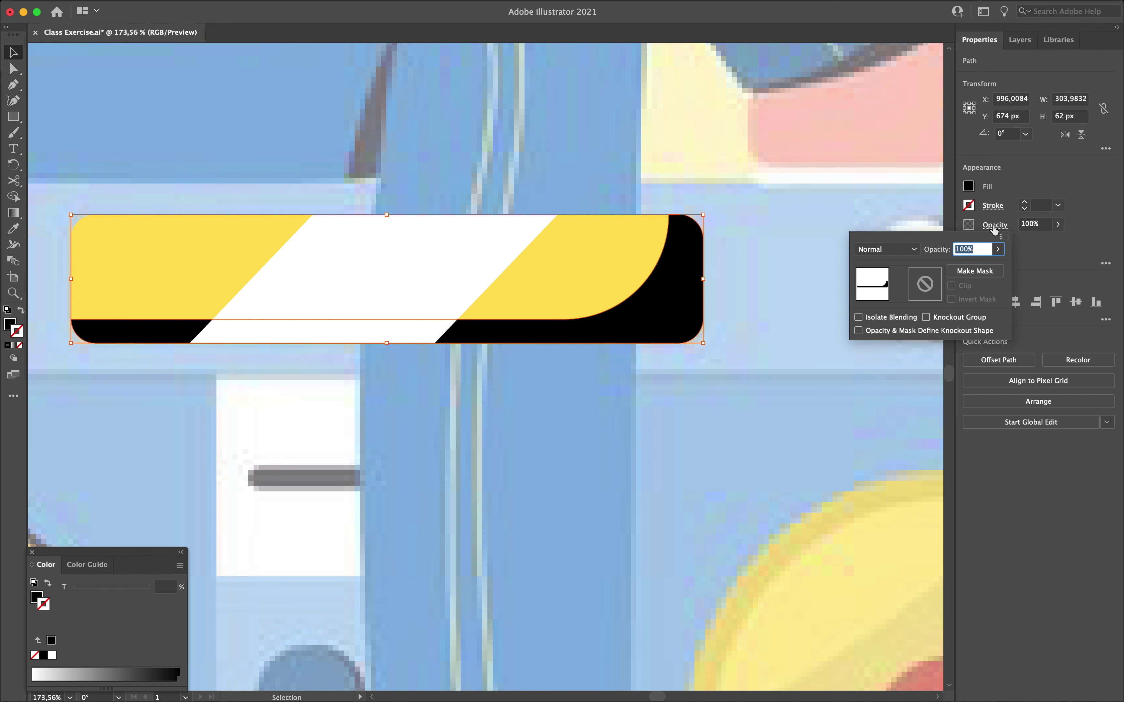
left_click(892, 251)
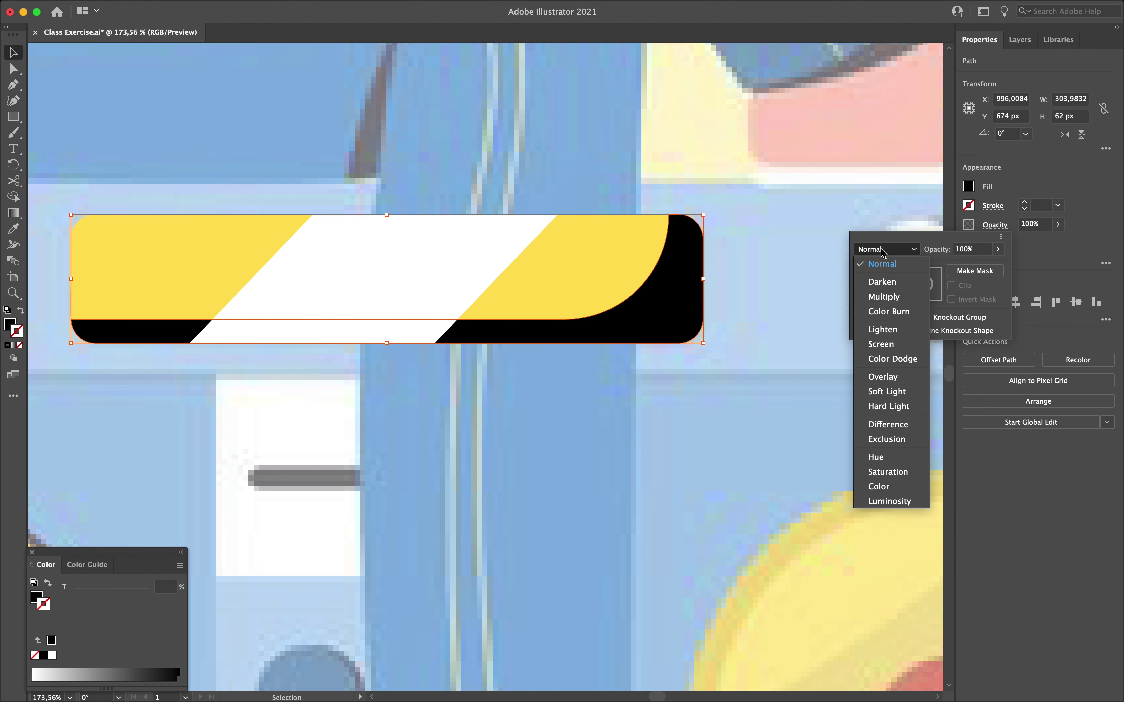
left_click(899, 379)
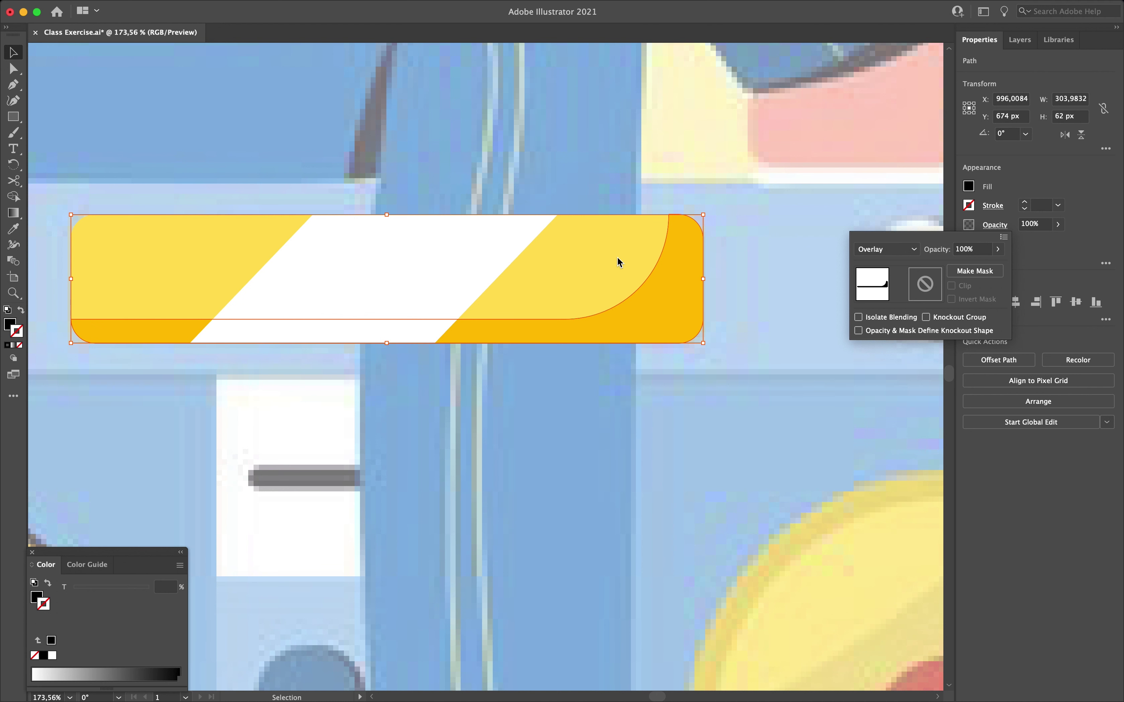
left_click(740, 278)
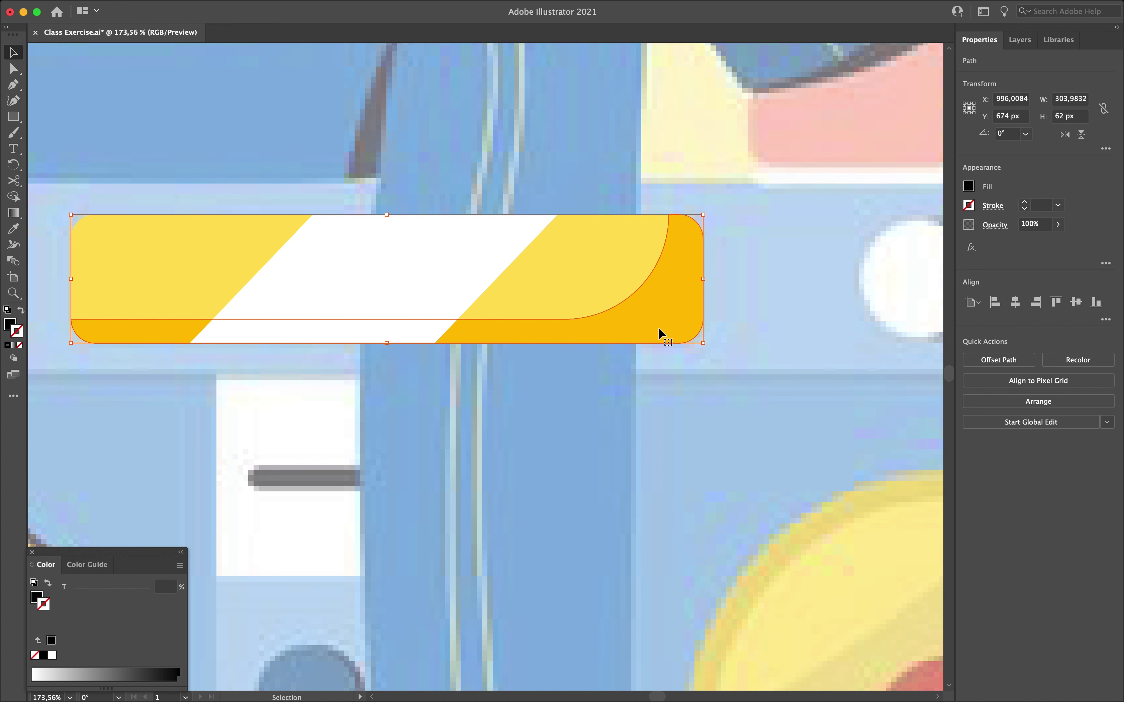
mouse_move(659, 315)
left_mouse_down()
mouse_move(733, 446)
mouse_move(704, 489)
mouse_move(521, 429)
mouse_move(730, 437)
mouse_move(672, 319)
mouse_move(657, 315)
left_mouse_up()
left_click(1040, 224)
type("75")
key("Return")
left_click(798, 318)
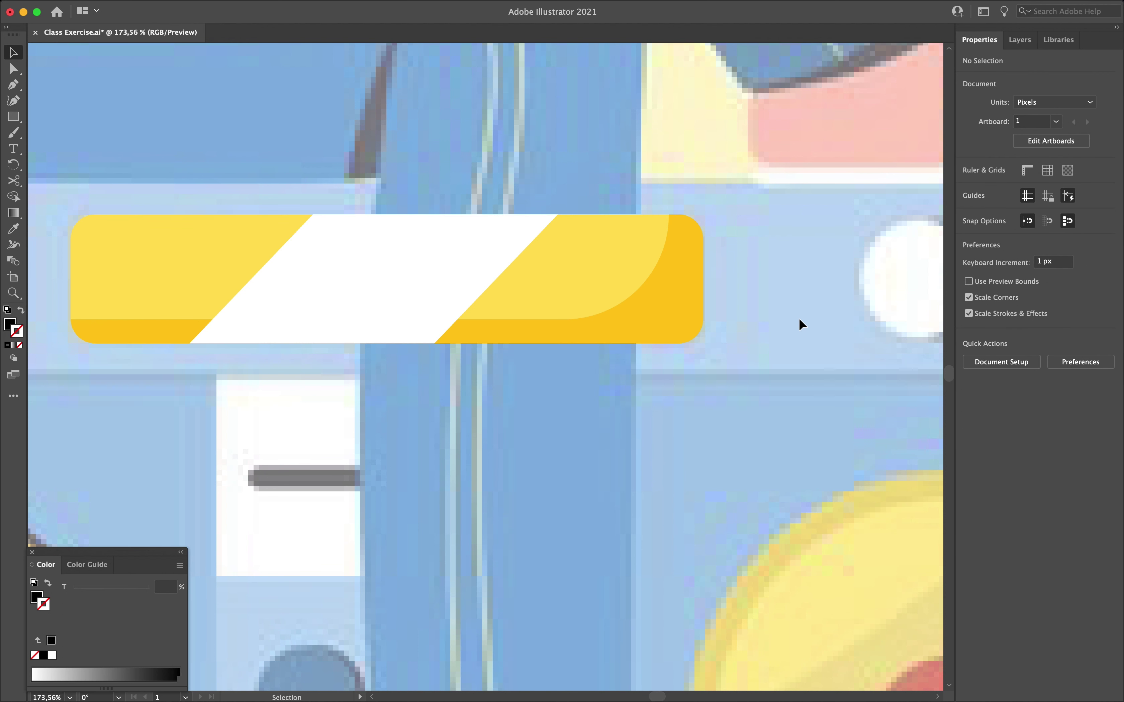
Step: Set the slanted white highlight band to Overlay blending at 50% opacity and clear the selection
left_click(542, 310)
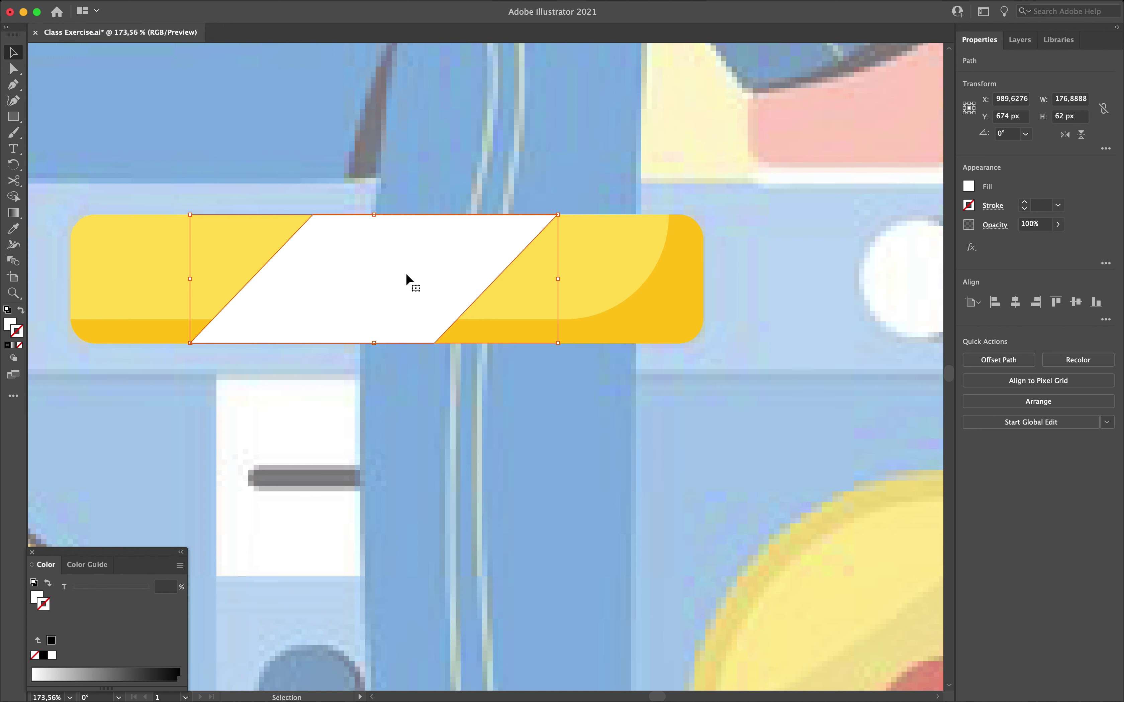
left_click(995, 227)
left_click(878, 250)
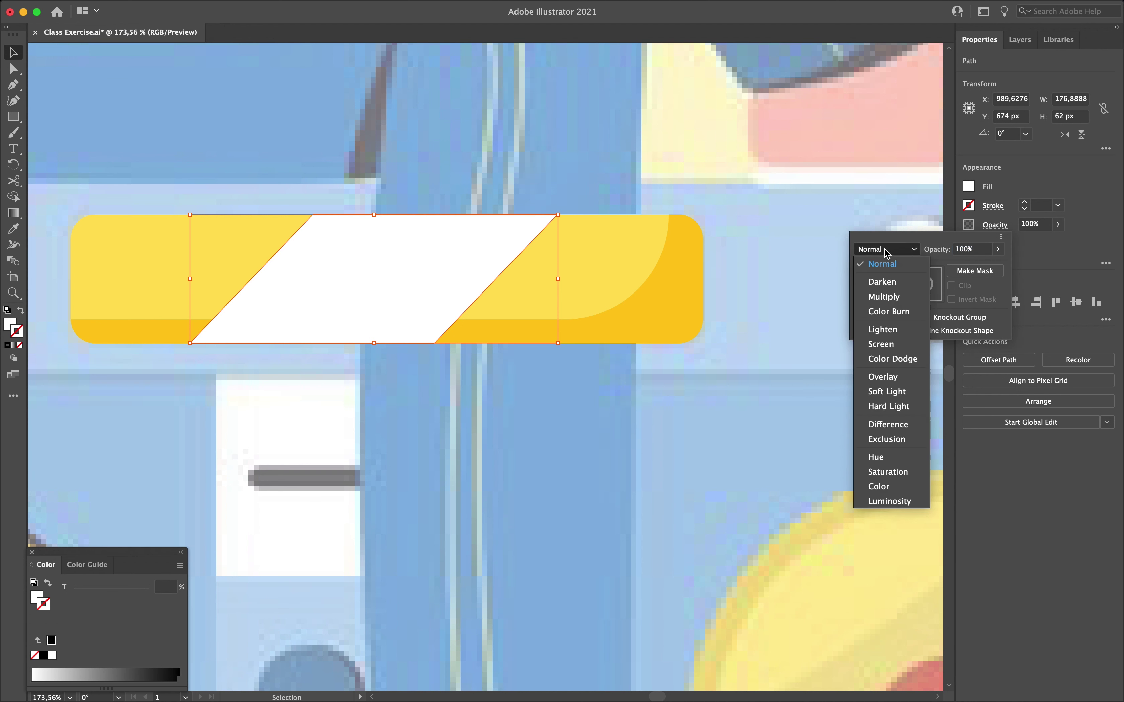
left_click(884, 377)
left_click(981, 251)
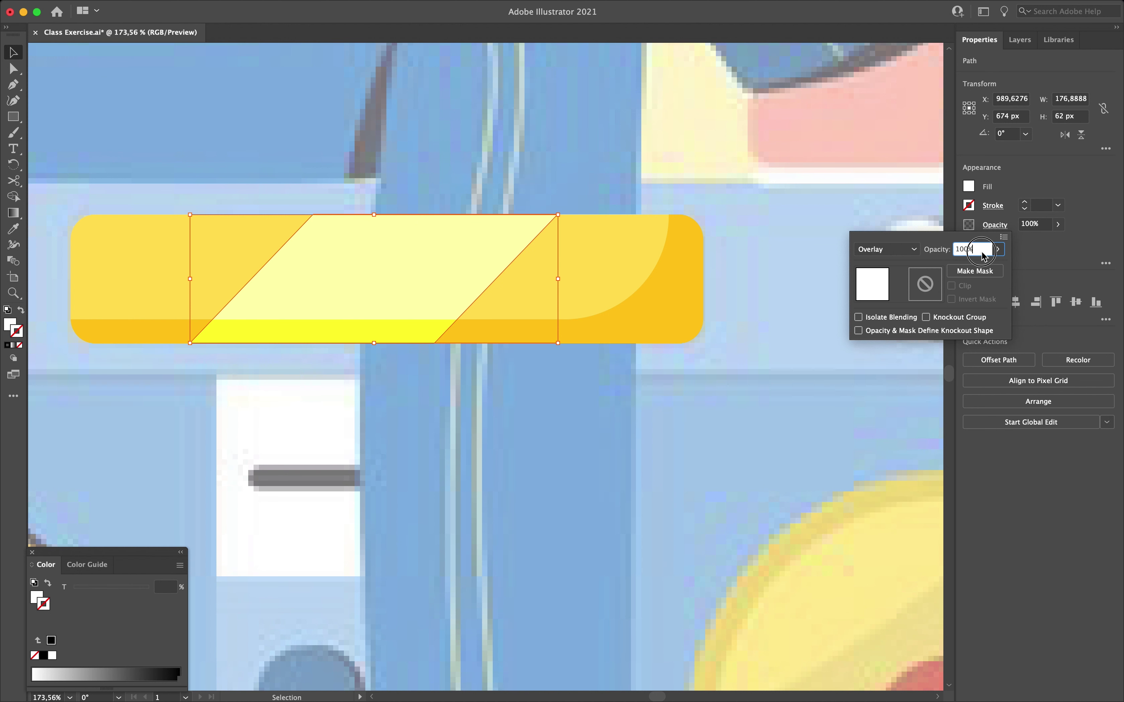
type("50")
key("Return")
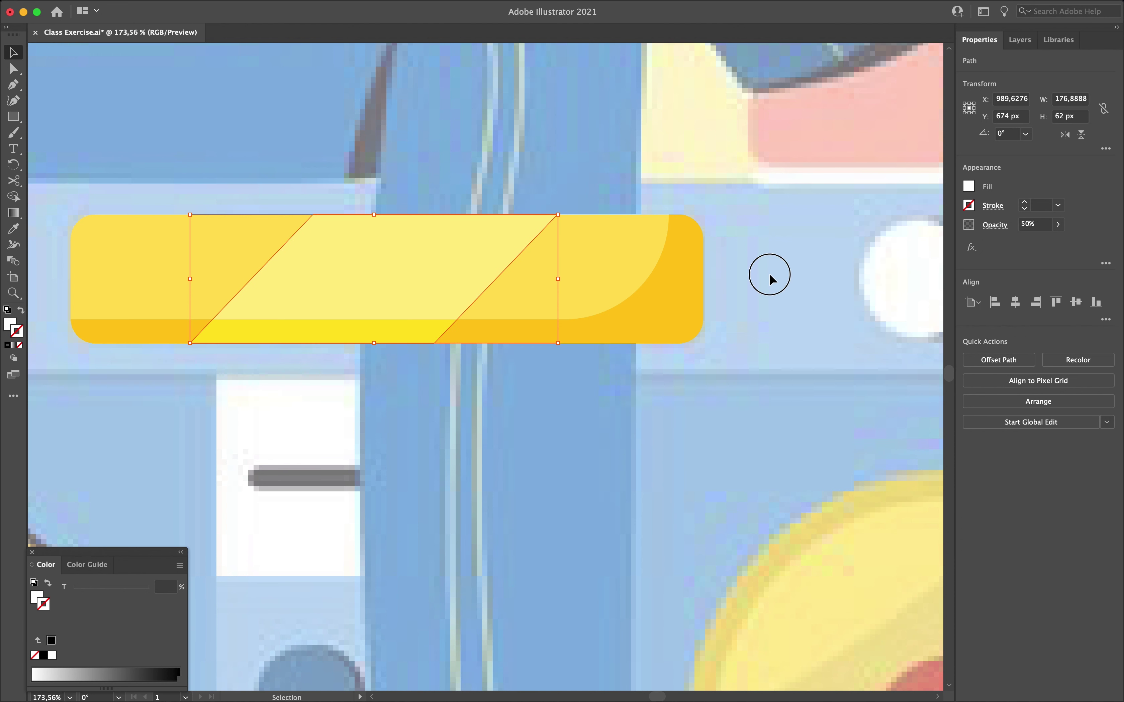
left_click(769, 275)
Step: Compare the display with the reference and set up the Line Segment tool with no fill and a white 5 pt stroke
scroll(769, 275, "up", 2)
scroll(769, 279, "down", 5)
scroll(769, 279, "down", 3)
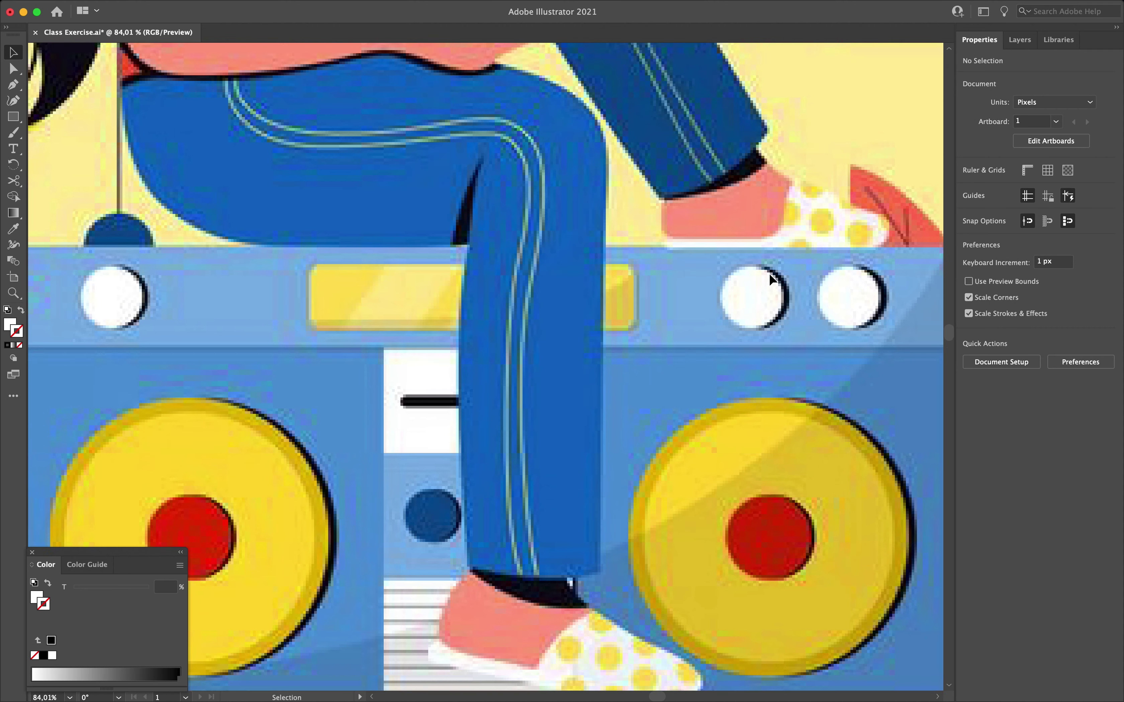
scroll(768, 272, "up", 5)
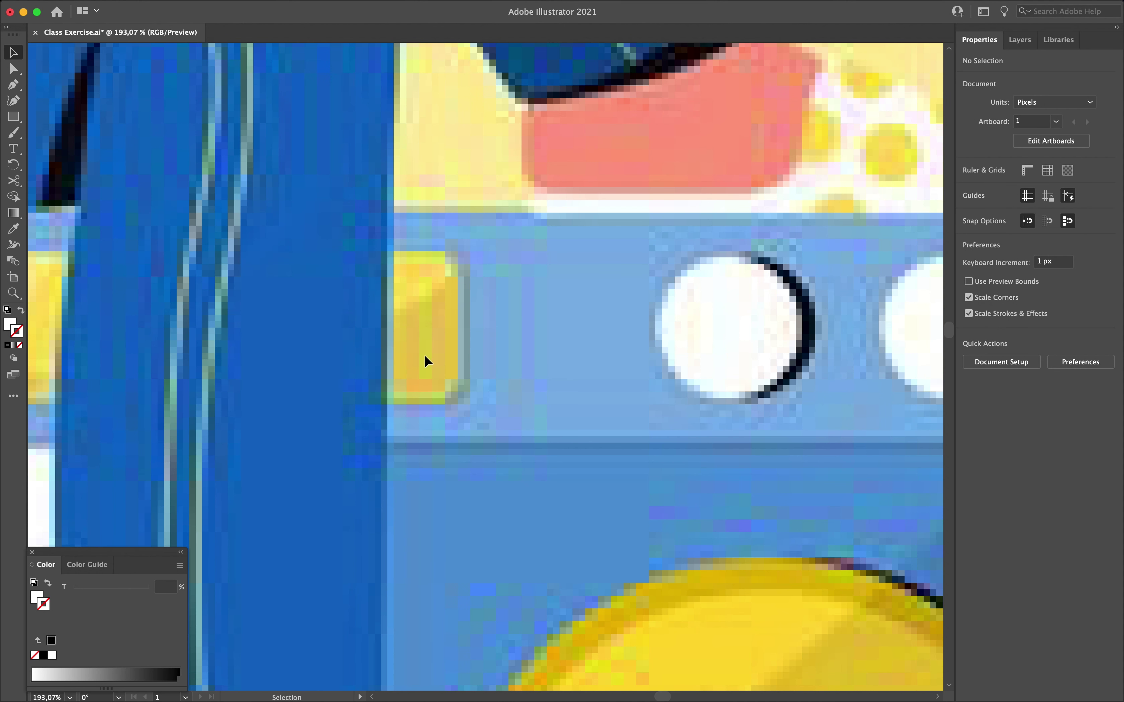
scroll(420, 327, "down", 10)
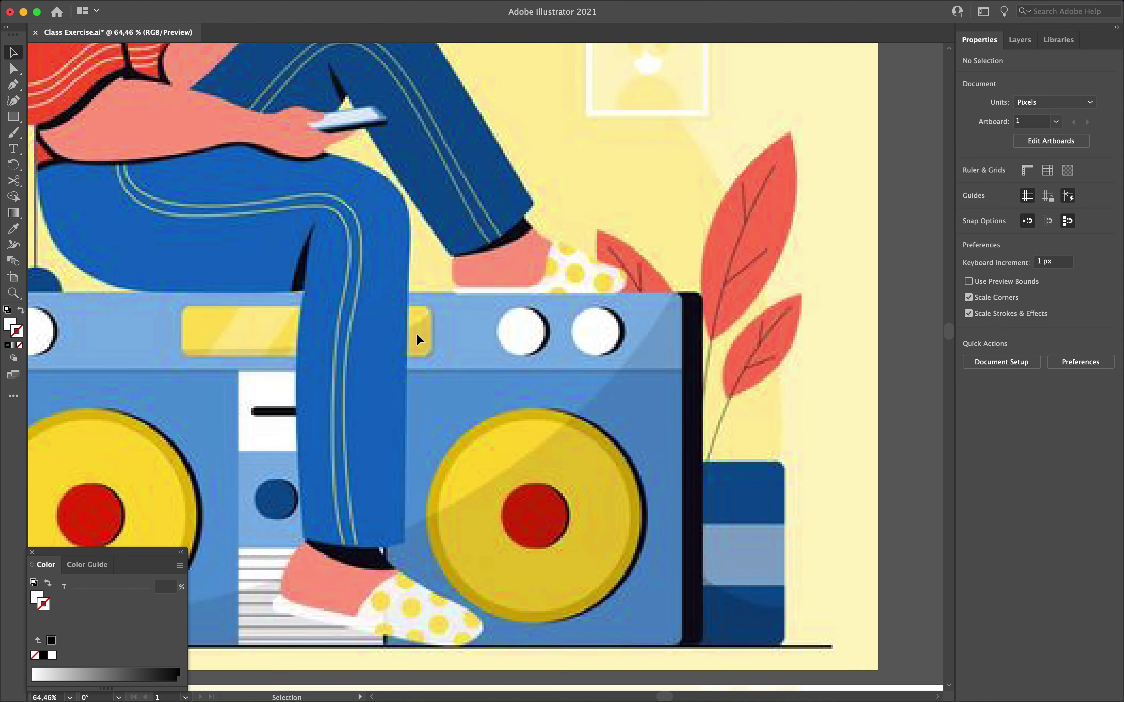
scroll(417, 335, "up", 10)
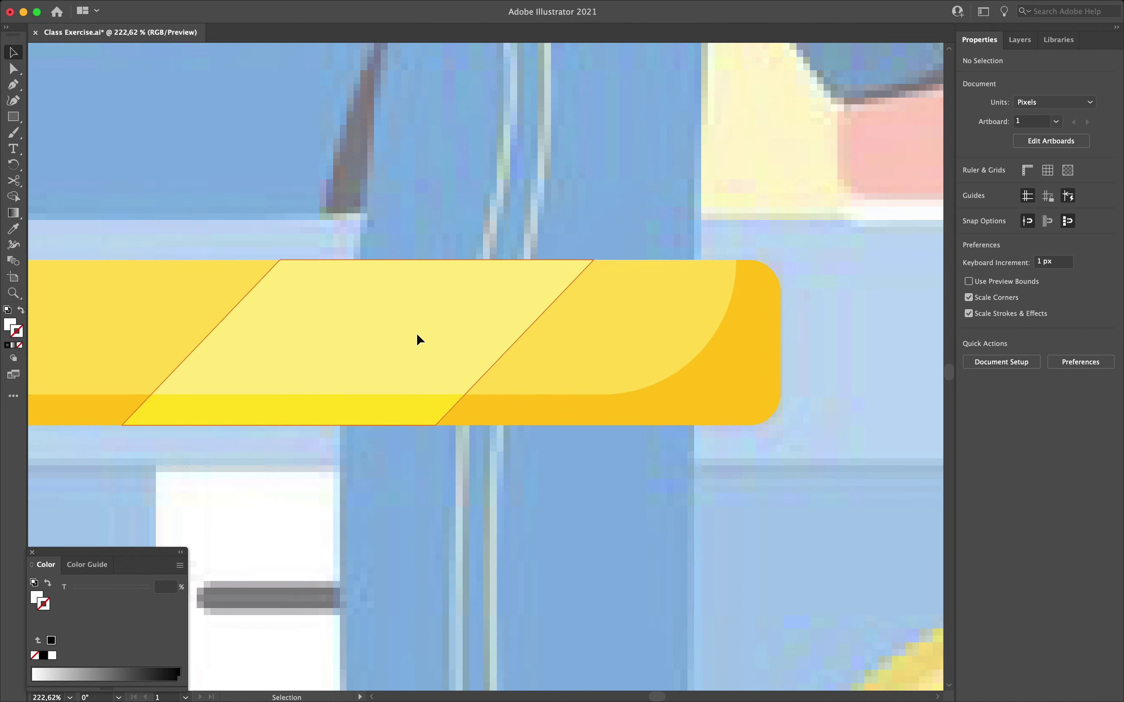
left_click(19, 120)
left_click(86, 181)
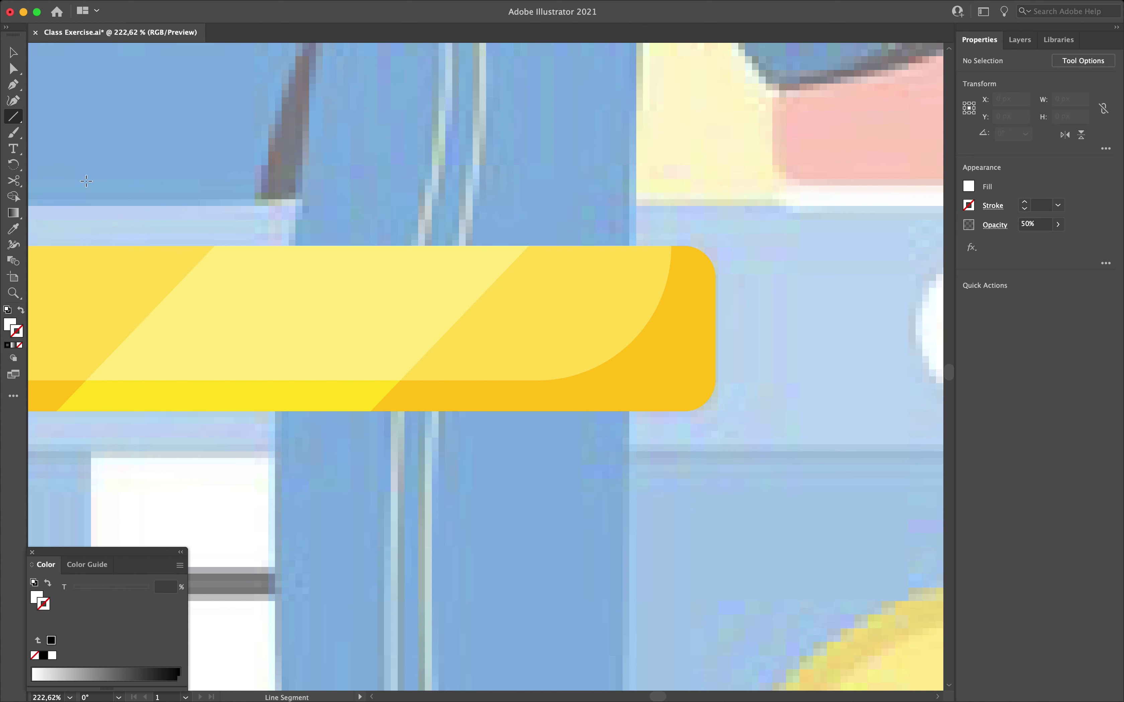
left_click(969, 186)
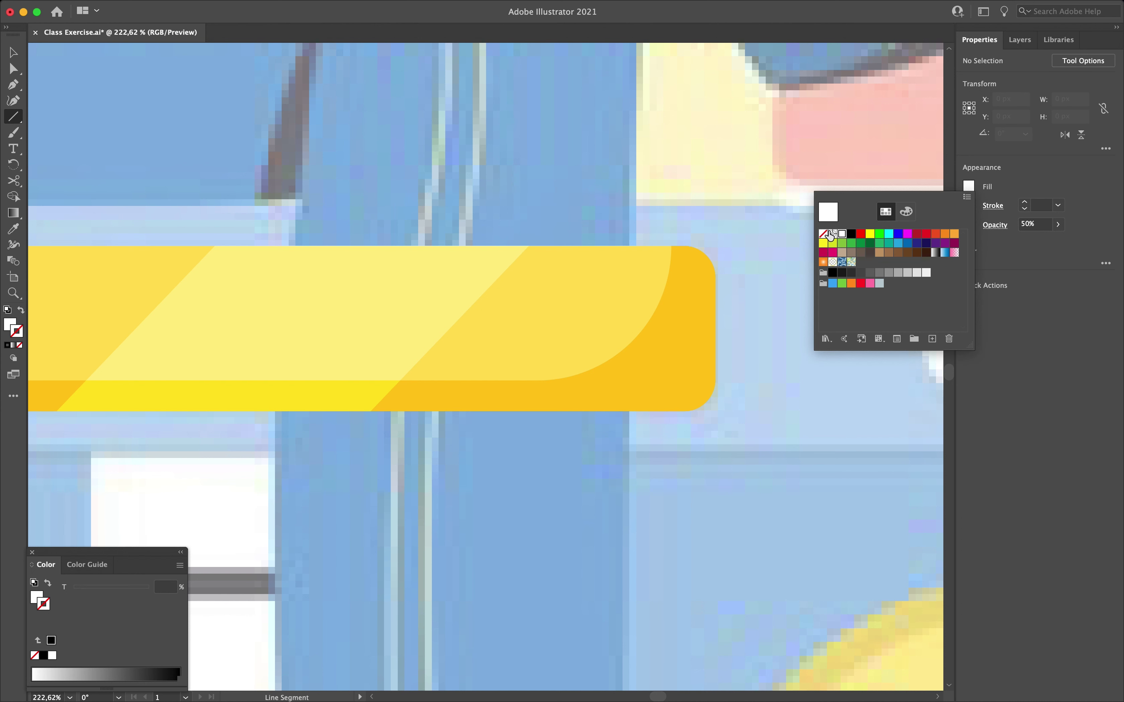
left_click(824, 237)
left_click(969, 205)
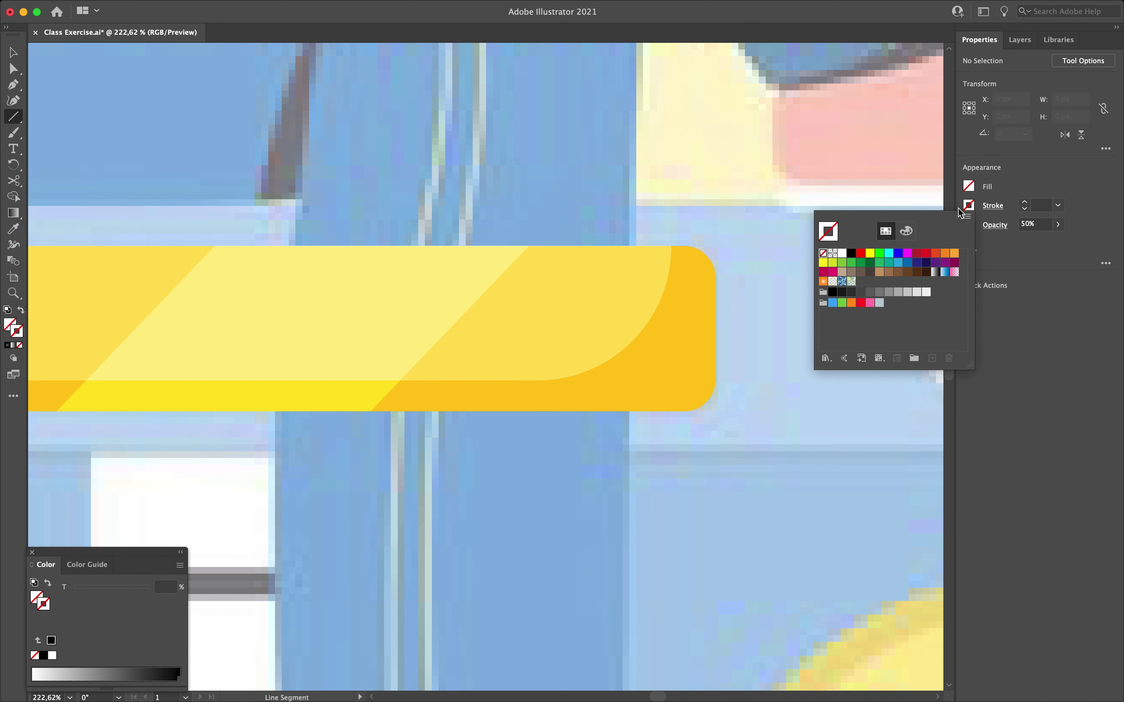
left_click(842, 253)
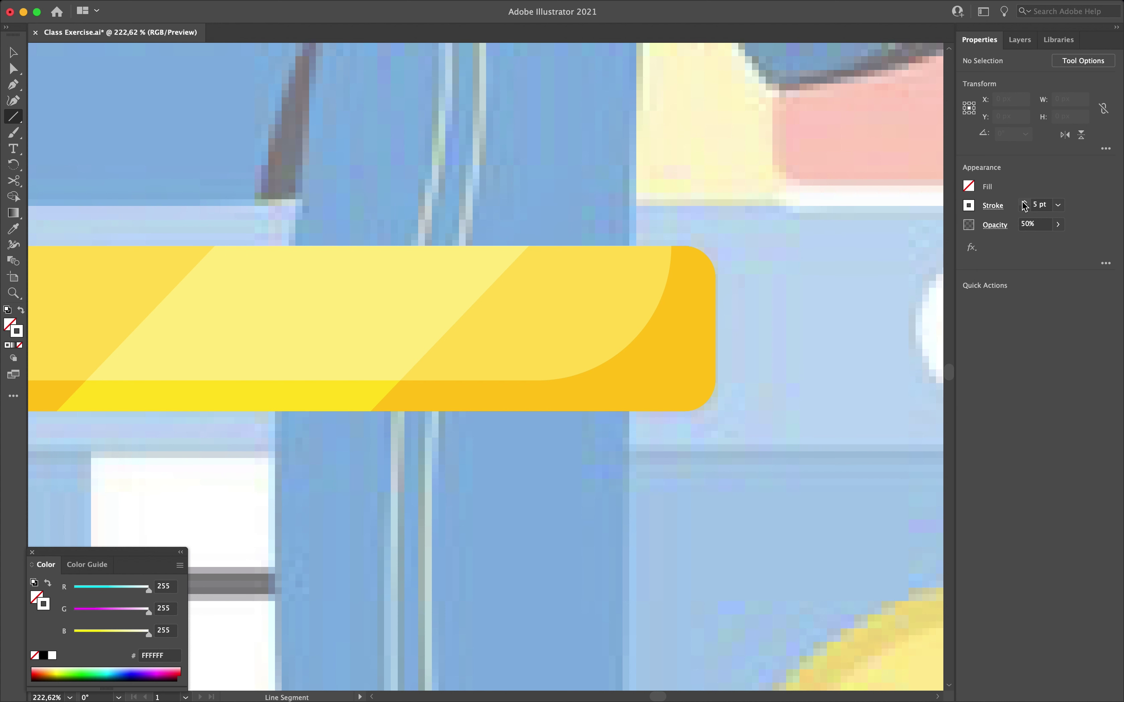
Step: Draw a vertical white line about 28 px long on the shadow at the display's right end and give it round caps
left_click_drag(662, 432, 685, 410)
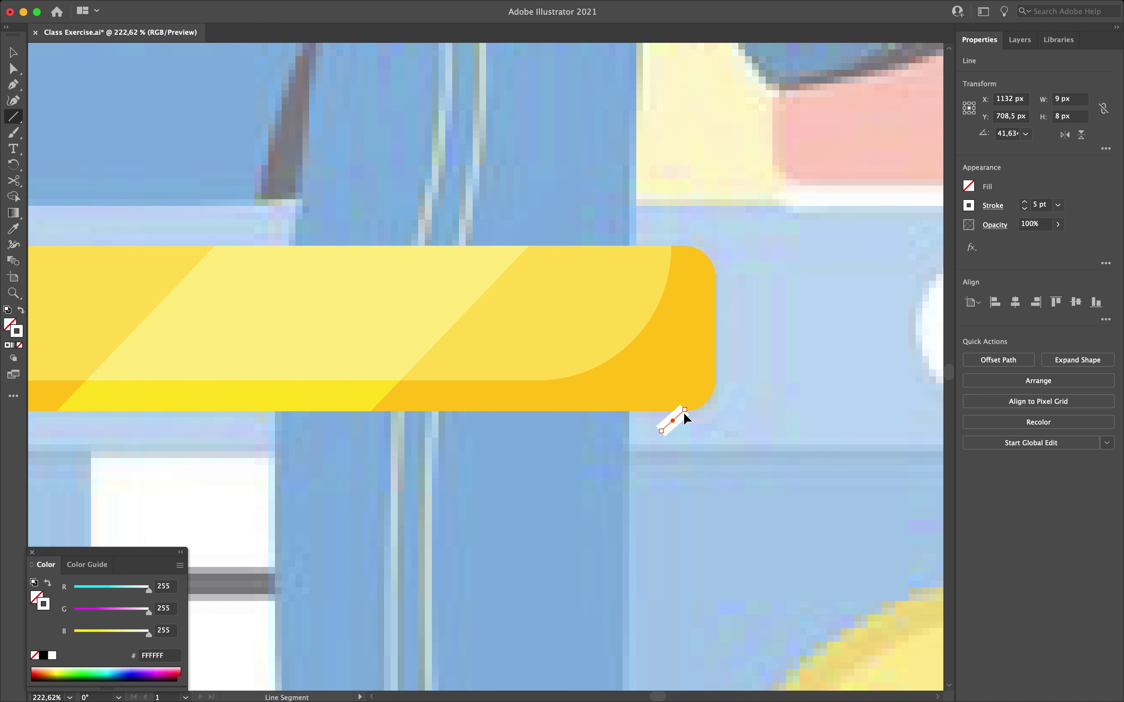
key("Delete")
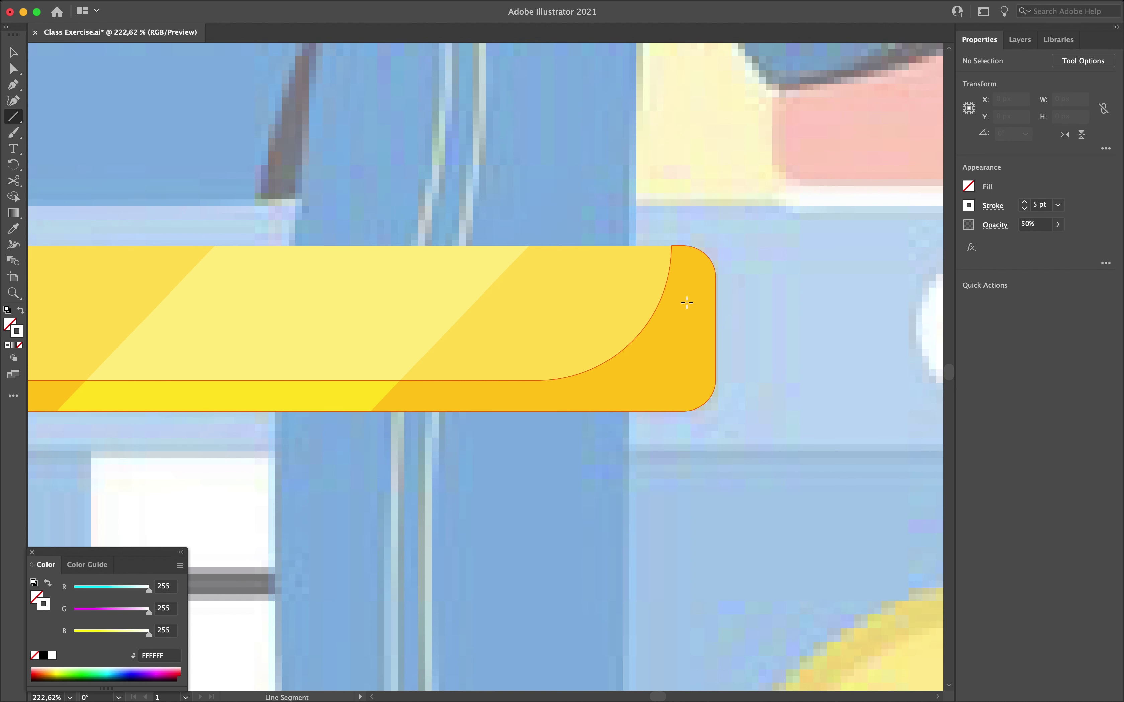
left_click_drag(687, 295, 686, 370)
scroll(686, 368, "up", 6)
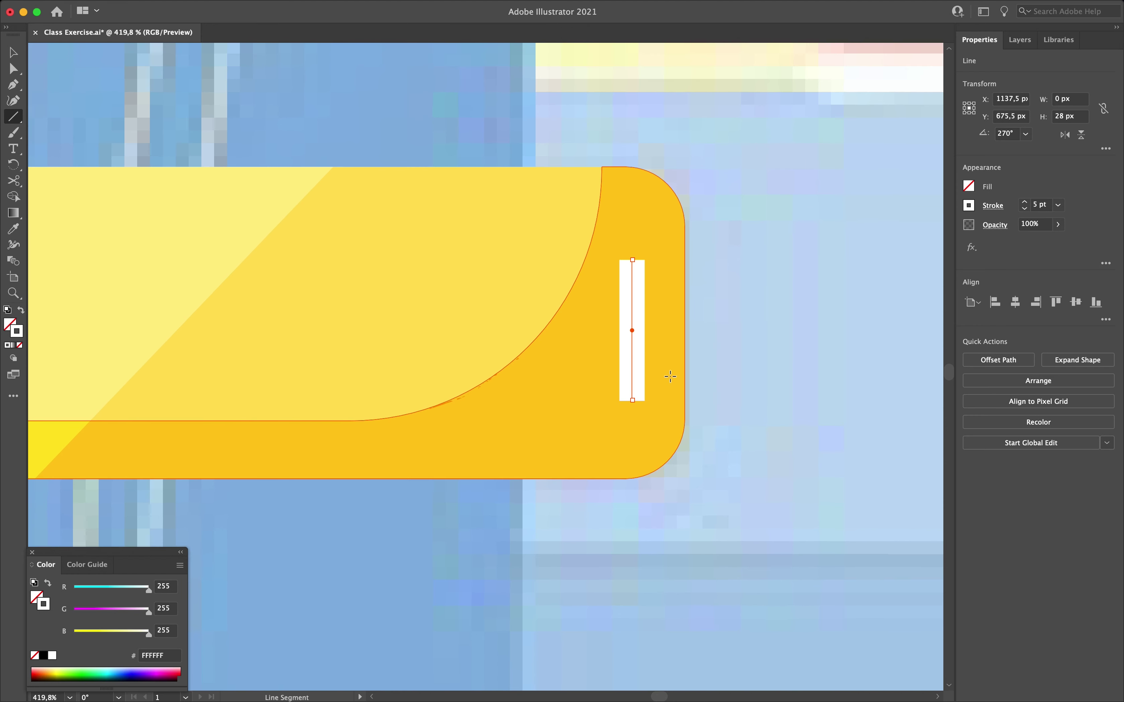
scroll(604, 325, "up", 1)
scroll(604, 325, "right", 1)
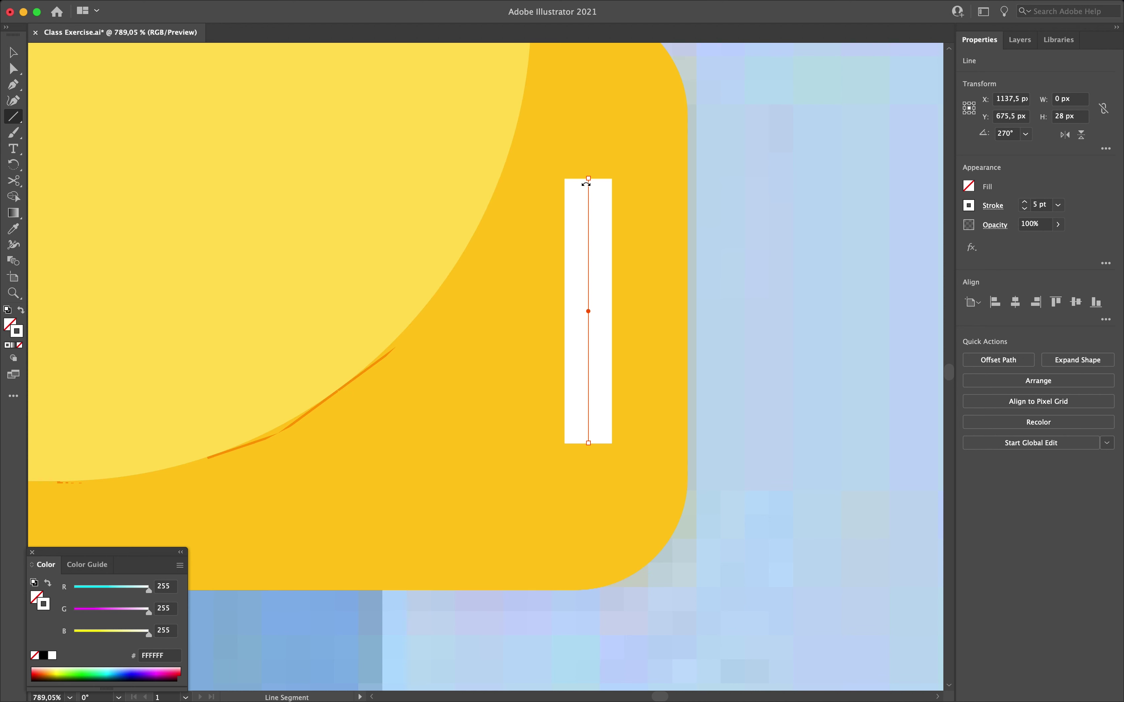
scroll(603, 177, "up", 4)
scroll(603, 177, "left", 1)
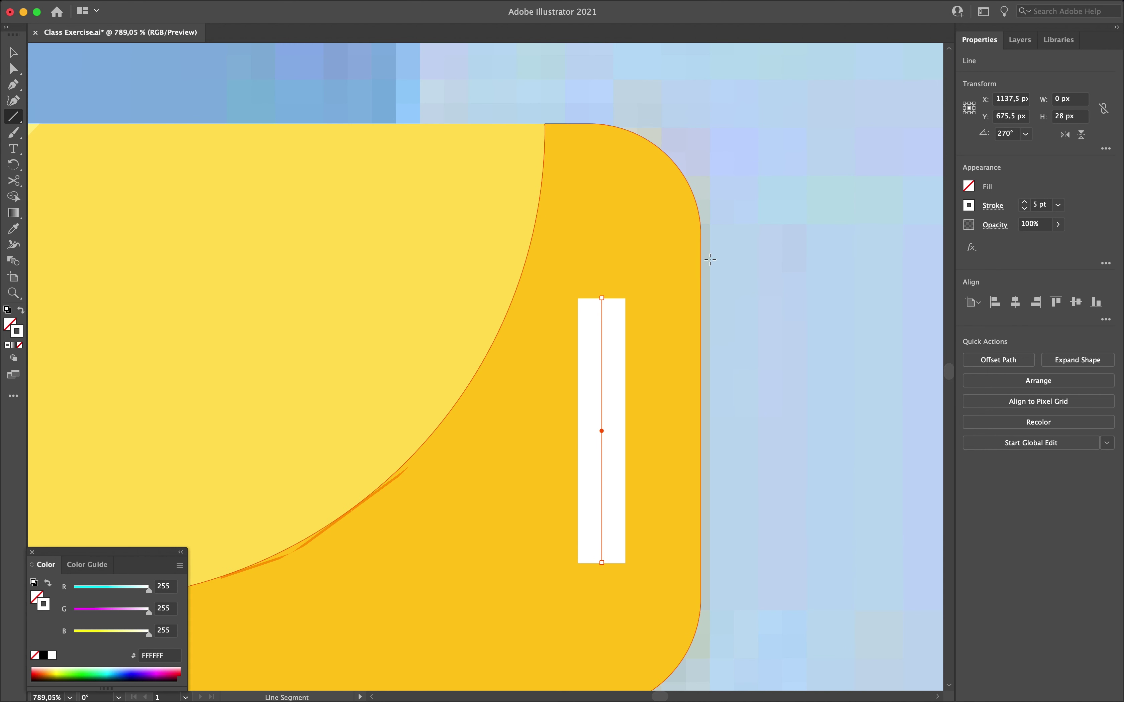
left_click(994, 207)
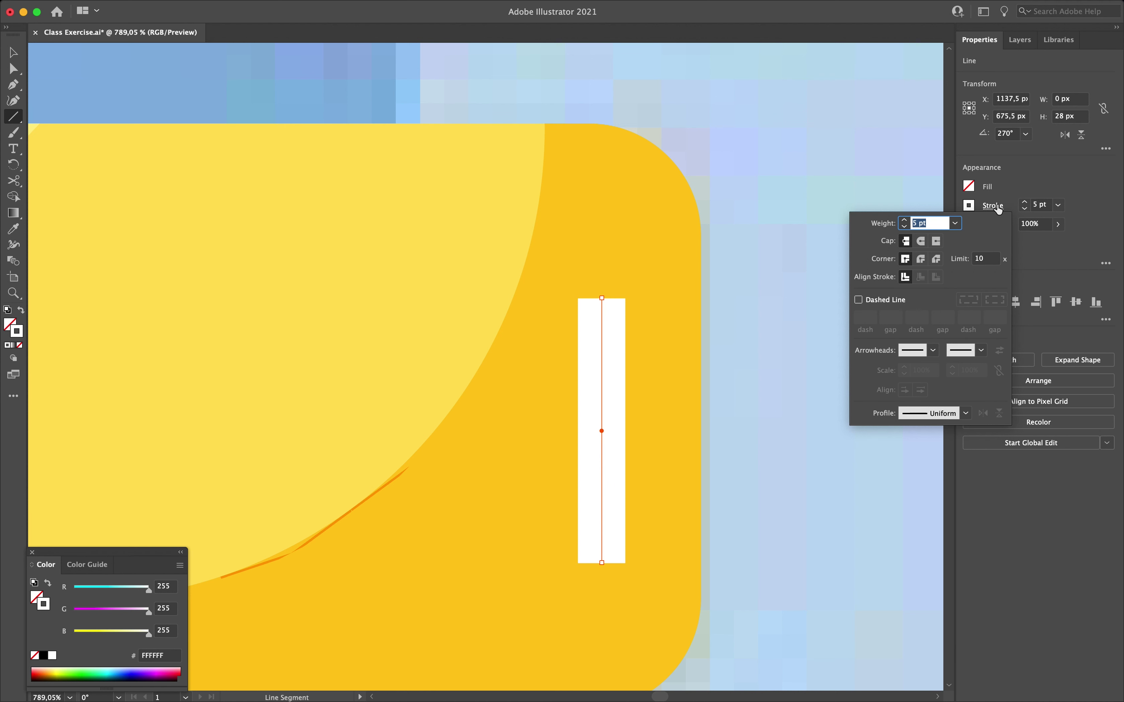
left_click(922, 241)
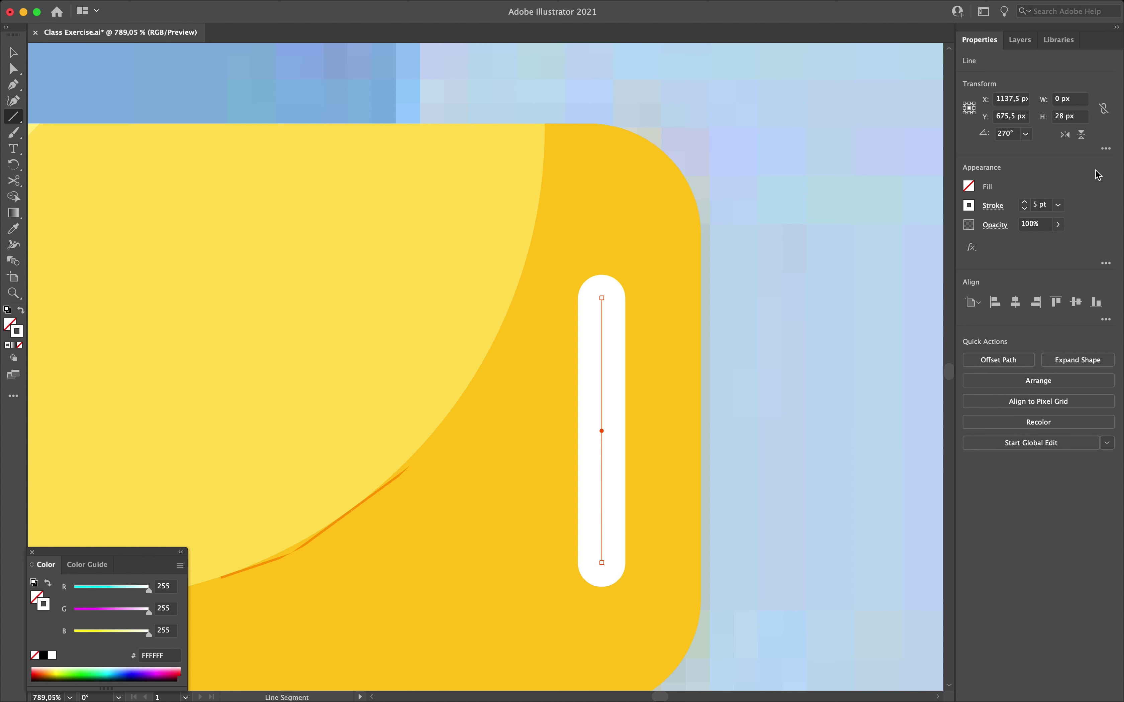
Step: Set the short vertical line to Overlay blending at 50% opacity and clear the selection
left_click(994, 225)
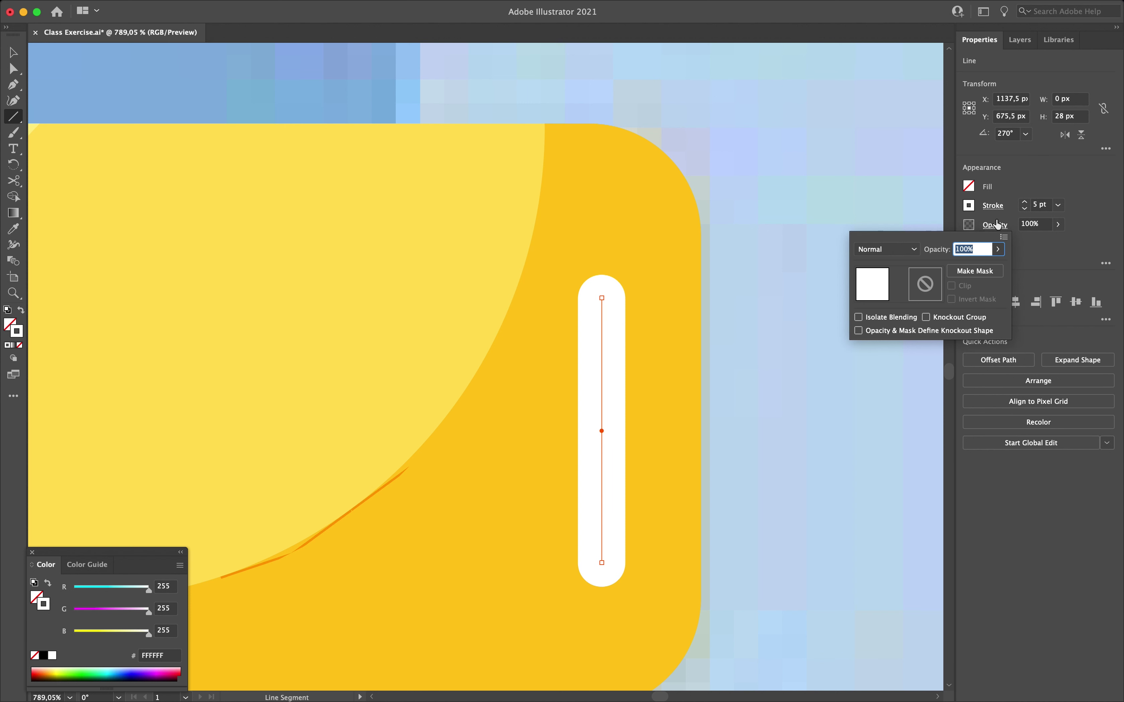
left_click(895, 251)
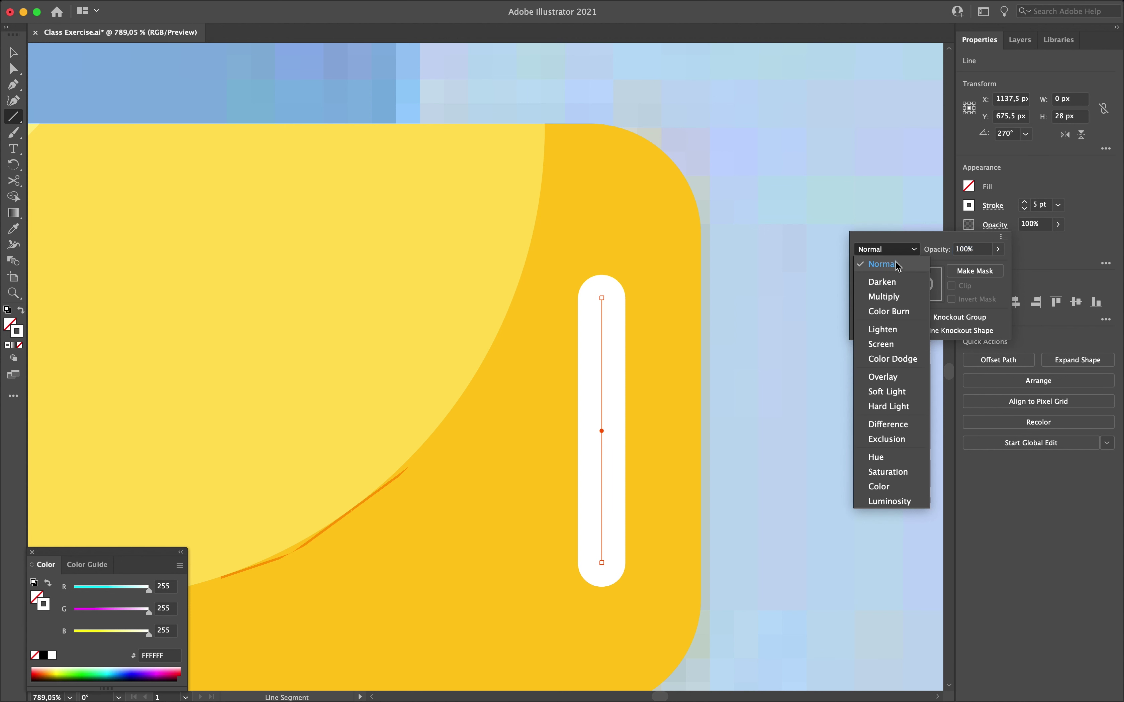
left_click(884, 377)
left_click(973, 250)
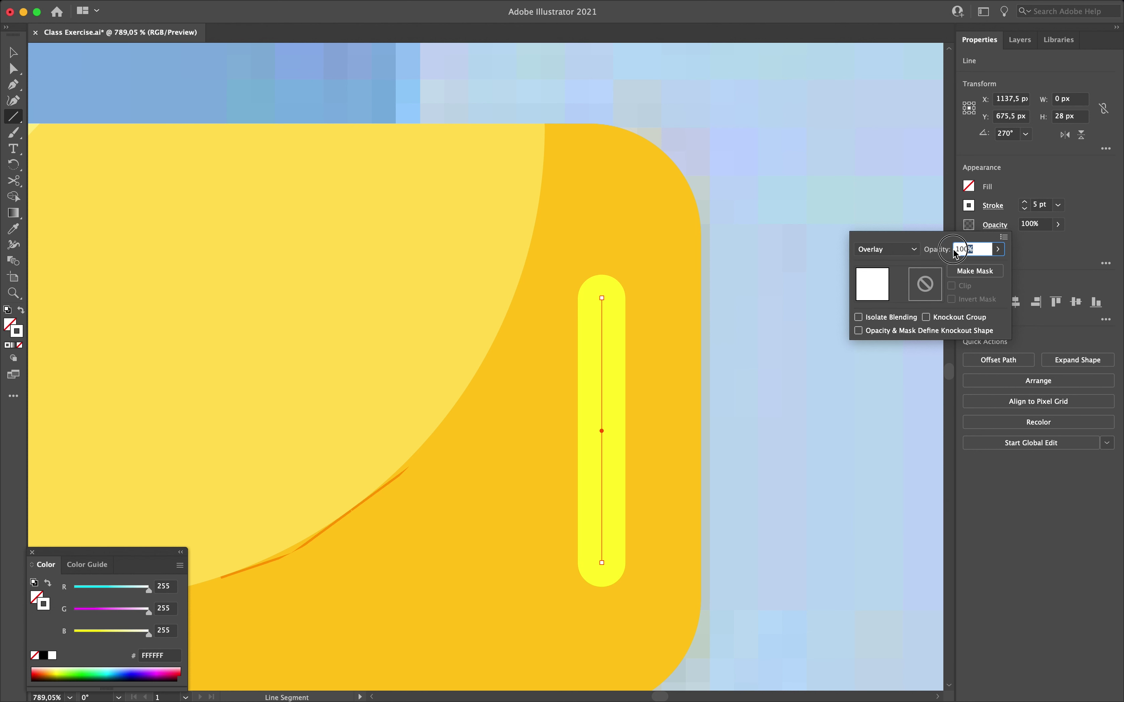
type("50")
key("Return")
scroll(738, 224, "down", 6)
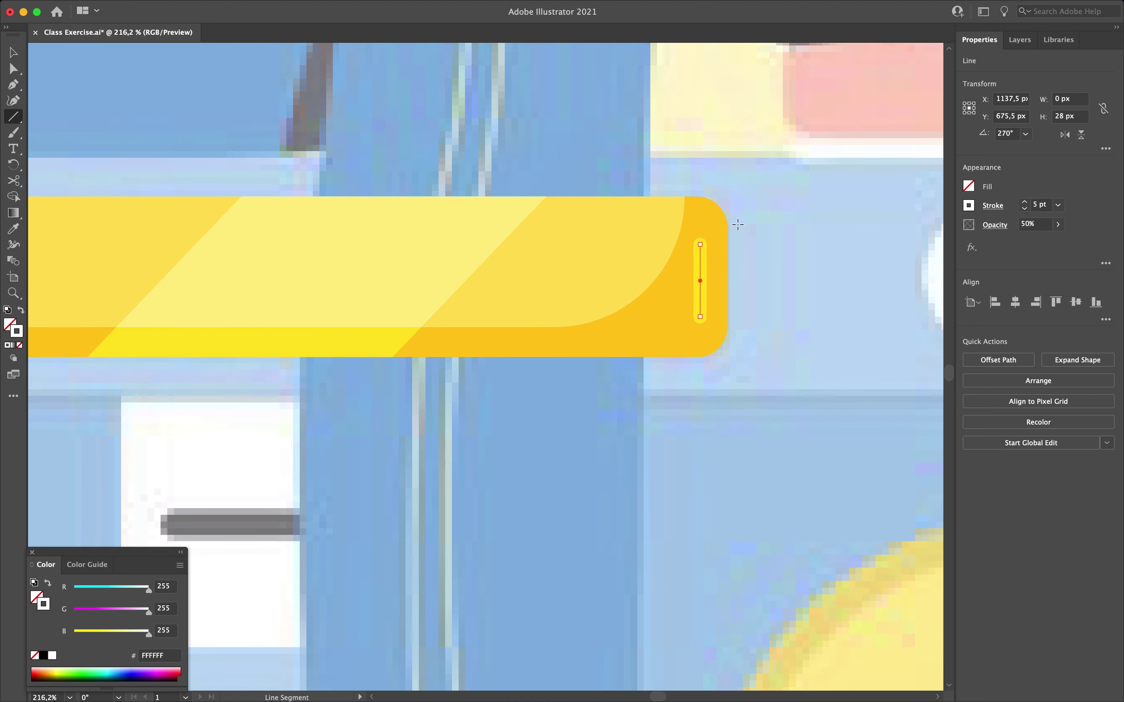
scroll(738, 225, "down", 4)
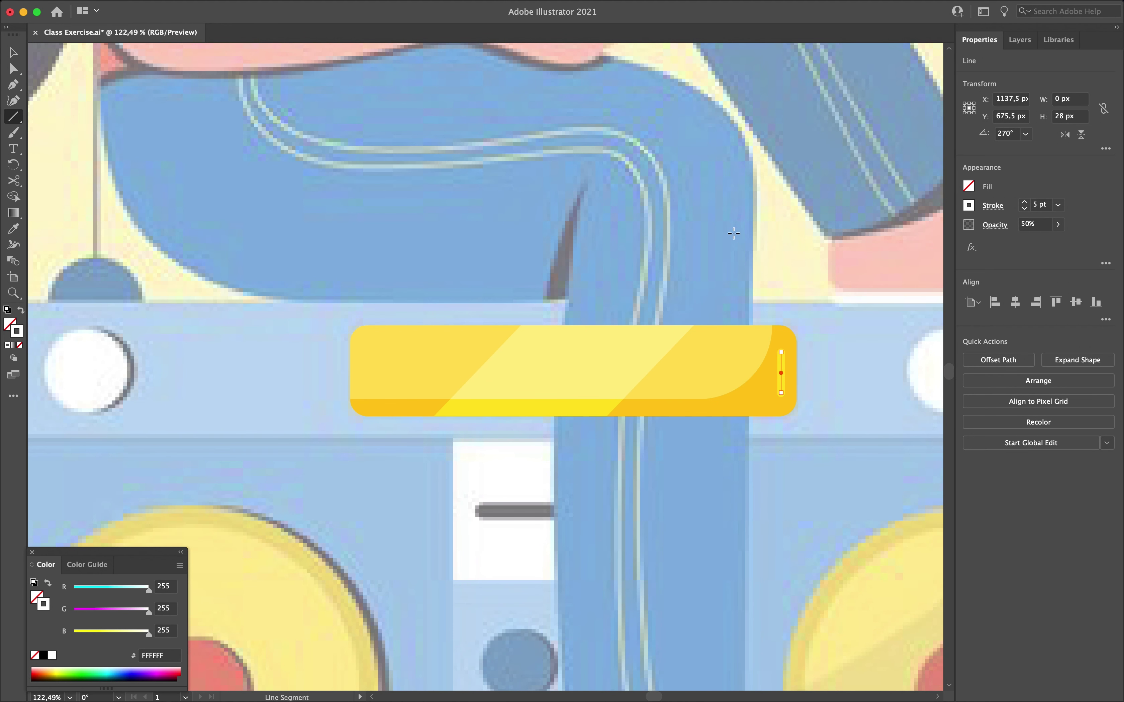
key("v")
left_click(628, 213)
Step: Move only the display's yellow base rectangle up onto the woman's torso, leaving the shadow, highlight and line on the radio
scroll(629, 213, "down", 6)
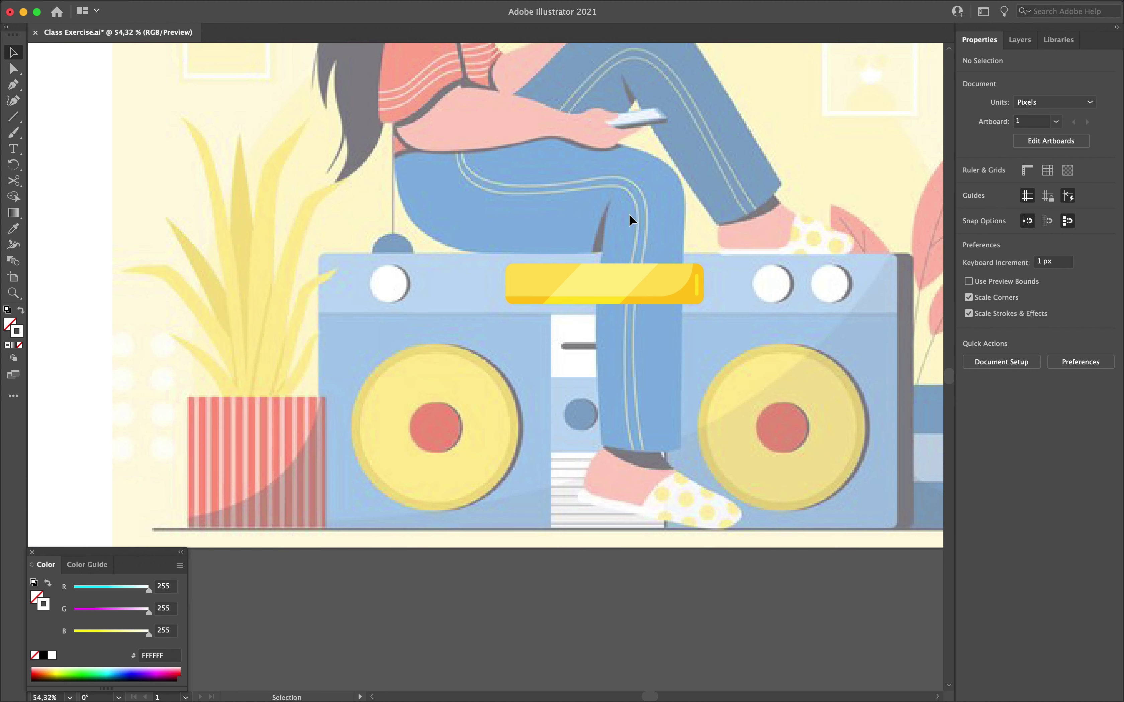
scroll(629, 213, "right", 3)
scroll(629, 213, "up", 2)
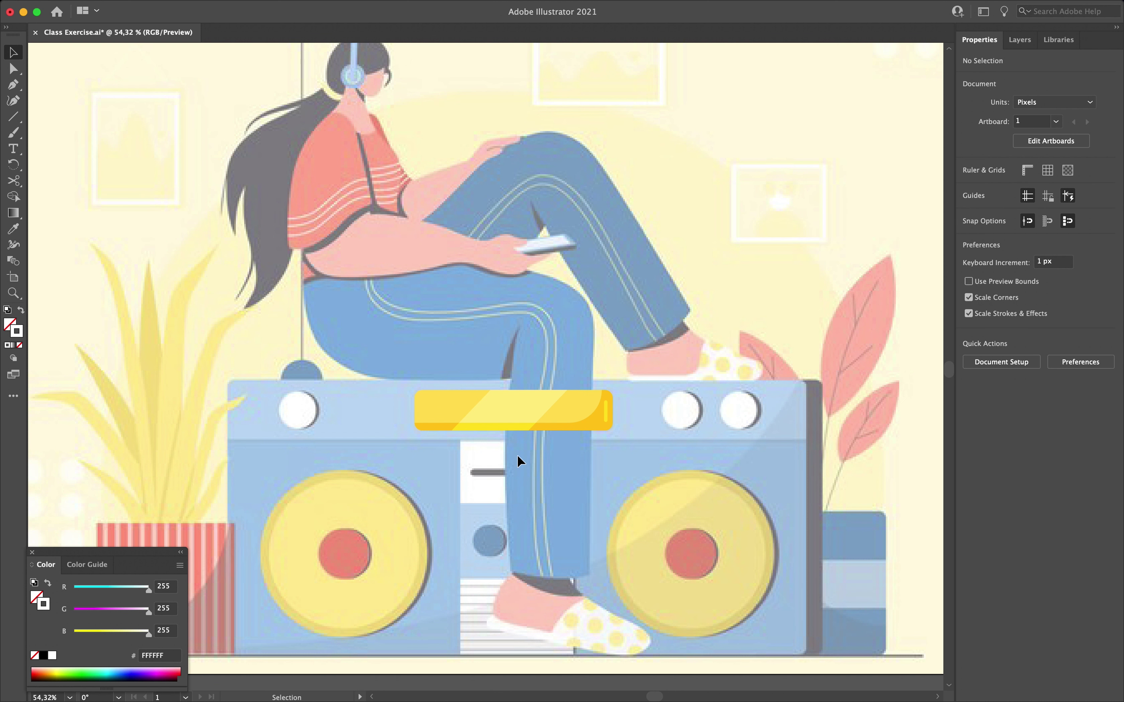
left_click(1020, 39)
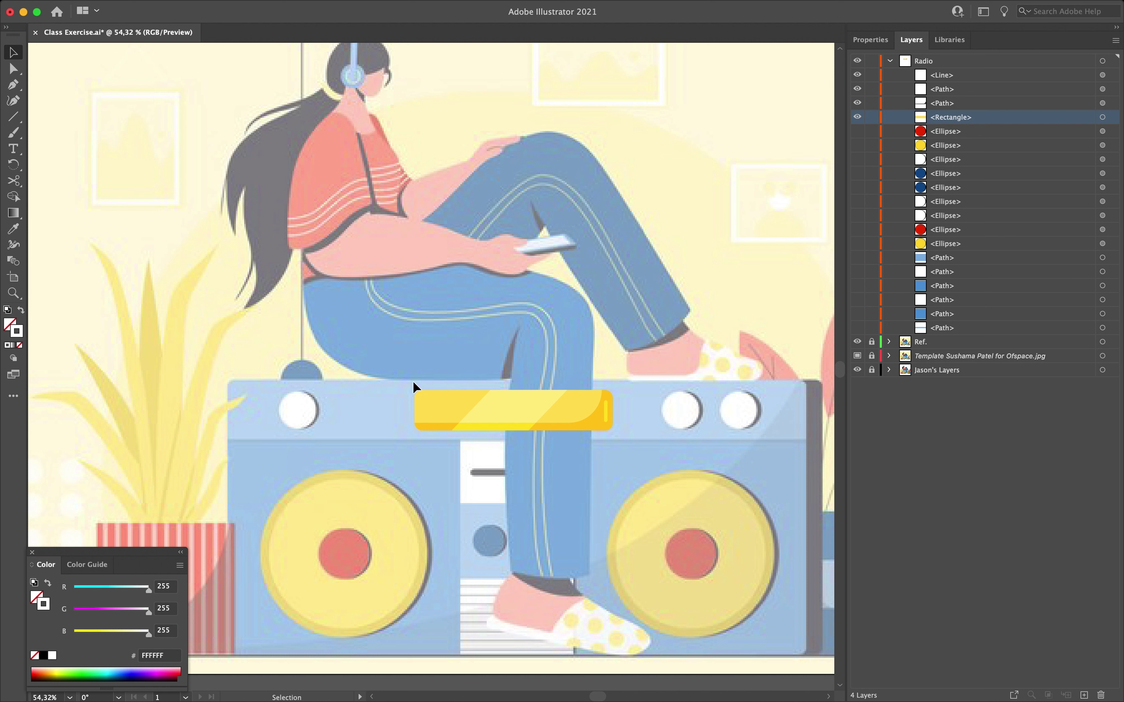
left_click(562, 403)
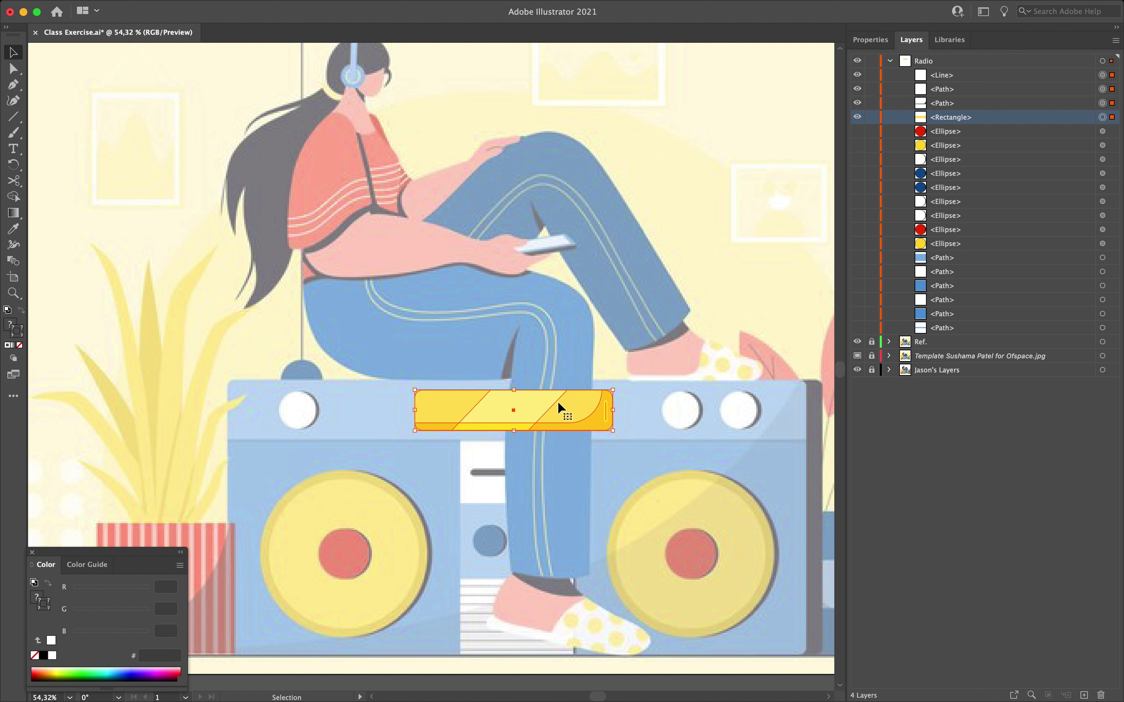
mouse_move(569, 407)
left_mouse_down()
mouse_move(563, 237)
mouse_move(569, 407)
left_mouse_up()
left_click_drag(465, 430, 326, 222)
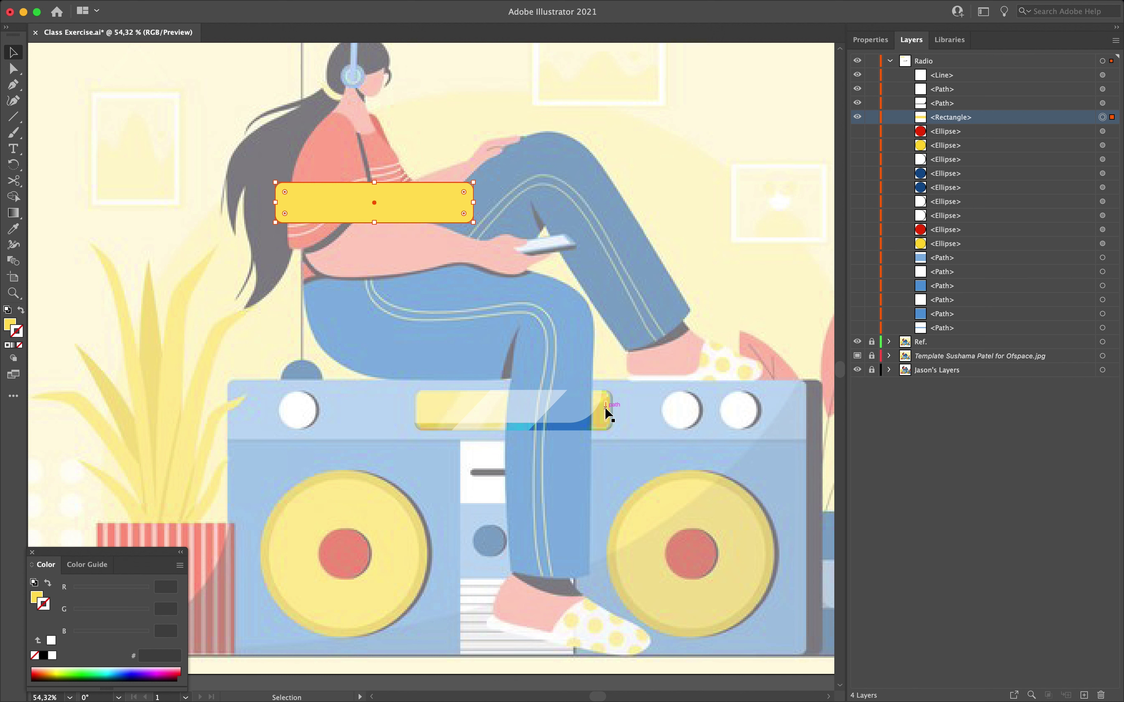
Step: Undo the base rectangle's move and group it with the display's shadow, highlight and line
key("super+z")
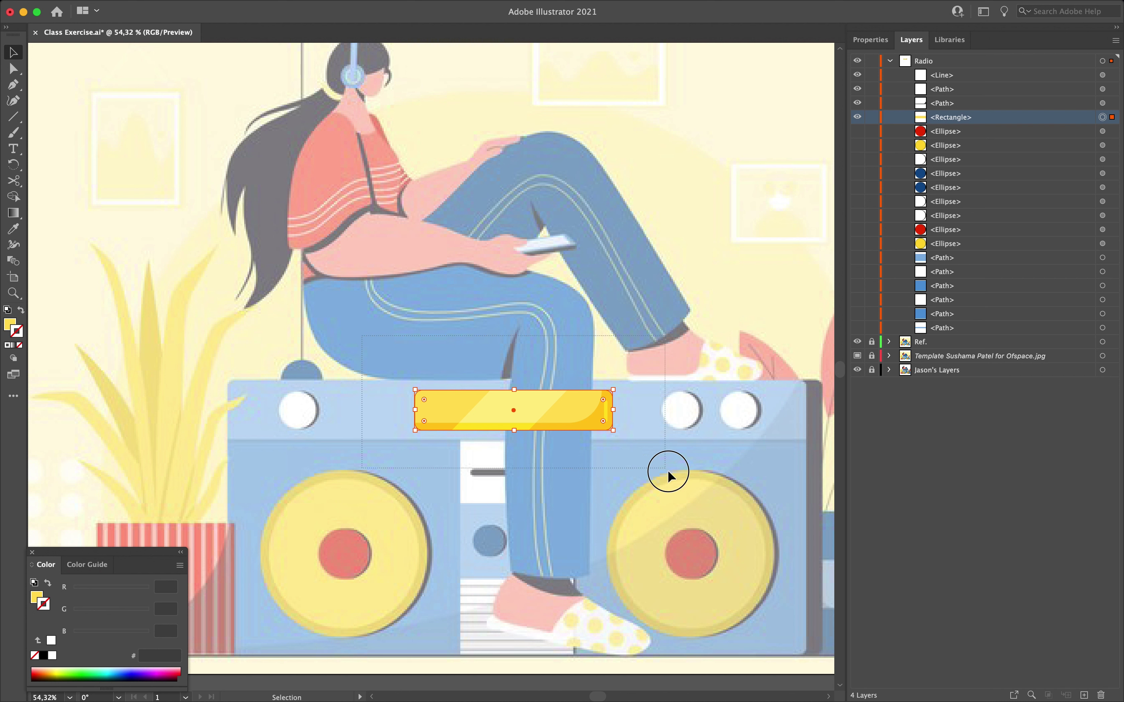
key("super+z")
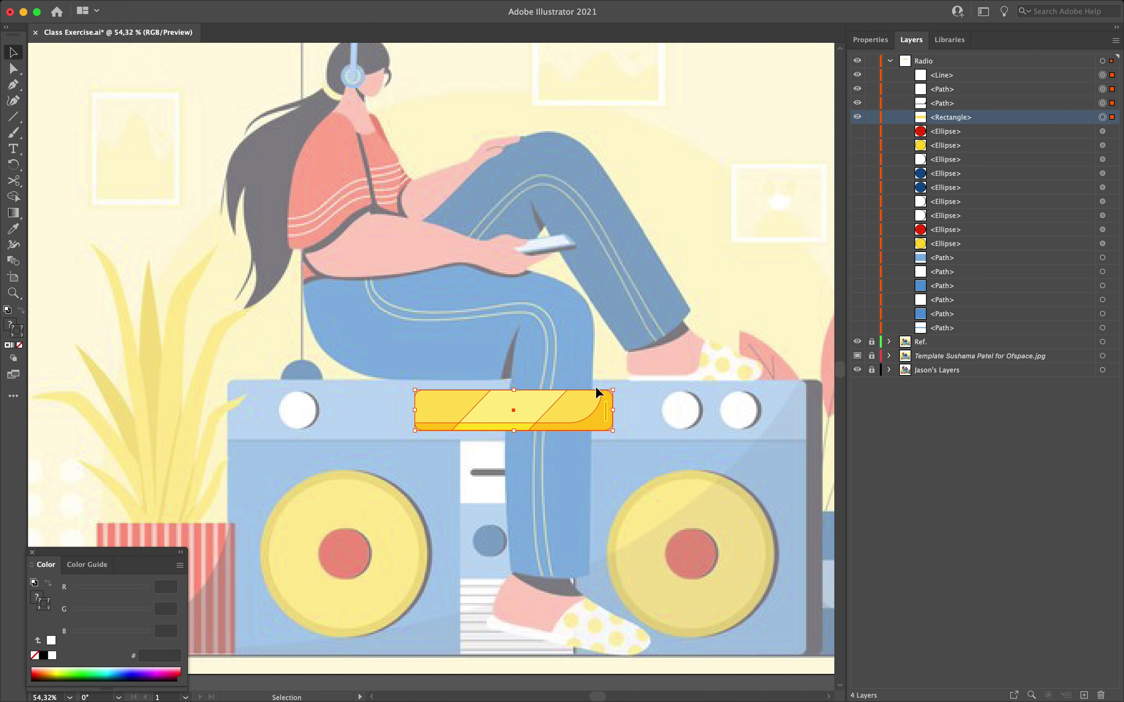
right_click(508, 404)
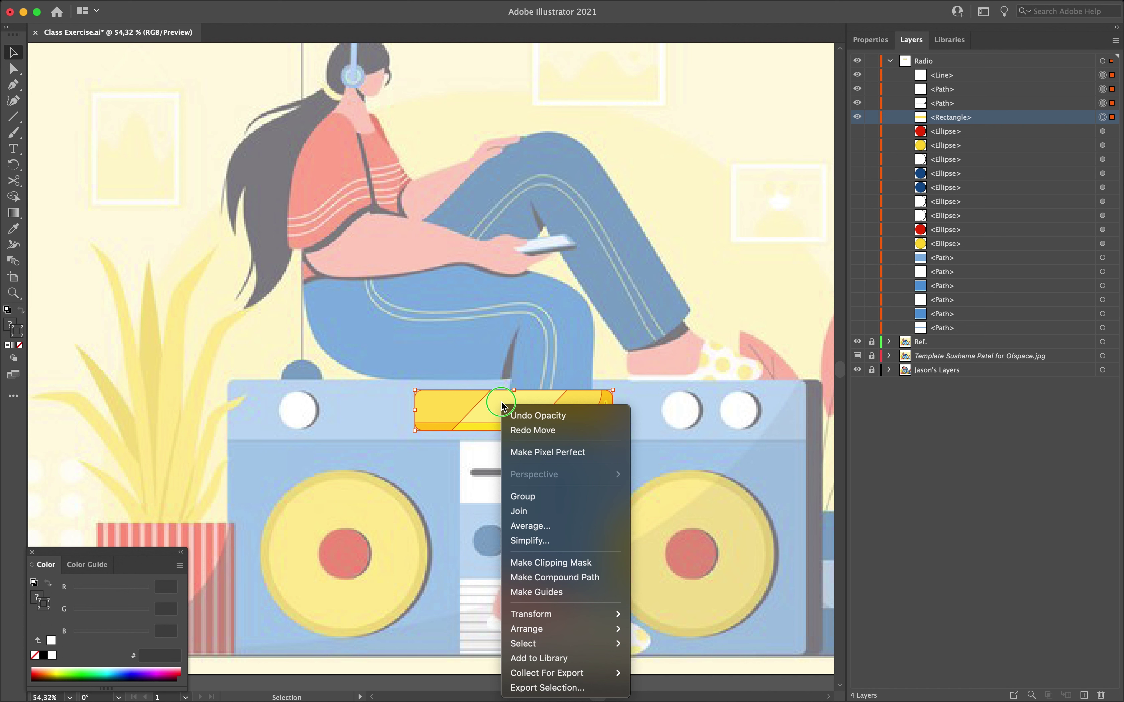
left_click(536, 498)
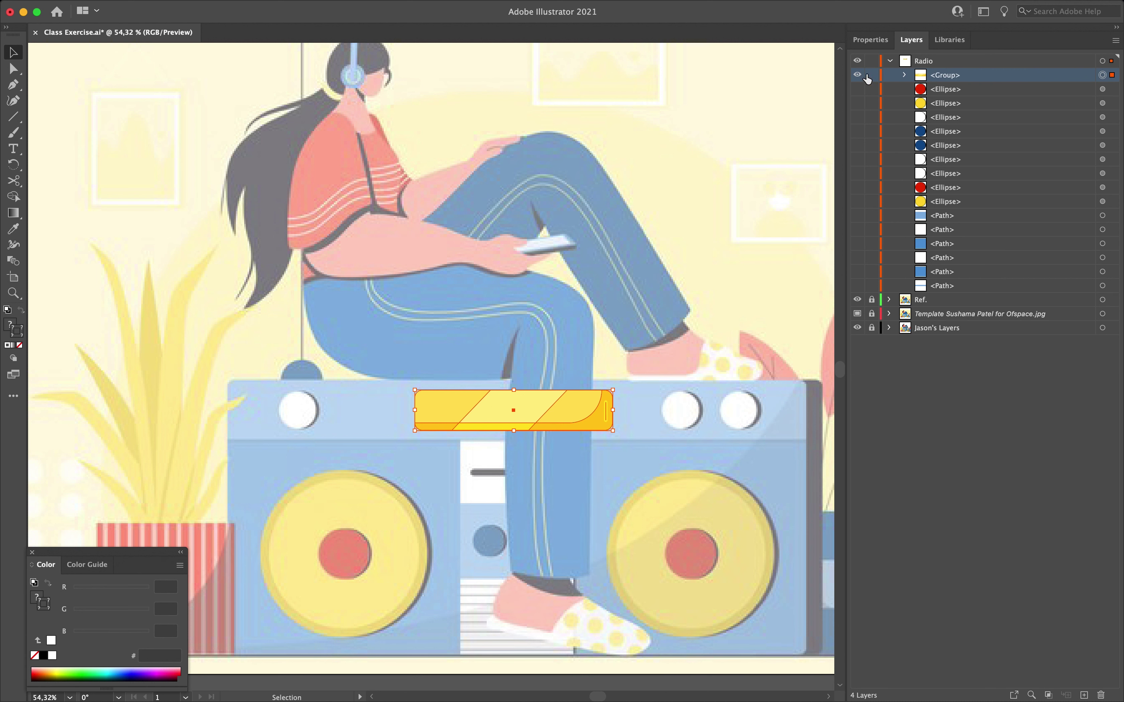
Step: Inspect the display group's contents in the Radio layer and toggle the whole group's visibility off and on
left_click(904, 75)
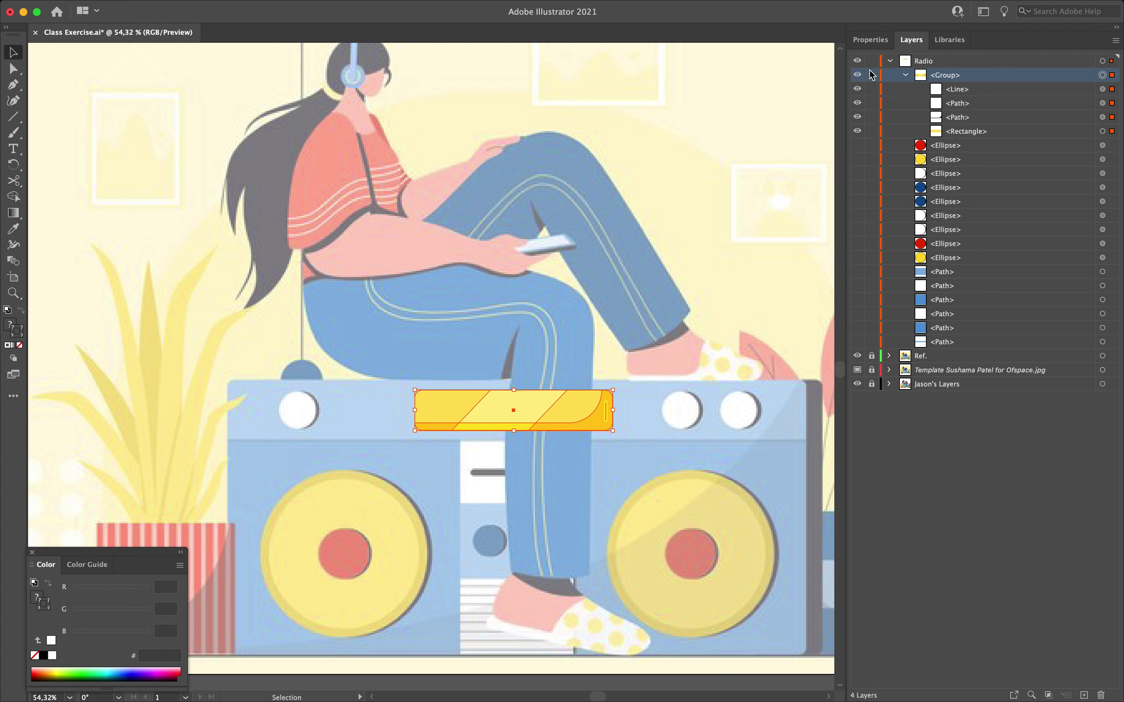
left_click(858, 75)
left_click(857, 75)
left_click(857, 75)
left_click(858, 75)
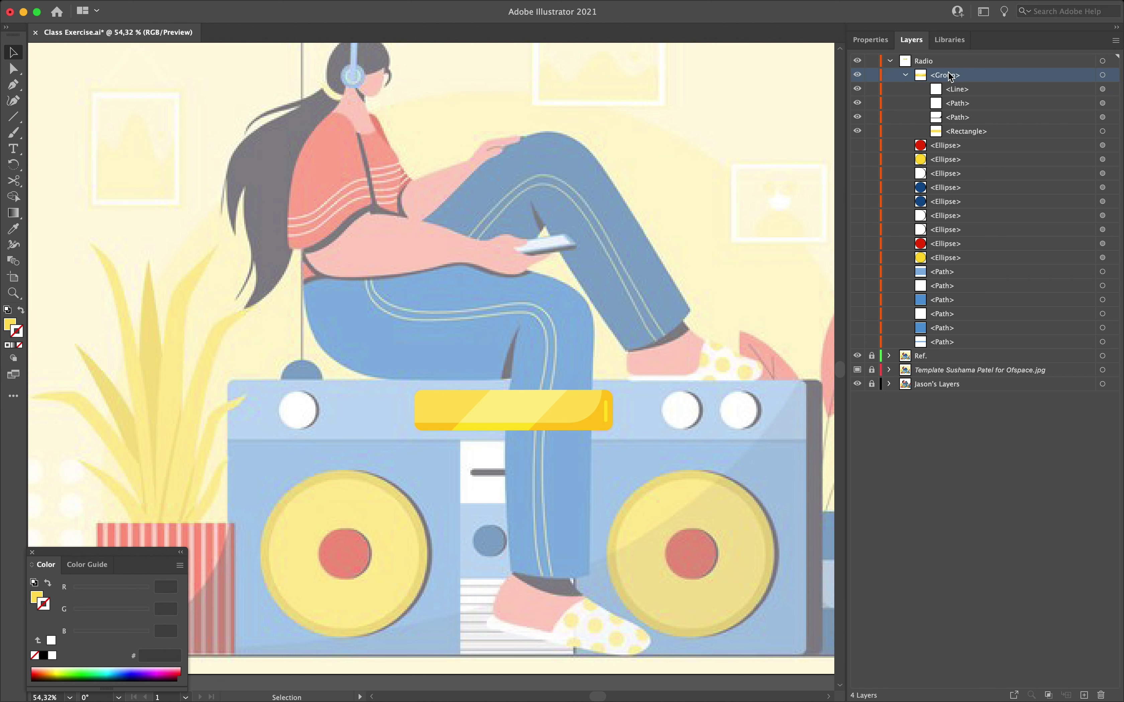
left_click(904, 75)
Step: Try moving and rotating the display group as a single object, undo those changes, and clear the selection
left_click_drag(508, 403, 533, 358)
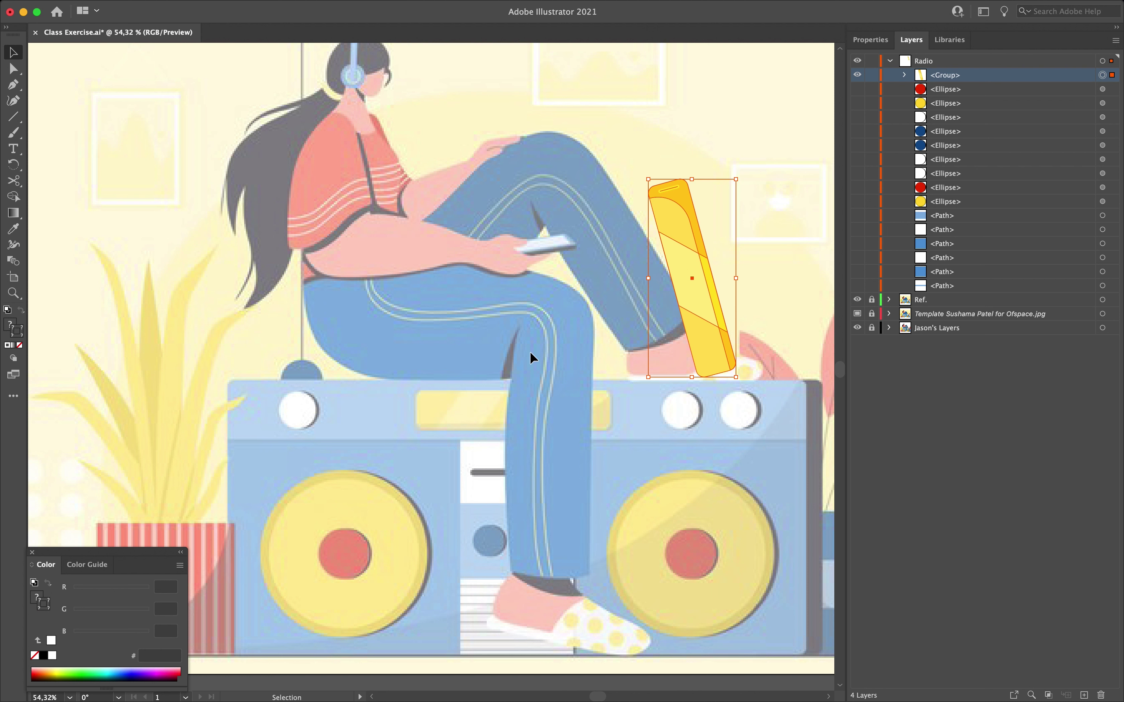
key("super+z")
key("super+z")
key("super+z")
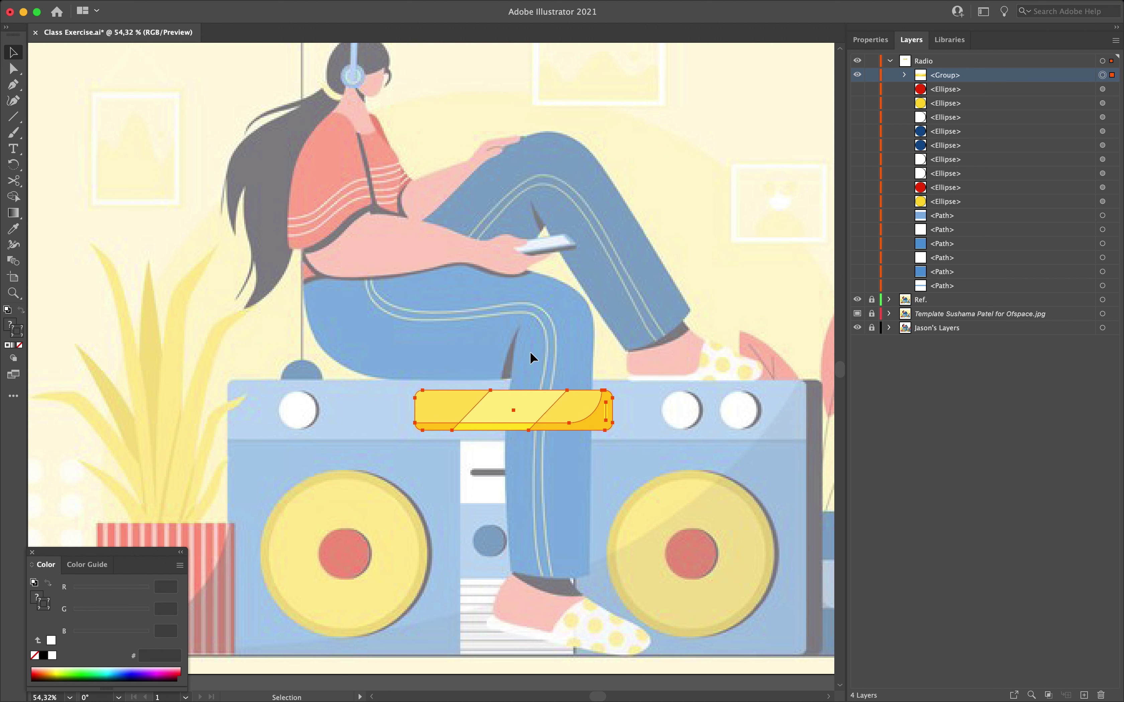
left_click(570, 342)
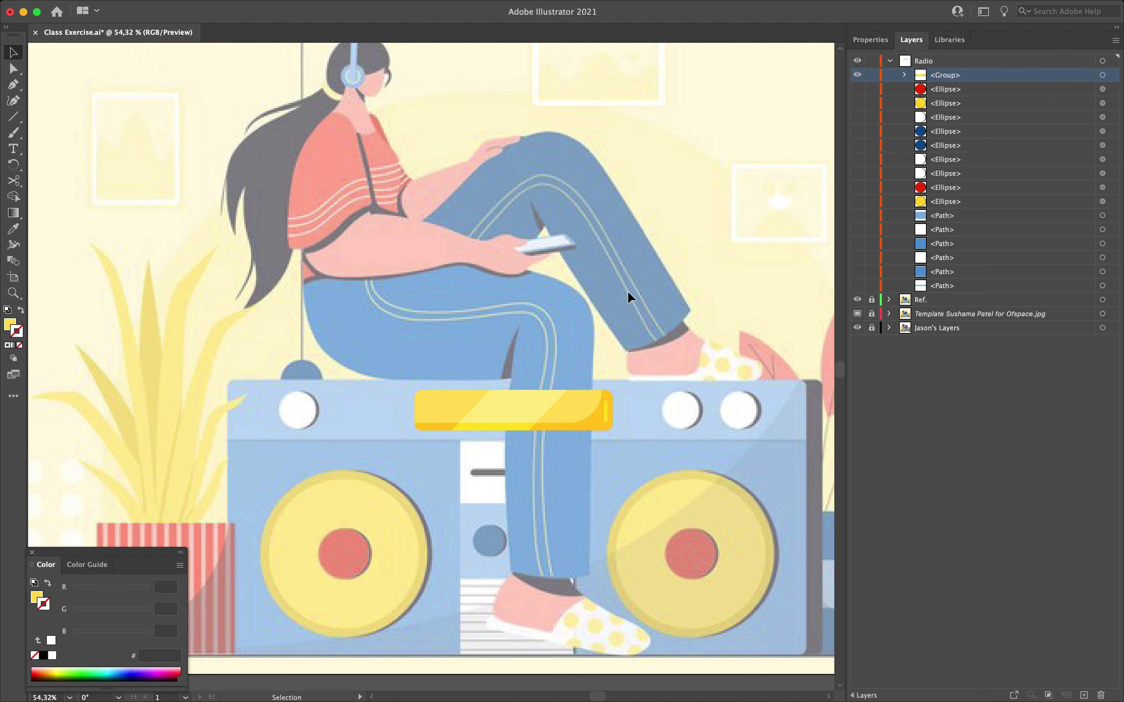
Step: Show the other radio parts to check the display in context and hide them again
left_click_drag(857, 88, 857, 287)
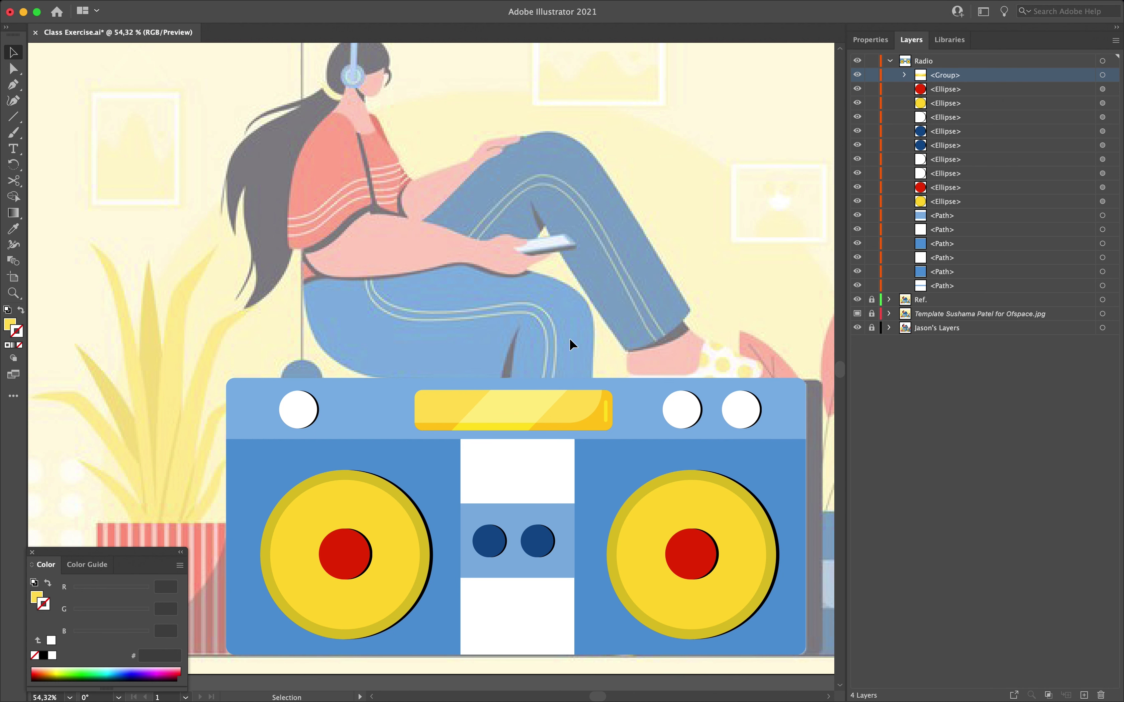
scroll(356, 436, "up", 5)
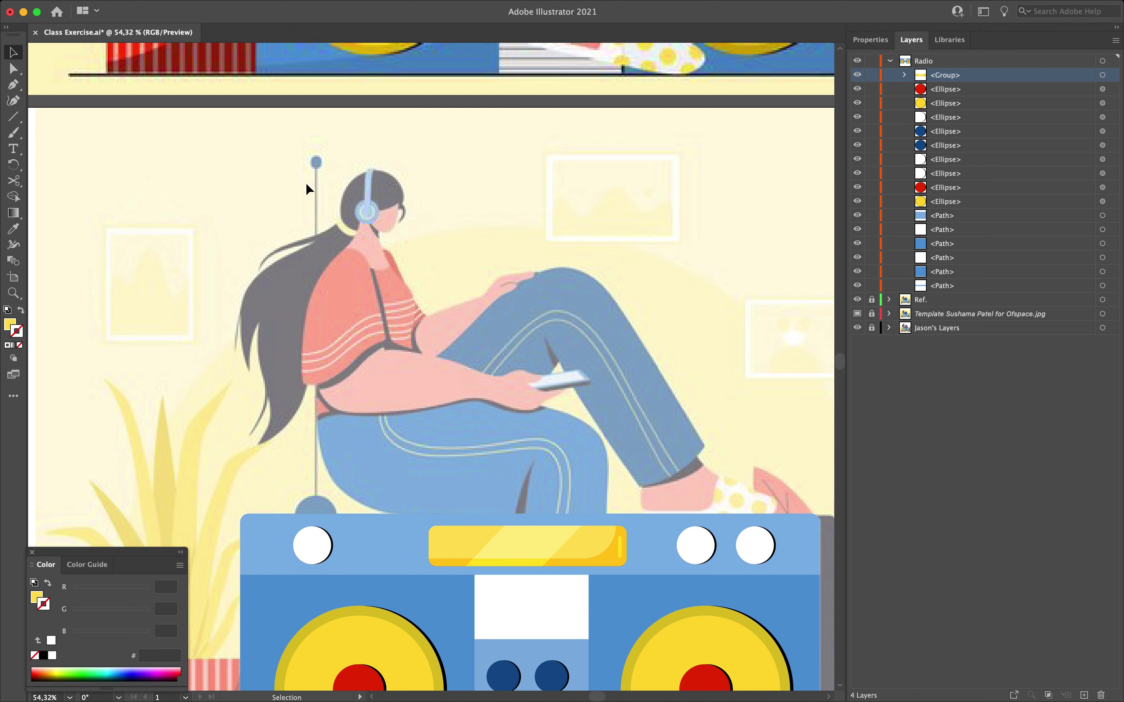
scroll(316, 530, "down", 7)
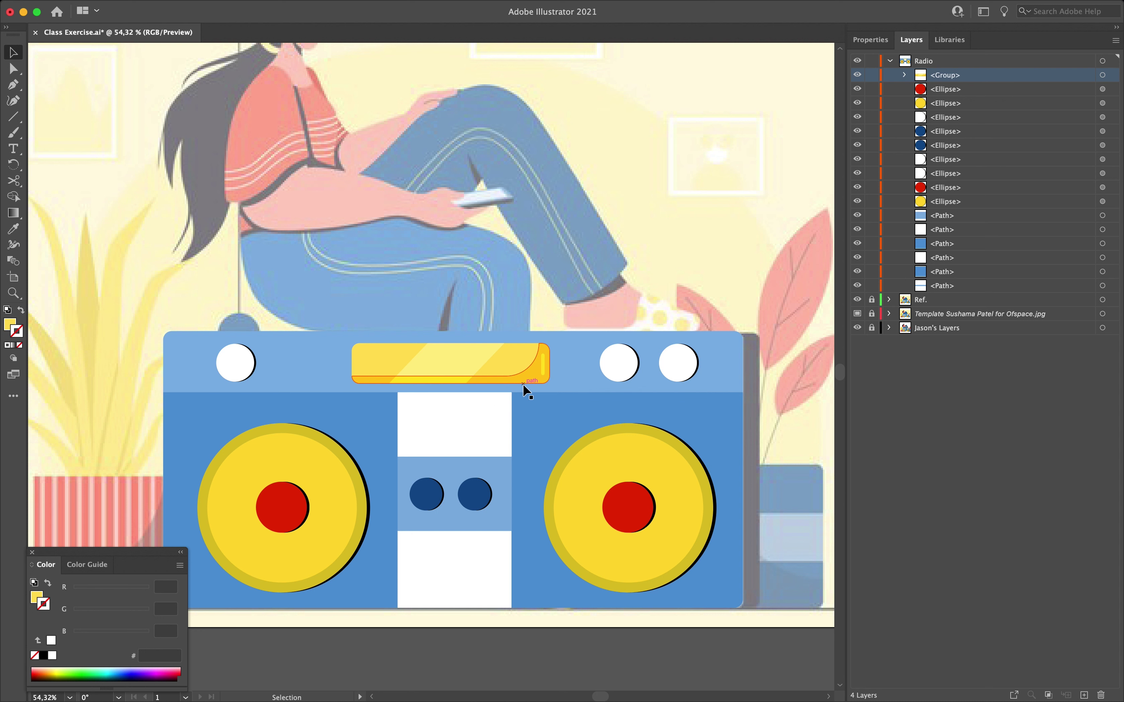
left_click_drag(857, 89, 857, 287)
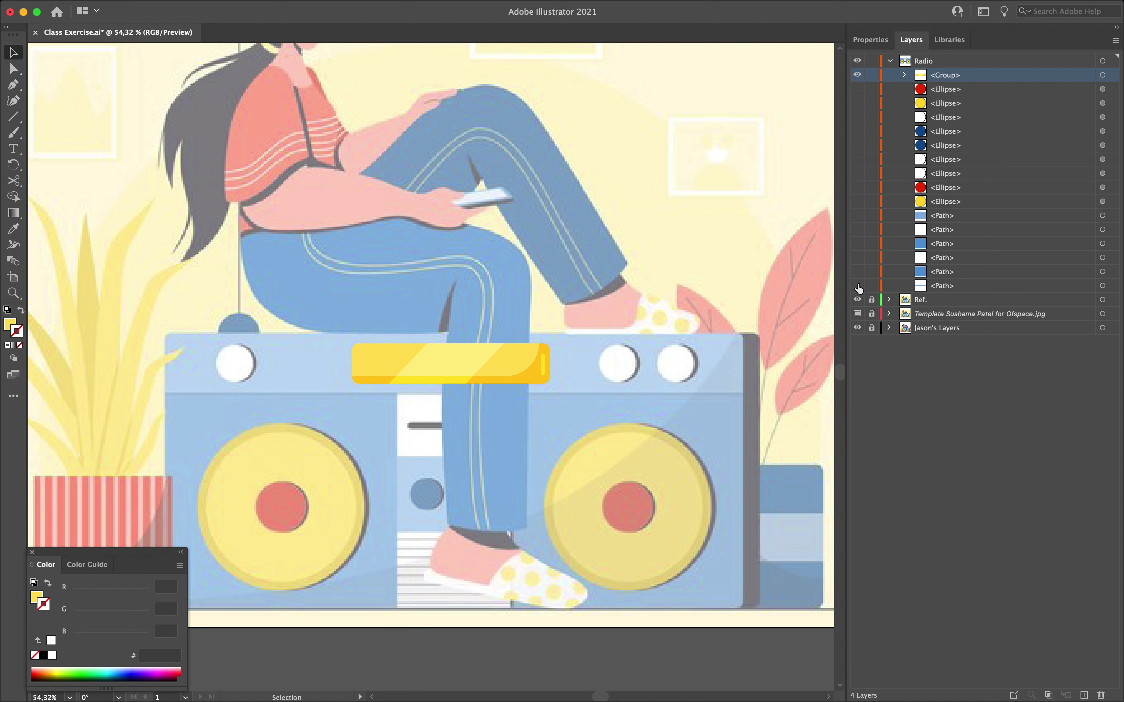
Step: Hide the display group, make the Radio layer active, and sample the reference antenna base's dark blue as the fill
left_click(858, 75)
left_click(952, 61)
scroll(426, 285, "up", 5)
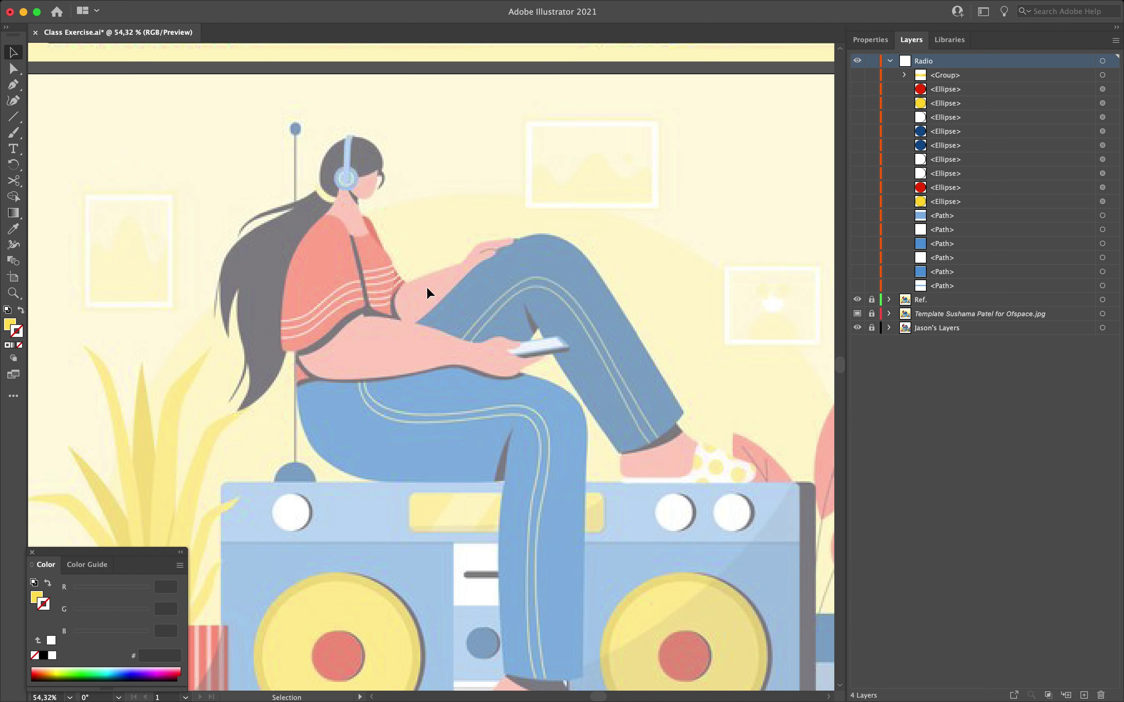
scroll(364, 160, "left", 4)
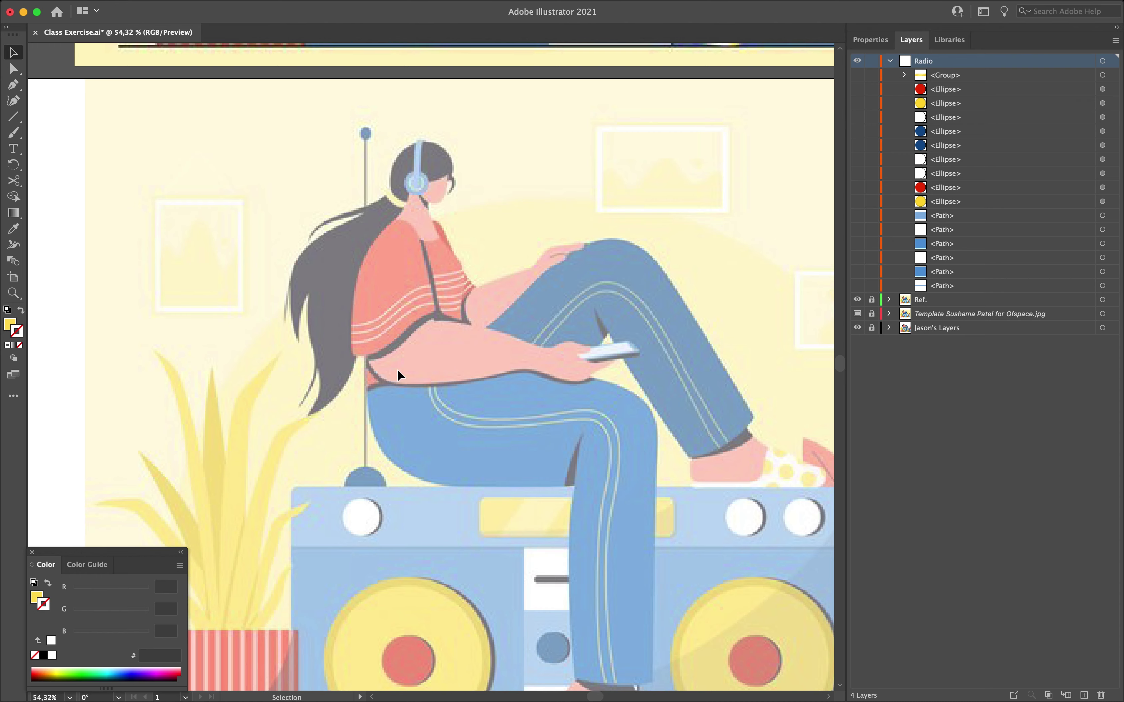
scroll(397, 368, "up", 10)
key("i")
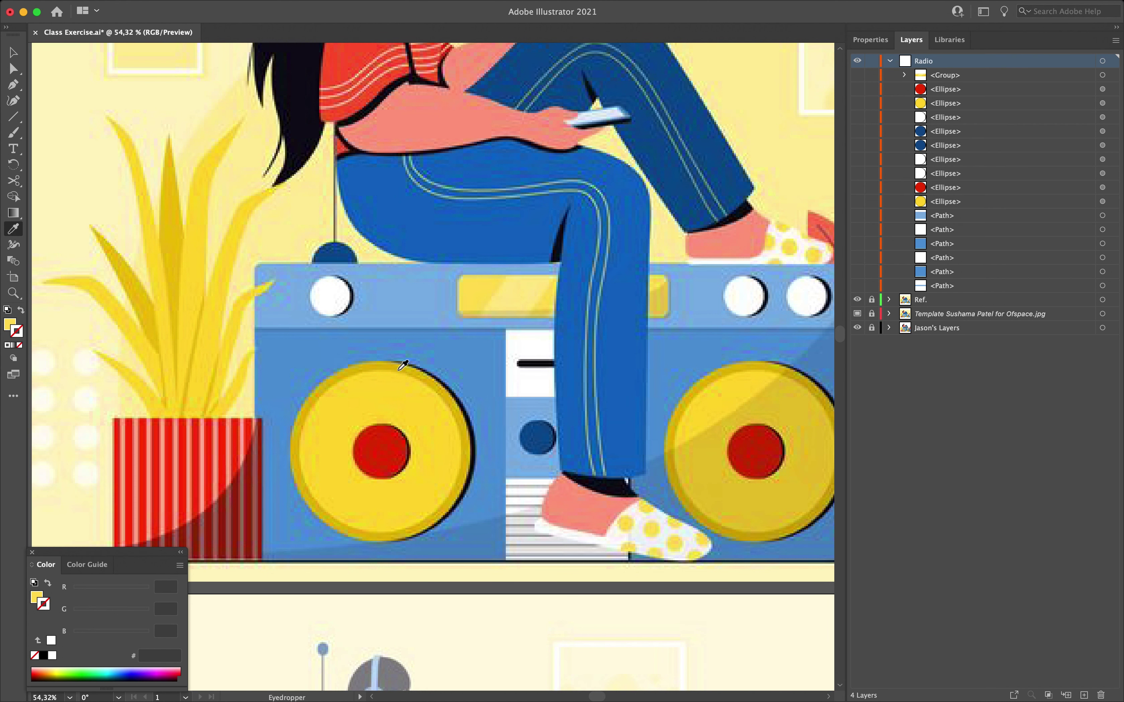
left_click(337, 261)
Step: Draw a dark blue circle from its center over the template's antenna base with the Ellipse tool
scroll(340, 258, "down", 11)
left_click_drag(14, 116, 80, 144)
left_click(79, 134)
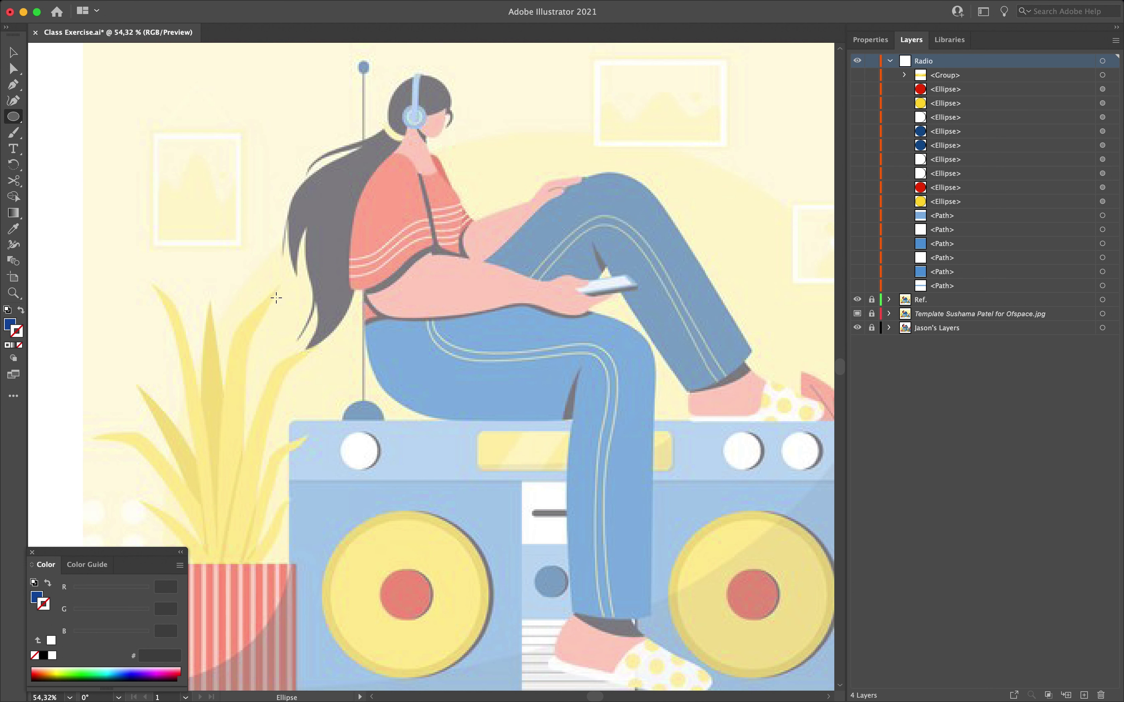
scroll(316, 401, "up", 5)
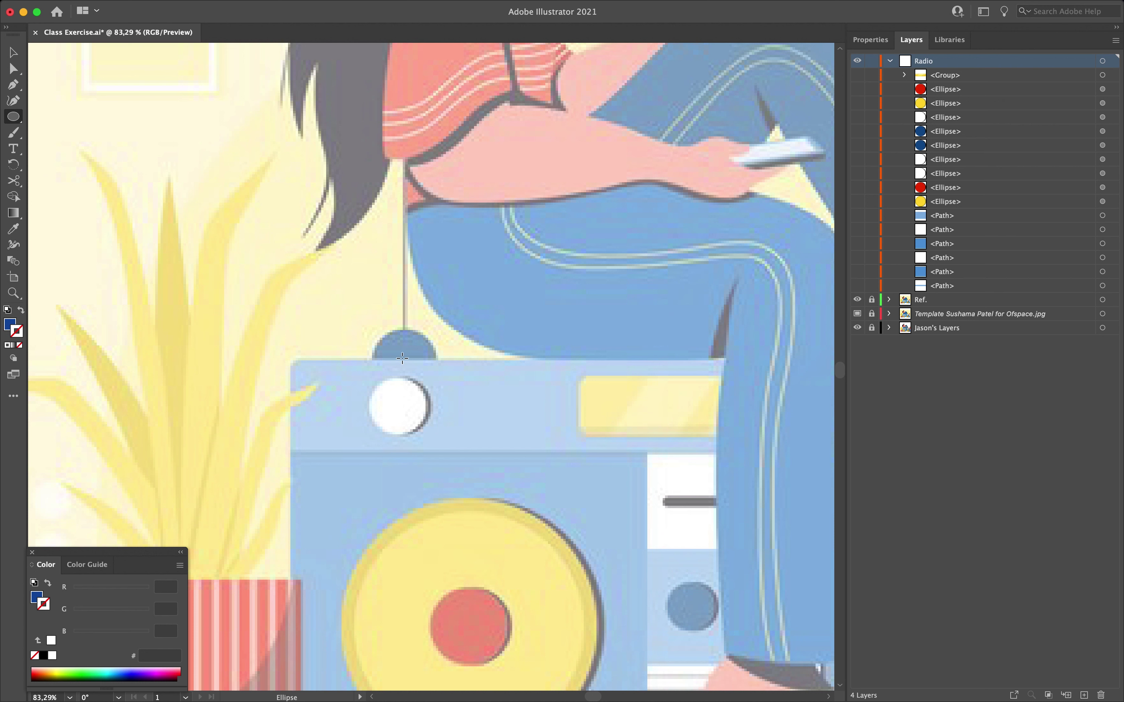
mouse_move(402, 358)
left_mouse_down()
mouse_move(446, 385)
mouse_move(431, 376)
left_mouse_up()
key("v")
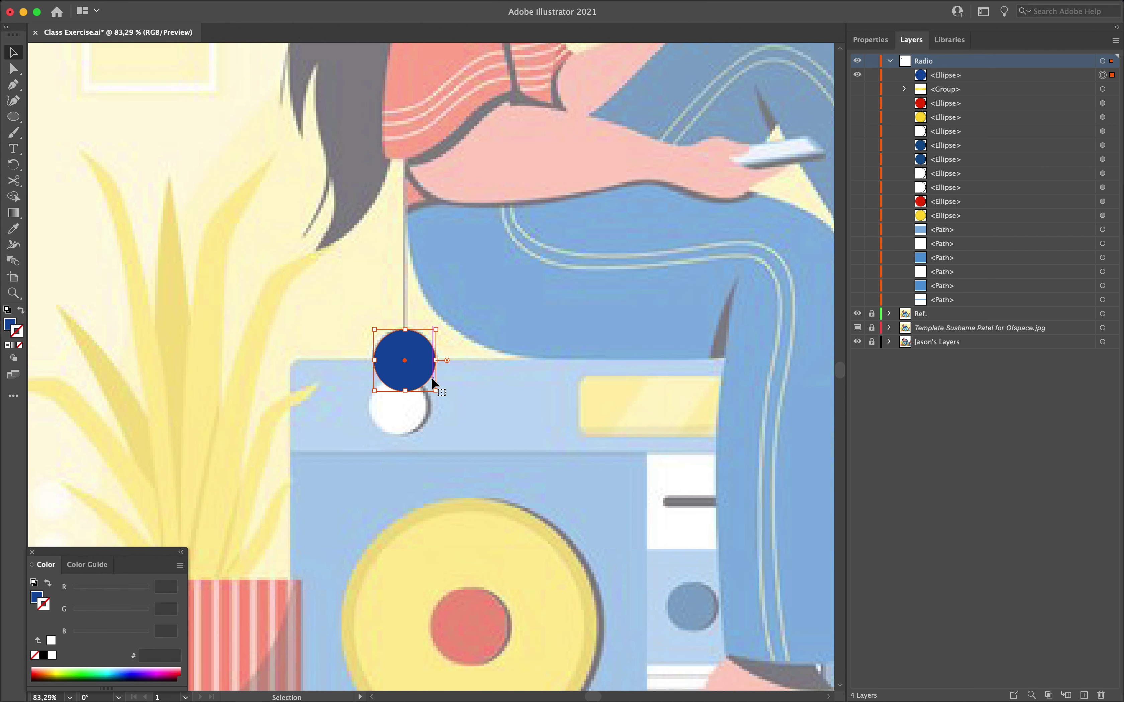
Step: Copy the base circle to the antenna's tip, scale the copy down to match the template, and clear the selection
scroll(430, 376, "down", 3)
scroll(430, 377, "up", 3)
scroll(430, 377, "up", 1)
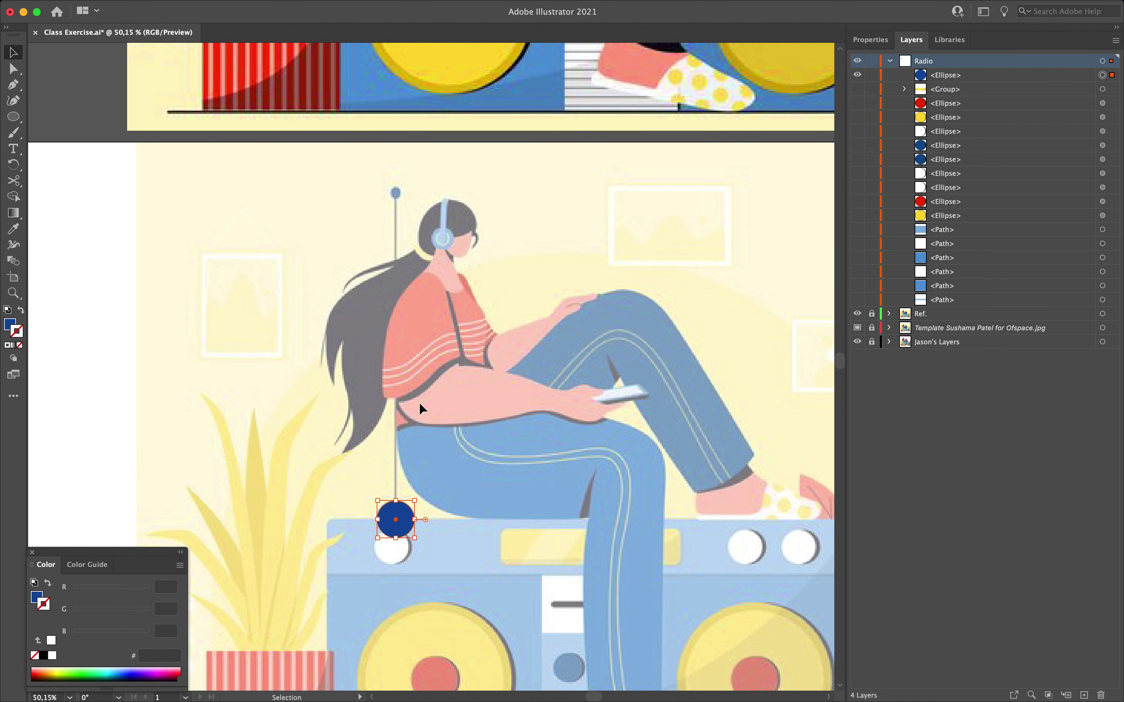
left_click_drag(396, 501, 402, 201)
scroll(402, 201, "left", 3)
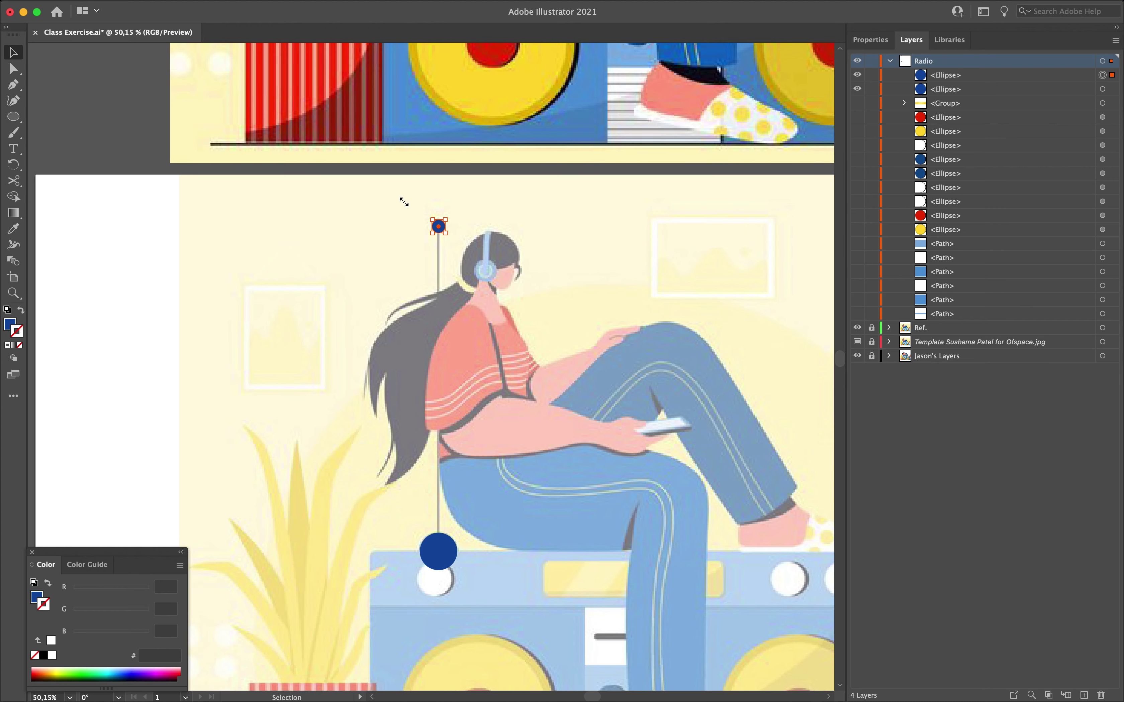
left_click(425, 303)
scroll(425, 304, "right", 3)
scroll(425, 304, "down", 1)
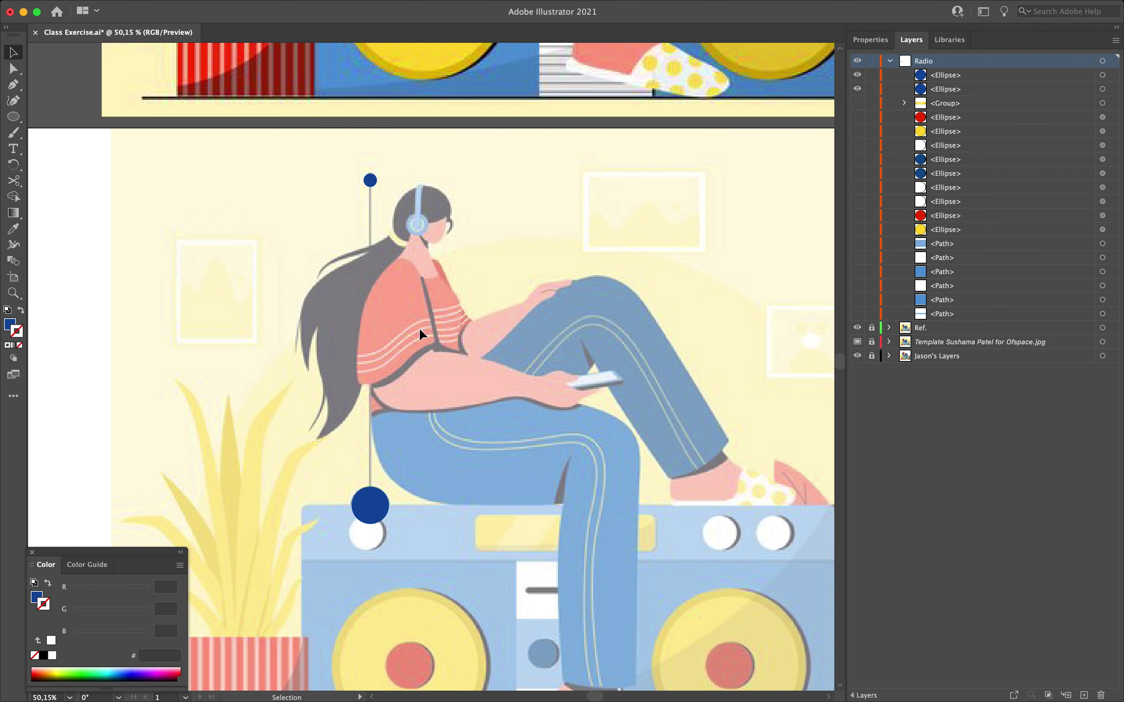
Step: Set up the Line Segment tool with no fill and a black 2 pt stroke
left_click_drag(13, 116, 88, 183)
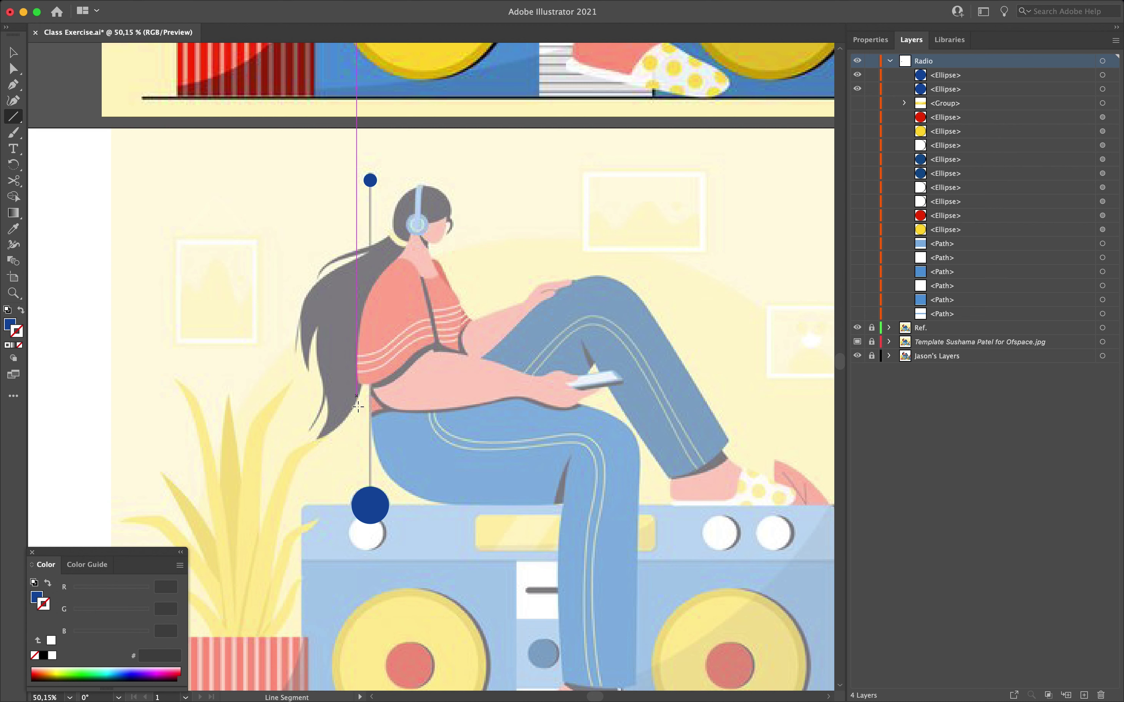
left_click(884, 48)
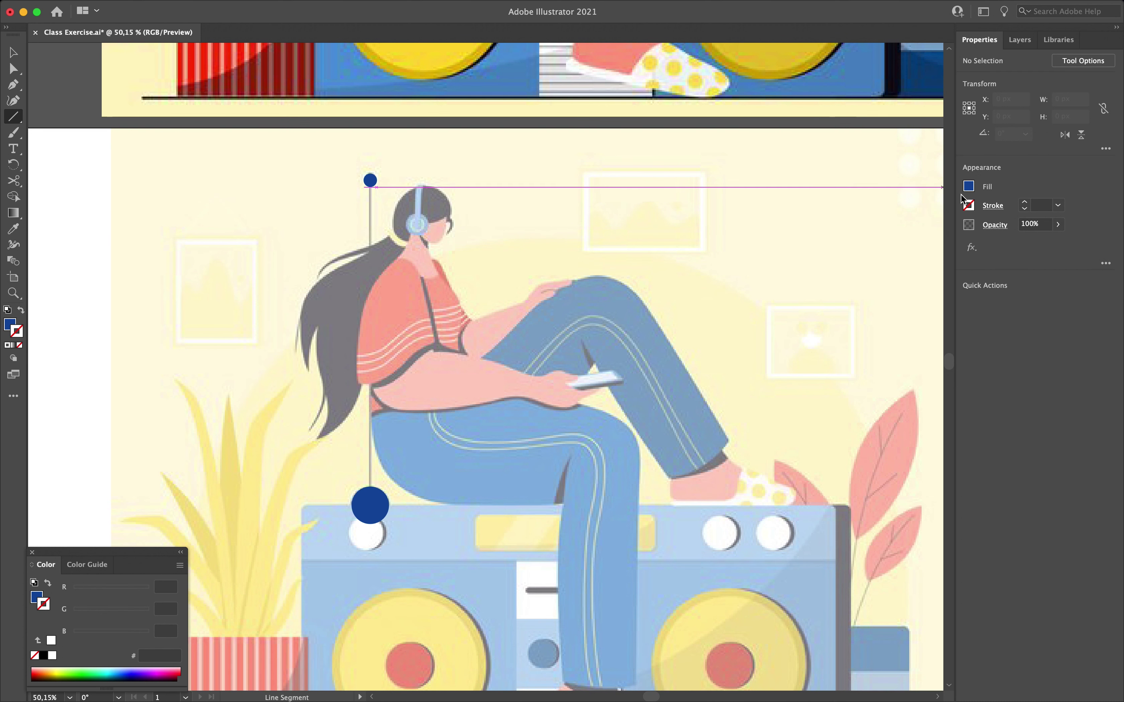
left_click(969, 186)
left_click(822, 234)
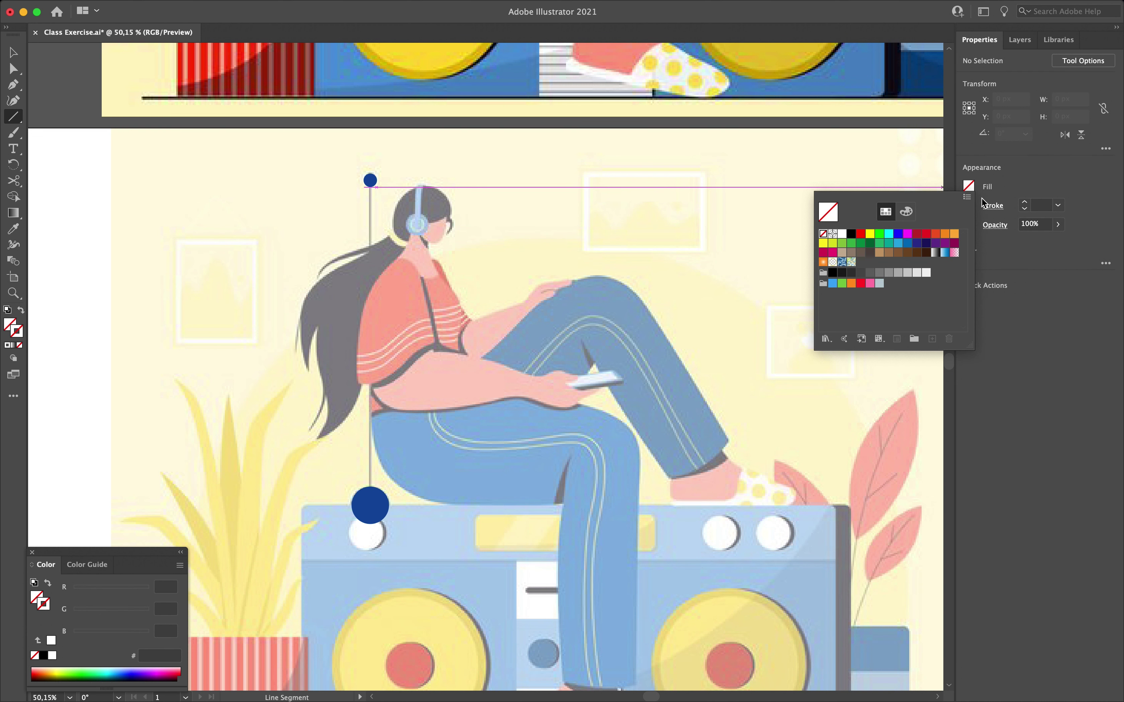
left_click(970, 205)
left_click(851, 253)
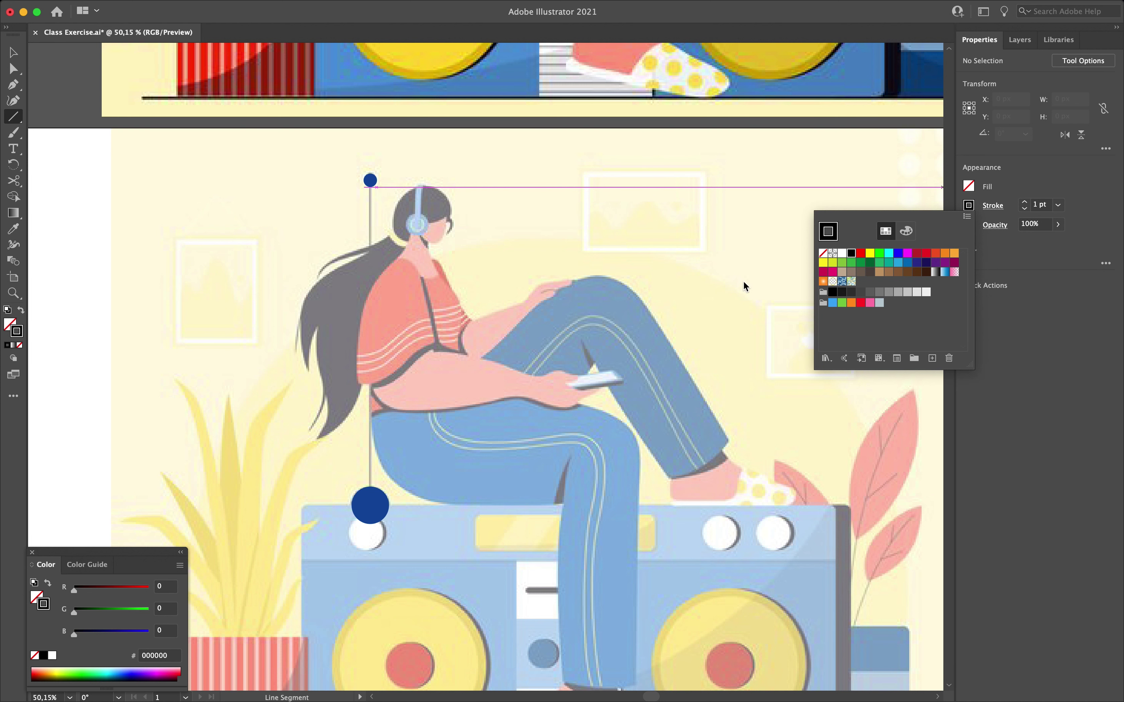
left_click(1024, 201)
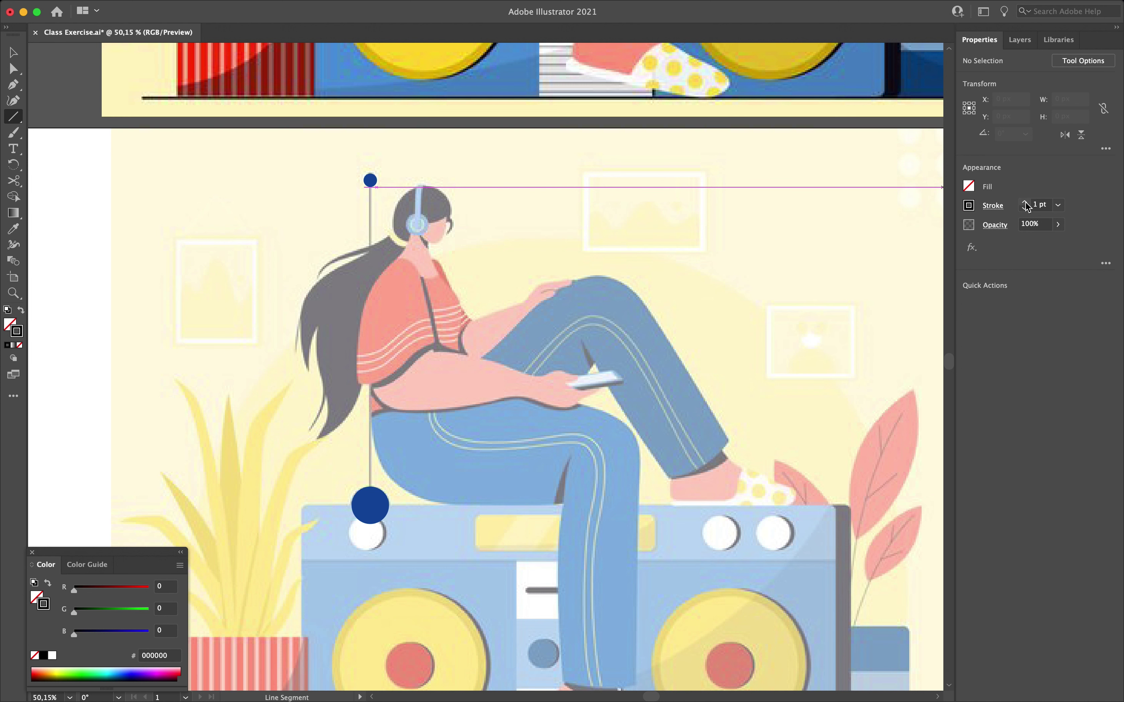
Step: Draw a vertical line about 541 px long from the small tip circle's center to the base circle's center
scroll(481, 284, "down", 3)
scroll(339, 193, "up", 3)
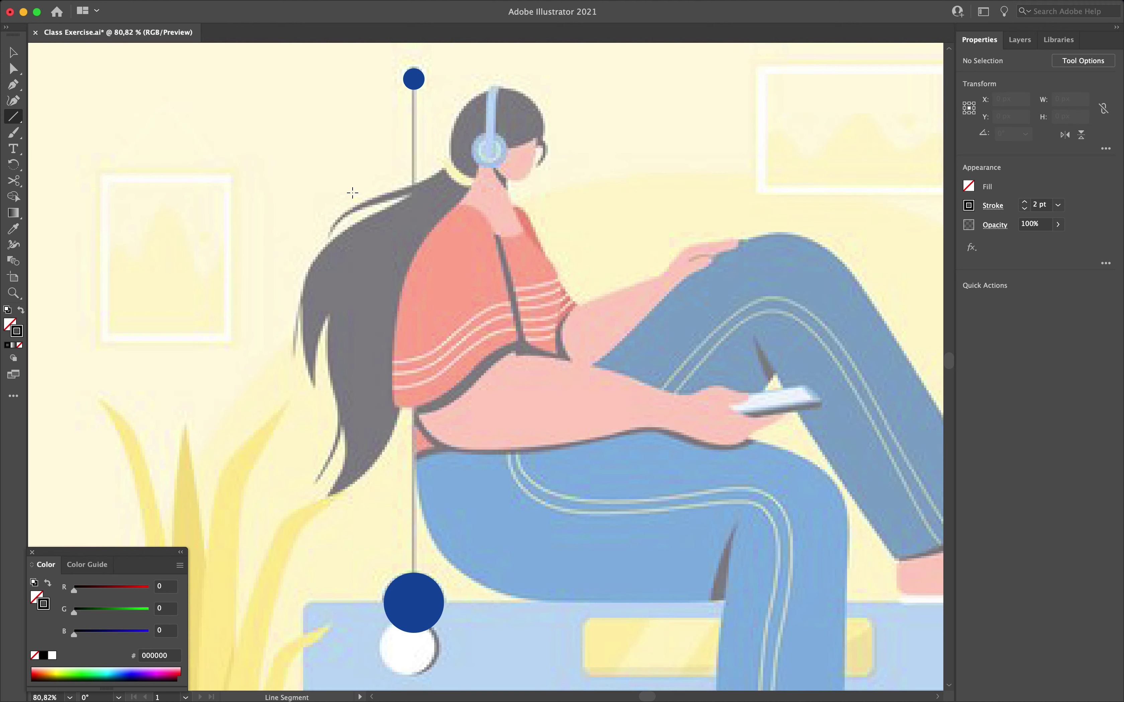
left_click_drag(414, 77, 402, 610)
key("v")
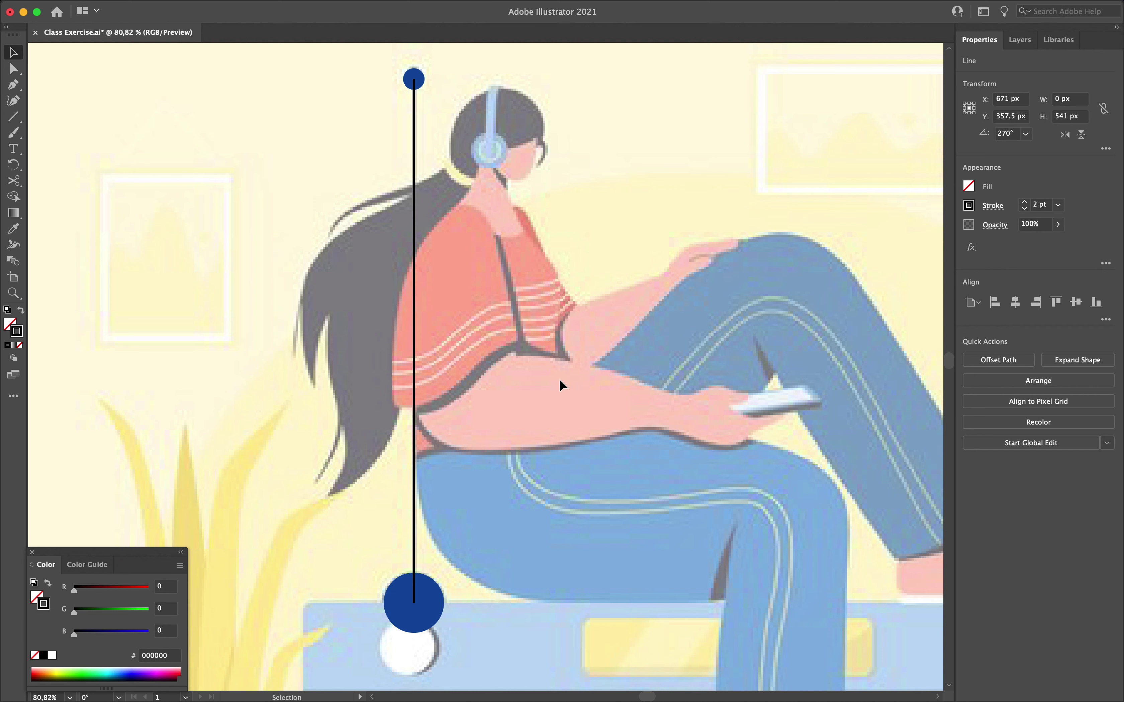
left_click(561, 386)
left_click(1021, 39)
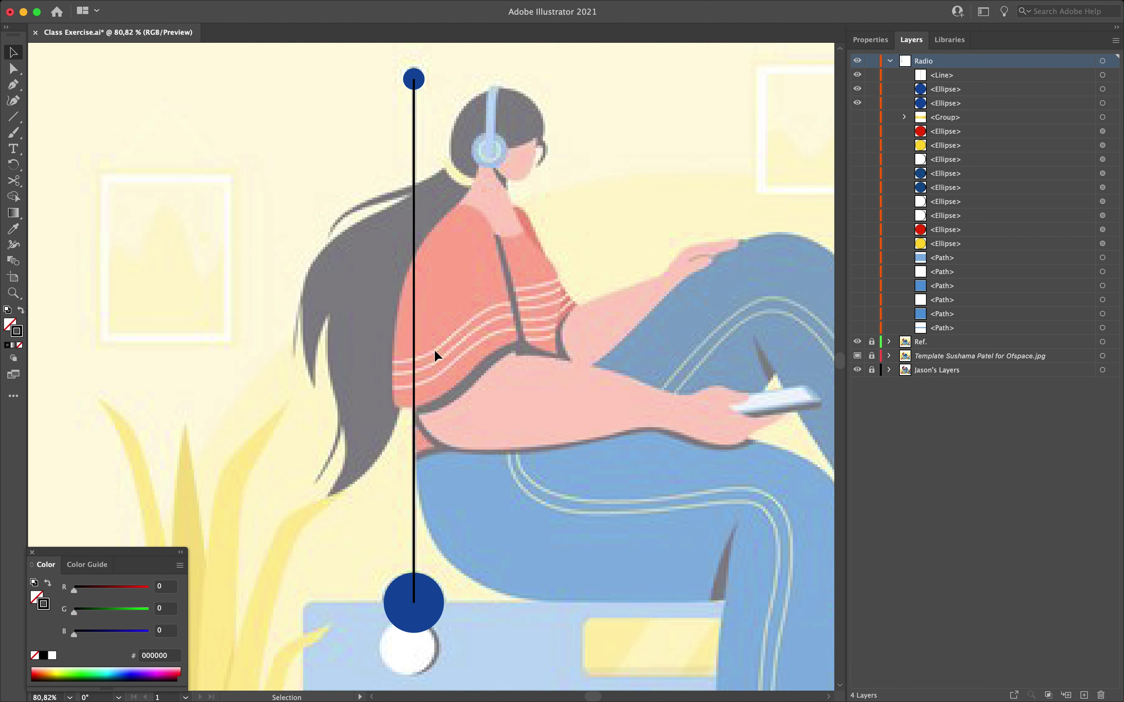
Step: Show all the radio parts and move the antenna line and both circles to the bottom of the Radio layer, behind the body
scroll(435, 356, "down", 3)
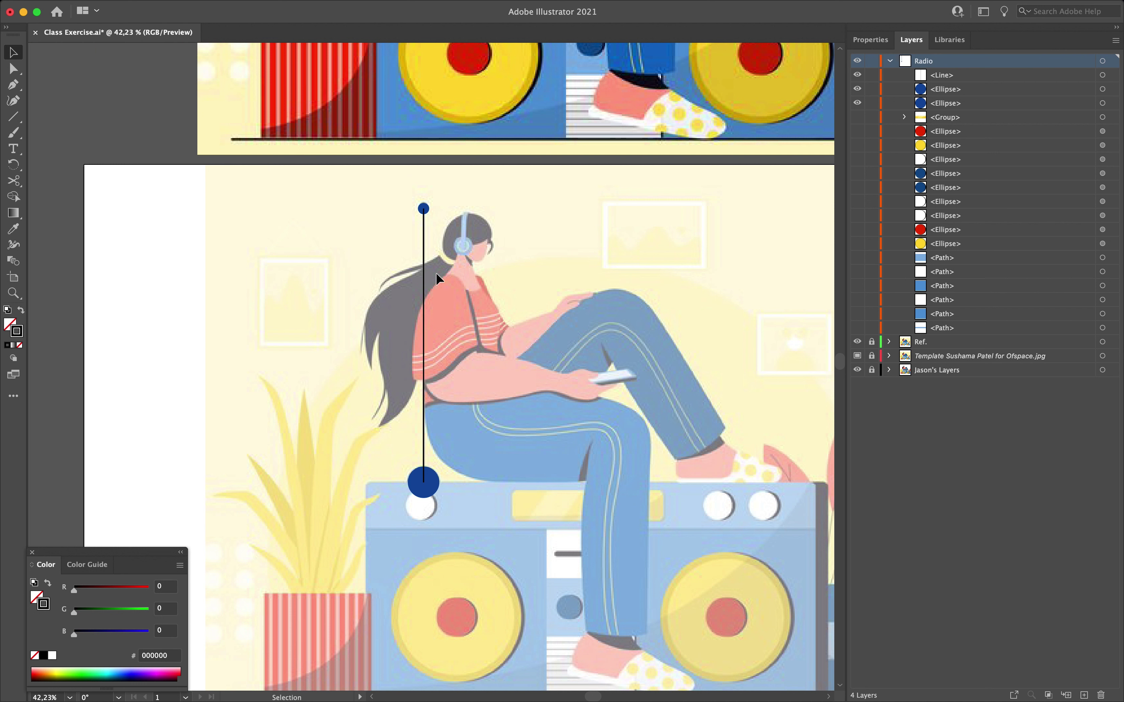
left_click_drag(857, 328, 857, 117)
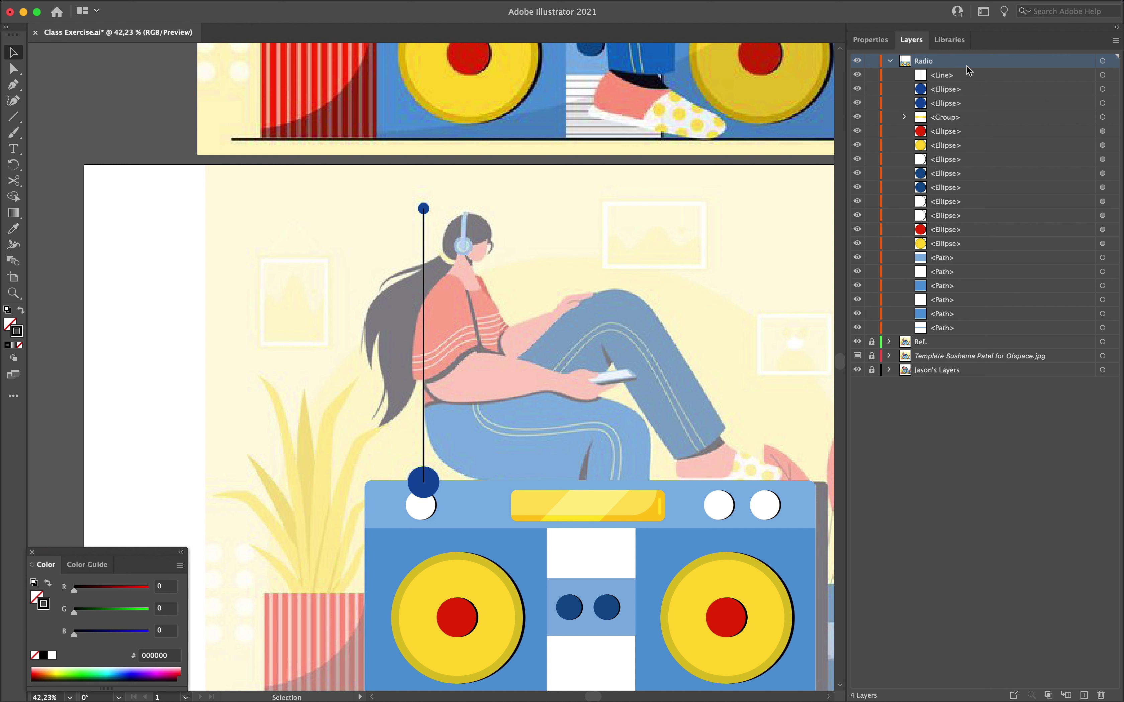
left_click(969, 78)
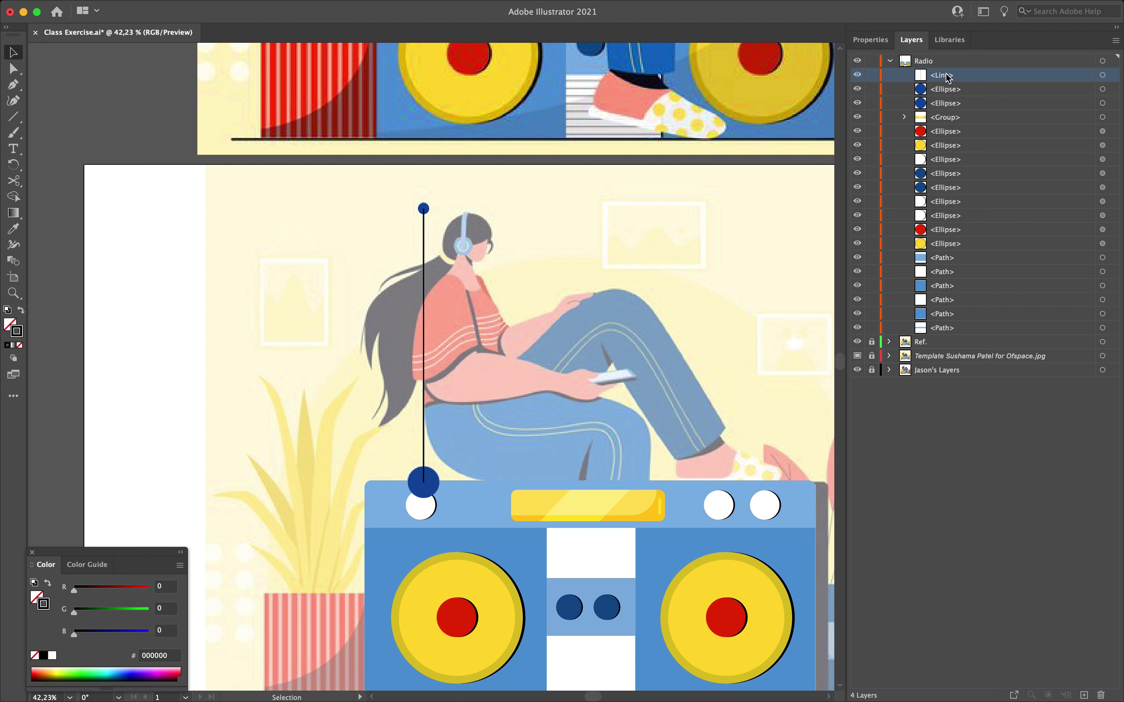
left_click(955, 103, "shift")
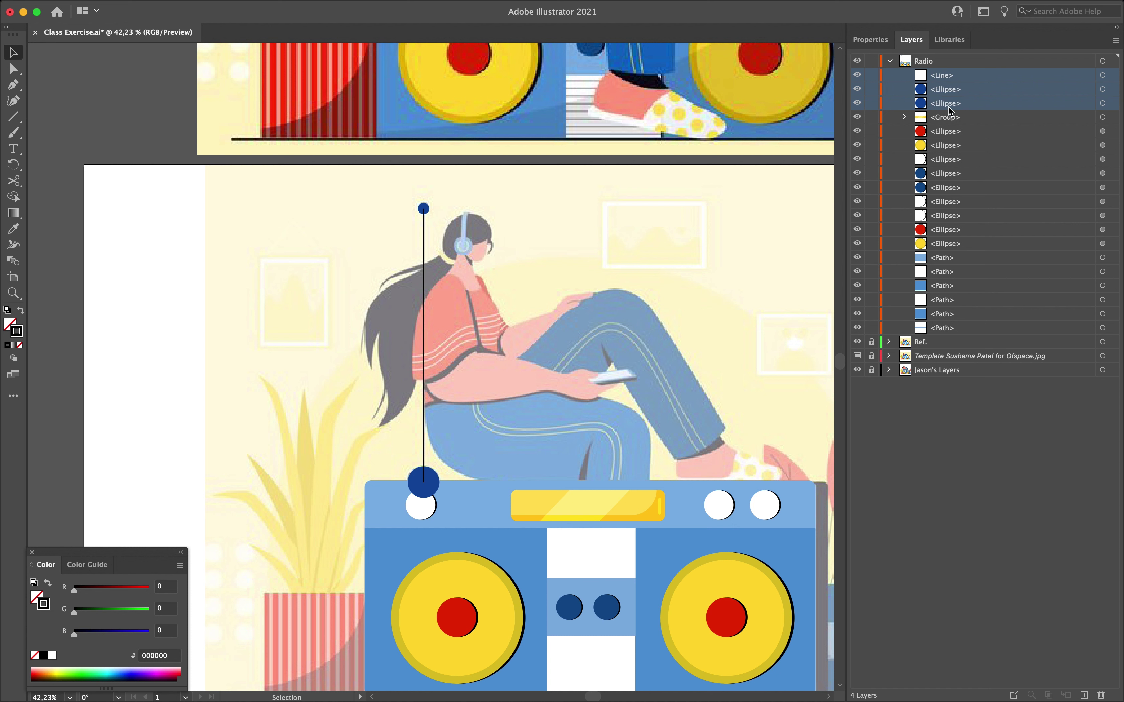
left_click_drag(950, 107, 945, 336)
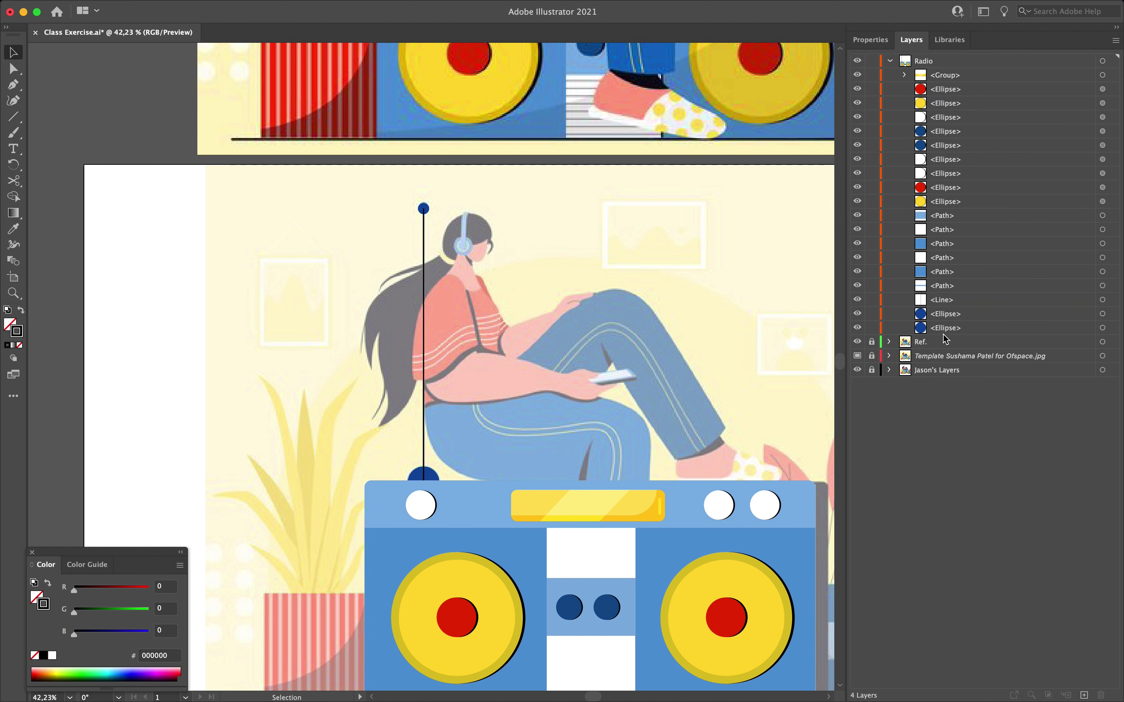
Step: Move the antenna line beneath both antenna circles at the bottom of the Radio layer
left_click(948, 314)
left_click(939, 301)
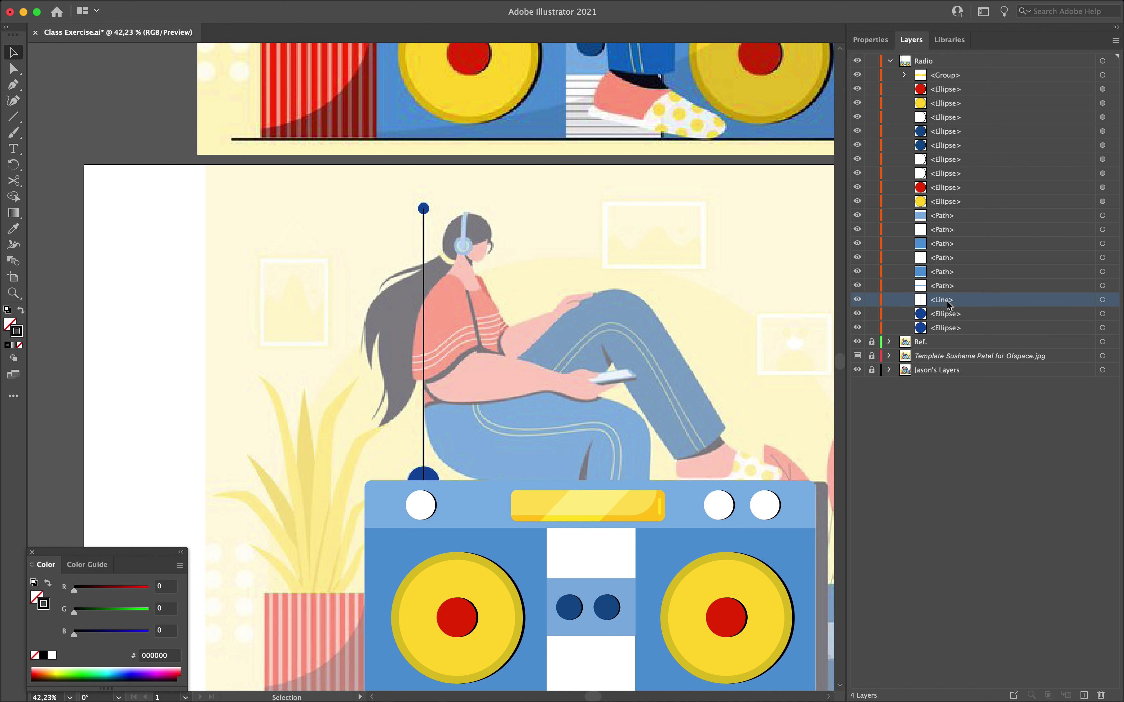
left_click_drag(946, 303, 952, 338)
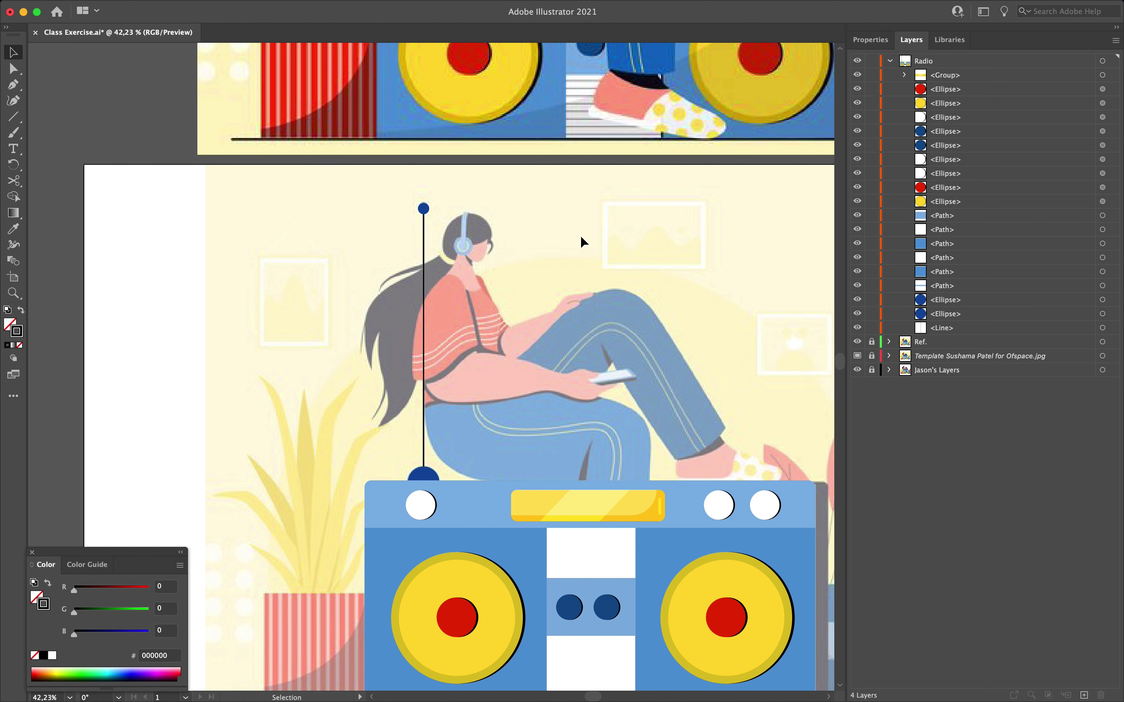
Step: Hide all the radio parts to reveal the template and make the Radio layer active
scroll(631, 244, "down", 4)
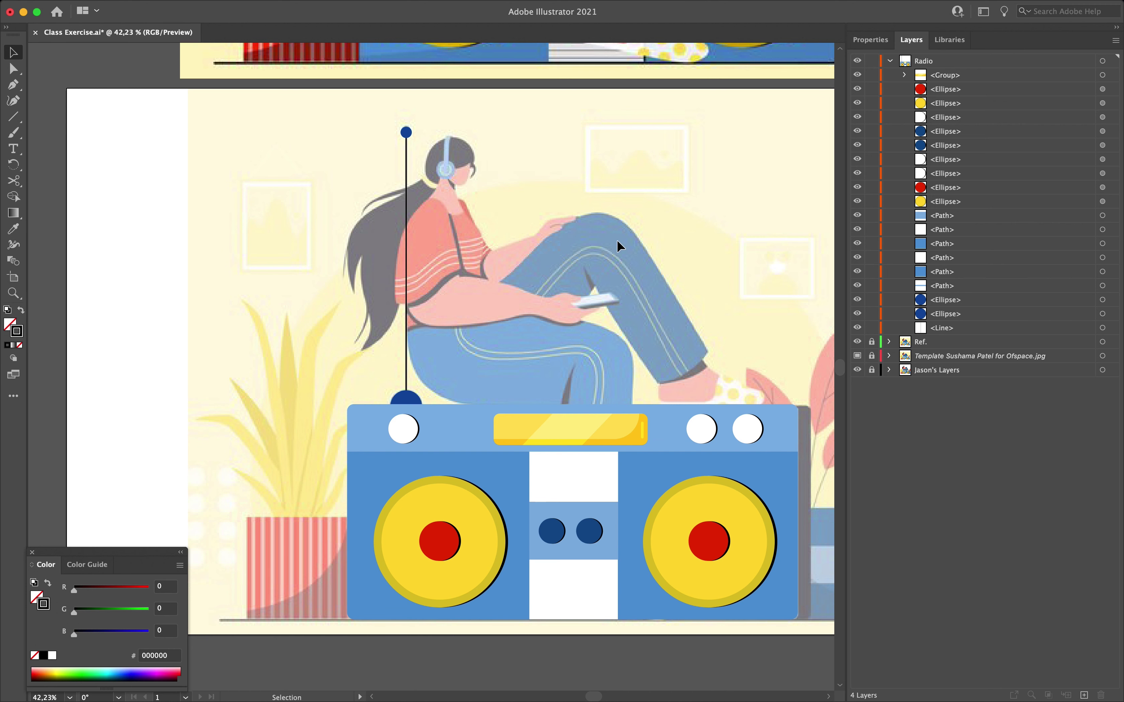
scroll(594, 283, "up", 5)
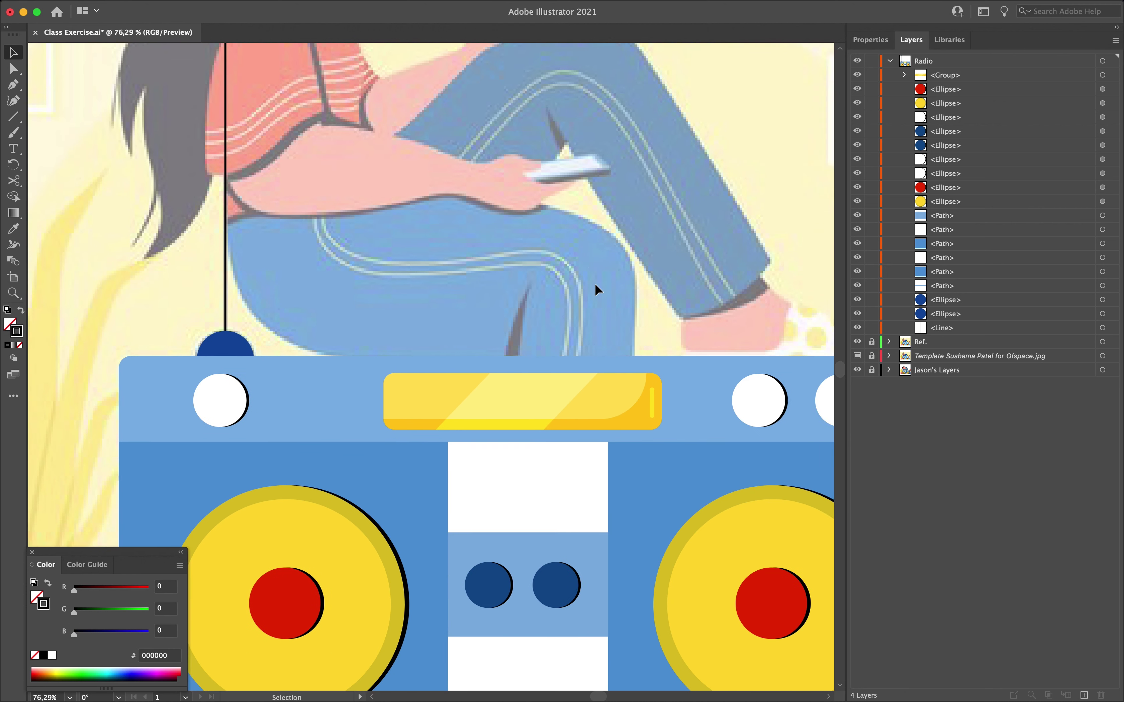
left_click_drag(857, 74, 857, 328)
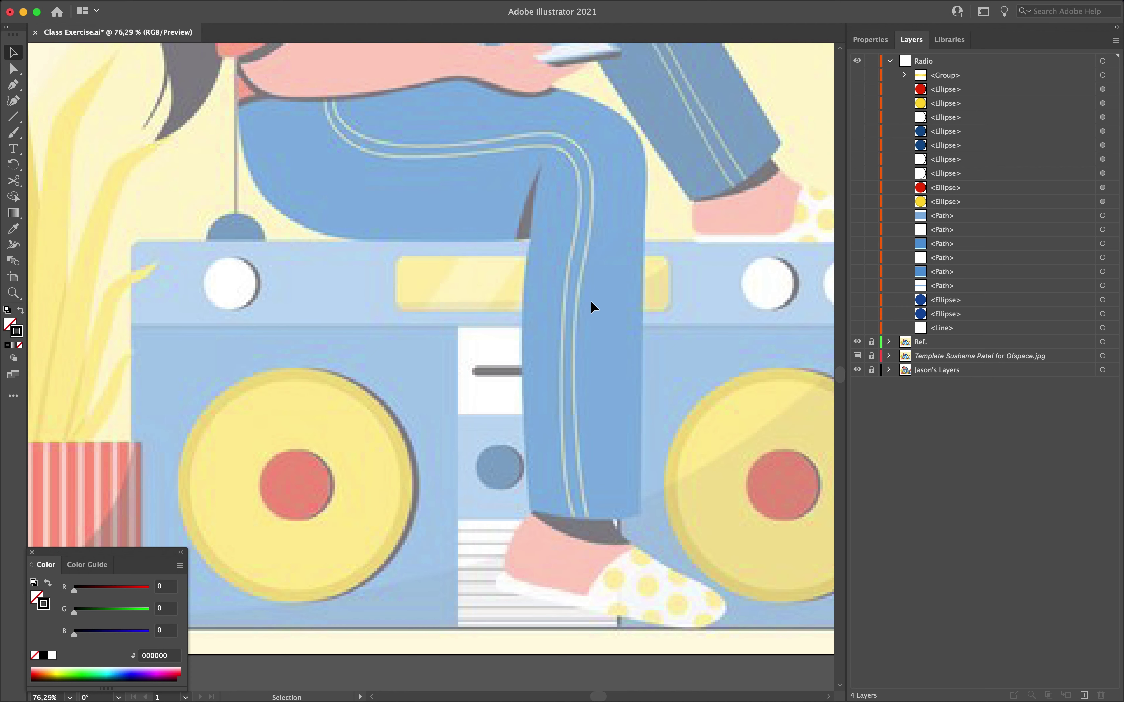
scroll(592, 307, "up", 2)
left_click(942, 63)
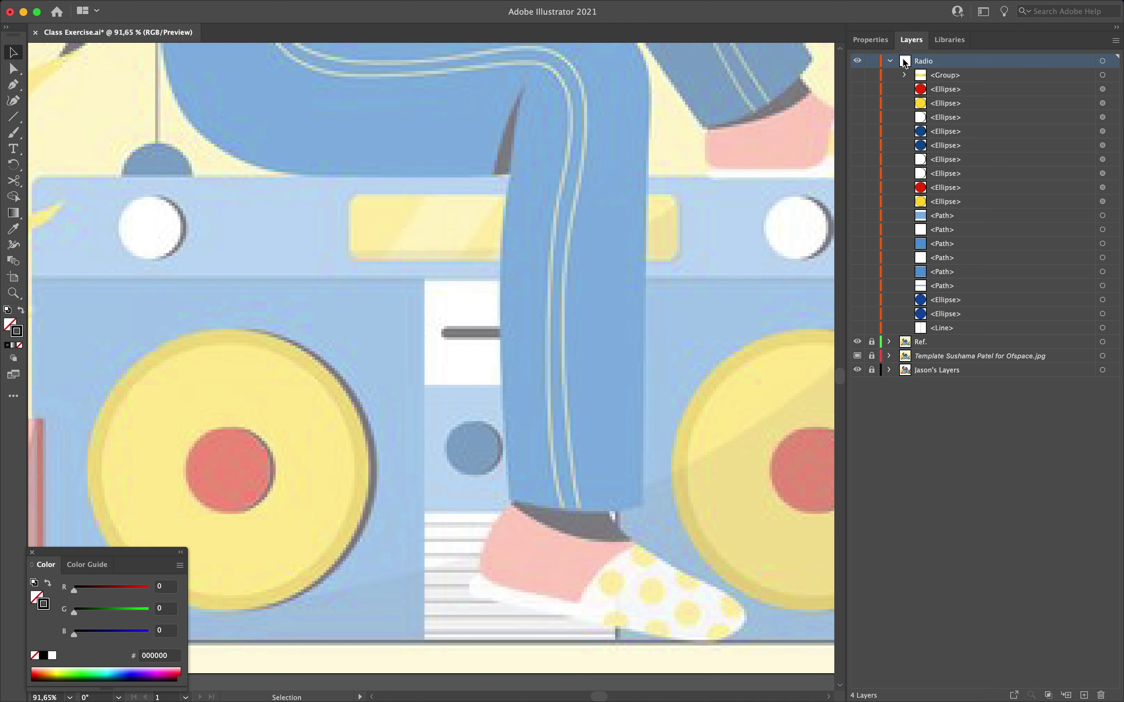
Step: Draw a horizontal line about 119 px long over the dark slot in the template radio's white center panel
left_click(19, 118)
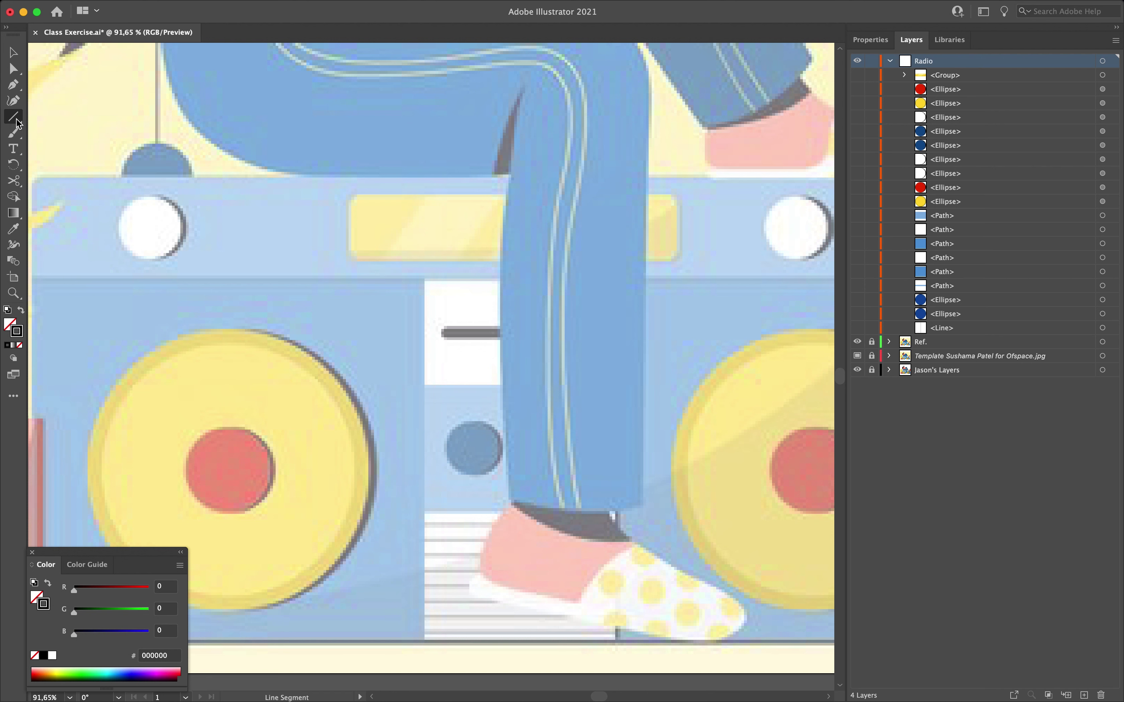
left_click(871, 40)
scroll(589, 457, "up", 5)
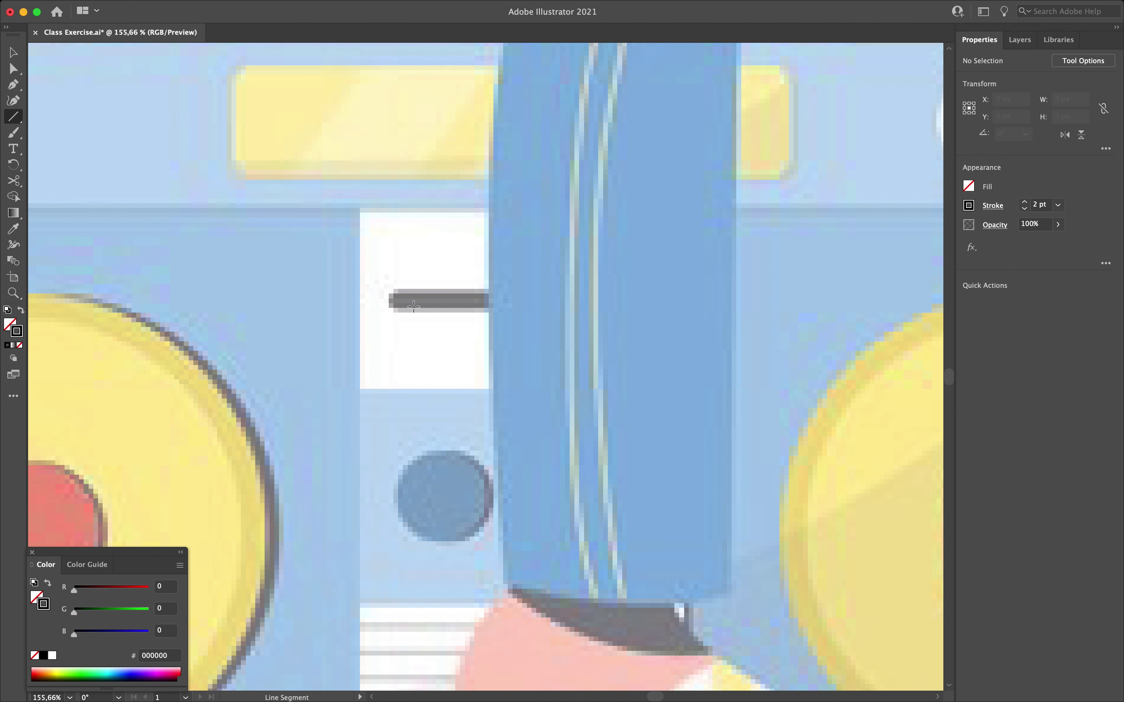
left_click_drag(403, 301, 625, 303)
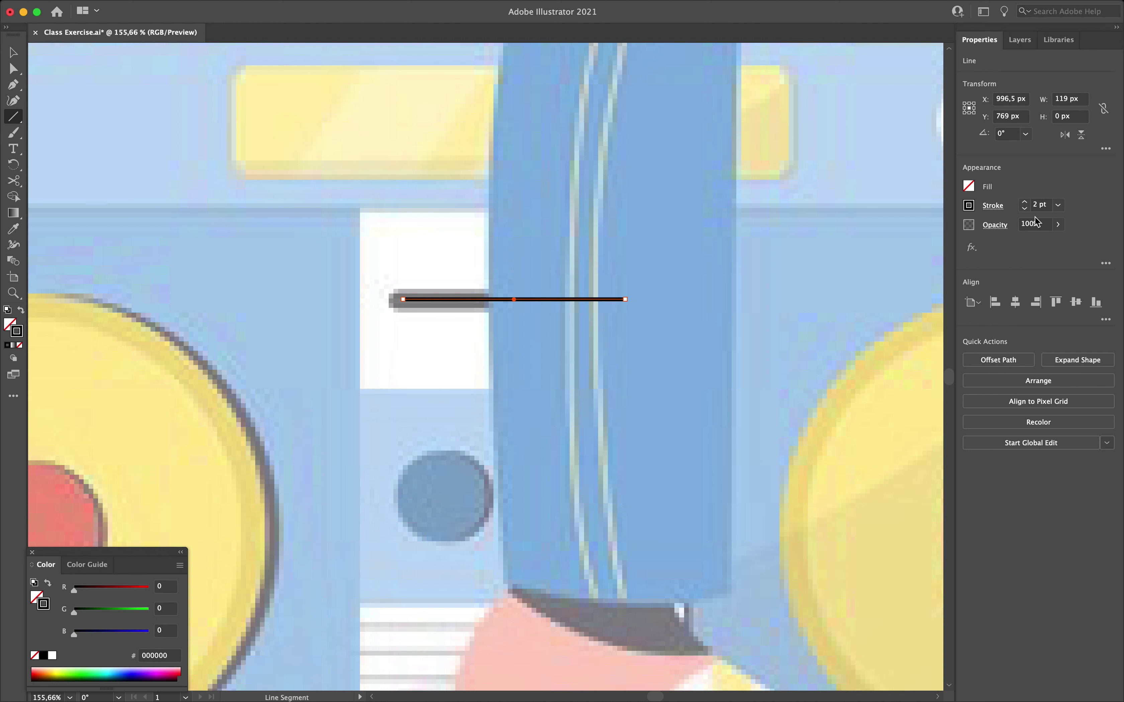
Step: Give the slot line a 10 pt stroke with round caps, nudge it left to match the template, and clear the selection
left_click_drag(1025, 202, 1025, 202)
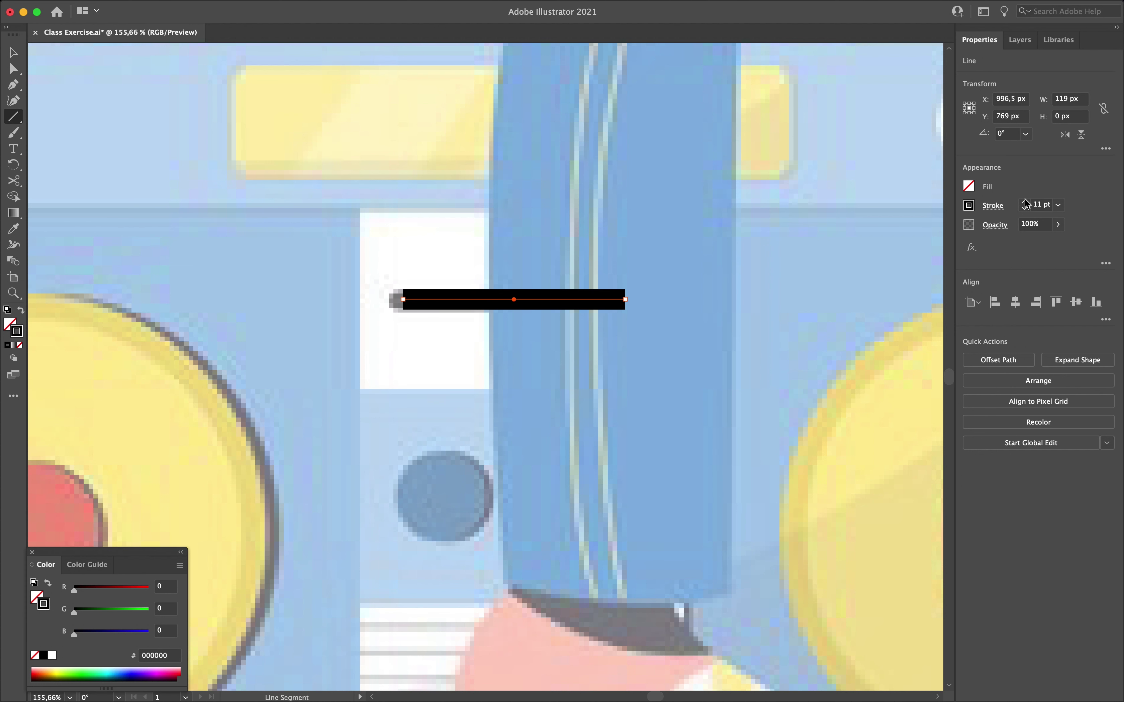
left_click(1025, 209)
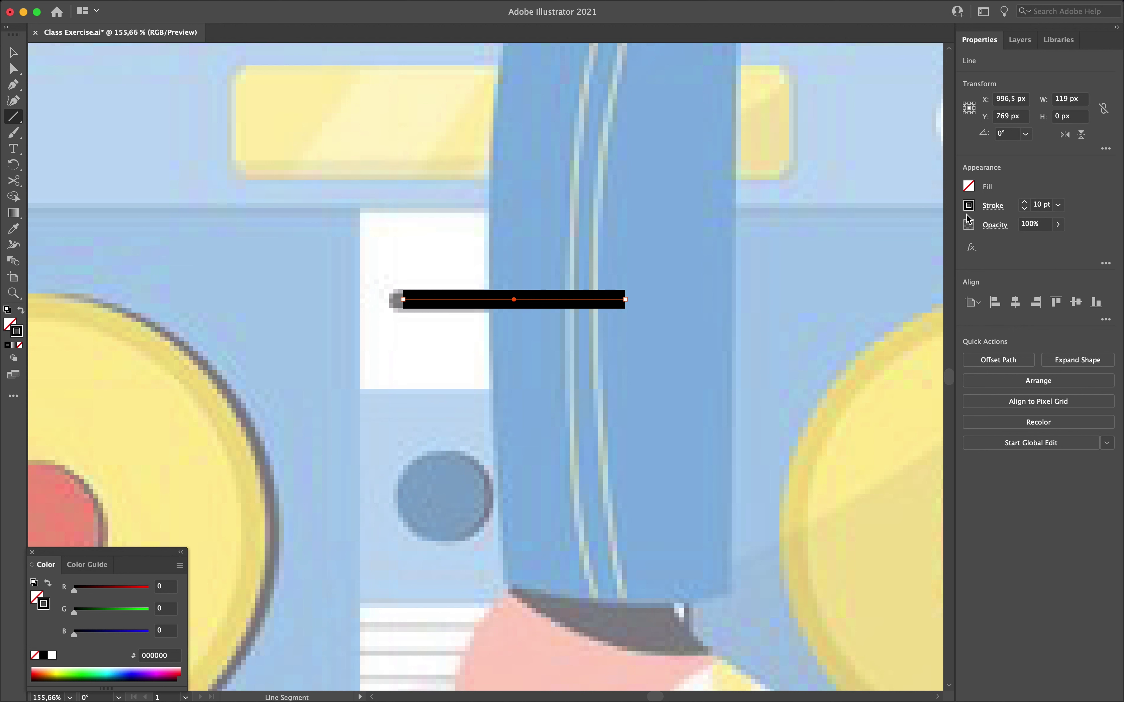
left_click(990, 206)
left_click(919, 242)
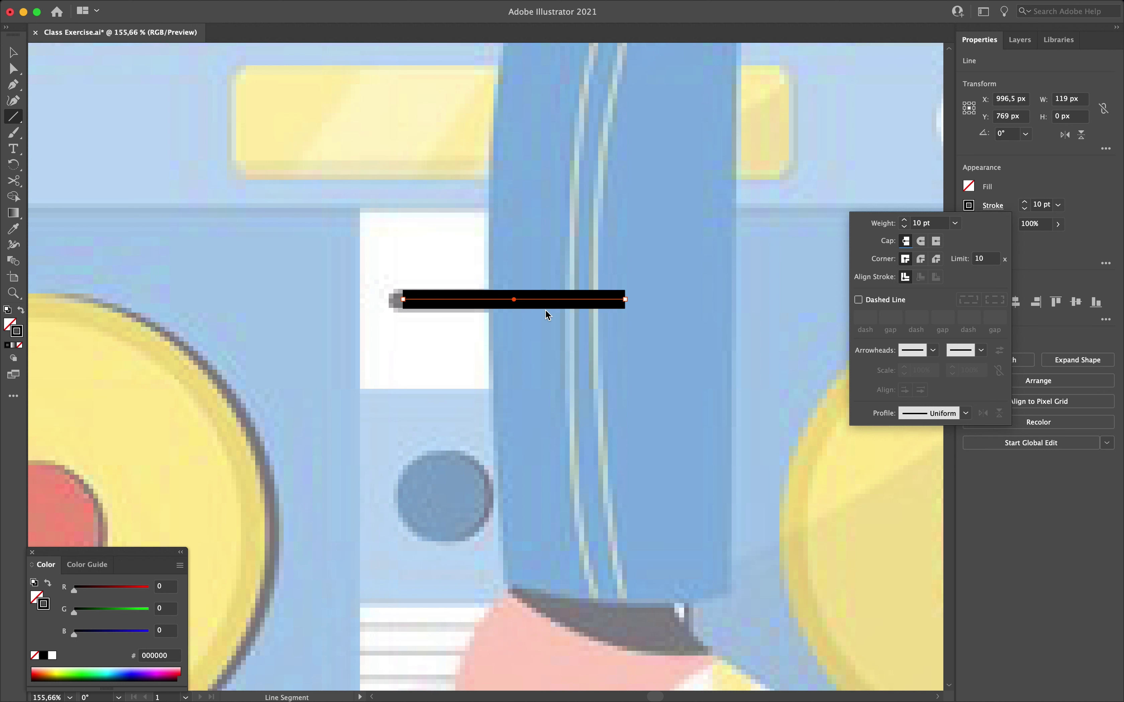
key("Escape")
key("Left")
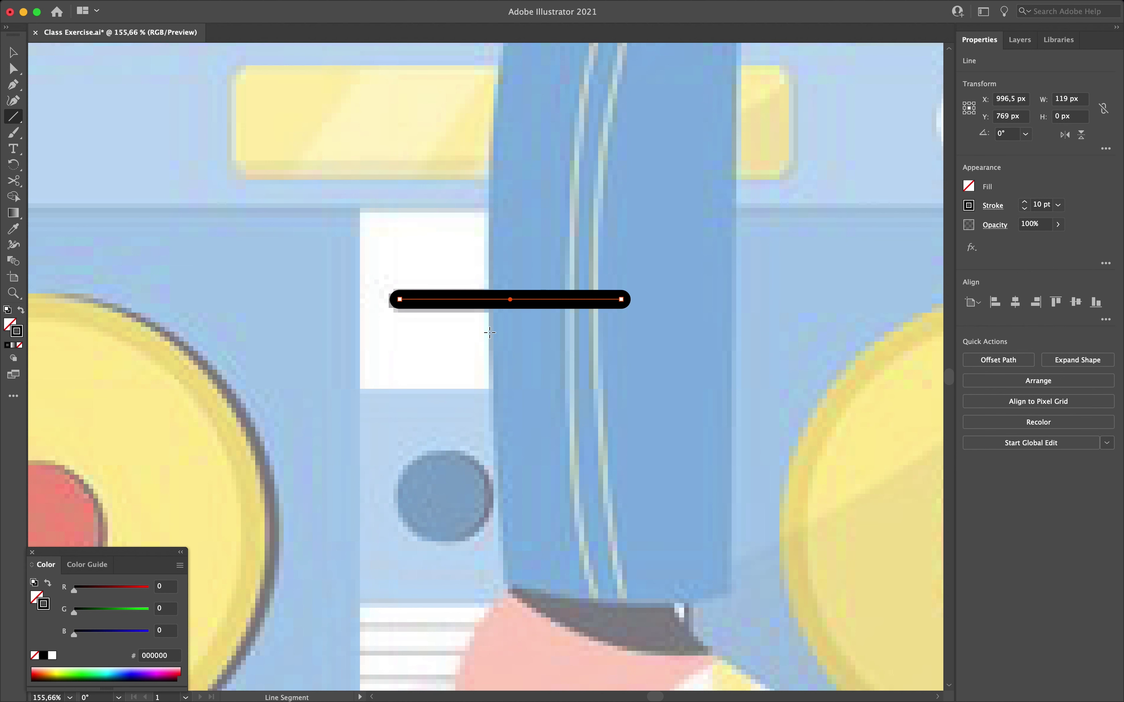
scroll(476, 433, "down", 5)
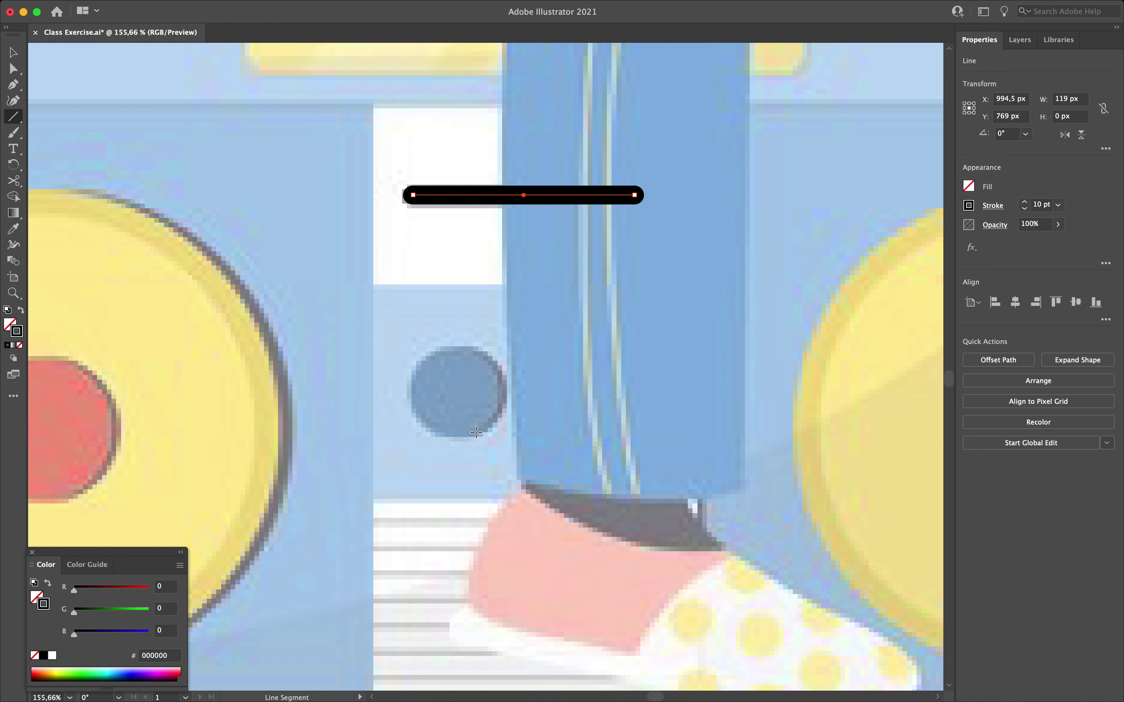
key("v")
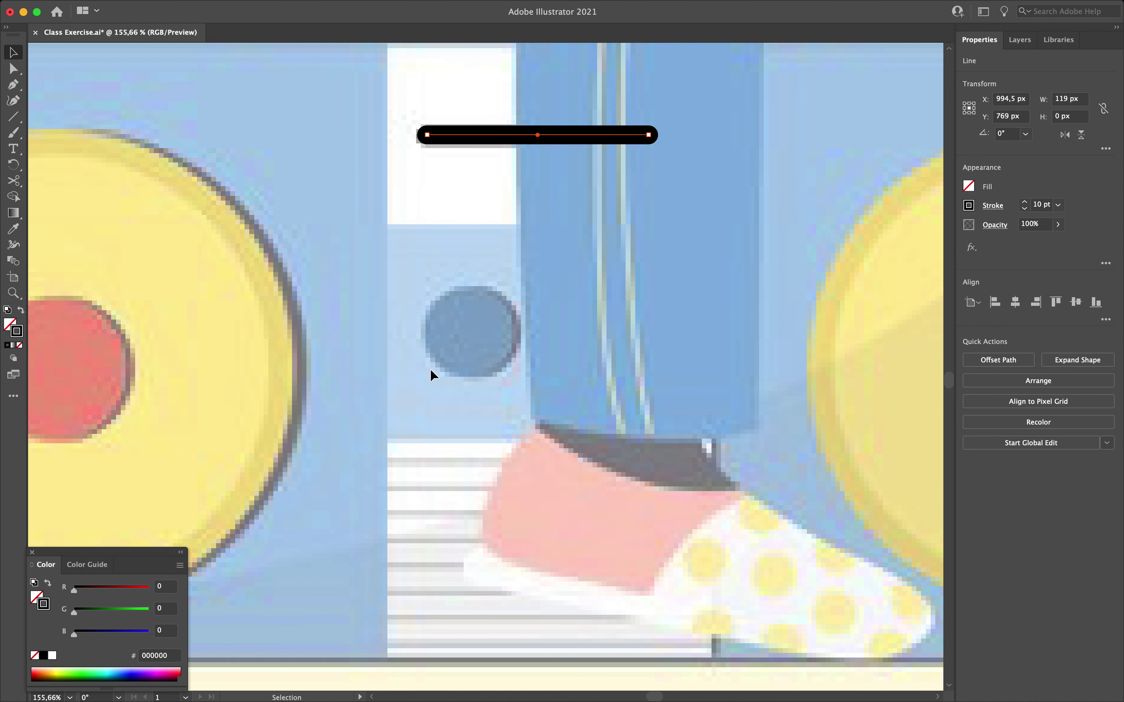
left_click(440, 388)
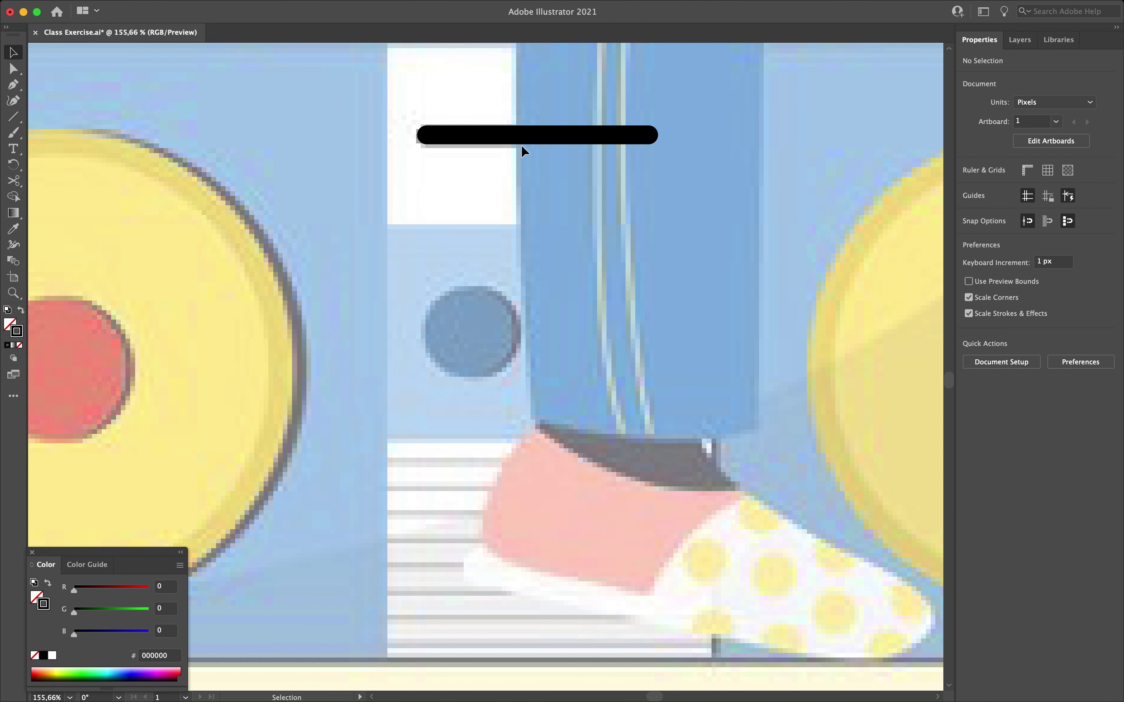
Step: Set up the Line Segment tool with a 2 pt stroke for the grille lines in the lower white panel
scroll(492, 379, "up", 5)
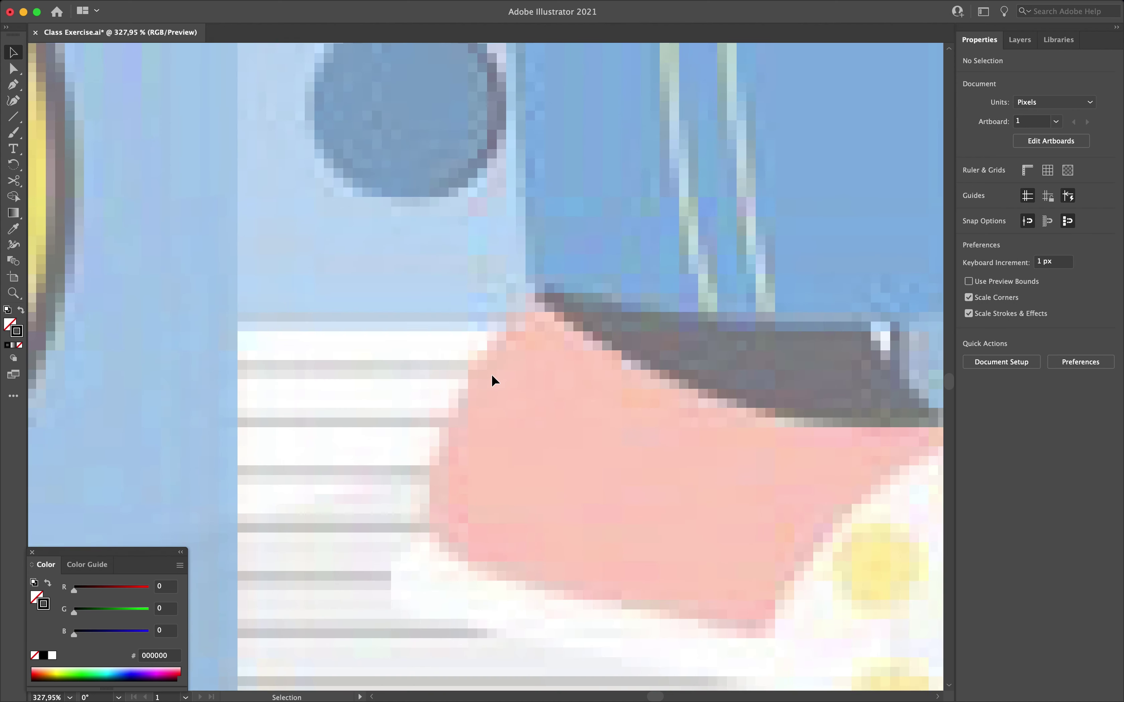
scroll(492, 379, "down", 3)
left_click(14, 118)
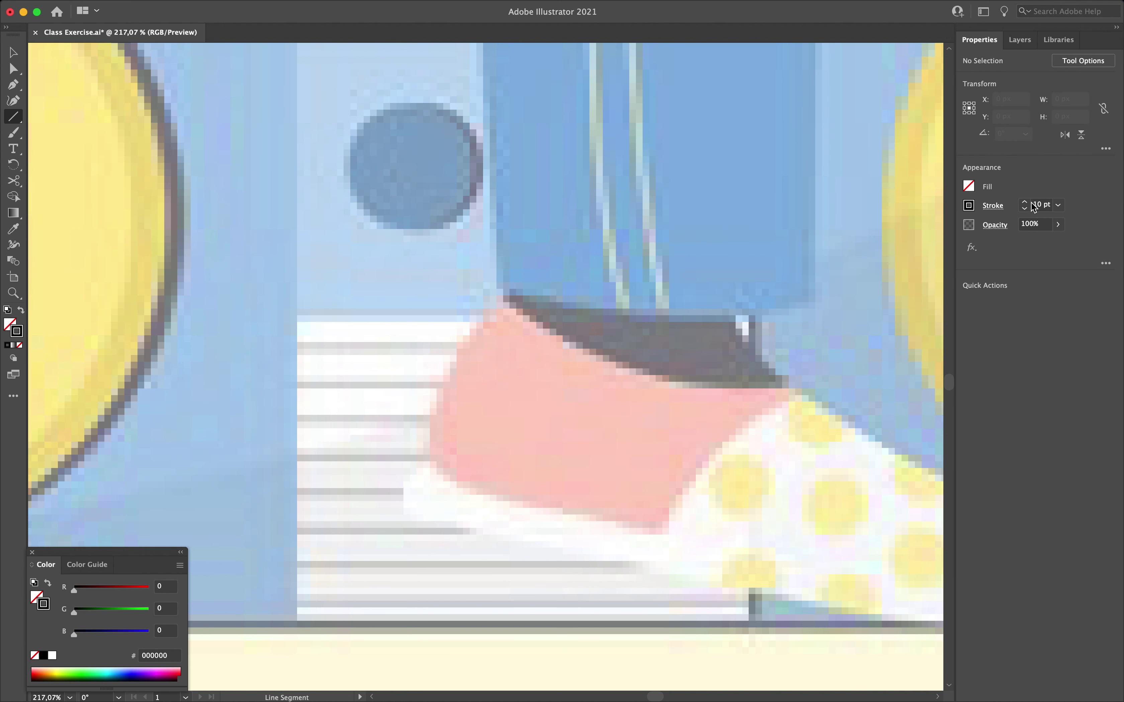
left_click(994, 208)
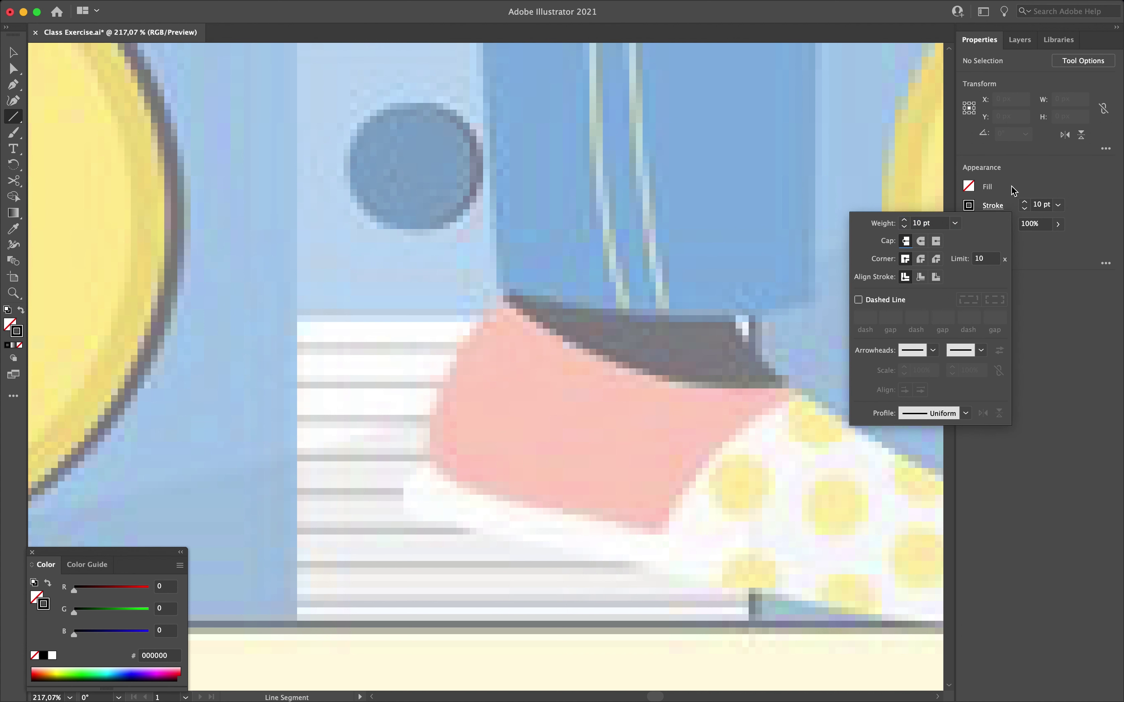
left_click(1025, 210)
left_click(1025, 210)
left_click(1024, 210)
left_click(1024, 210)
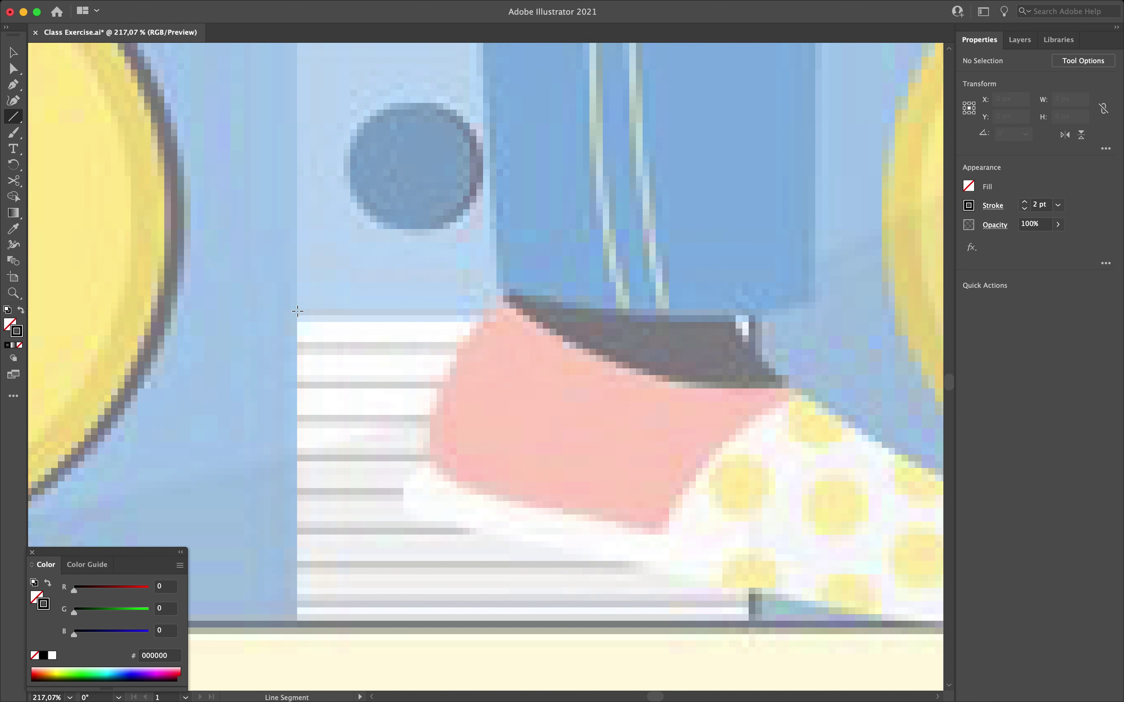
Step: Draw a 174 px horizontal line with a 2 pt stroke along the grille's upper edge and duplicate it downward into nine lines filling the grille
left_click_drag(296, 311, 749, 331)
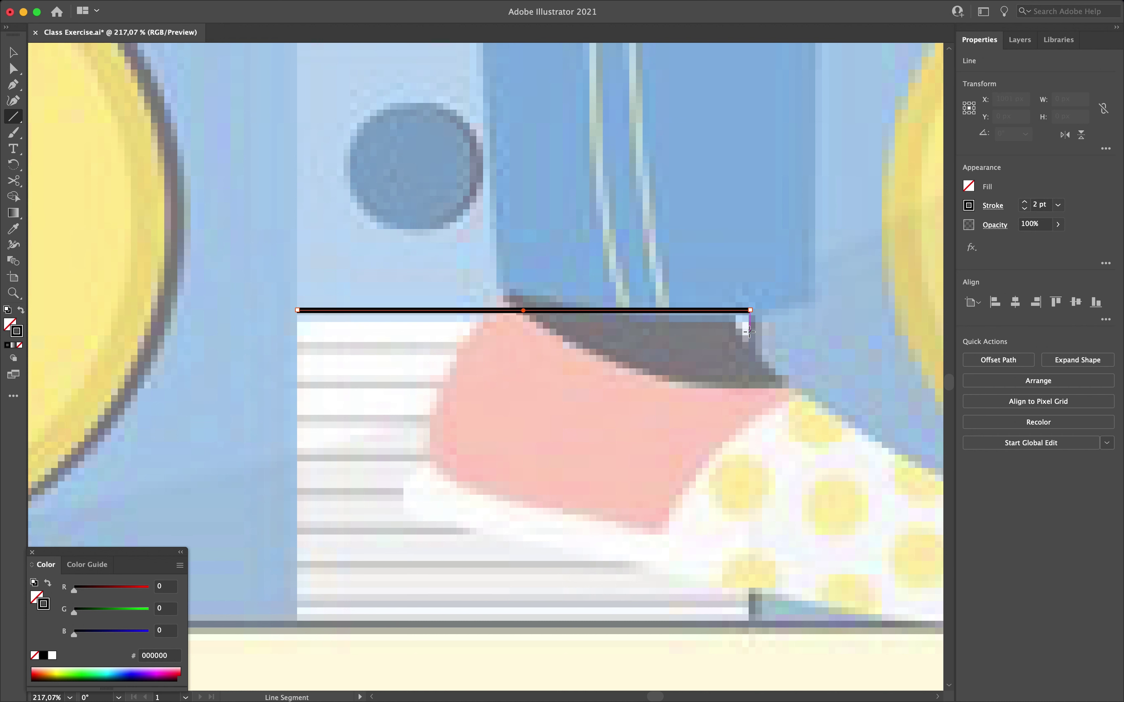
key("v")
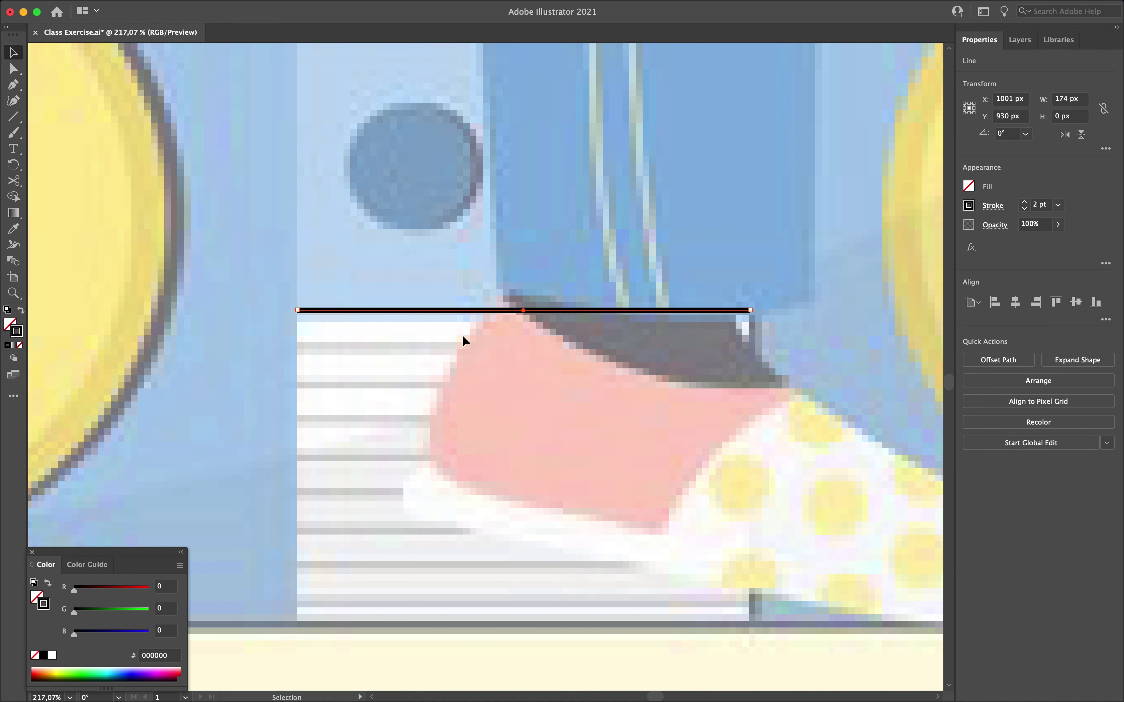
left_click_drag(433, 314, 423, 624)
key("Delete")
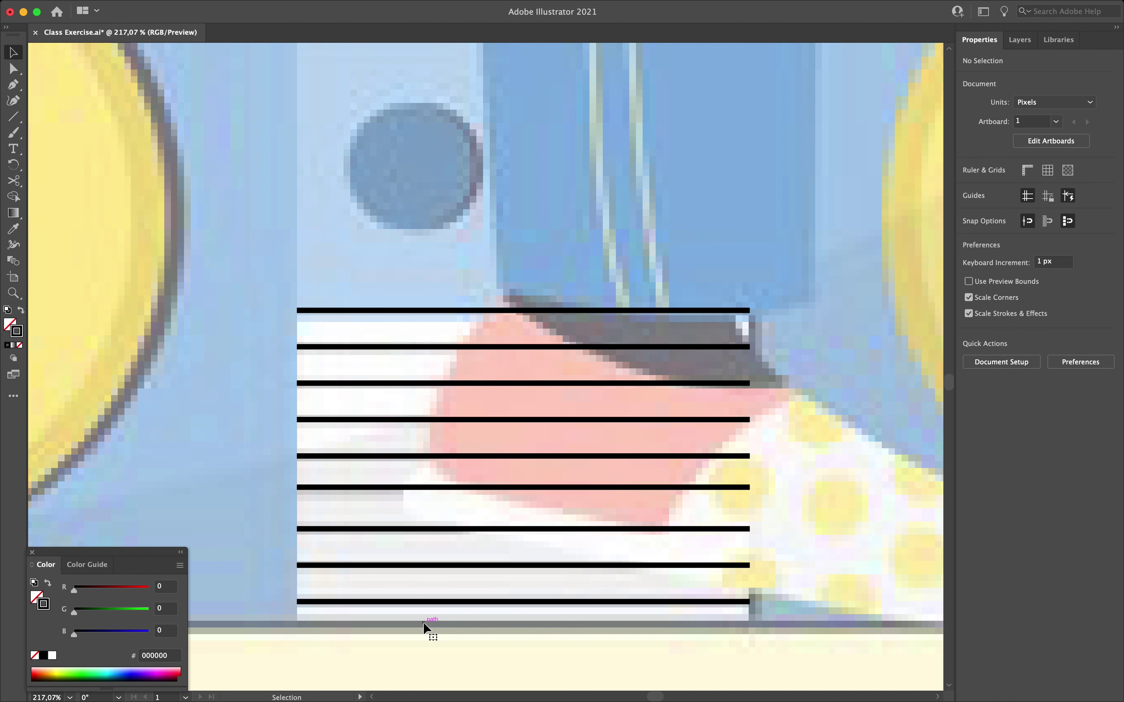
Step: Make the hidden objects of the Radio layer visible, from the group down to the last line
scroll(472, 371, "down", 5)
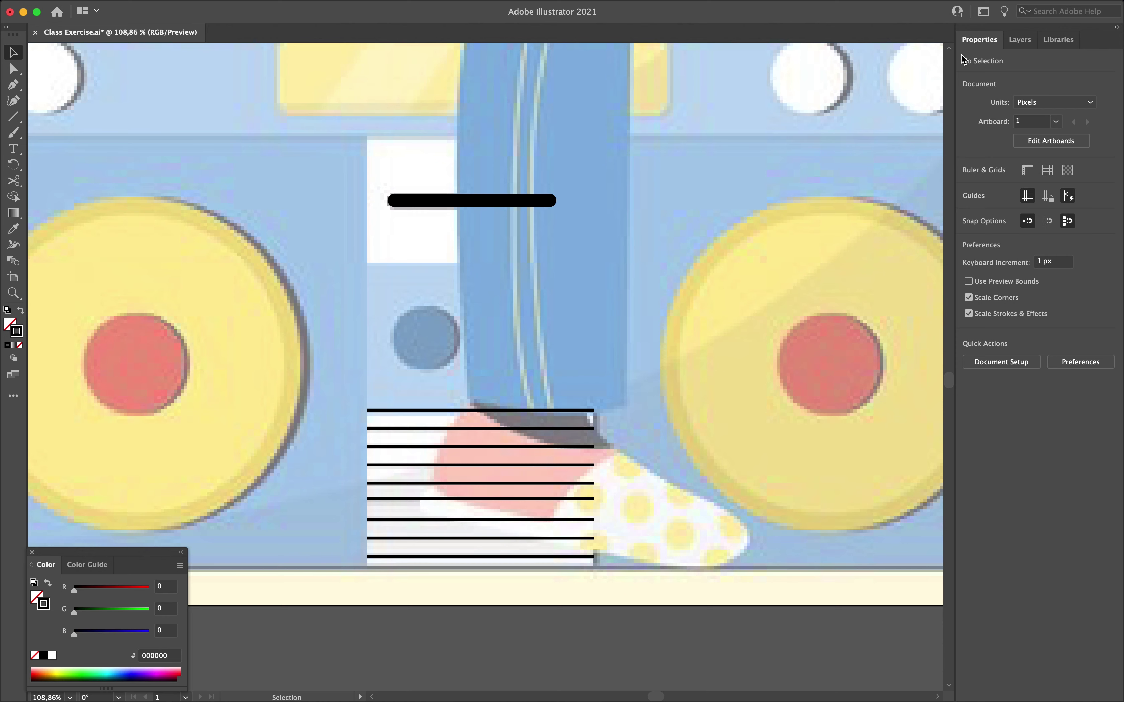
left_click(1020, 40)
left_click_drag(857, 216, 857, 468)
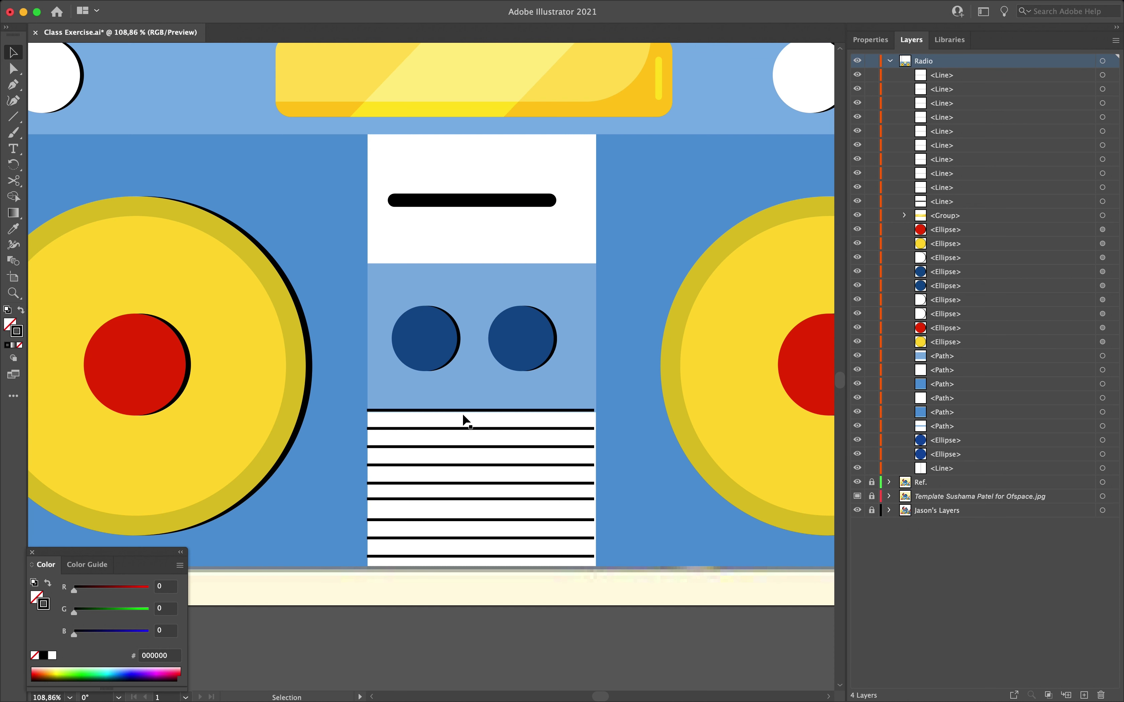
scroll(467, 420, "down", 3)
scroll(466, 421, "up", 5)
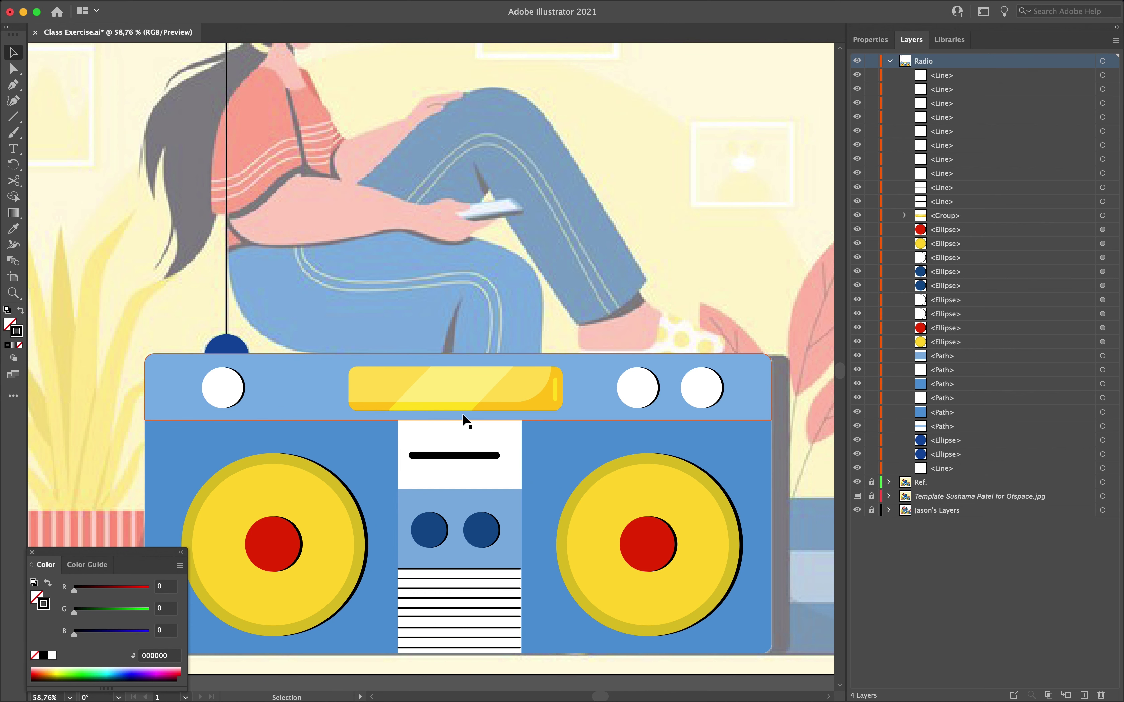
Step: Apply a black Multiply drop shadow to the radio's upper light-blue band: 50% opacity, 0 px X offset, 3 px Y offset, 1 px blur
scroll(466, 421, "left", 3)
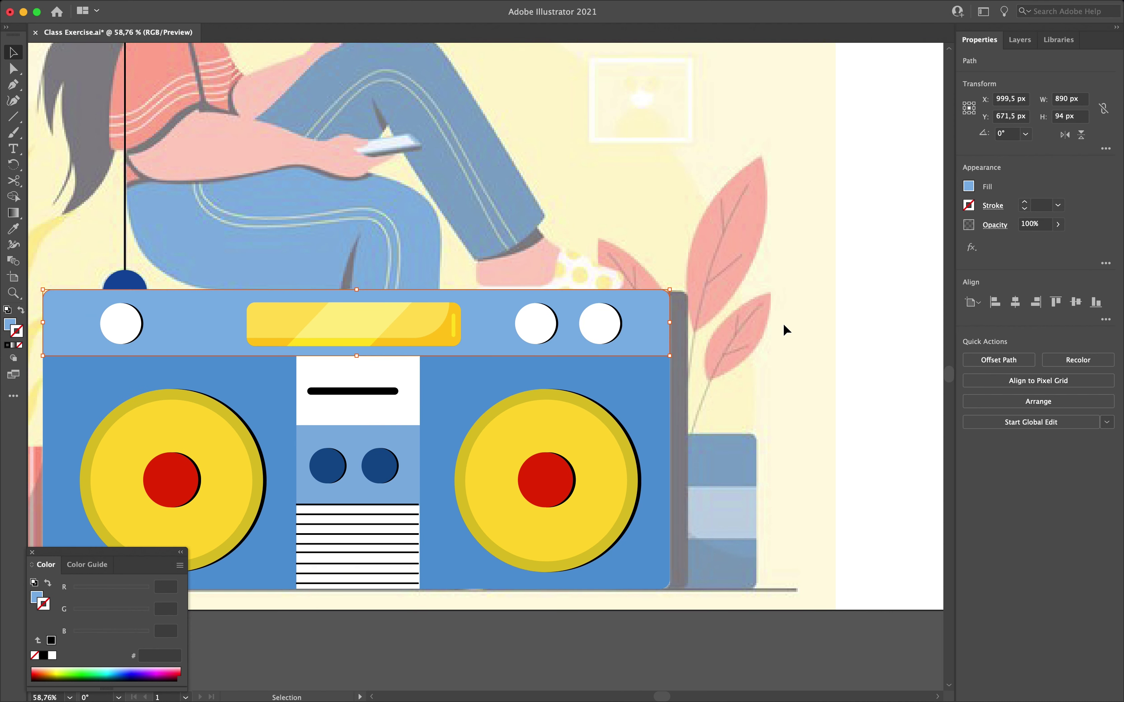
scroll(784, 326, "up", 5)
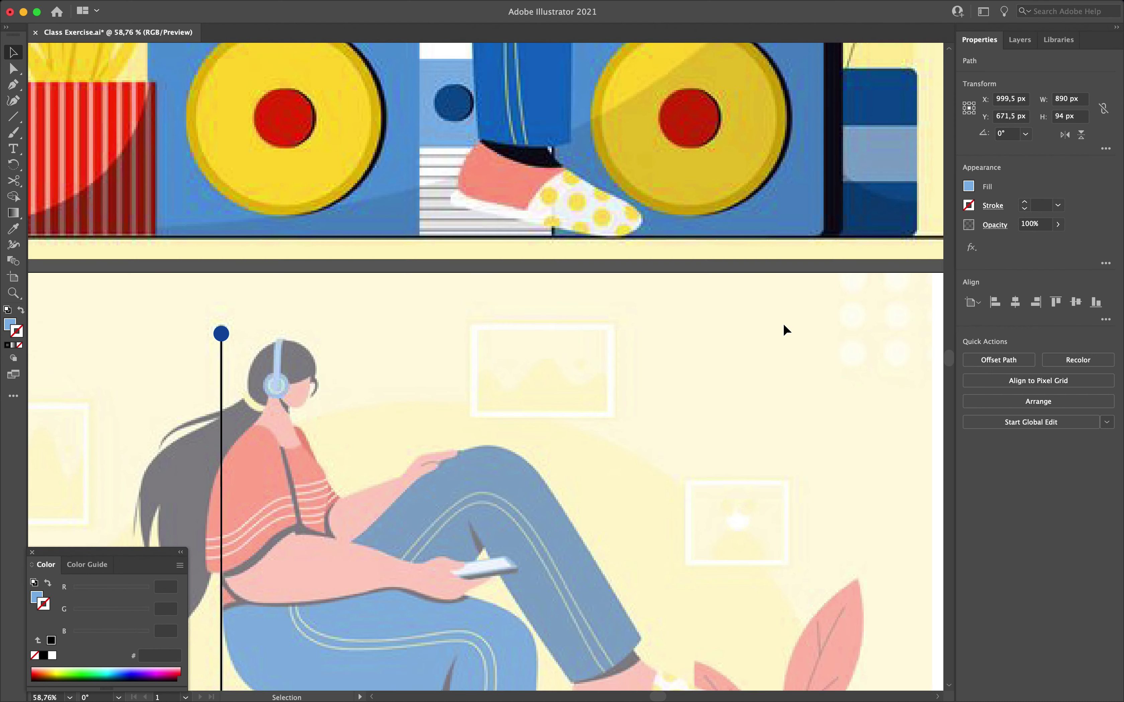
scroll(783, 327, "up", 5)
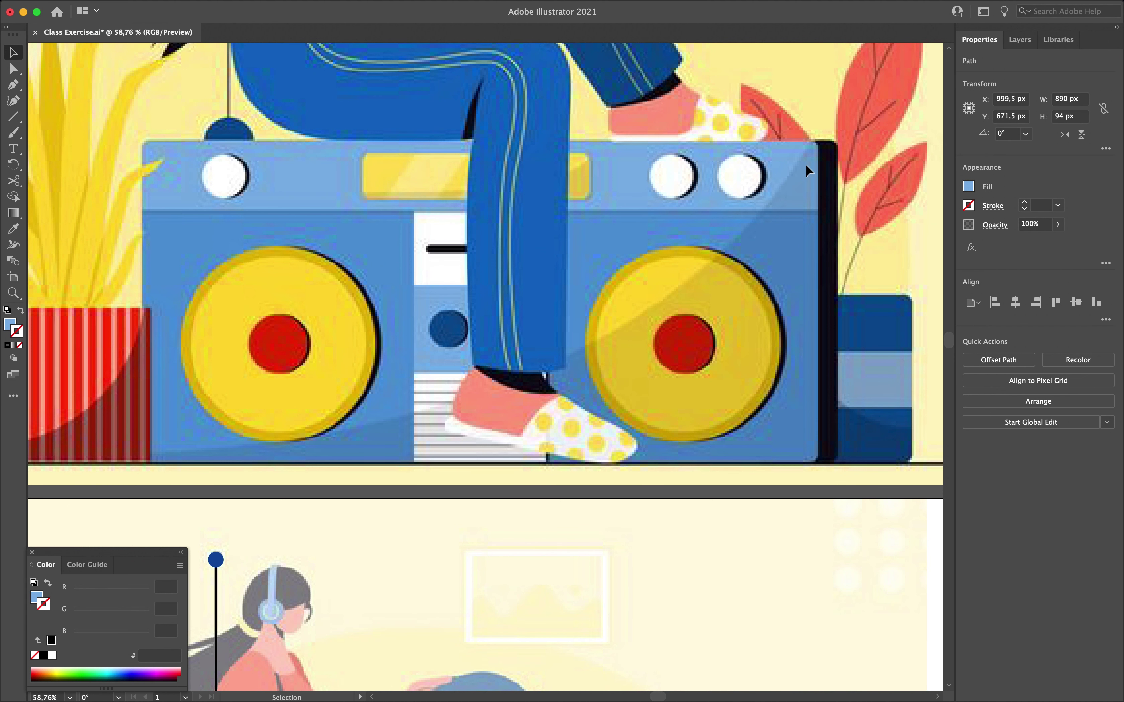
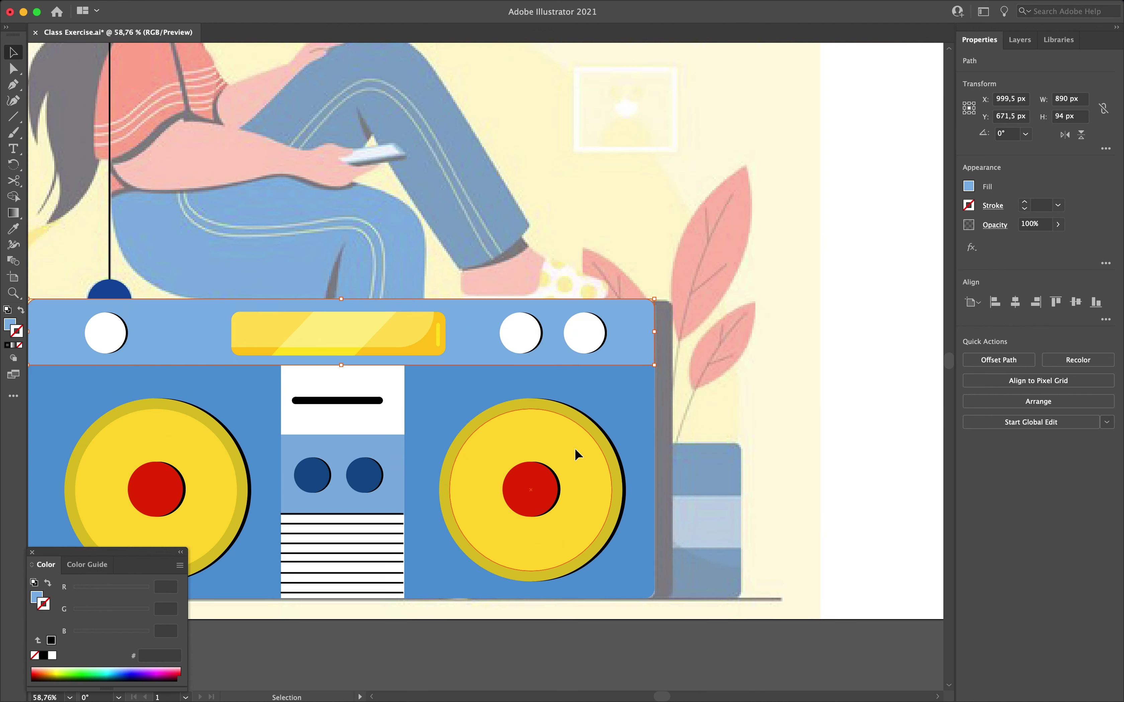
scroll(575, 450, "down", 5)
scroll(575, 450, "up", 3)
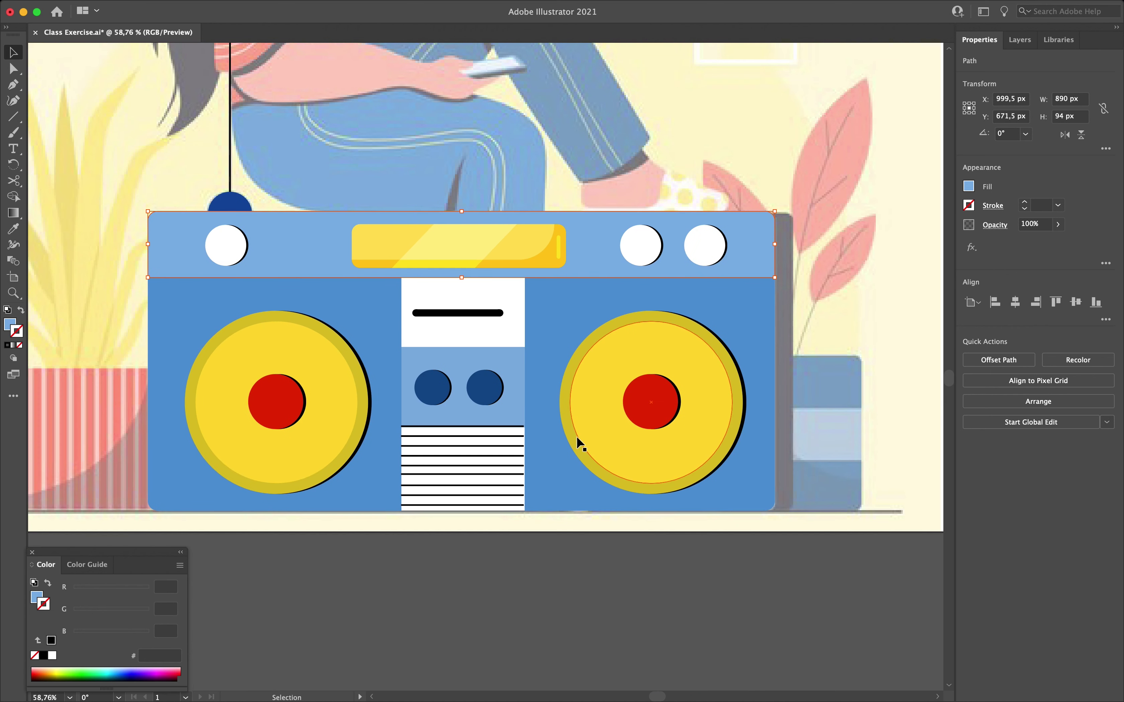
left_click(1020, 40)
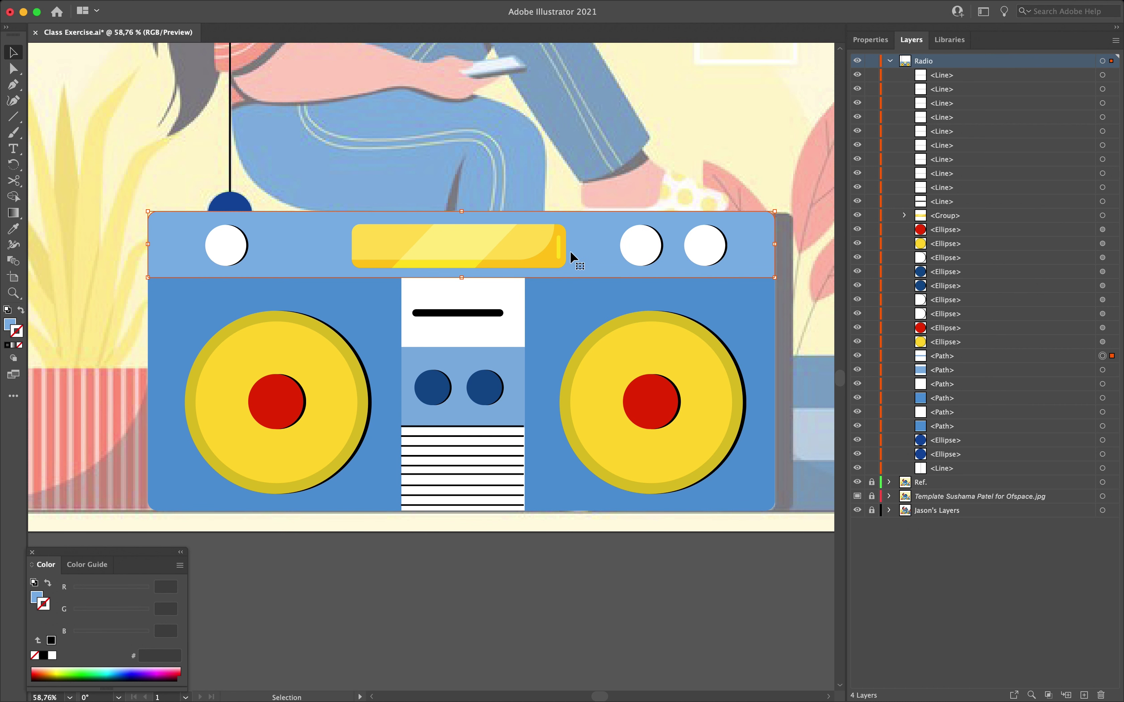
left_click(926, 352)
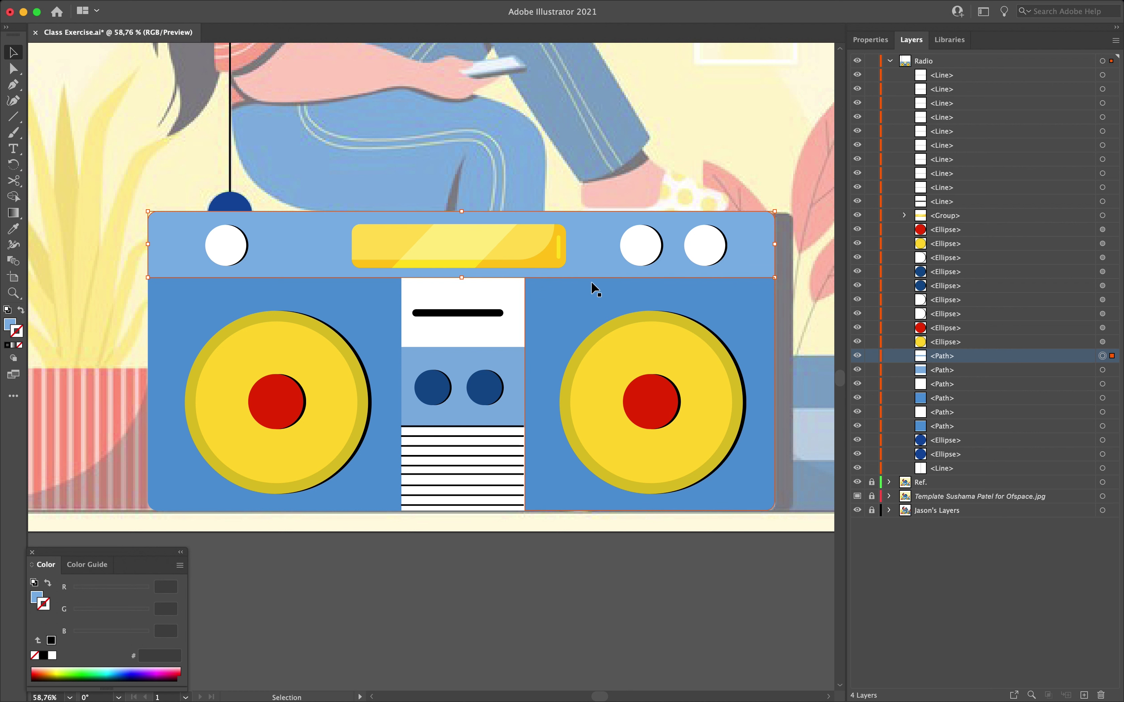
mouse_move(239, 16)
left_click(273, 8)
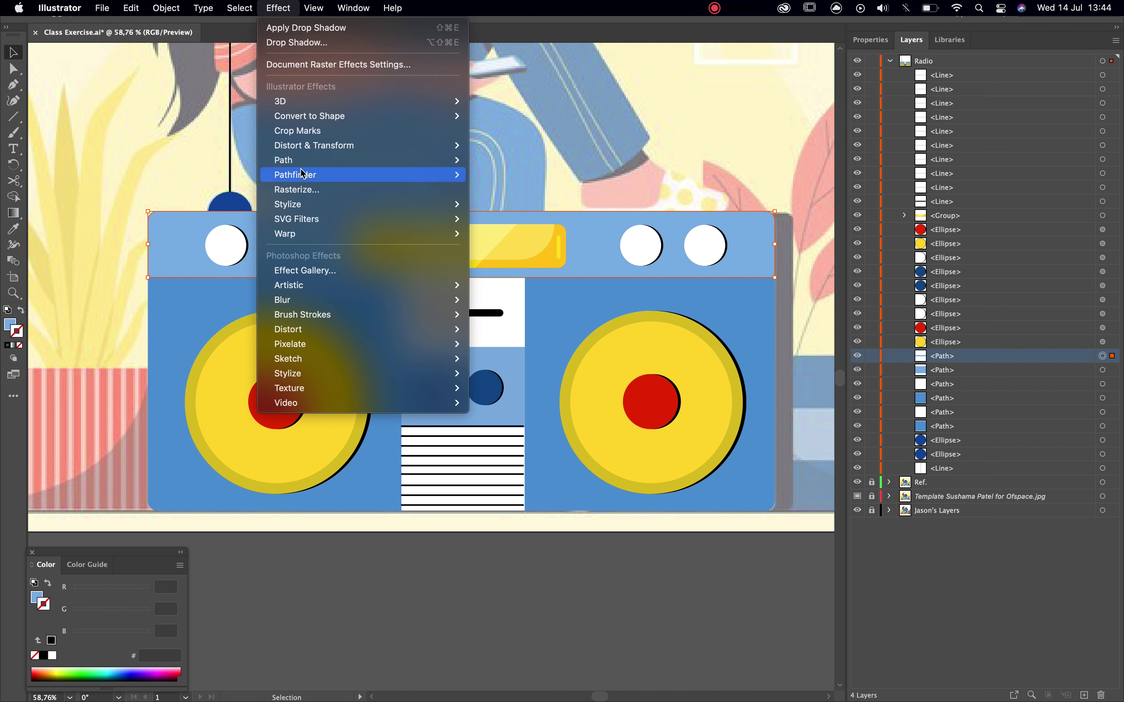
mouse_move(315, 204)
left_click(503, 205)
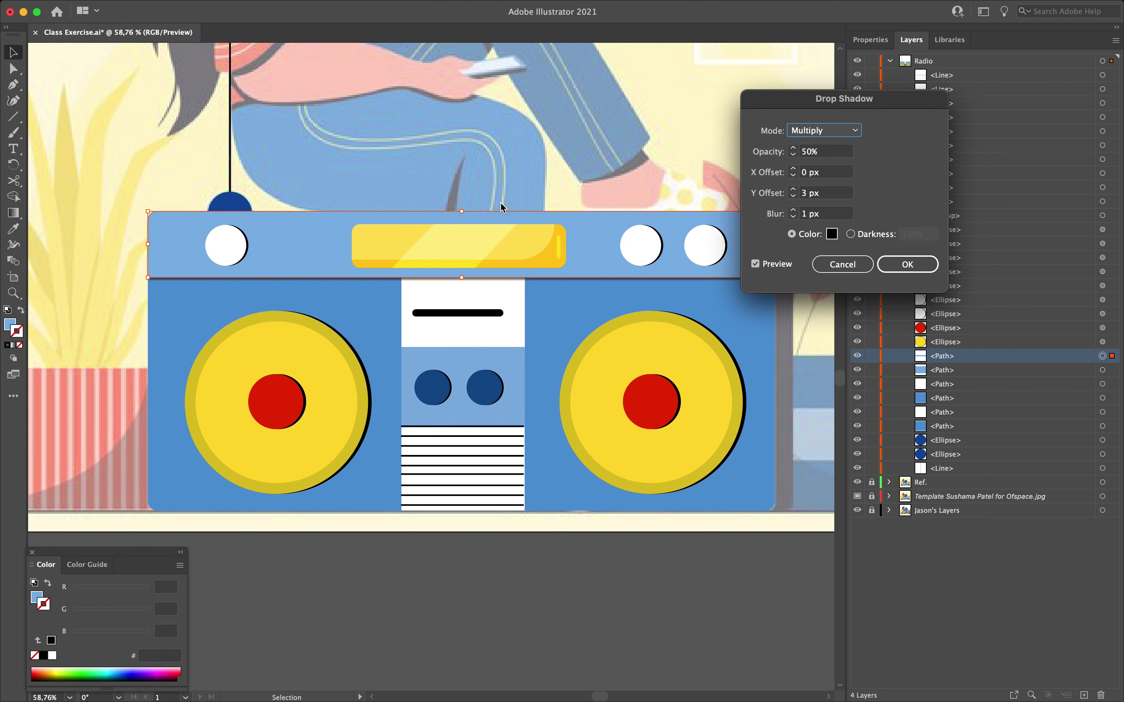
left_click_drag(796, 101, 684, 39)
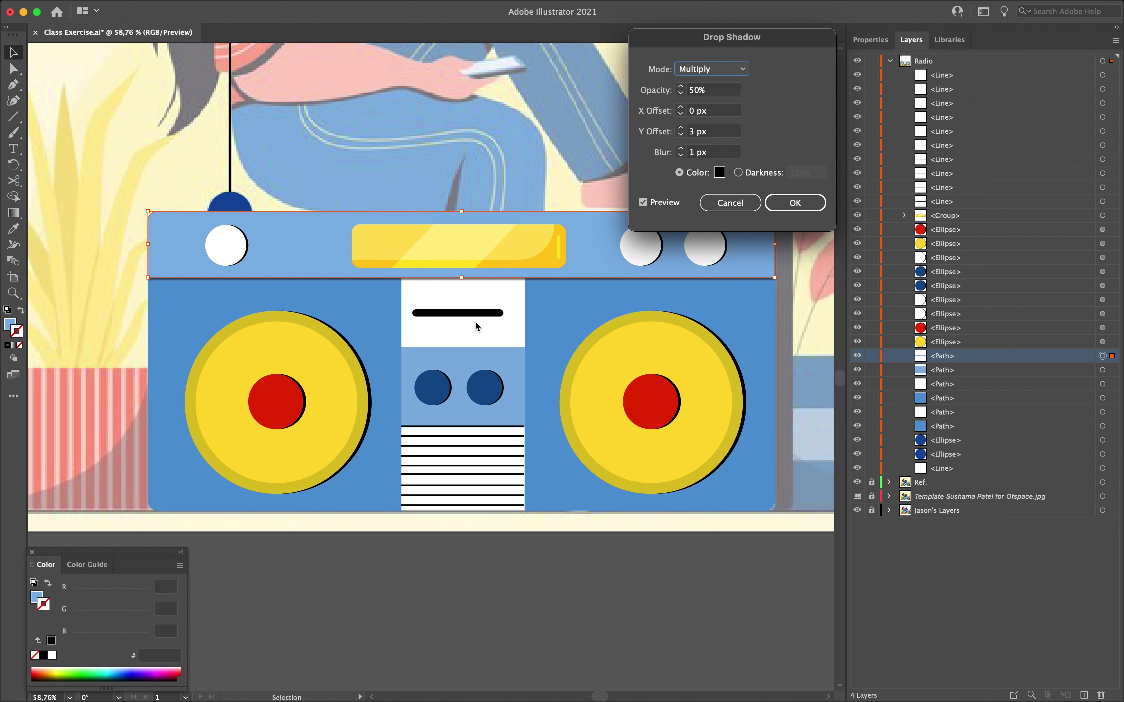
left_click(795, 203)
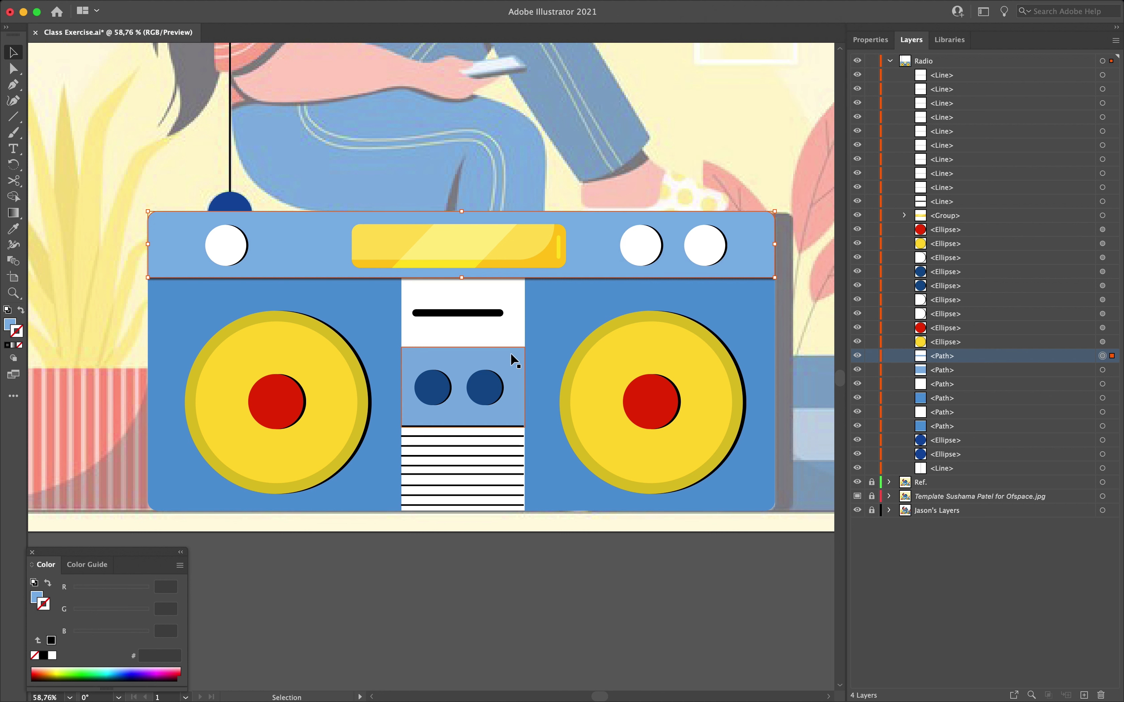
Step: Select the radio's three central panels together: the white slot panel, the light-blue knob panel and the white striped grille panel
left_click(514, 329)
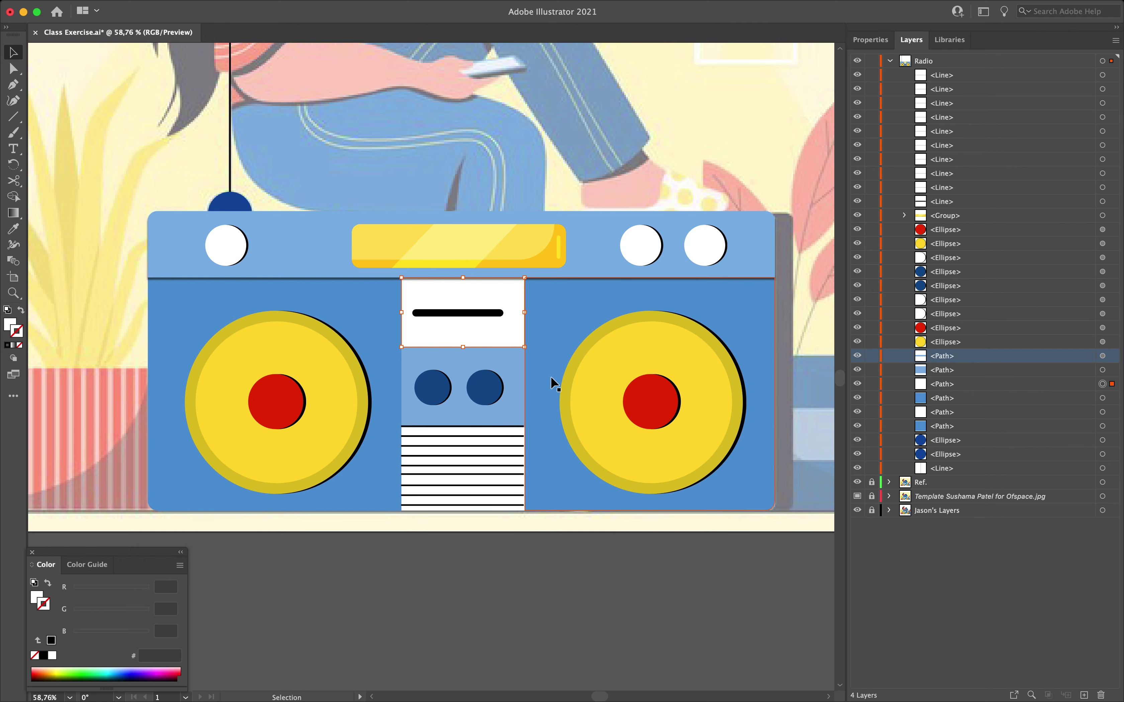
scroll(552, 384, "up", 3)
left_click(466, 378, "shift")
scroll(468, 409, "down", 3)
left_click(476, 453, "shift")
left_click(476, 495, "shift")
left_click_drag(481, 355, 531, 356)
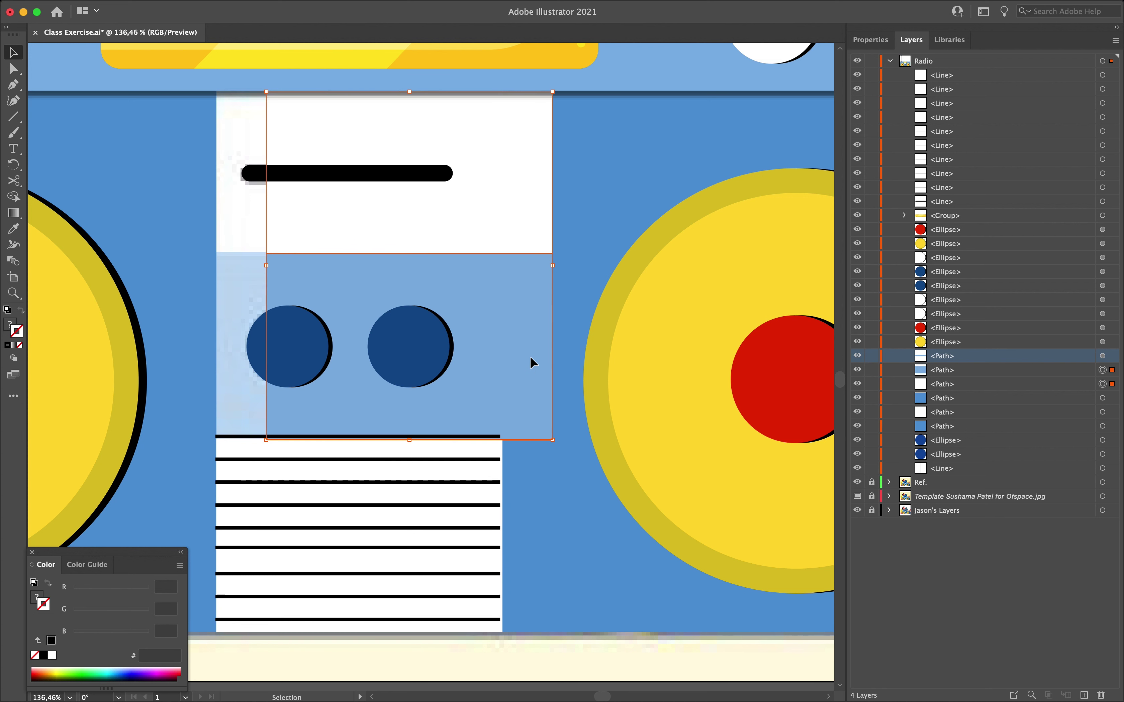
key("super+z")
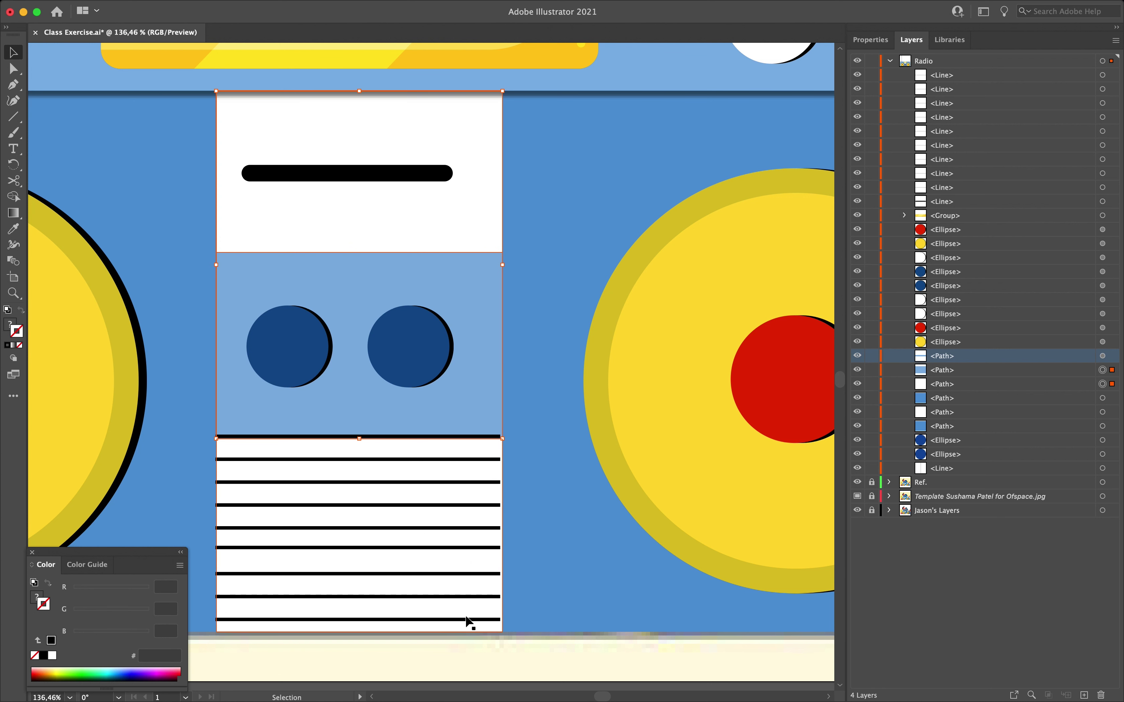
left_click_drag(478, 571, 503, 568)
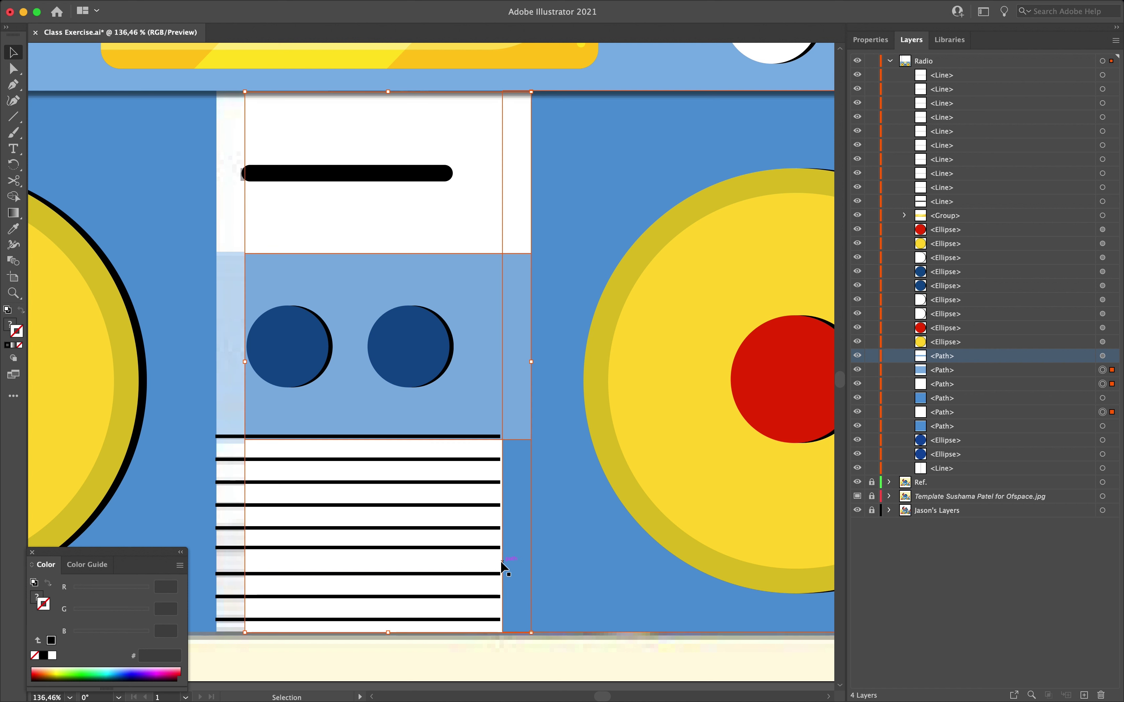
key("a")
key("super+z")
Step: Reorder the grille panel's path directly beneath the other two central panel paths in the Radio layer and highlight all three
left_click(1049, 414)
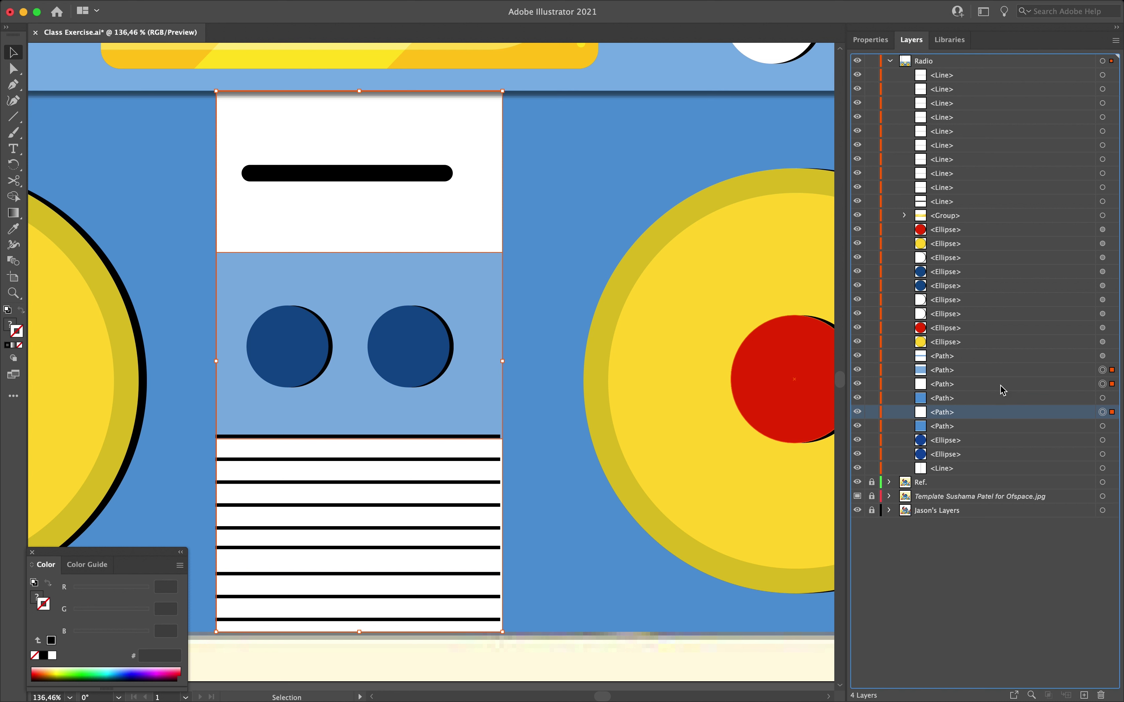
left_click_drag(989, 417, 987, 391)
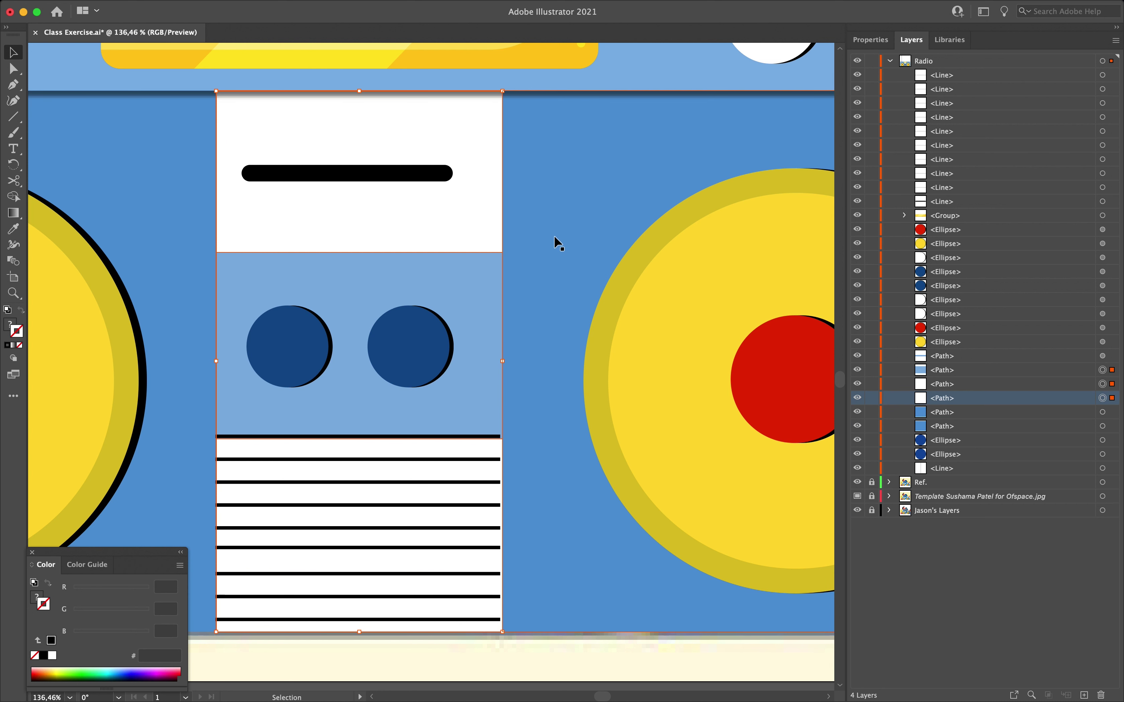
left_click(970, 376, "shift")
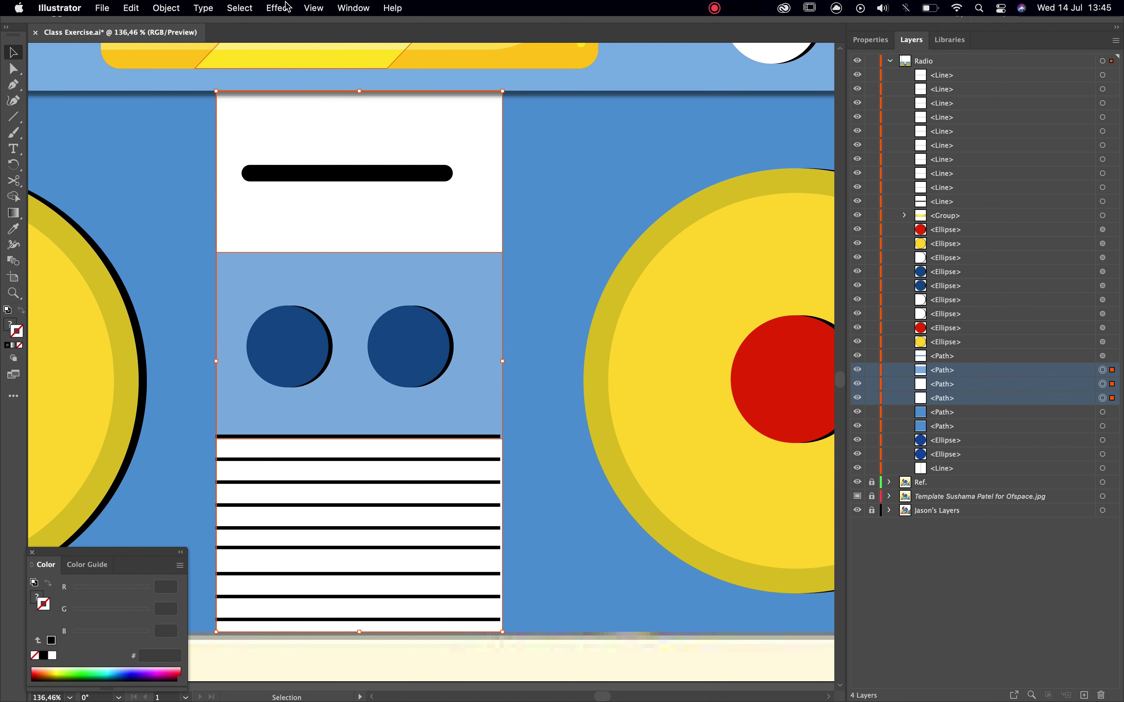
Step: Apply a Multiply drop shadow to the three central panels with 50% opacity, 1 px X offset, 0 px Y offset and 1 px blur
left_click(279, 8)
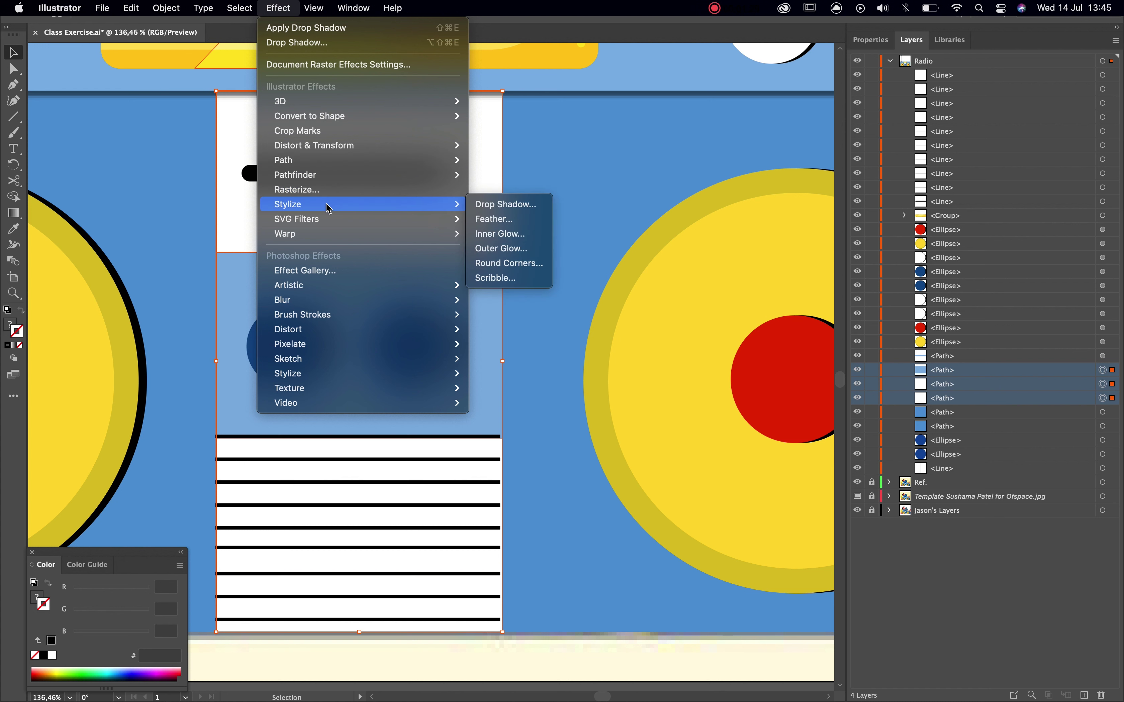
mouse_move(443, 204)
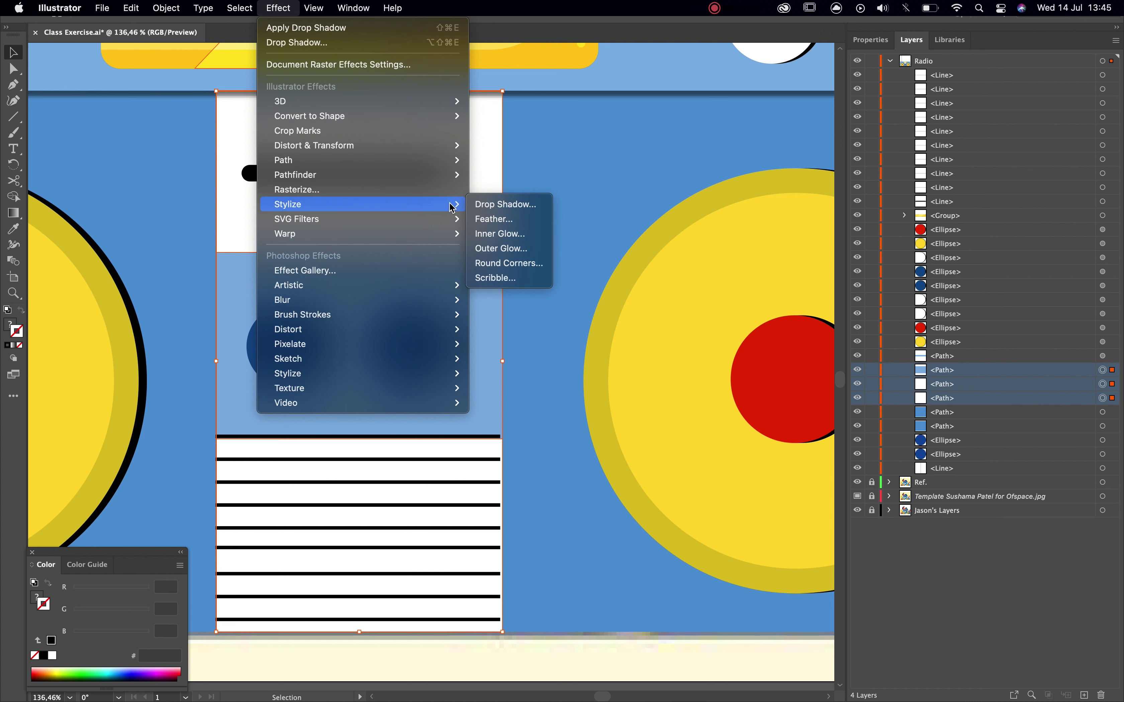
left_click(502, 205)
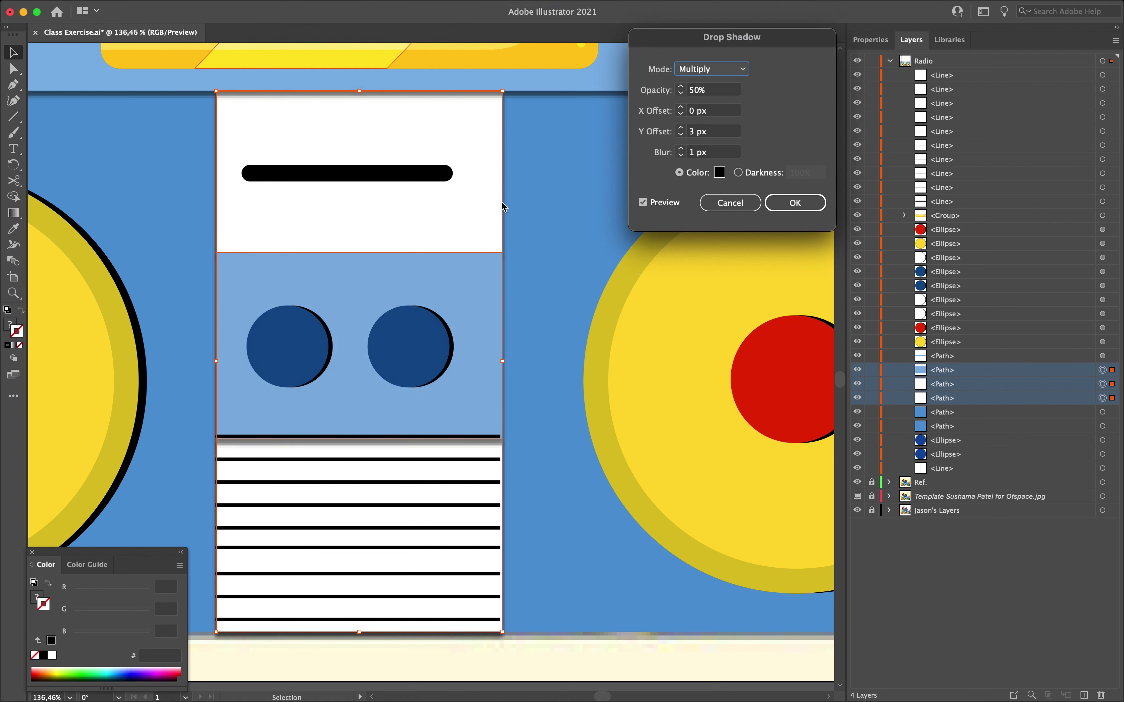
left_click(682, 135)
left_click(682, 135)
left_click(682, 135)
left_click(682, 113)
left_click(682, 114)
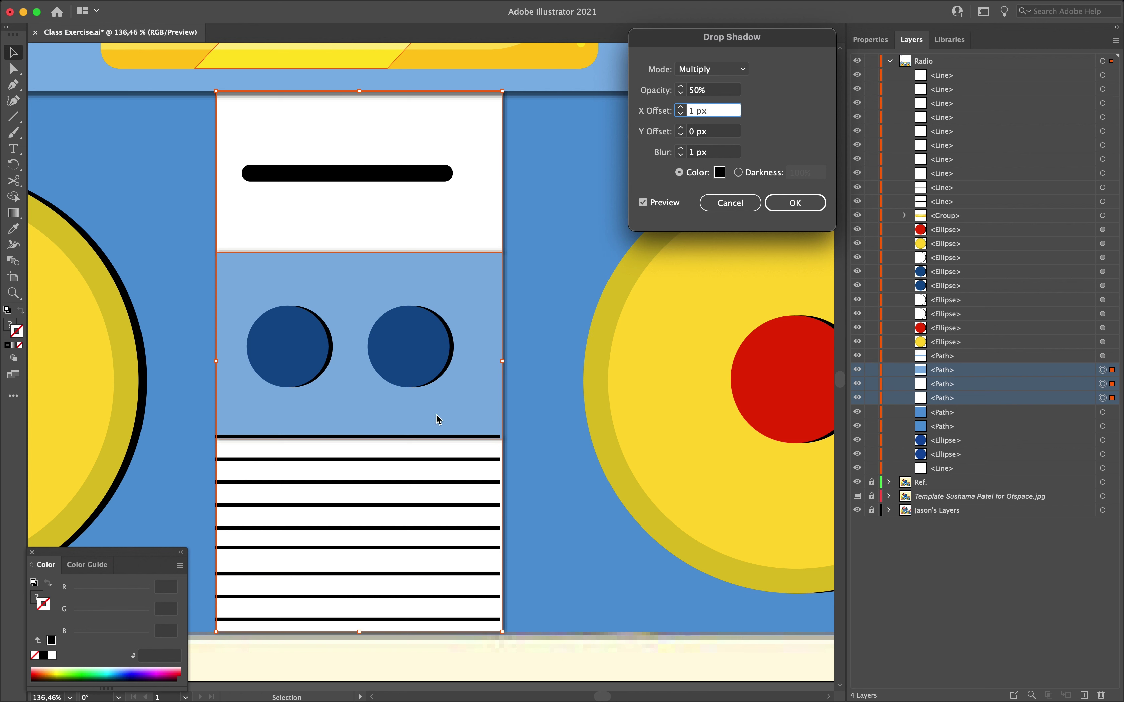
left_click(792, 203)
key("super+0")
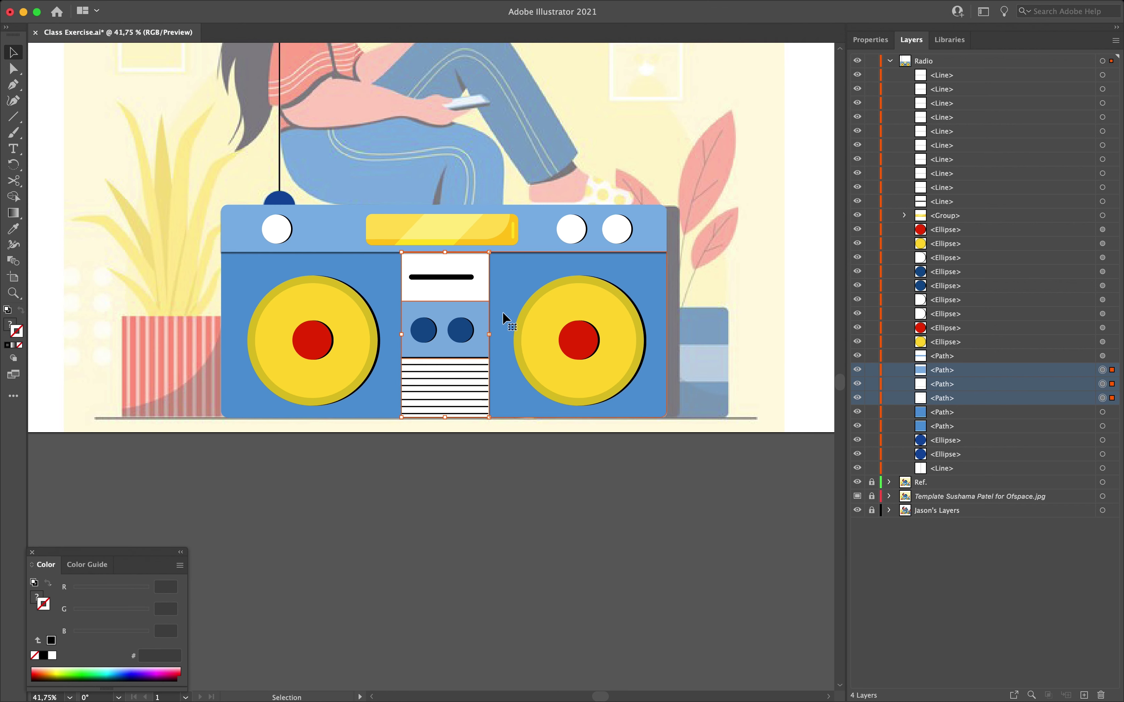
left_click(686, 281)
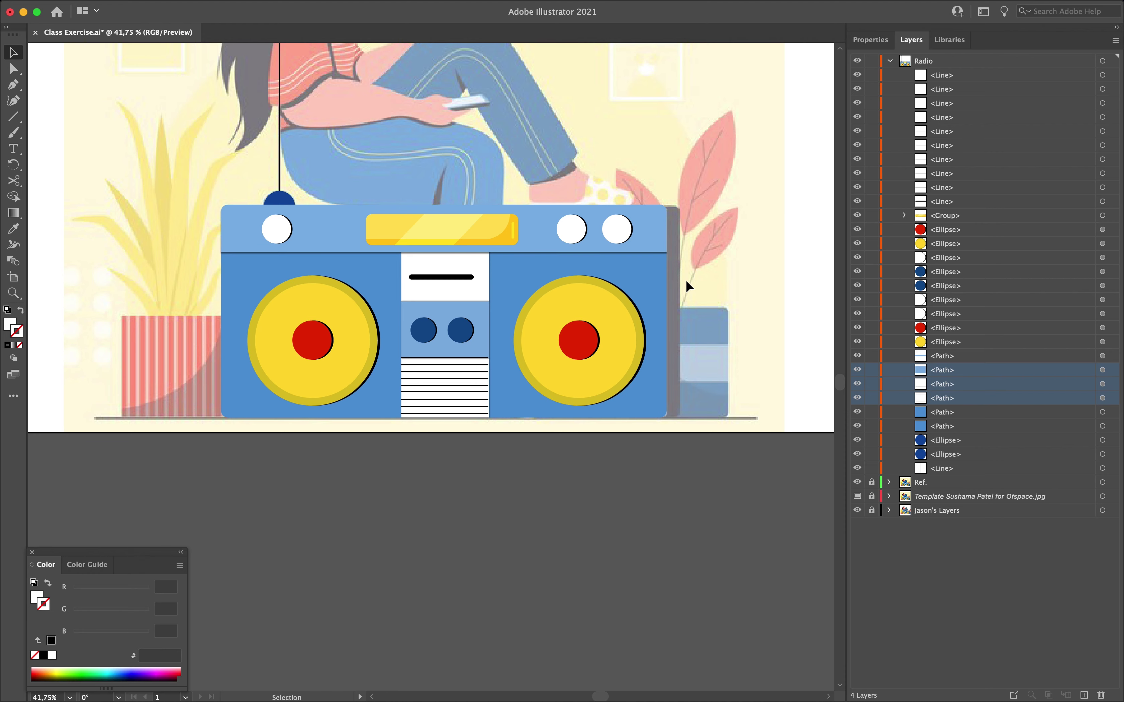
scroll(686, 280, "up", 2)
scroll(556, 282, "up", 3)
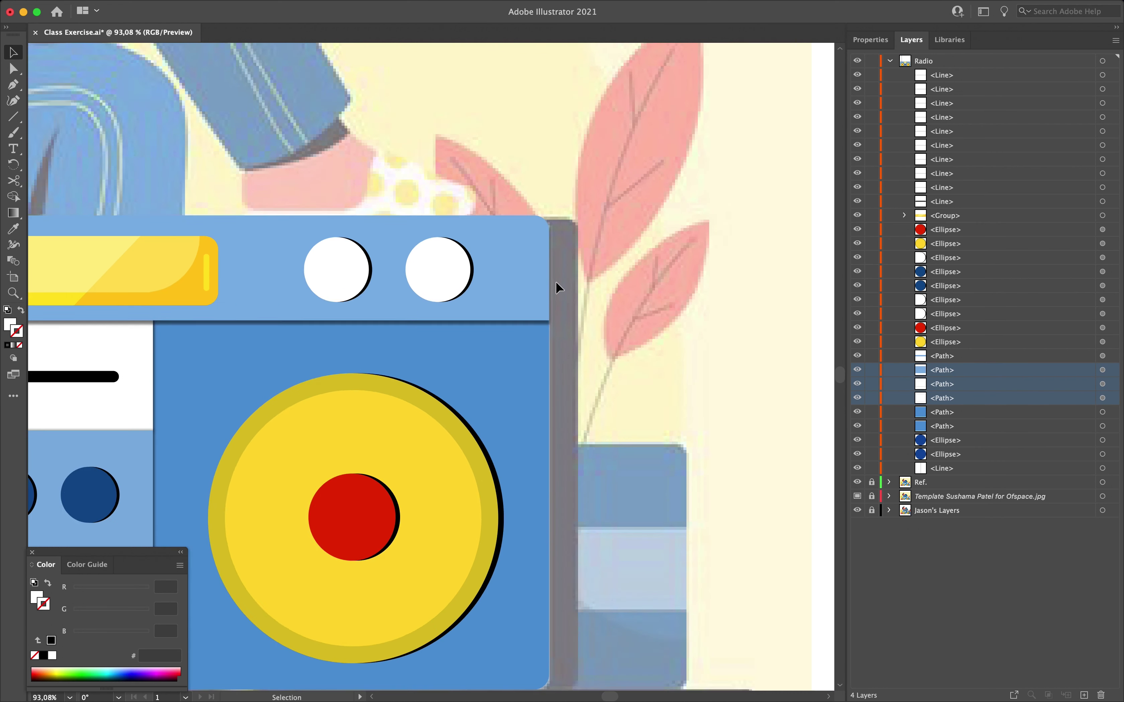
scroll(556, 282, "down", 3)
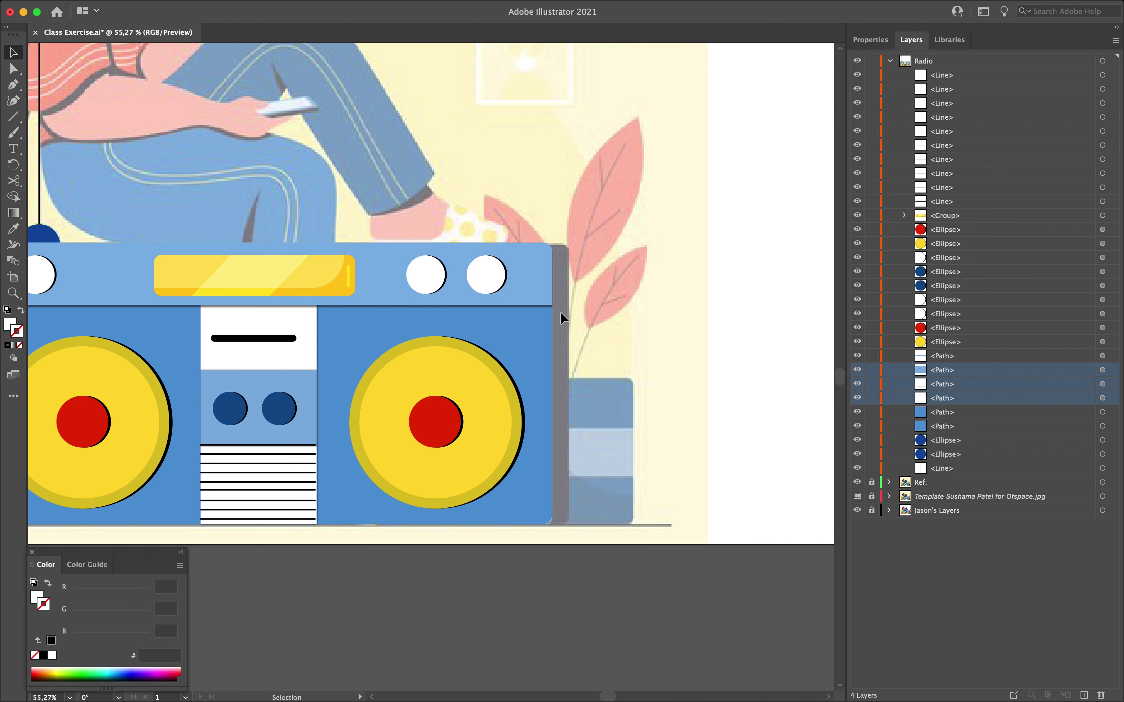
left_click(518, 293)
scroll(517, 293, "up", 5)
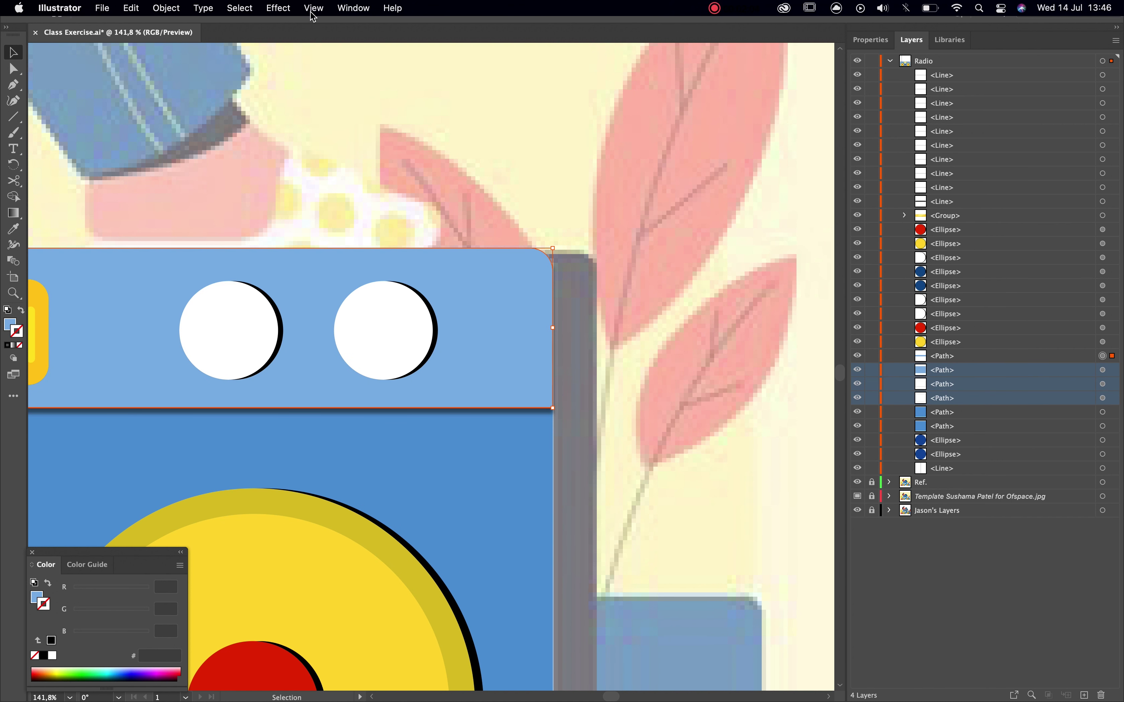
left_click(314, 8)
mouse_move(166, 13)
mouse_move(277, 10)
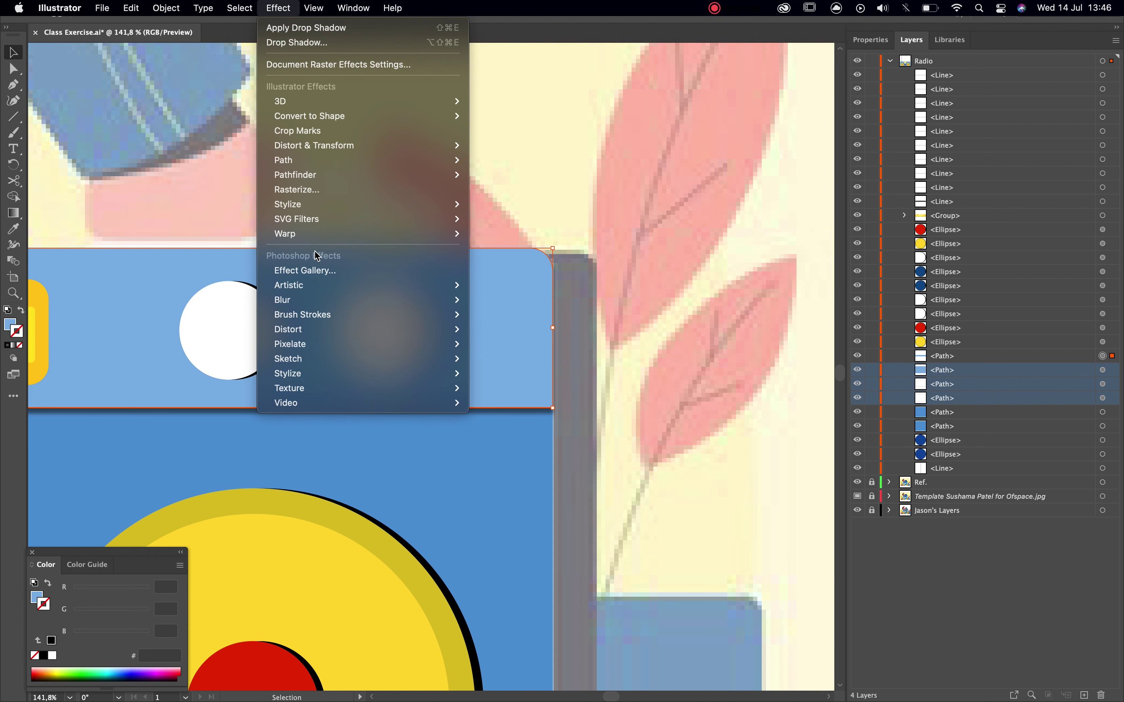
mouse_move(317, 215)
left_click(520, 202)
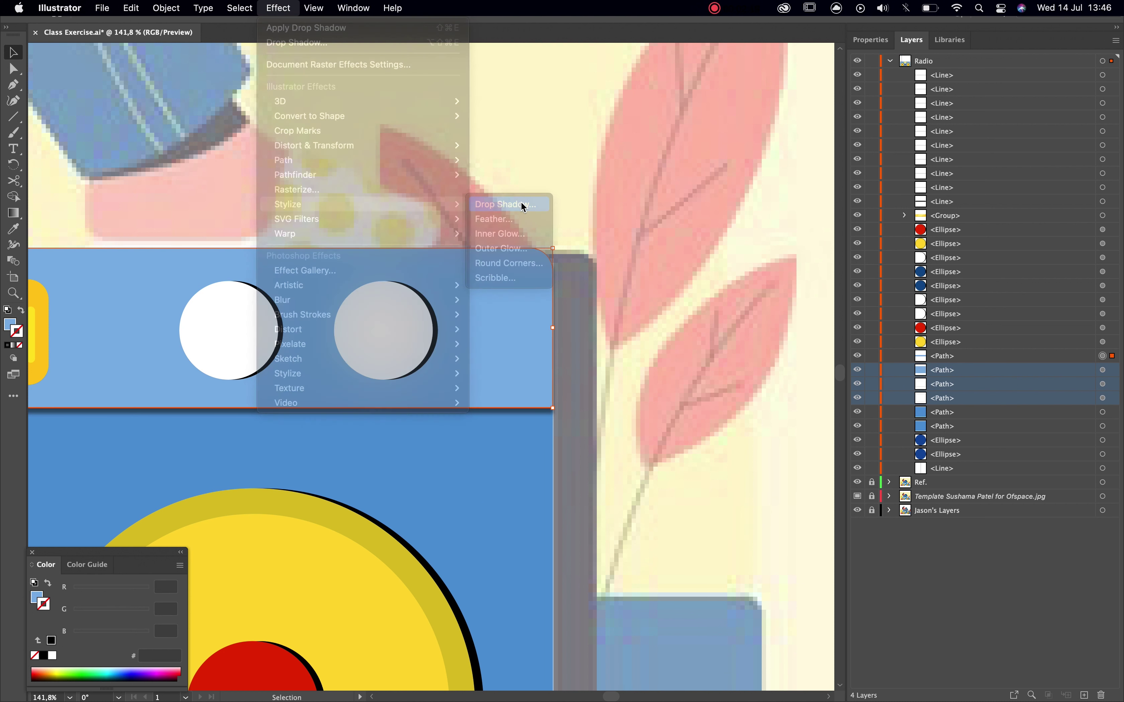
left_click(629, 387)
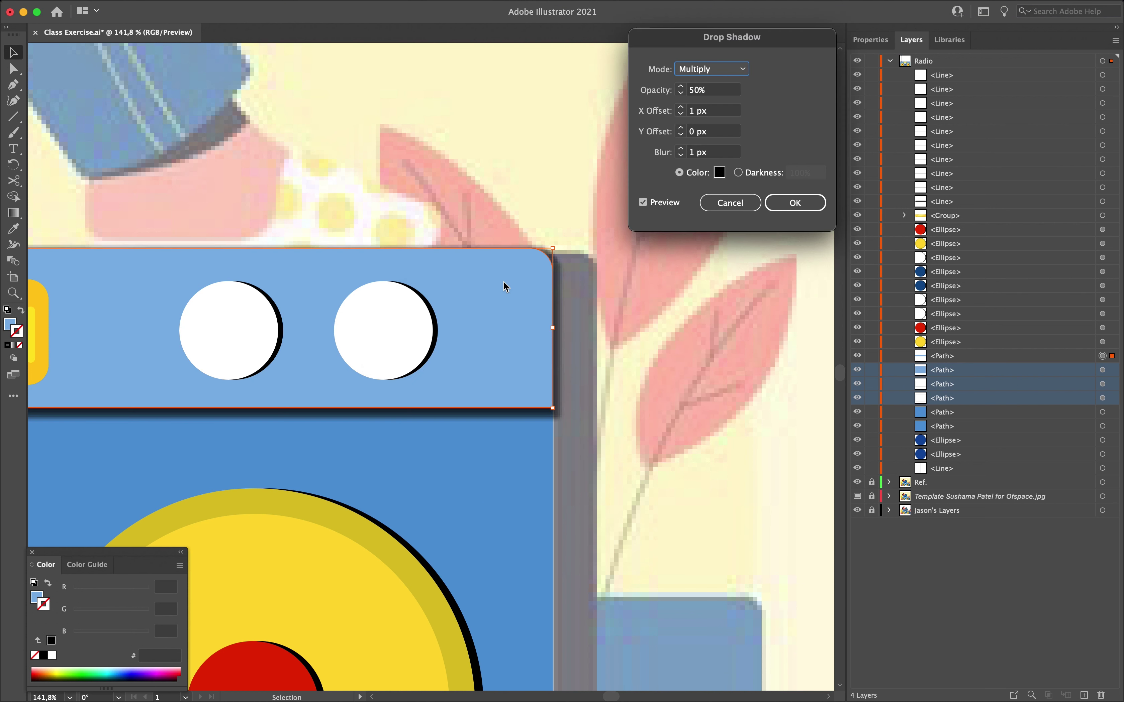
left_click(681, 156)
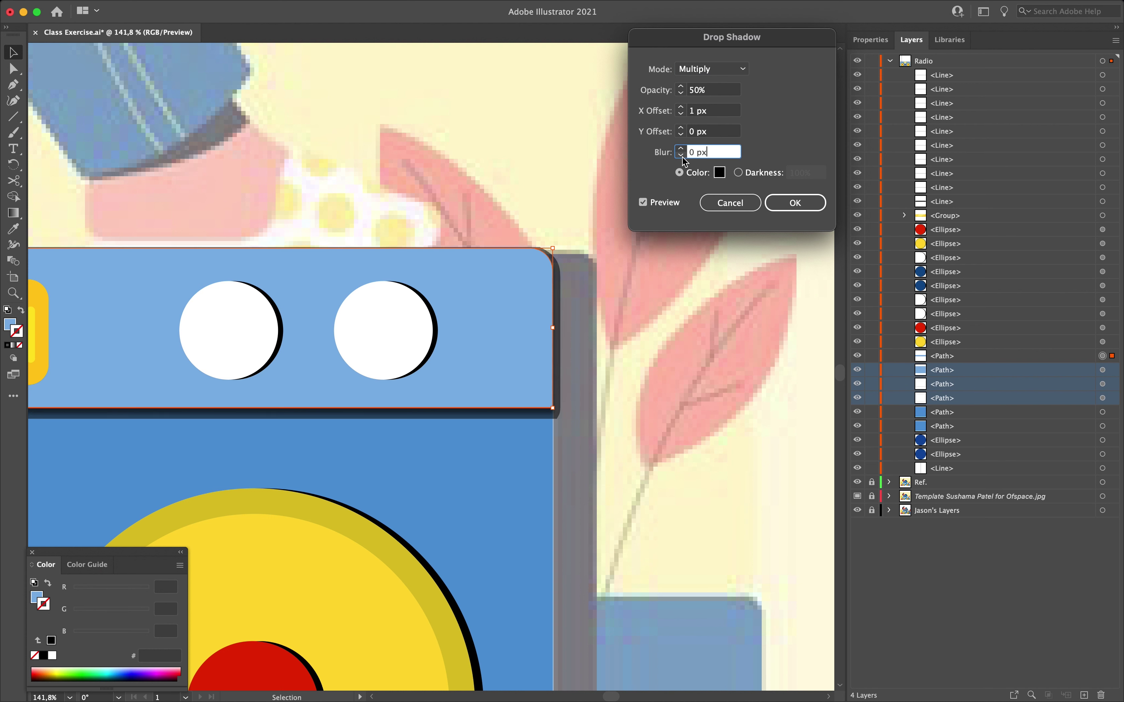
left_click(680, 106)
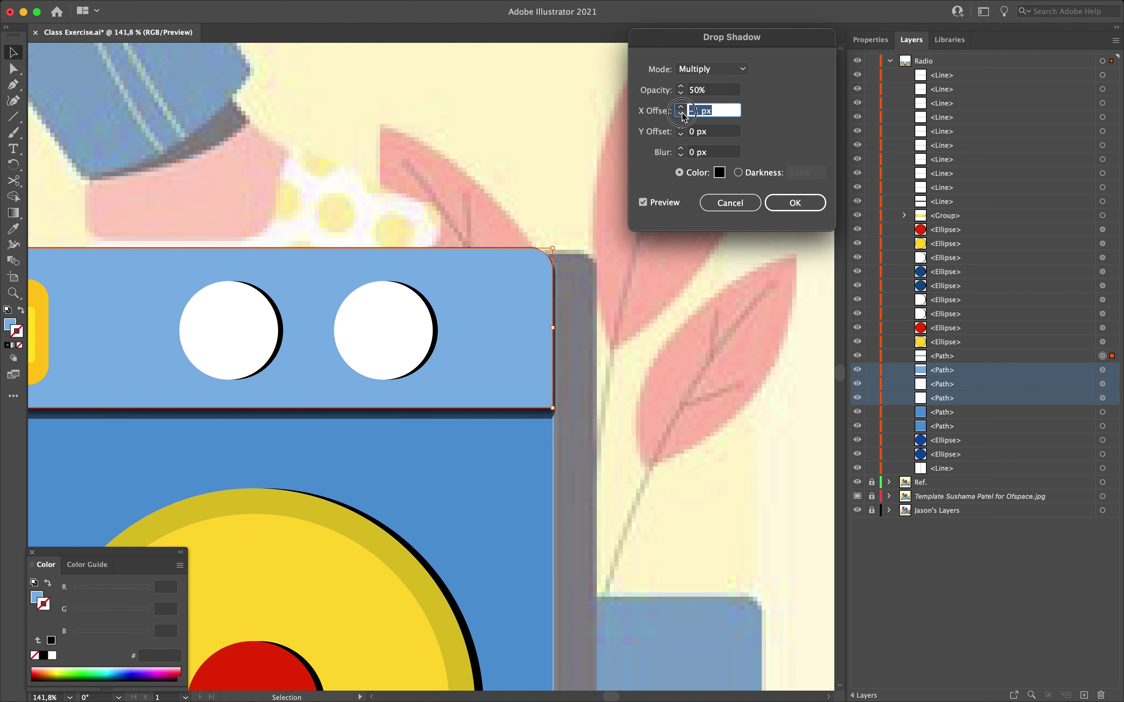
left_click(680, 106)
left_click(681, 106)
left_click(680, 106)
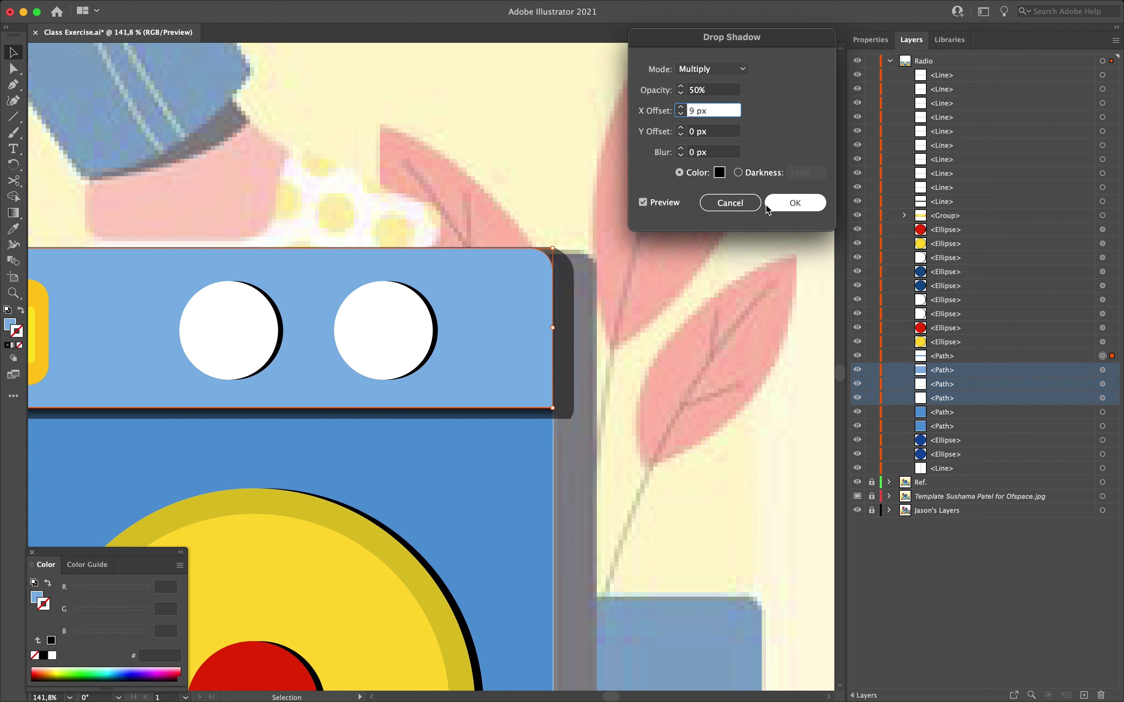
left_click(734, 208)
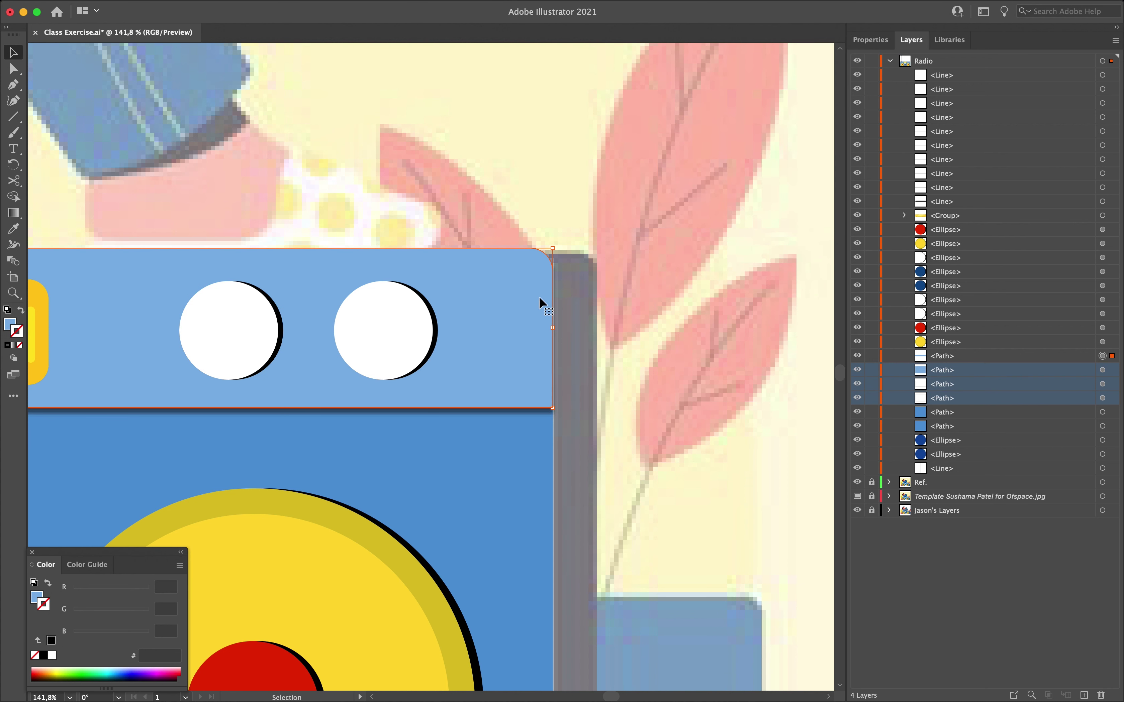
Step: Isolate the blue body panel behind the radio's right speaker for editing
left_click(520, 455)
scroll(521, 455, "down", 5)
scroll(520, 453, "down", 5)
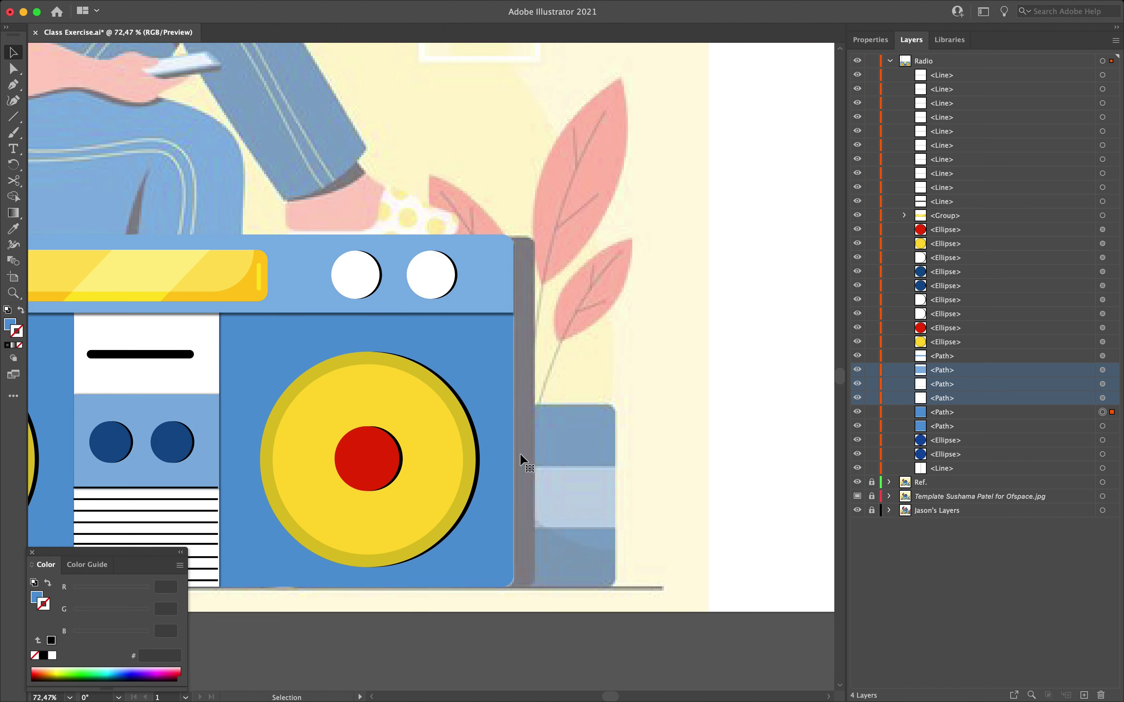
double_click(475, 364)
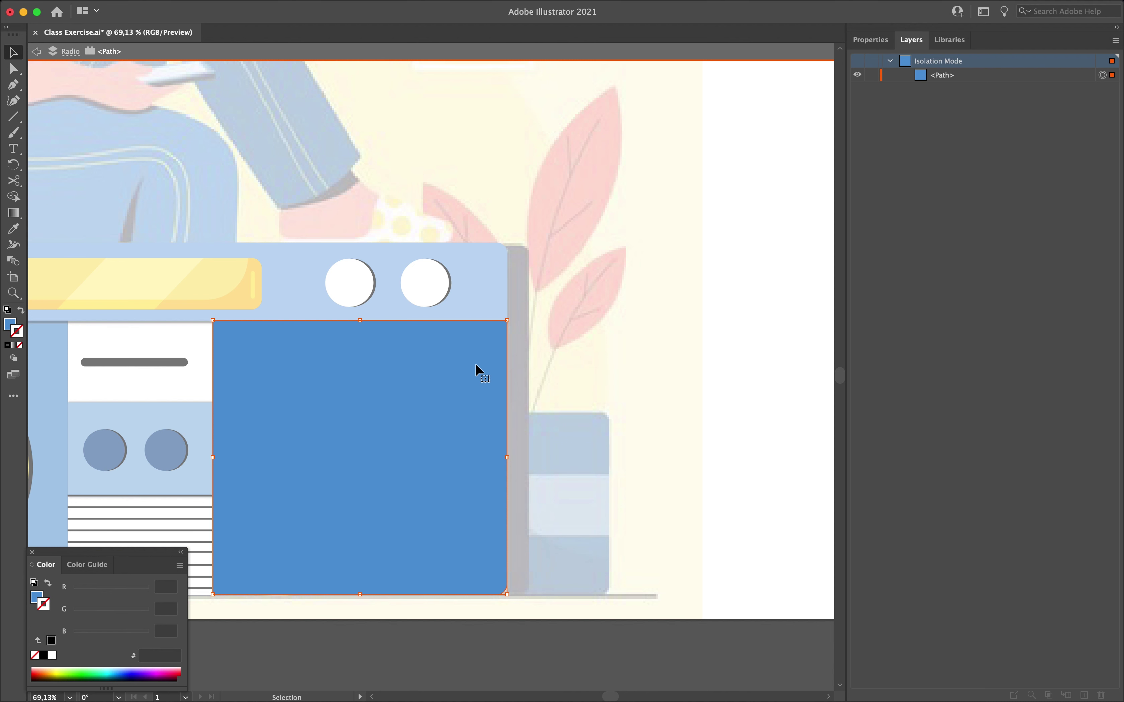
scroll(464, 380, "left", 5)
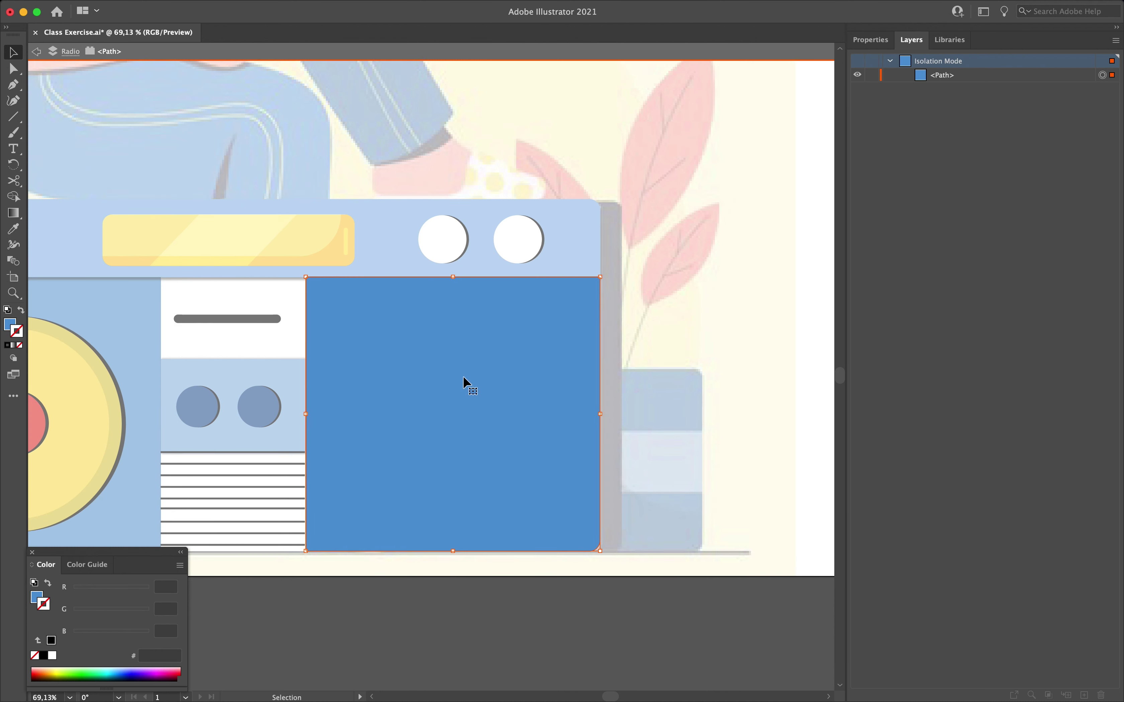
left_click(371, 516)
left_click_drag(212, 177, 746, 195)
left_click(574, 358)
left_click_drag(481, 385, 410, 295)
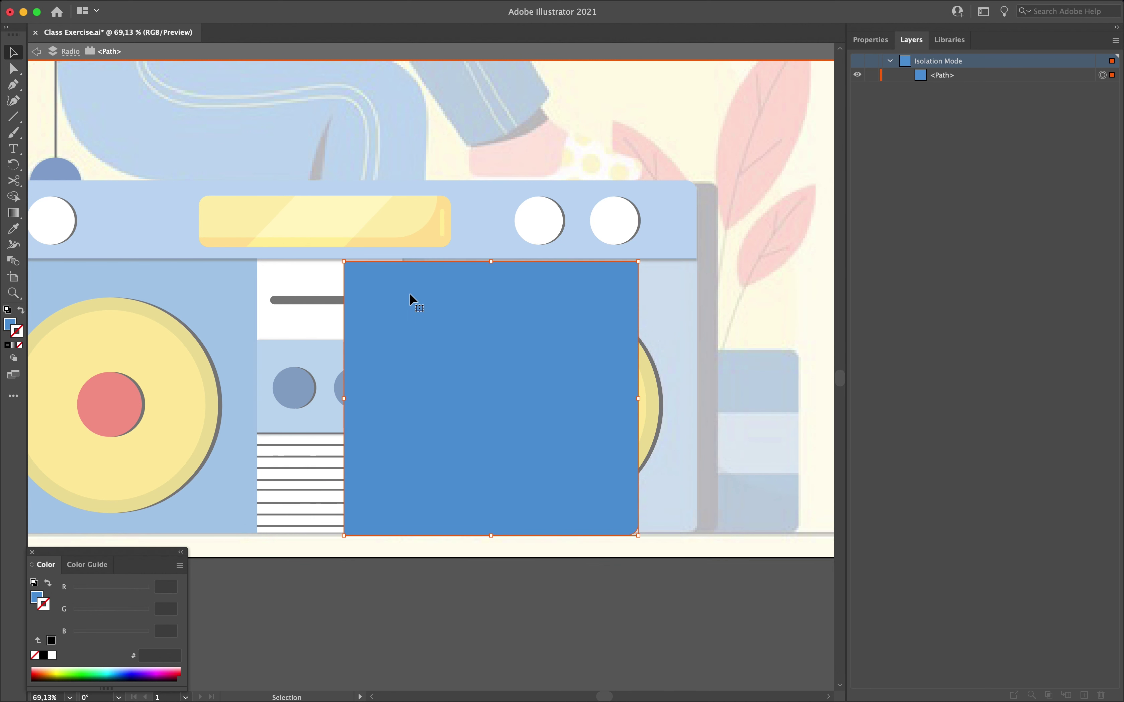
key("shift+Right")
Step: Extend the right speaker's blue body panel upward until its upper edge meets the top of the radio
scroll(410, 295, "right", 5)
scroll(410, 295, "up", 2)
scroll(410, 296, "up", 3)
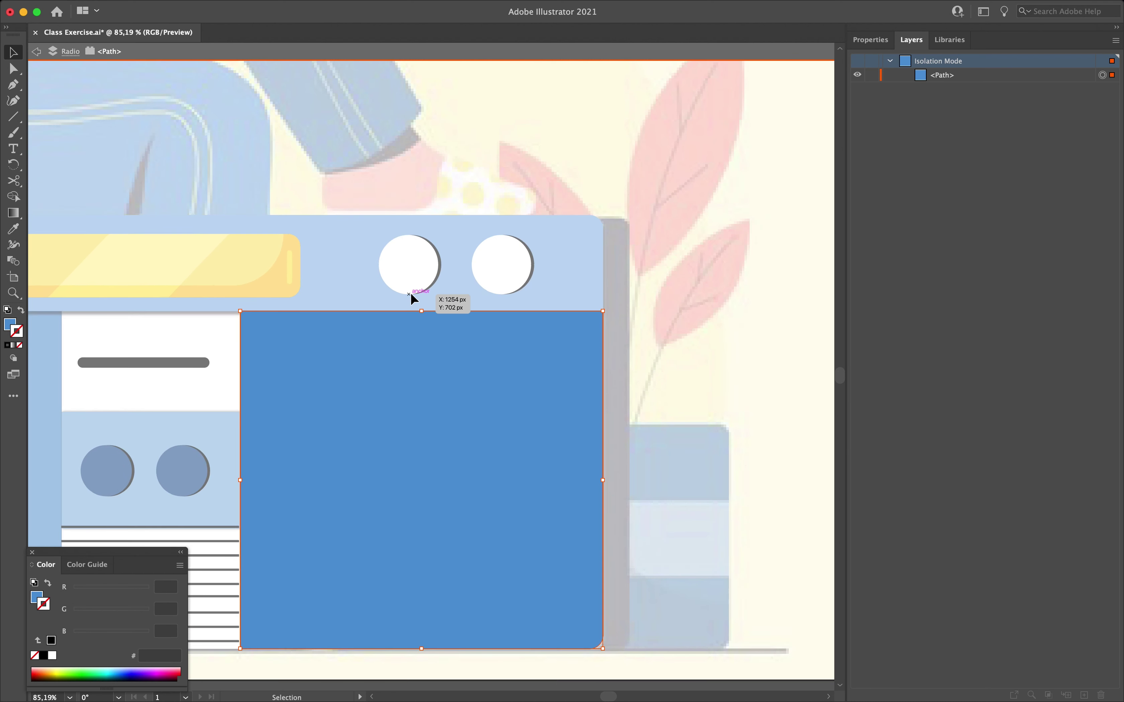
left_click_drag(337, 370, 336, 273)
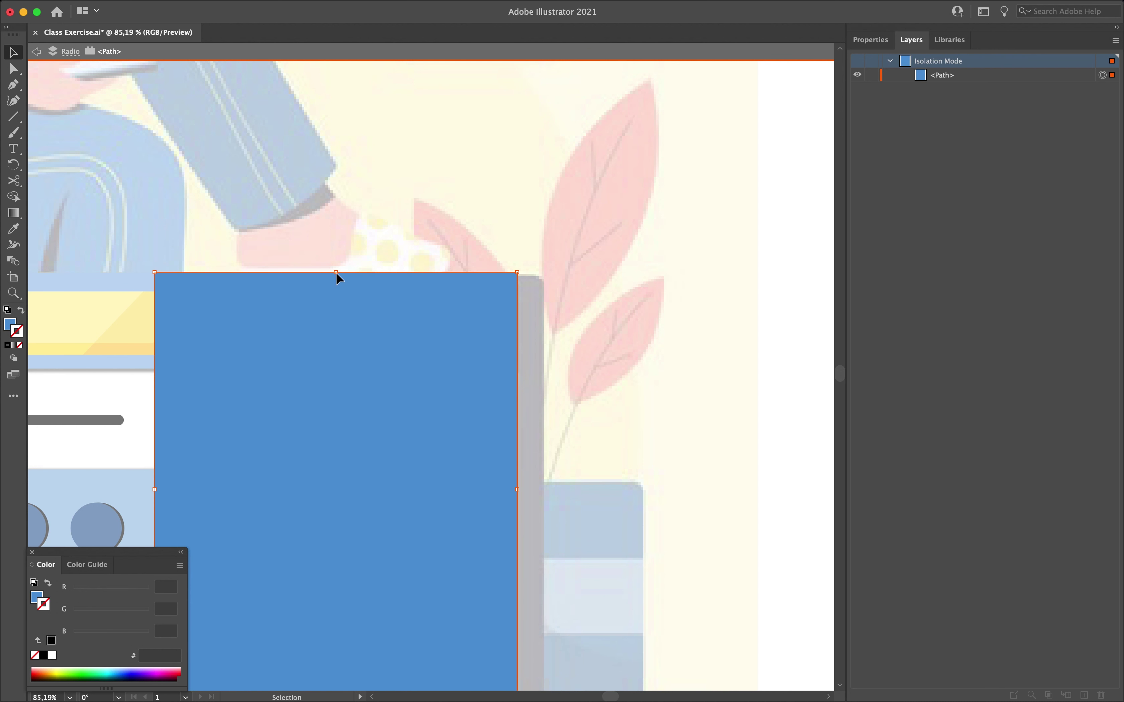
Step: Round the upper-right corner of the extended blue body panel to match the radio's corner and leave isolation mode
left_click(14, 69)
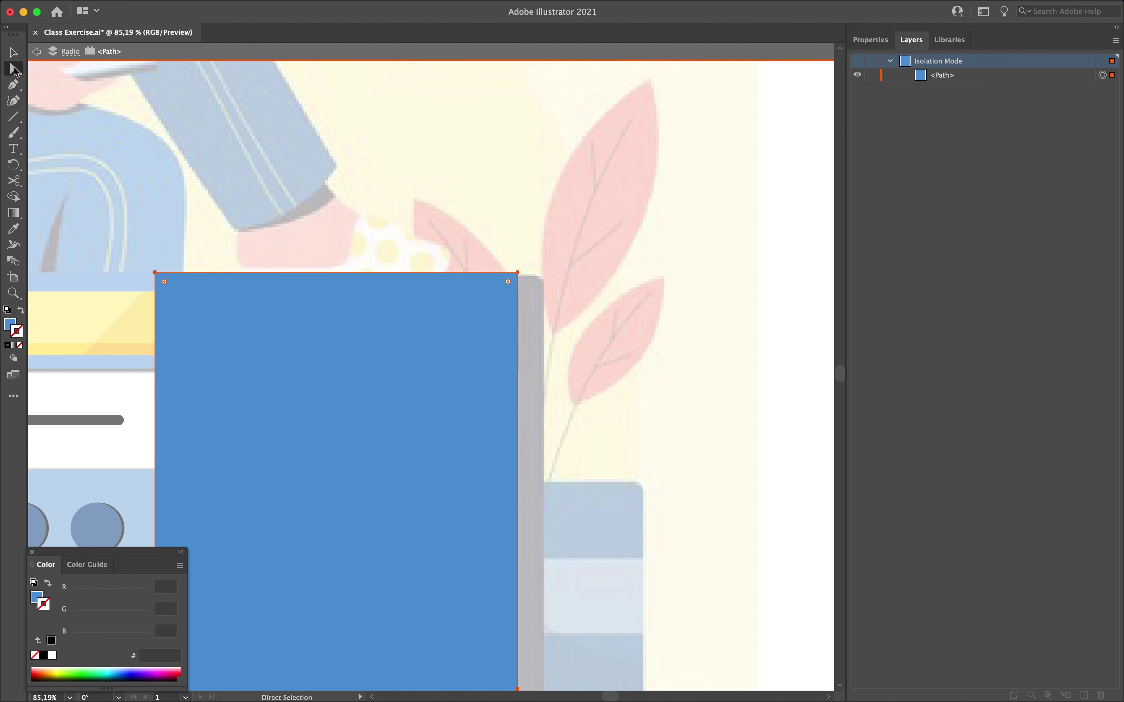
left_click(518, 274)
mouse_move(509, 285)
left_mouse_down()
mouse_move(487, 308)
mouse_move(507, 288)
left_mouse_up()
scroll(507, 291, "up", 5)
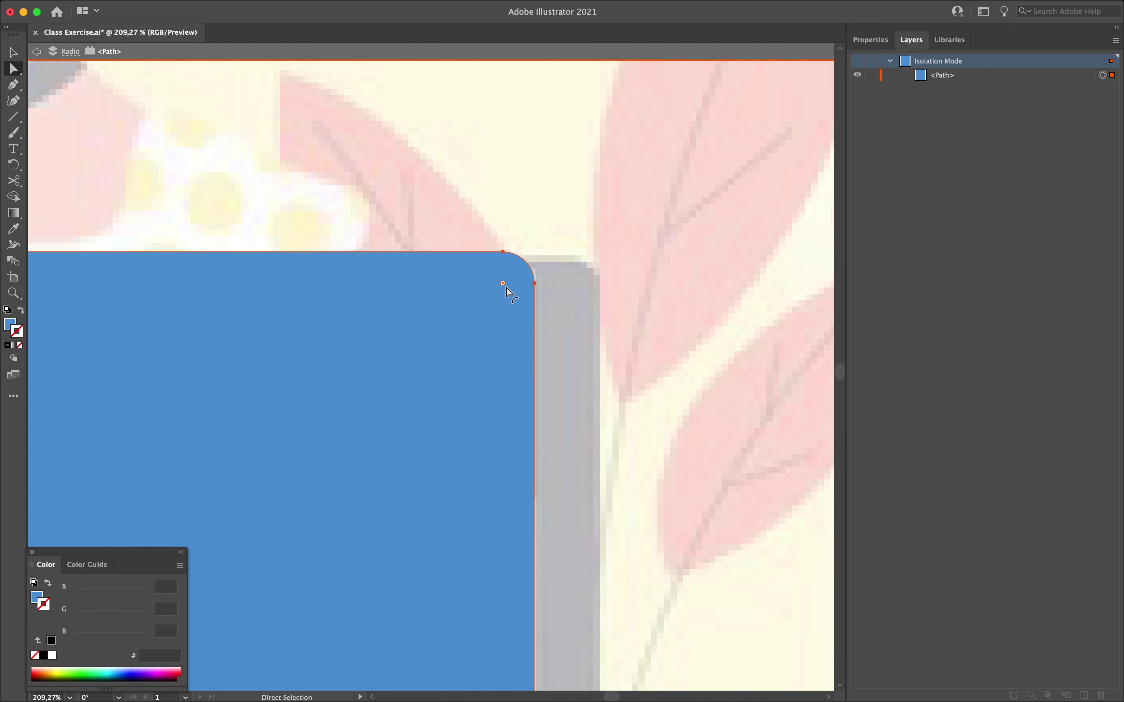
scroll(510, 293, "up", 1)
scroll(476, 309, "down", 10)
key("v")
left_click(506, 330)
left_click(420, 370)
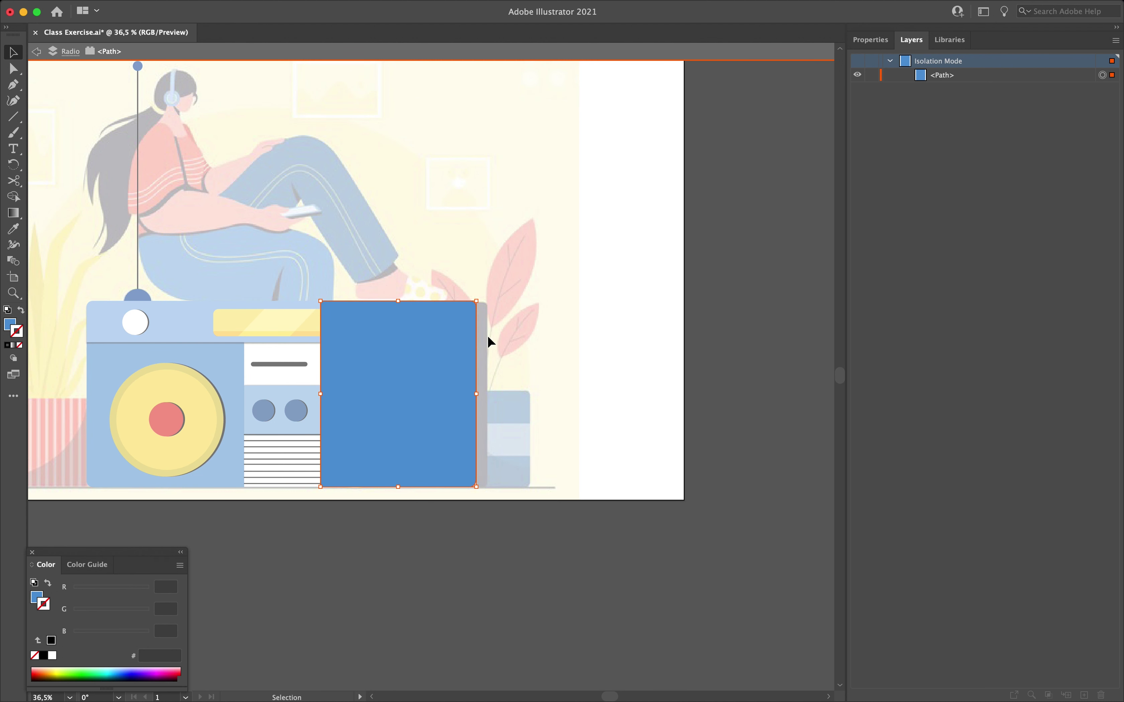
double_click(551, 289)
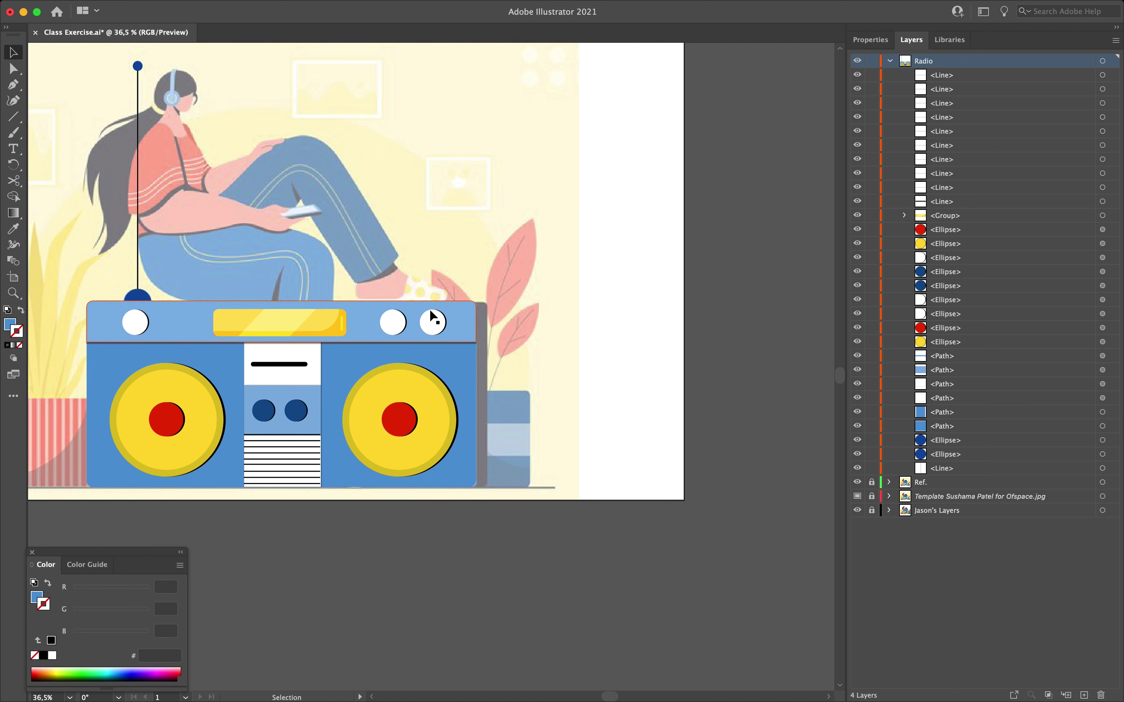
Step: Apply a black Multiply drop shadow to the extended right body panel: 100% opacity, 25 px X offset, 0 px Y offset, 0 px blur
left_click(460, 368)
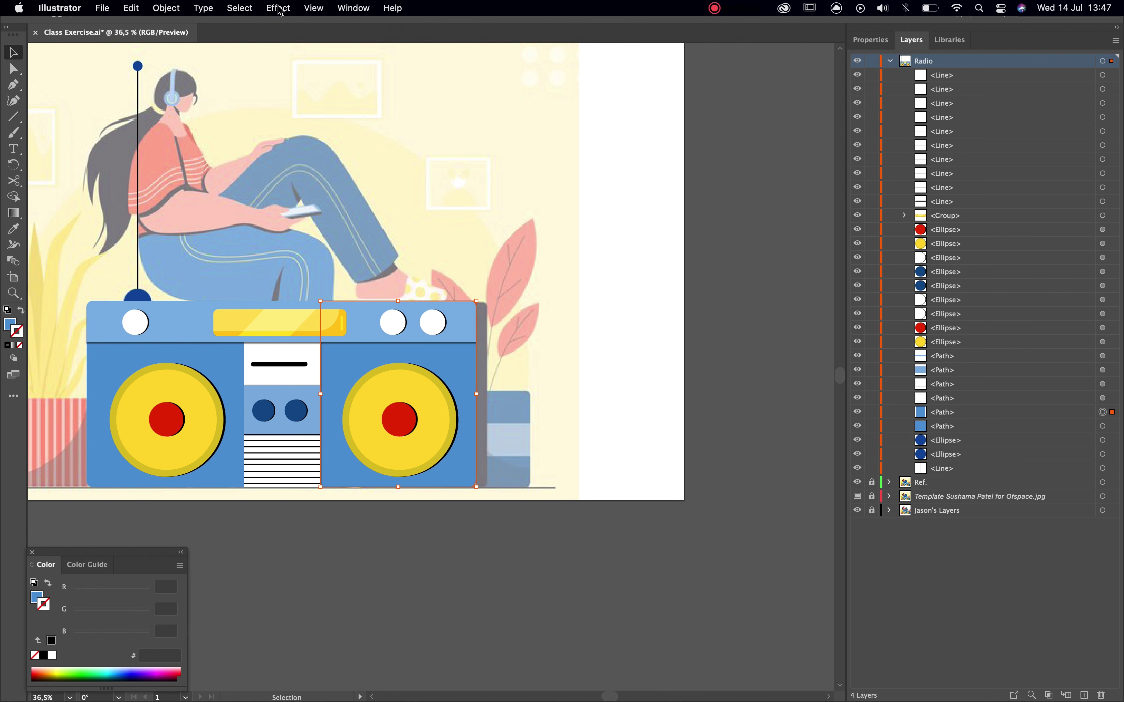
left_click(278, 8)
mouse_move(326, 205)
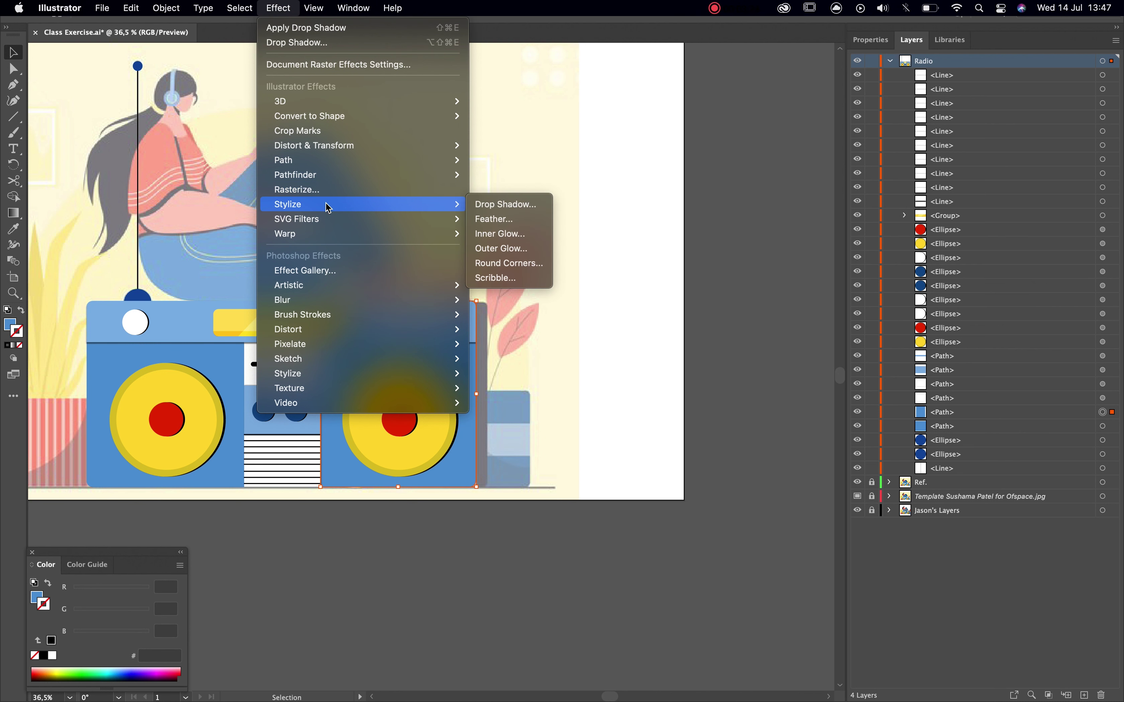
left_click(542, 208)
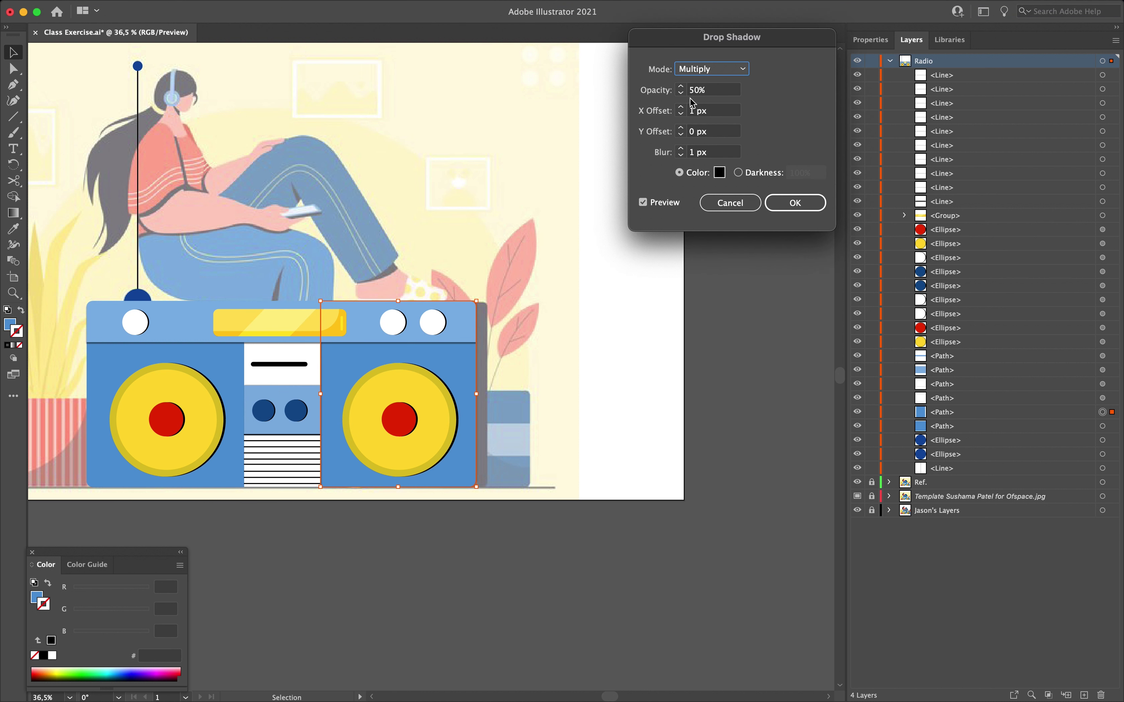
type("10")
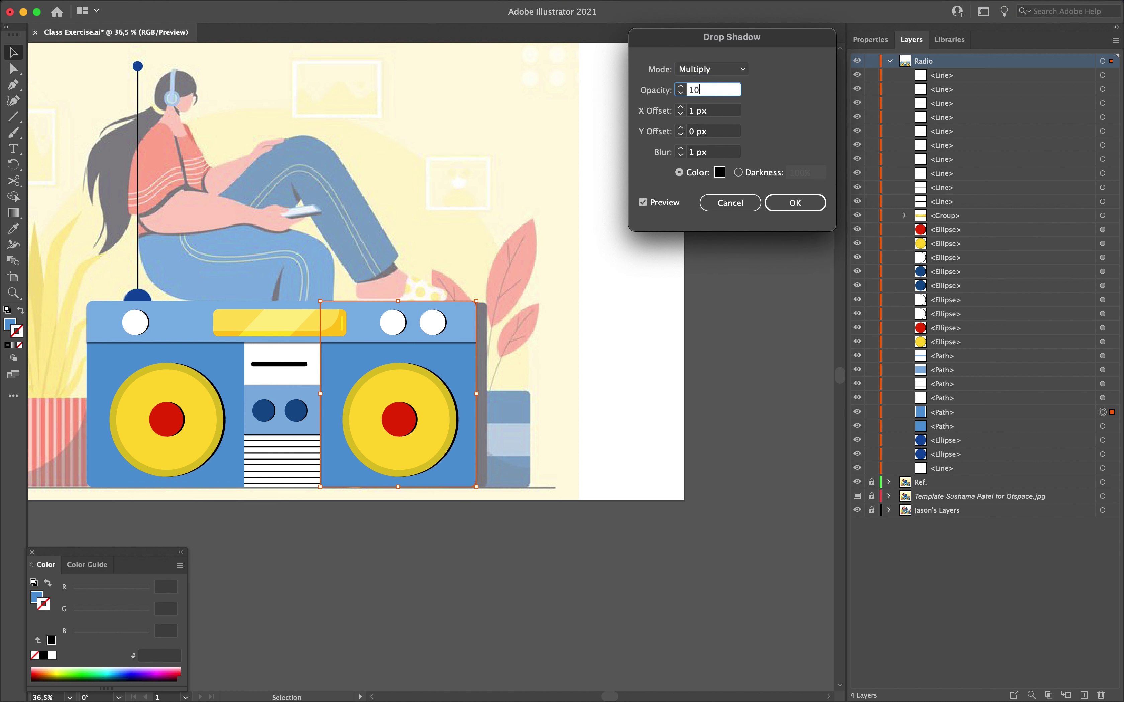
type("0")
left_click(682, 157)
left_click(683, 108)
left_click(682, 108)
left_click(683, 108)
left_click(683, 107)
left_click(683, 107)
left_click(682, 108)
left_click(683, 108)
left_click(682, 108)
left_click(682, 108)
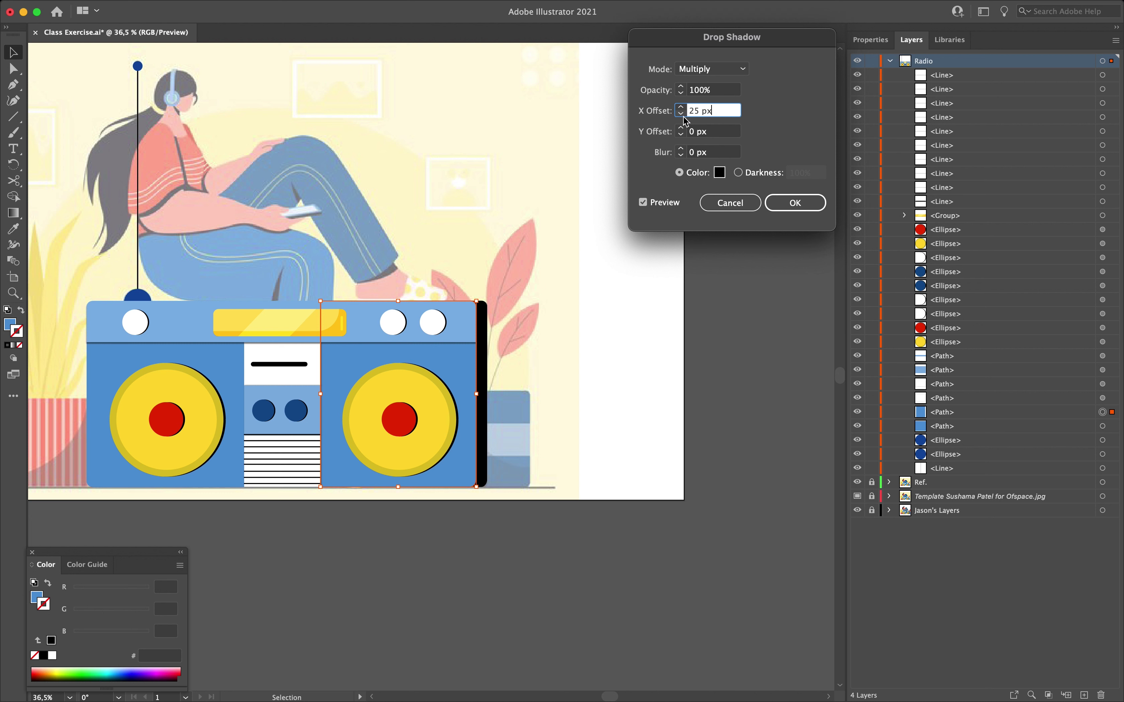
left_click(796, 203)
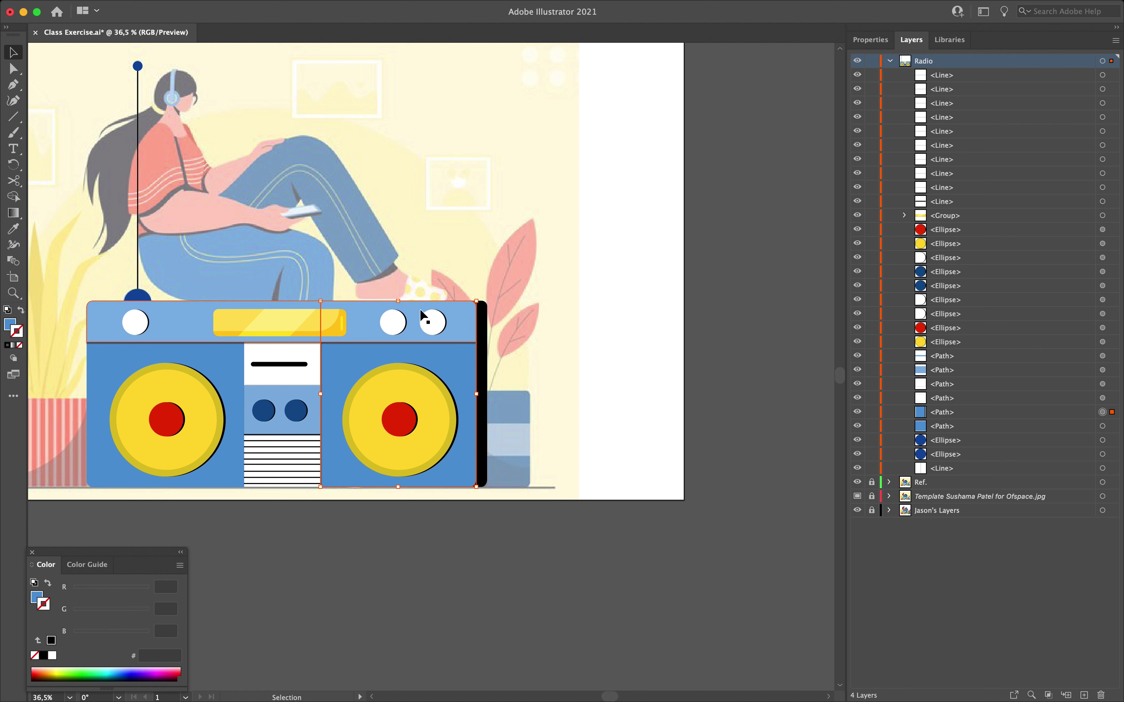
left_click(507, 283)
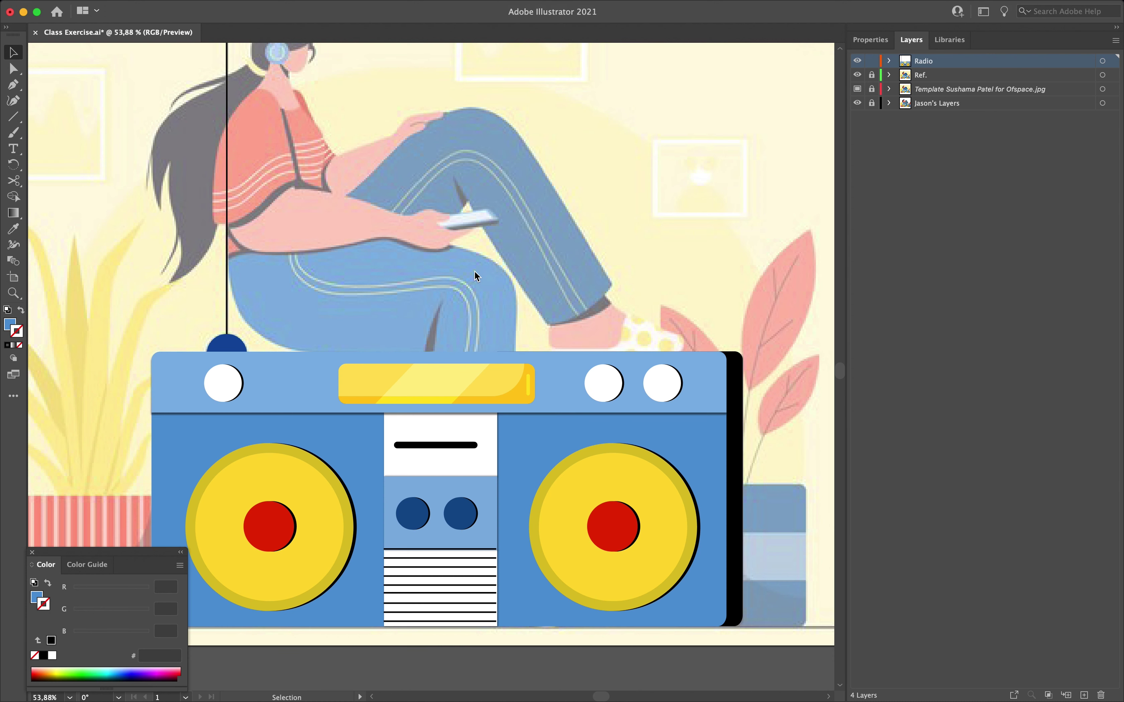
Step: Hide and lock the Radio layer
scroll(474, 270, "down", 3)
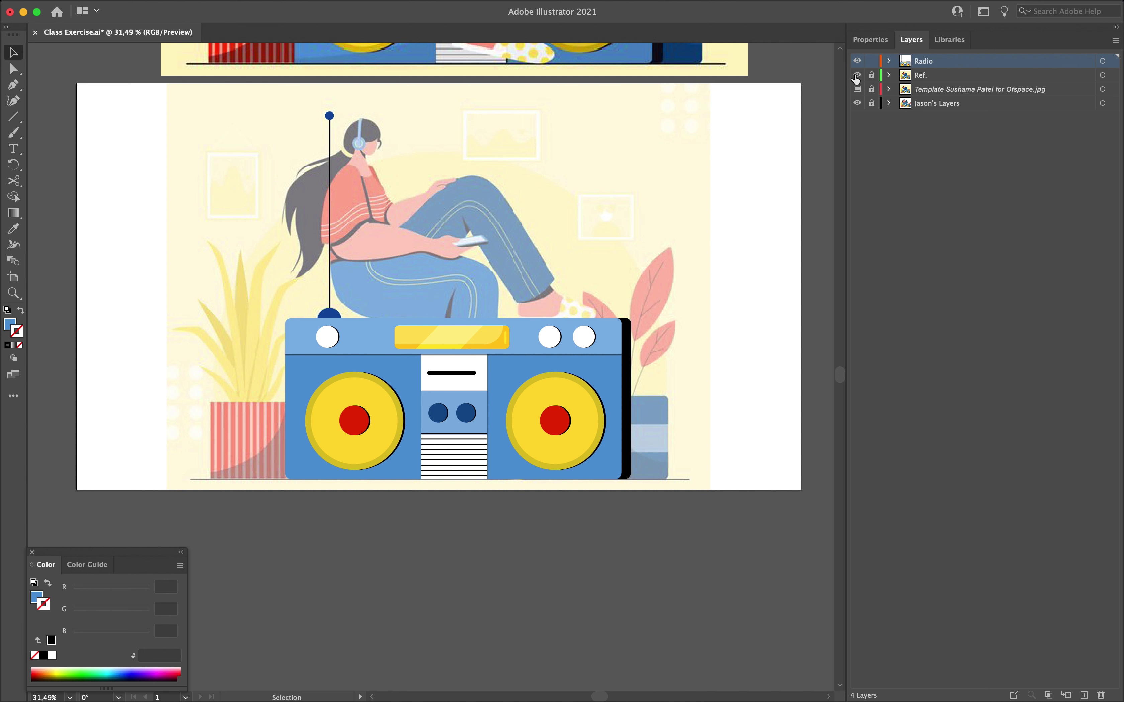
left_click(858, 62)
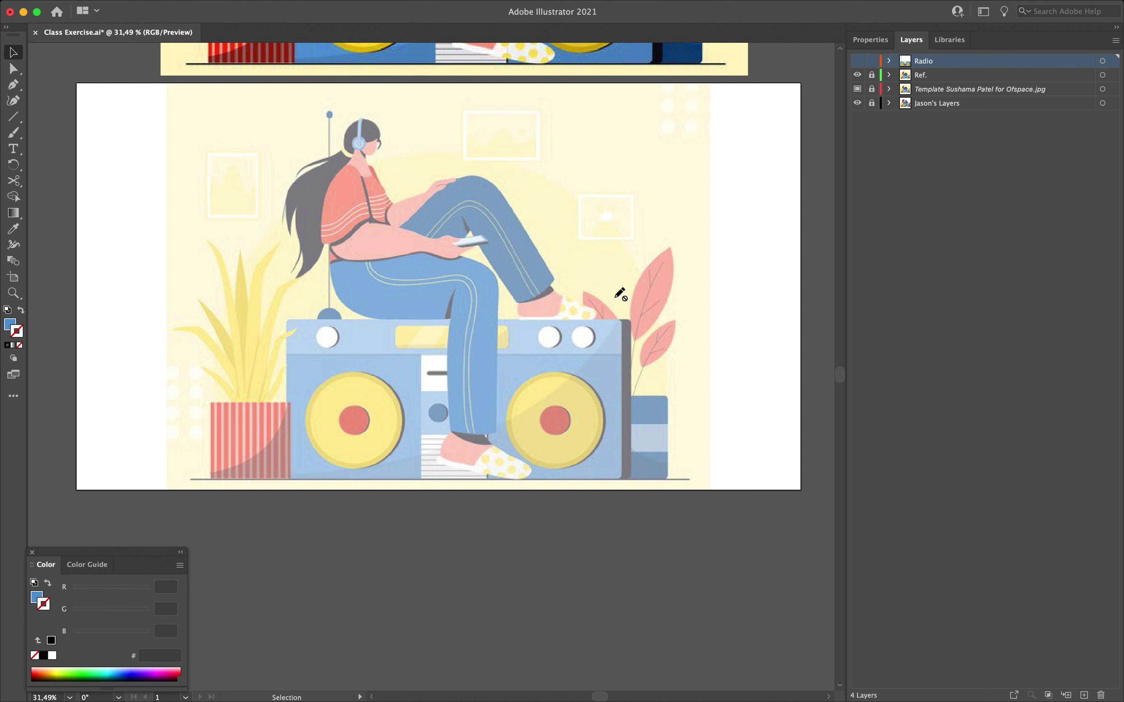
left_click(874, 61)
Step: Create a new layer above the Radio layer and name it Plant Left
scroll(393, 309, "left", 5)
scroll(393, 309, "up", 2)
scroll(393, 309, "up", 5)
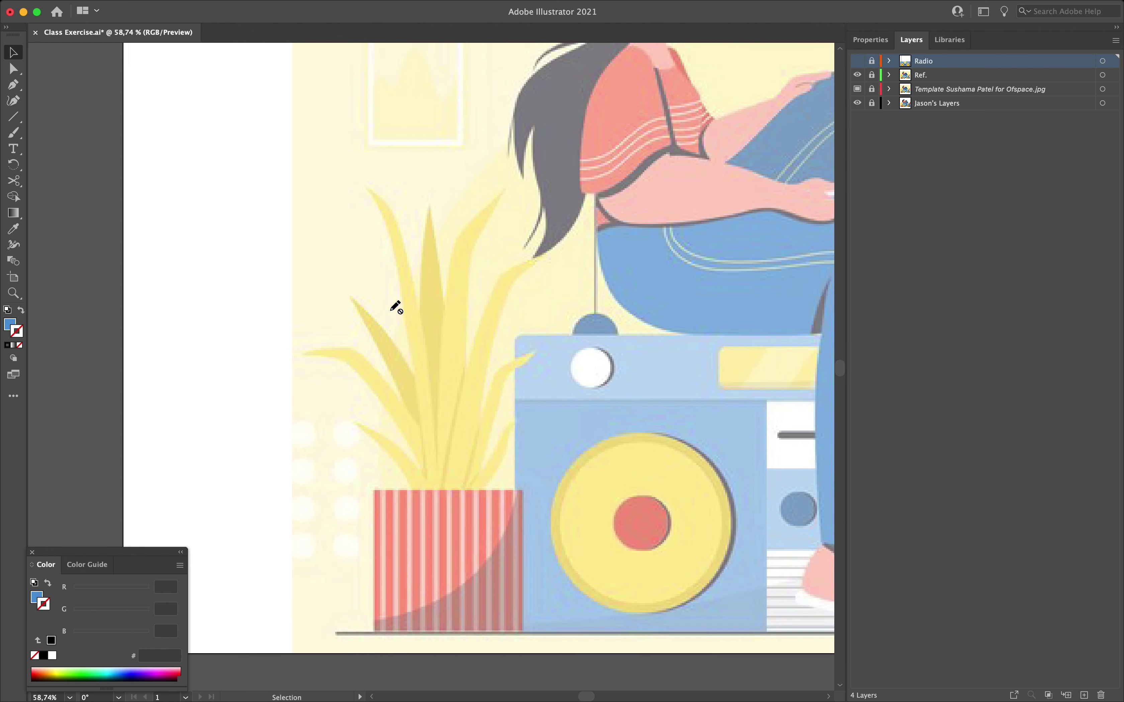
scroll(396, 308, "down", 2)
scroll(396, 307, "right", 1)
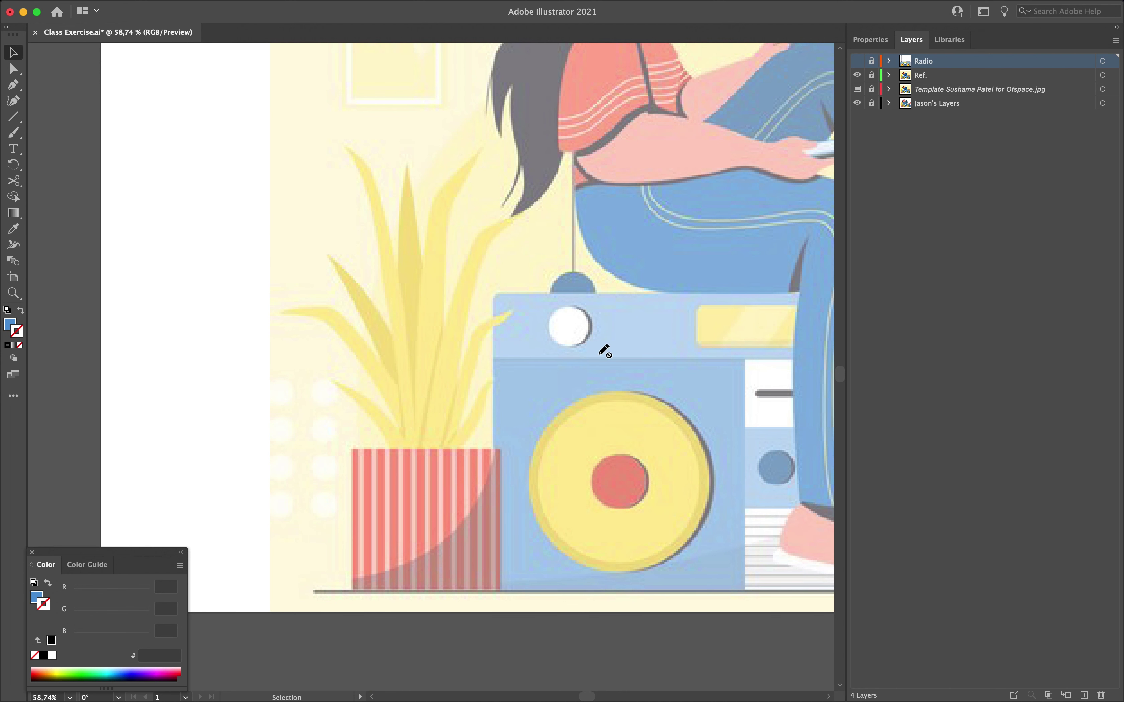
left_click(1085, 696)
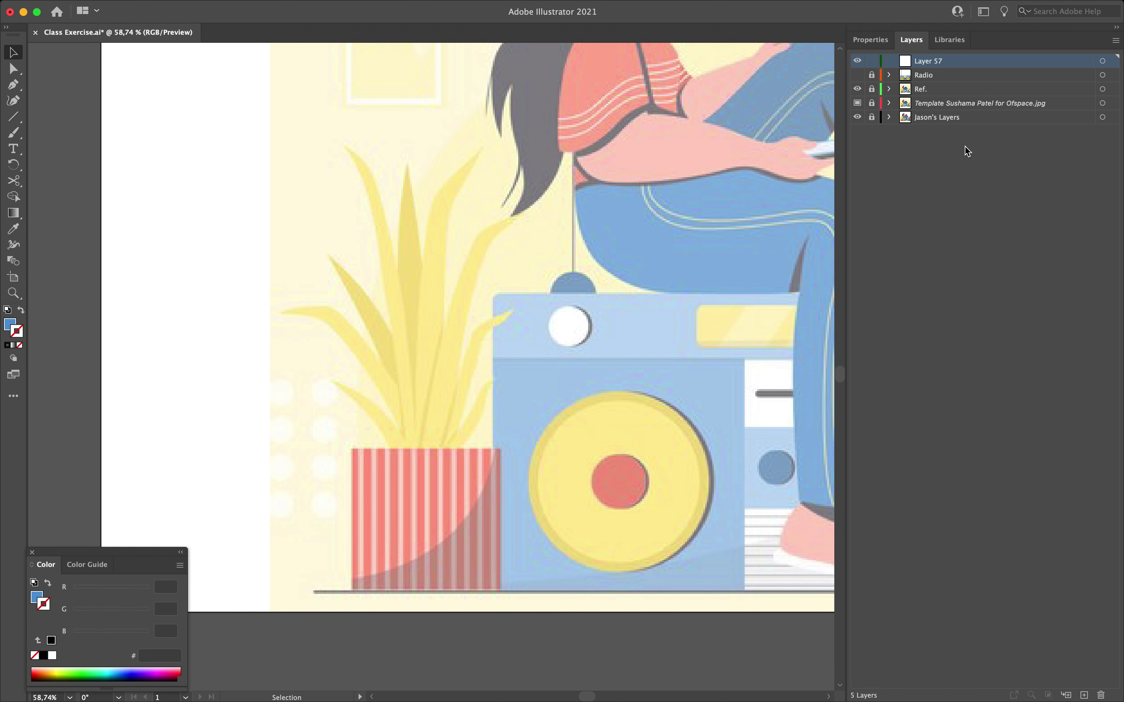
double_click(931, 65)
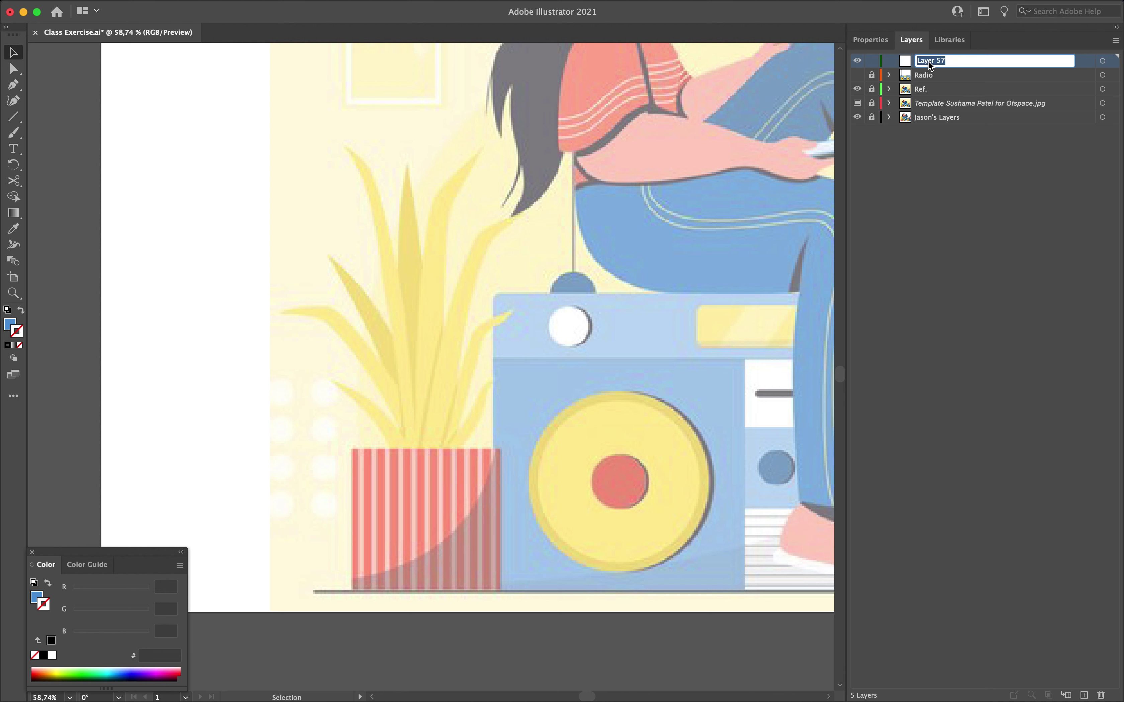
type("Plant Left")
key("Return")
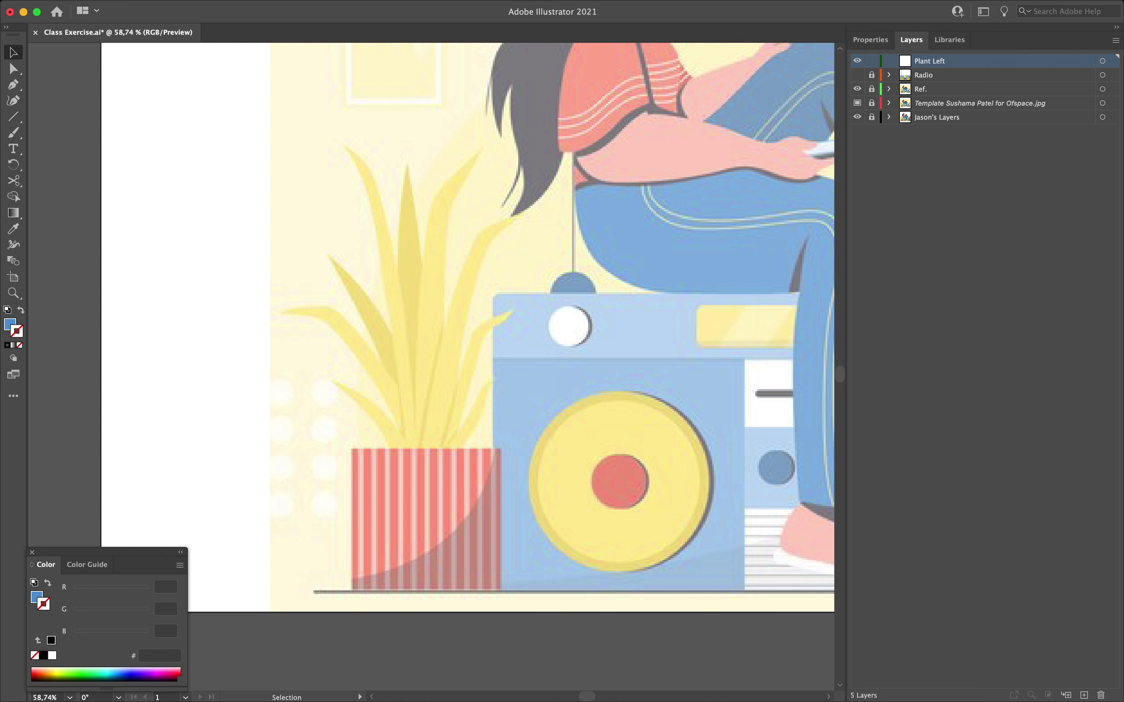
scroll(480, 359, "up", 3)
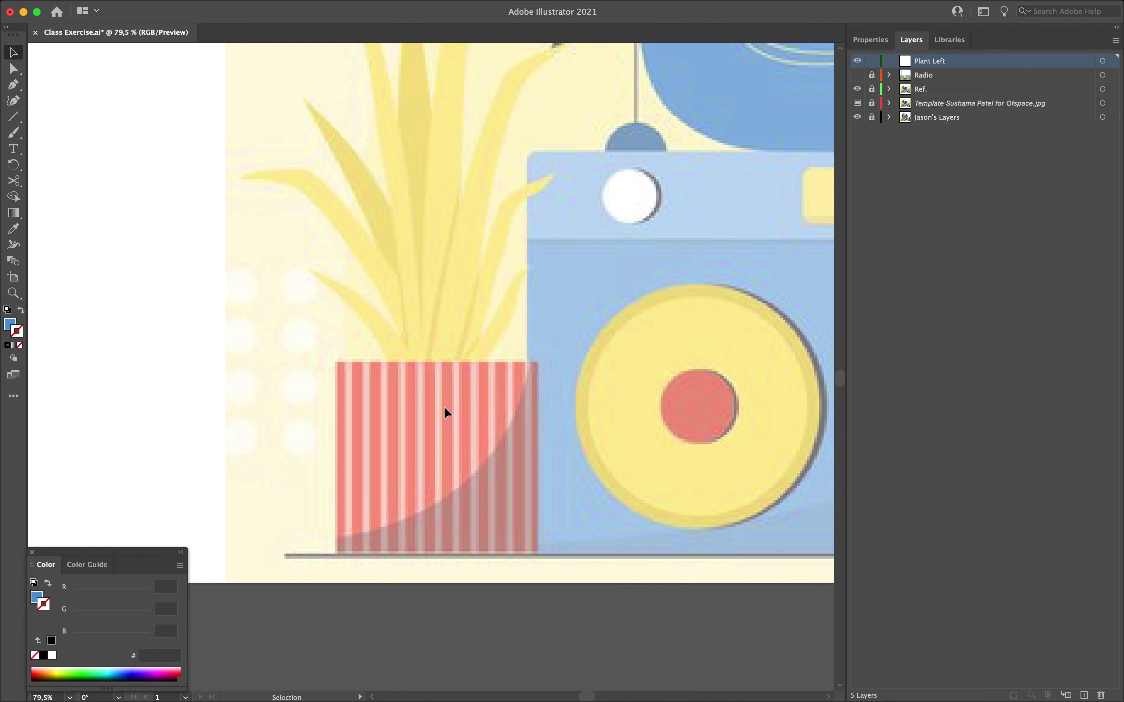
Step: Sample the pot's red from the full-colour reference illustration with the Eyedropper as the fill colour
scroll(456, 402, "up", 7)
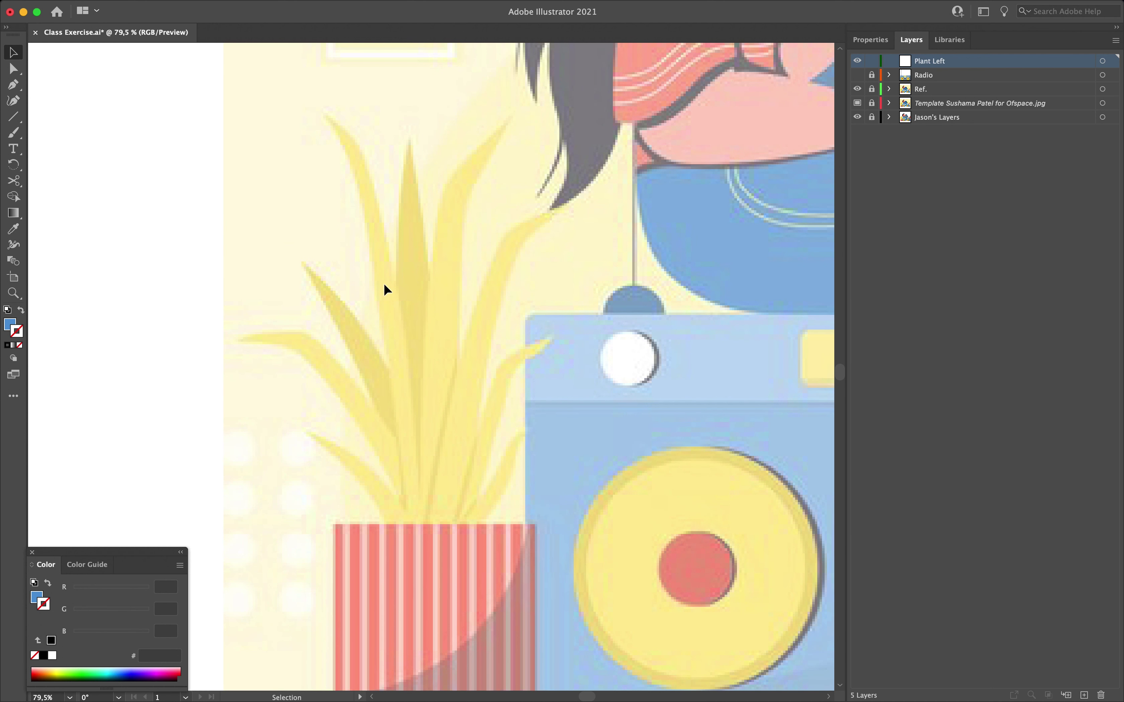
scroll(491, 344, "down", 5)
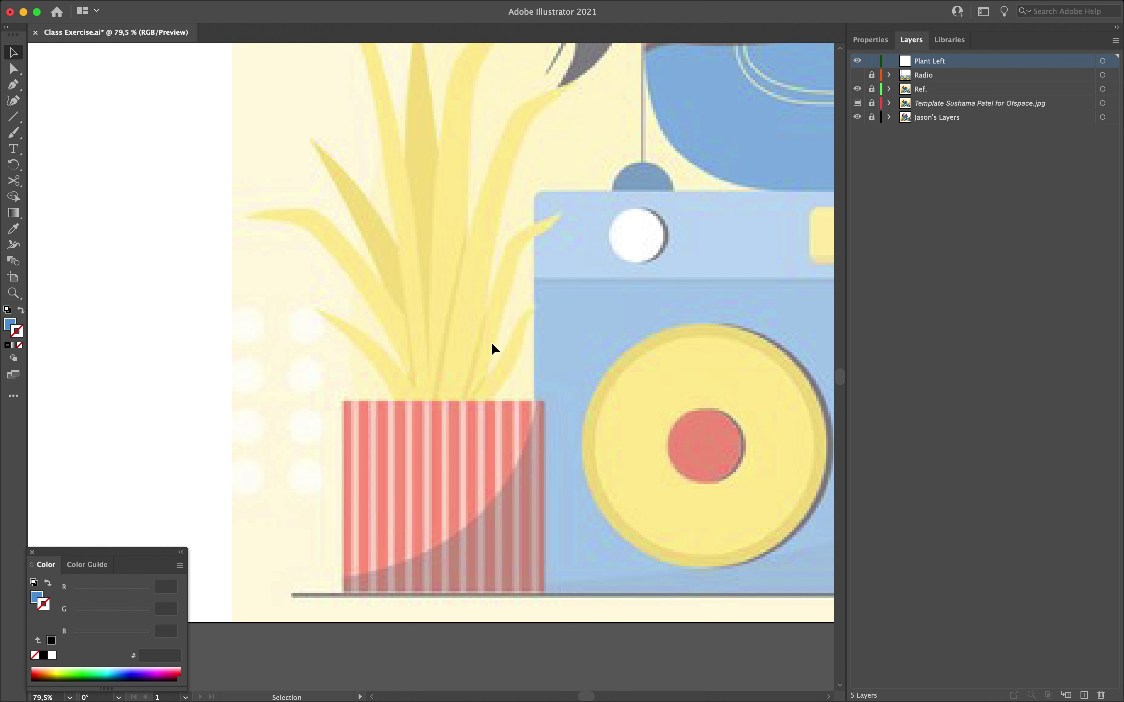
scroll(395, 432, "up", 15)
scroll(396, 432, "down", 9)
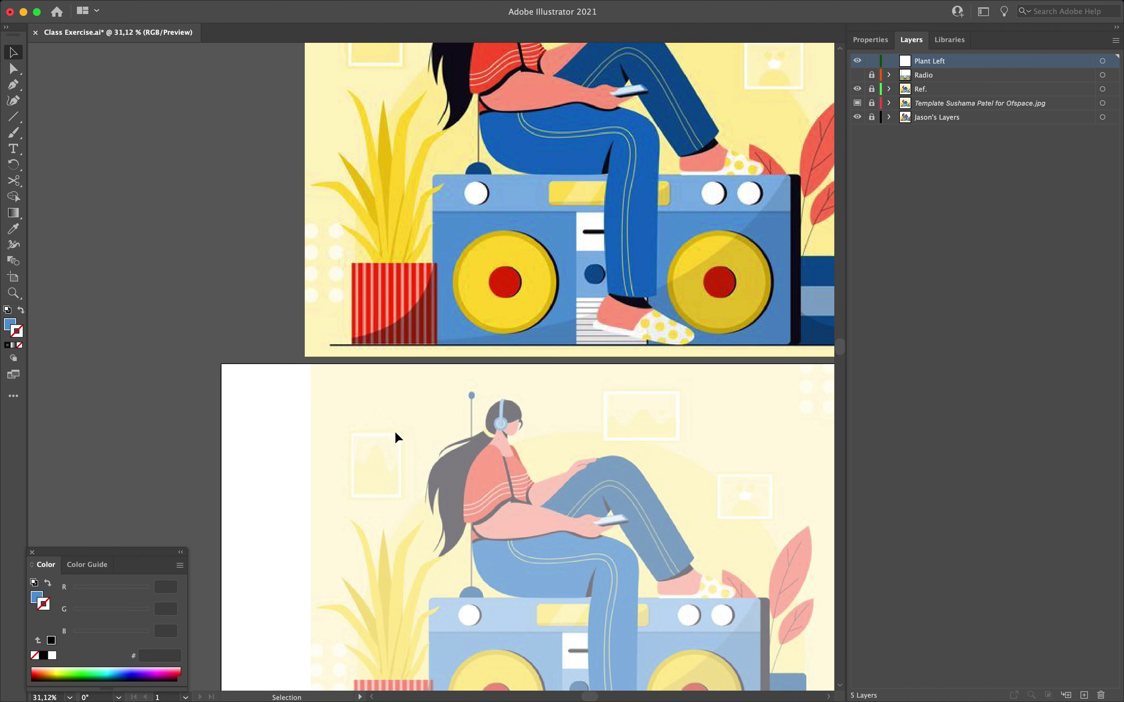
key("i")
left_click(370, 271)
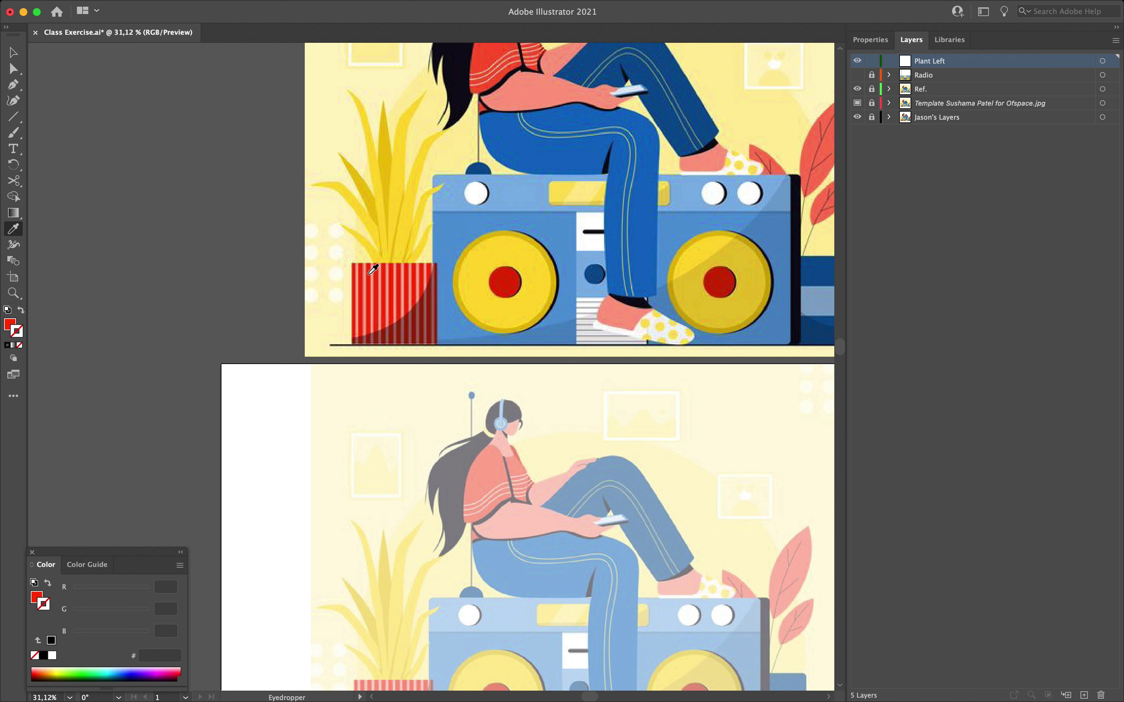
Step: Draw a red rectangle about 213 by 204 px over the faded pot and move it sideways onto the boombox, uncovering the template's stripes
left_click_drag(13, 117, 71, 119)
scroll(409, 459, "down", 8)
scroll(332, 325, "up", 5)
scroll(333, 317, "down", 1)
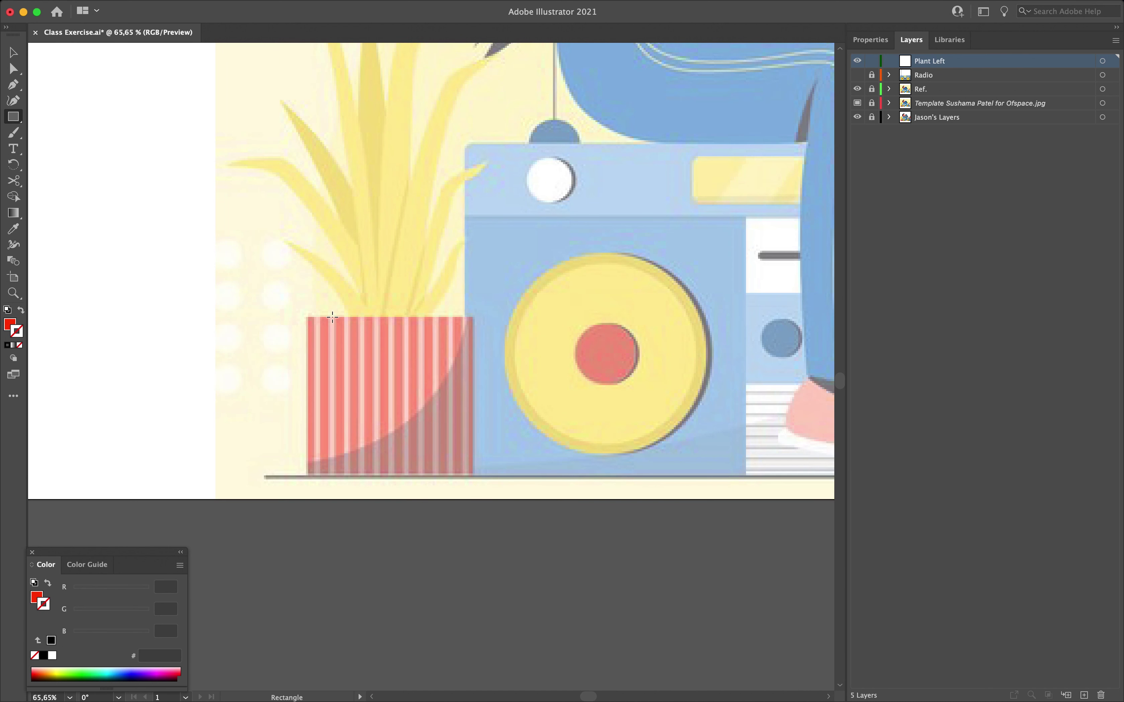
left_click_drag(307, 317, 473, 476)
key("v")
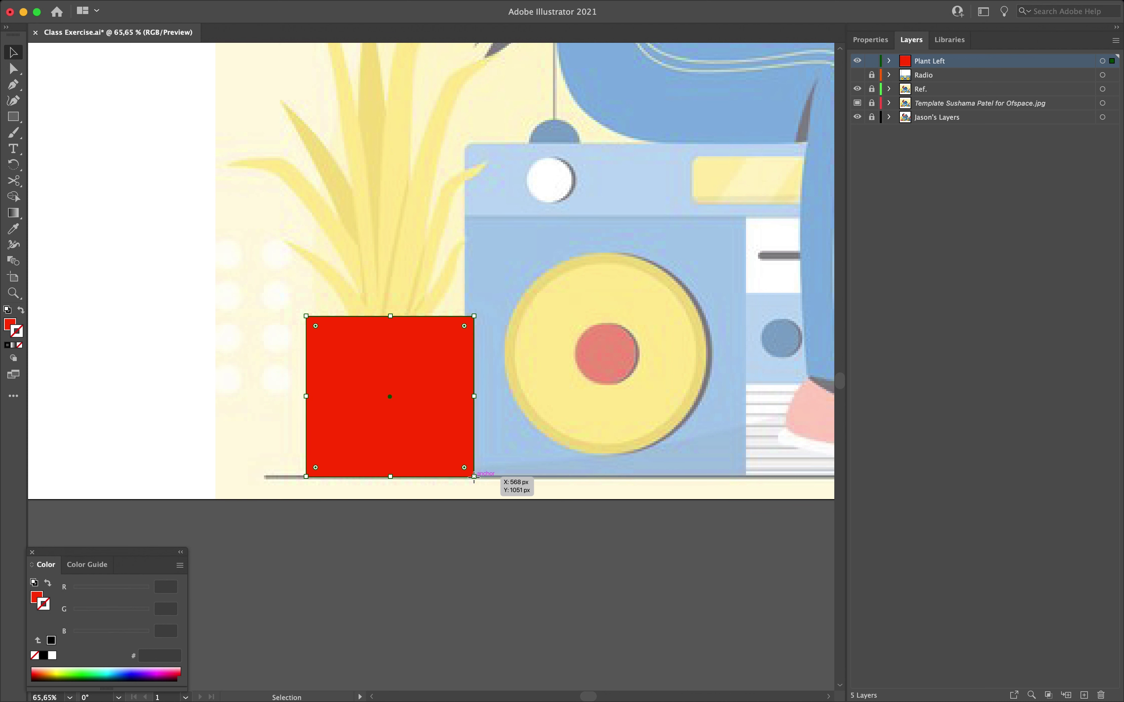
left_click_drag(430, 404, 683, 425)
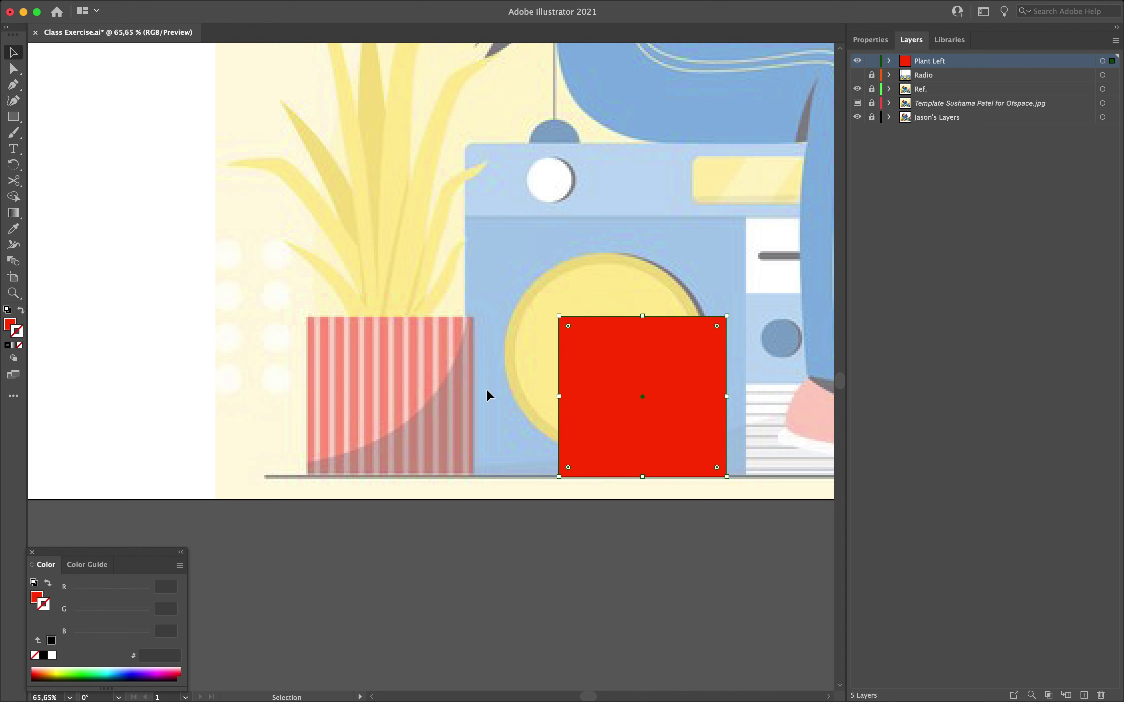
left_click(533, 393)
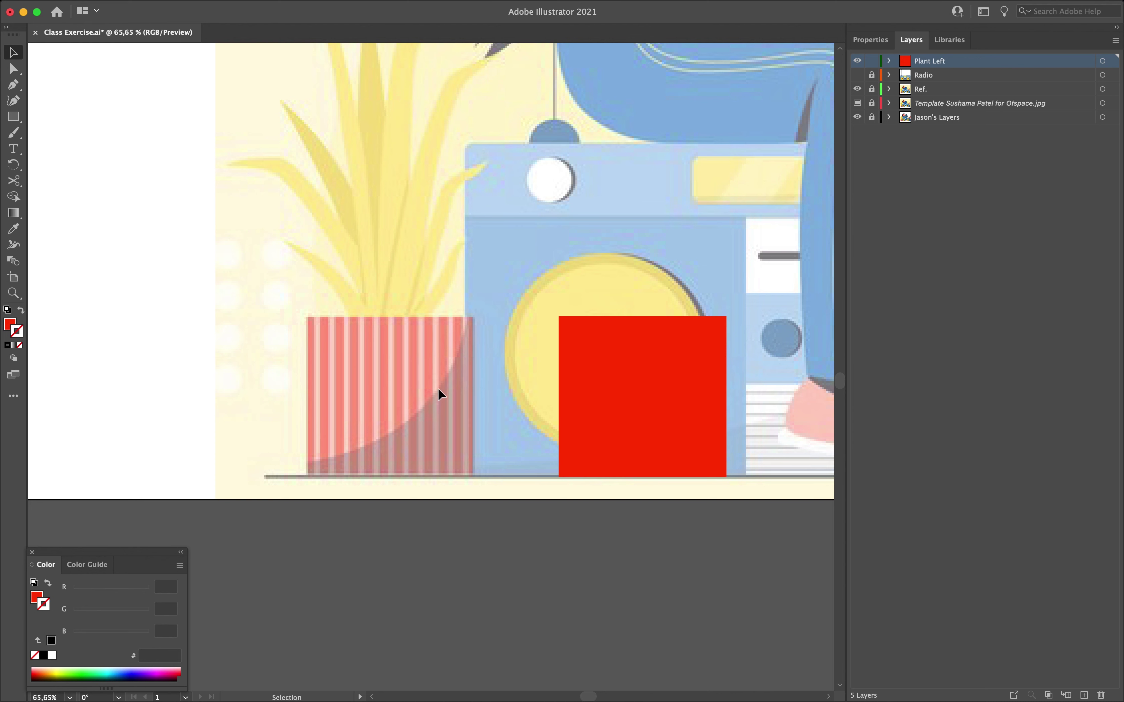
Step: Set up the Line Segment tool with no fill and a white 6 pt stroke
scroll(438, 388, "up", 3, "alt")
mouse_move(13, 117)
left_mouse_down()
mouse_move(96, 161)
mouse_move(98, 185)
left_mouse_up()
left_click_drag(818, 93, 818, 404)
left_click(871, 40)
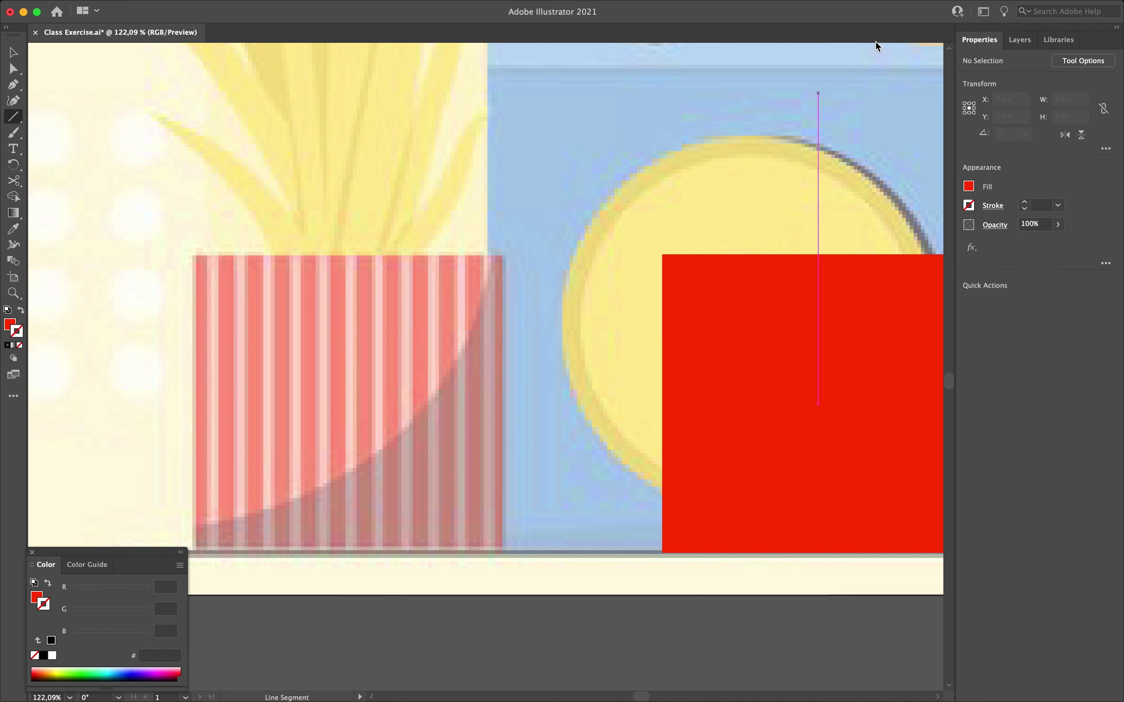
left_click(968, 191)
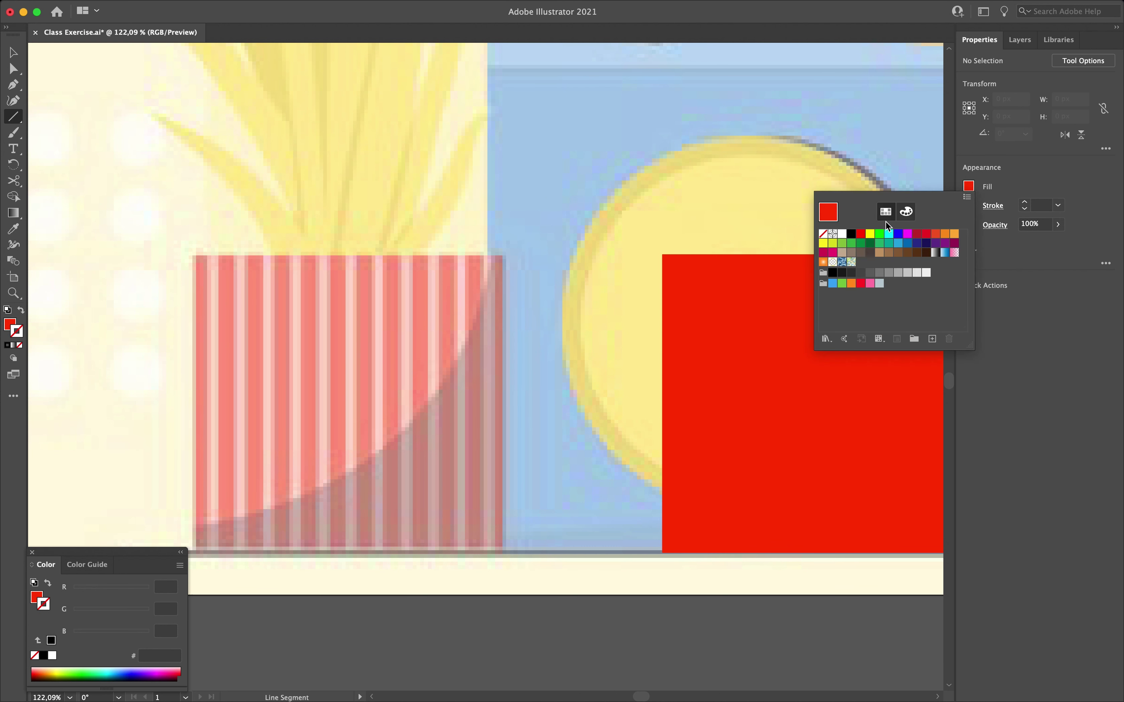
left_click(825, 238)
left_click(995, 184)
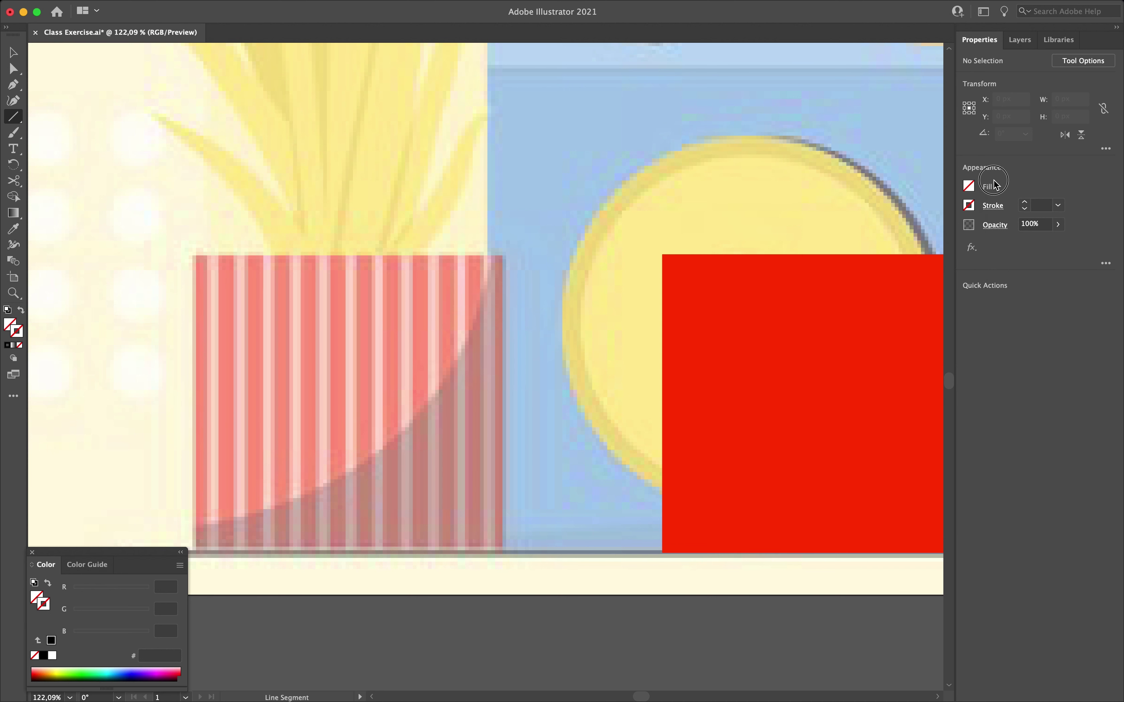
left_click(969, 208)
left_click(842, 253)
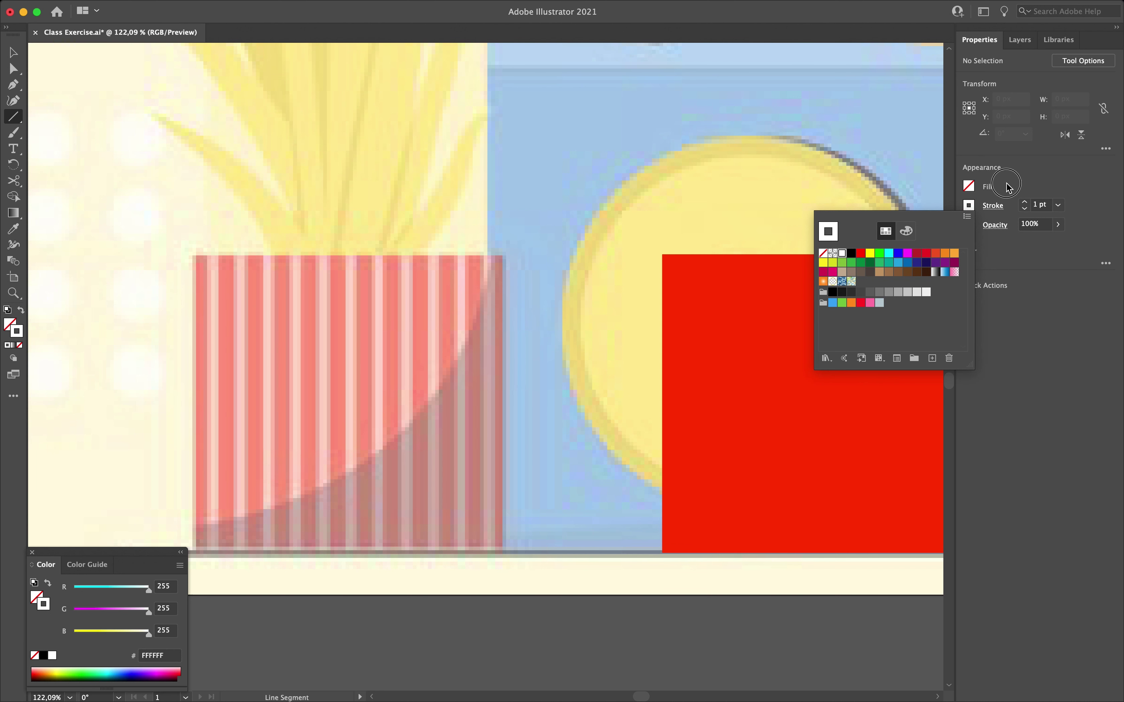
left_click(994, 186)
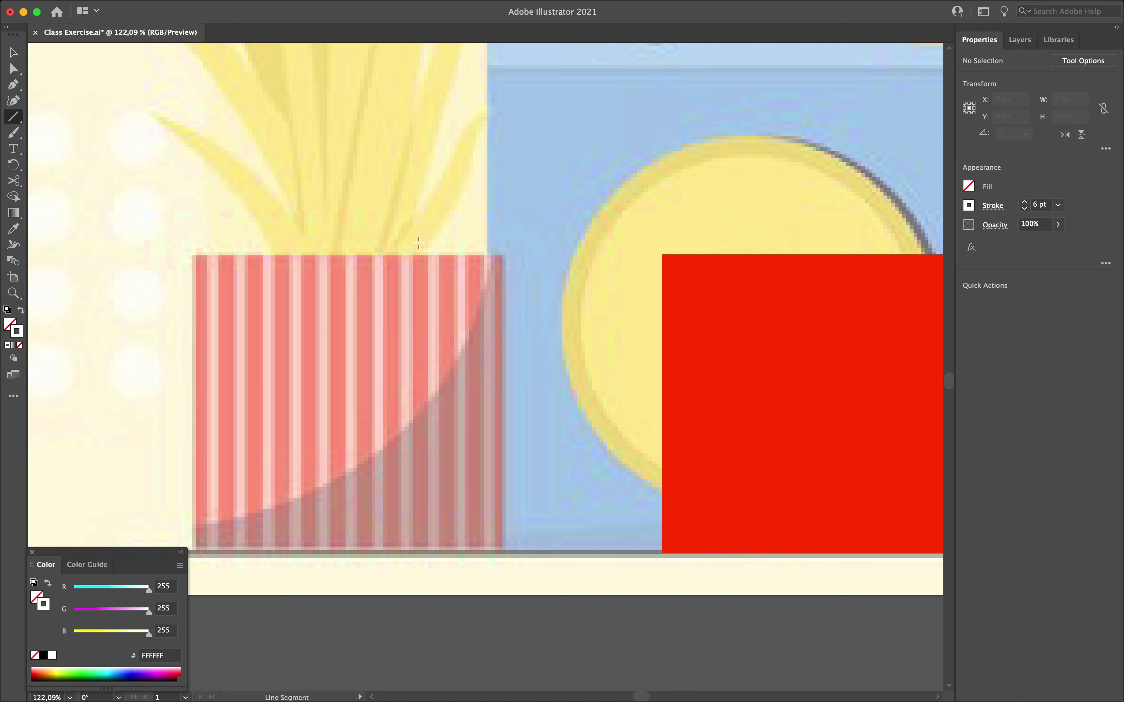
Step: Draw a vertical line about 204 px tall over the pot's leftmost pale stripe and duplicate it across the other pale stripes, making eleven lines
left_click_drag(213, 256, 212, 553)
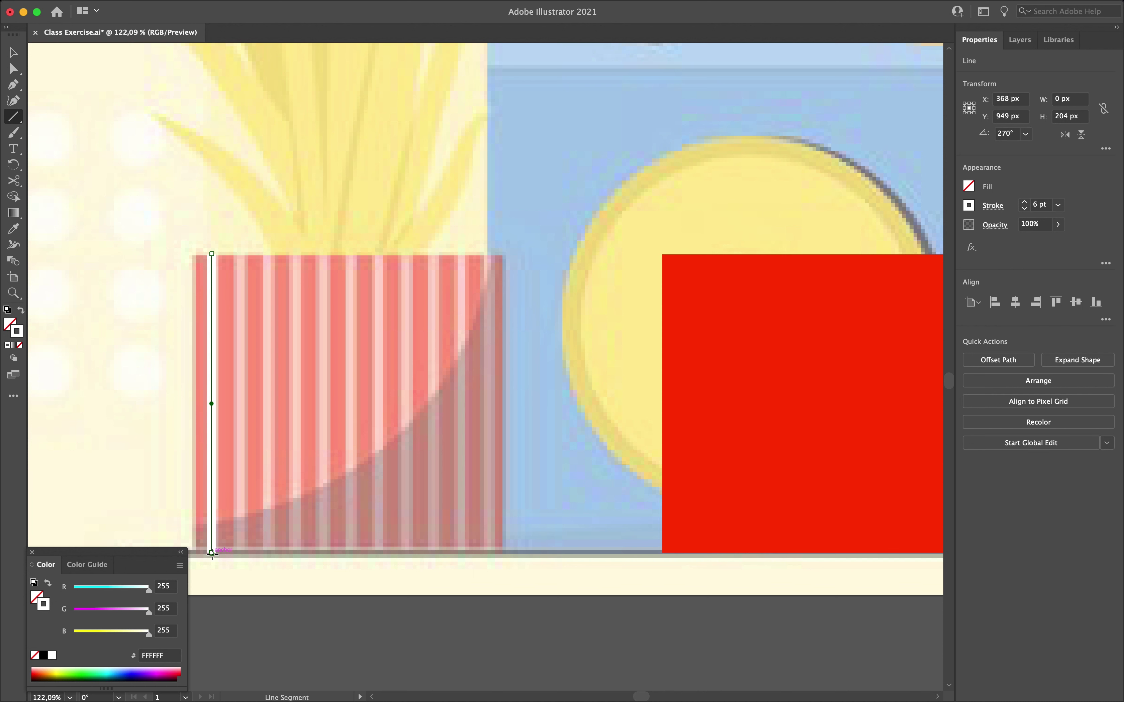
key("v")
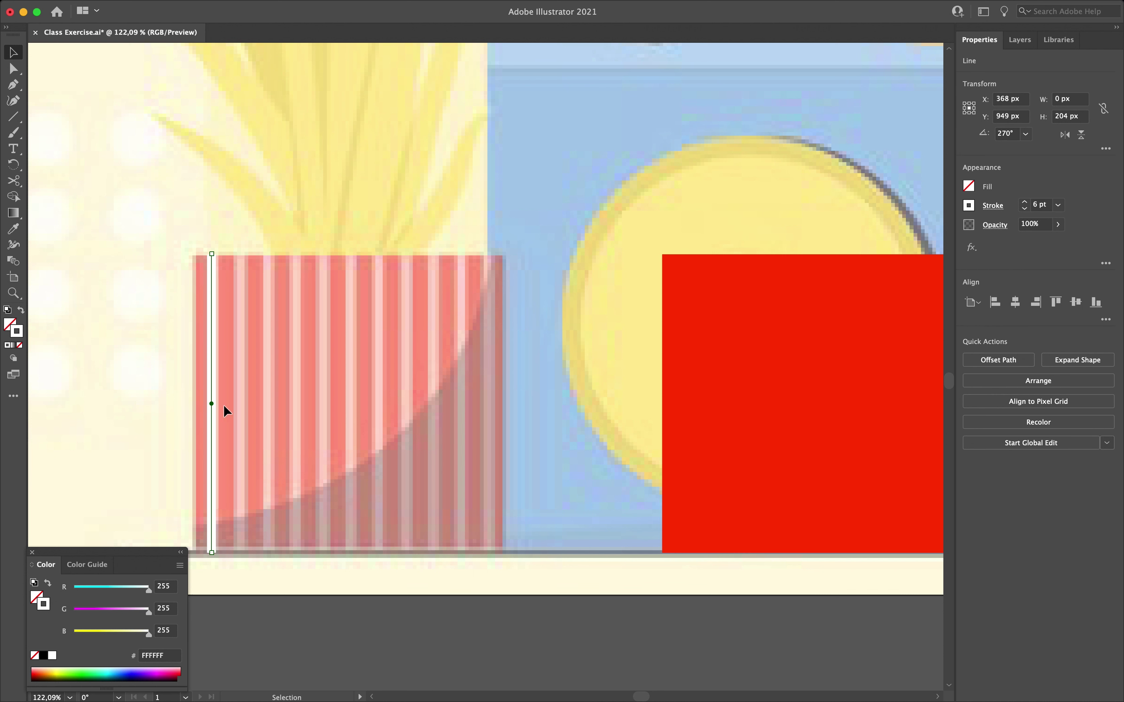
mouse_move(211, 359)
left_mouse_down()
mouse_move(243, 362)
mouse_move(188, 366)
mouse_move(300, 344)
mouse_move(293, 334)
mouse_move(214, 371)
left_mouse_up()
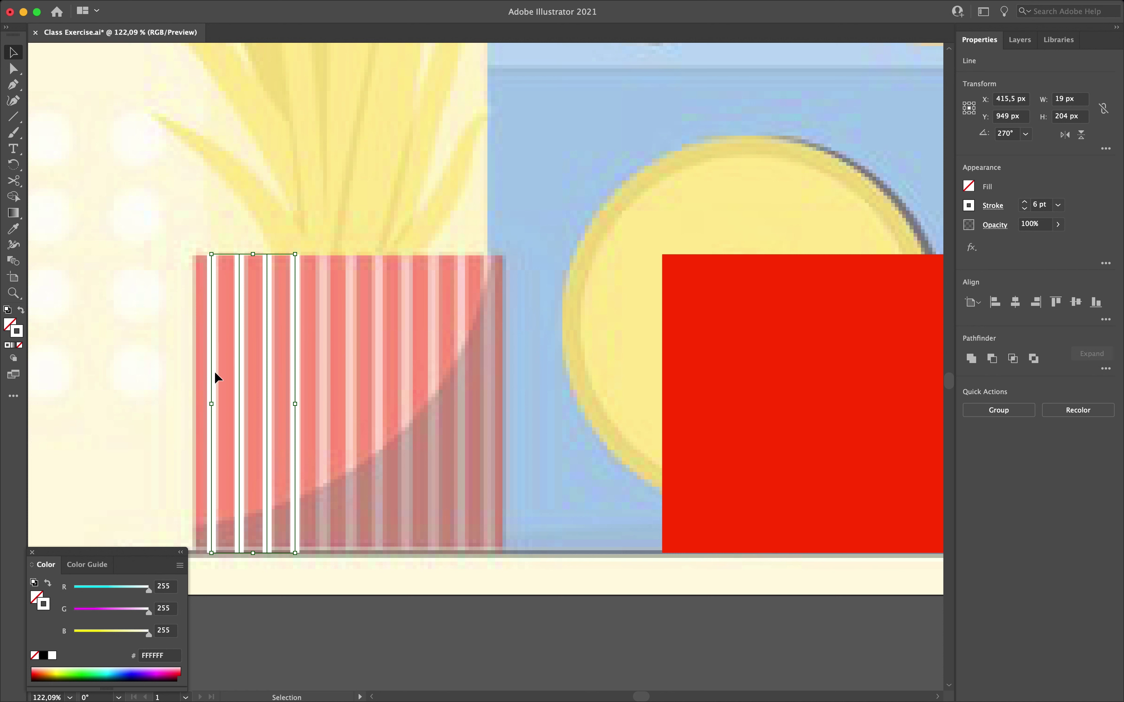
left_click_drag(294, 358, 432, 364)
left_click(323, 367, "shift")
left_click(546, 303)
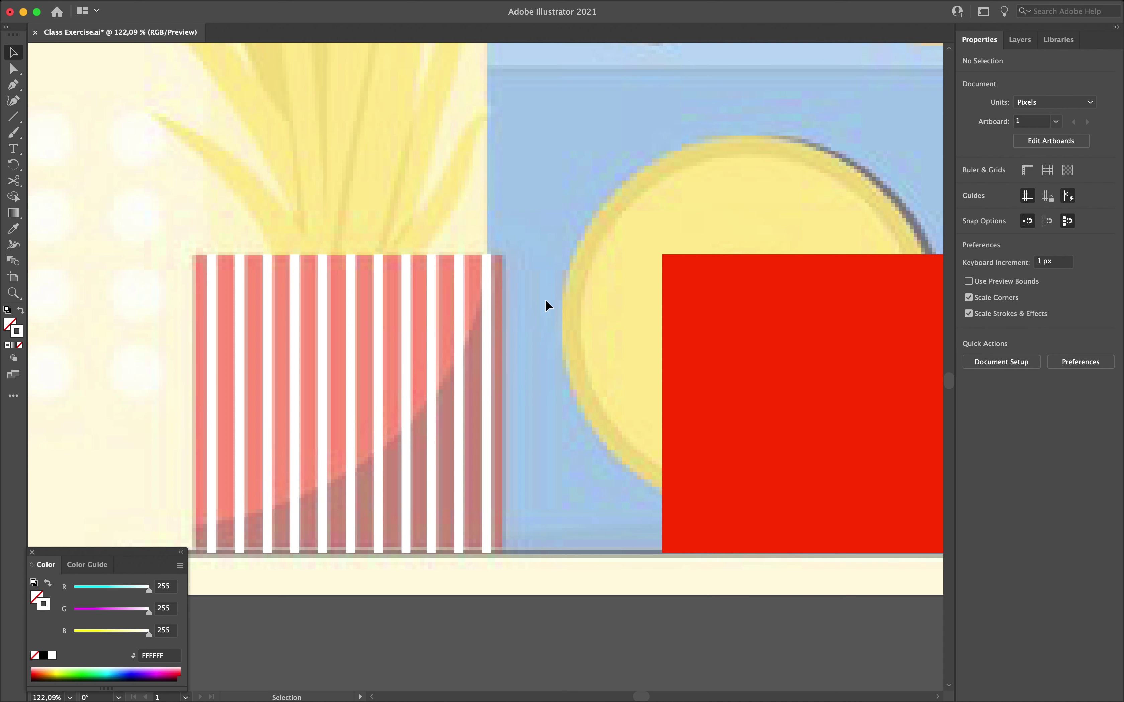
Step: Move the red rectangle back onto the pot, behind the white stripes, and nudge it into alignment
left_click(727, 341)
left_click_drag(858, 329, 387, 358)
key("Right")
key("Right")
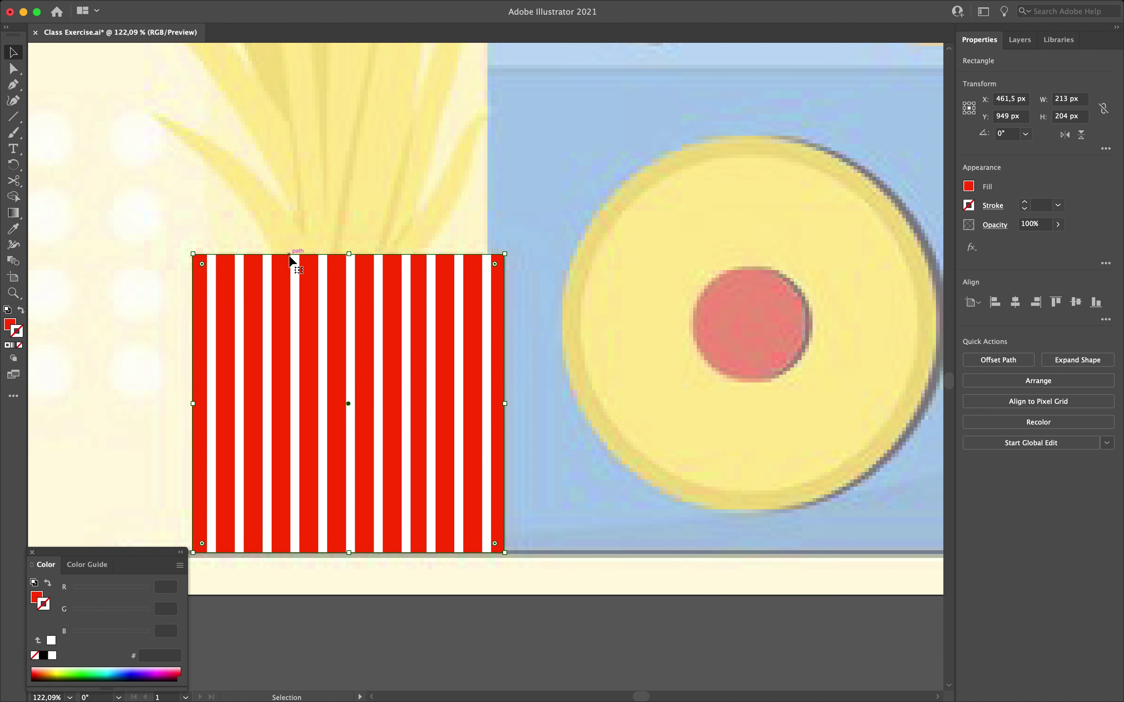
Step: Select the red rectangle together with all the white stripes and group them
scroll(291, 256, "down", 5)
scroll(290, 249, "up", 3)
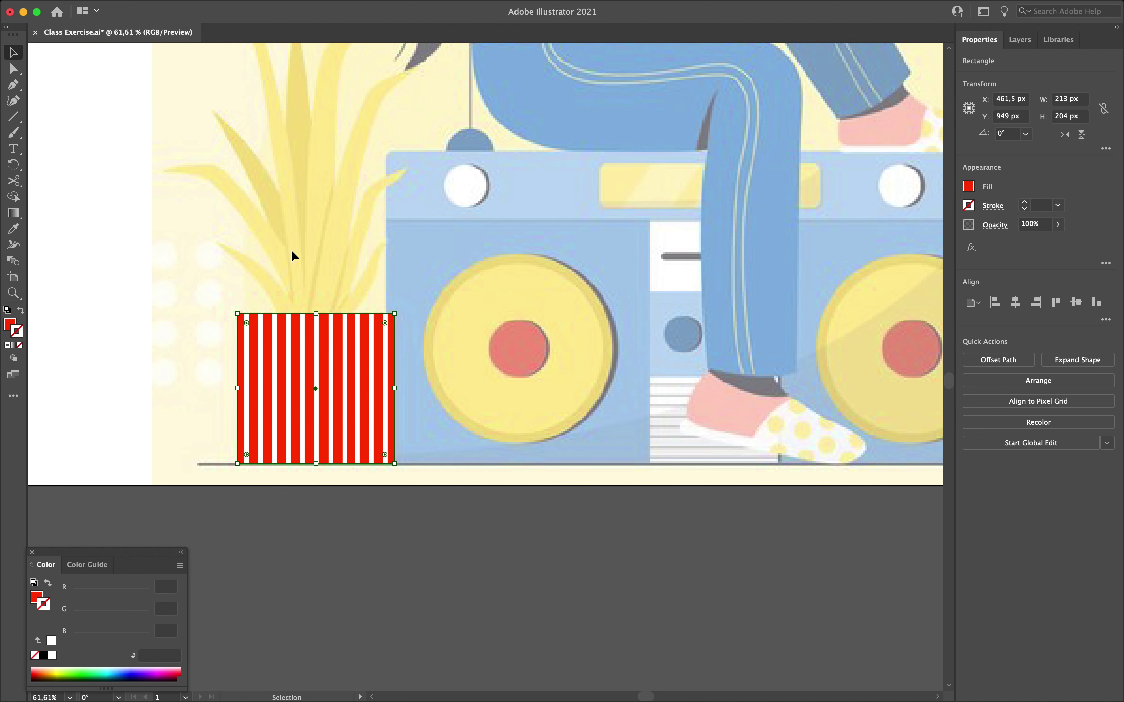
left_click(437, 351)
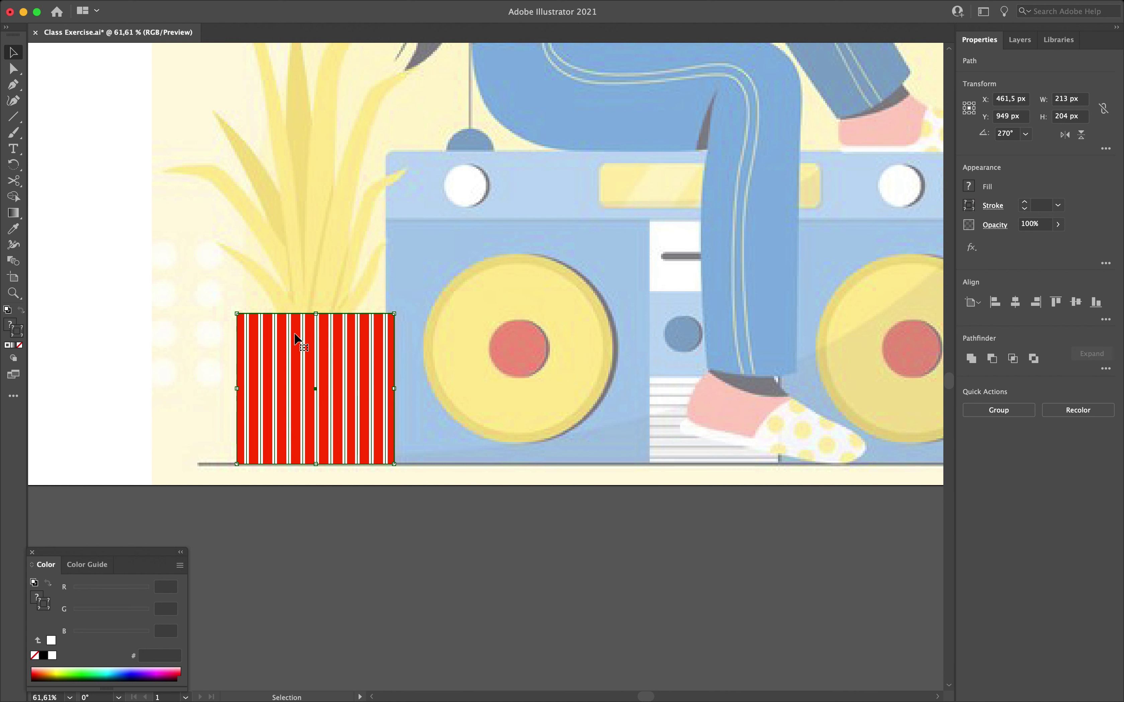
right_click(323, 367)
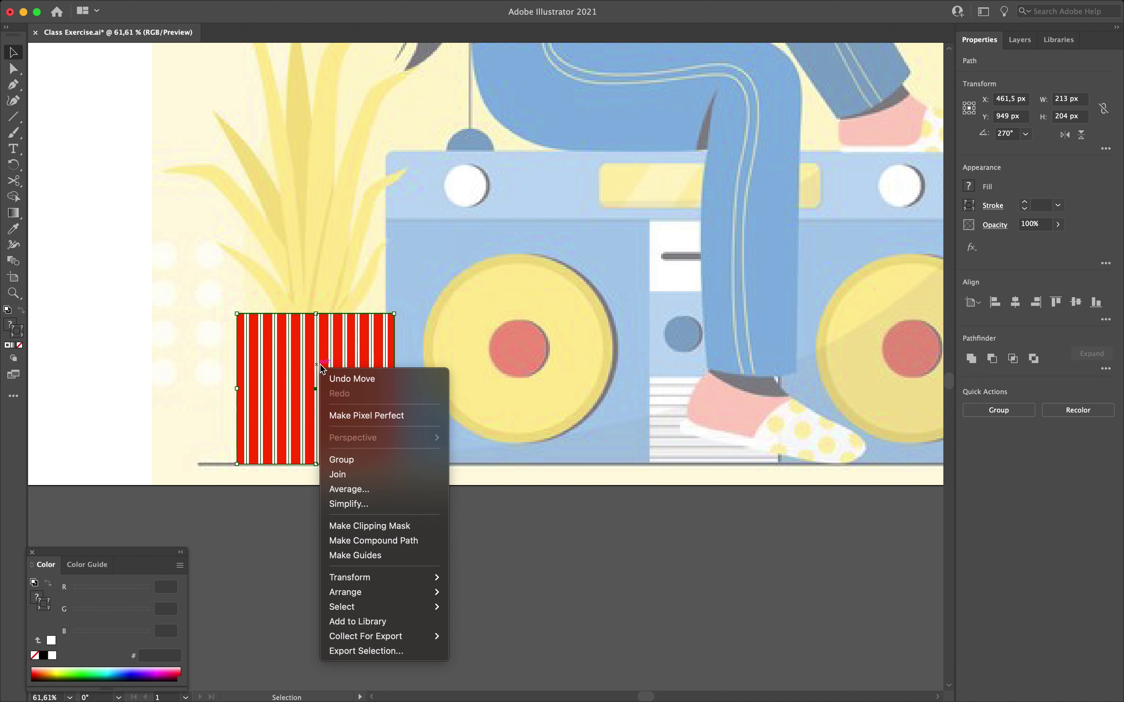
left_click(362, 459)
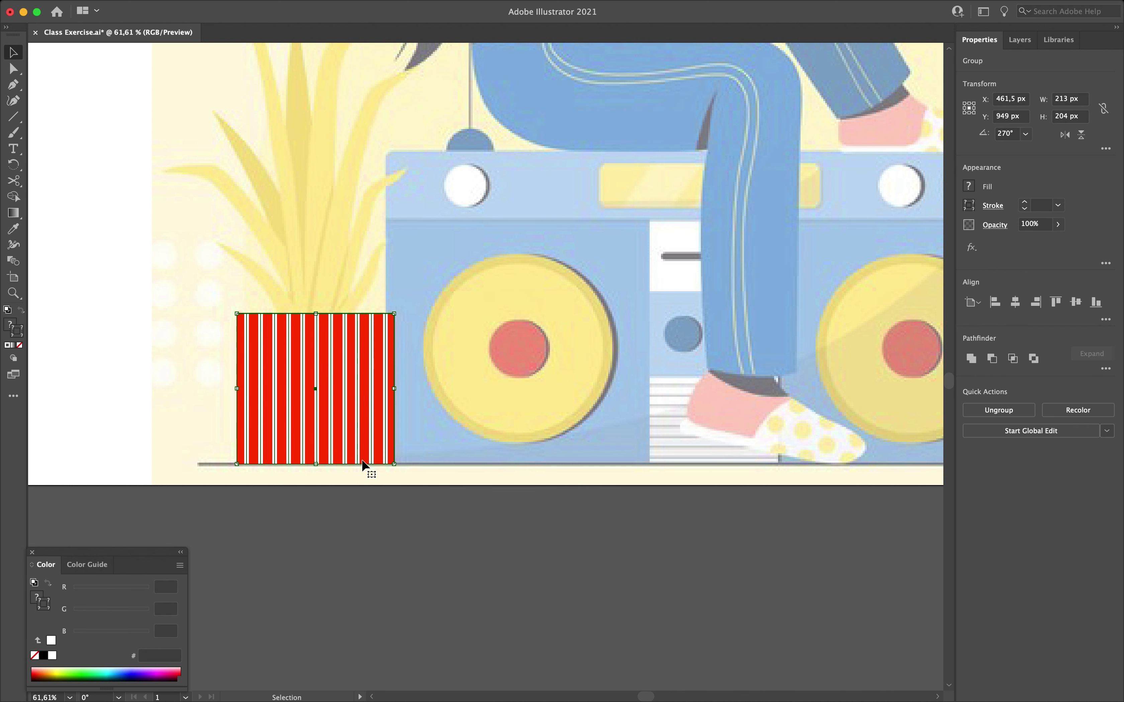
Step: Lock the striped pot's group inside the Plant Left layer and make Plant Left the active layer
left_click(1022, 41)
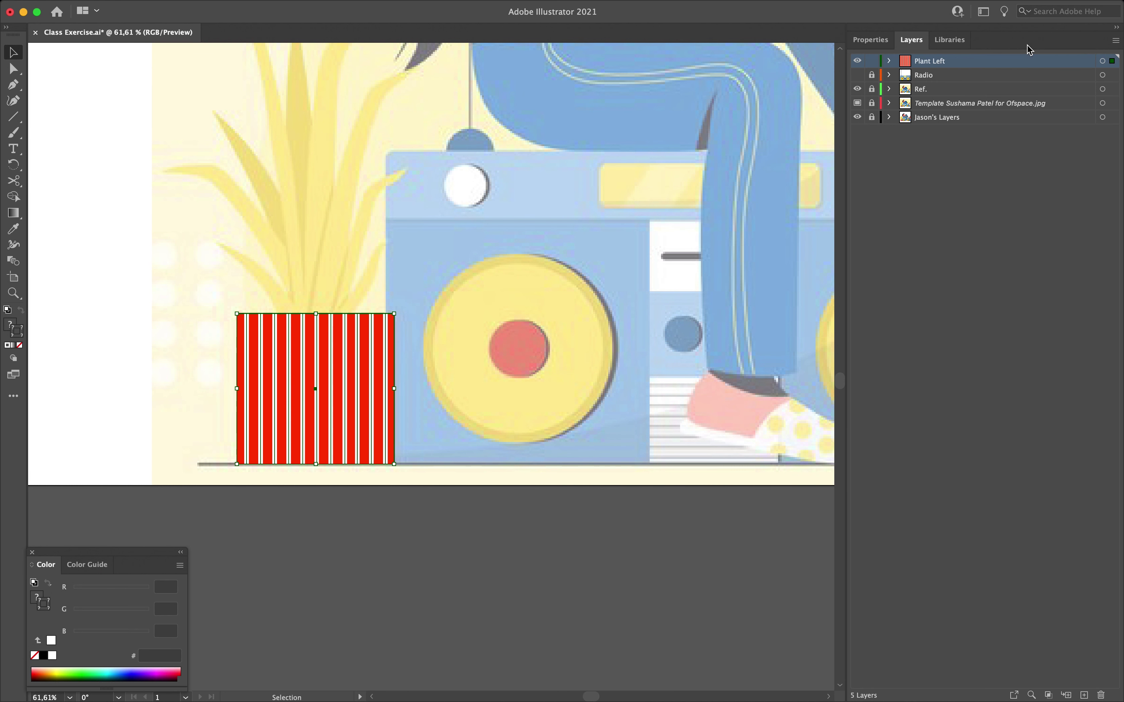
left_click(889, 61)
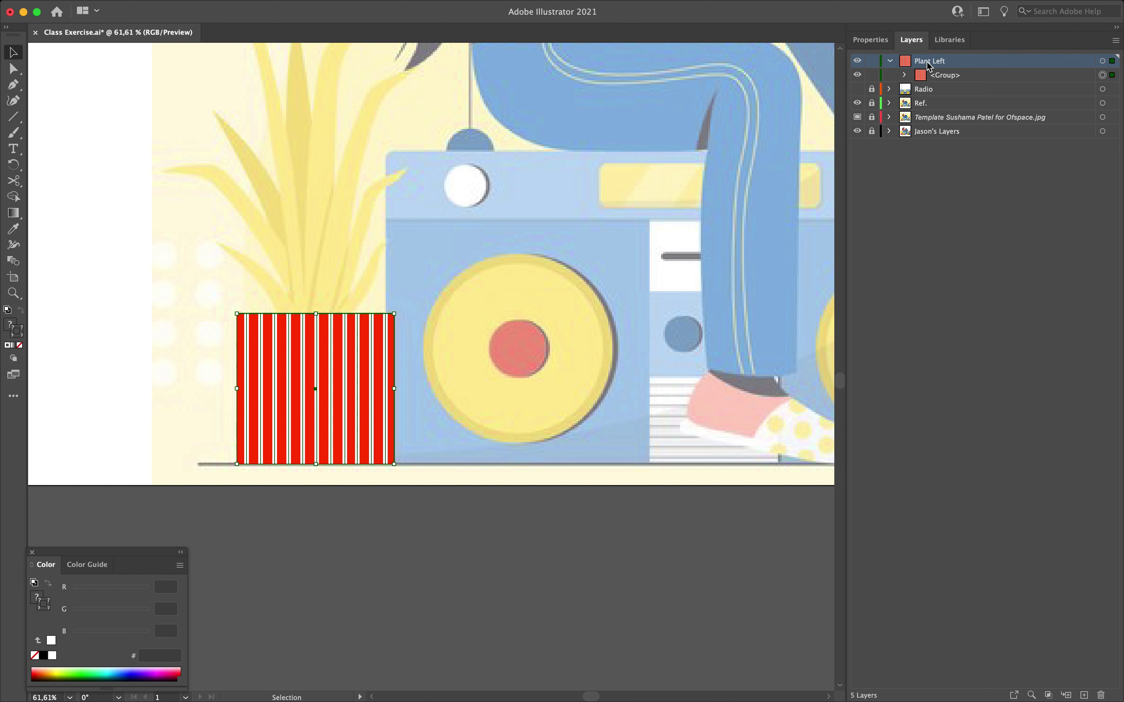
left_click(949, 75)
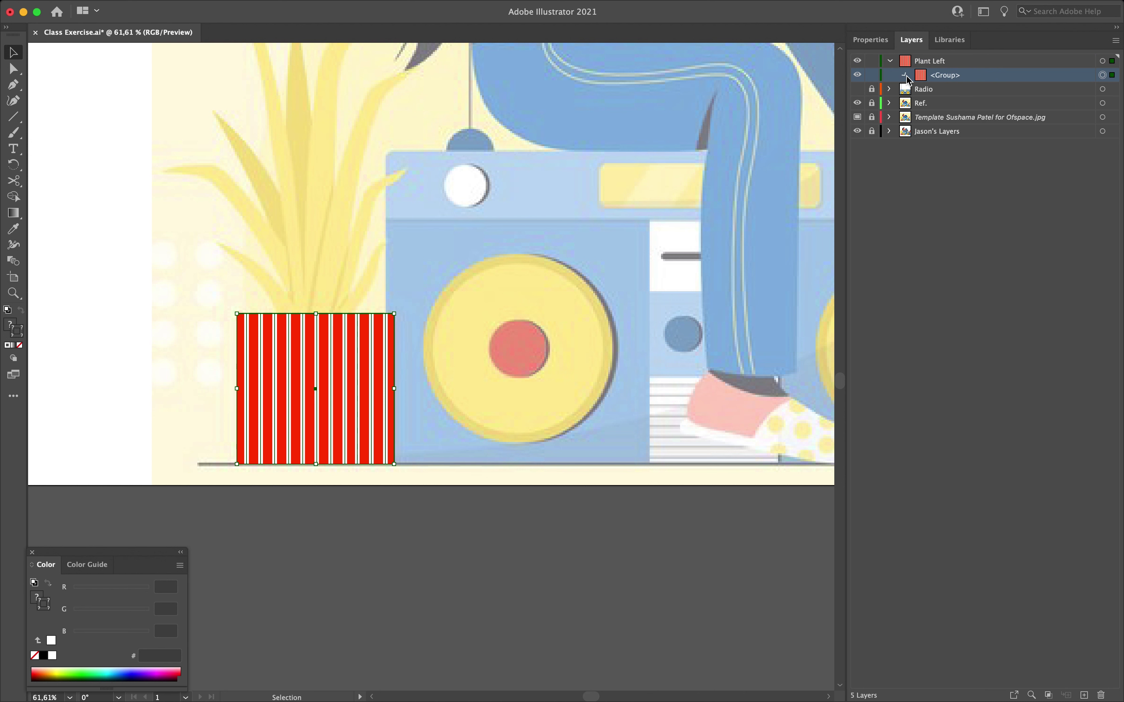
left_click(905, 76)
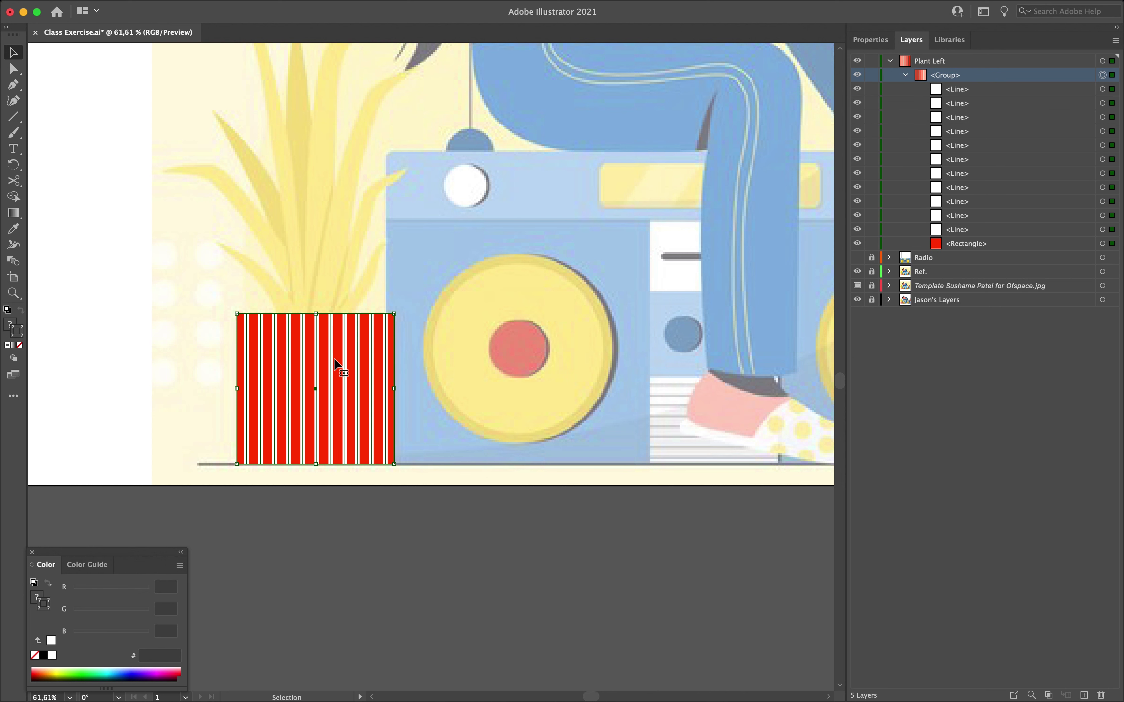
left_click(906, 76)
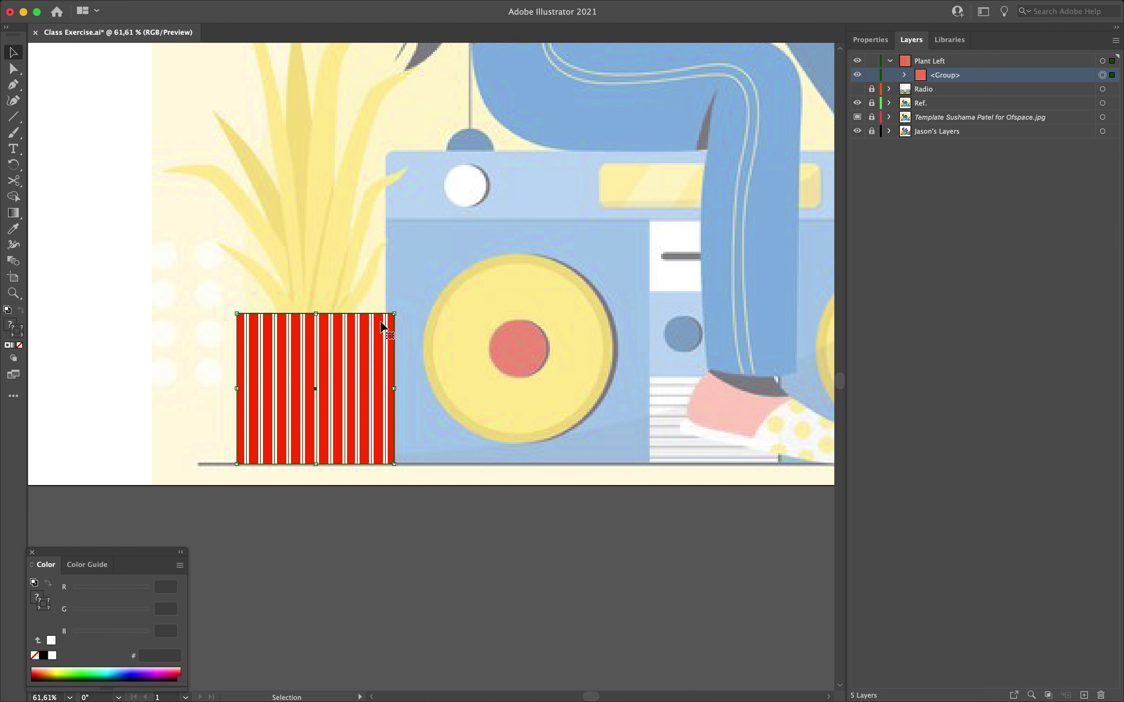
scroll(341, 272, "up", 2)
left_click(872, 74)
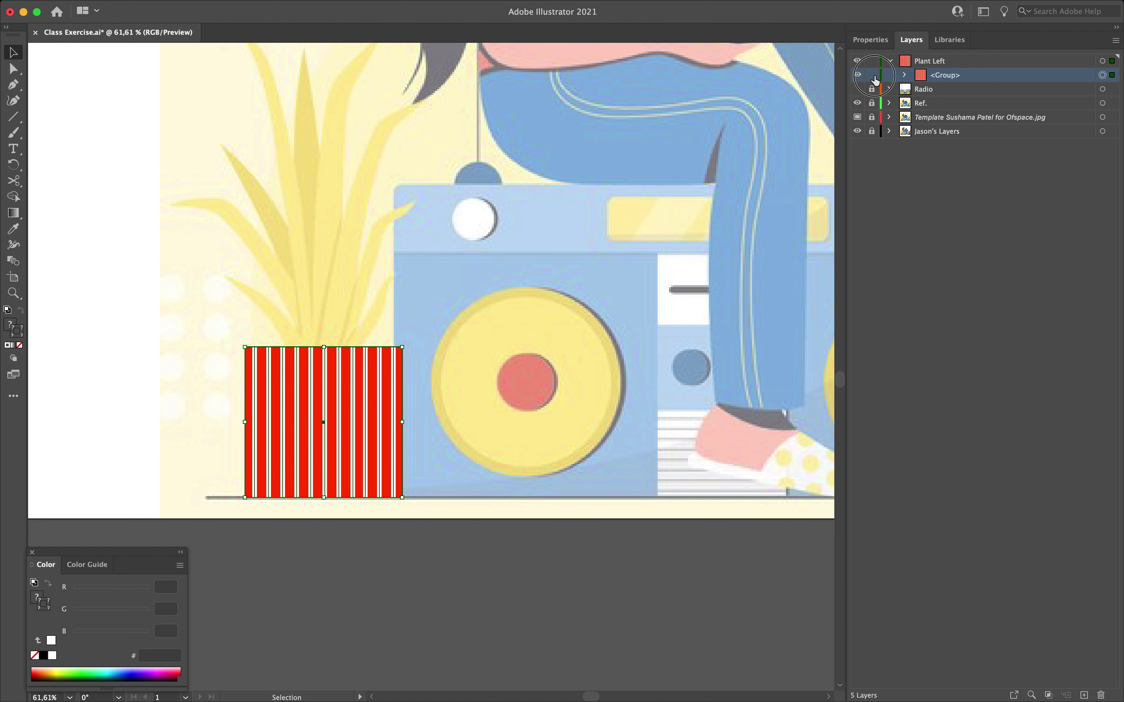
left_click(937, 65)
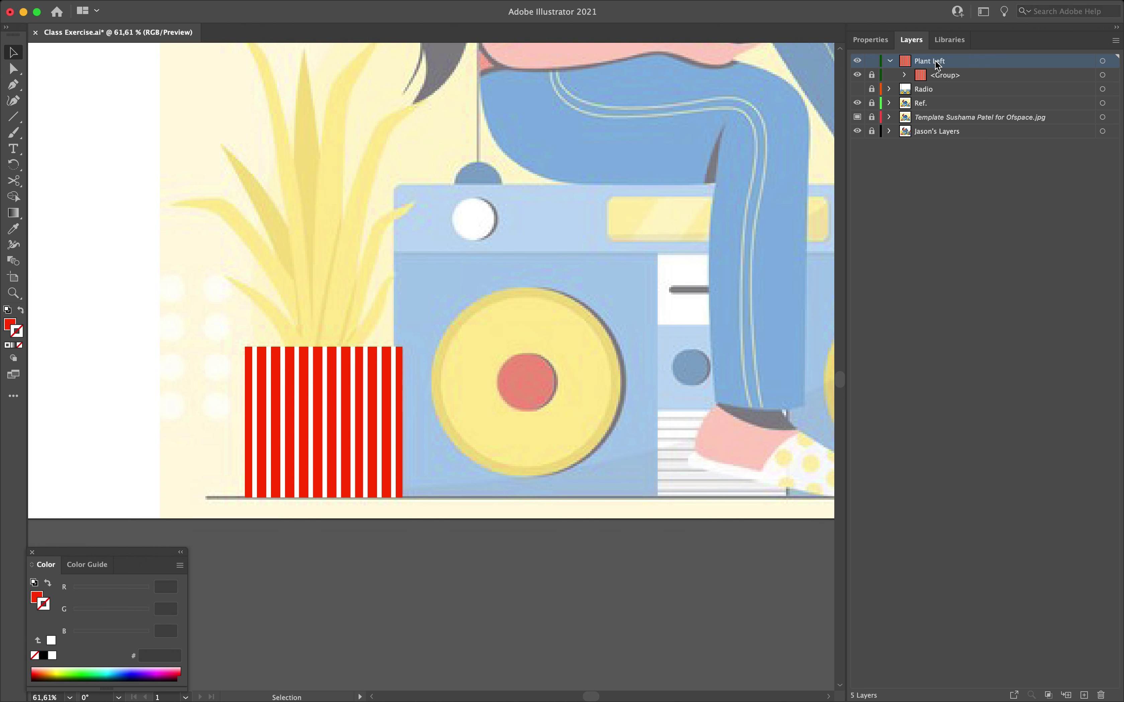
Step: Set up the Pen tool with no fill and a stroke in the leaf yellow #FBD939 sampled from the full-colour reference plant
scroll(451, 150, "up", 6)
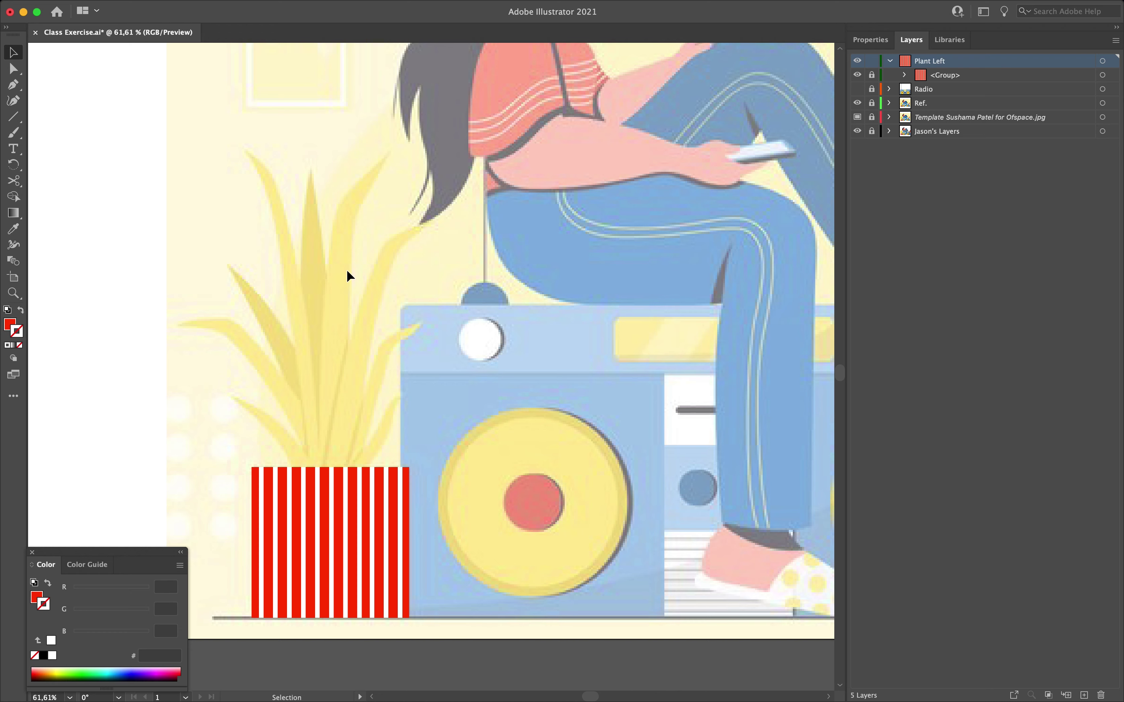
scroll(347, 271, "up", 15)
key("i")
left_click(346, 165)
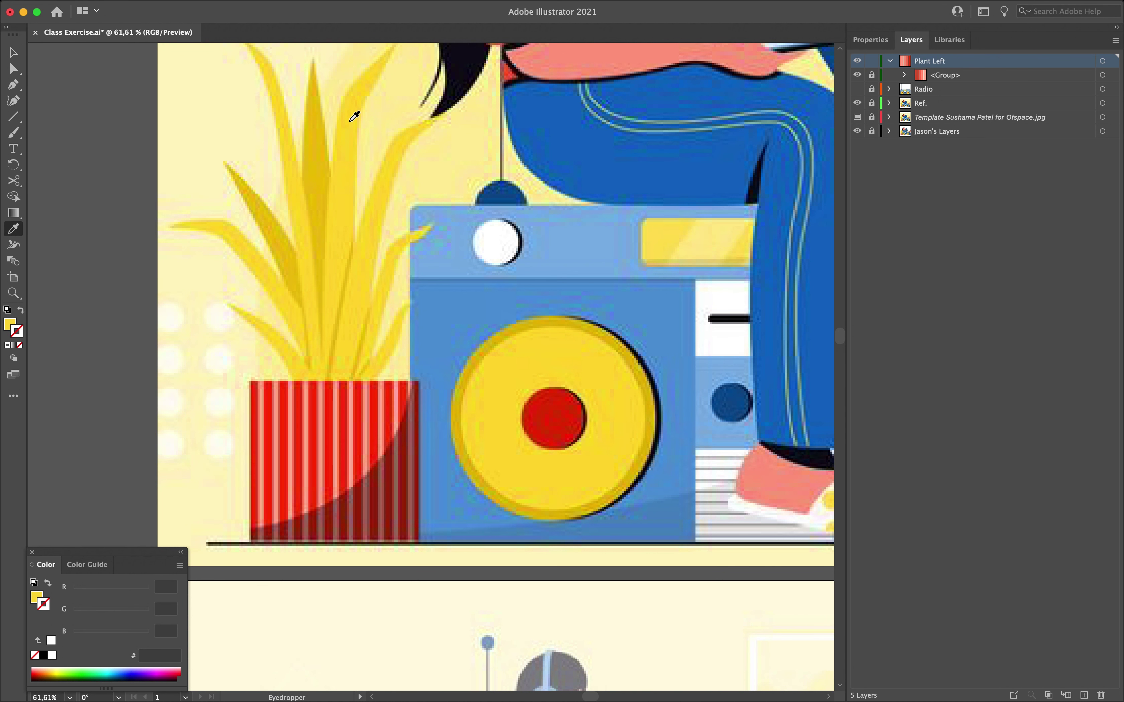
key("v")
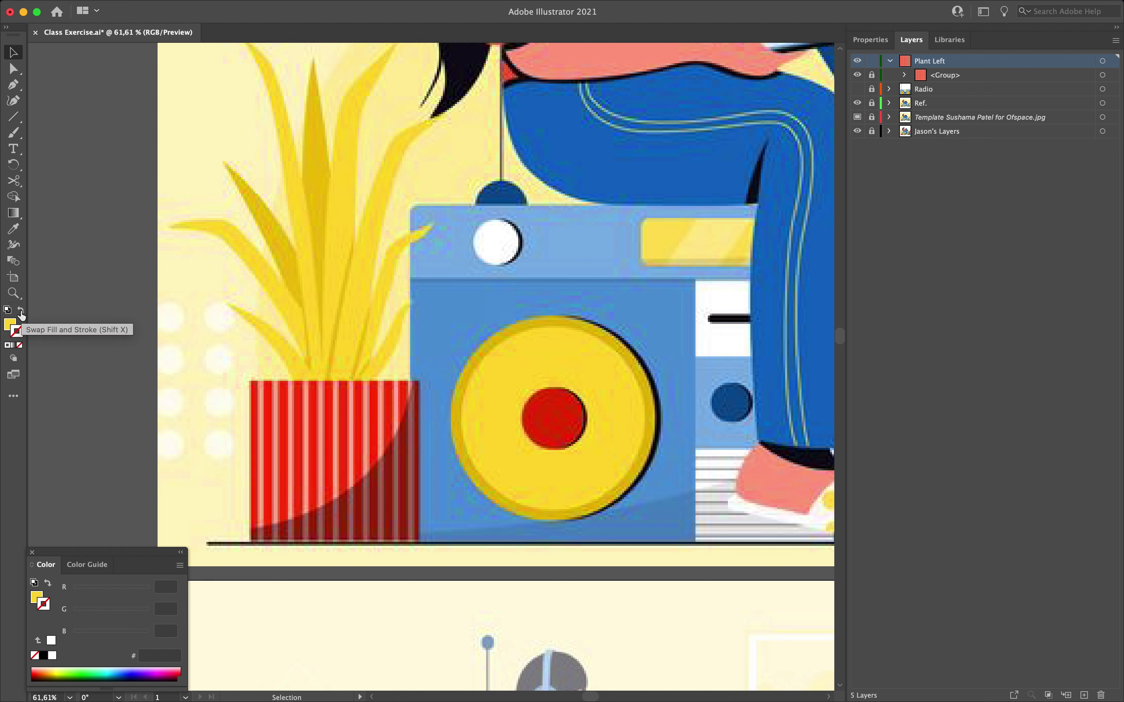
left_click(21, 312)
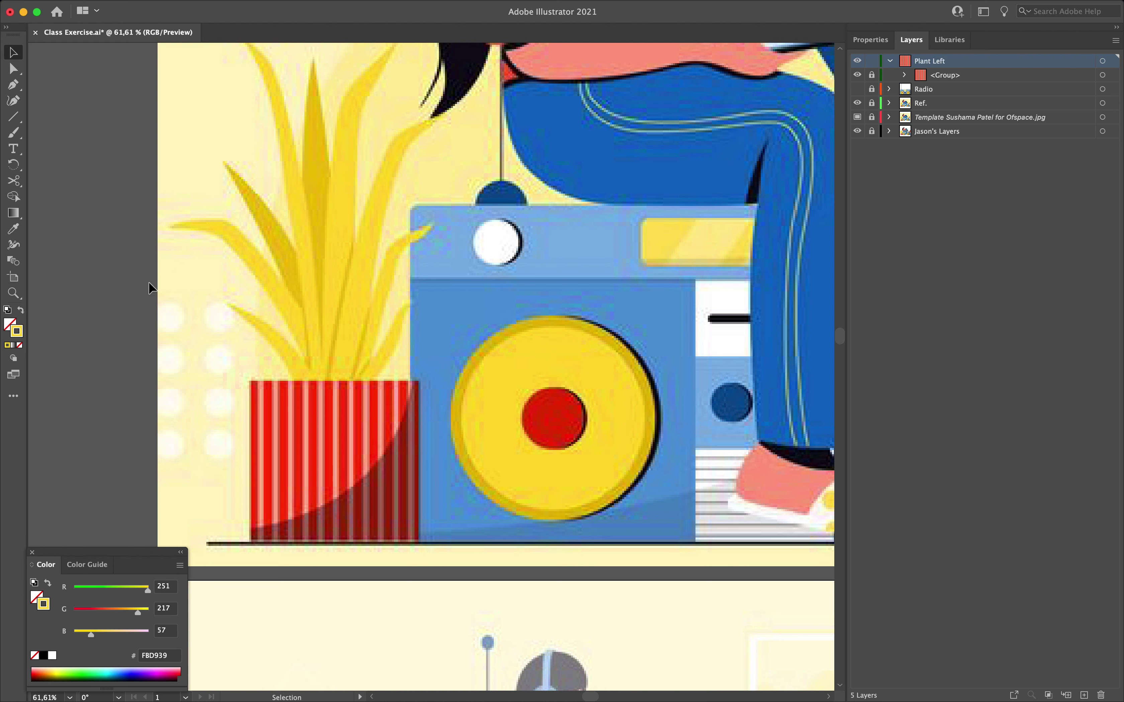
scroll(246, 288, "down", 10)
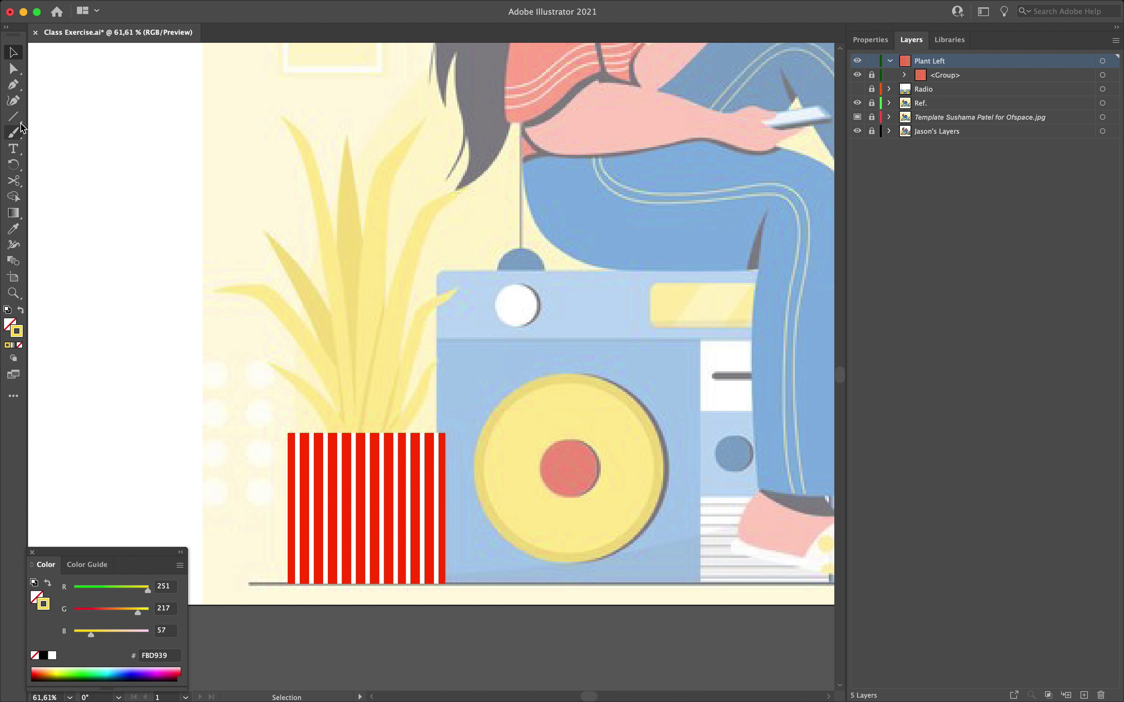
left_click(14, 86)
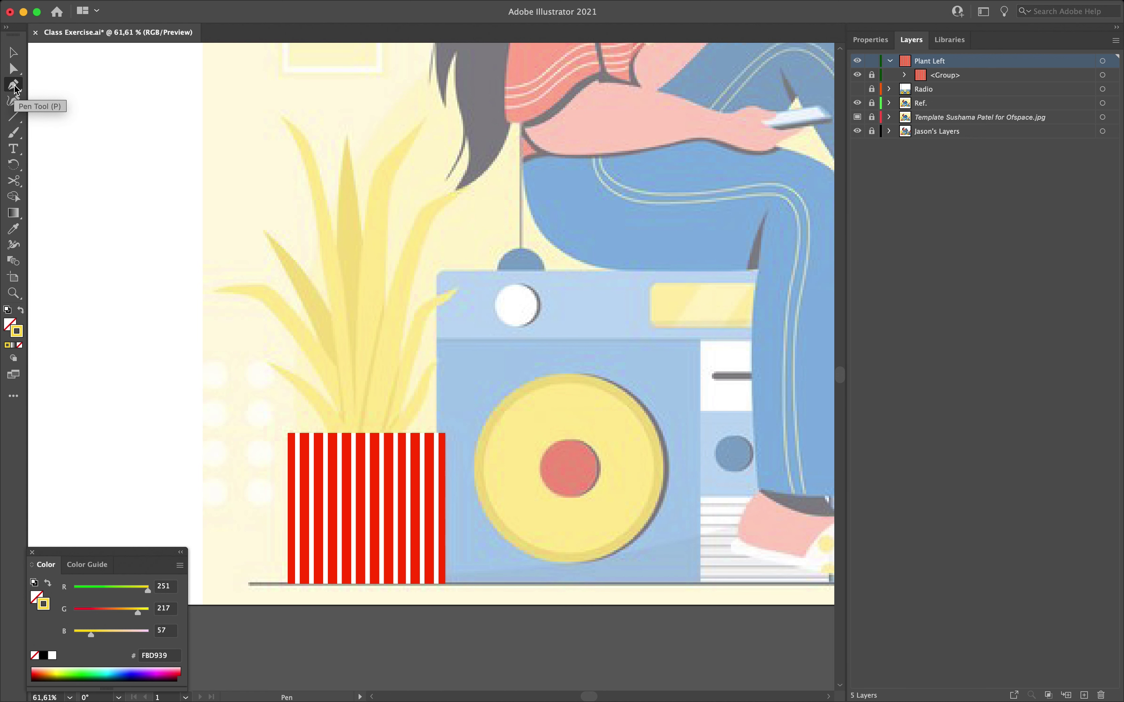
Step: Trace the centre line of the tall leaf just right of the middle one as an open curved path, from tip to pot
scroll(494, 218, "up", 5)
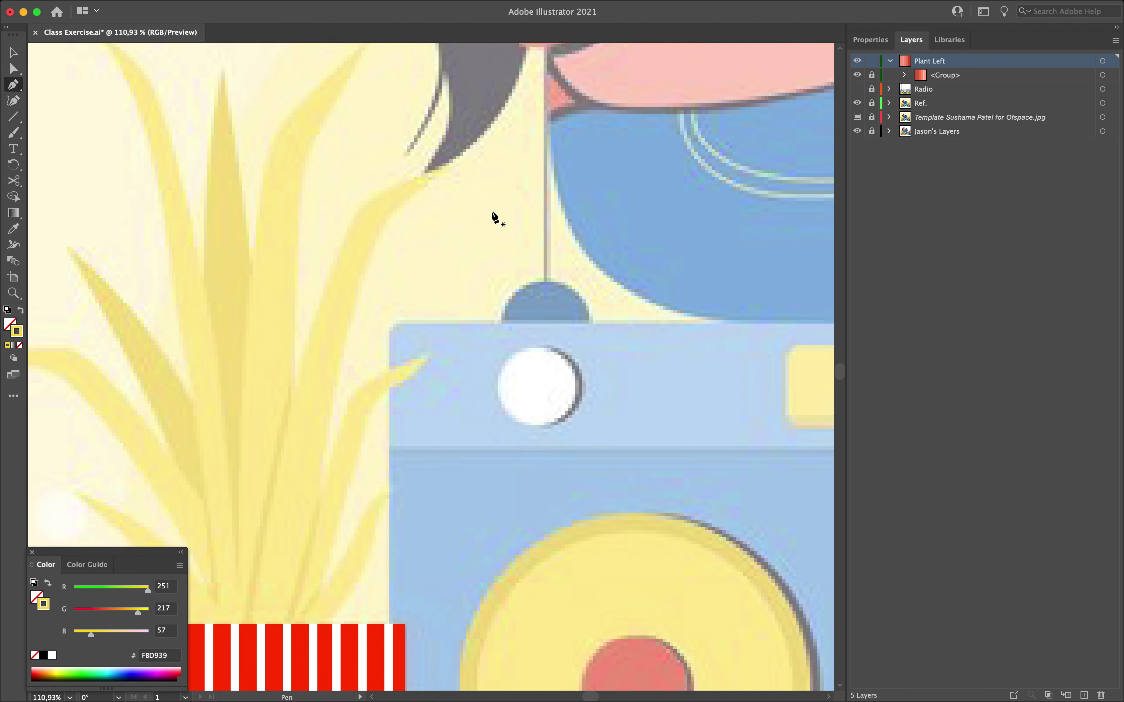
scroll(495, 218, "down", 2)
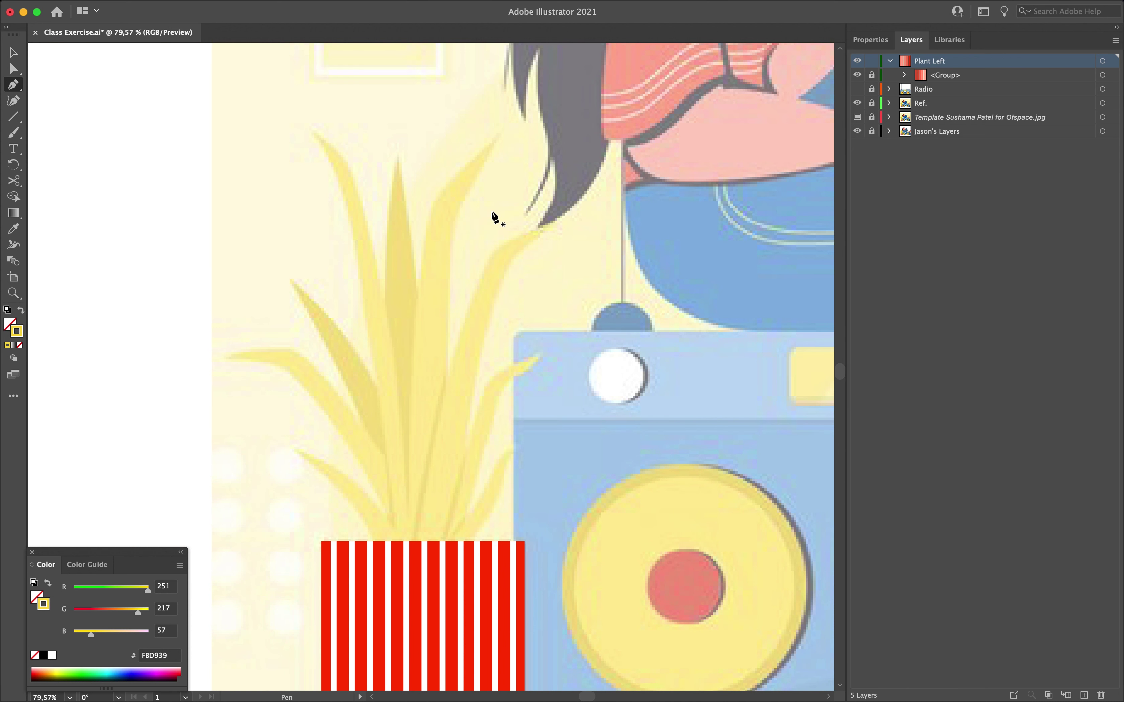
left_click(498, 135)
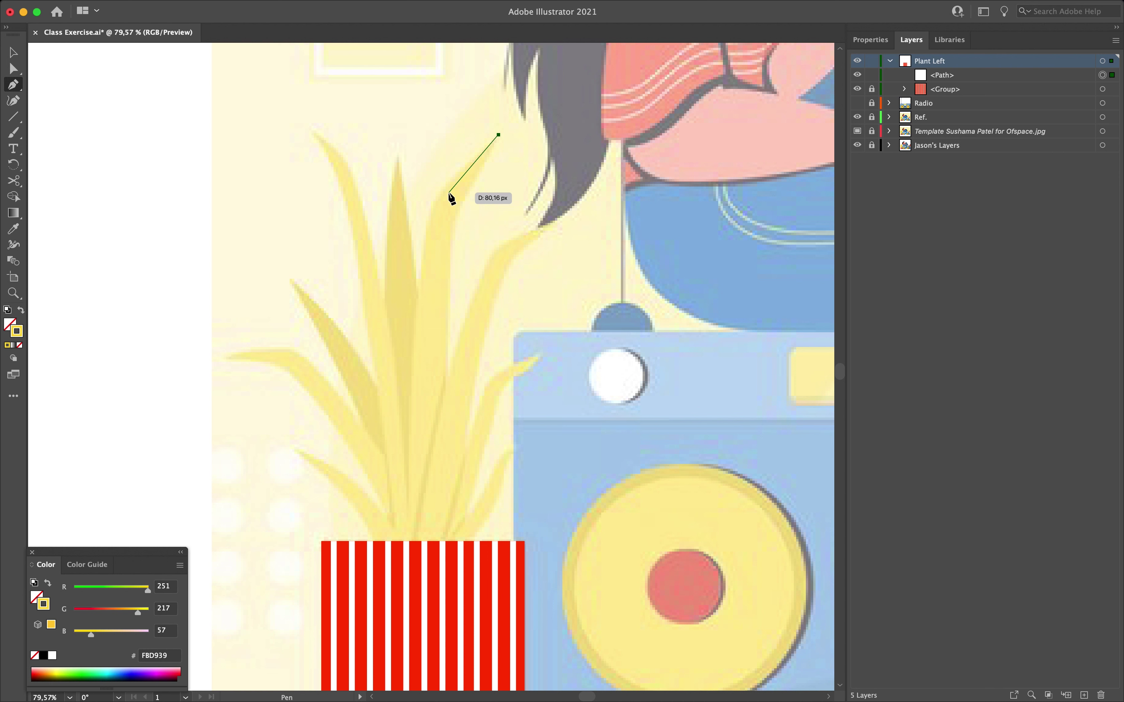
left_click(441, 212)
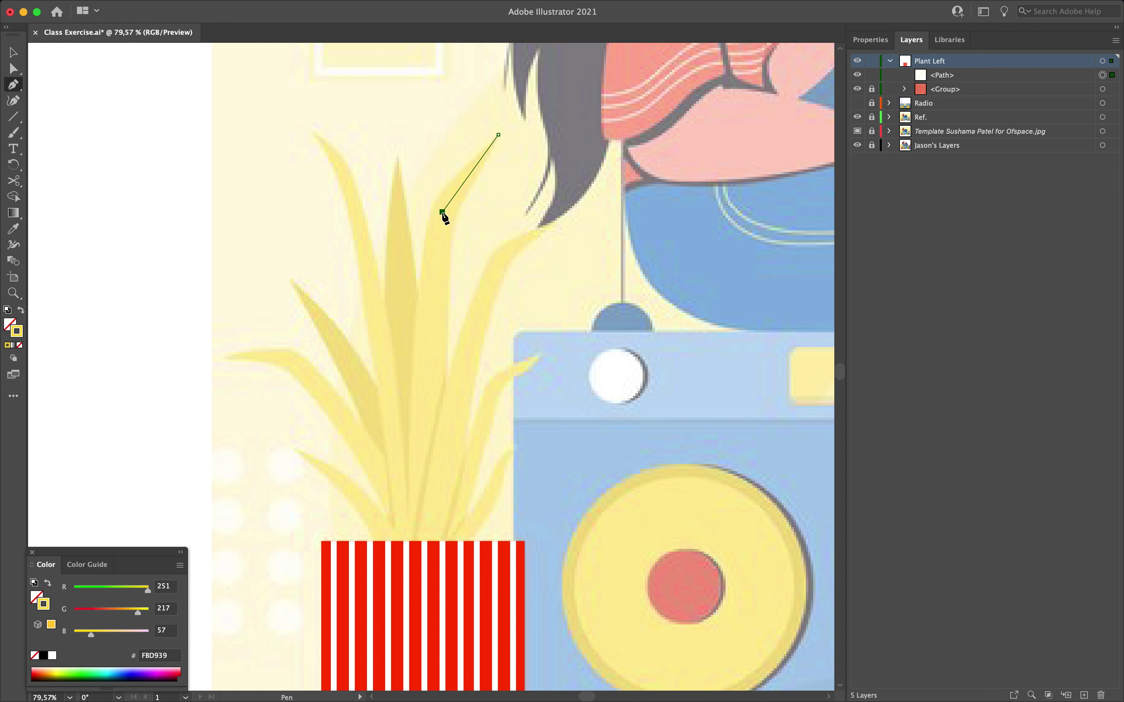
left_click_drag(441, 212, 439, 229)
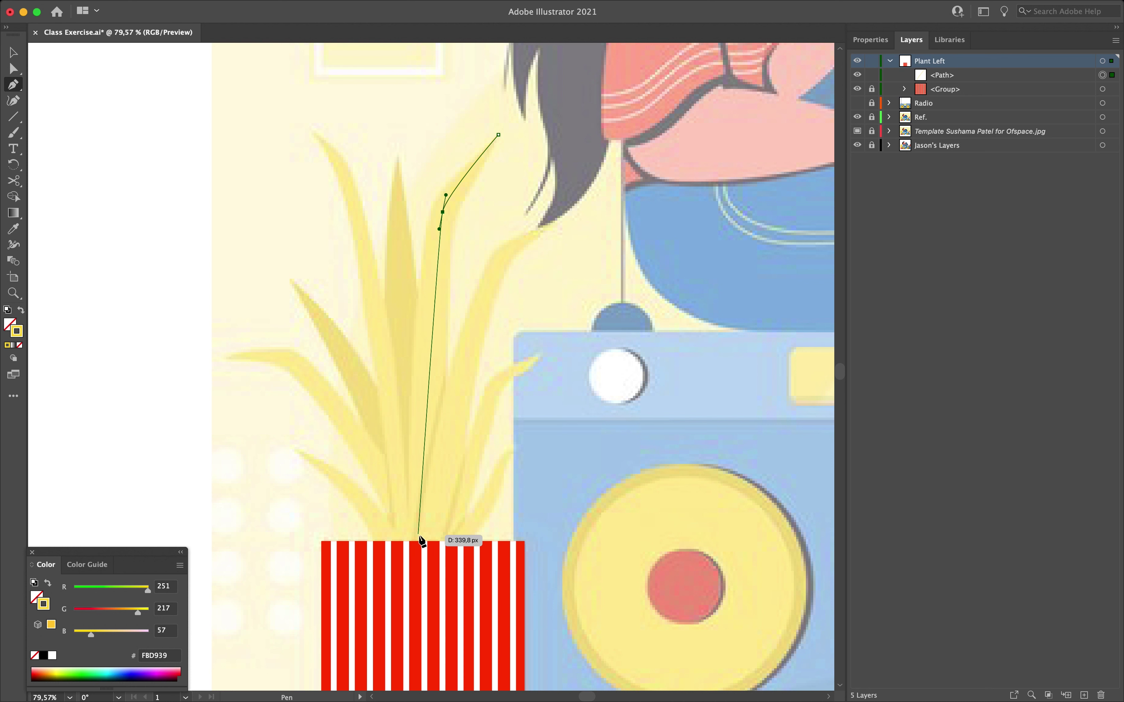
left_click_drag(420, 553, 425, 641)
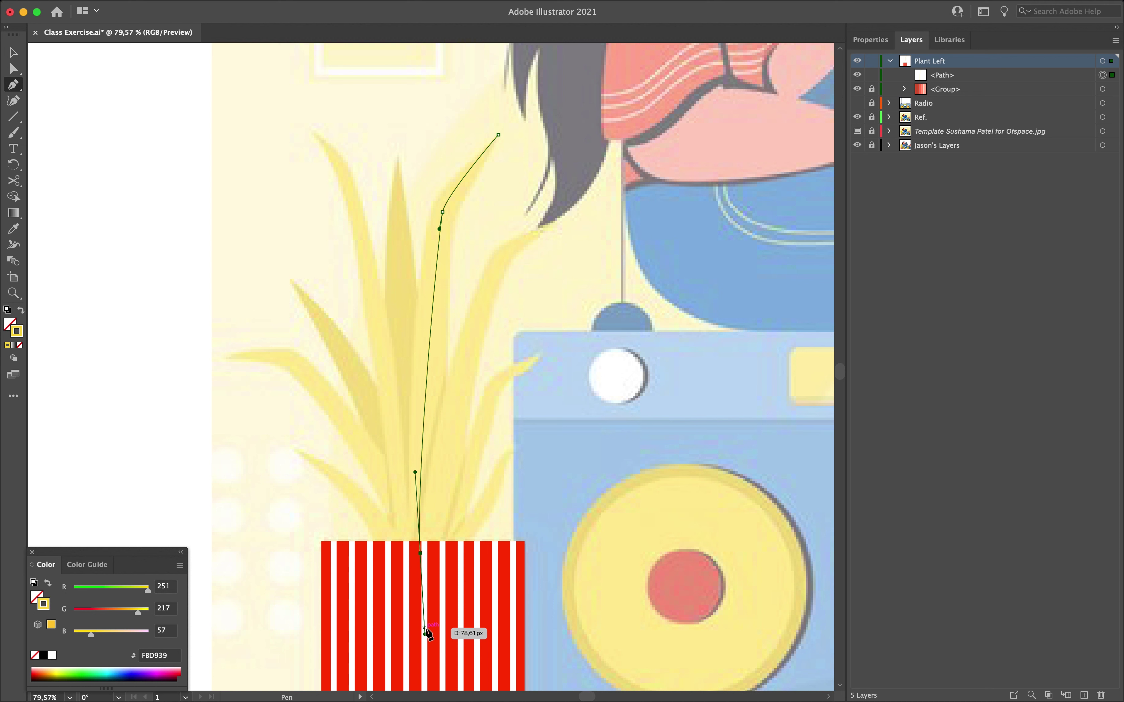
key("Escape")
Step: Trace the centre line of the next leaf outward, from its tip beside the hair around the bend to the pot
left_click(539, 230)
left_click(502, 257)
left_click_drag(503, 256, 497, 262)
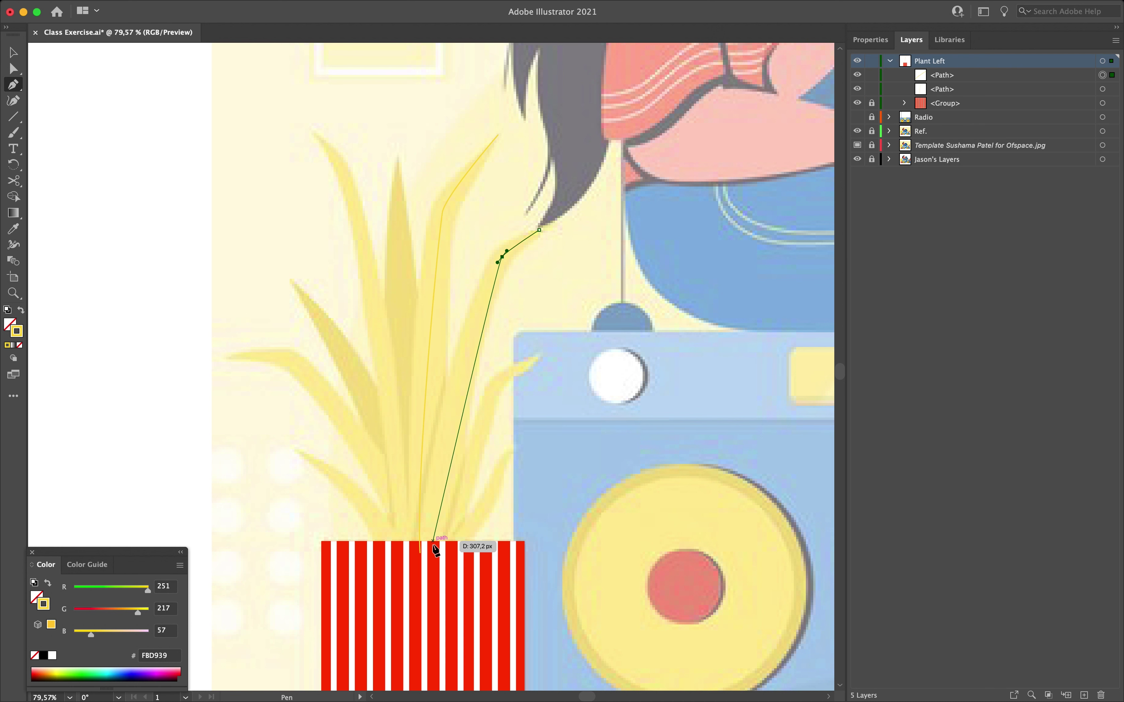
left_click_drag(430, 553, 424, 635)
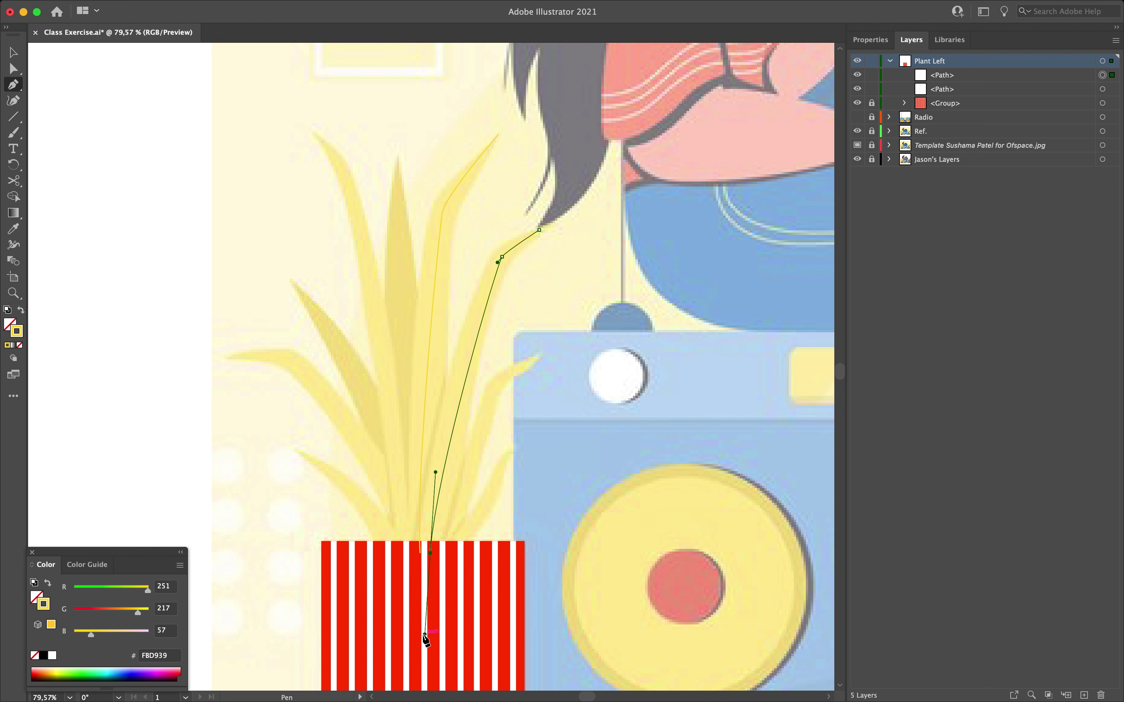
key("Escape")
Step: Trace the centre lines of the two lowest right-hand leaves, the one overlapping the boombox and the short one beneath it
left_click(540, 354)
left_click(495, 379)
left_click_drag(495, 379, 476, 381)
left_click(495, 379)
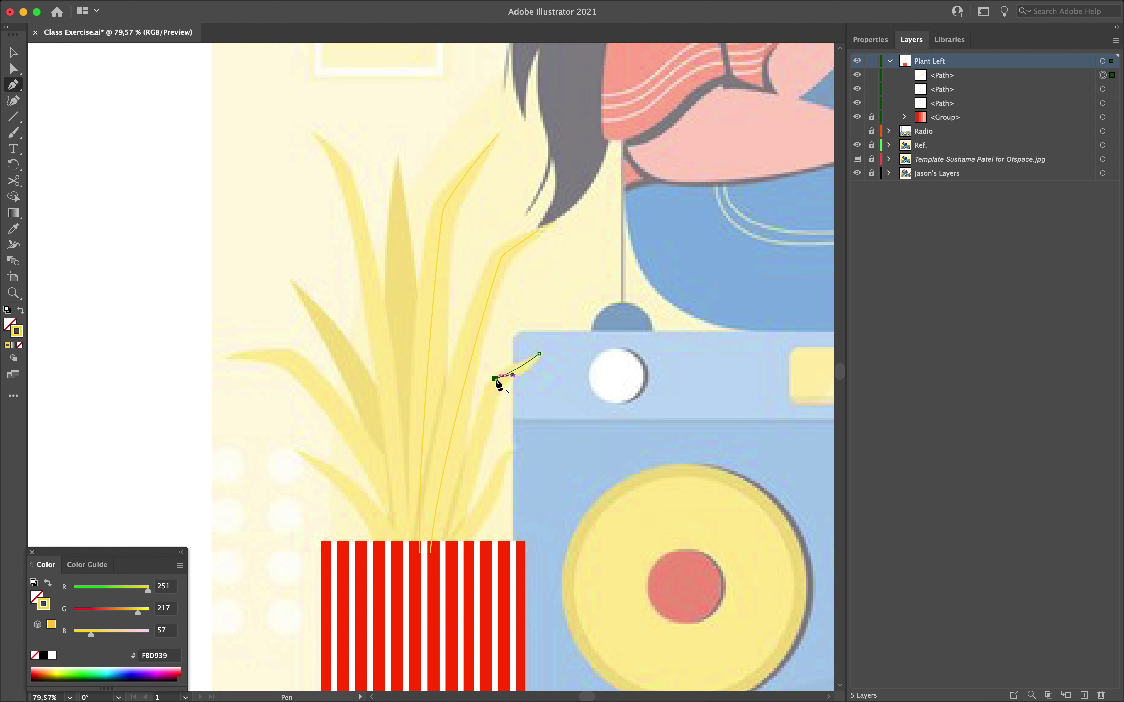
left_click_drag(442, 549, 427, 590)
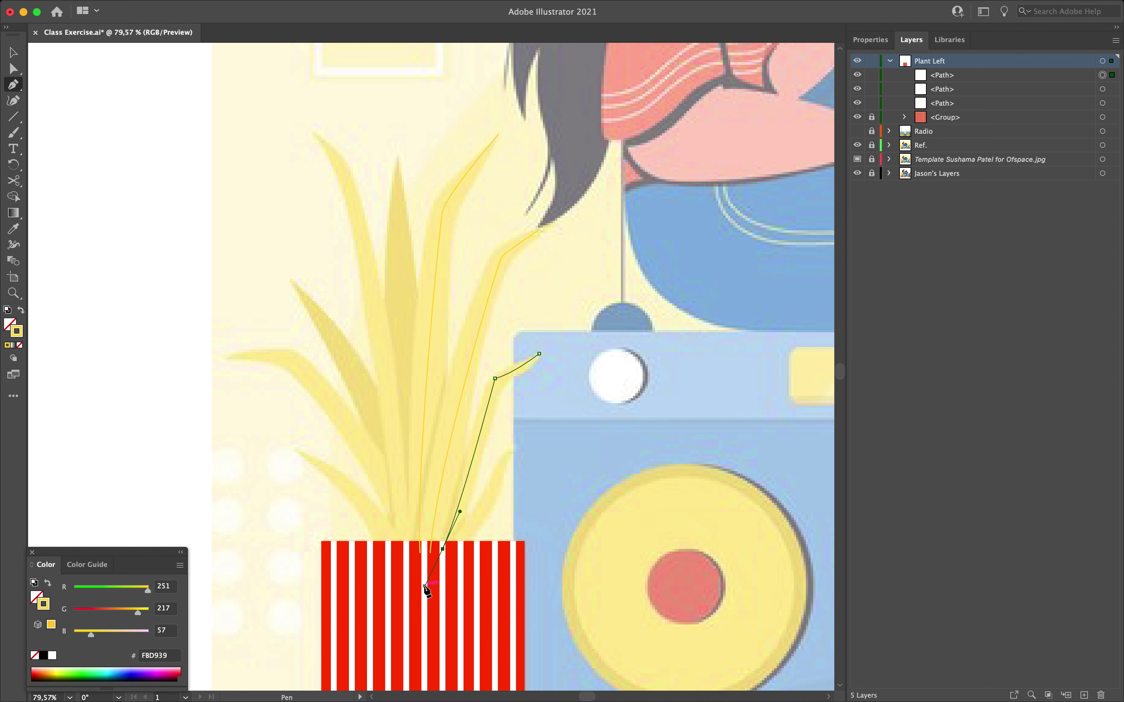
left_click_drag(506, 452, 506, 454)
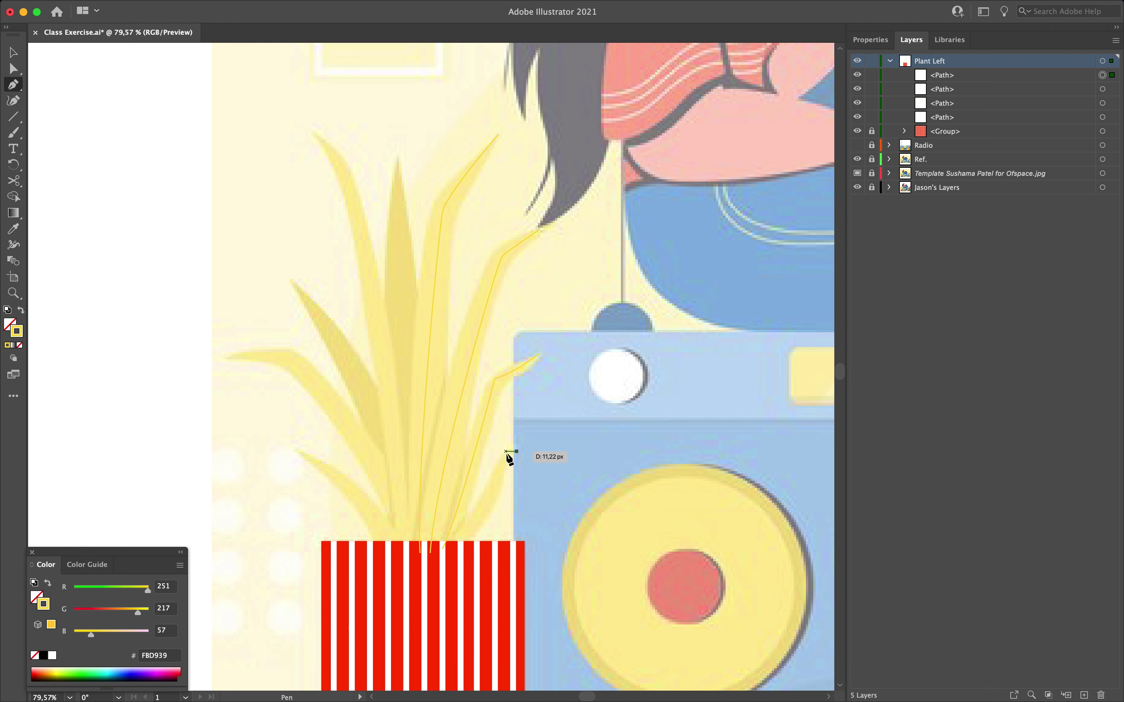
left_click(458, 548)
Step: Trace the centre lines of the upright middle leaf and the tall curved leaf to its left down to the pot
left_click(395, 159)
left_click_drag(412, 553, 415, 566)
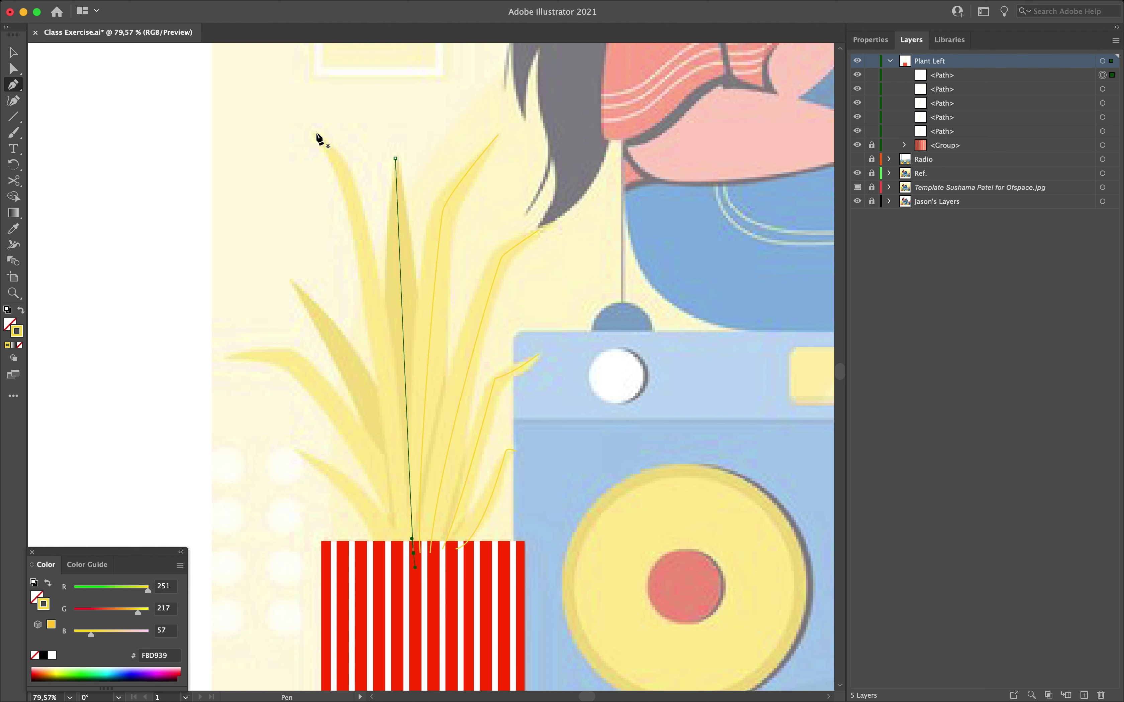
left_click_drag(317, 135, 358, 231)
left_click_drag(413, 552, 407, 623)
Step: Trace the centre lines of the three remaining left-hand leaves, the drooping, the pointed and the short one, and deselect
left_click(233, 361)
left_click_drag(301, 364, 332, 378)
mouse_move(416, 554)
left_mouse_down()
mouse_move(444, 595)
mouse_move(421, 672)
left_mouse_up()
left_click(293, 279)
left_click(299, 451)
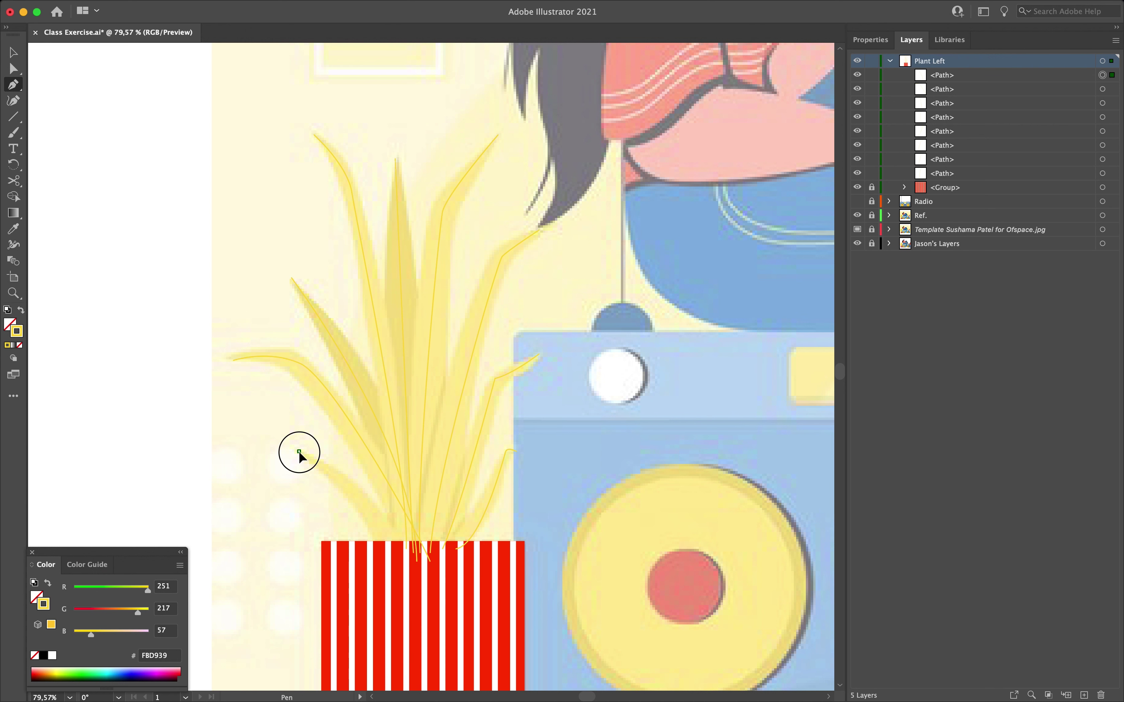
left_click_drag(395, 553, 407, 598)
key("v")
left_click(615, 382)
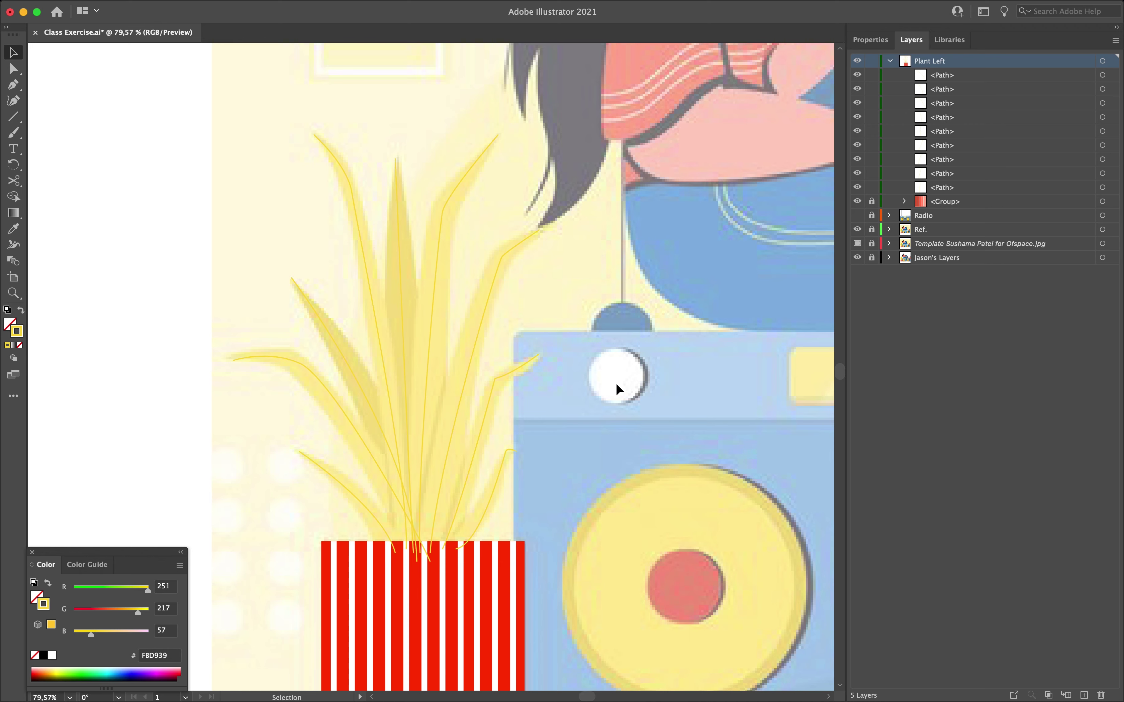
Step: Select the tall leaf line right of the middle and widen its upper bend to about 25 px with the Width tool
scroll(546, 234, "up", 4)
left_click(466, 217)
scroll(465, 217, "down", 2)
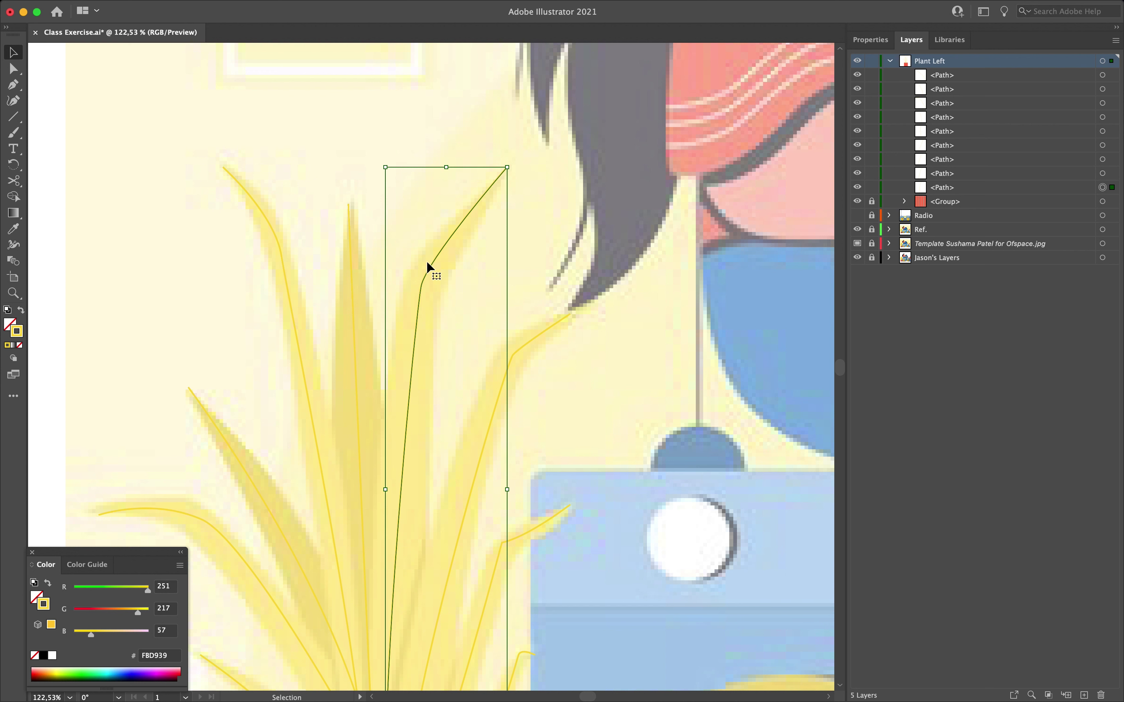
left_click(14, 245)
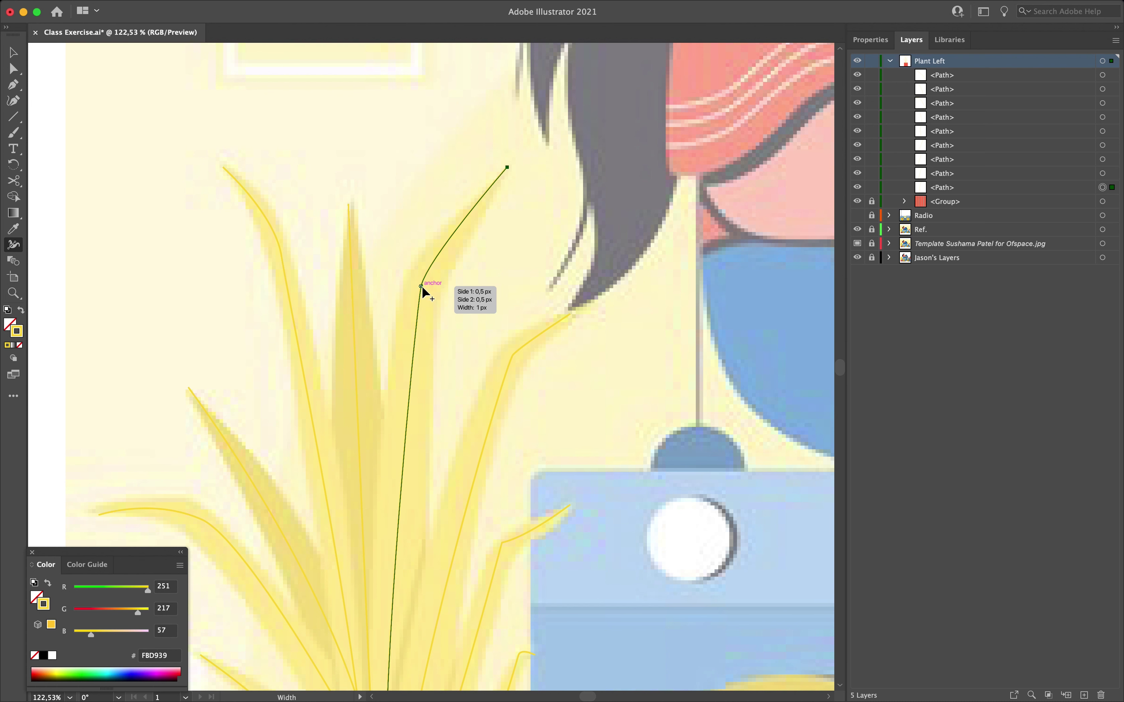
left_click_drag(422, 285, 439, 290)
scroll(438, 288, "down", 10)
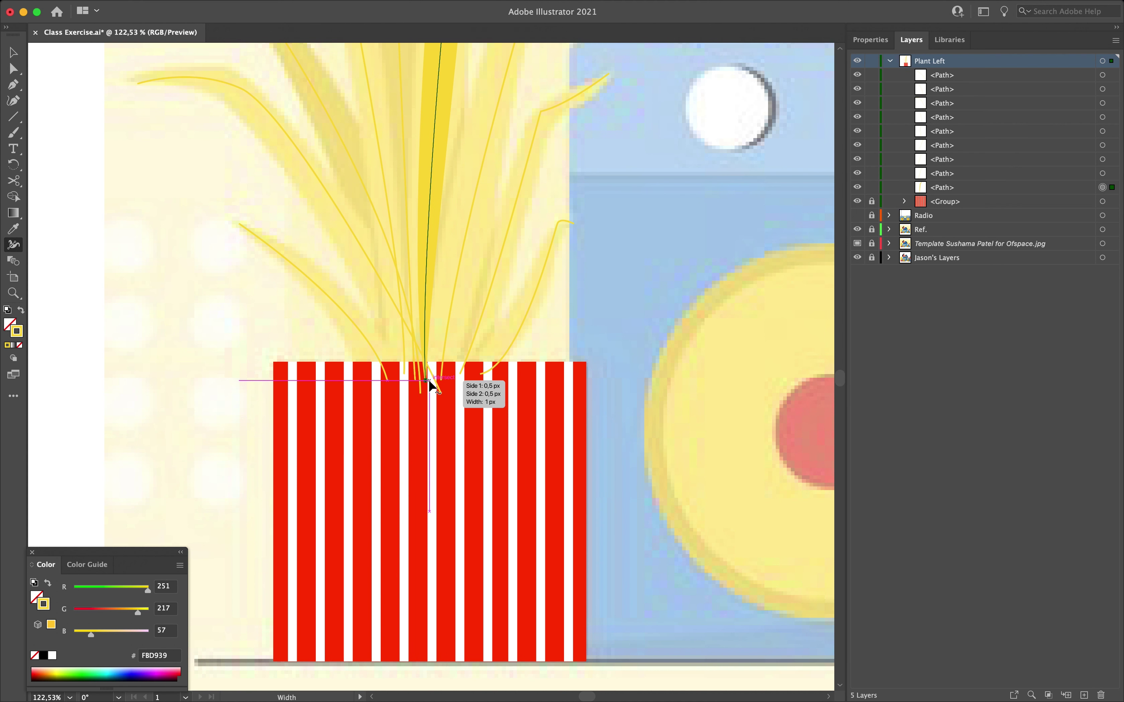
scroll(438, 383, "up", 10)
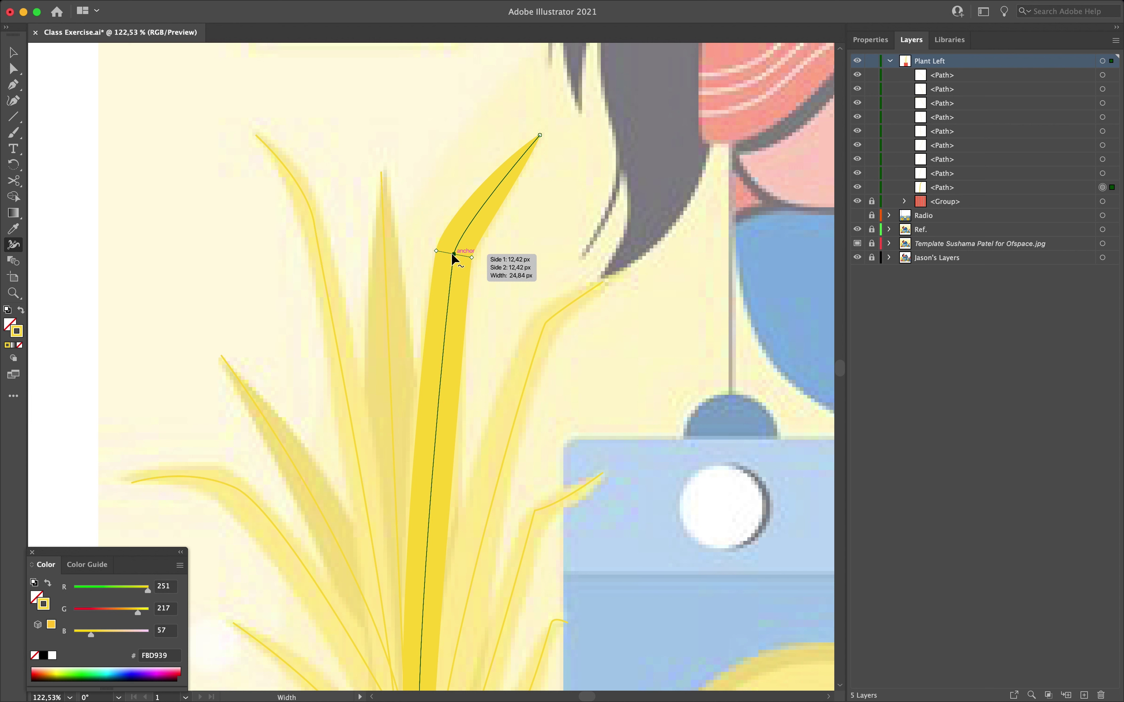
Step: Widen that leaf's outline on one side at the bend and adjust its width halfway down to match the reference
left_click(453, 253)
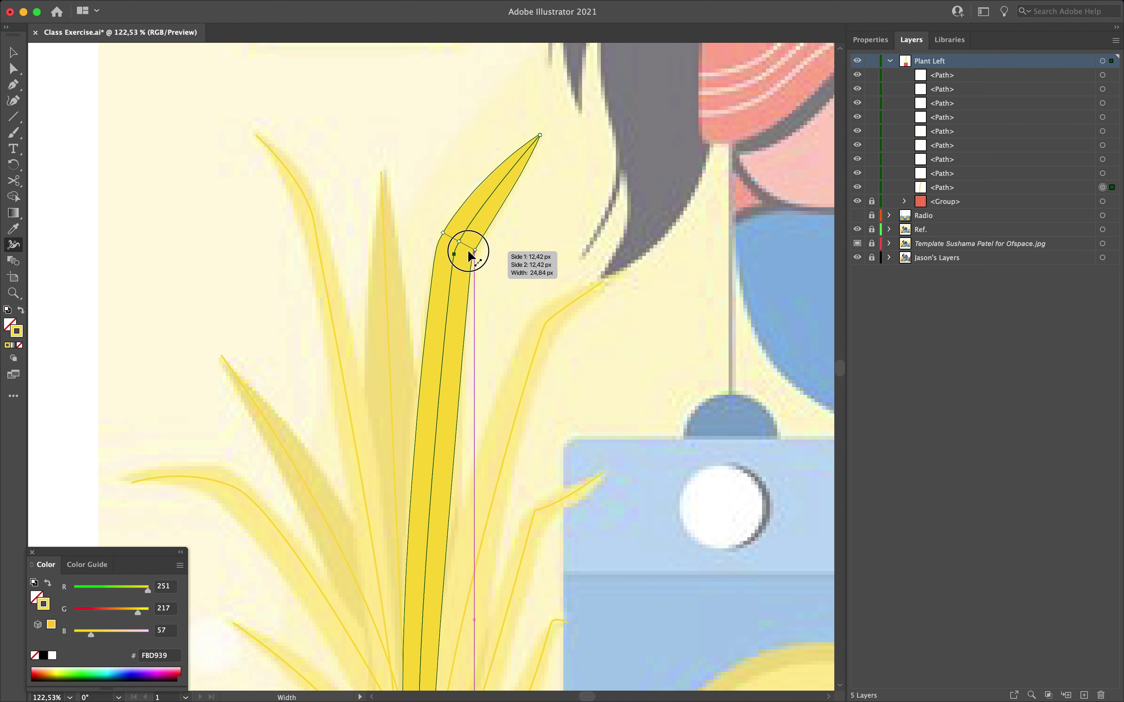
left_click_drag(471, 257, 435, 247)
right_click(469, 256)
key("Escape")
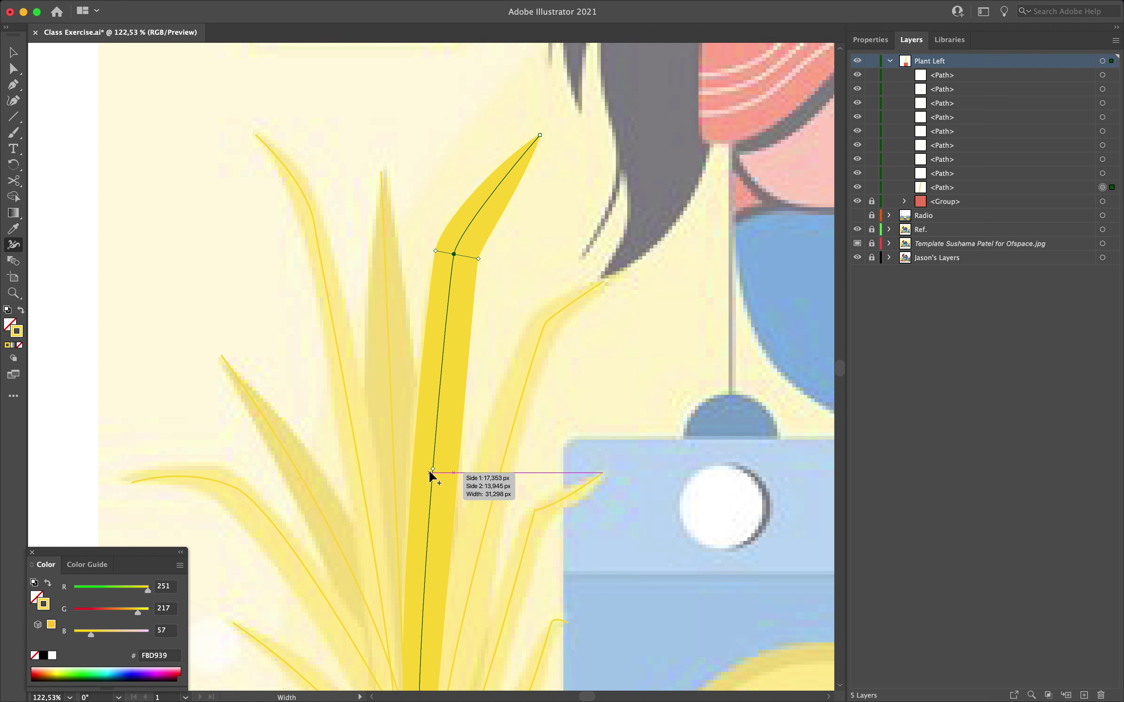
left_click_drag(466, 475, 460, 475)
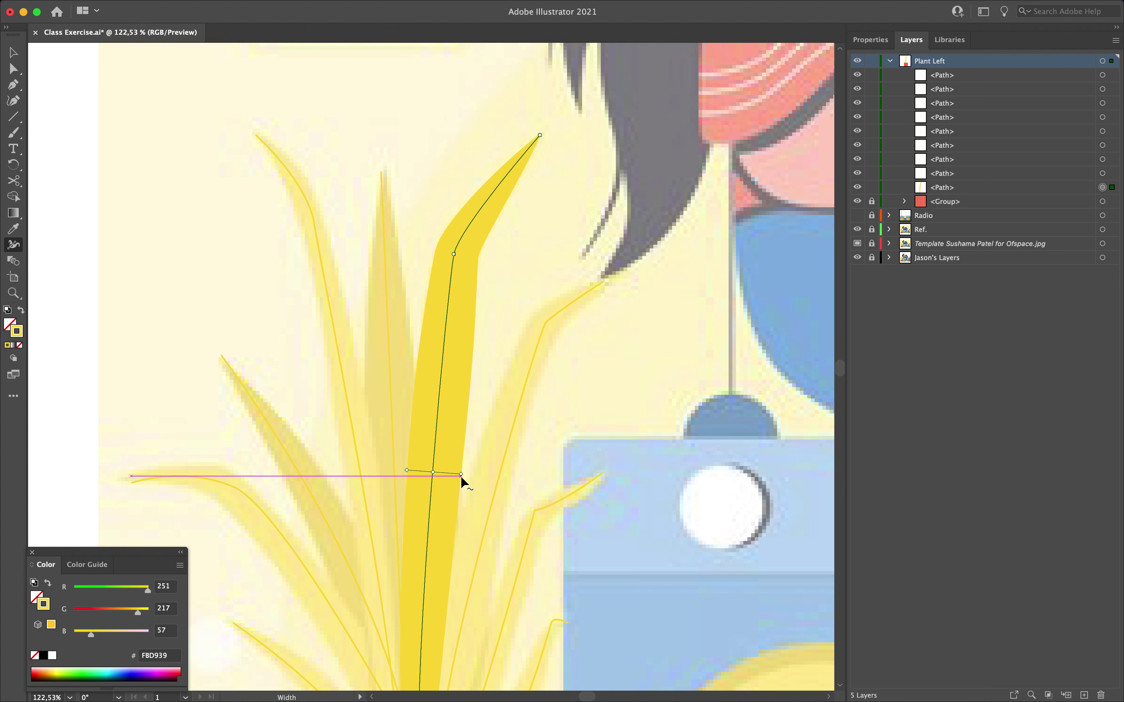
Step: Widen the line of the leaf reaching the hair at its bend, base and middle to fill the reference shape
scroll(460, 475, "down", 5)
scroll(460, 475, "right", 2)
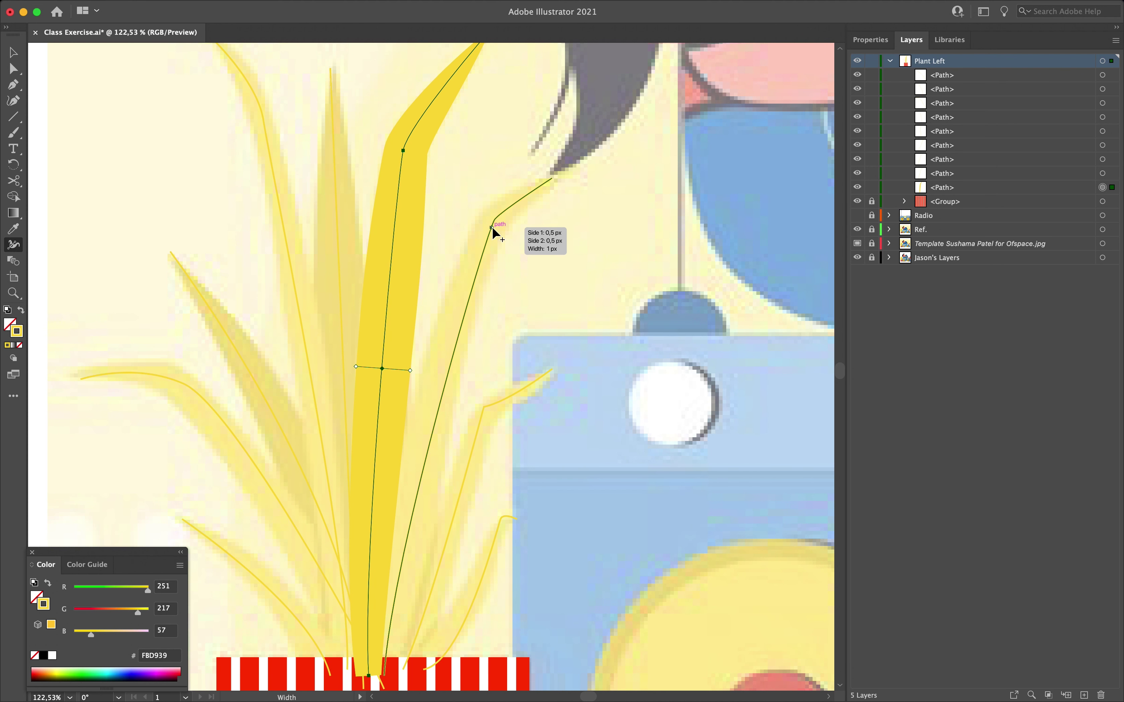
left_click_drag(493, 218, 506, 228)
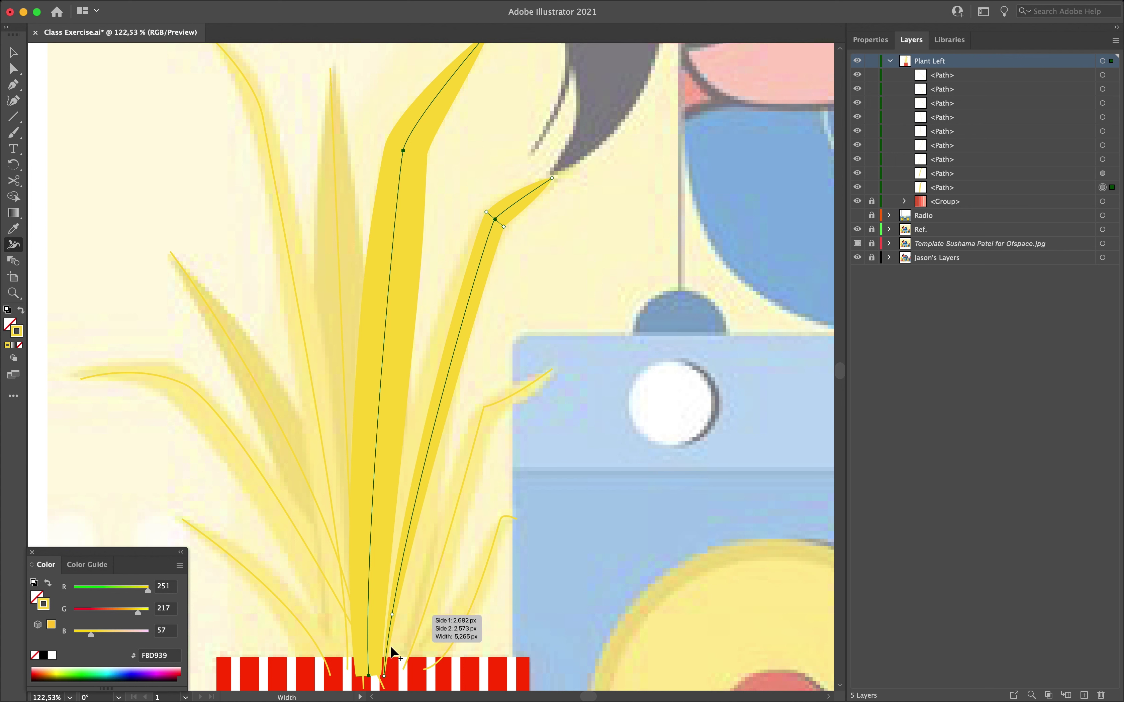
left_click_drag(390, 679, 408, 690)
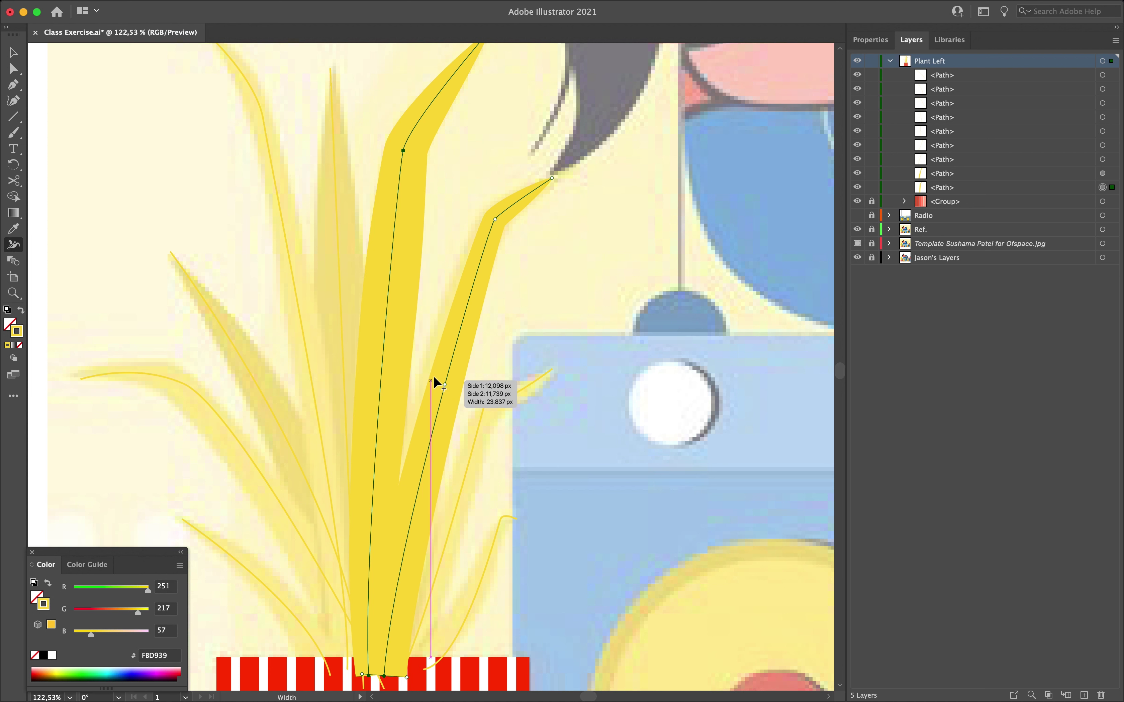
left_click_drag(447, 370, 419, 365)
Step: Isolate the leaf line overlapping the boombox, widen its bend, base and tip section with the Width tool, and exit isolation
key("v")
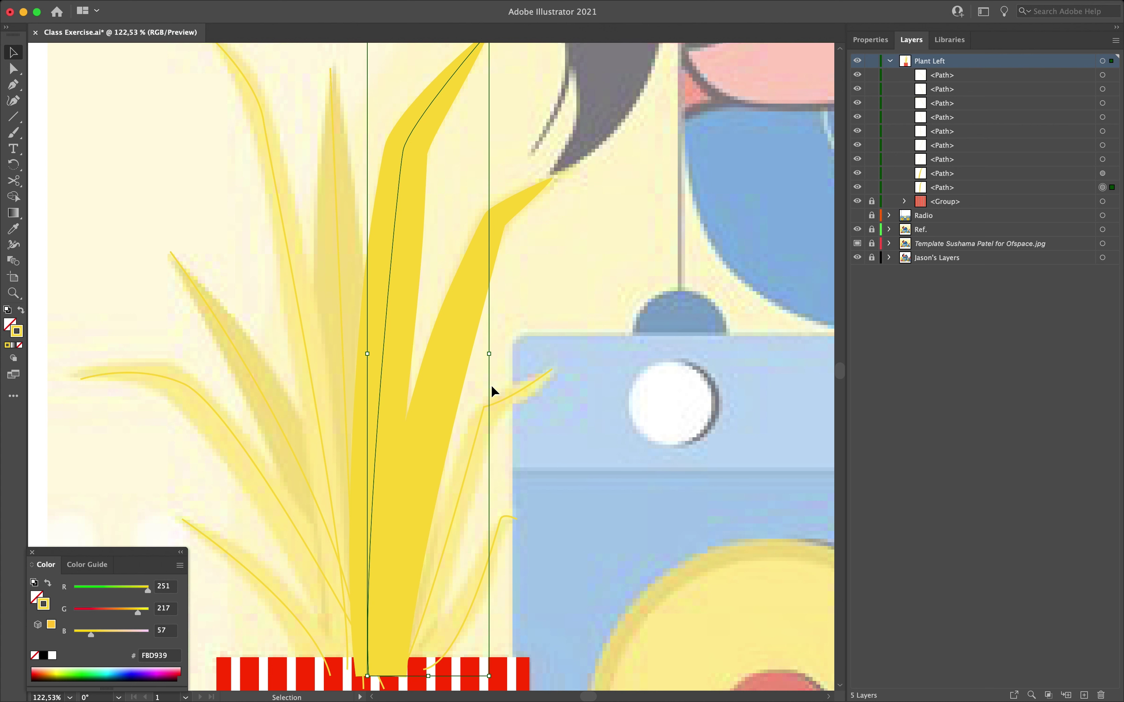
left_click(505, 400)
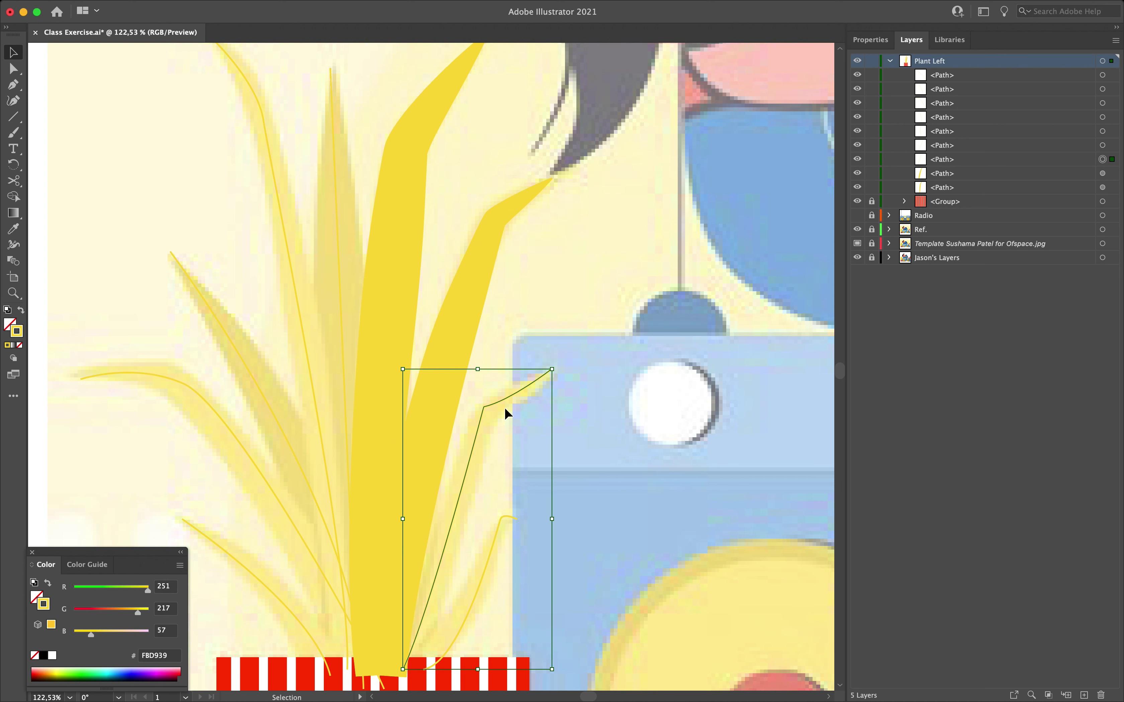
double_click(504, 398)
scroll(504, 398, "down", 5)
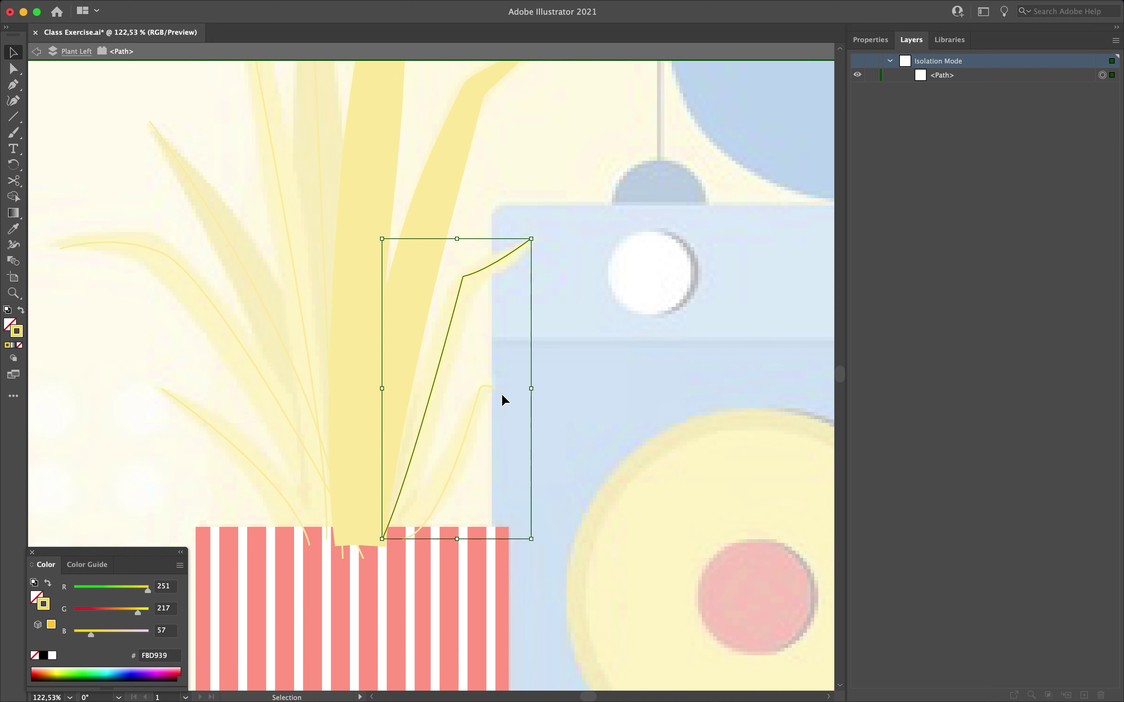
key("shift+w")
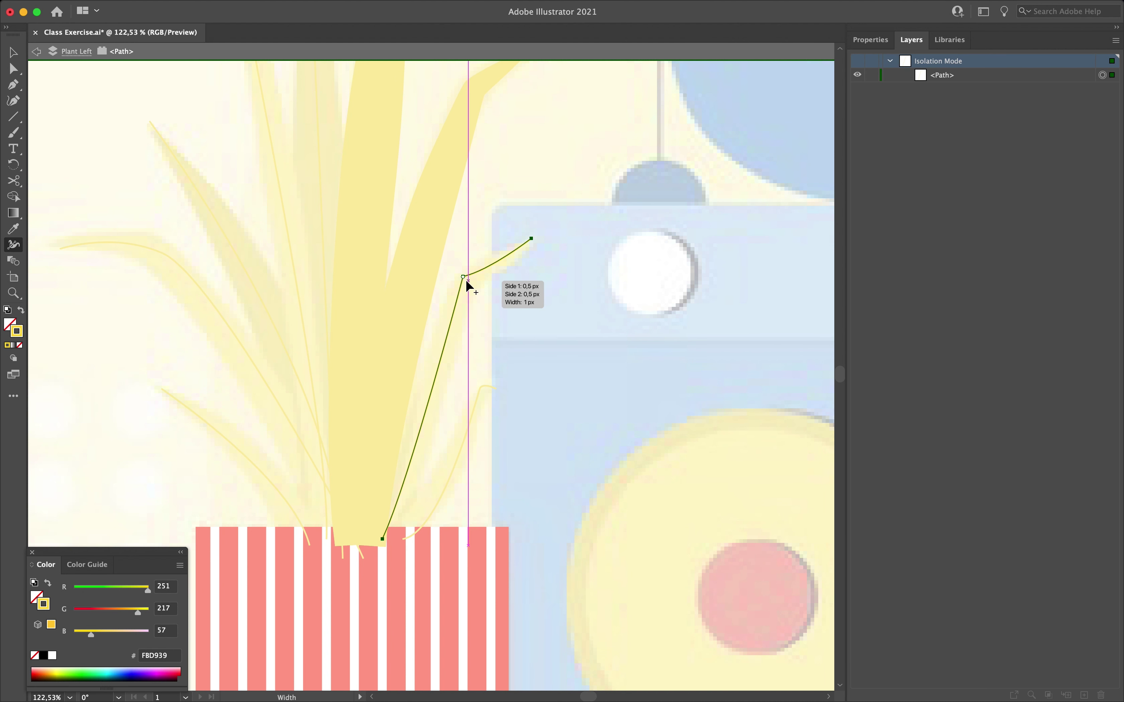
left_click_drag(463, 277, 471, 283)
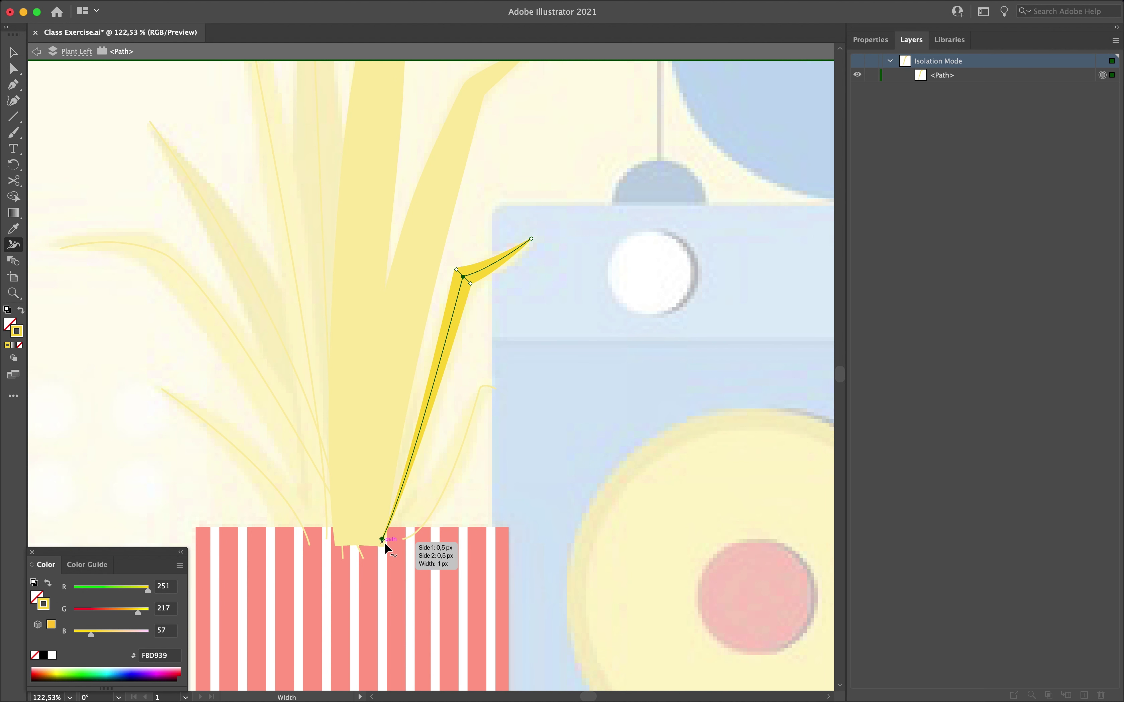
left_click_drag(383, 542, 406, 553)
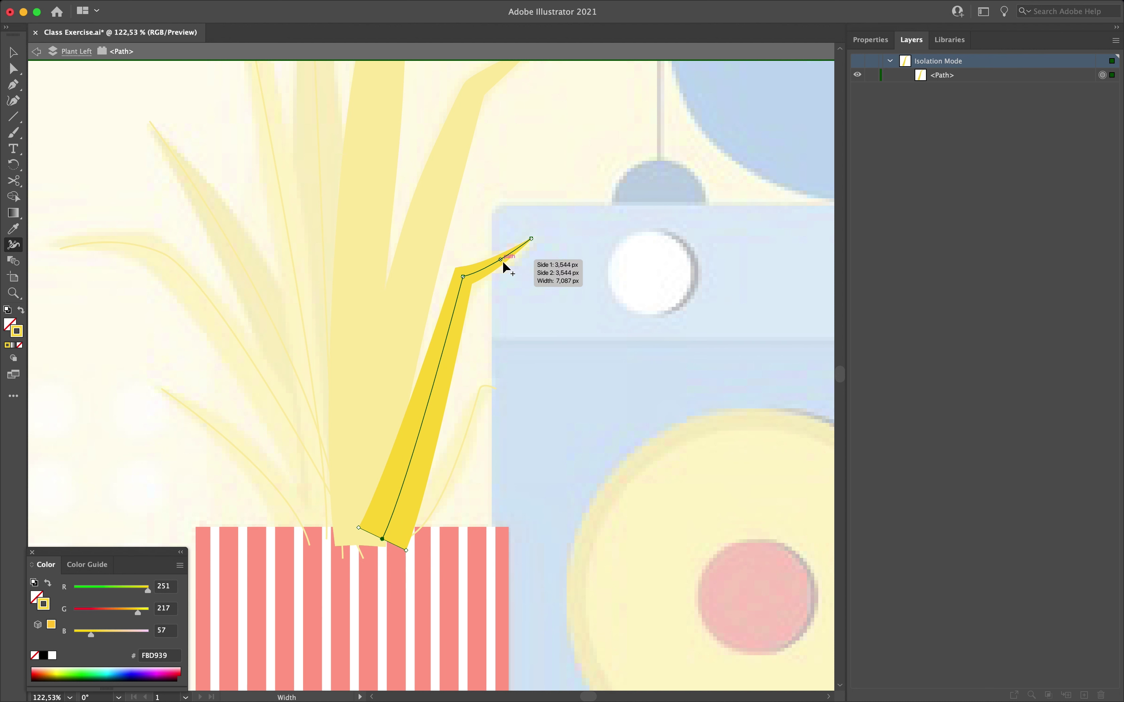
left_click_drag(504, 262, 510, 266)
key("v")
double_click(498, 340)
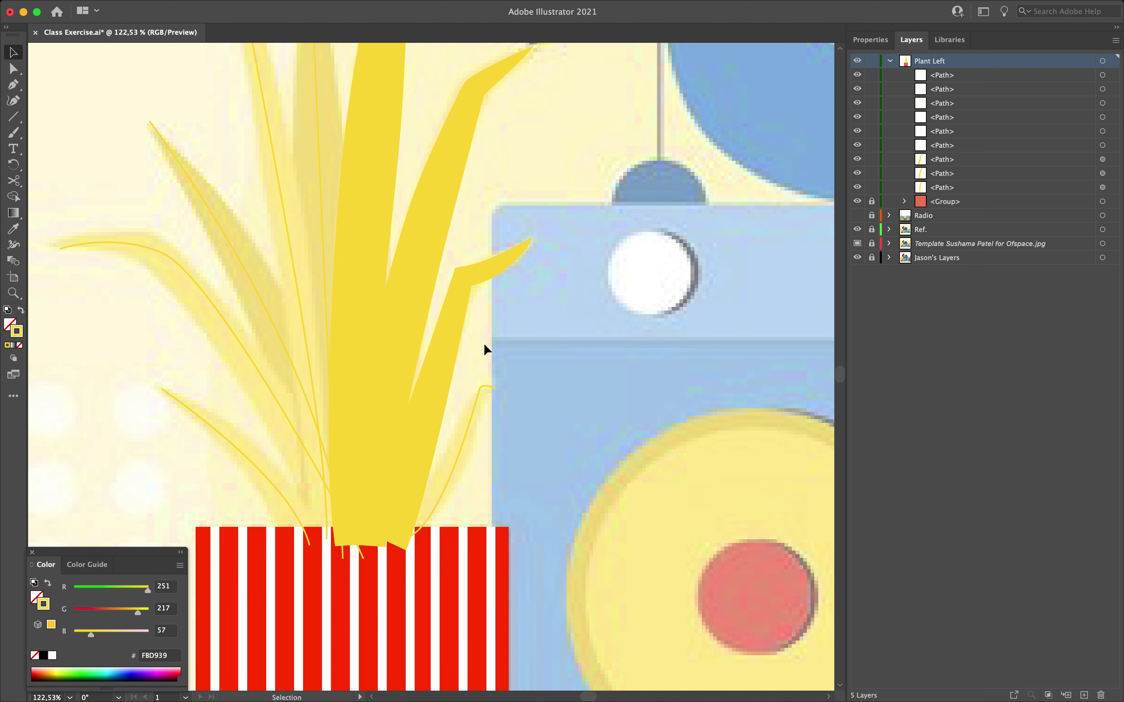
Step: Isolate the short lower-right leaf line, widen its base and middle with the Width tool, and exit isolation
double_click(476, 395)
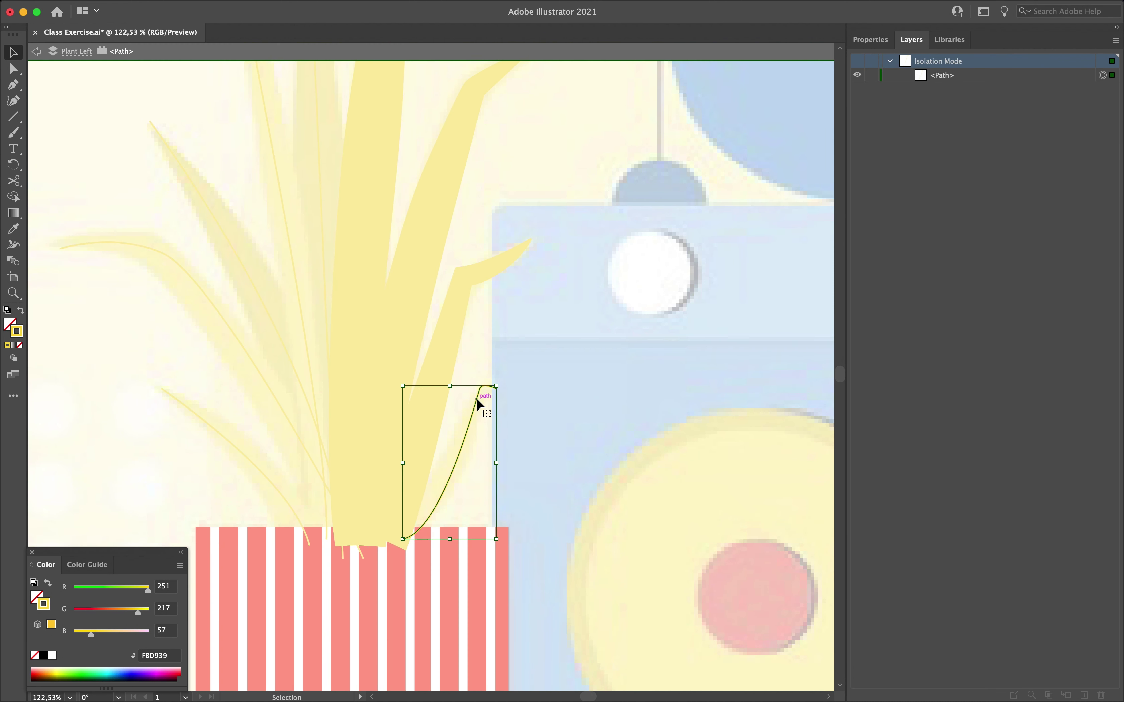
scroll(476, 398, "down", 2)
key("shift+w")
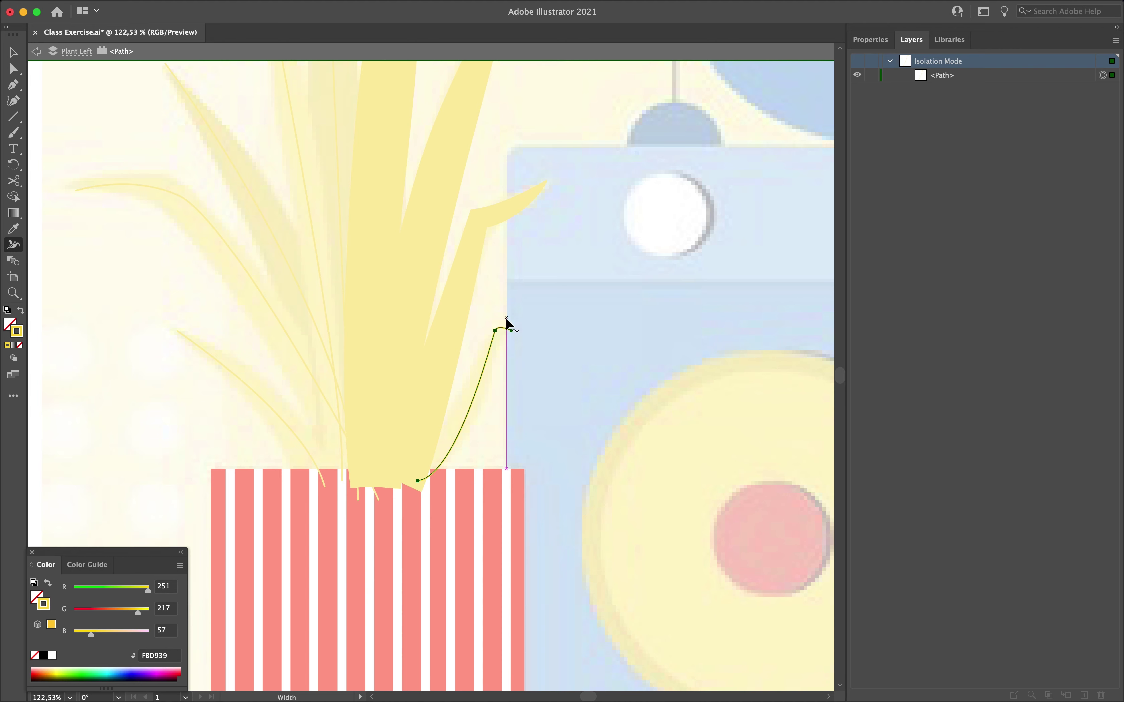
scroll(494, 364, "up", 3)
left_click_drag(482, 372, 506, 386)
left_click_drag(460, 439, 474, 440)
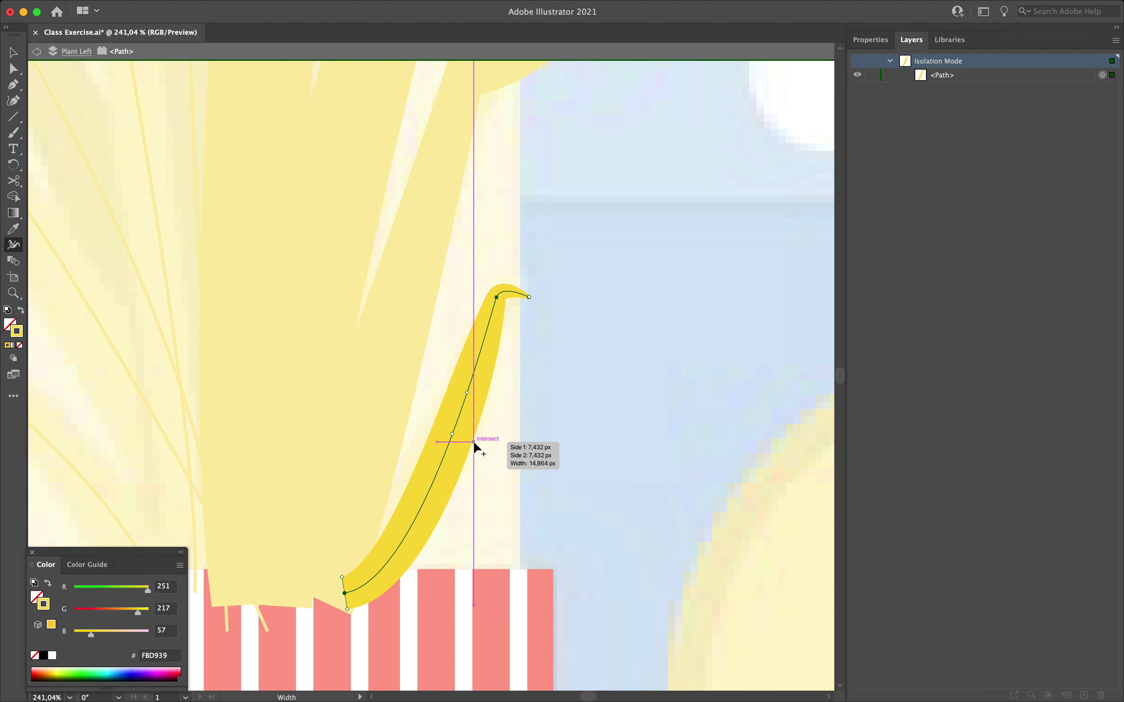
scroll(481, 370, "down", 3)
key("v")
double_click(545, 409)
Step: Isolate the pointed left-hand leaf line, widen its middle and base with the Width tool, and exit isolation
double_click(302, 186)
scroll(429, 253, "up", 3)
key("shift+w")
left_click_drag(429, 253, 430, 331)
left_click_drag(510, 622, 515, 627)
key("Escape")
key("v")
Step: Isolate the tall upper-left leaf line, widen its bend and lower section with the Width tool, and exit isolation
scroll(417, 228, "up", 2)
double_click(417, 229)
key("shift+w")
left_click_drag(398, 223, 416, 223)
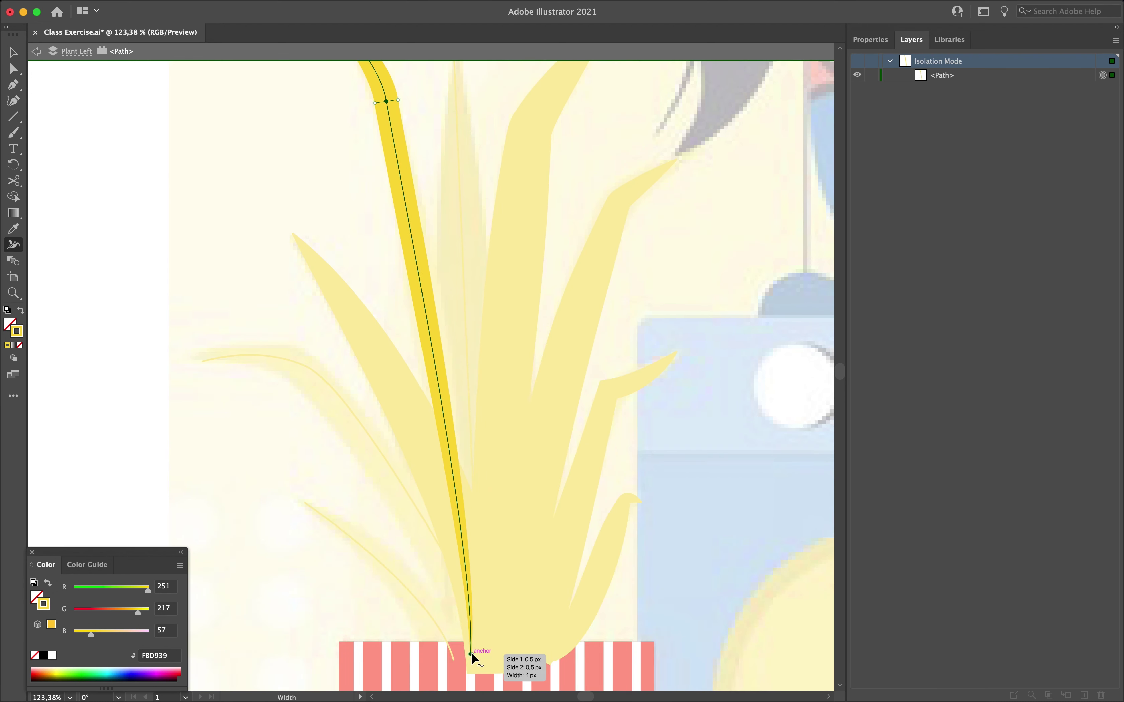
key("Escape")
key("v")
Step: Isolate the upright central leaf line, widen its middle with the Width tool, and exit isolation
double_click(478, 312)
key("shift+w")
left_click_drag(484, 397, 506, 399)
scroll(506, 400, "down", 3)
key("Escape")
key("v")
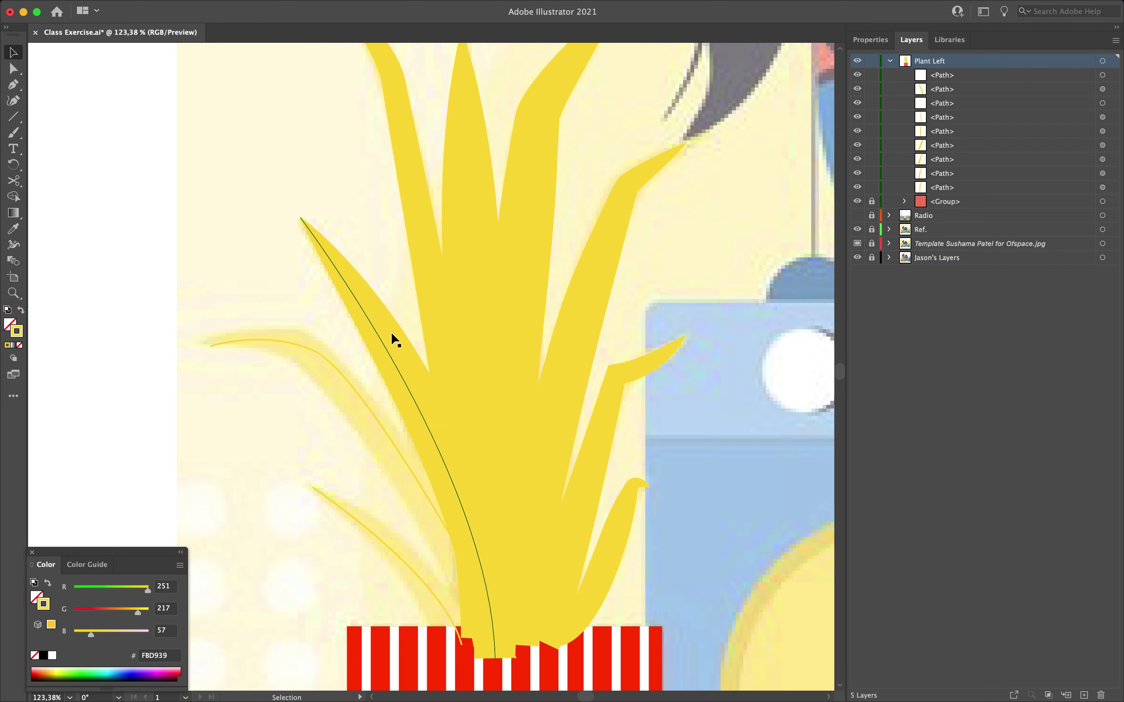
Step: Isolate the drooping far-left leaf line, widen its bend and base with the Width tool, and exit isolation
double_click(393, 339)
key("shift+w")
left_click_drag(313, 351, 306, 374)
left_click_drag(516, 659, 533, 655)
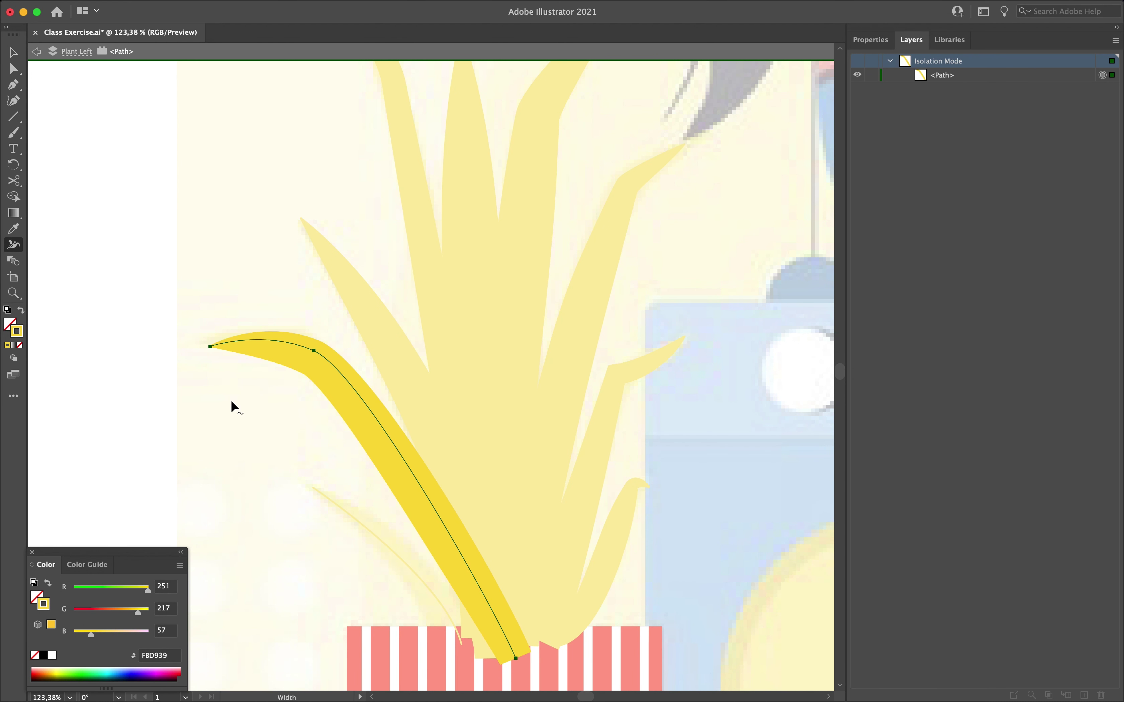
key("Escape")
key("v")
Step: Isolate the short lower-left leaf line, widen its base with the Width tool, and exit isolation
double_click(402, 547)
key("shift+w")
left_click_drag(462, 645, 477, 647)
key("Escape")
key("v")
scroll(262, 441, "down", 3)
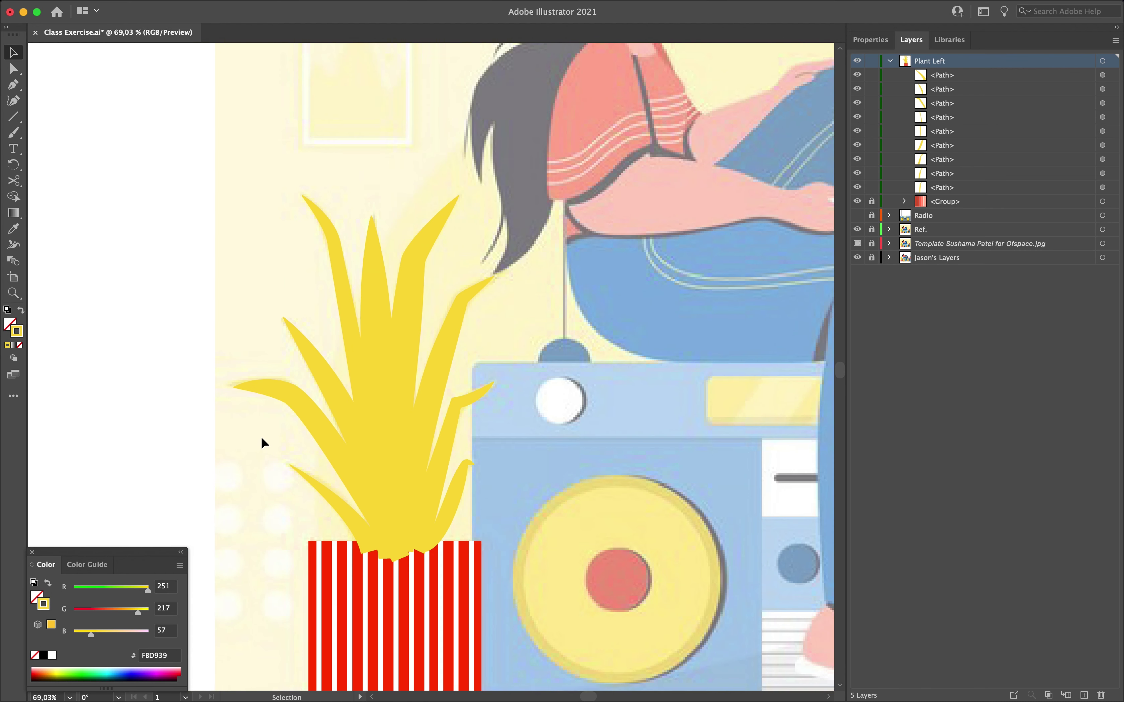
Step: Sample a darker leaf yellow, EEBC07, from the reference plant and make it the stroke colour
scroll(261, 436, "down", 4)
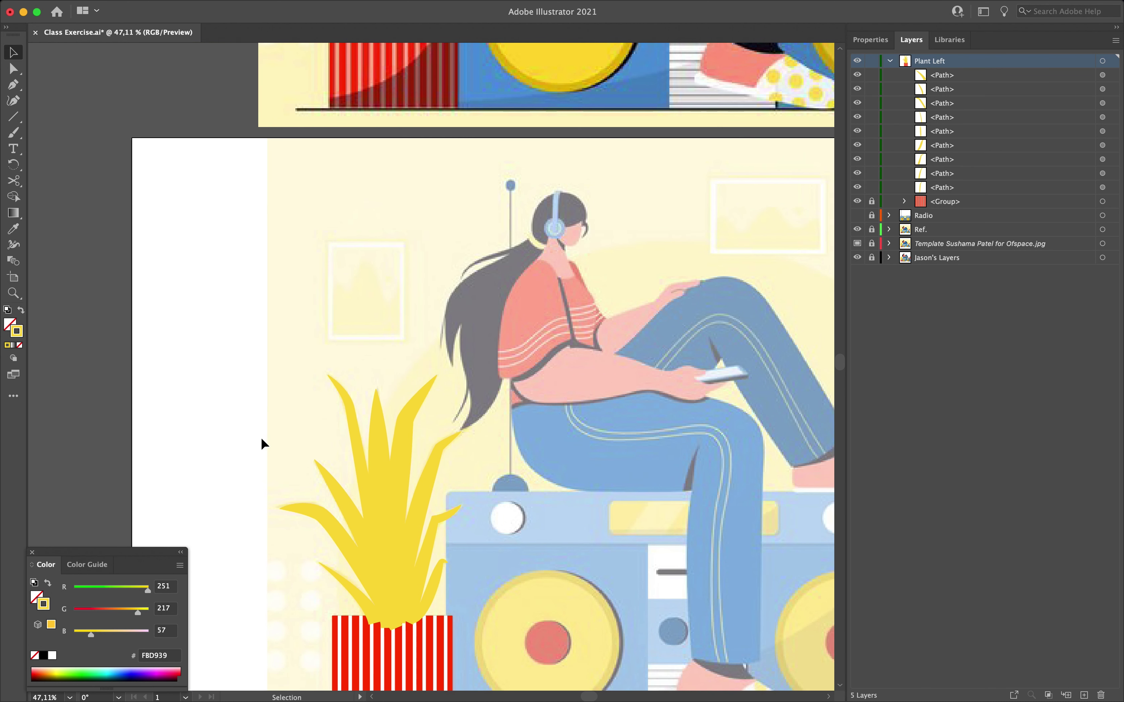
scroll(261, 436, "up", 5)
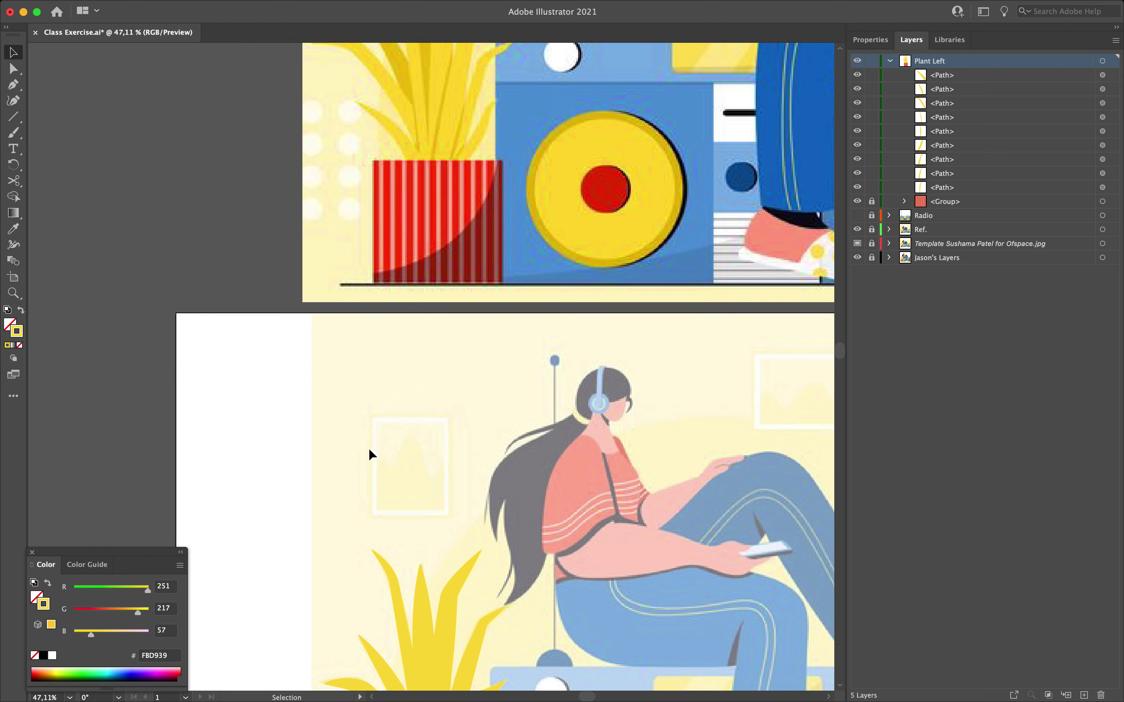
scroll(371, 454, "up", 3)
key("i")
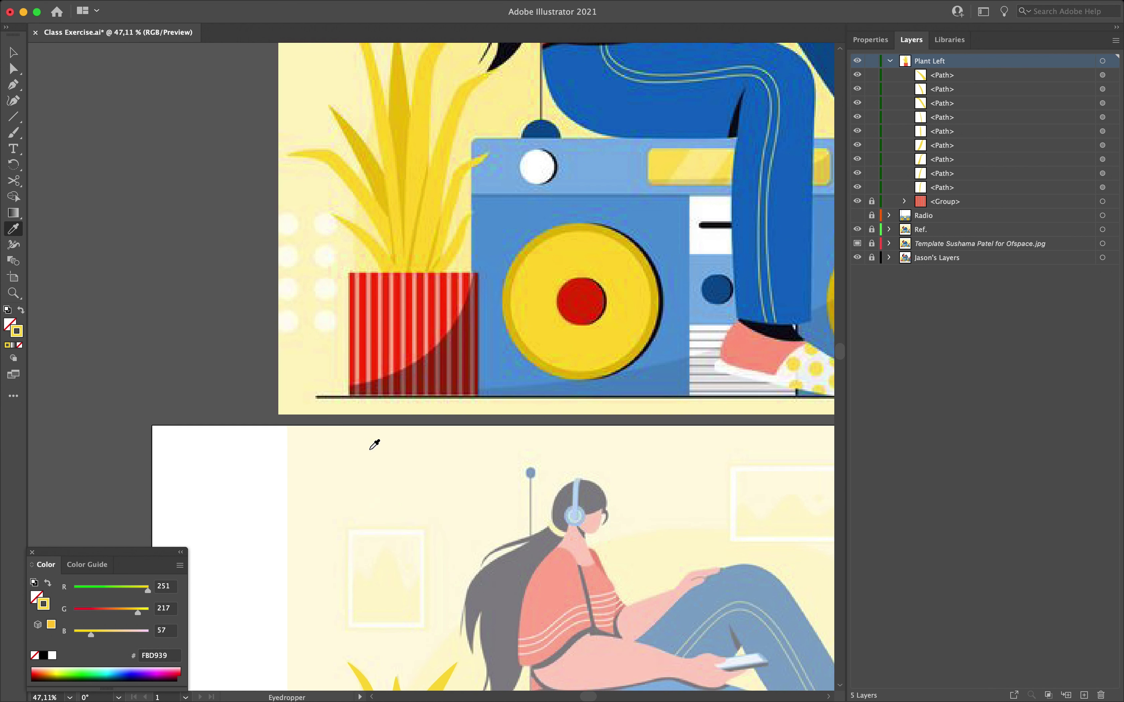
scroll(375, 445, "up", 1)
left_click(374, 194)
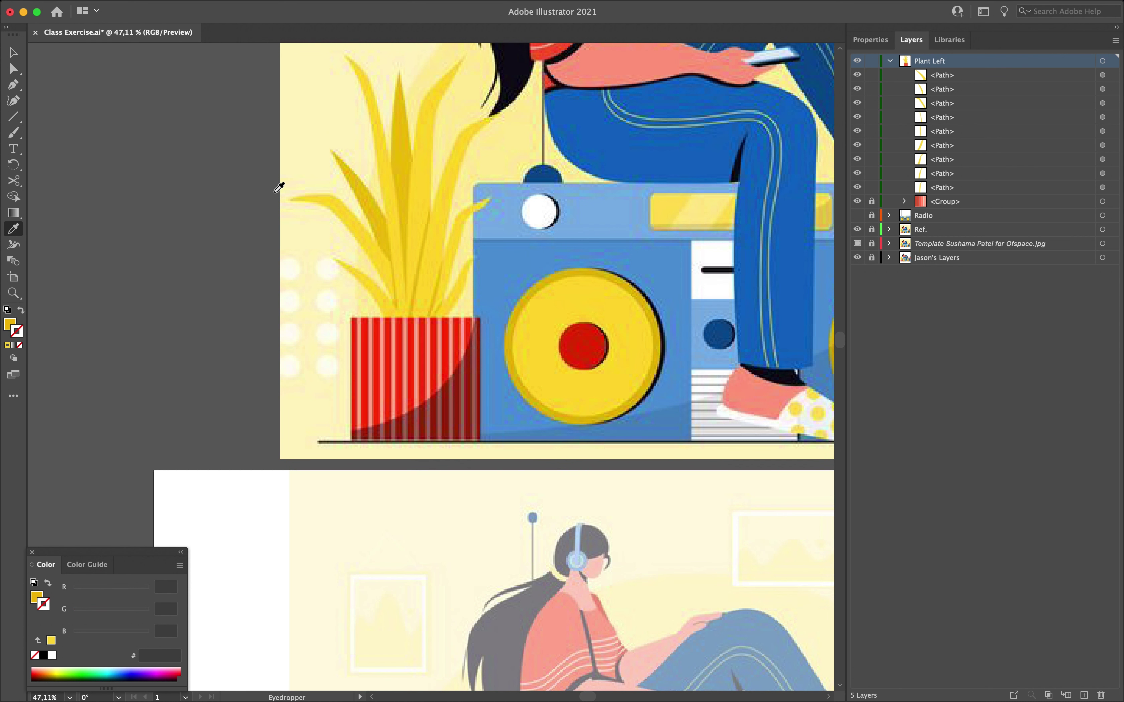
left_click(21, 310)
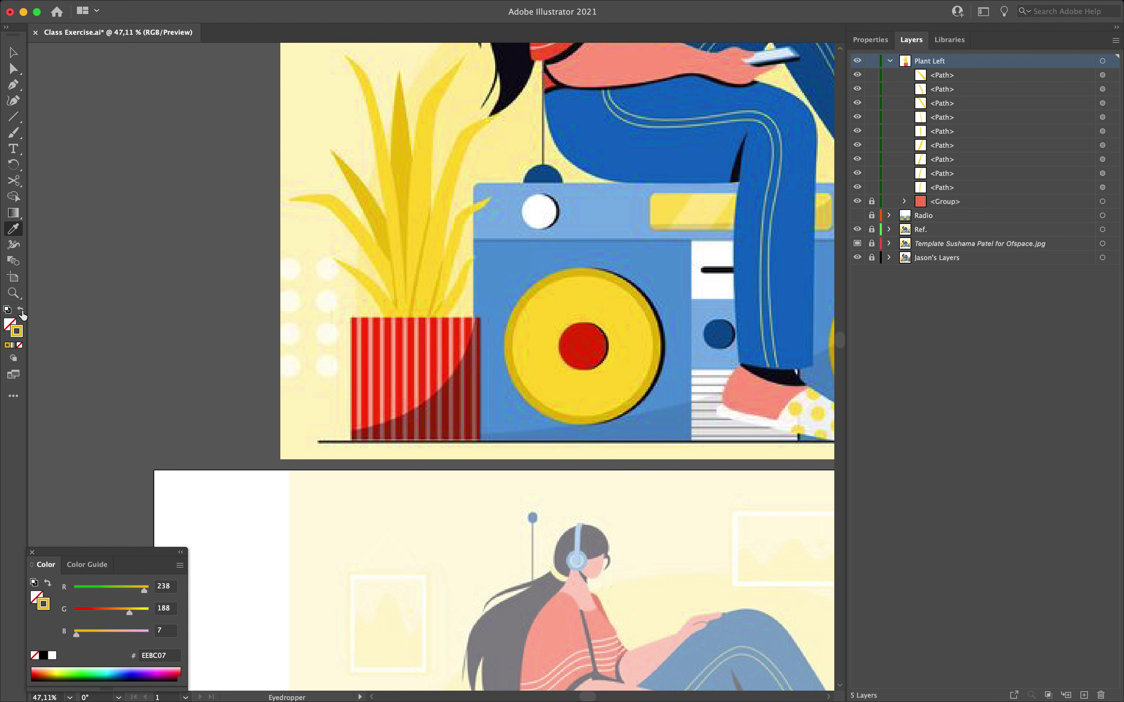
double_click(17, 332)
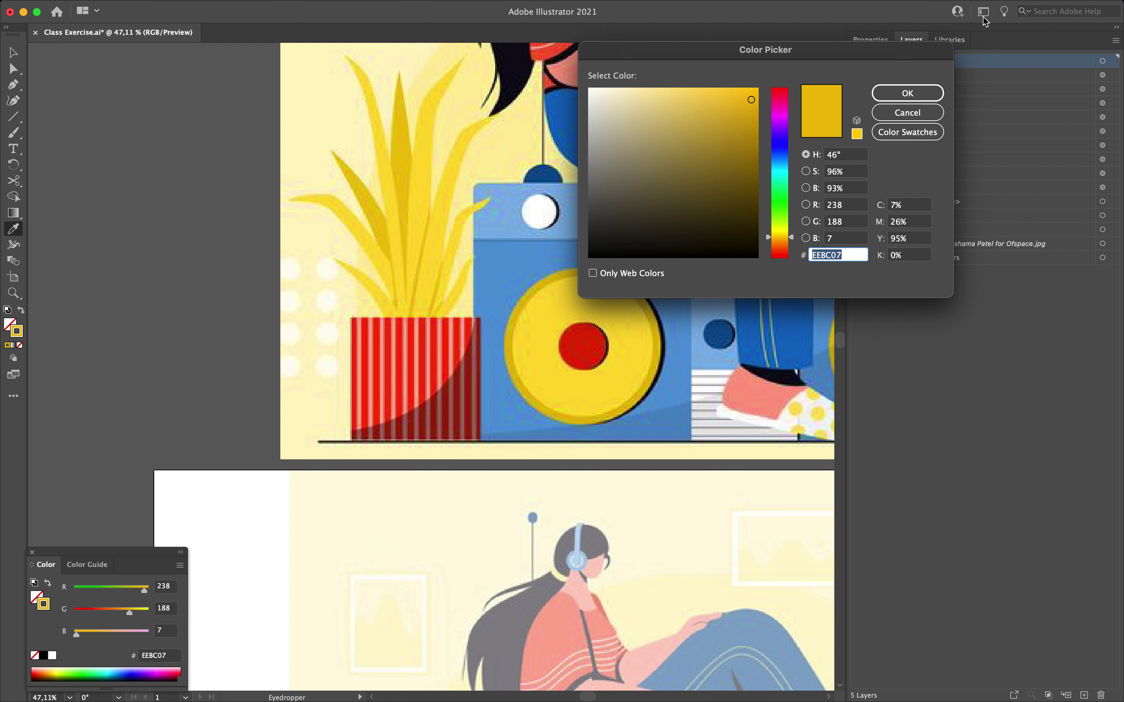
left_click(910, 96)
scroll(493, 400, "down", 8)
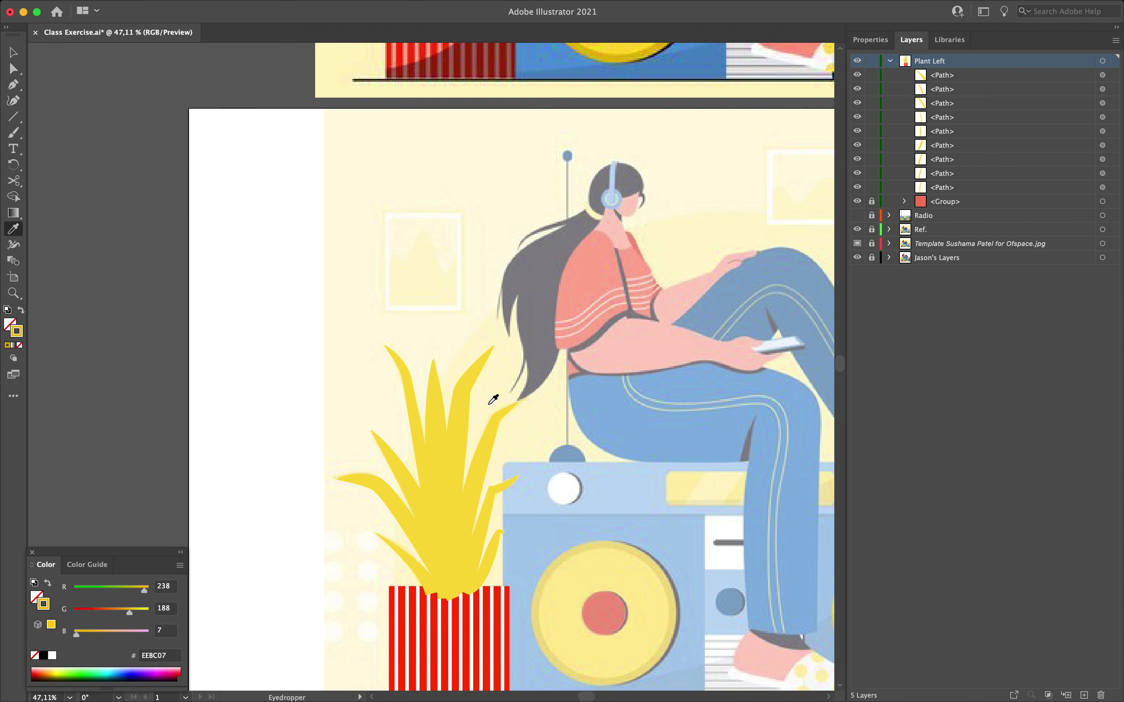
Step: Try to recolour the upright central, pointed left-hand and short lower-left leaves with the Eyedropper from the reference plant
key("b")
key("v")
left_click(435, 430)
left_click(389, 471, "shift")
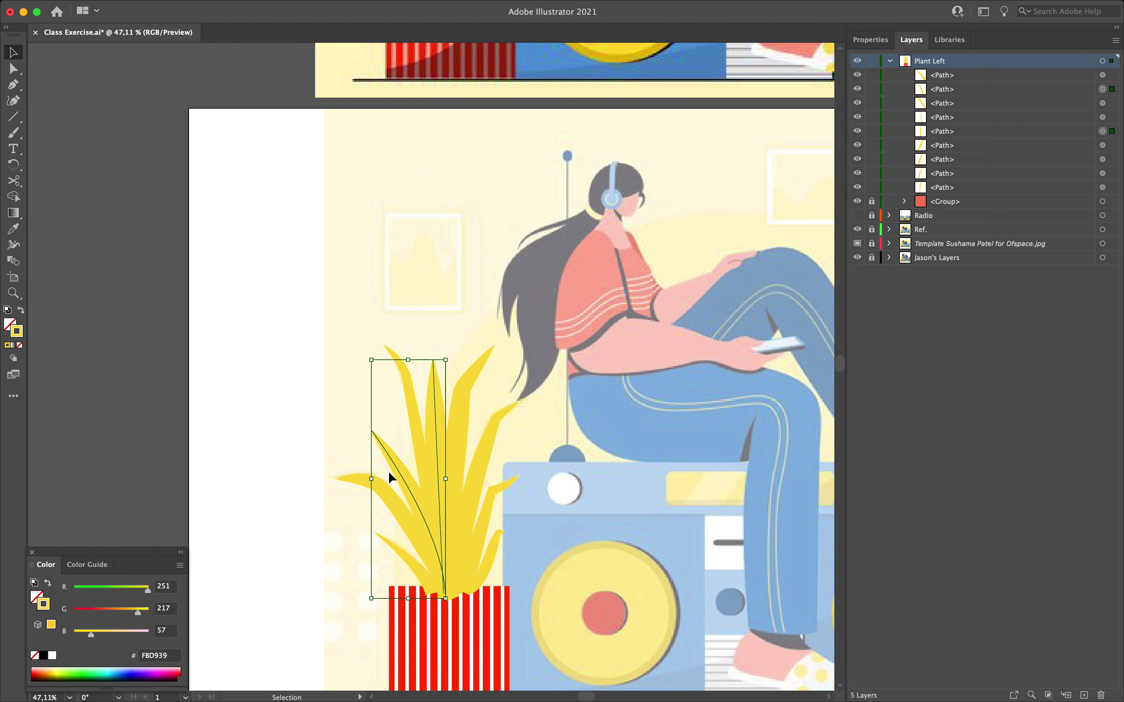
left_click(394, 542, "shift")
scroll(393, 542, "up", 8)
key("i")
left_click(440, 144)
scroll(477, 353, "down", 8)
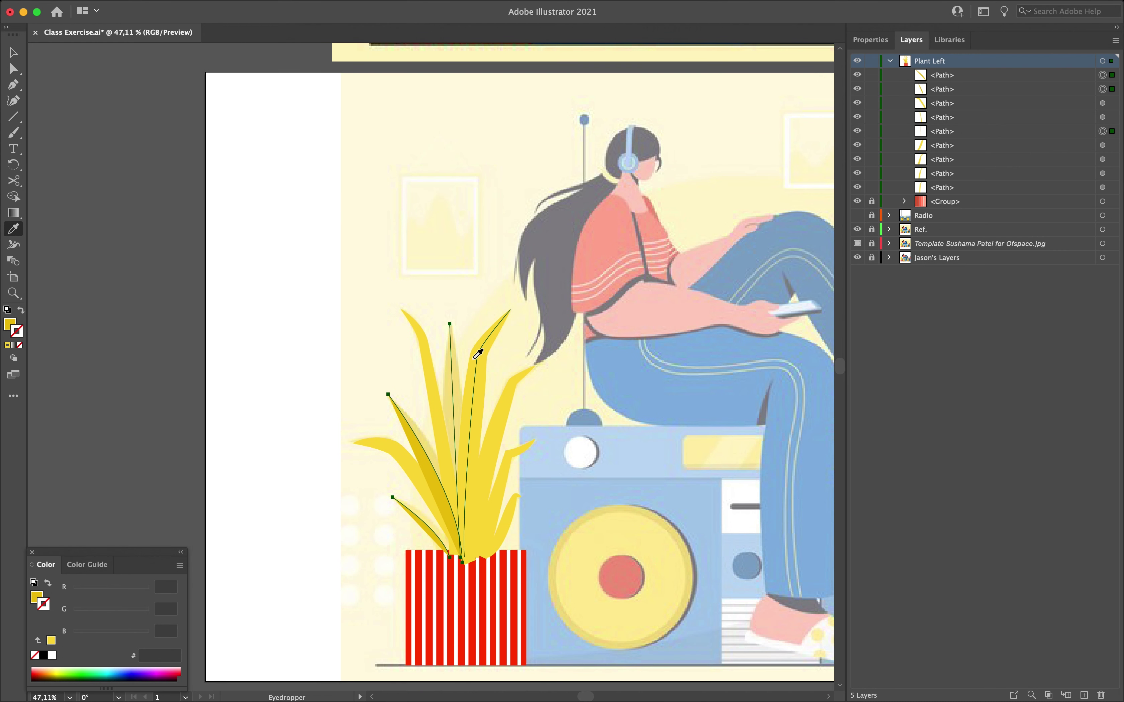
left_click(462, 382)
key("v")
left_click(301, 240)
Step: Sample the darker leaf yellow from the reference plant and copy its hex code, EDC602
scroll(434, 240, "up", 5)
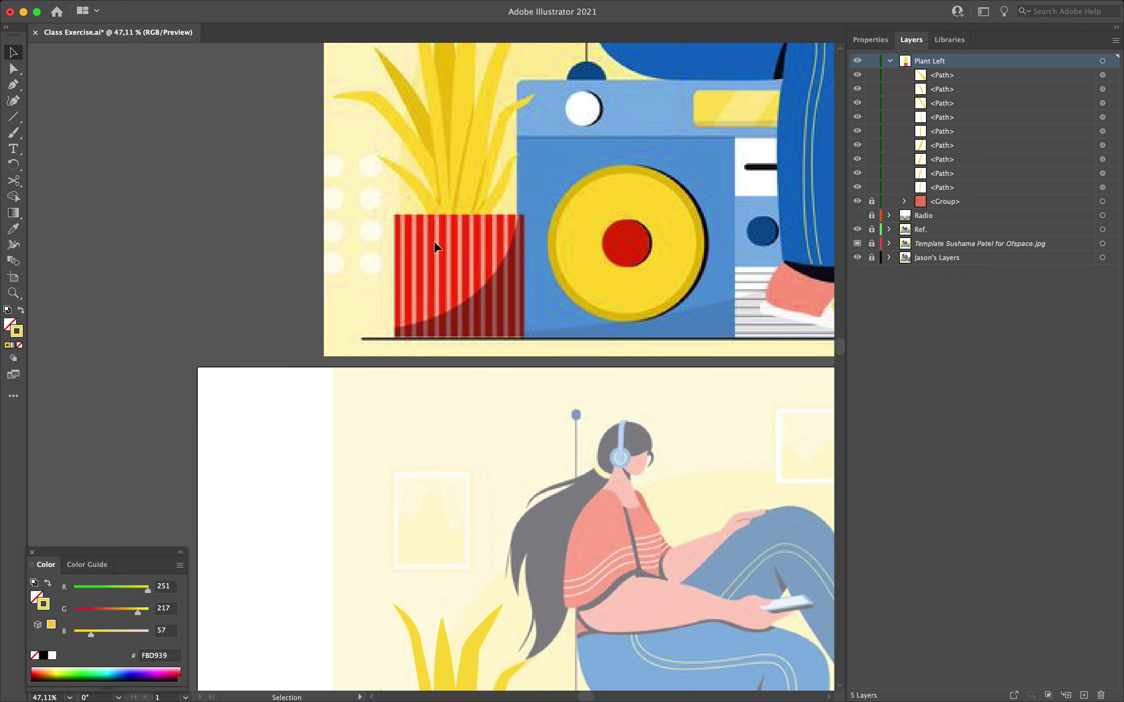
scroll(434, 241, "up", 3)
key("i")
left_click(433, 175)
key("v")
double_click(15, 326)
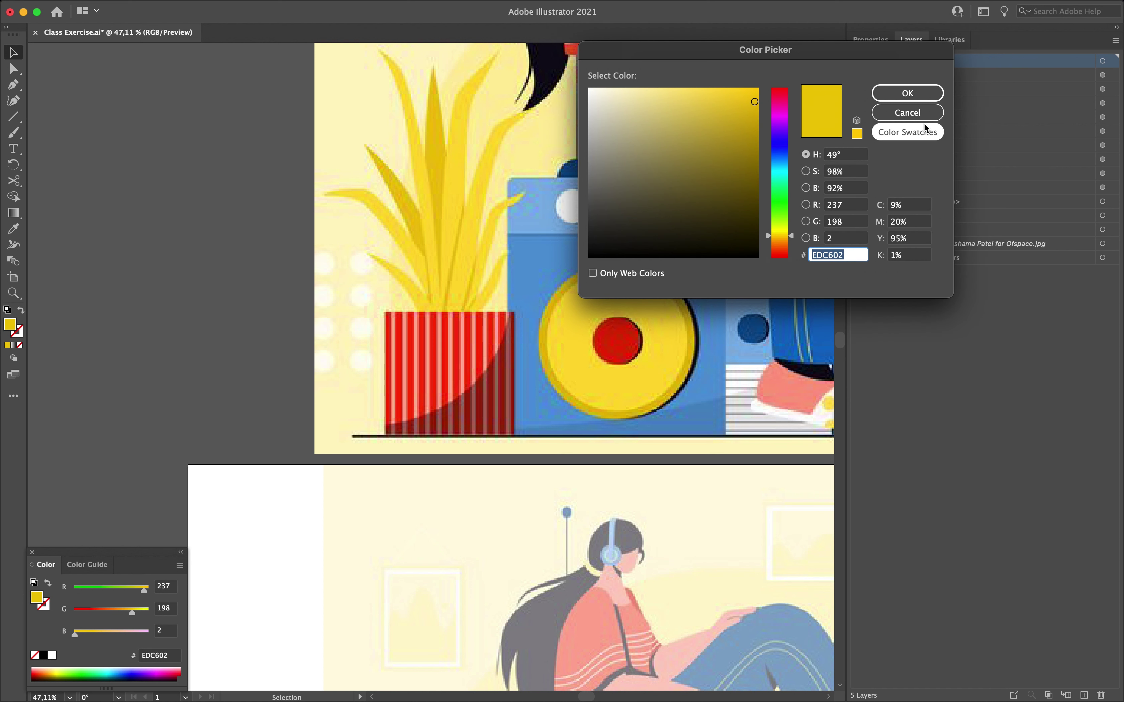
left_click(908, 93)
Step: Set the stroke colour of the upright central, pointed left-hand and short lower-left leaves to EDC602
scroll(596, 487, "down", 10)
scroll(599, 492, "down", 1)
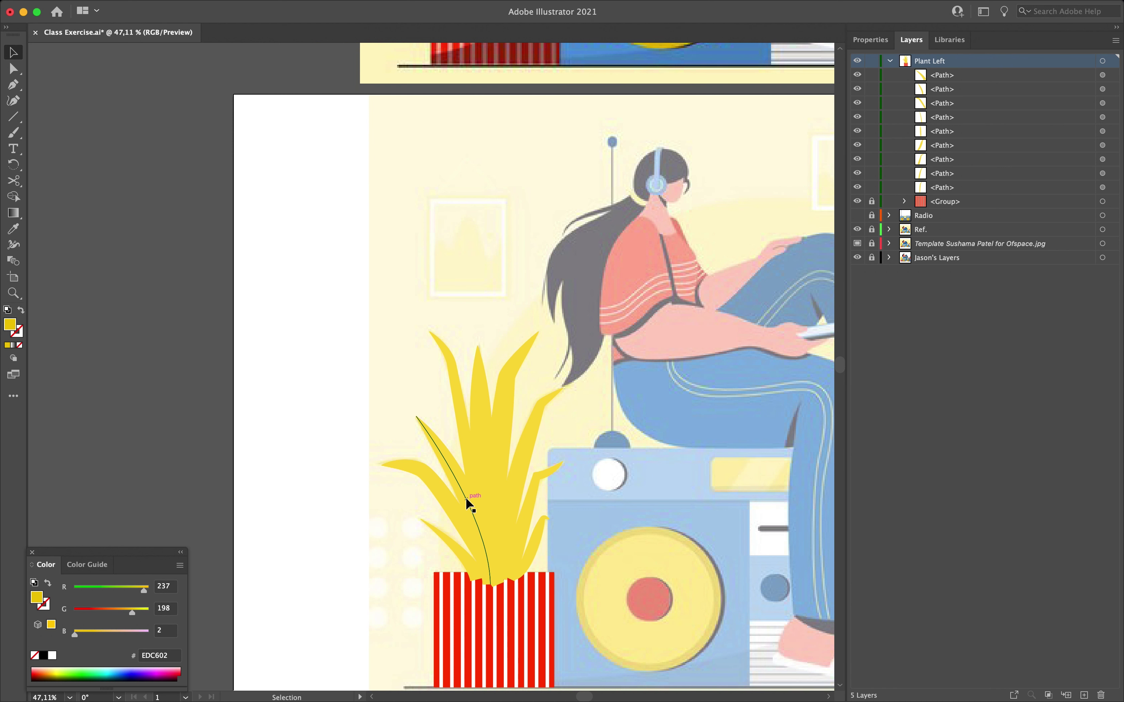
left_click(477, 409, "shift")
left_click(431, 439, "shift")
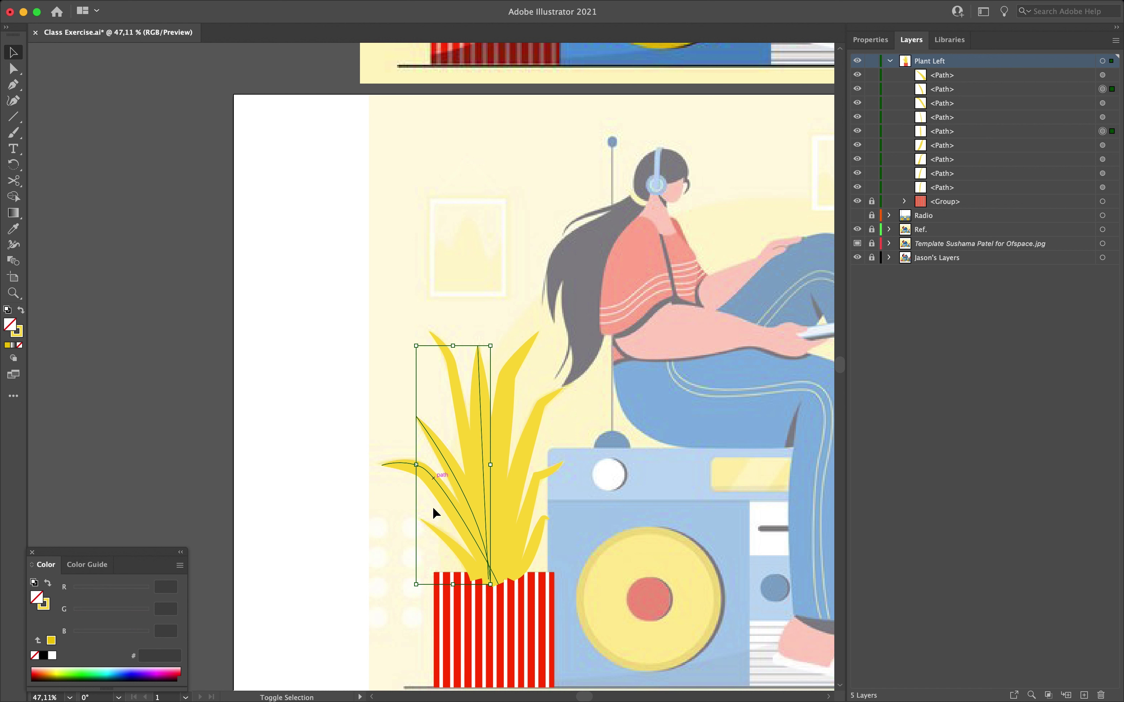
double_click(19, 334)
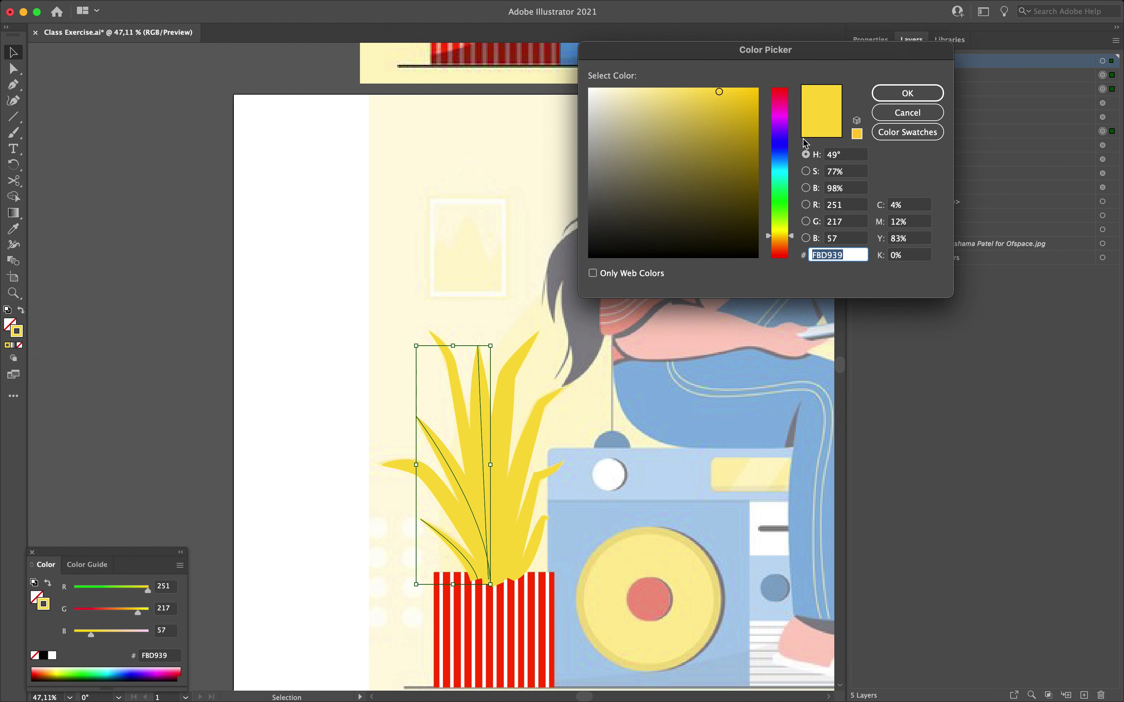
type("EDC602")
left_click(907, 93)
left_click(505, 213)
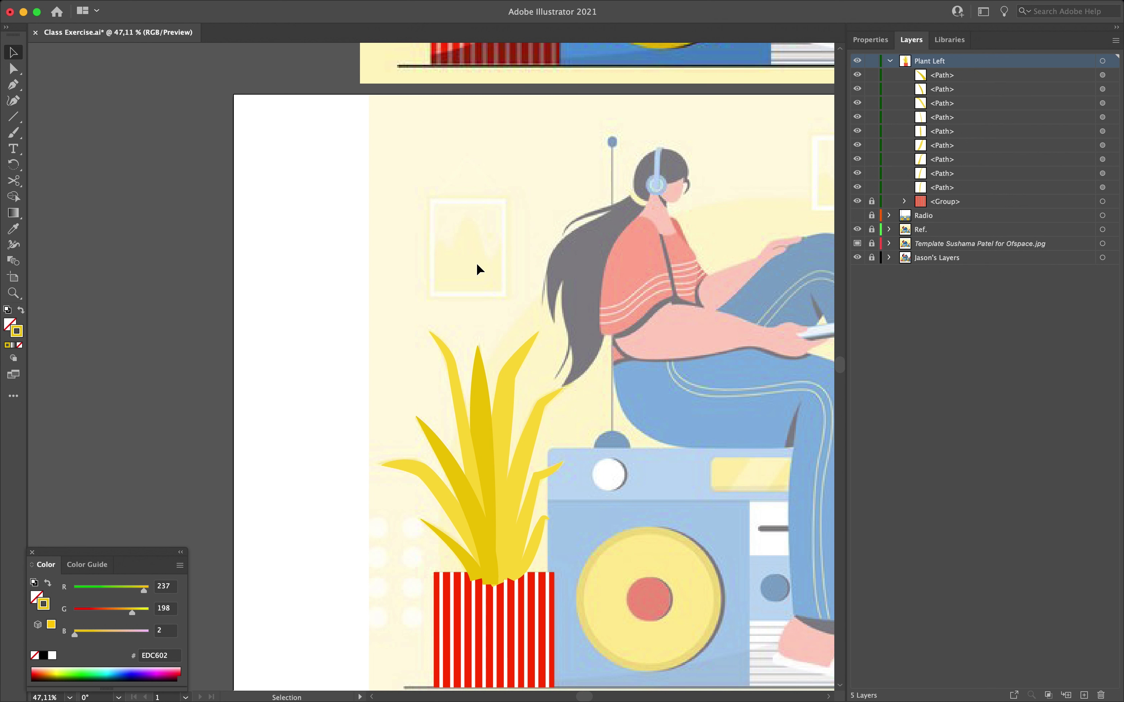
Step: Move the three darker leaf paths to the bottom of the Plant Left layer, below the pot group
left_click(480, 390)
left_click(438, 444, "shift")
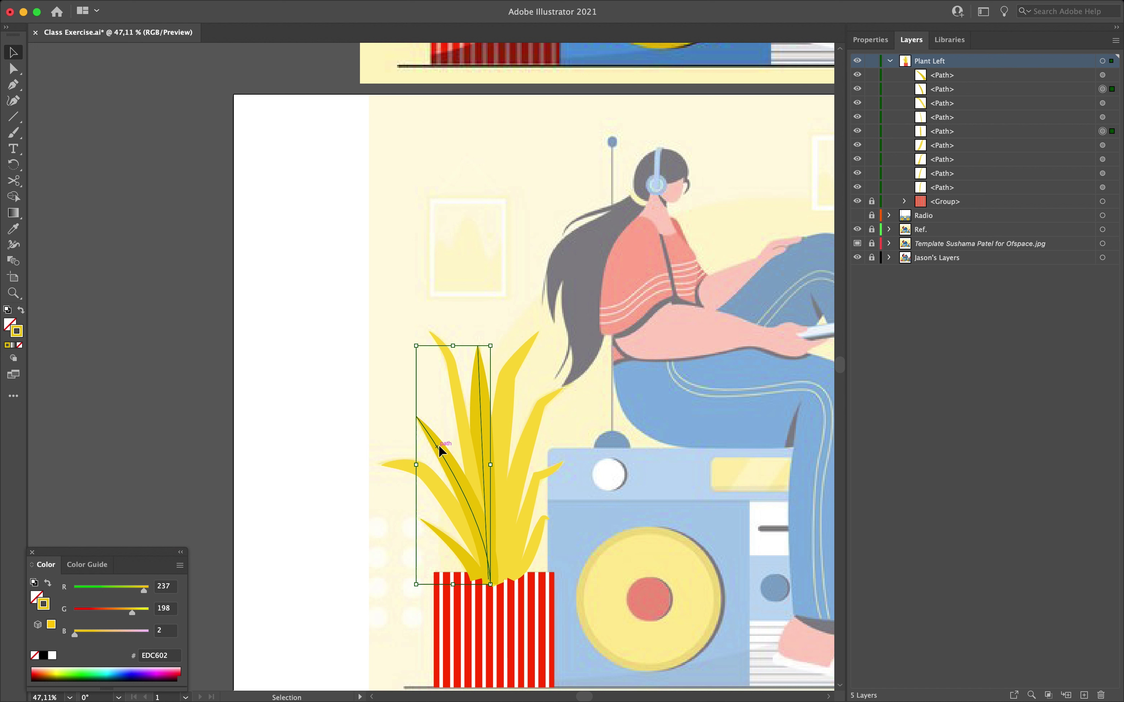
left_click(989, 75)
left_click(990, 93, "shift")
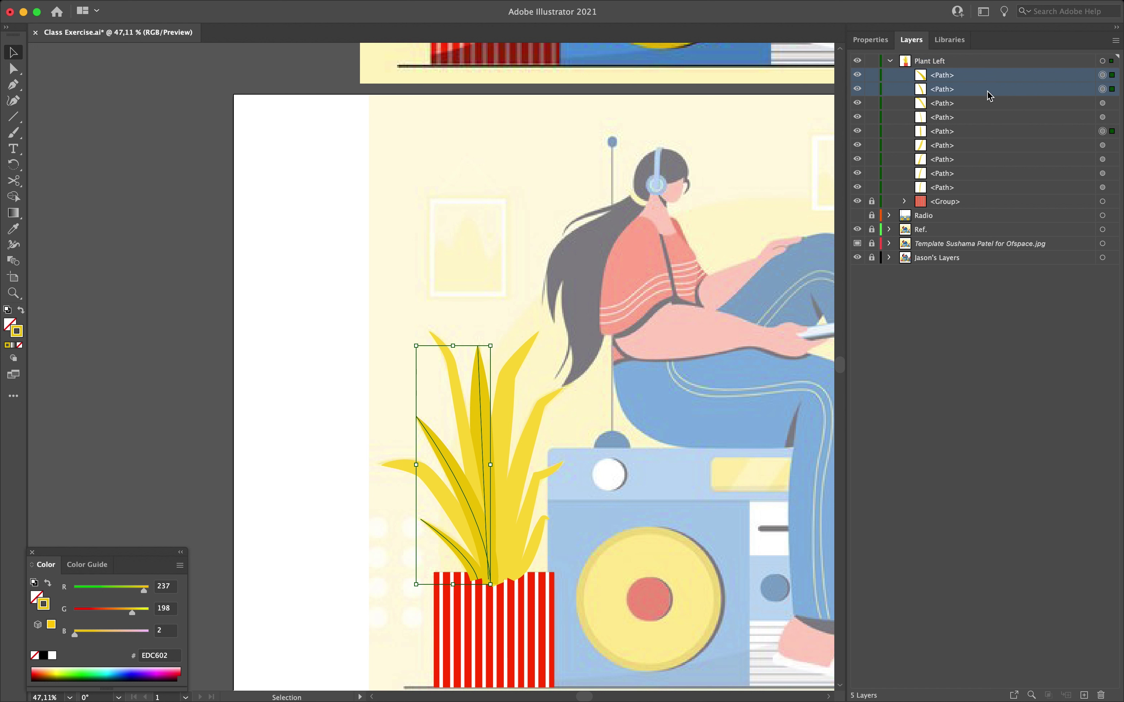
left_click(998, 131, "super")
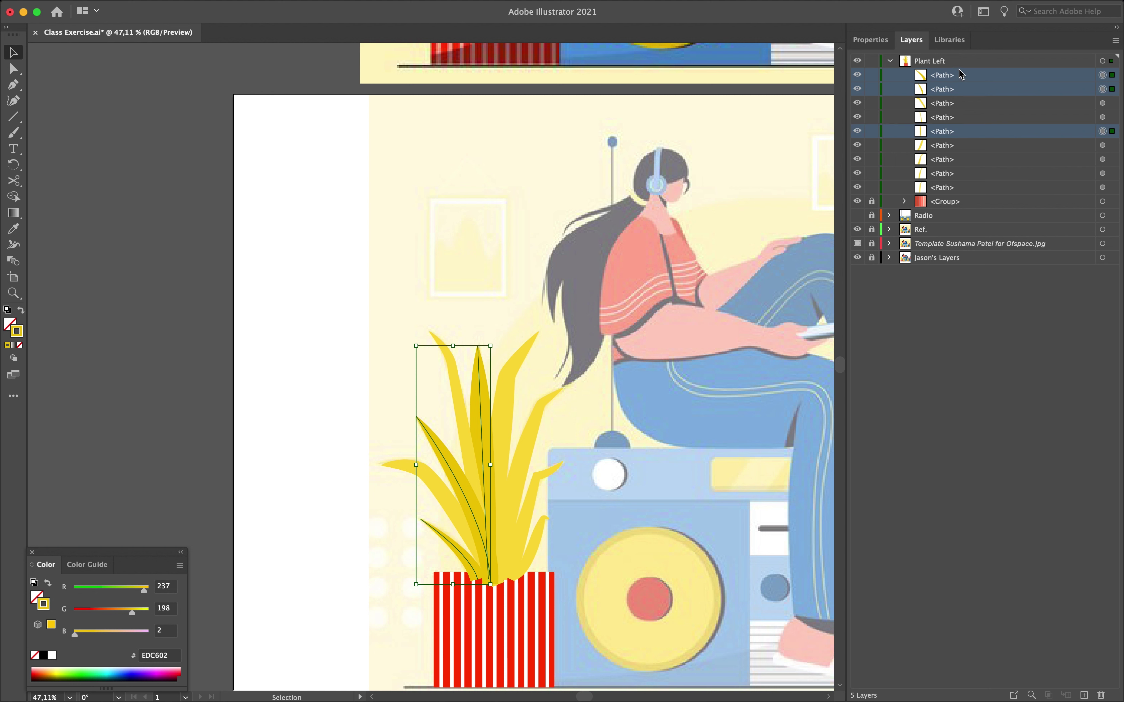
left_click_drag(987, 137, 970, 212)
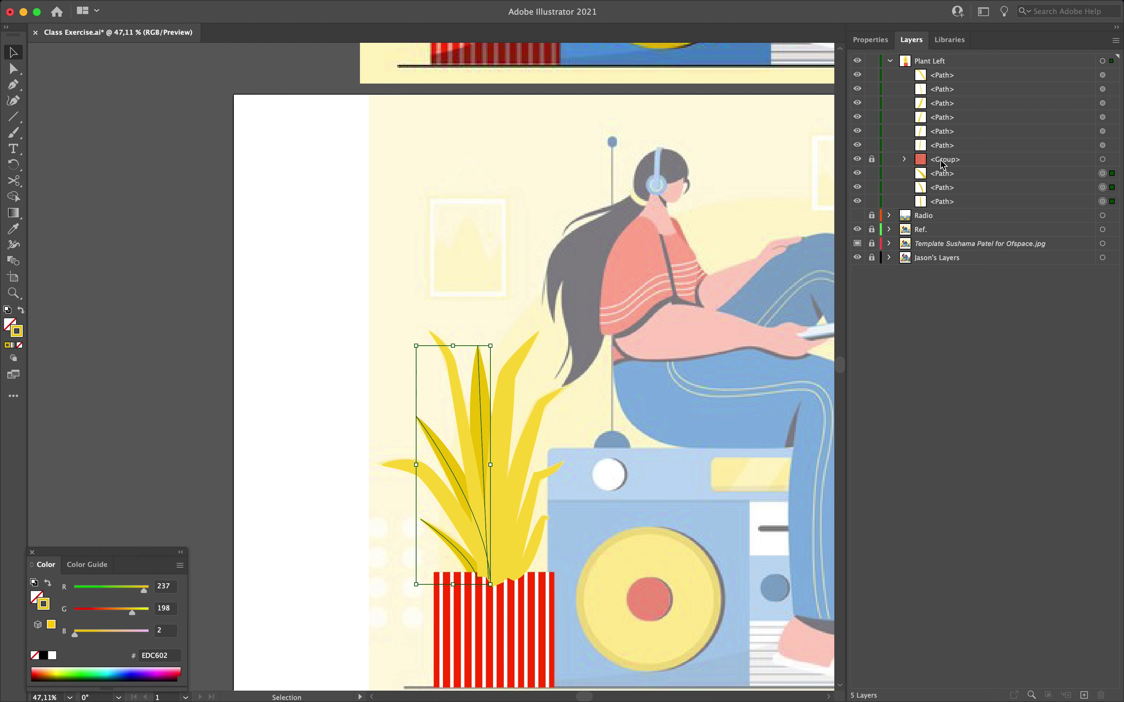
Step: Move the six lighter leaf paths below the pot group, keeping them above the darker leaves, and deselect everything
left_click(965, 77)
left_click(949, 144, "shift")
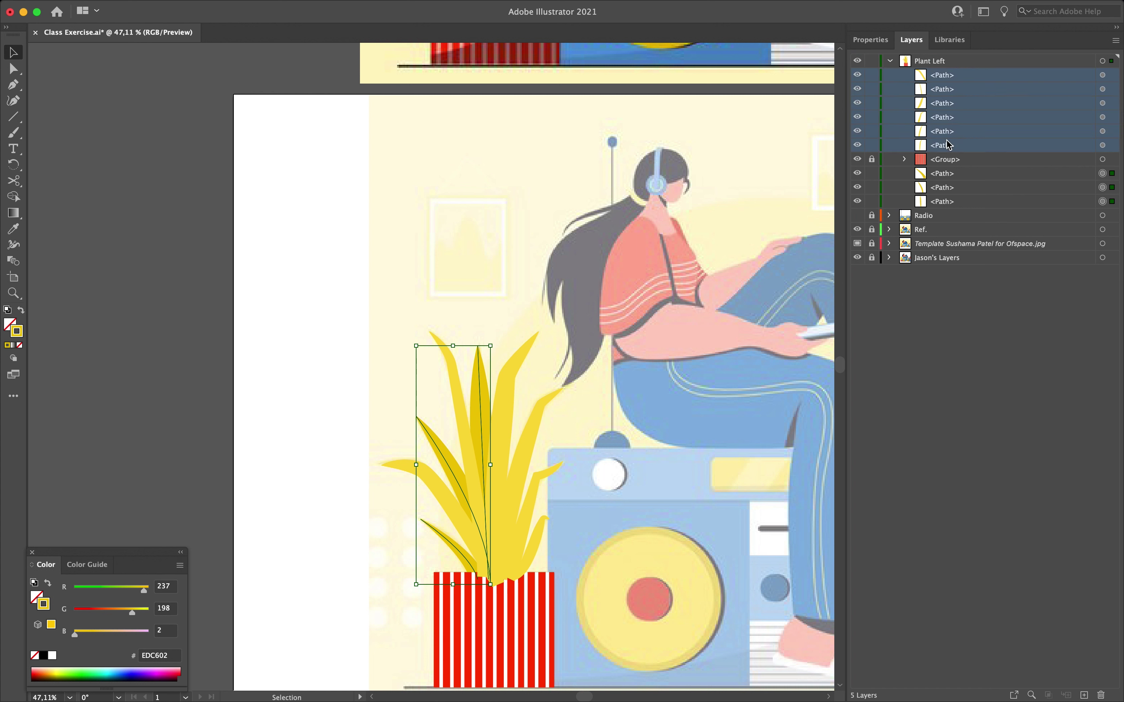
left_click_drag(949, 148, 949, 167)
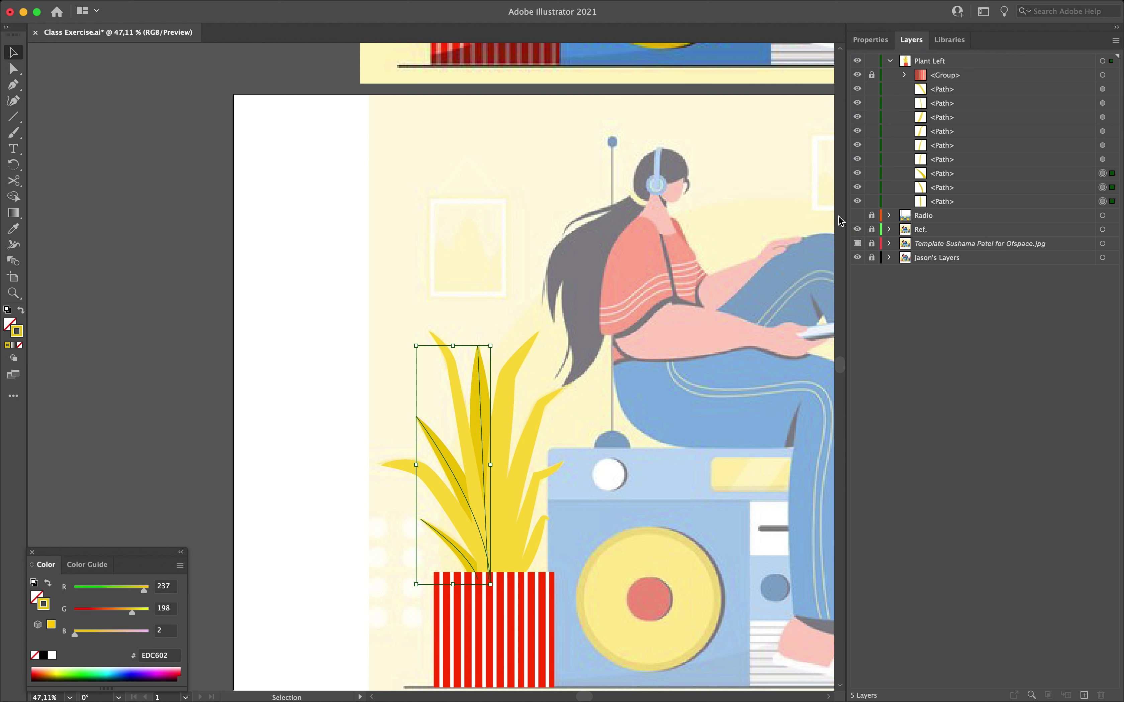
left_click(354, 334)
Step: Collapse and lock the finished Plant Left layer
scroll(364, 480, "right", 3)
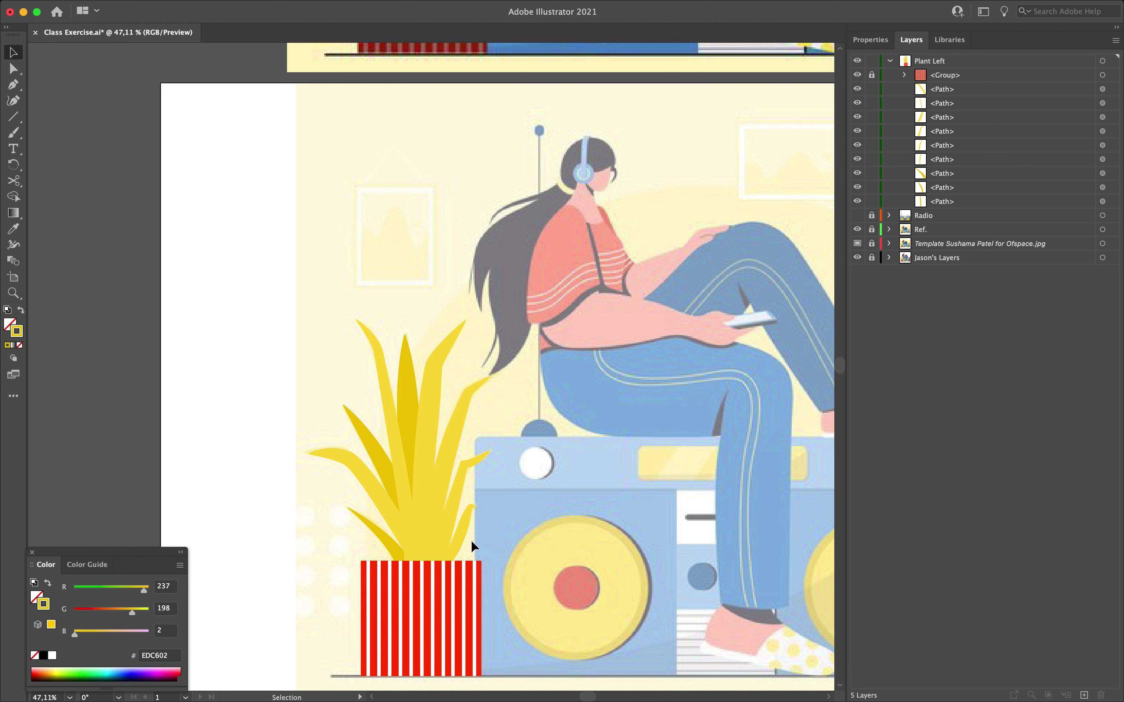
scroll(471, 543, "down", 2)
scroll(472, 543, "right", 2)
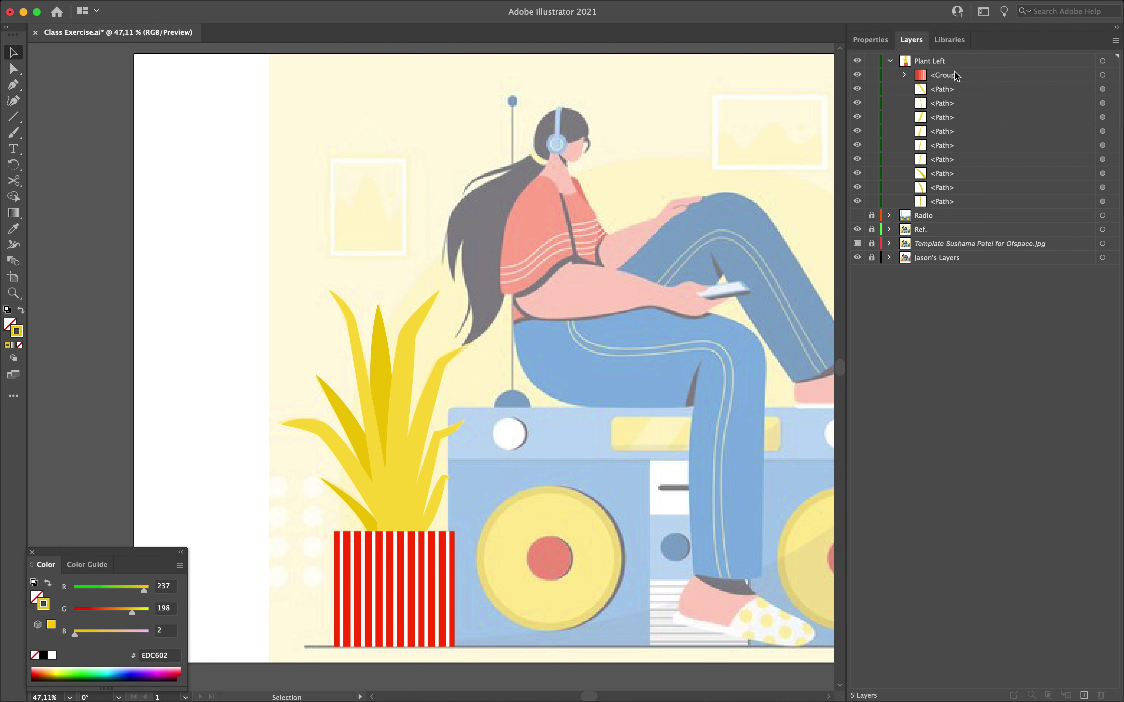
left_click(890, 61)
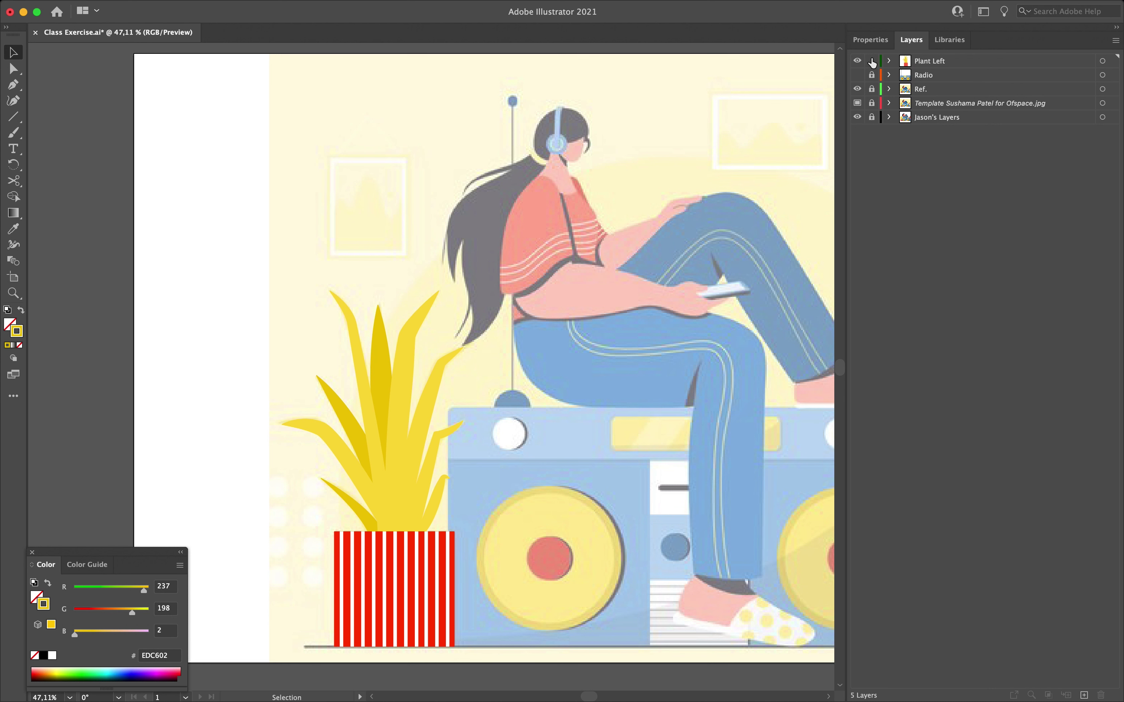
Step: Add a new layer above Plant Left and name it Planr Right
scroll(608, 216, "right", 10)
scroll(608, 216, "down", 3)
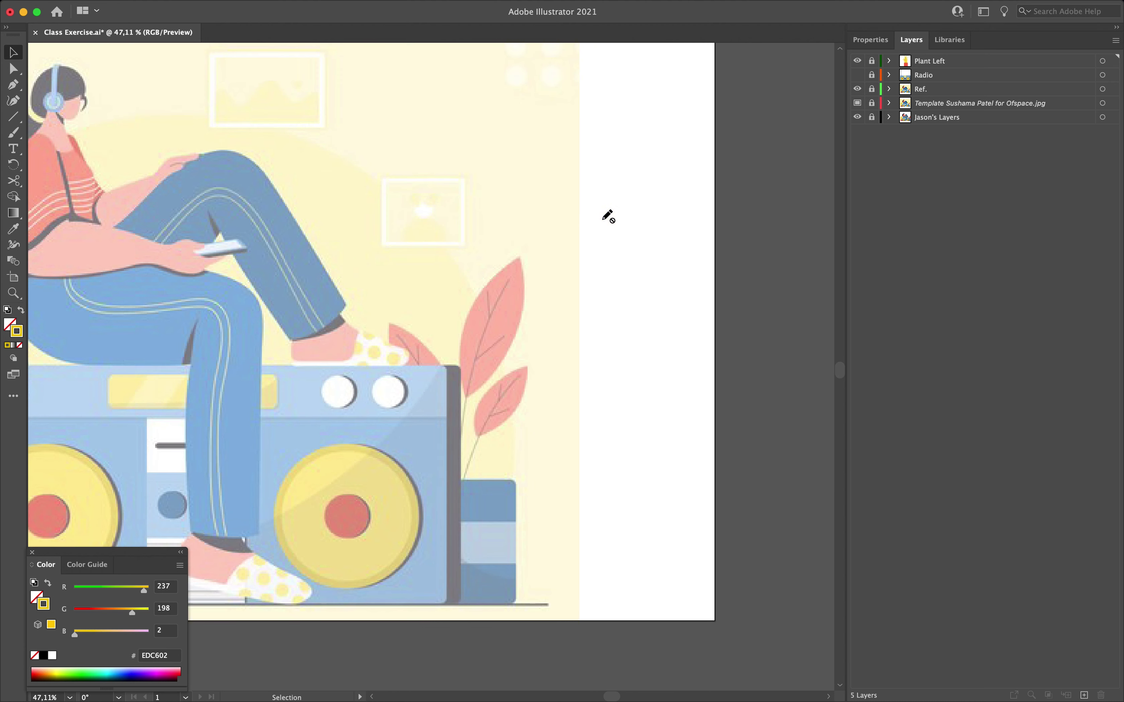
scroll(448, 456, "up", 2)
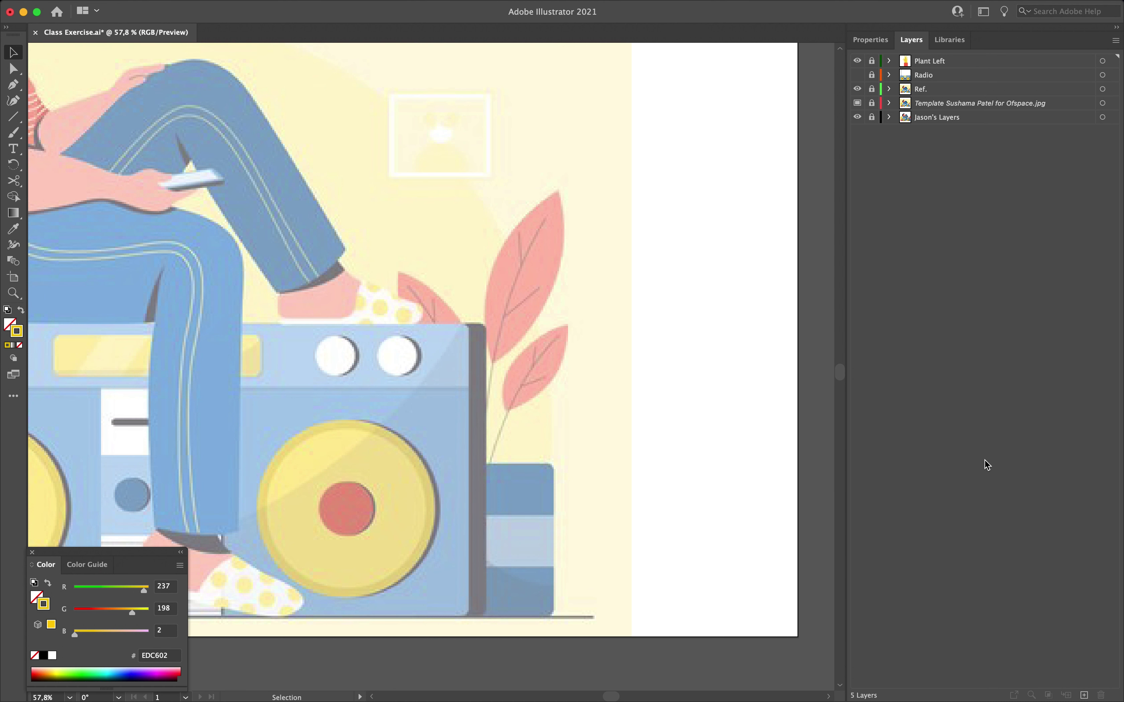
left_click(1084, 695)
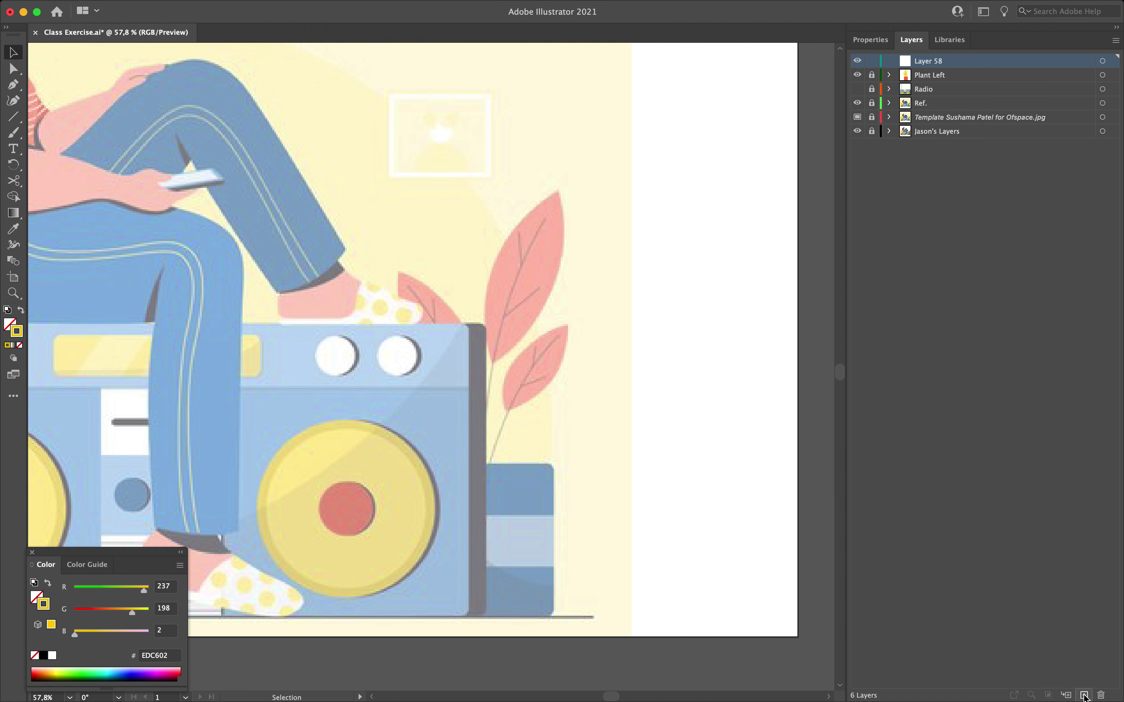
double_click(936, 63)
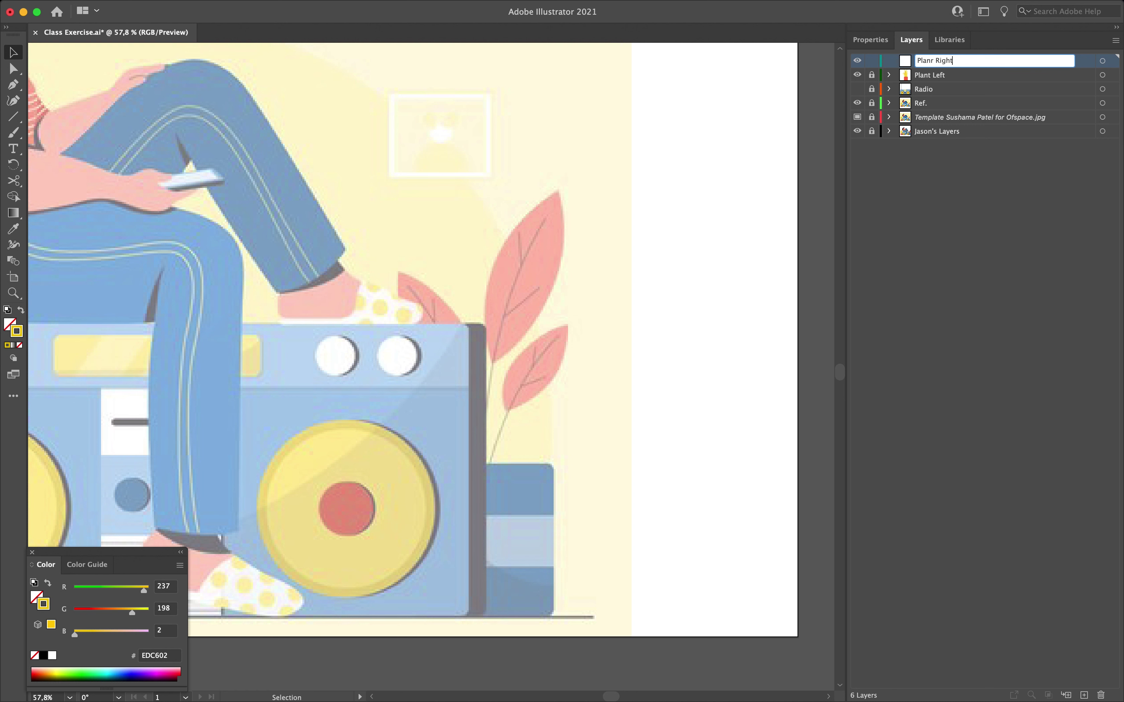
key("Return")
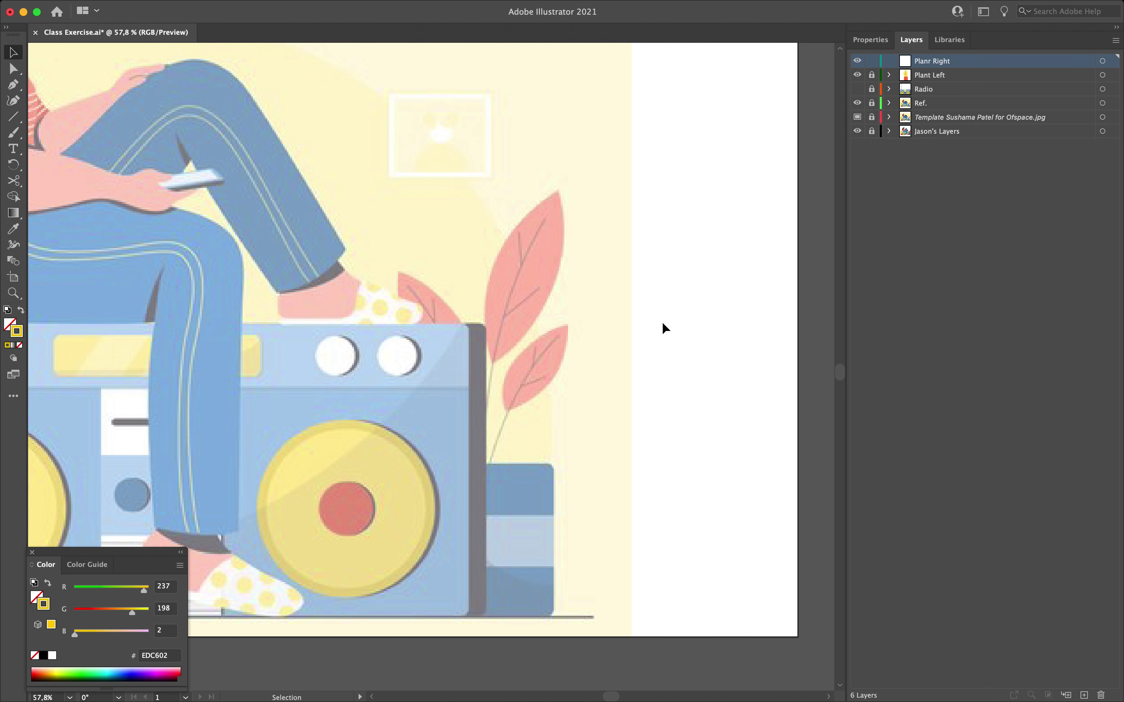
Step: Choose the Rectangle tool and sample the right-hand pot's dark blue from the reference as the fill colour
scroll(493, 513, "down", 3)
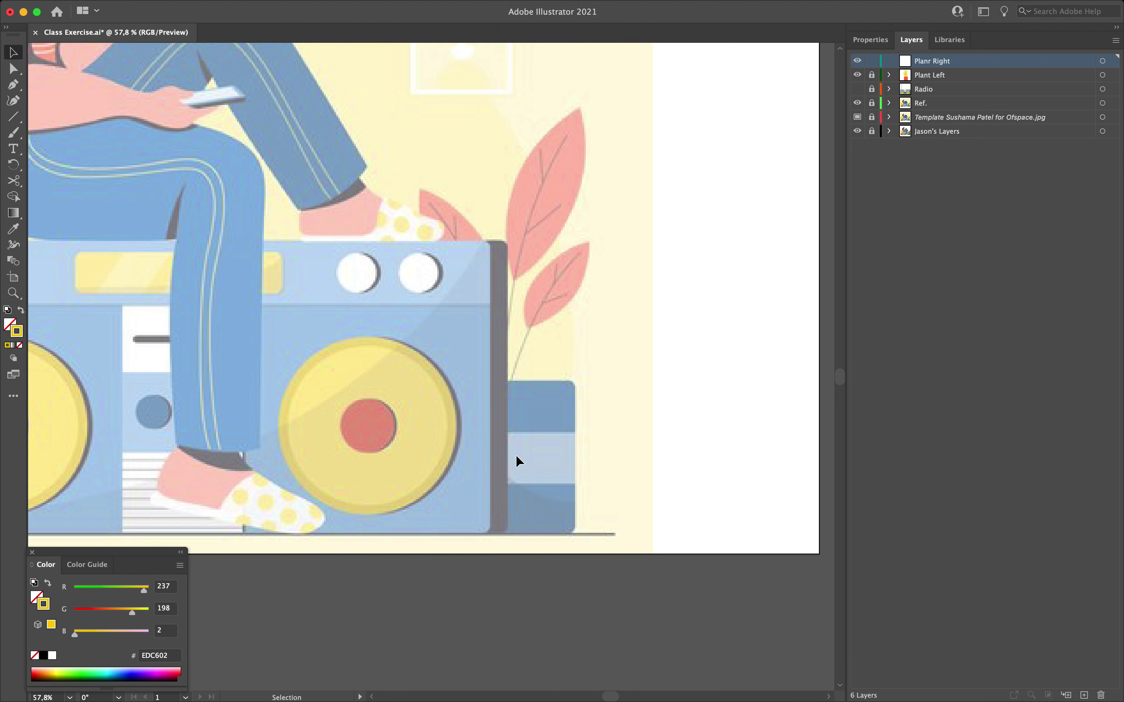
left_click_drag(6, 118, 80, 119)
scroll(298, 271, "up", 10)
key("i")
scroll(514, 335, "down", 2)
left_click(614, 410)
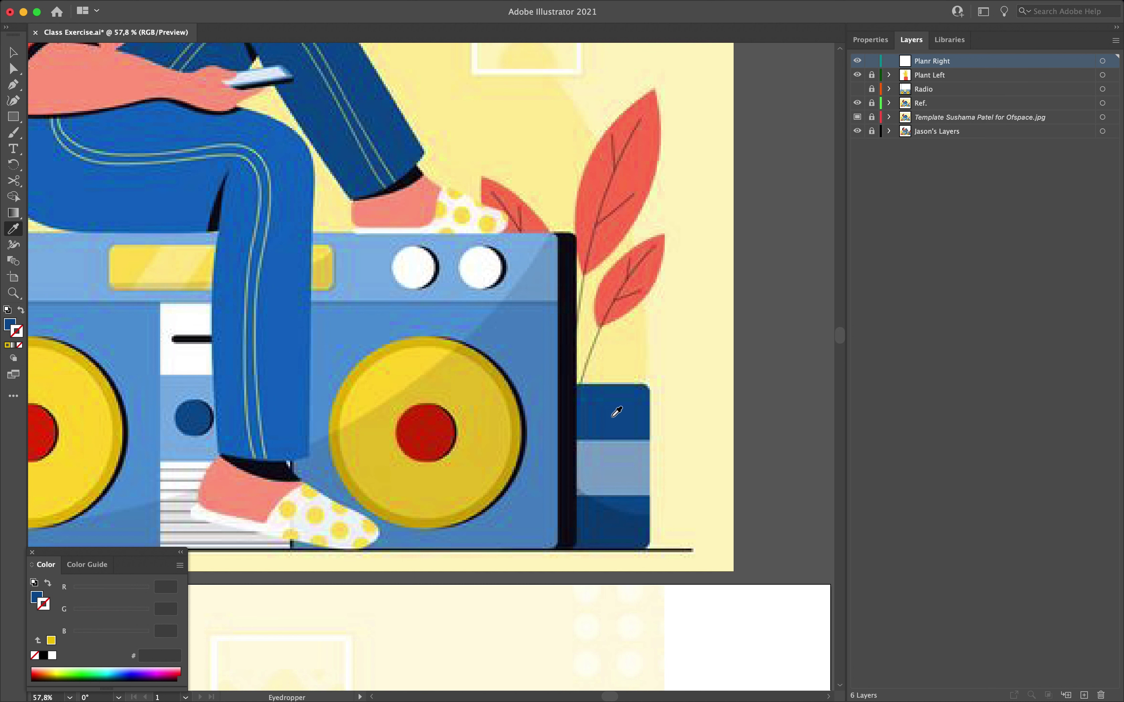
Step: Draw a dark blue rounded rectangle about 212 × 222 px over the right-hand pot and fit its edges to the reference
left_click(8, 122)
scroll(218, 341, "down", 10)
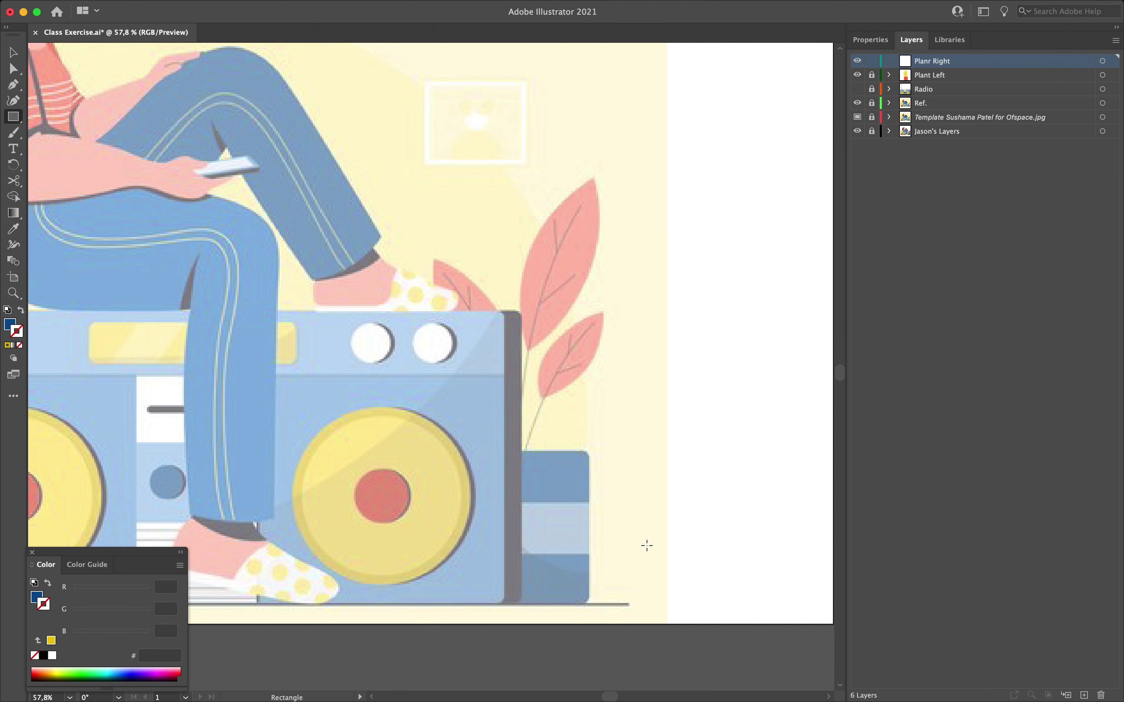
left_click_drag(589, 449, 439, 604)
mouse_move(580, 457)
left_mouse_down()
mouse_move(563, 470)
mouse_move(597, 451)
left_mouse_up()
key("v")
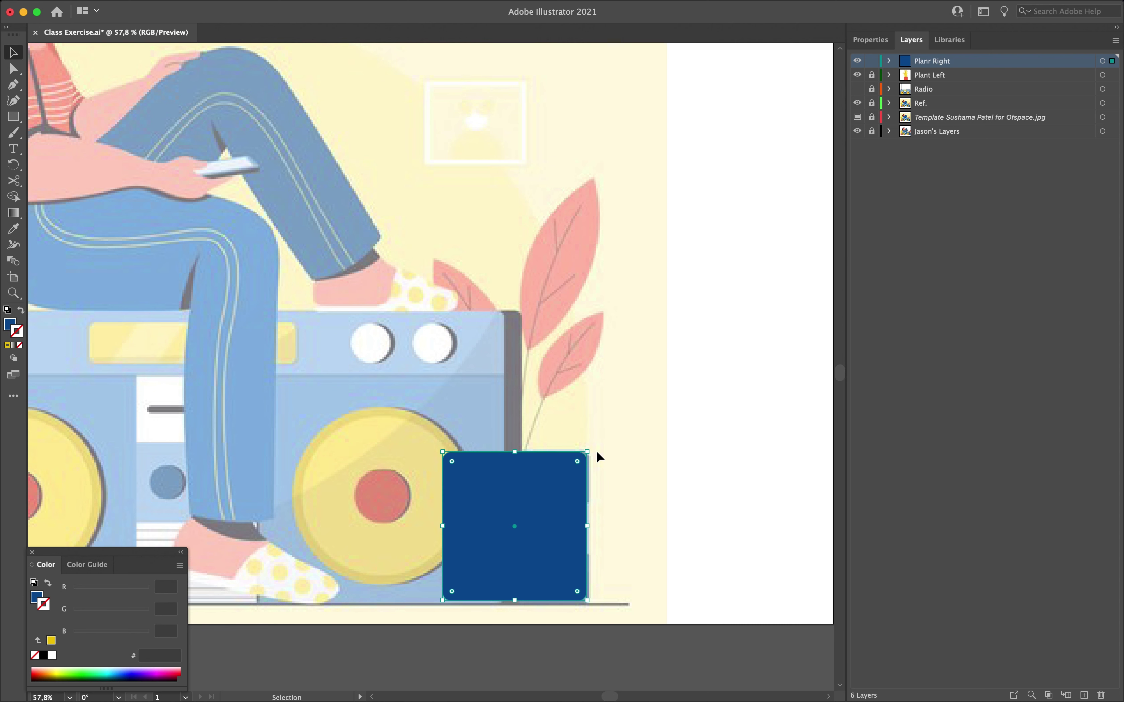
scroll(599, 458, "up", 3)
left_click_drag(590, 595, 588, 599)
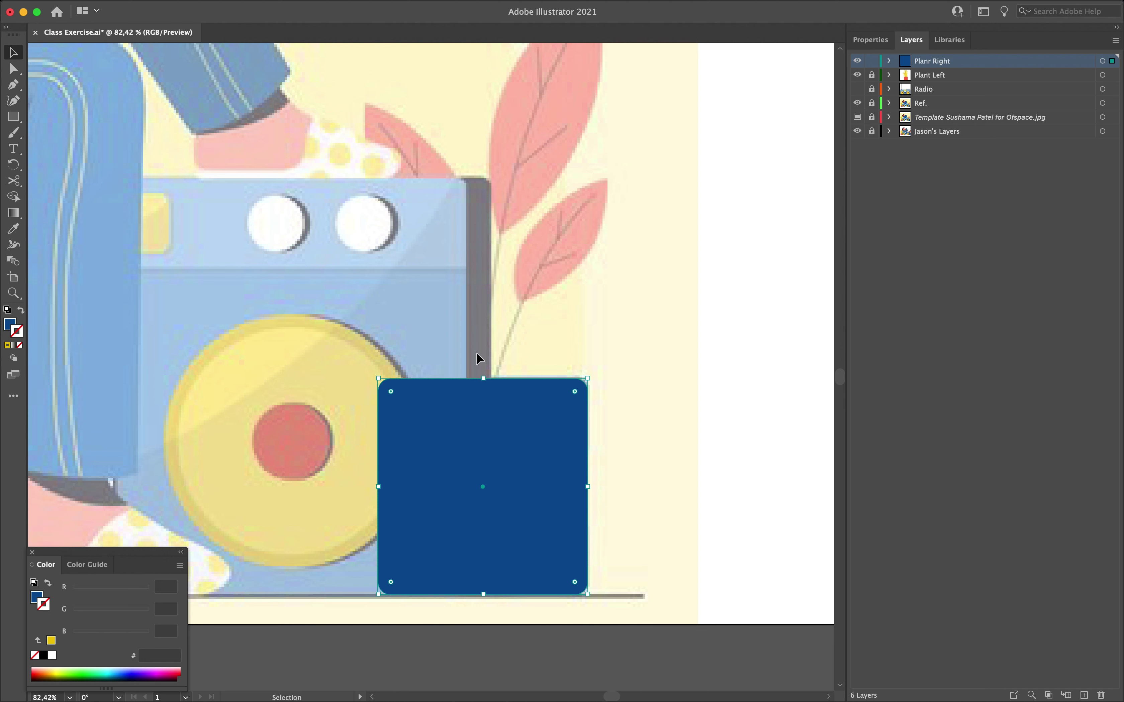
left_click_drag(485, 378, 483, 375)
Step: Move the blue rectangle clear of the reference pot and draw a white 212 × 76 px band across its middle
left_click_drag(478, 427, 699, 421)
left_click(513, 479)
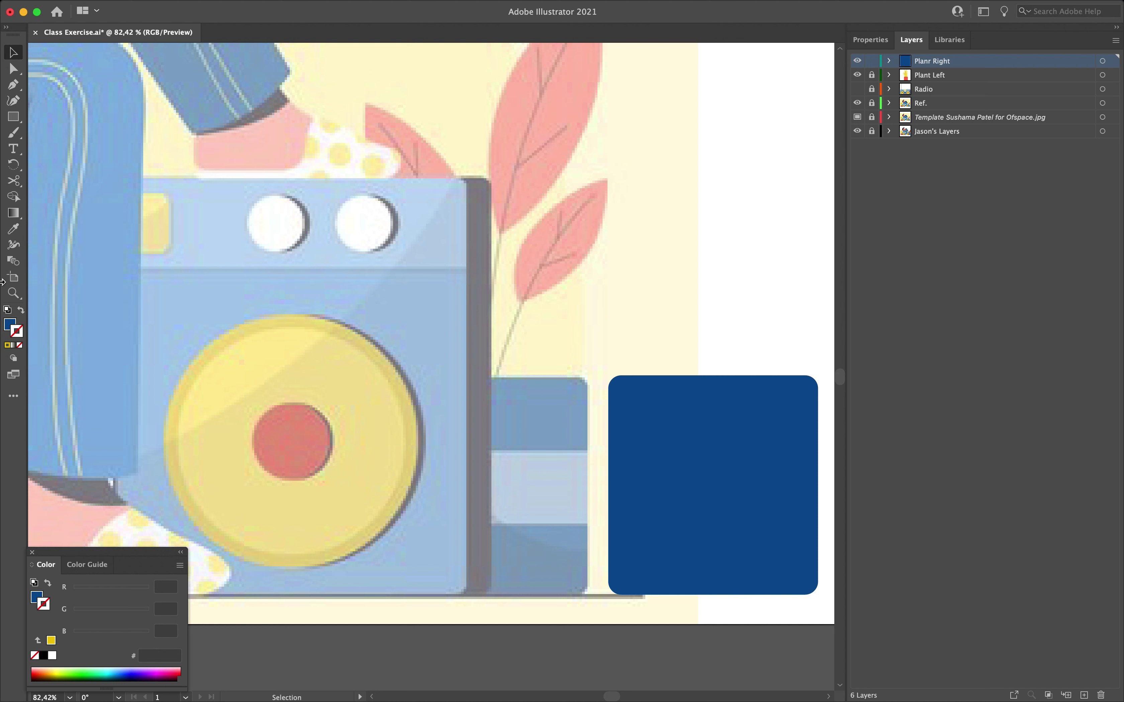
left_click(14, 118)
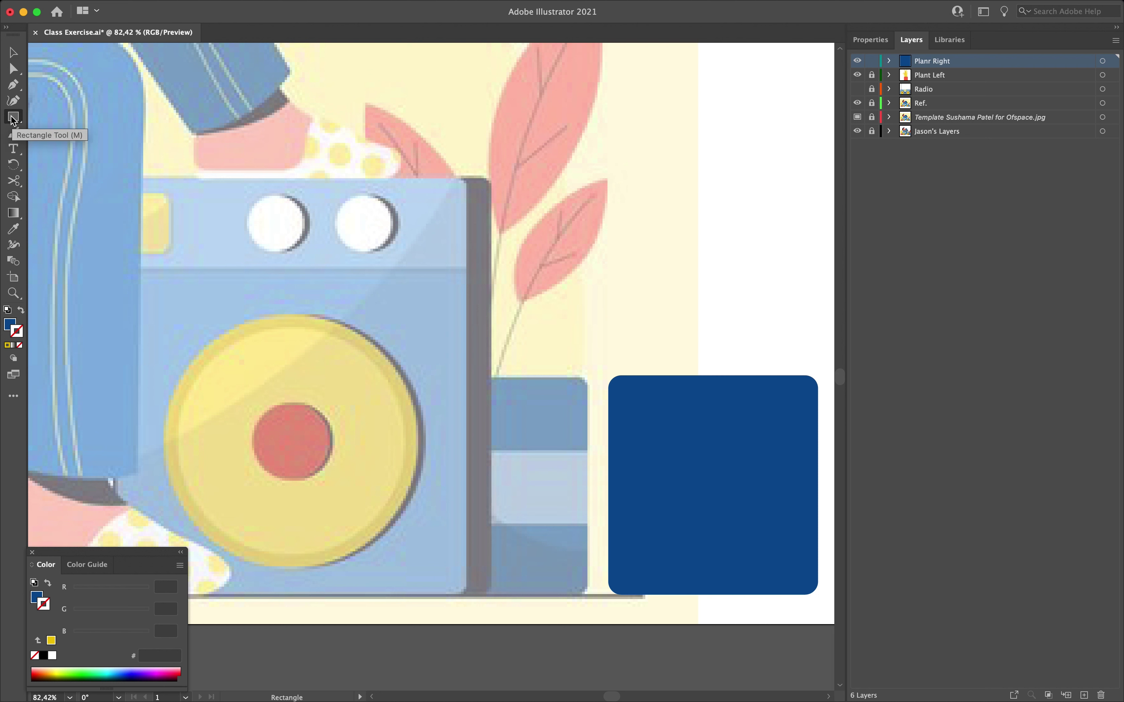
left_click(869, 42)
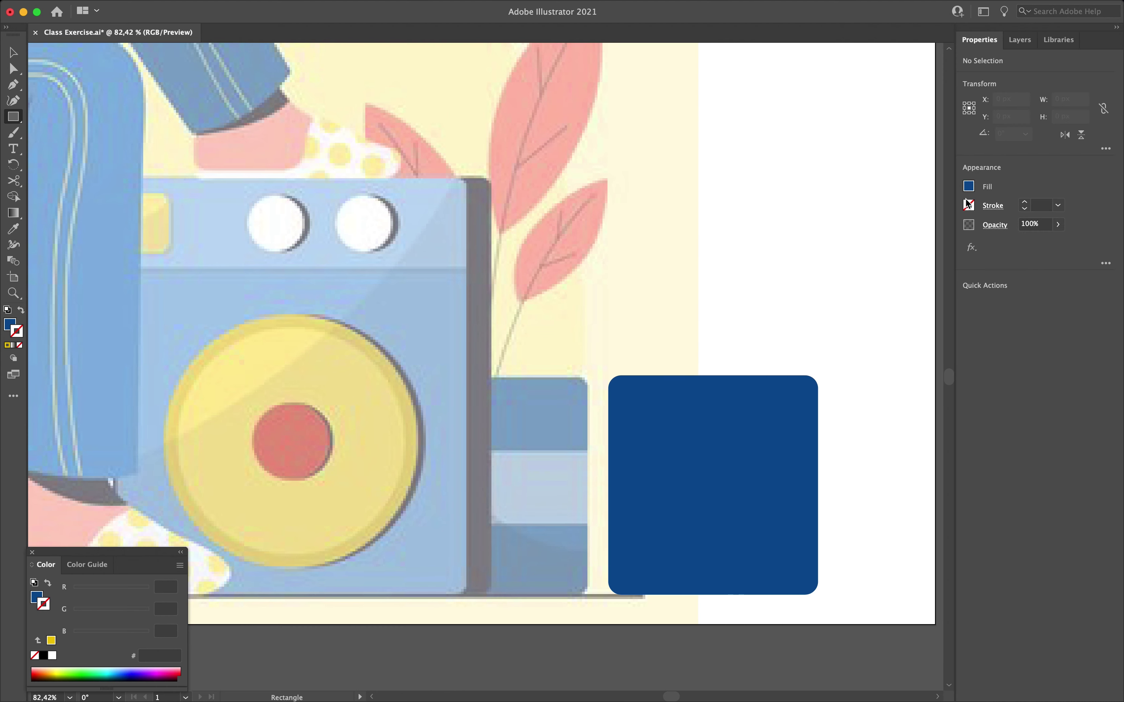
left_click(970, 188)
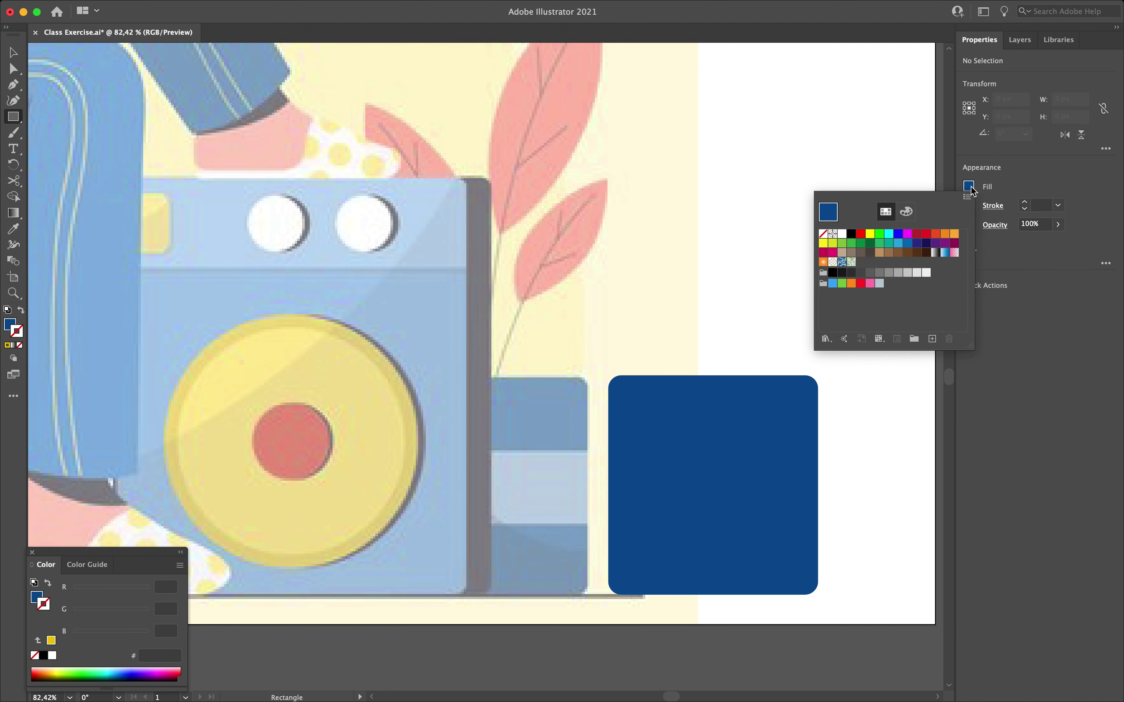
left_click(842, 235)
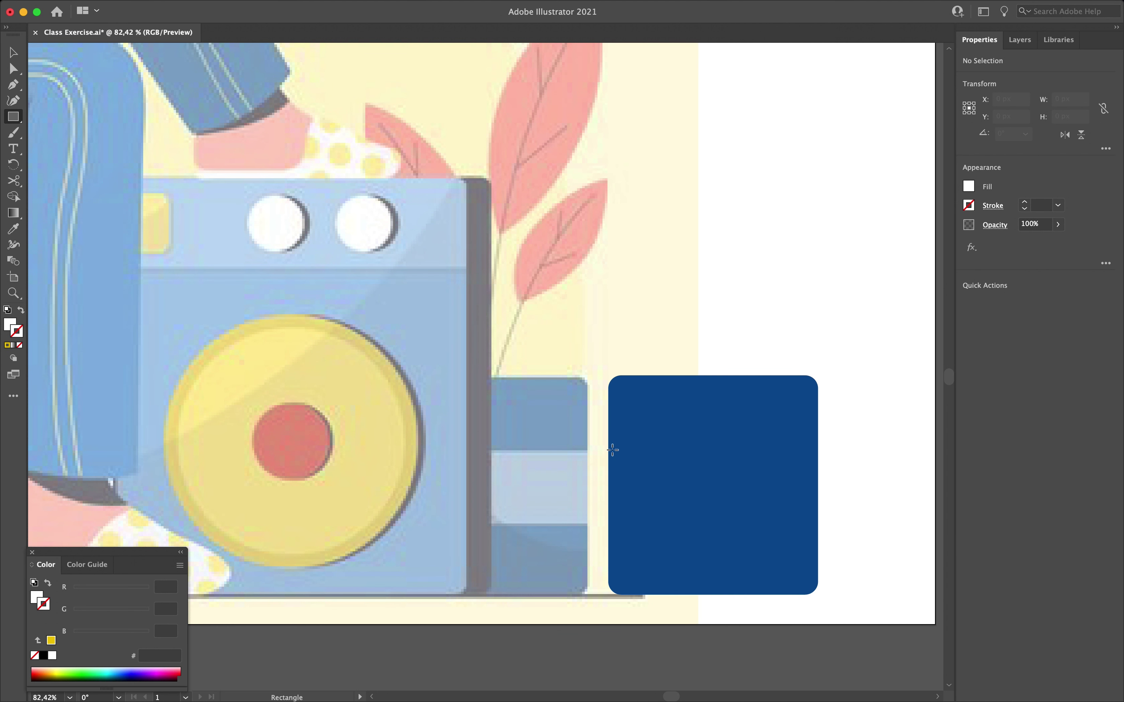
left_click_drag(609, 449, 819, 525)
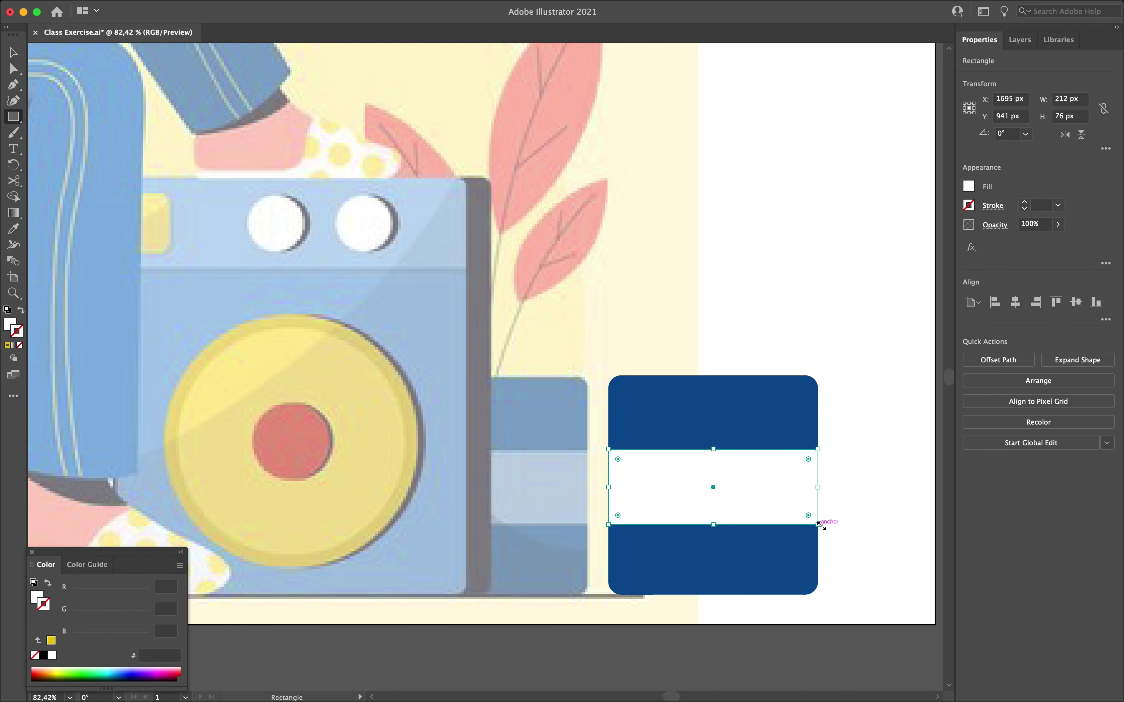
Step: Set the white band's opacity to 60%
left_click(1043, 224)
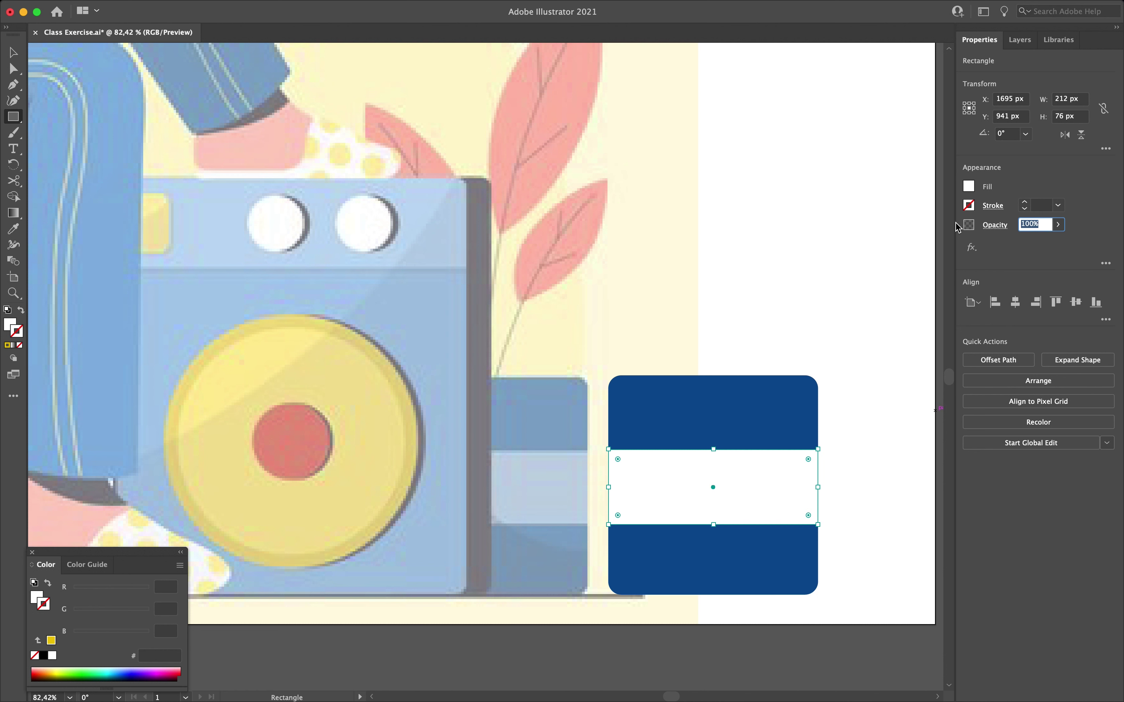
key("Return")
key("v")
left_click(1040, 224)
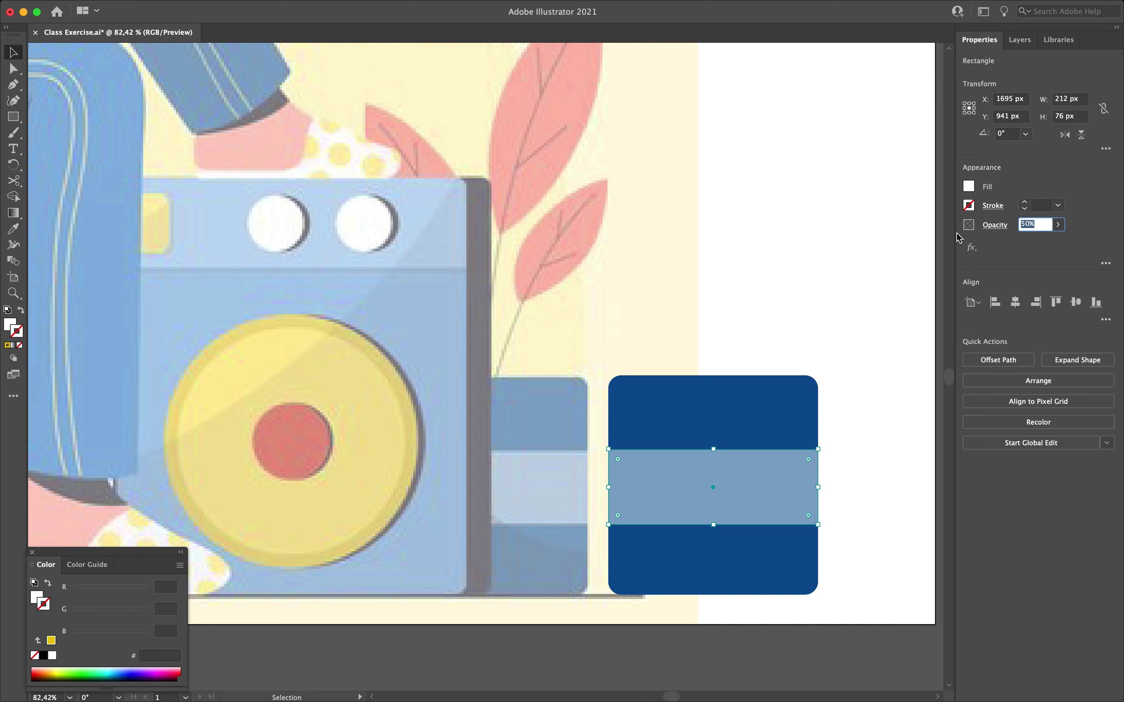
key("Return")
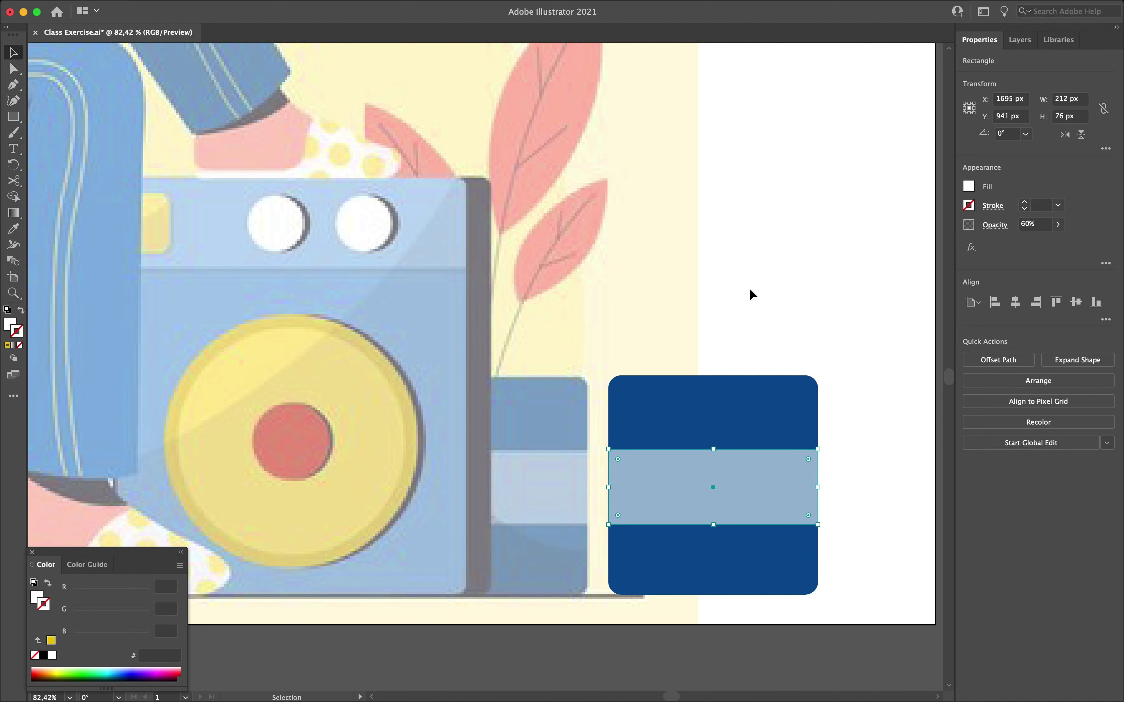
Step: Select the blue rectangle and the band together and group them
left_click(647, 358)
left_click_drag(646, 356, 785, 567)
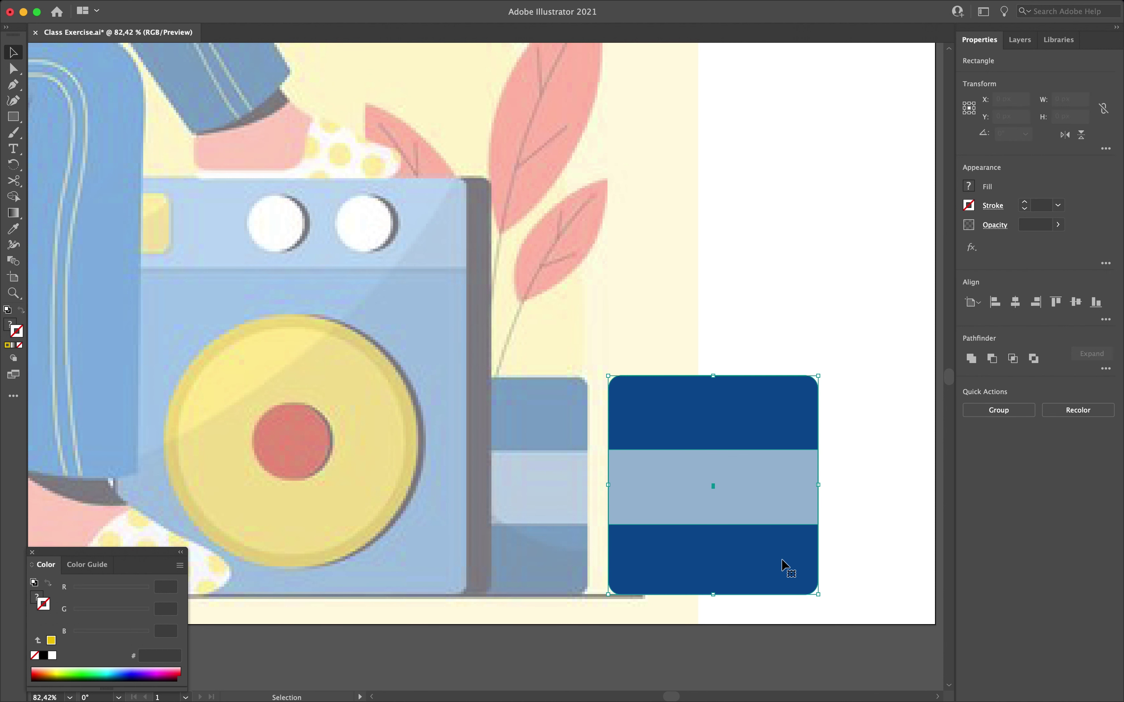
left_click(667, 349)
left_click(677, 487)
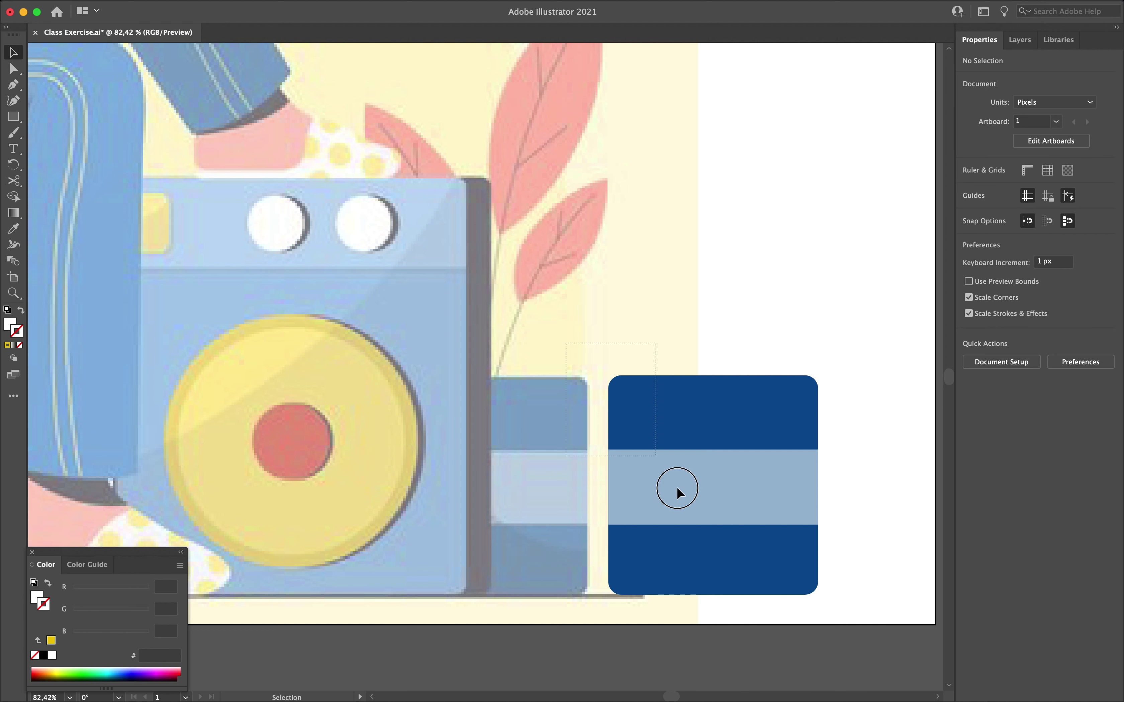
right_click(697, 459)
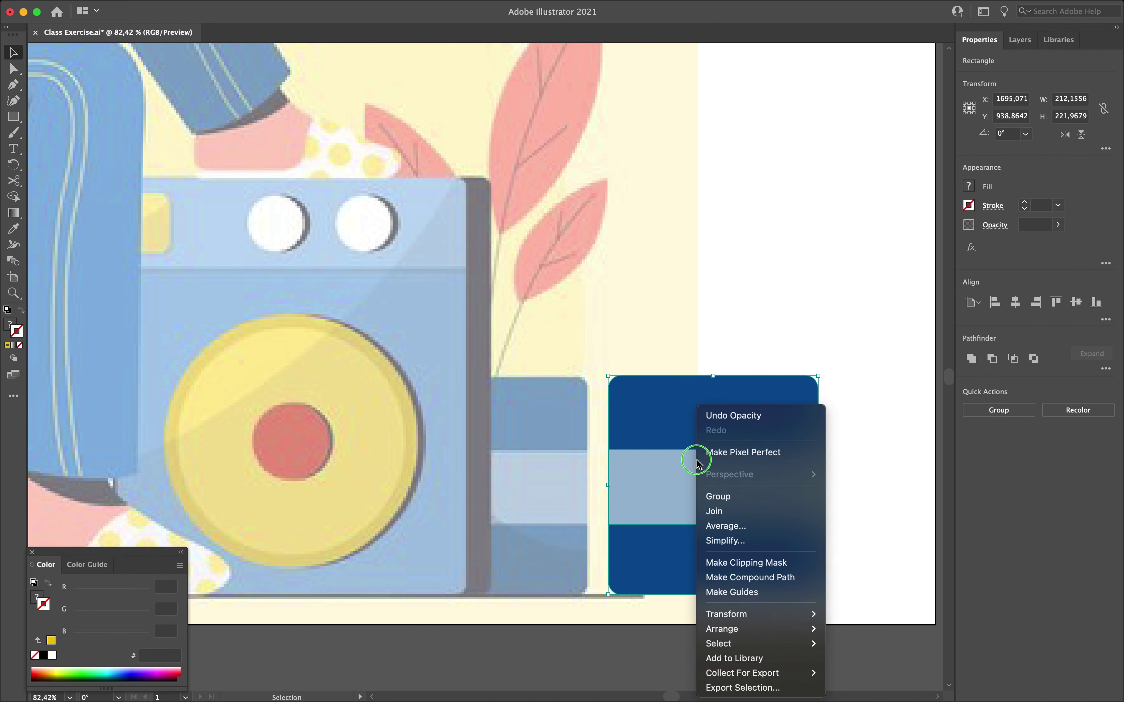
left_click(729, 503)
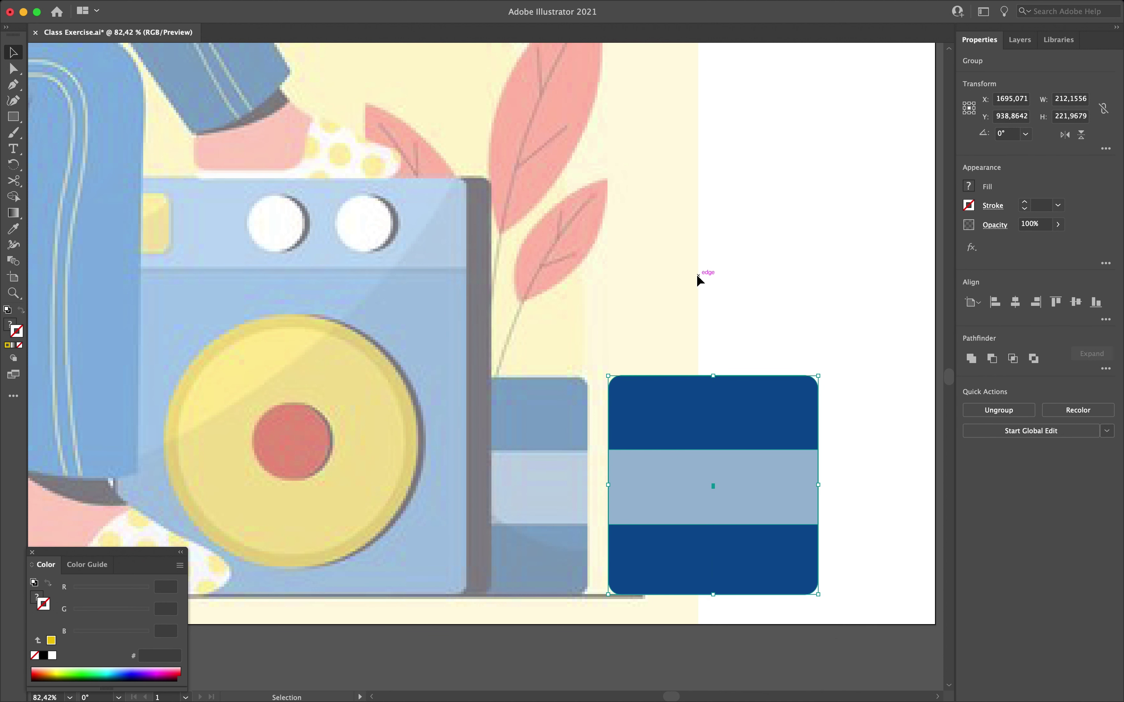
Step: Move the pot group back over the reference pot and lock the group within its layer
left_click(698, 278)
left_click_drag(705, 414, 502, 429)
key("super+z")
left_click_drag(775, 311, 479, 406)
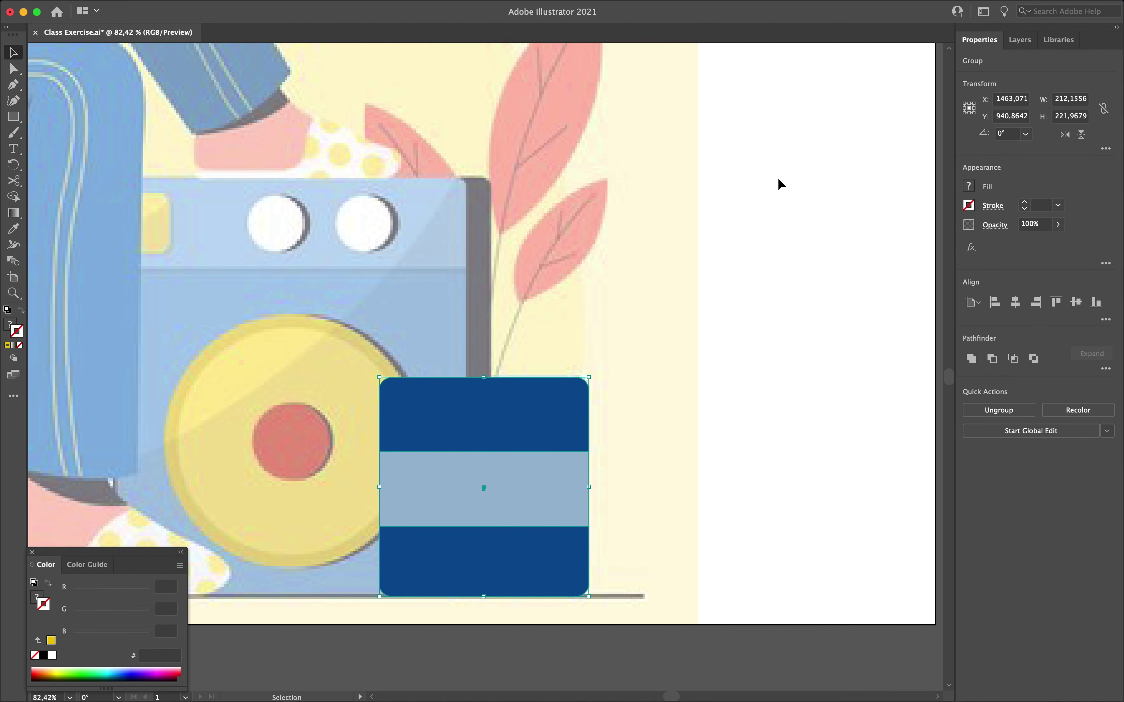
left_click(1022, 42)
left_click(889, 61)
left_click(872, 75)
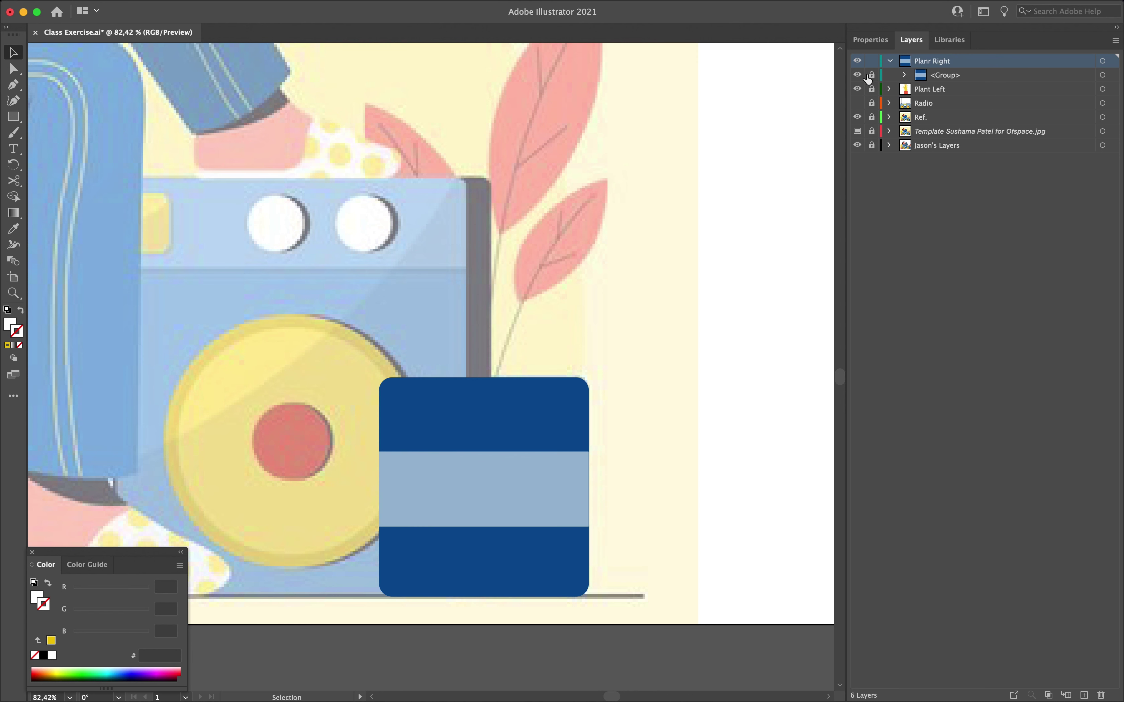
Step: Correct the misspelled Planr Right layer name to Plant Right
scroll(457, 346, "up", 4)
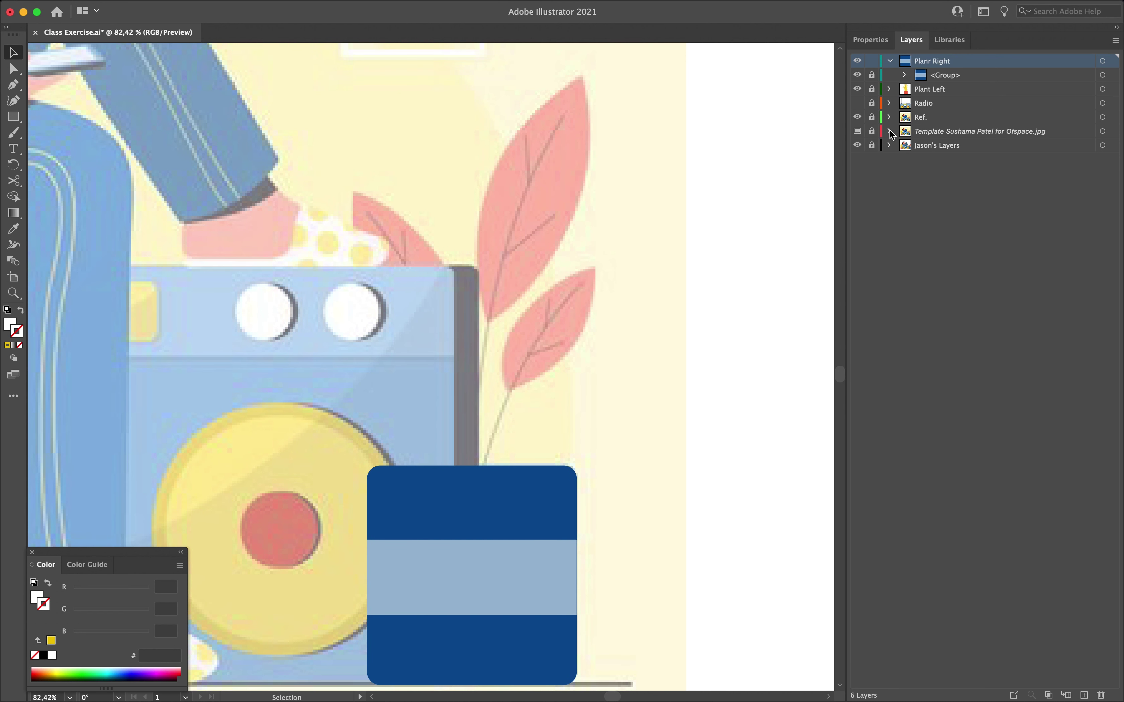
double_click(935, 64)
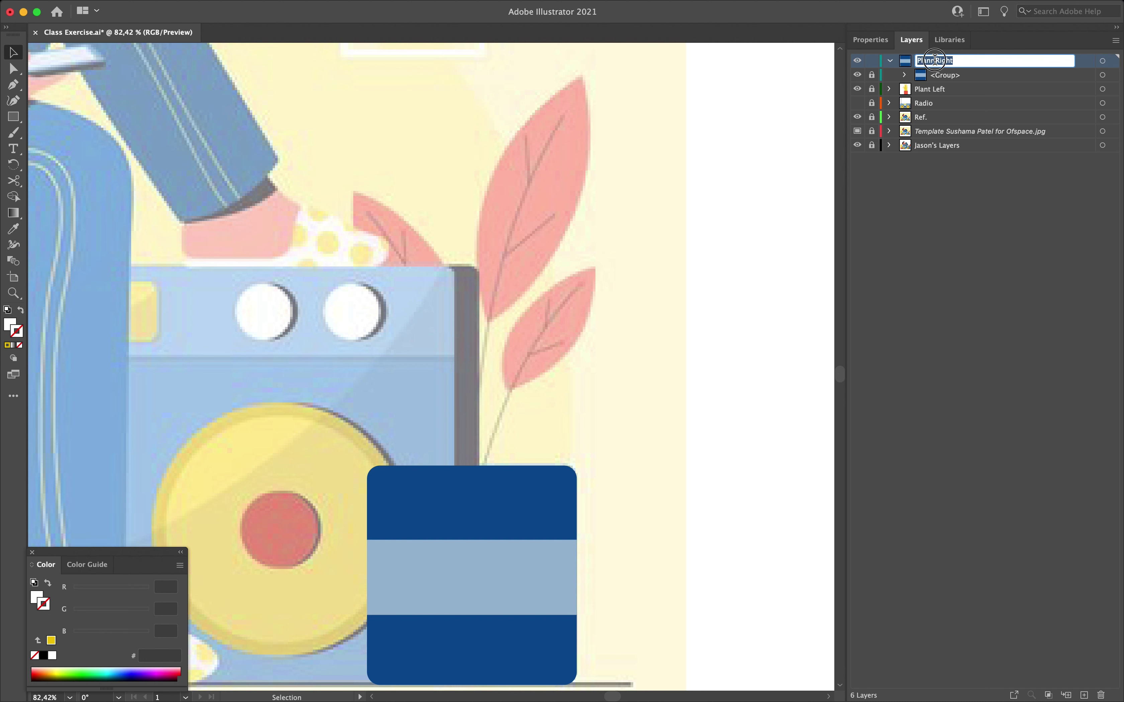
type("t")
key("Return")
Step: Sample the right-hand plant's red leaf colour from the full-colour reference as the fill
scroll(525, 379, "up", 2)
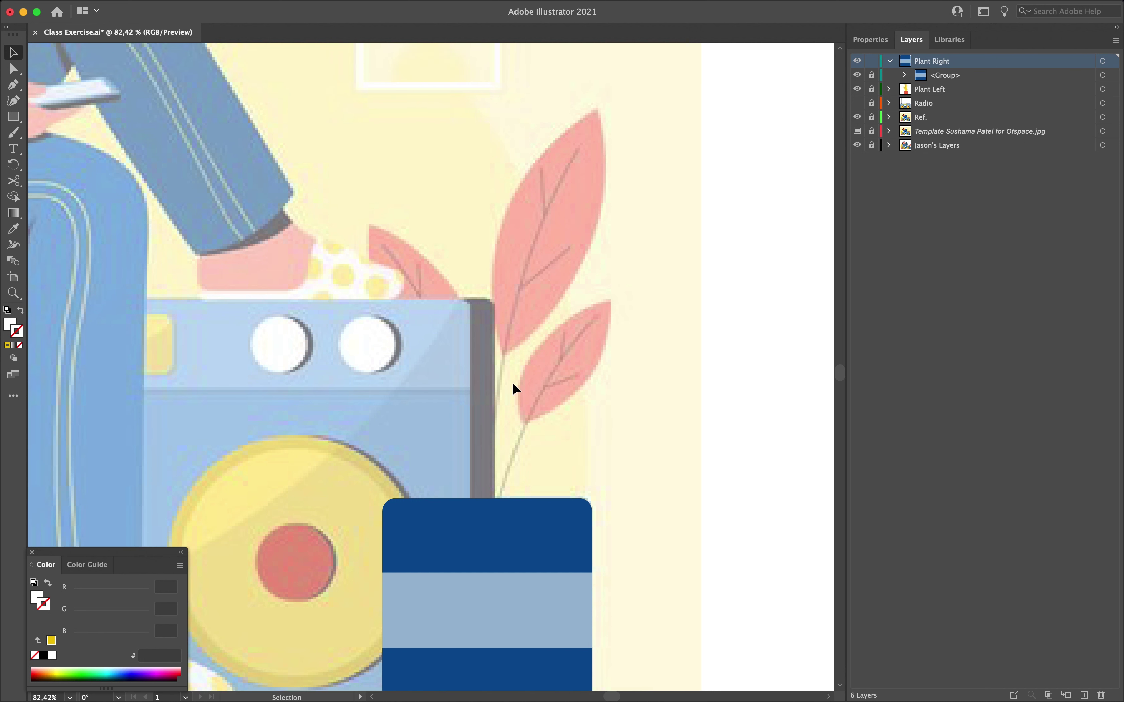
scroll(544, 203, "up", 10)
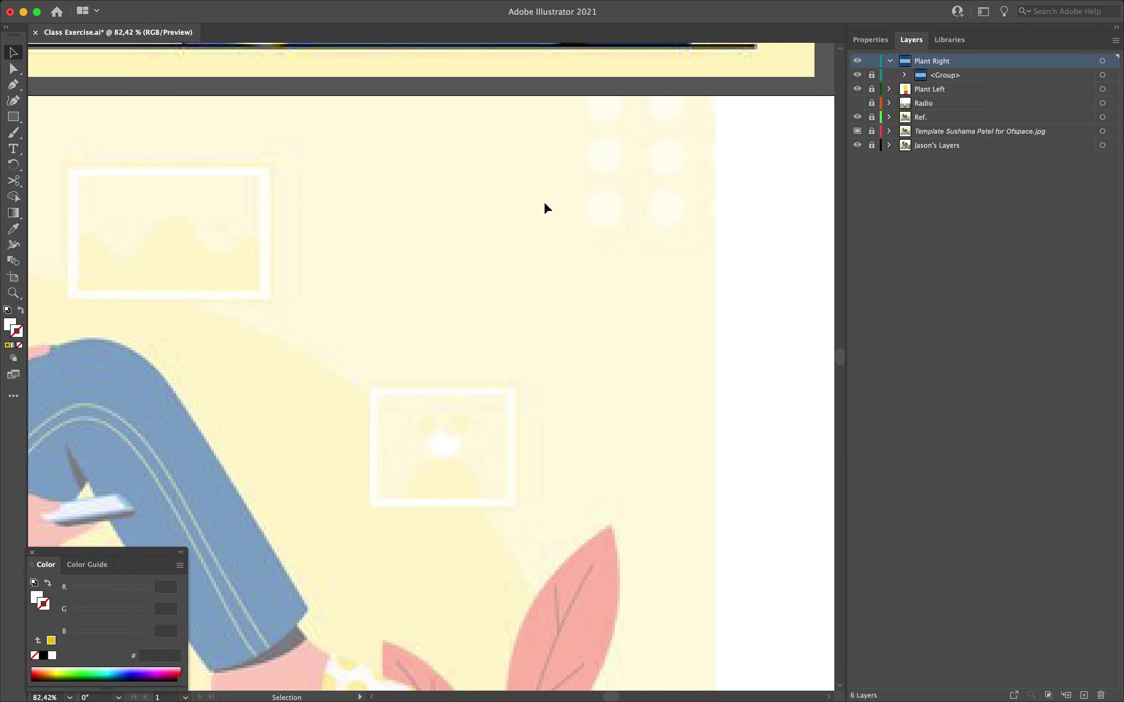
scroll(545, 203, "down", 10)
key("i")
left_click(639, 213)
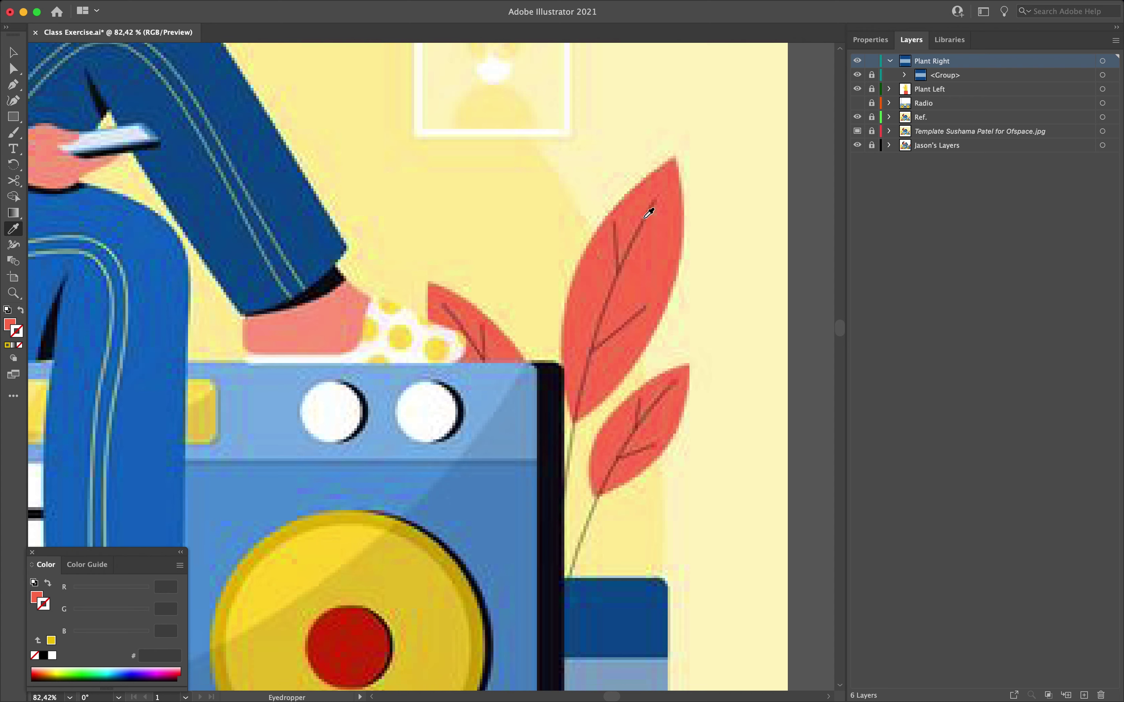
Step: Trace the tall leaf of the right-hand plant with the Pen tool as a closed red shape, curving both sides between tip and base
scroll(647, 204, "down", 10)
scroll(647, 205, "up", 10)
scroll(647, 204, "right", 5)
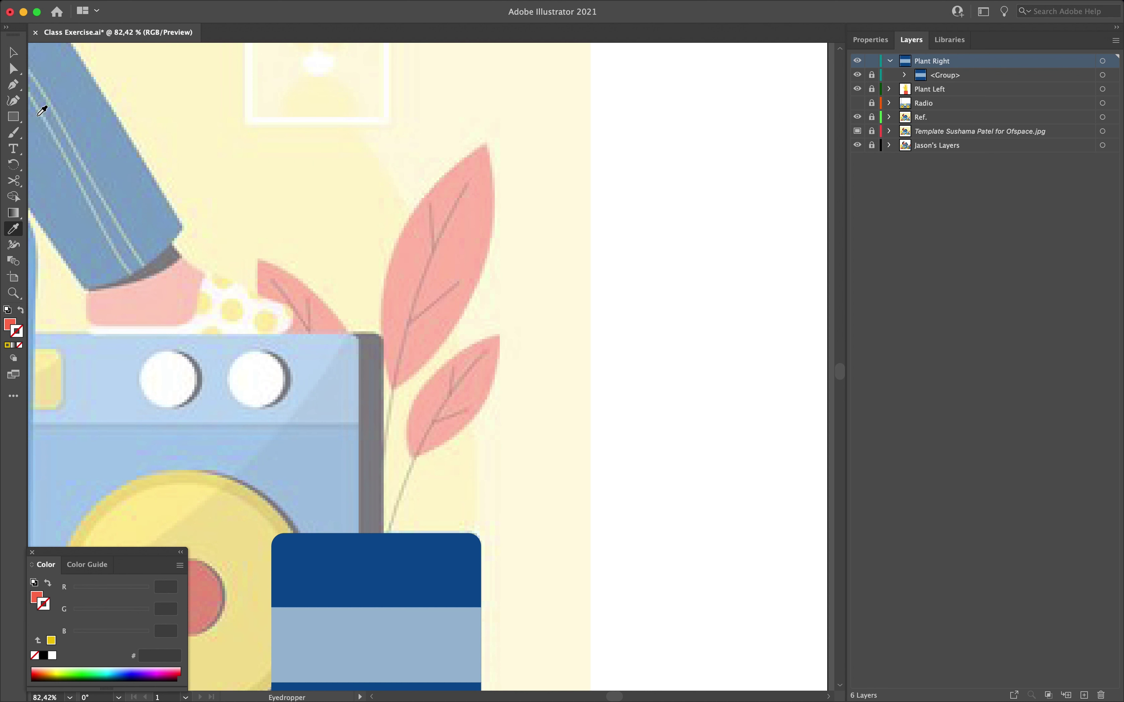
left_click(13, 87)
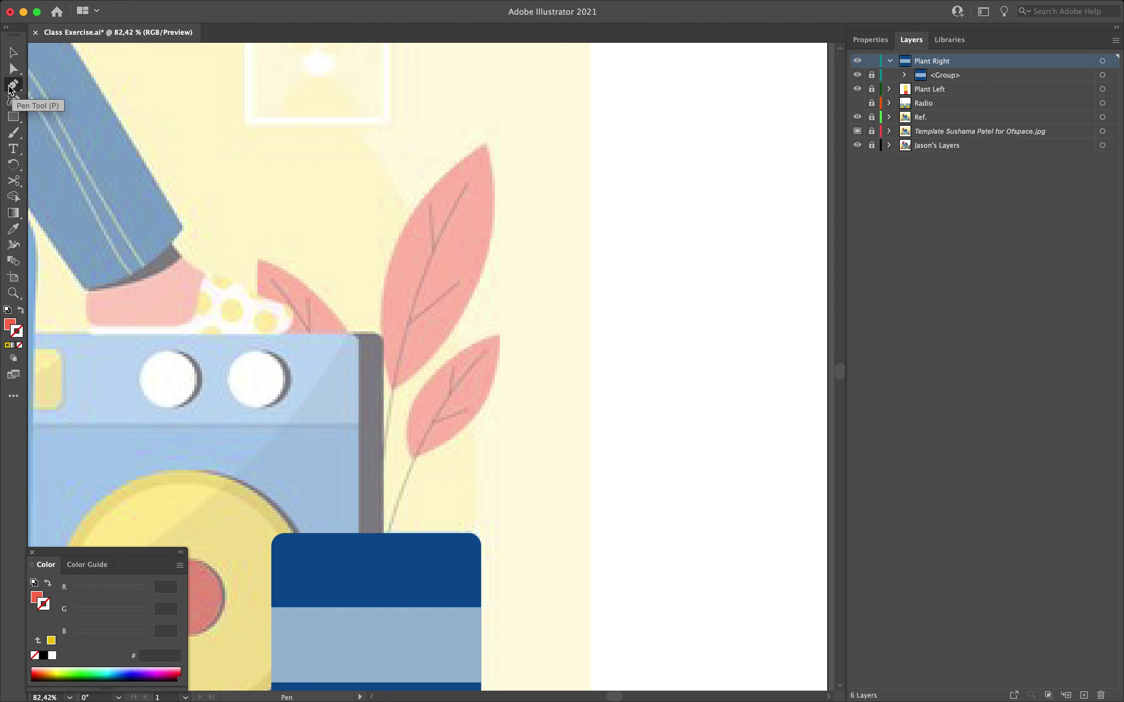
left_click(485, 142)
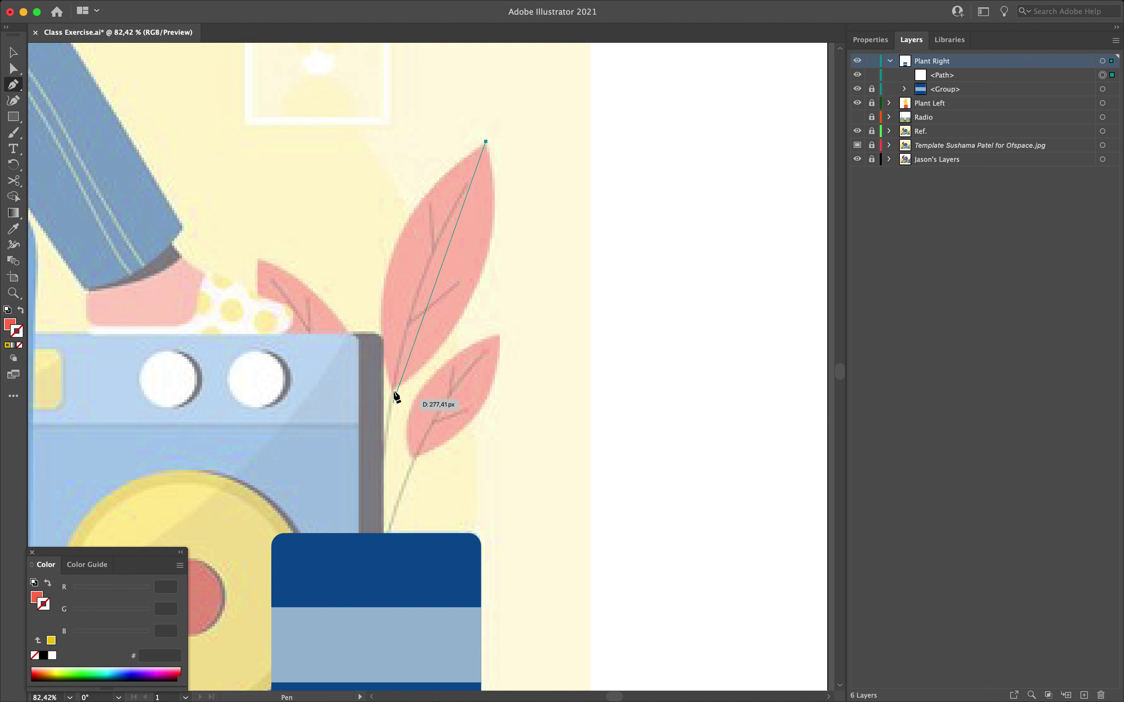
left_click_drag(394, 388, 445, 564)
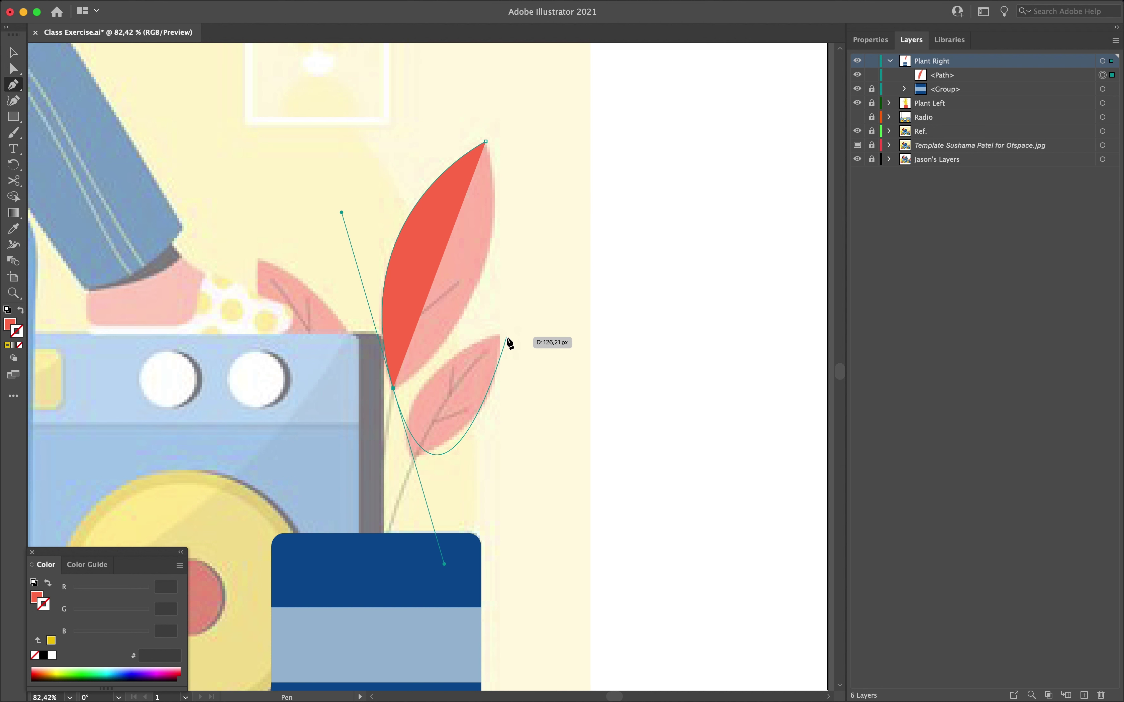
left_click(393, 388)
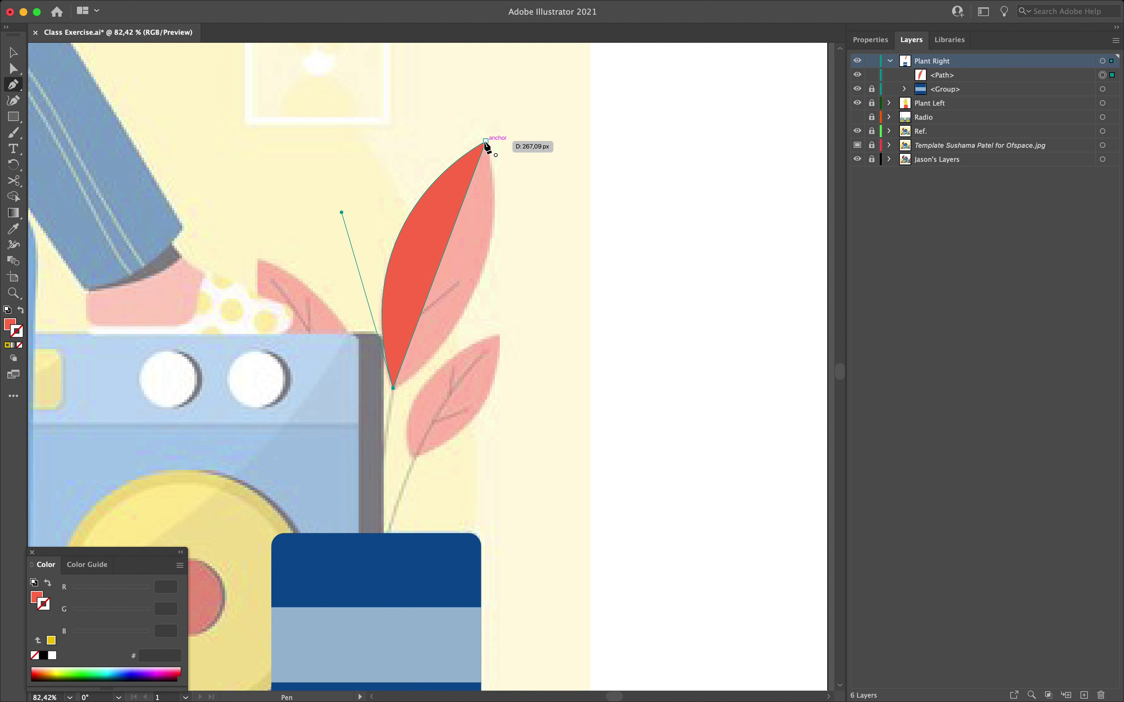
left_click_drag(485, 142, 449, 110)
Step: Adjust the tall leaf's curve handles on both sides to match the reference outline, and deselect it
scroll(452, 60, "up", 5)
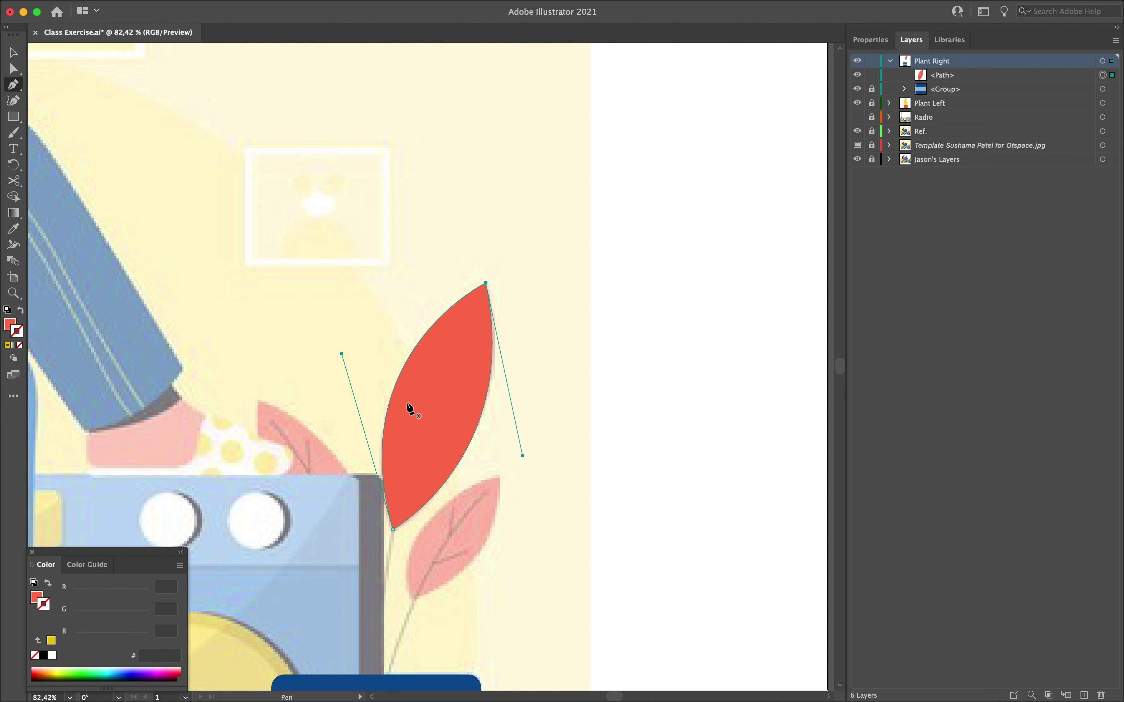
left_click(18, 72)
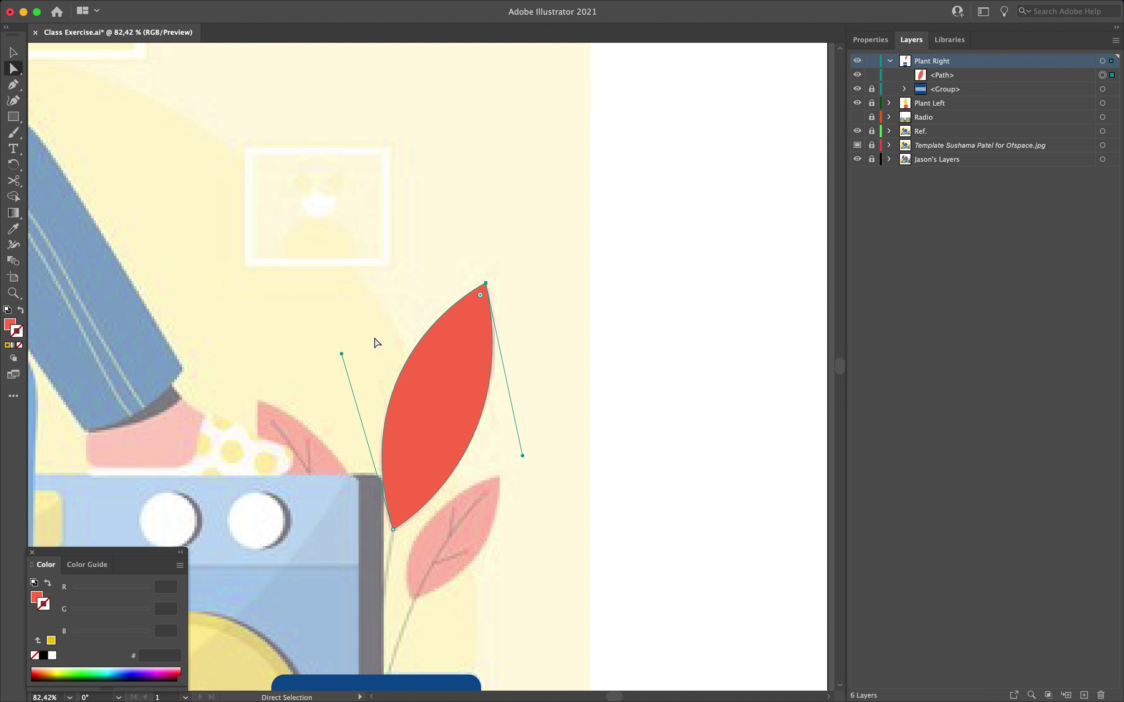
mouse_move(342, 358)
left_mouse_down()
mouse_move(299, 369)
mouse_move(369, 337)
mouse_move(323, 369)
mouse_move(342, 365)
left_mouse_up()
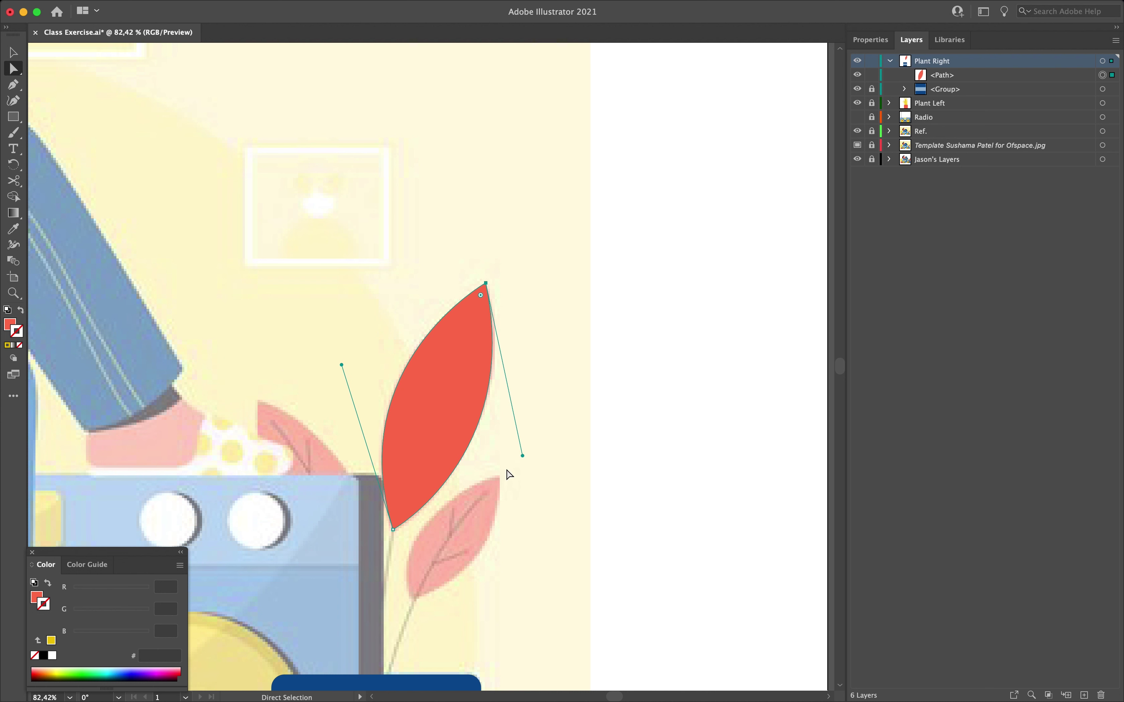
mouse_move(523, 456)
left_mouse_down()
mouse_move(624, 401)
mouse_move(477, 391)
mouse_move(519, 404)
mouse_move(533, 440)
left_mouse_up()
left_click(592, 345)
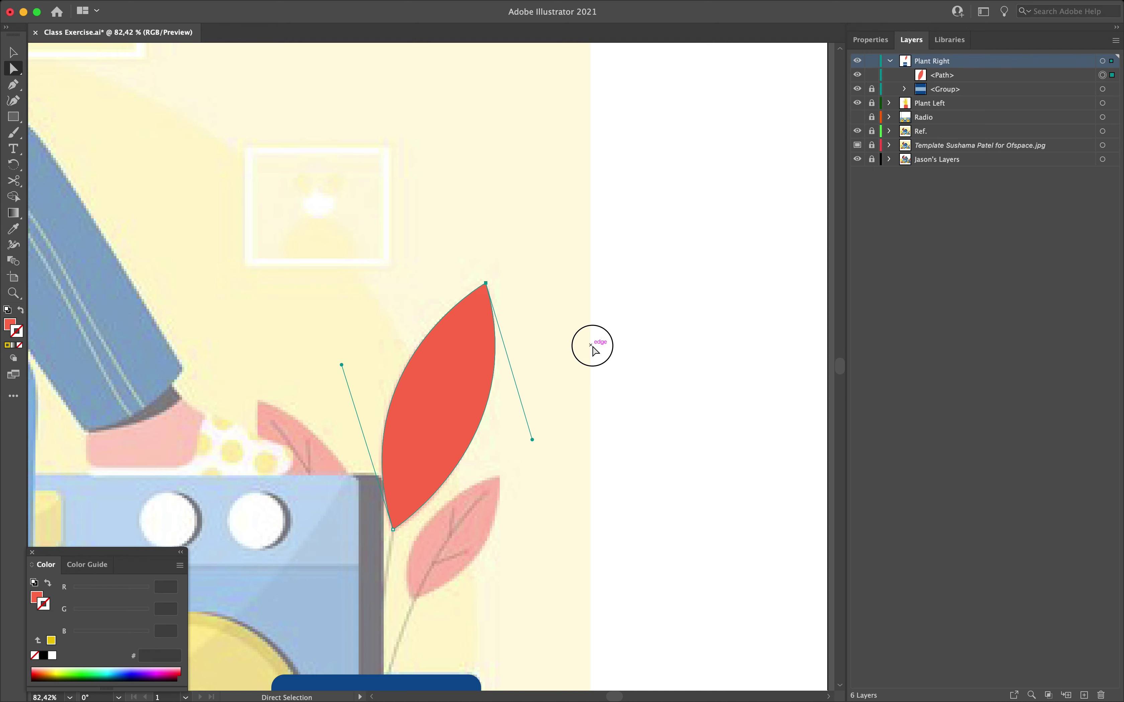
Step: Trace the small leaf below the tall leaf with the Pen tool as a closed red shape with two curved sides
scroll(593, 347, "down", 3)
scroll(594, 348, "left", 3)
scroll(595, 352, "down", 3)
scroll(595, 352, "right", 1)
key("p")
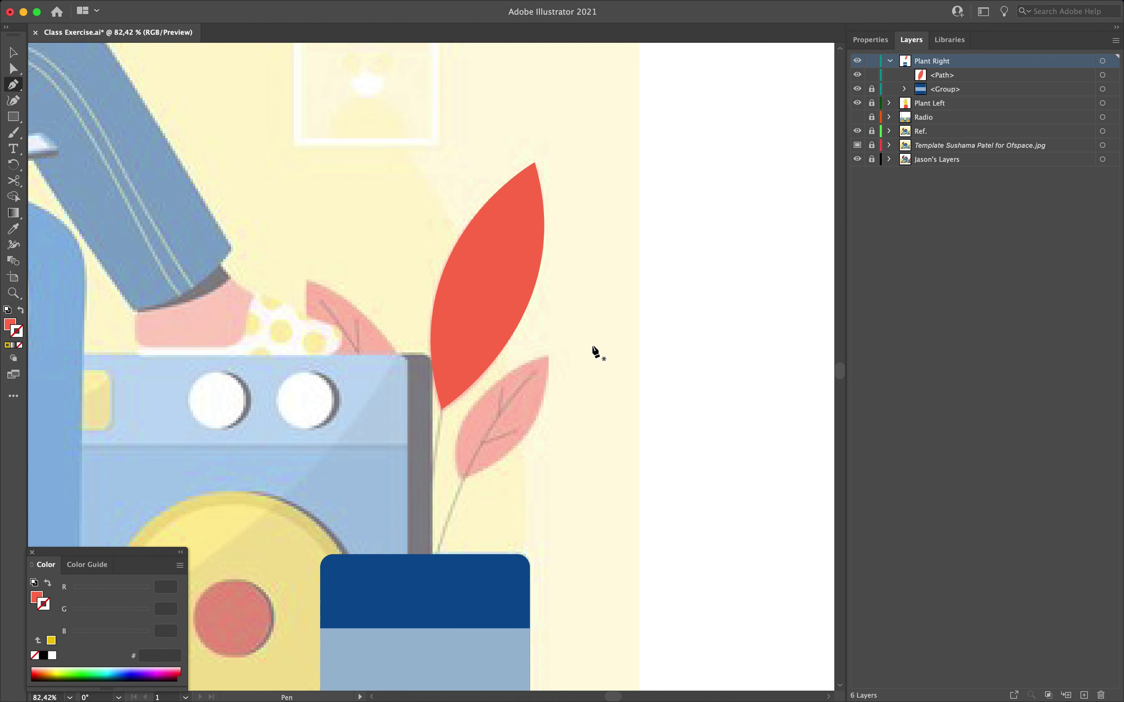
scroll(597, 352, "down", 2)
scroll(596, 352, "right", 1)
left_click(540, 324)
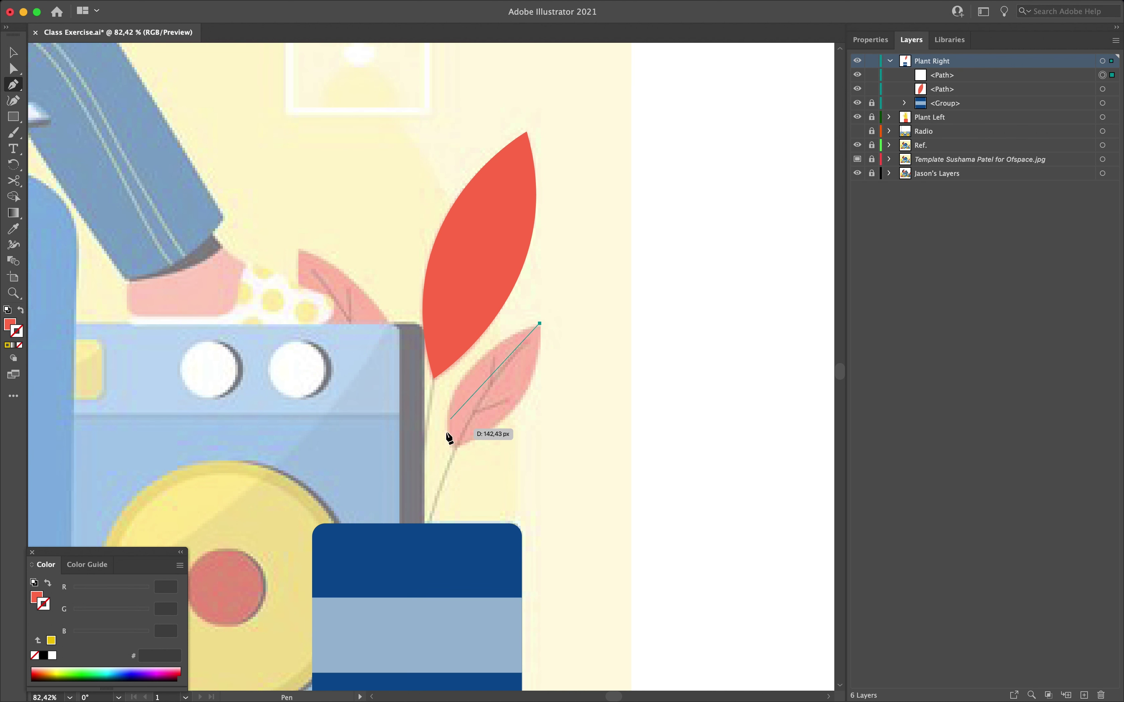
left_click_drag(454, 448, 492, 526)
left_click(456, 448)
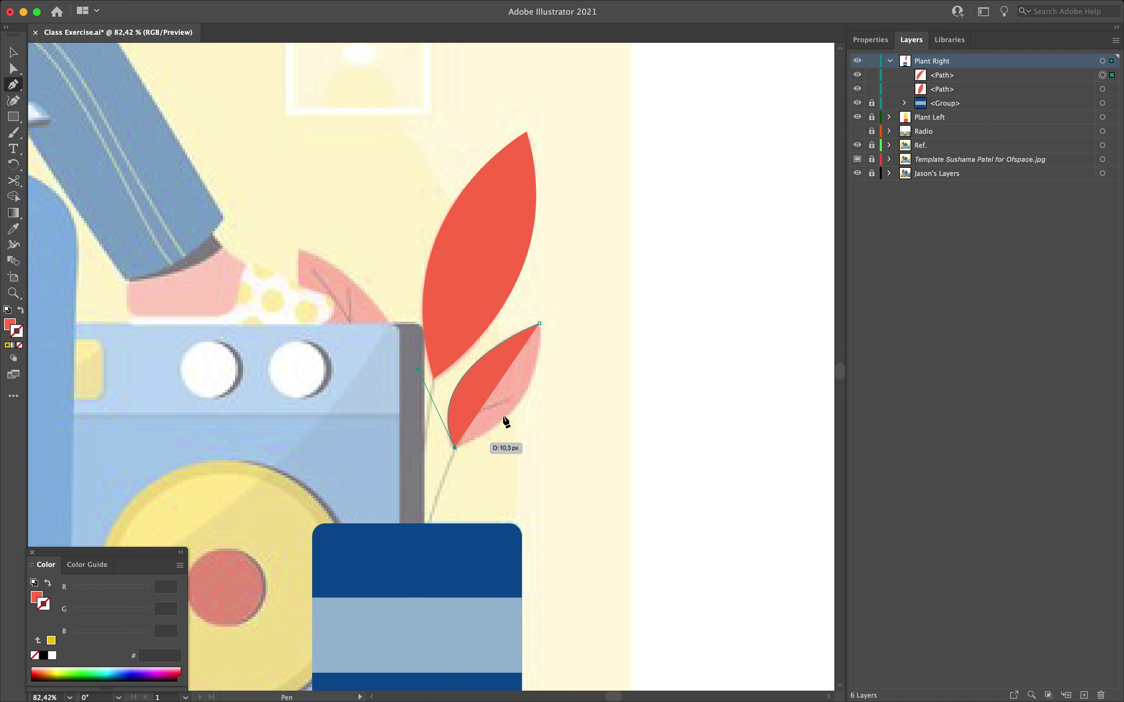
left_click_drag(540, 324, 530, 227)
Step: Trace the plant's left leaf over the radio as a closed red shape, refine its lower curve handle, and deselect it
scroll(531, 231, "left", 5)
left_click(387, 262)
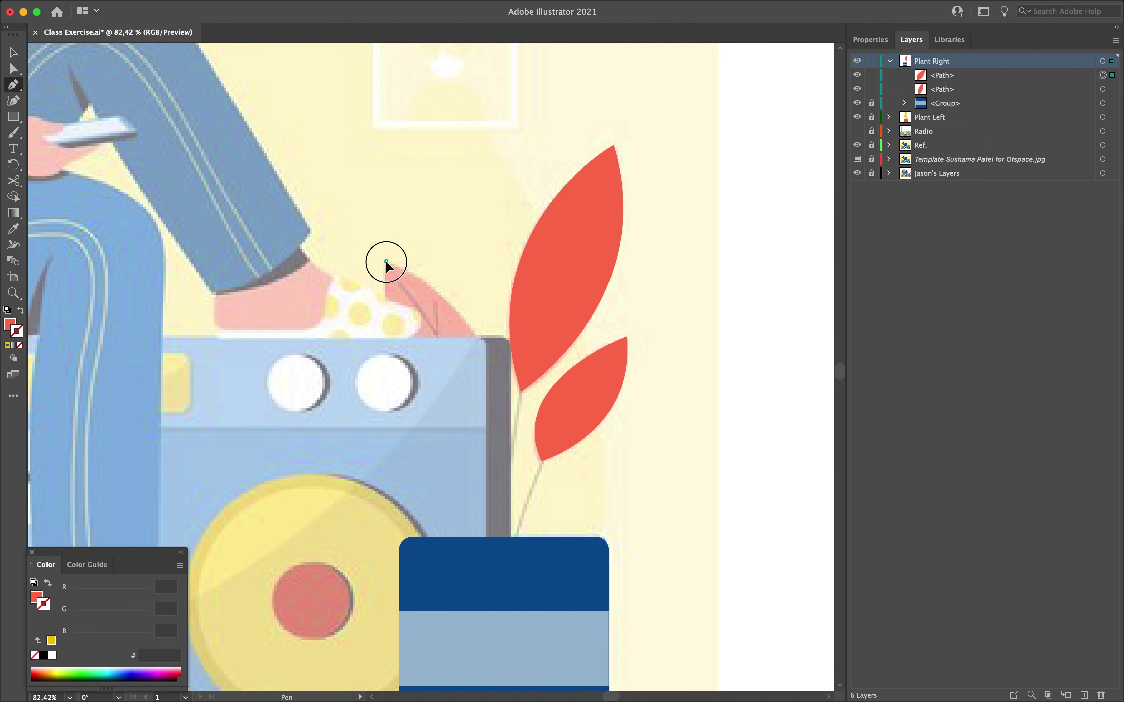
left_click_drag(487, 399, 474, 494)
left_click(486, 398)
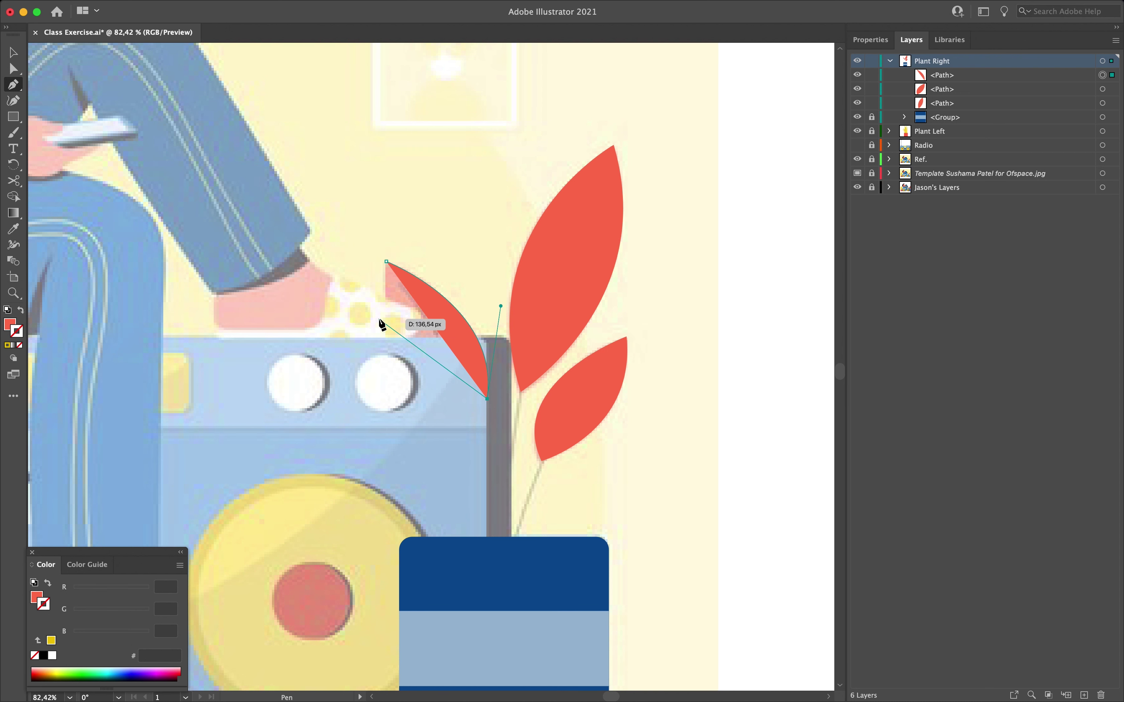
left_click_drag(386, 262, 402, 124)
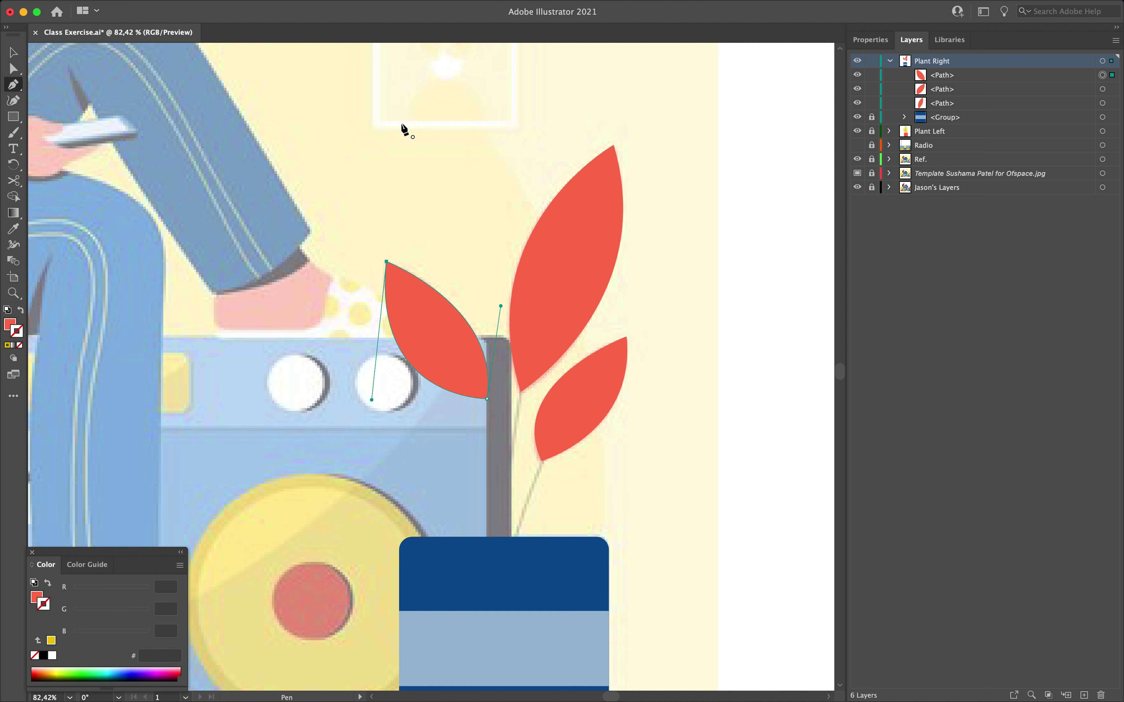
key("a")
mouse_move(372, 400)
left_mouse_down()
mouse_move(402, 376)
mouse_move(370, 382)
left_mouse_up()
left_click(371, 206)
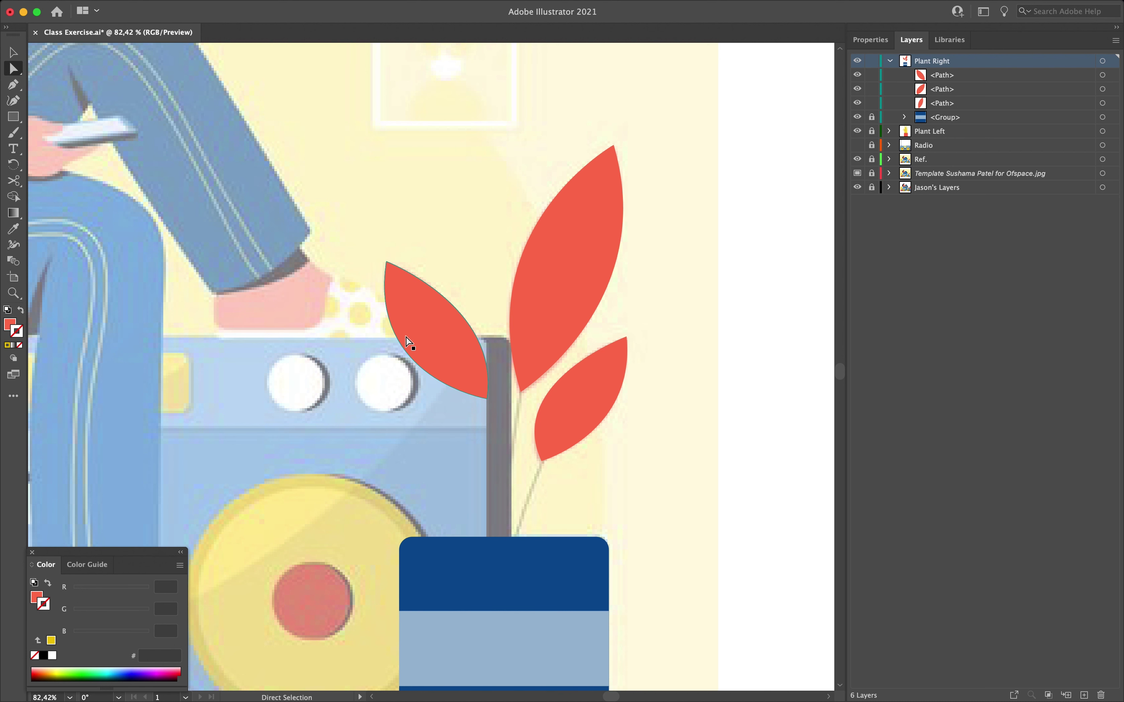
Step: Select all three red leaves and move them 284 px horizontally onto the blank area beside the reference, exposing the stems and veins
key("v")
left_click_drag(335, 254, 760, 453)
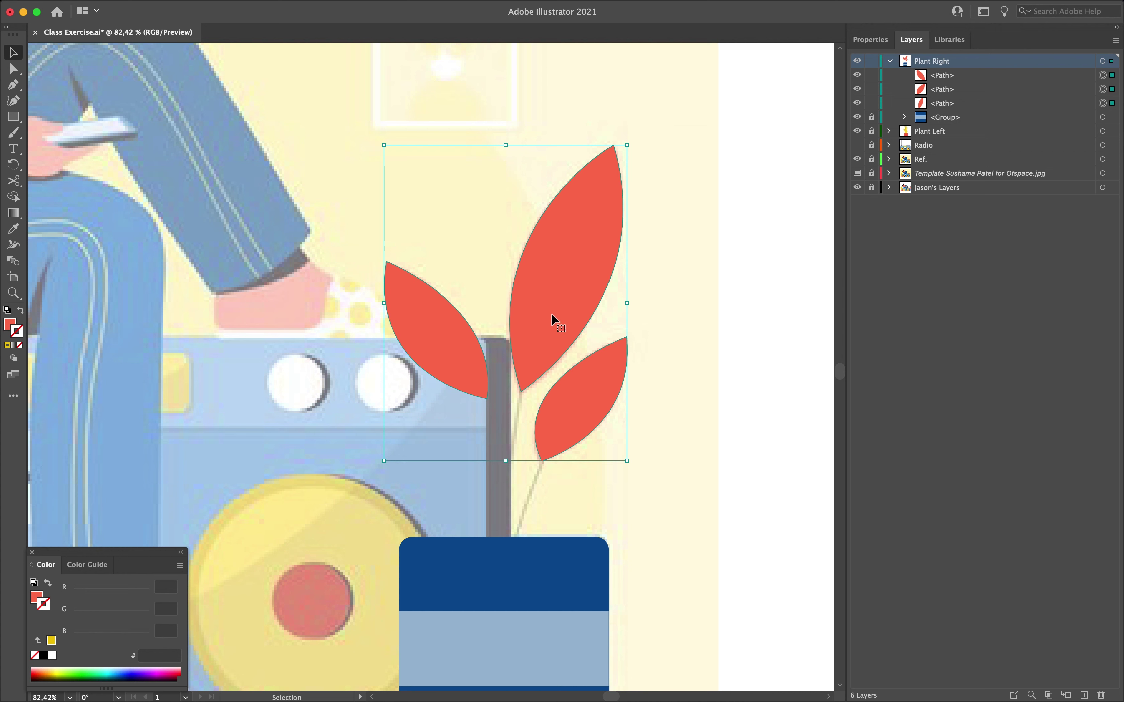
left_click_drag(424, 319, 702, 348)
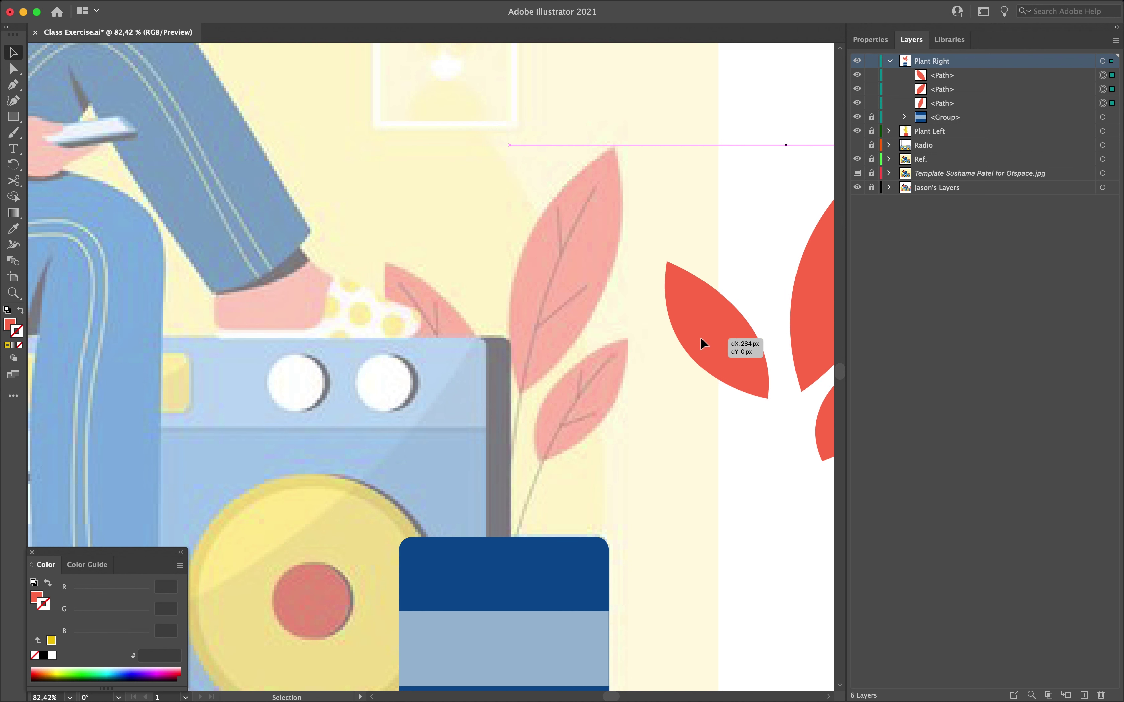
scroll(702, 346, "right", 5)
key("p")
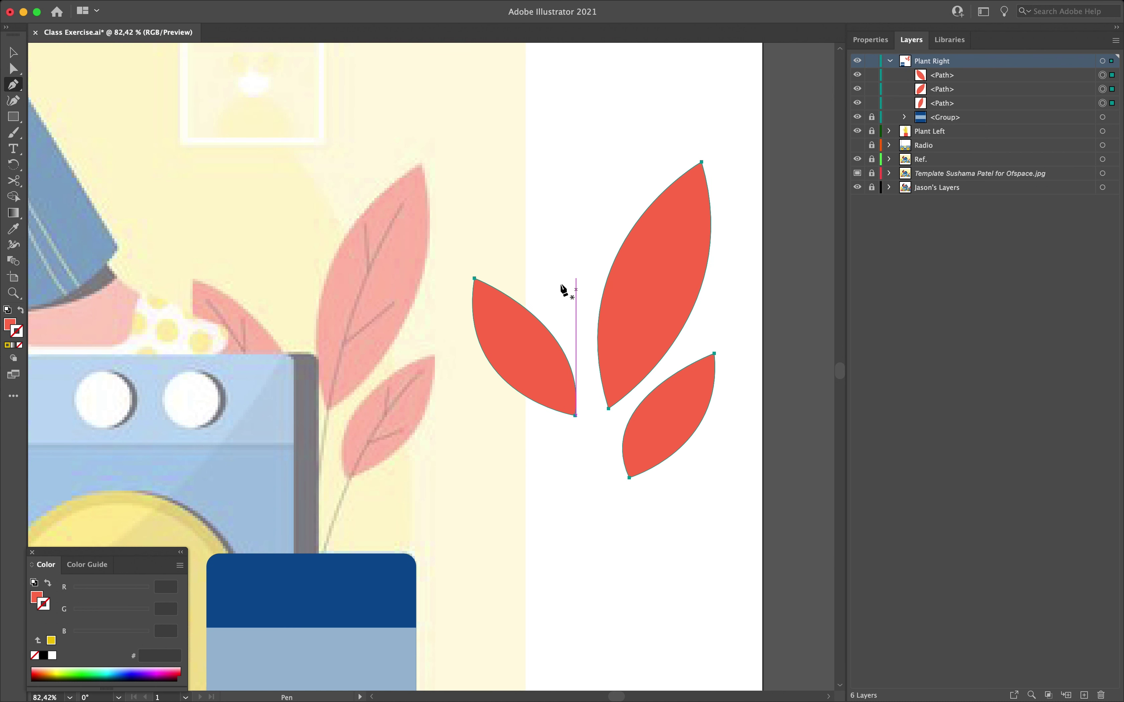
left_click(882, 41)
left_click(882, 41)
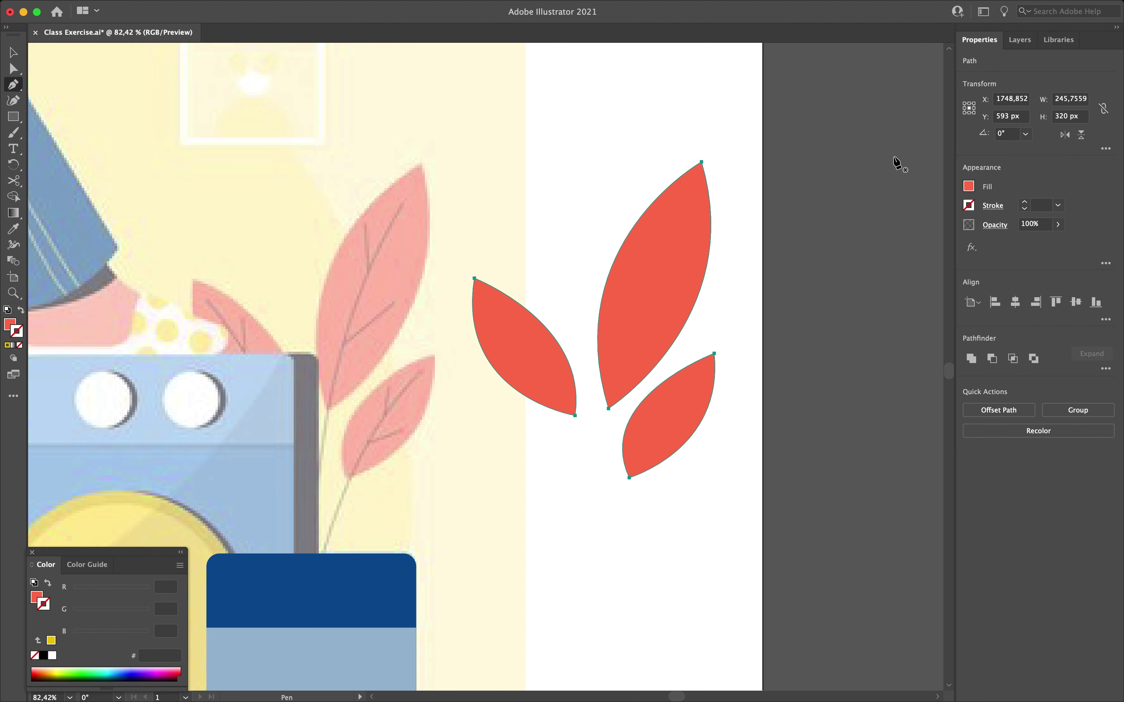
left_click(969, 187)
left_click(824, 237)
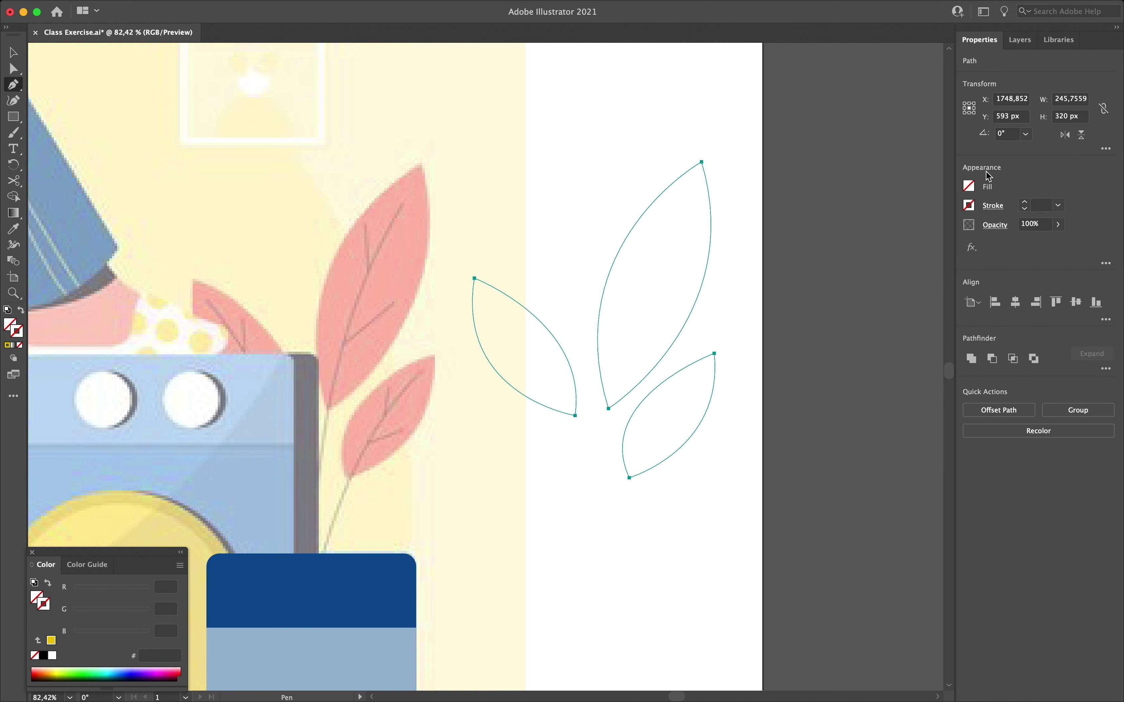
left_click(969, 206)
left_click(851, 253)
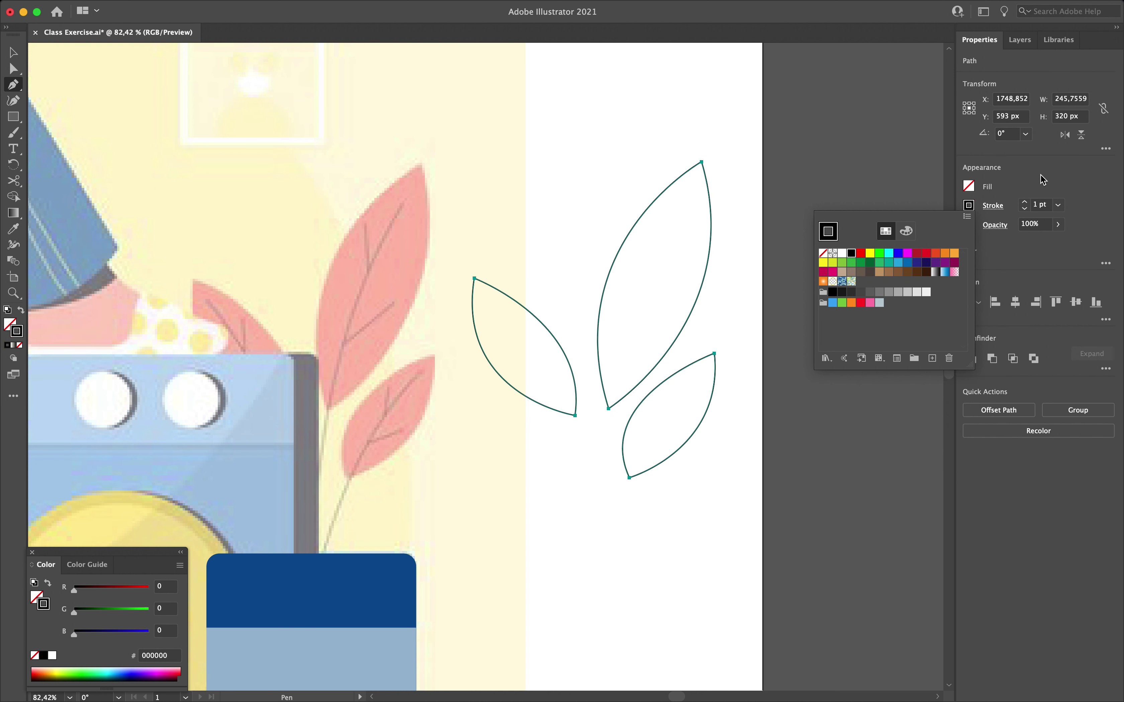
left_click(1025, 203)
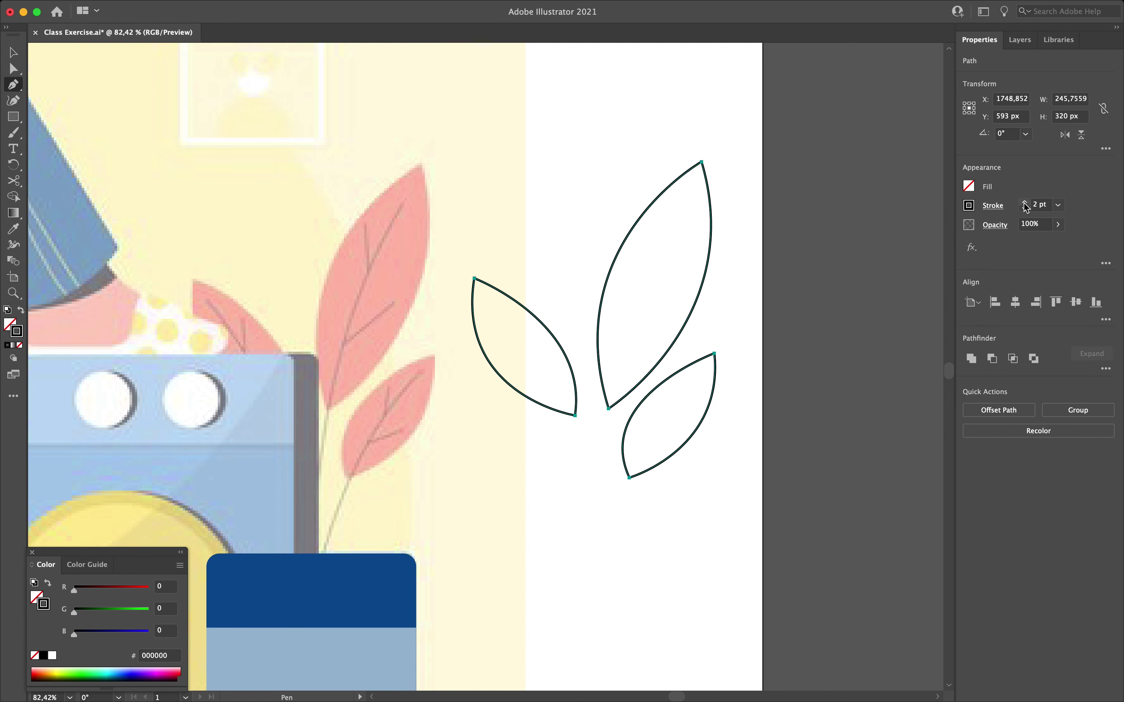
key("super+z")
key("super+z")
key("super+z")
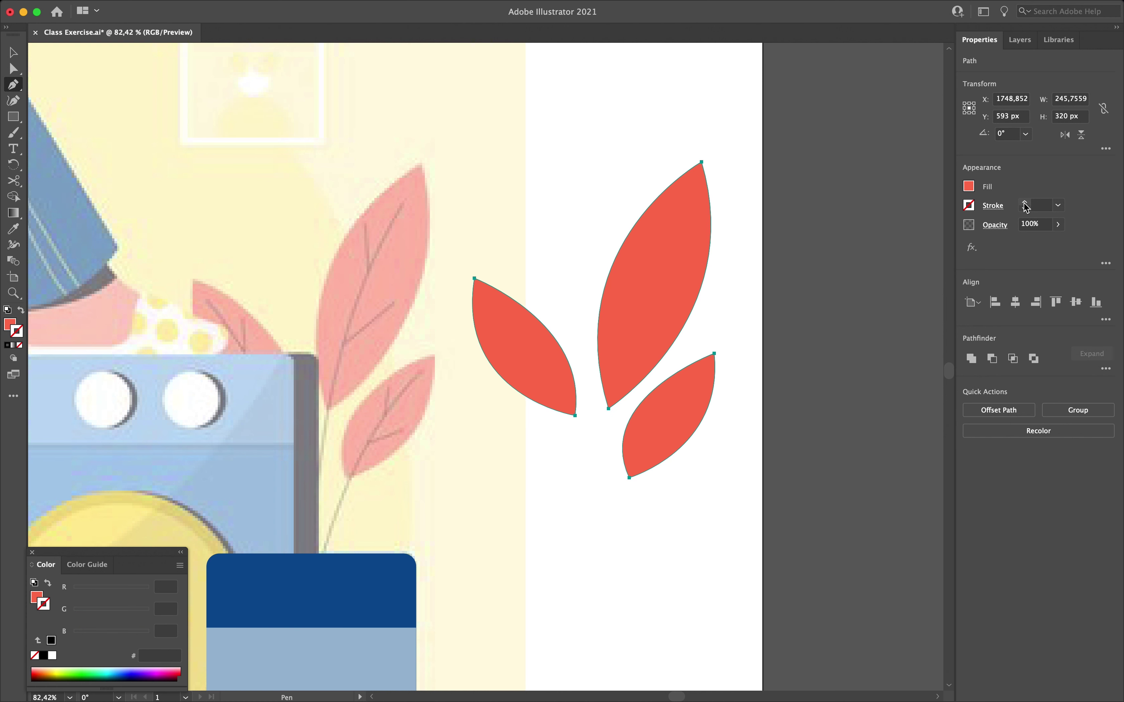
Step: Deselect the leaves and set up the Pen tool with no fill and a 2 pt black stroke with round caps
key("v")
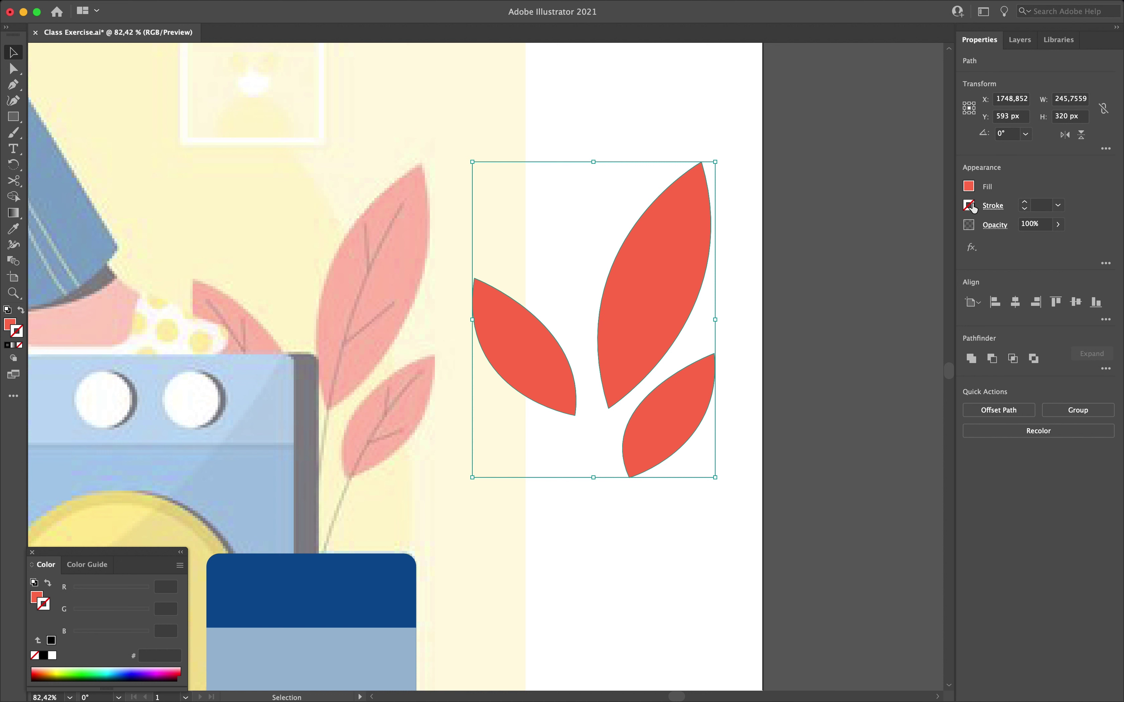
left_click(732, 135)
left_click(13, 85)
left_click(969, 186)
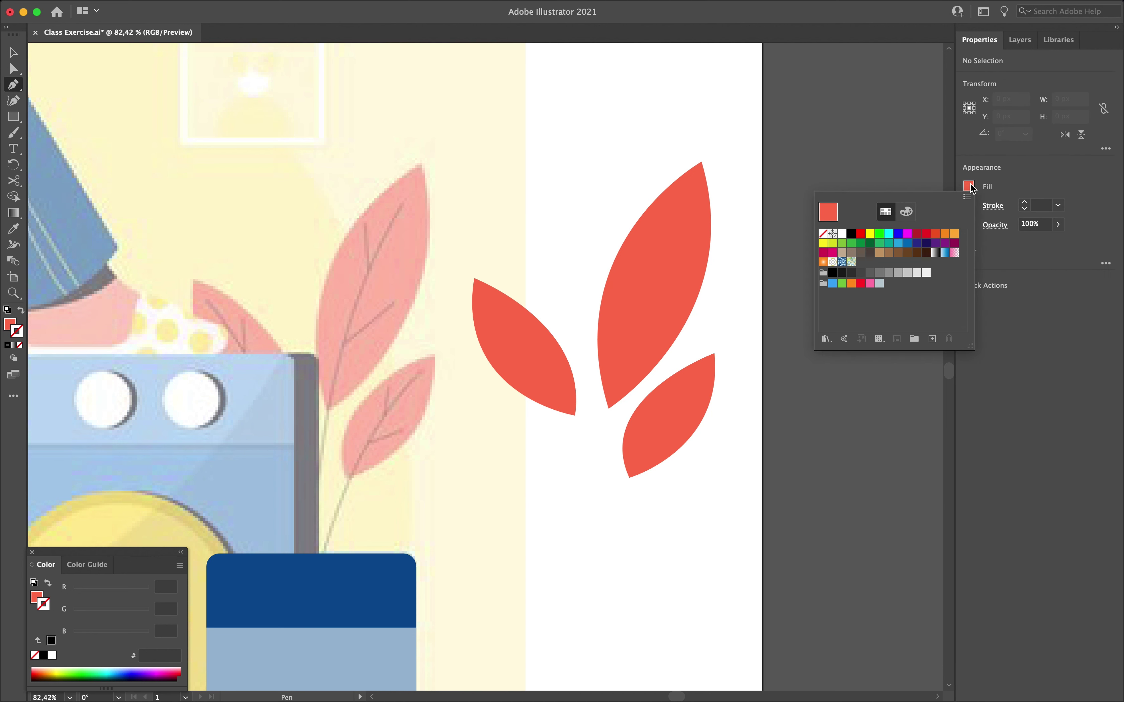
left_click(823, 234)
left_click(1039, 195)
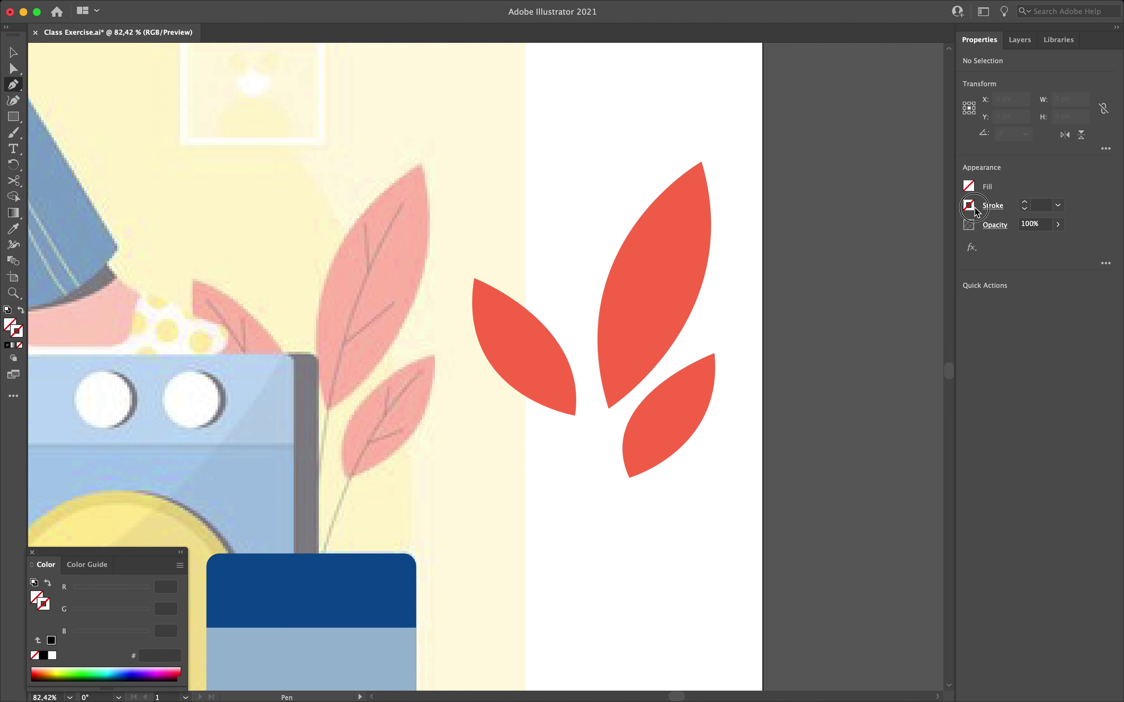
left_click(969, 205)
left_click(851, 253)
left_click(1016, 197)
left_click(1025, 202)
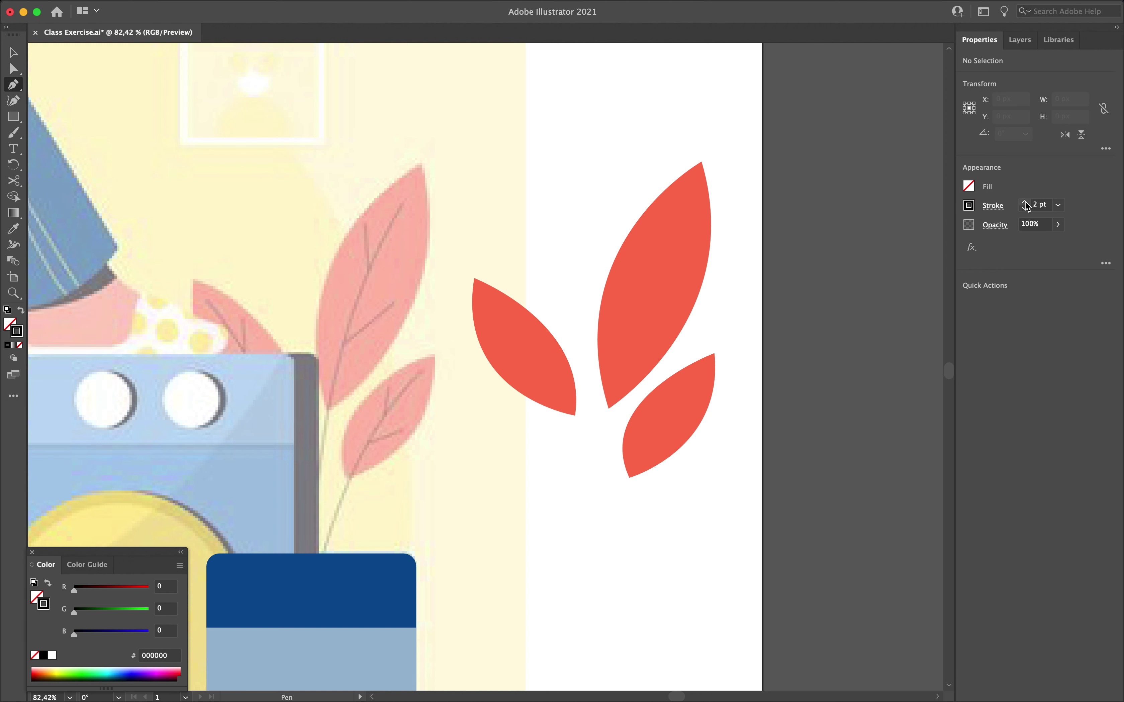
left_click(994, 210)
left_click(921, 242)
Step: Trace the tall leaf's curved central stem from near its tip into the pot, plus its side veins
scroll(413, 302, "up", 3)
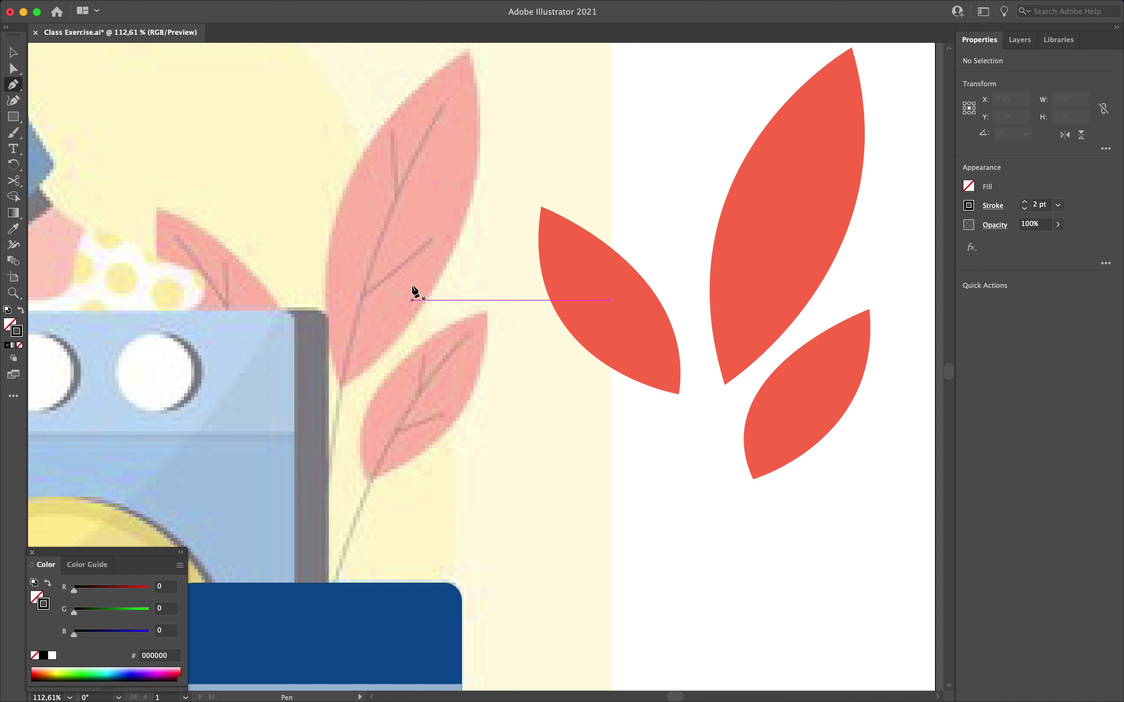
left_click(444, 101)
left_click_drag(319, 599, 304, 660)
scroll(304, 660, "down", 5)
key("Return")
mouse_move(330, 303)
left_mouse_down()
mouse_move(347, 298)
mouse_move(388, 325)
mouse_move(367, 333)
left_mouse_up()
key("Return")
Step: Trace the small right leaf's curved stem and side veins as separate open paths
left_click(319, 454)
key("Return")
left_click(351, 372)
key("Return")
Step: Trace the left leaf's curved stem from near its tip into the pot, plus its two side veins
left_click(236, 272)
left_click(324, 465)
left_click(265, 316)
key("Return")
left_click_drag(264, 318, 295, 328)
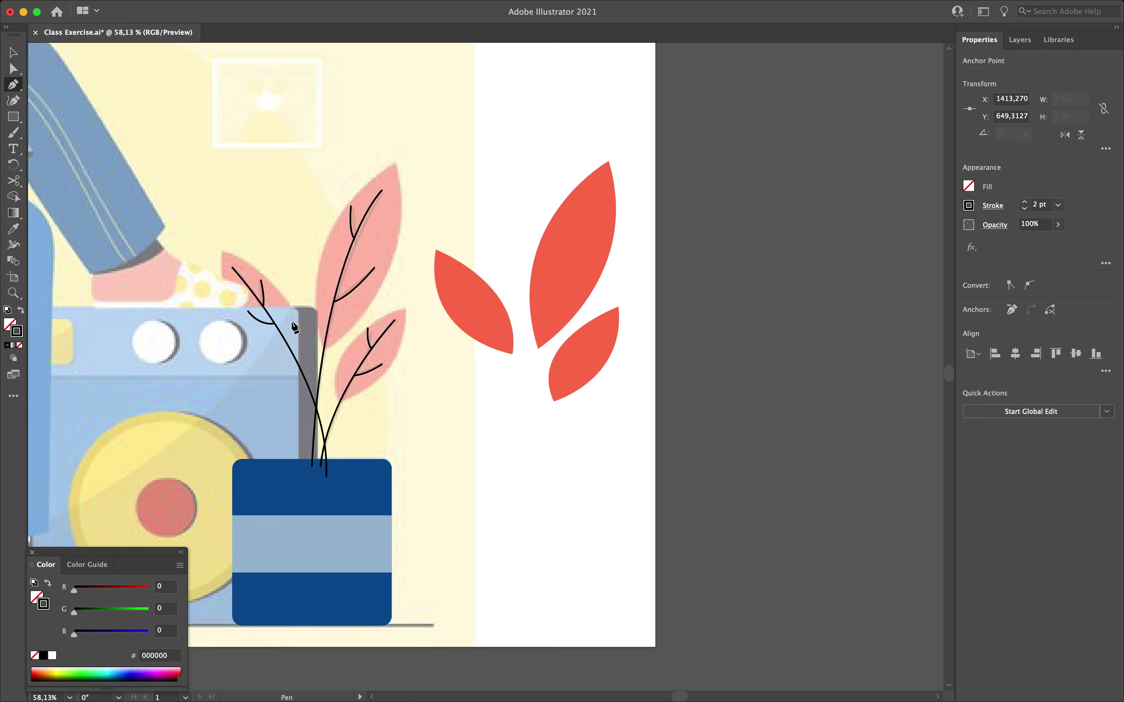
Step: Reposition the end point of the small right leaf's upper side vein with Direct Selection
scroll(294, 322, "up", 5)
key("a")
left_click_drag(492, 346, 494, 361)
scroll(494, 362, "down", 3)
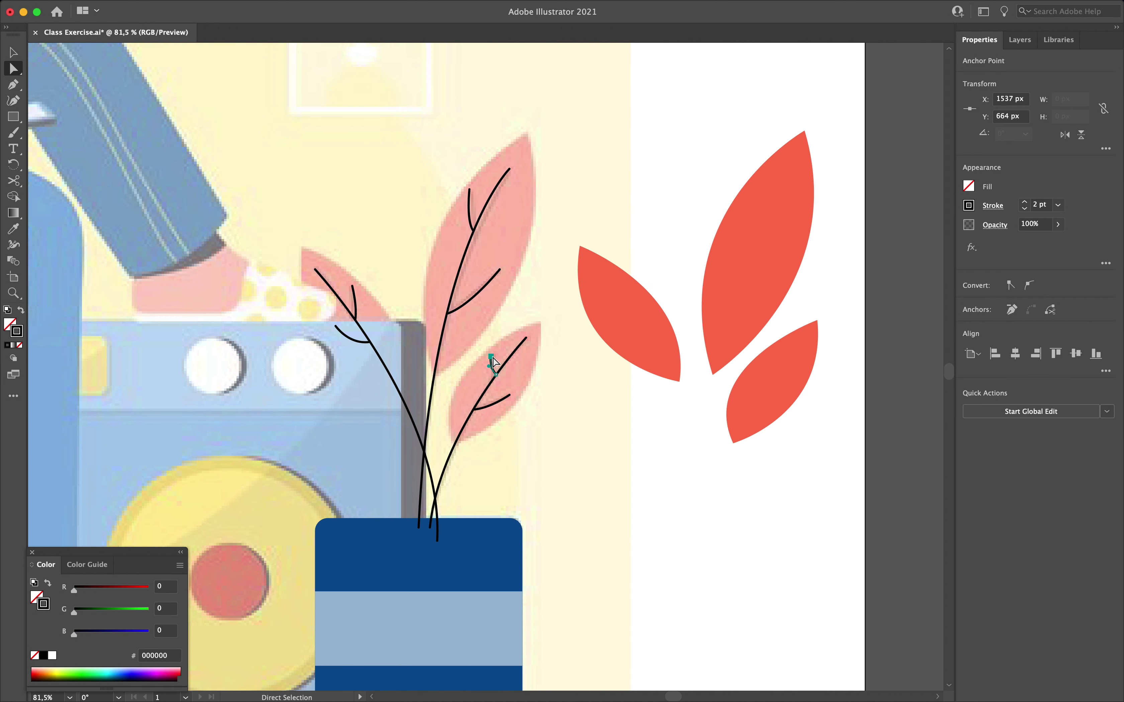
Step: Select the three red leaves and move them back over the reference plant behind their stems, and deselect them
key("v")
left_click_drag(560, 194, 781, 359)
left_click_drag(747, 267, 469, 263)
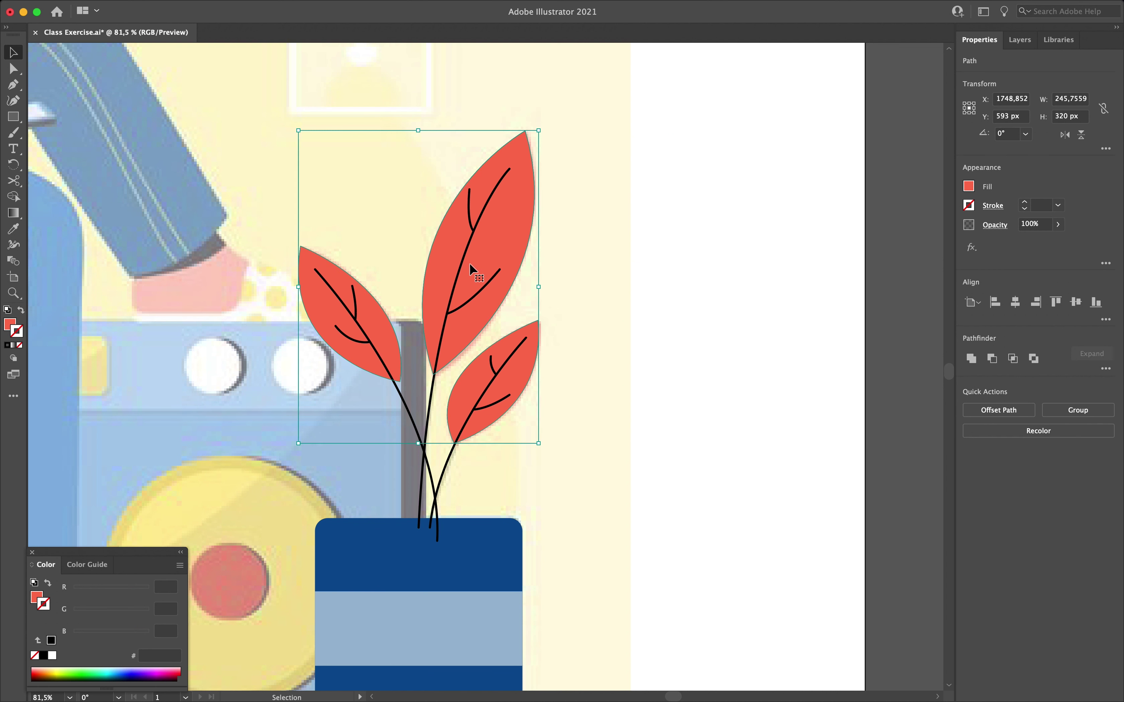
left_click(660, 252)
scroll(660, 253, "left", 3)
scroll(660, 253, "up", 1)
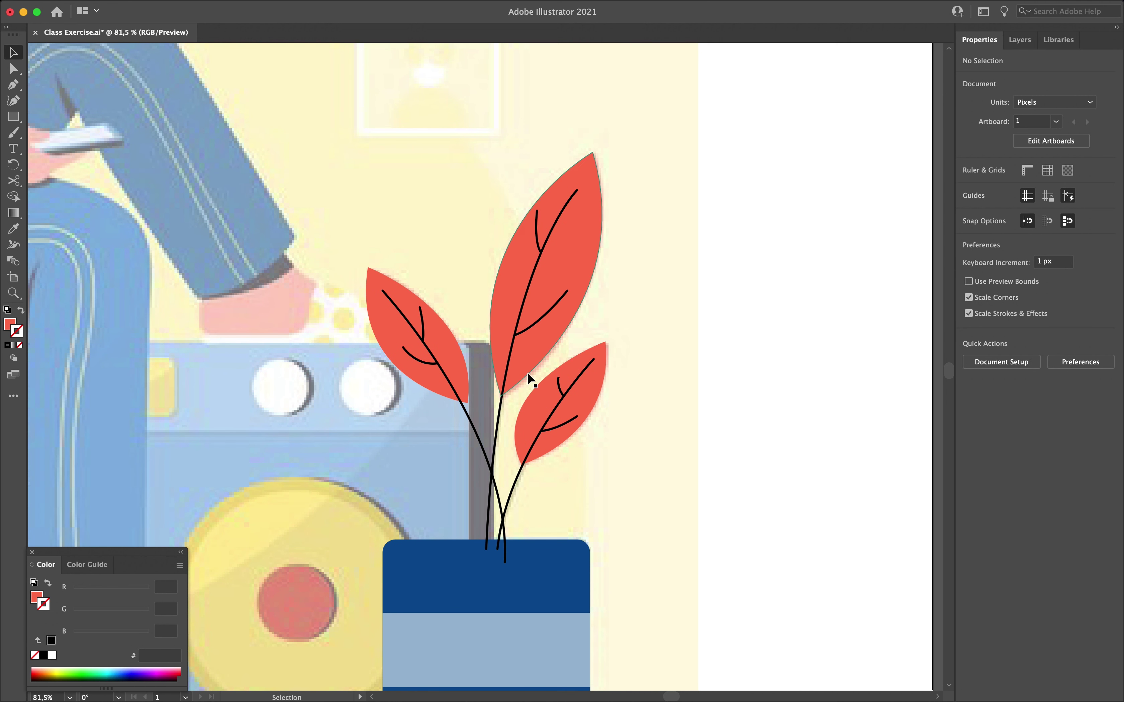
scroll(507, 312, "down", 5)
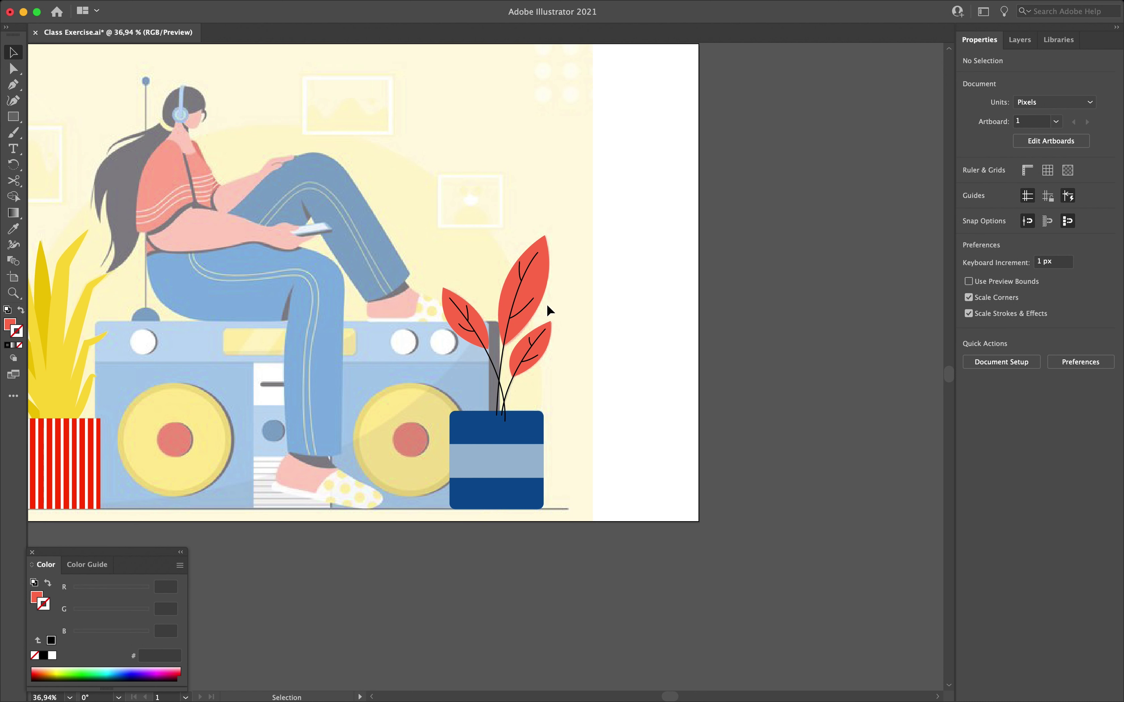
scroll(476, 285, "up", 5)
scroll(475, 286, "right", 2)
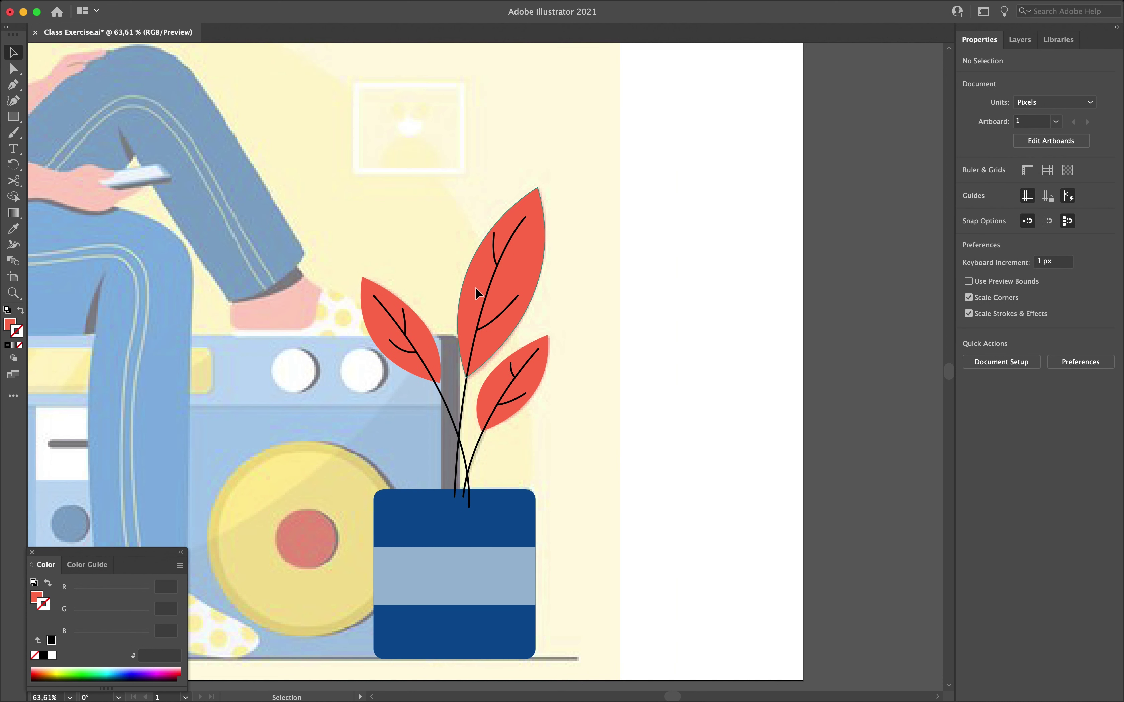
Step: Group the small right leaf with its stem and side veins
left_click(1020, 40)
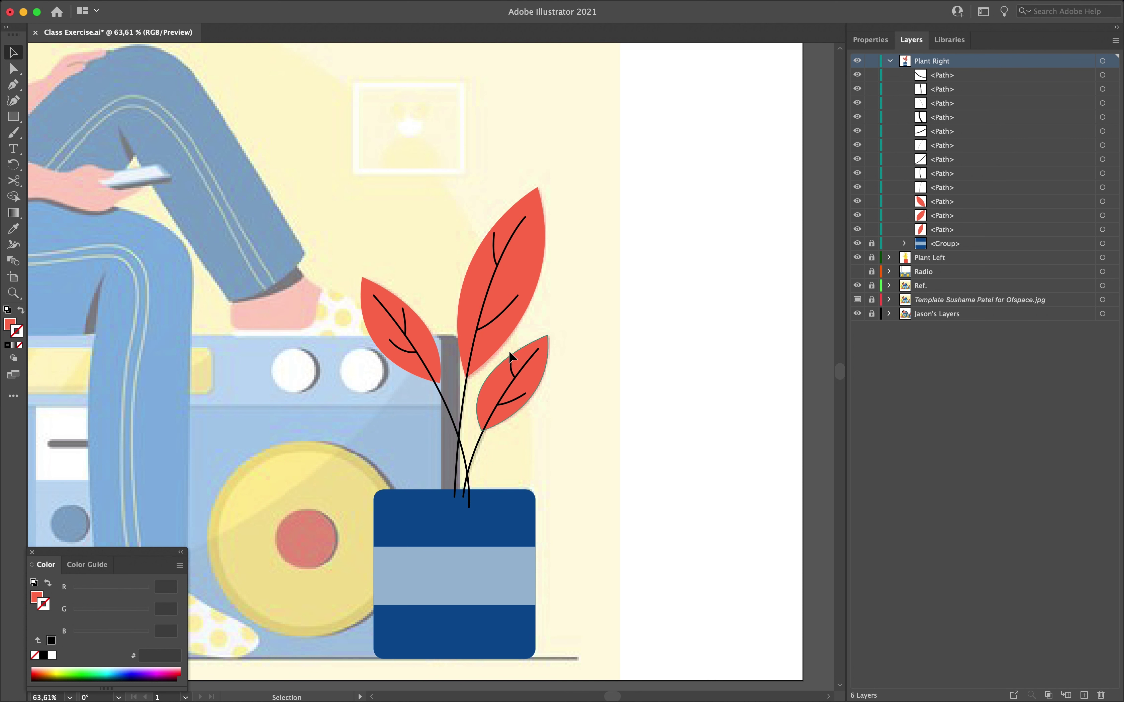
mouse_move(491, 358)
left_mouse_down()
mouse_move(516, 386)
mouse_move(496, 357)
left_mouse_up()
scroll(564, 460, "up", 4)
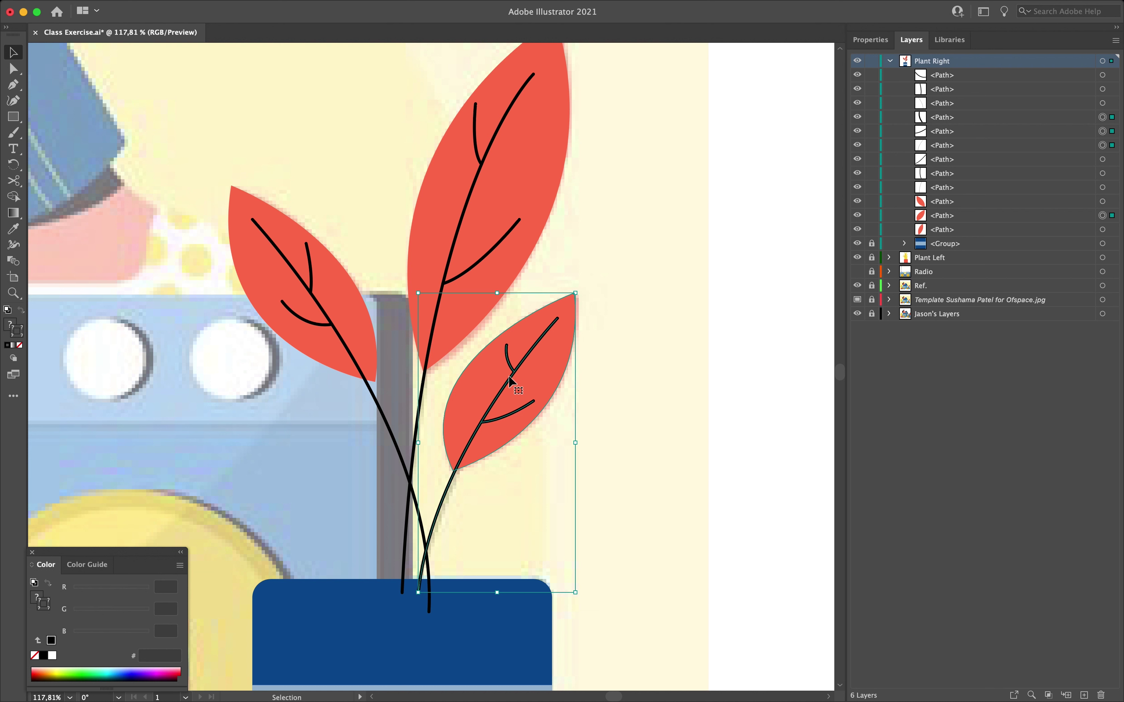
right_click(532, 370)
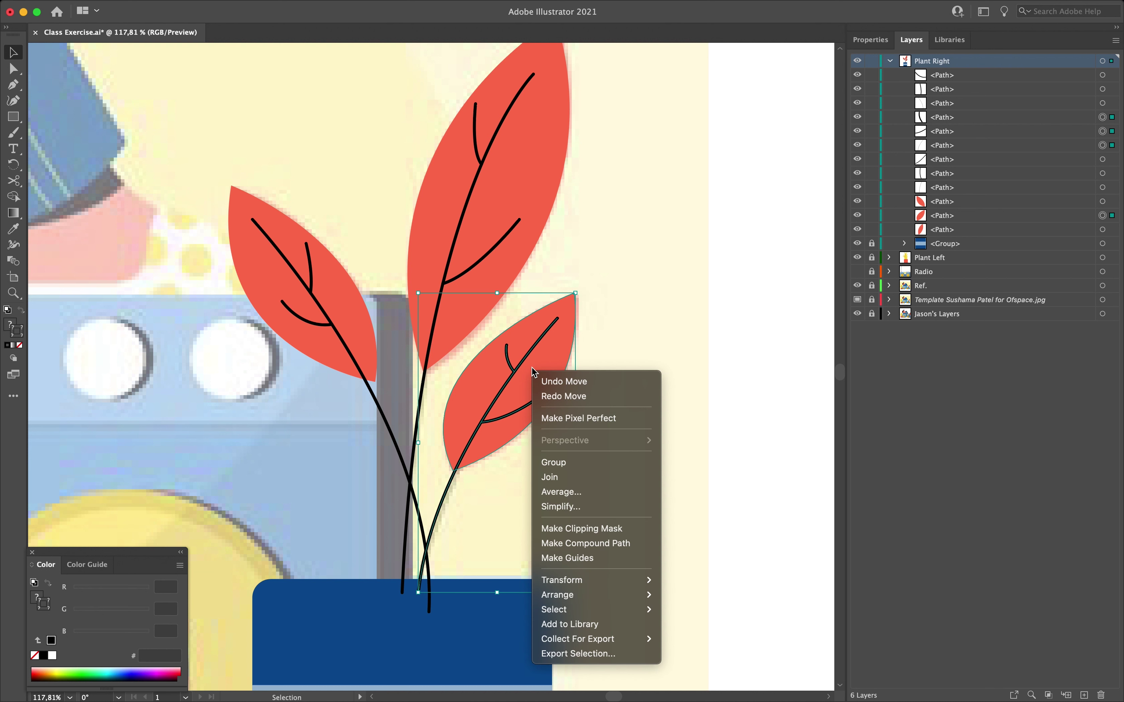
left_click(557, 462)
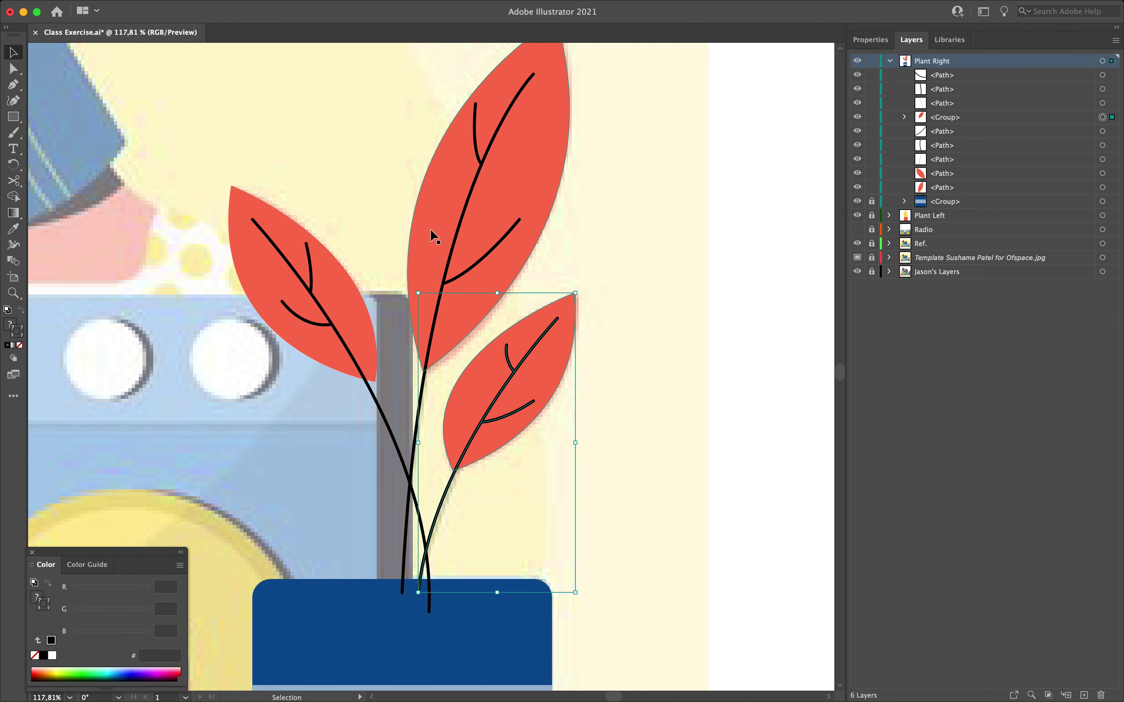
Step: Group the tall leaf with its central stem and side veins
left_click_drag(402, 131, 509, 219)
right_click(489, 205)
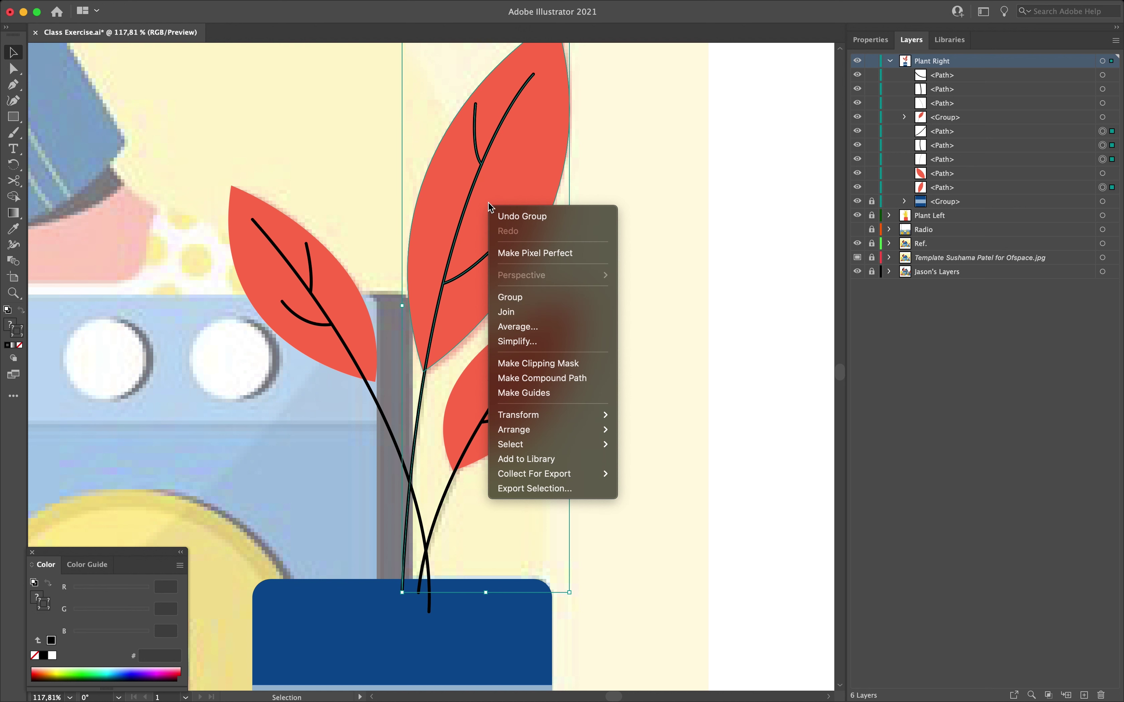
left_click(535, 298)
Step: Group the left leaf with its stem and side veins, and deselect it
left_click_drag(185, 210, 327, 312)
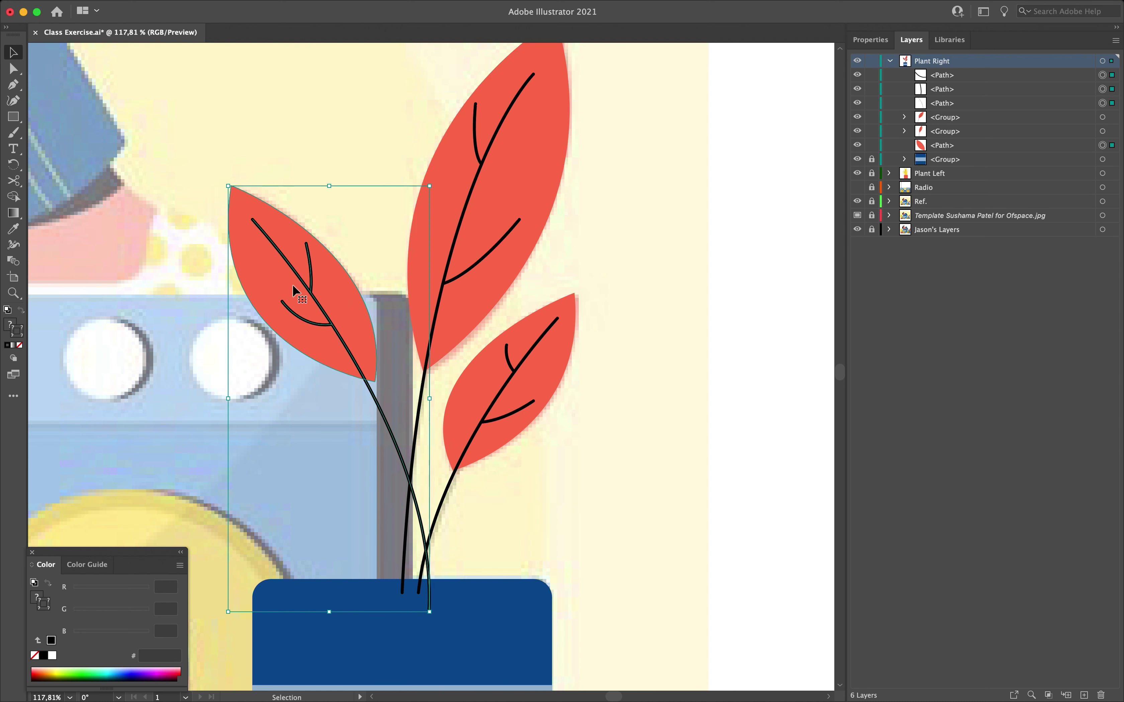
right_click(273, 261)
left_click(328, 349)
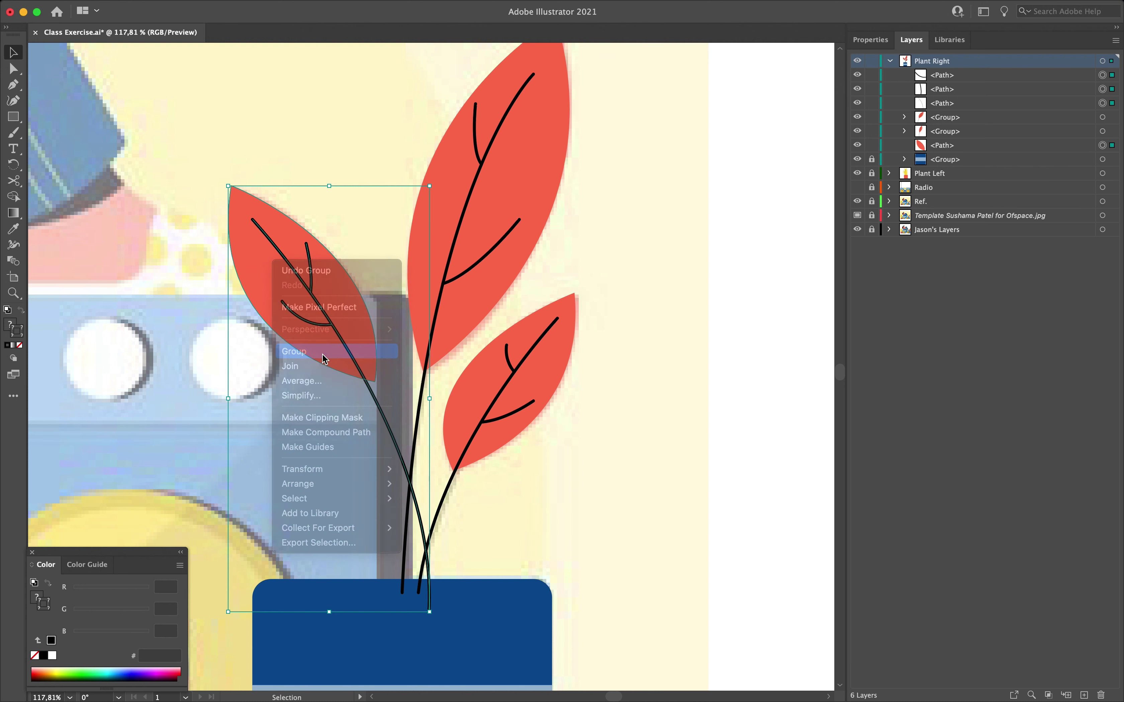
left_click(314, 166)
Step: Move the three leaf groups below the pot group in the Plant Right layer, and unlock the pot group
scroll(700, 258, "down", 5)
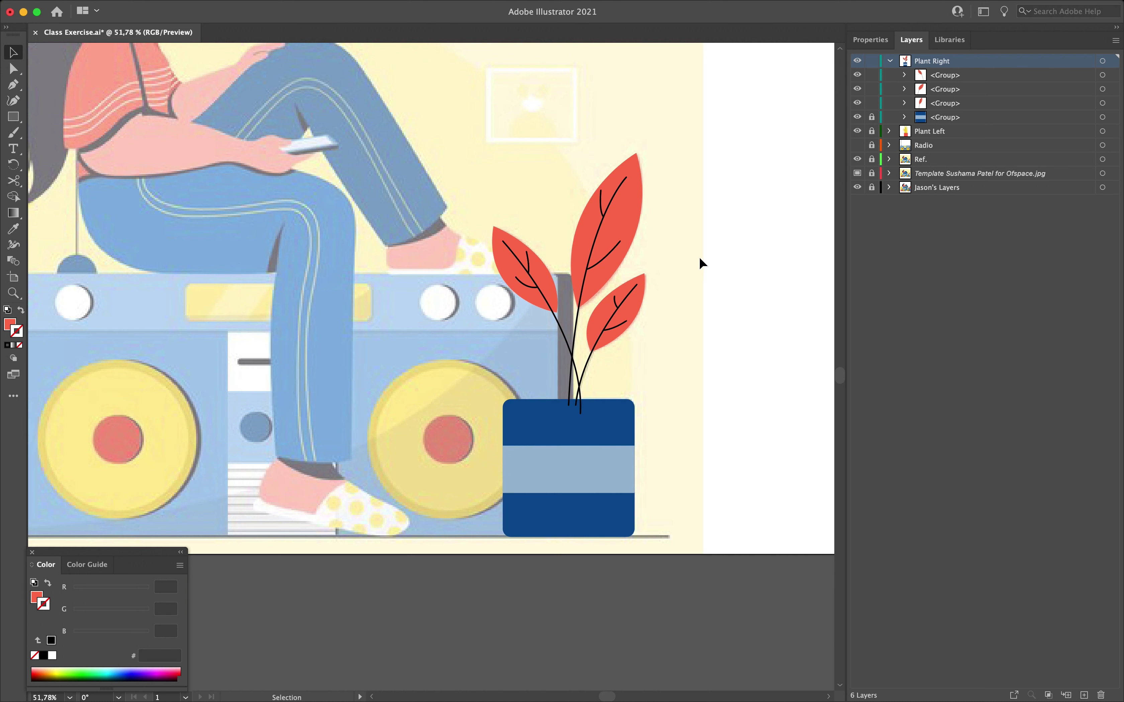
left_click(962, 73)
left_click(967, 103, "shift")
left_click_drag(966, 103, 967, 123)
left_click(872, 76)
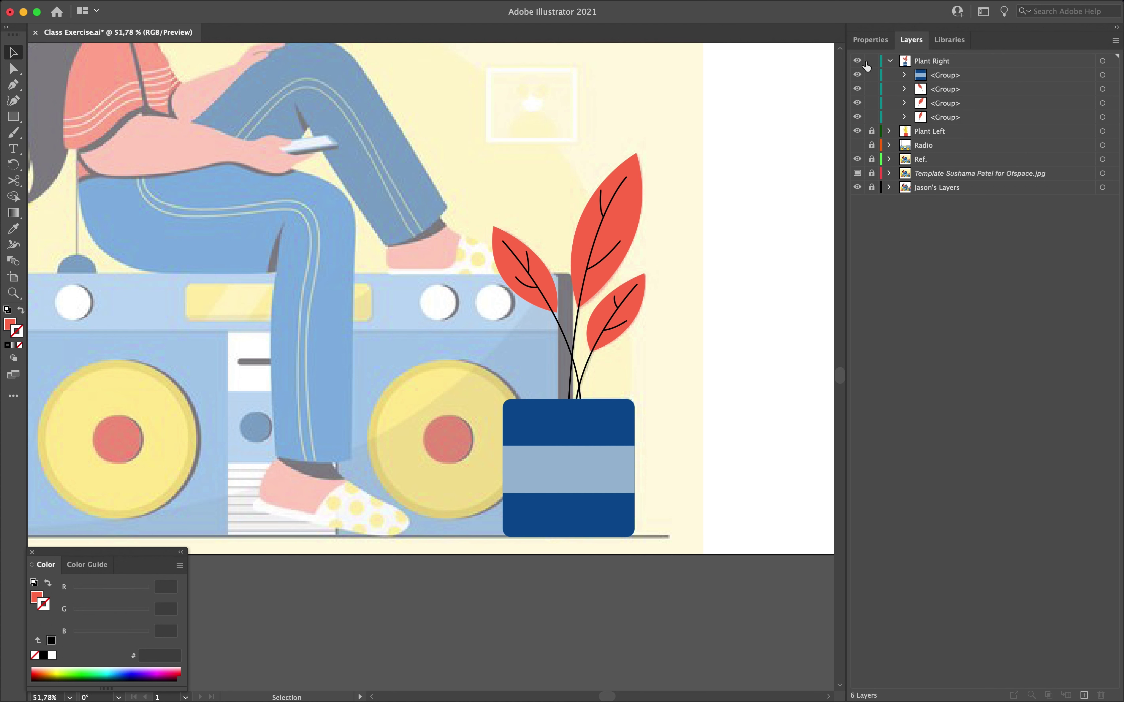
Step: Hide the Plant Right and Plant Left layers, and make Radio the active, unlocked layer
scroll(552, 241, "down", 2)
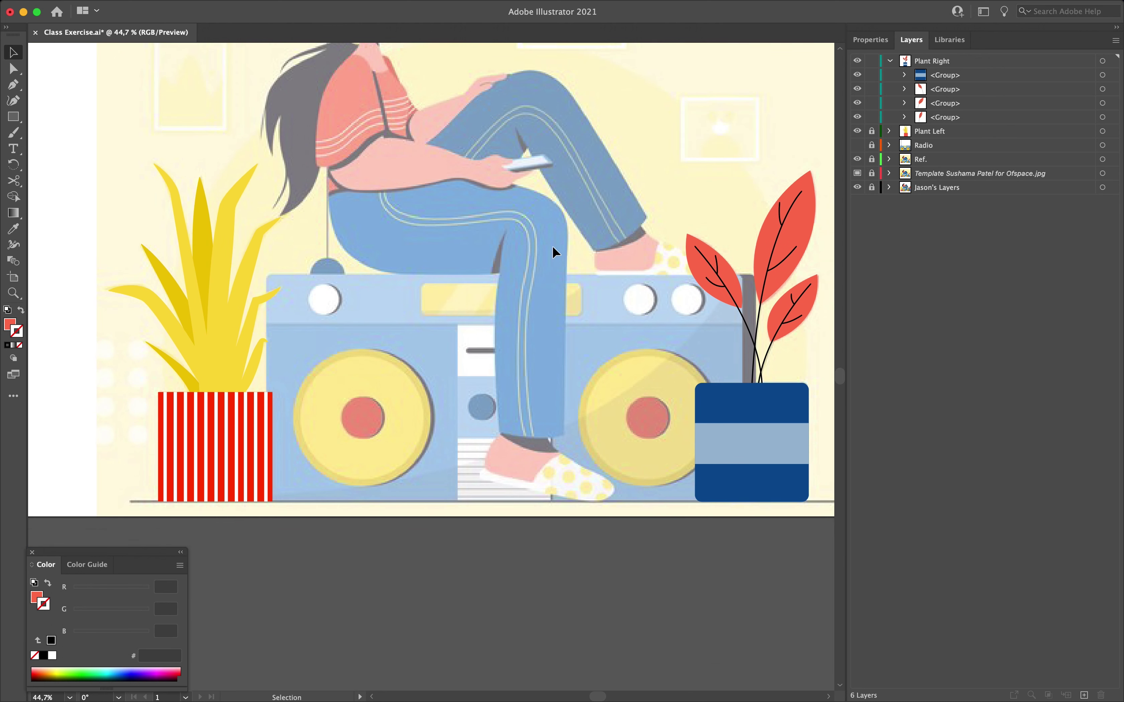
scroll(553, 245, "up", 2)
scroll(553, 245, "down", 2)
scroll(552, 245, "up", 3)
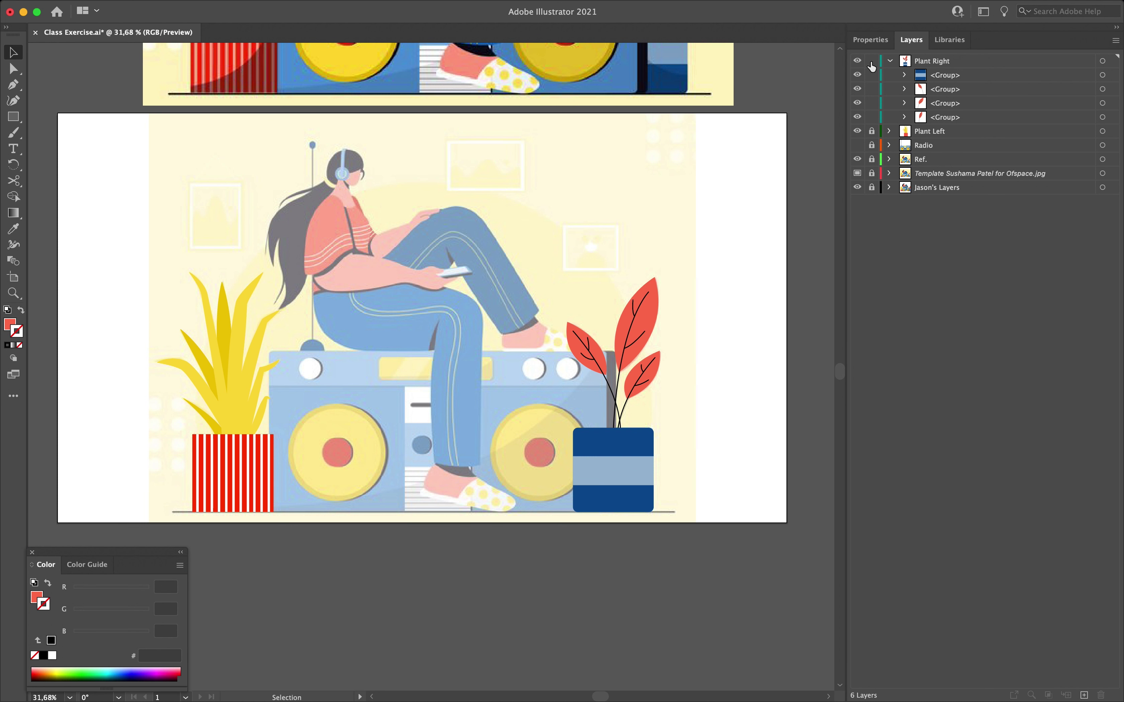
left_click(890, 61)
left_click(858, 61)
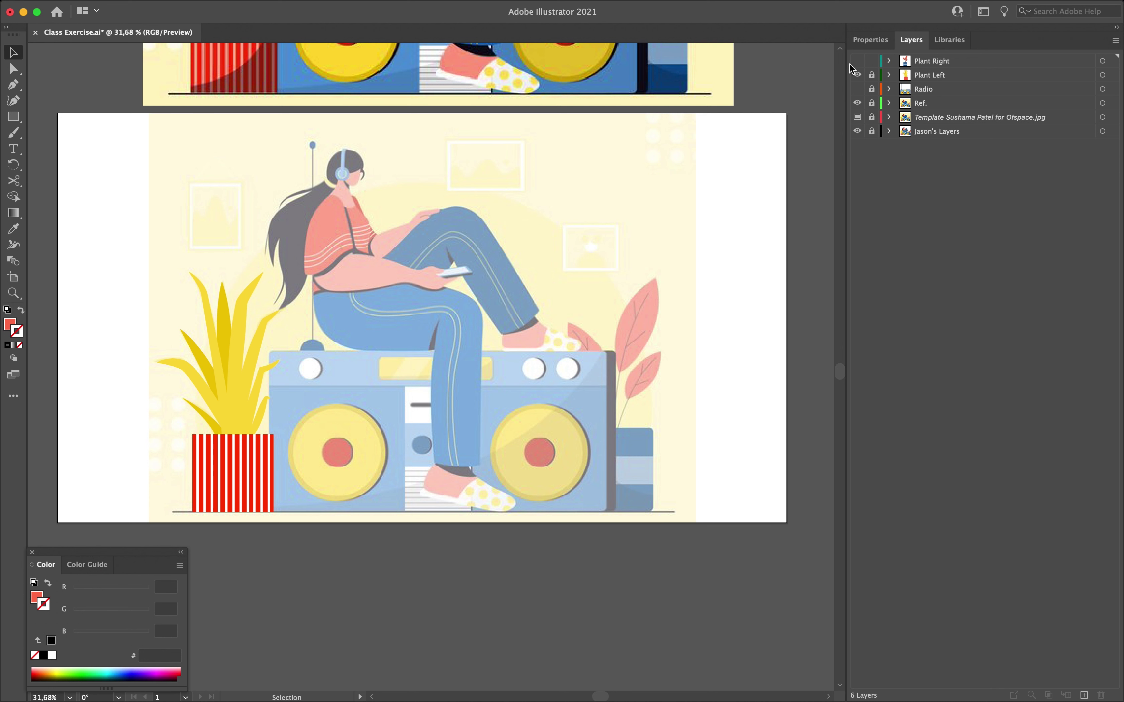
left_click(857, 75)
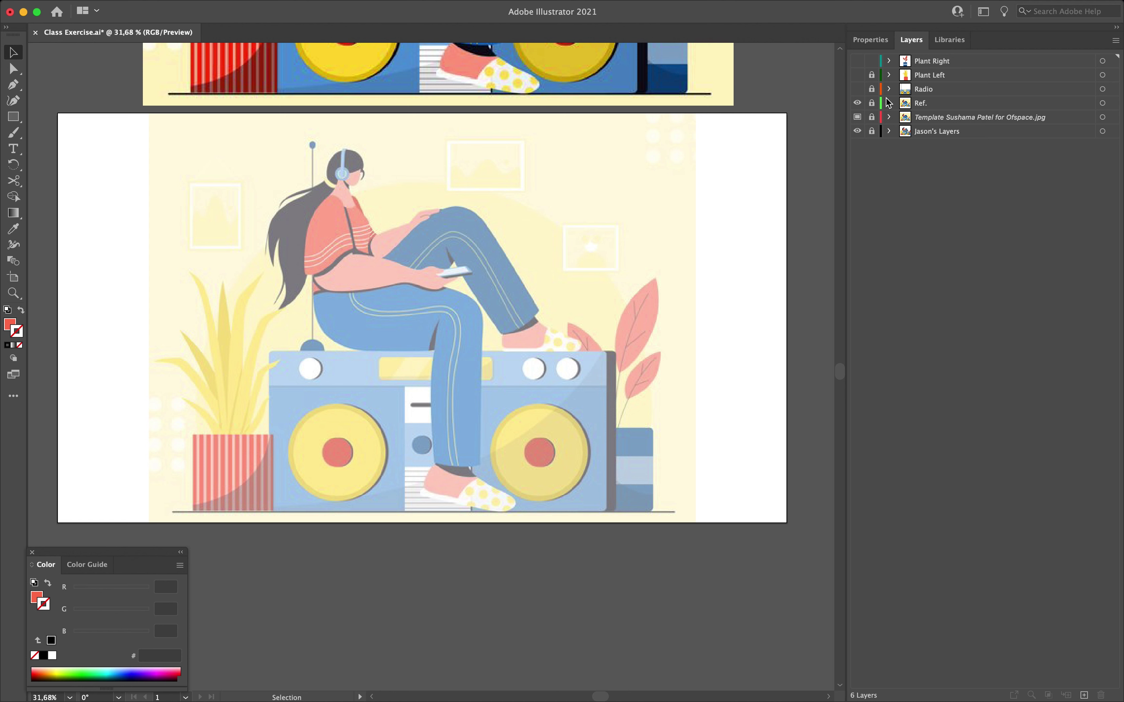
left_click(929, 92)
left_click(872, 90)
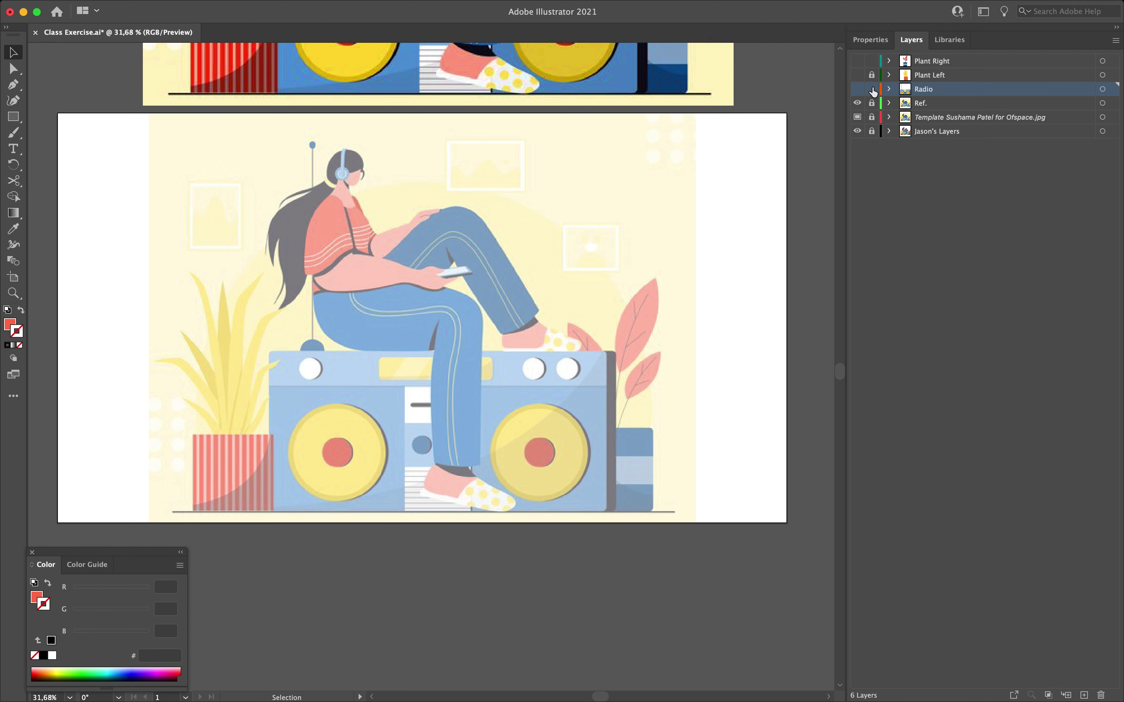
Step: Set up the Rectangle tool with no fill and a black stroke
scroll(557, 326, "up", 5)
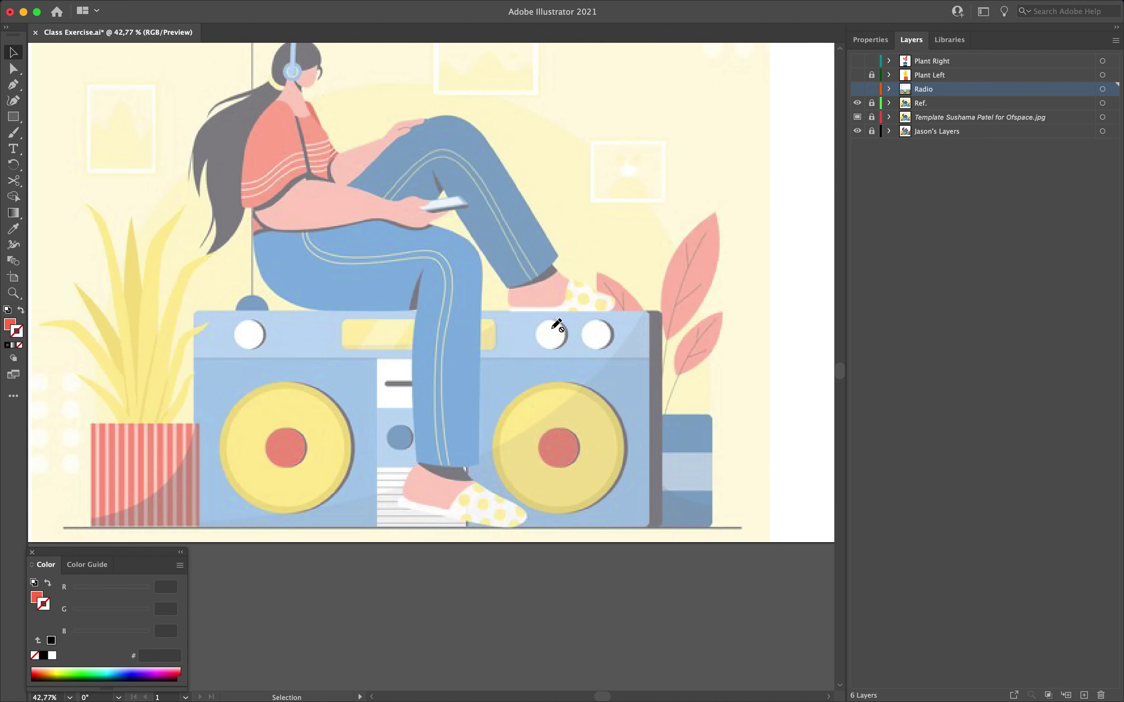
scroll(557, 325, "down", 1)
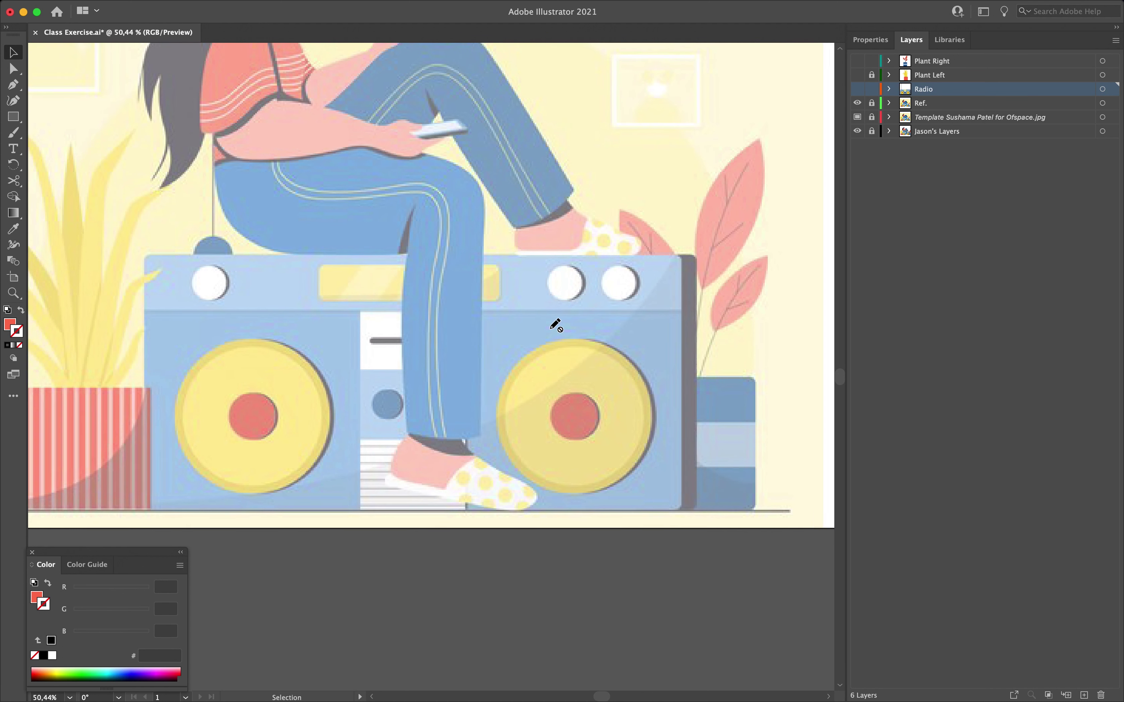
left_click(13, 119)
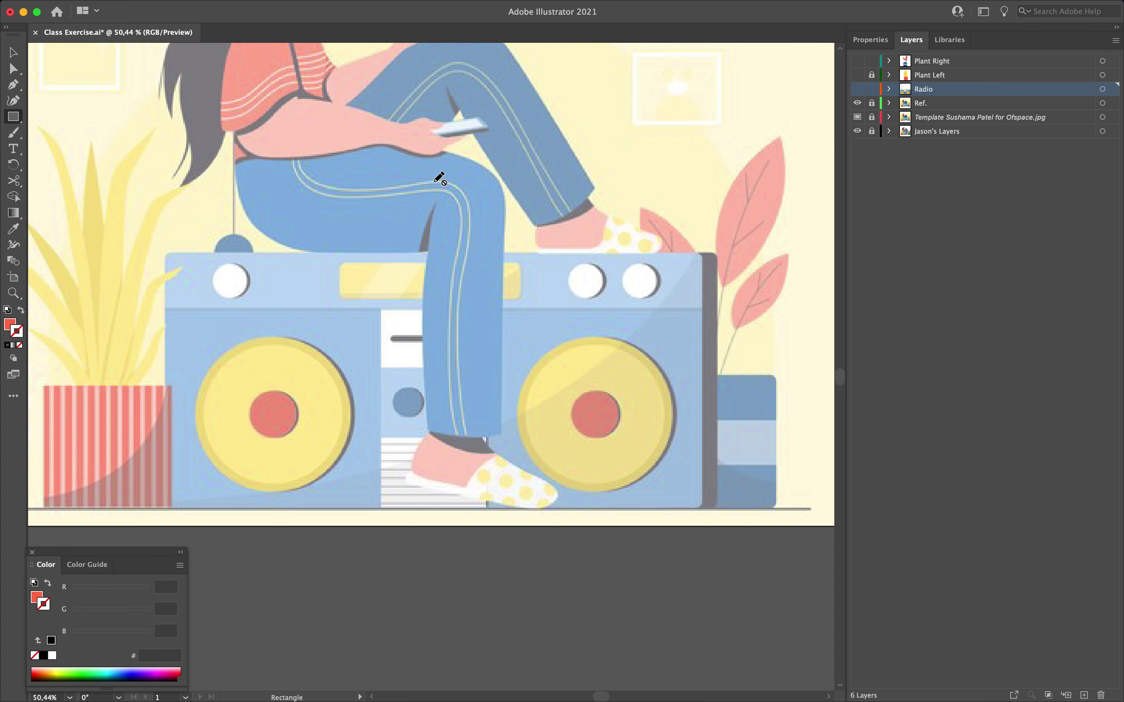
left_click(870, 39)
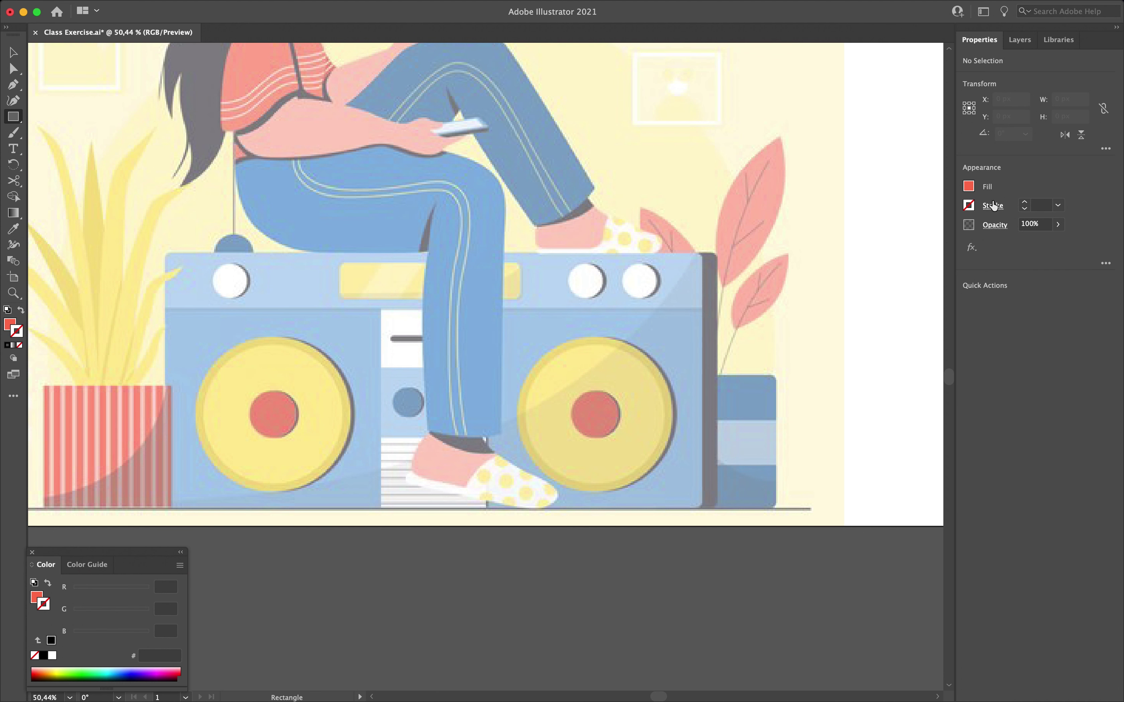
left_click(968, 186)
left_click(823, 234)
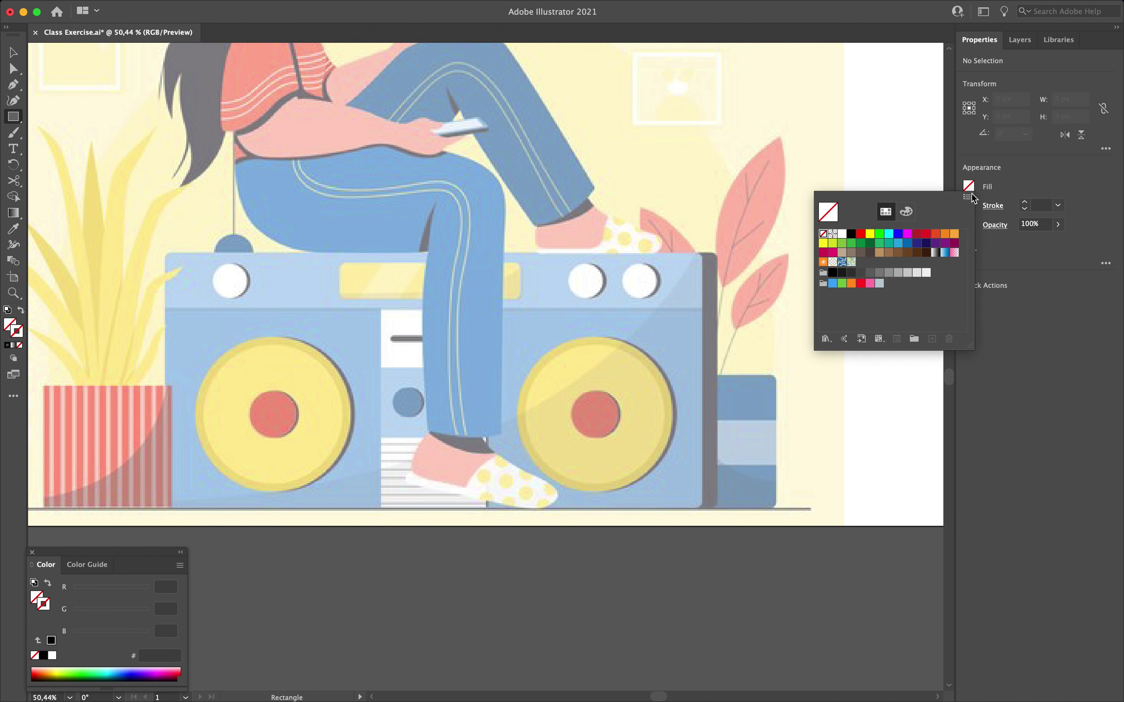
left_click(968, 205)
left_click(853, 256)
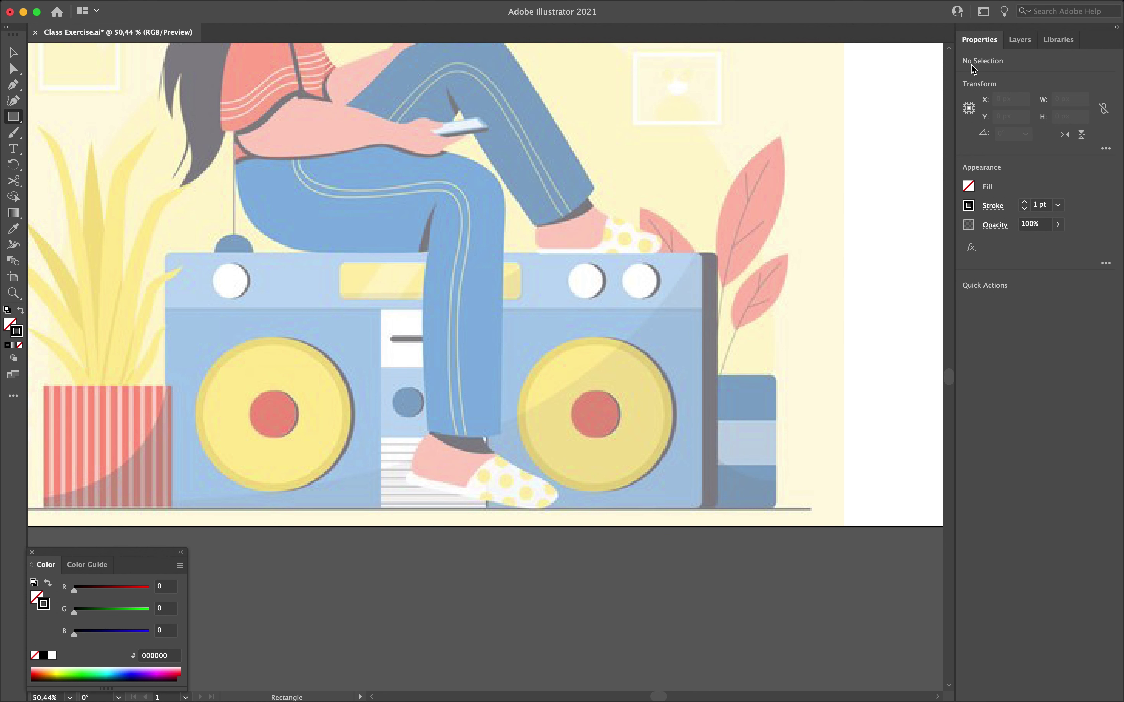
Step: Show the Radio layer and lock every object inside it
left_click(1021, 43)
left_click(858, 90)
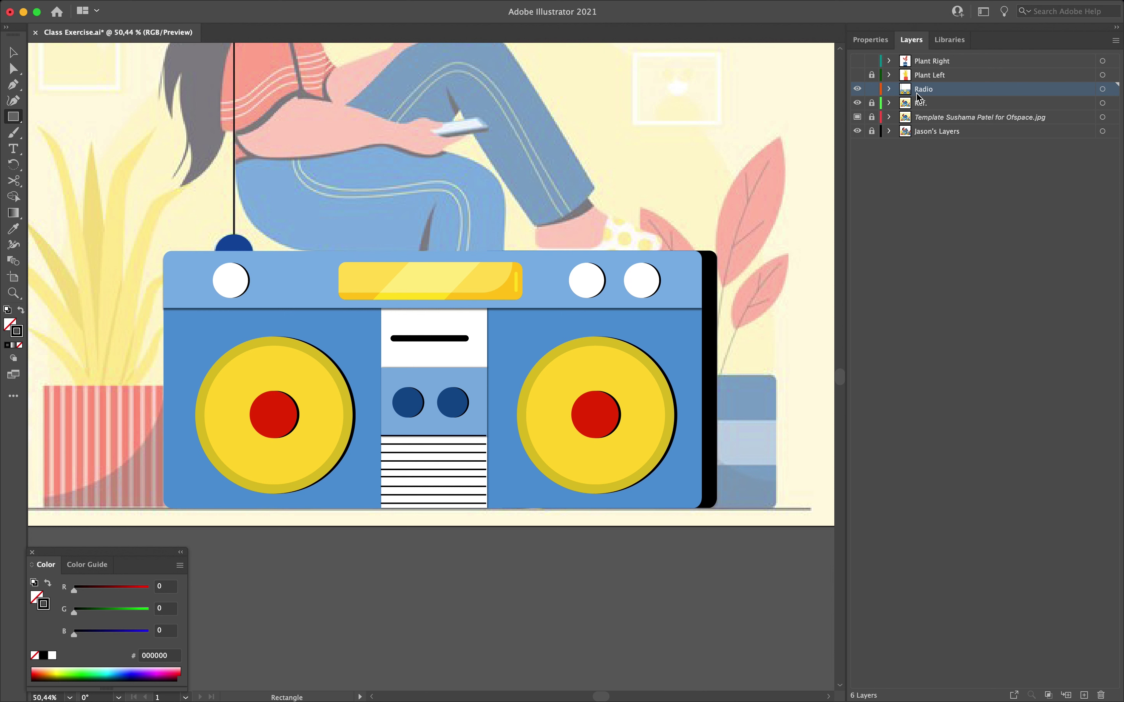
left_click(889, 90)
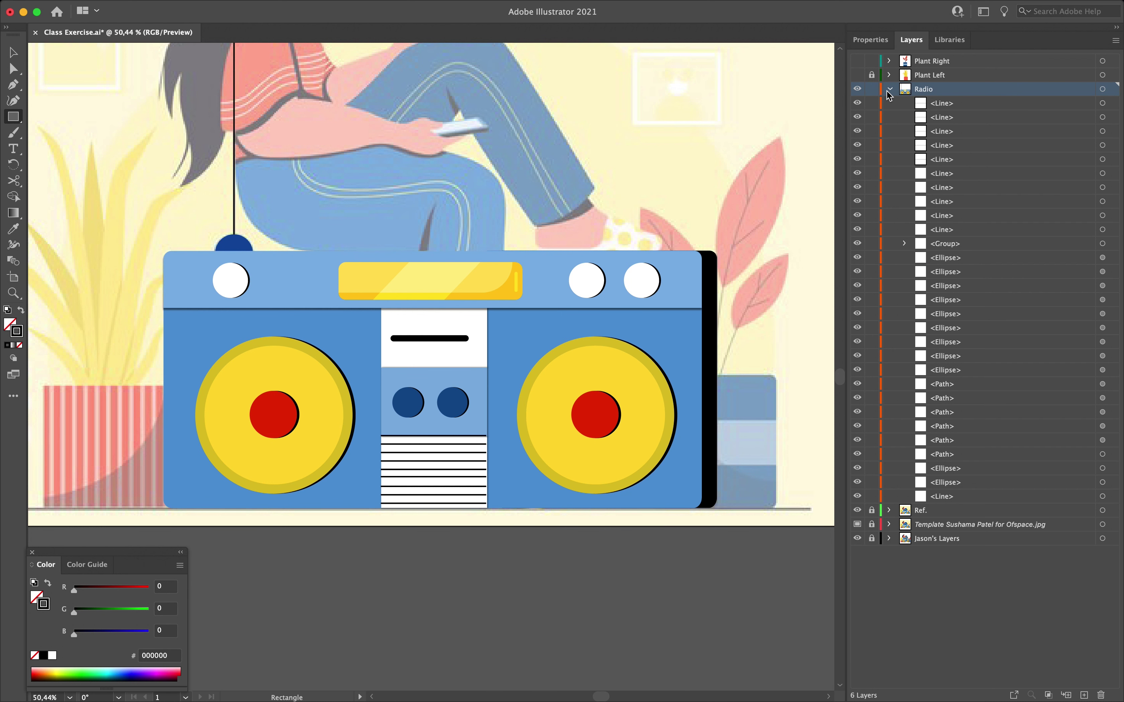
left_click_drag(872, 104, 873, 498)
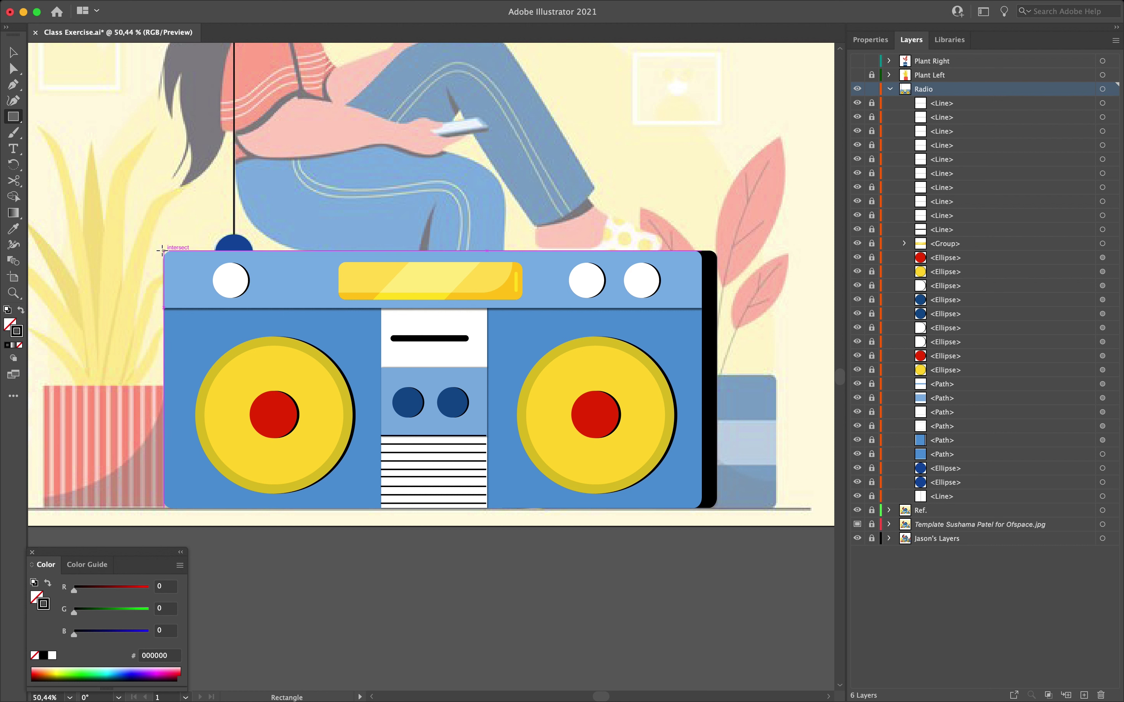
Step: Draw a rectangle about 890 by 426 px over the radio's front, aligning its lower edge with the radio body's base
left_click_drag(163, 251, 702, 510)
scroll(702, 510, "up", 6)
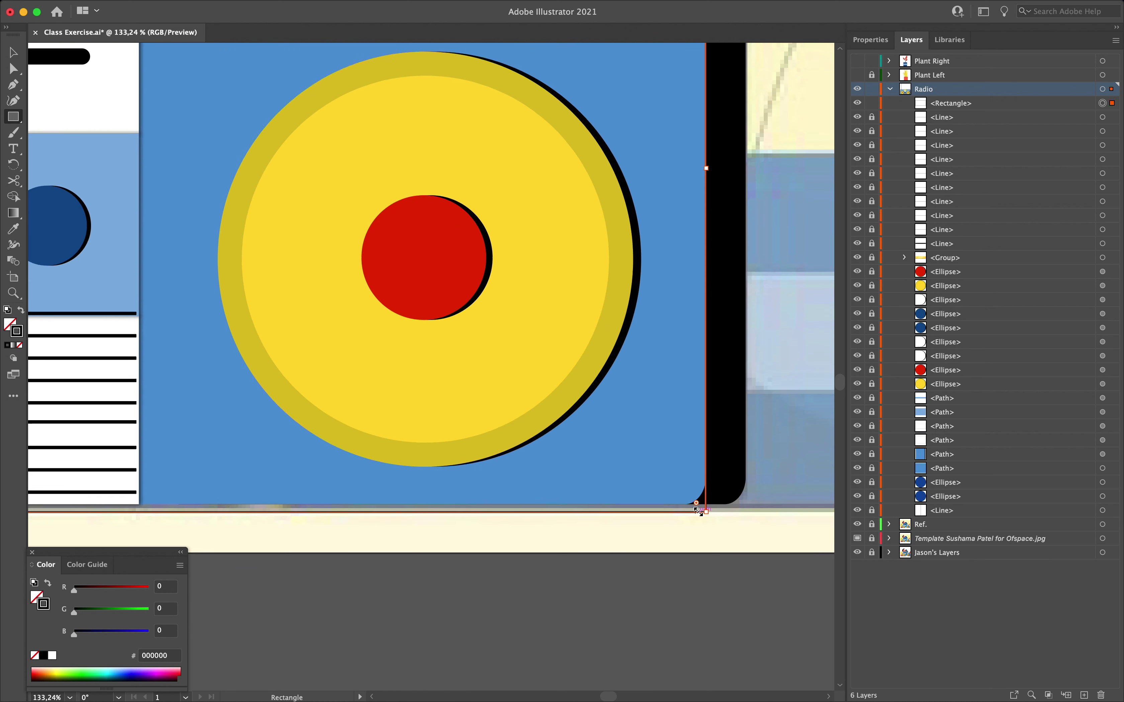
key("a")
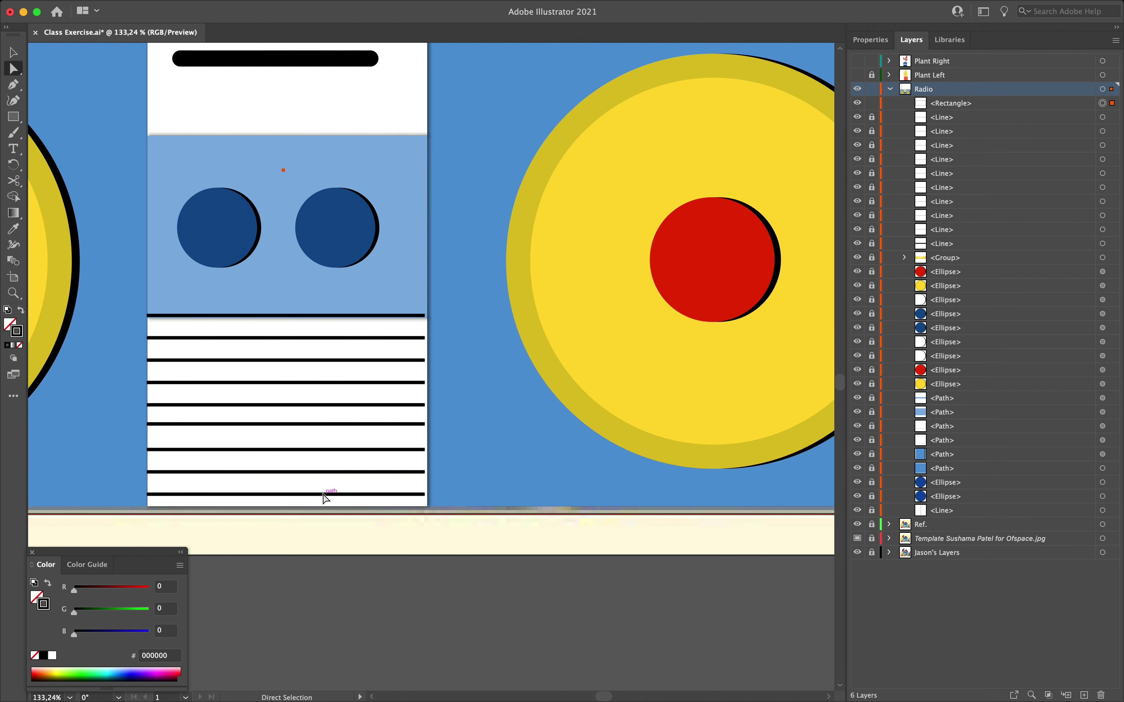
key("v")
left_click_drag(281, 513, 284, 507)
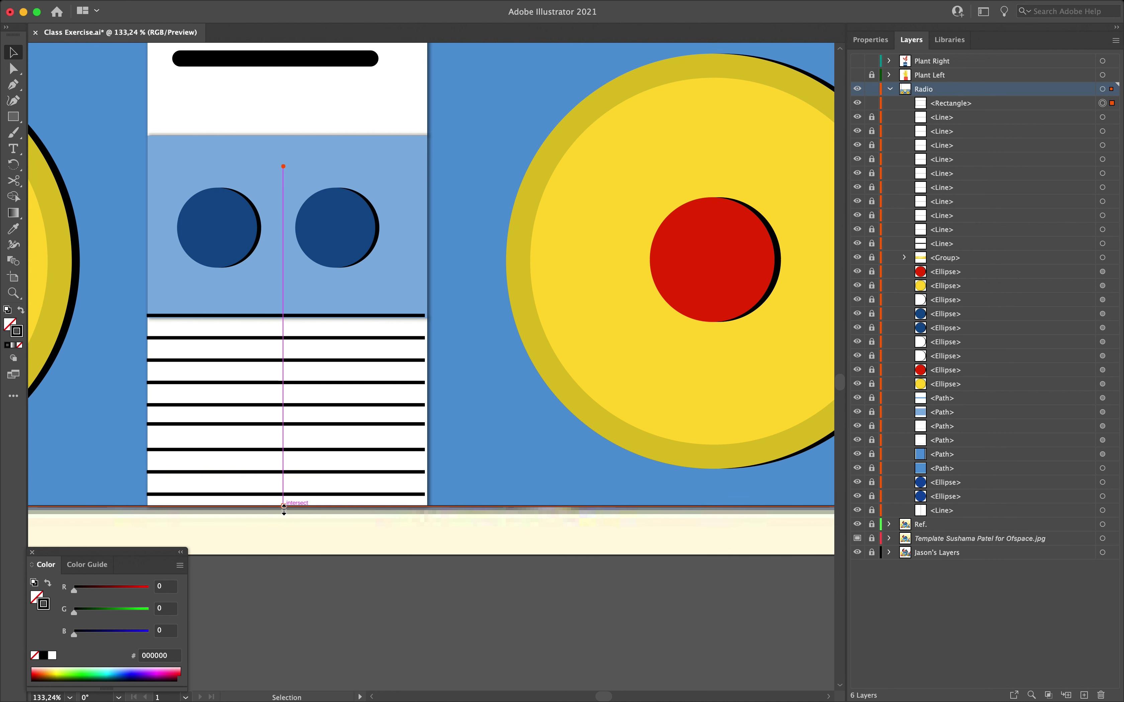
Step: Round the new rectangle's corners to about 14.6 px to follow the radio body's outline
scroll(284, 509, "down", 6)
scroll(477, 313, "up", 5)
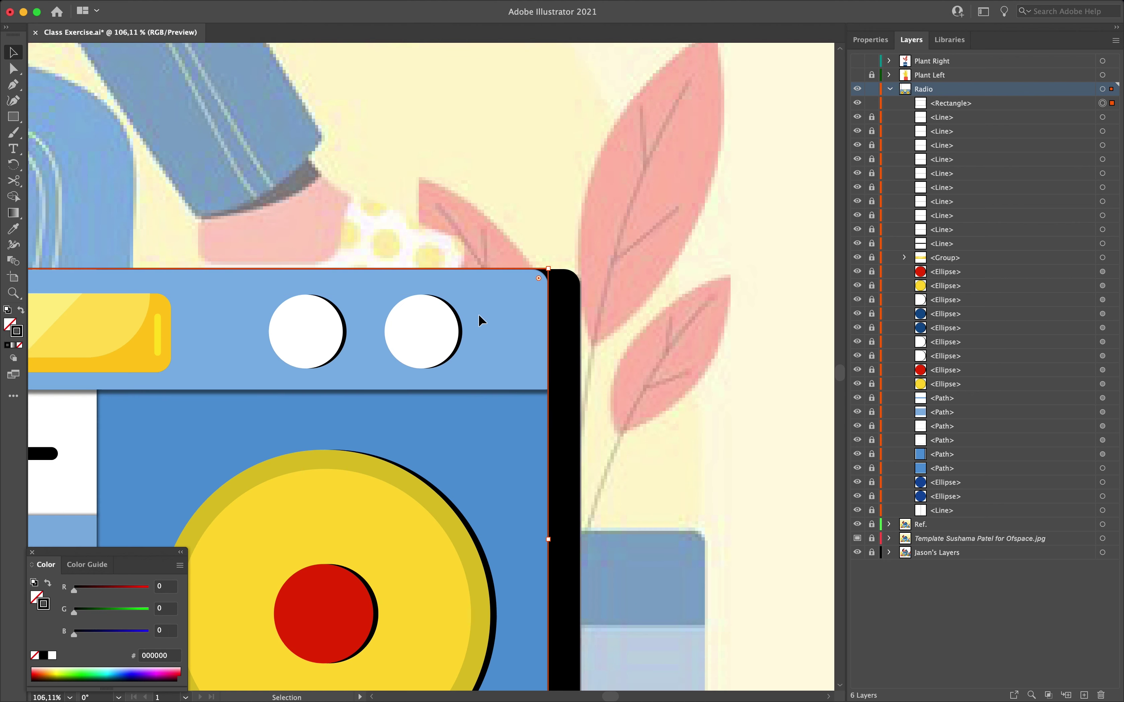
scroll(477, 314, "up", 3)
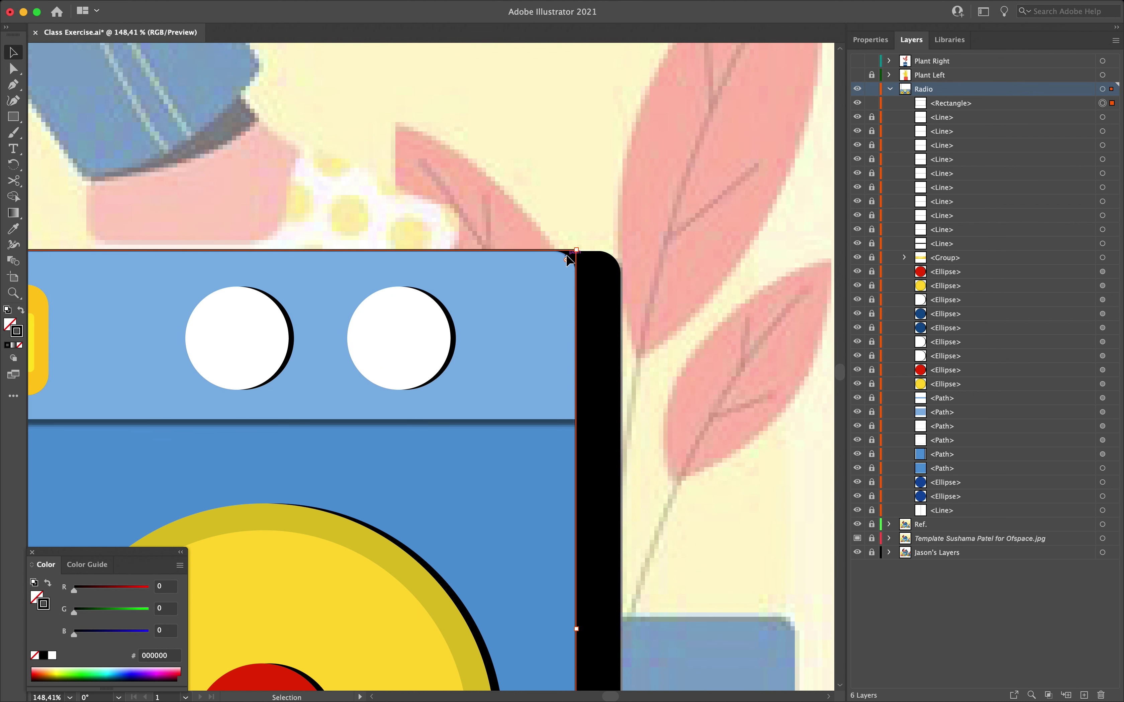
left_click_drag(565, 264, 576, 251)
scroll(394, 376, "down", 5)
scroll(393, 376, "left", 10)
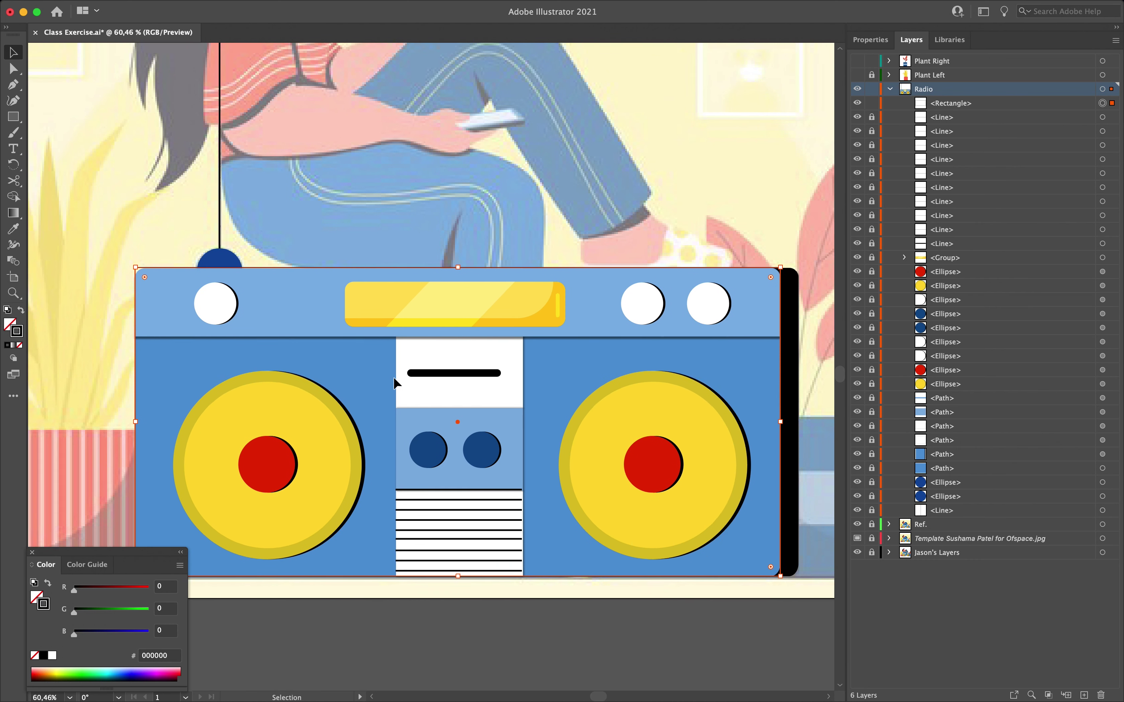
left_click_drag(126, 268, 127, 270)
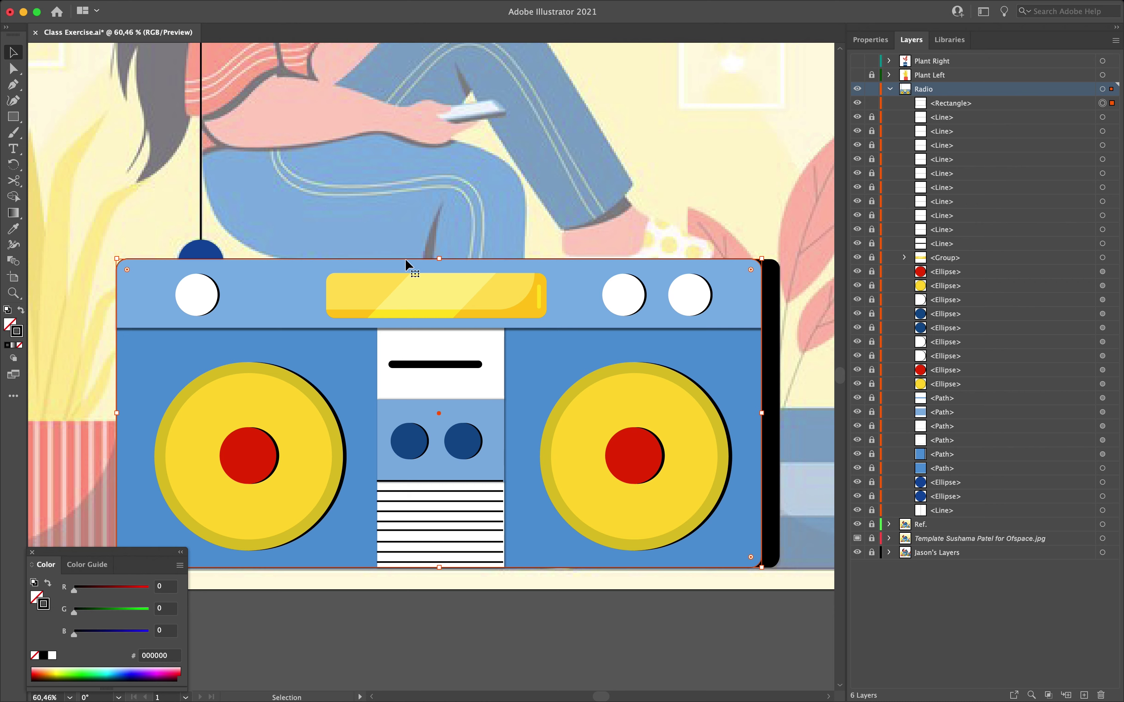
Step: Give the rectangle over the radio a black fill and no stroke
left_click(870, 39)
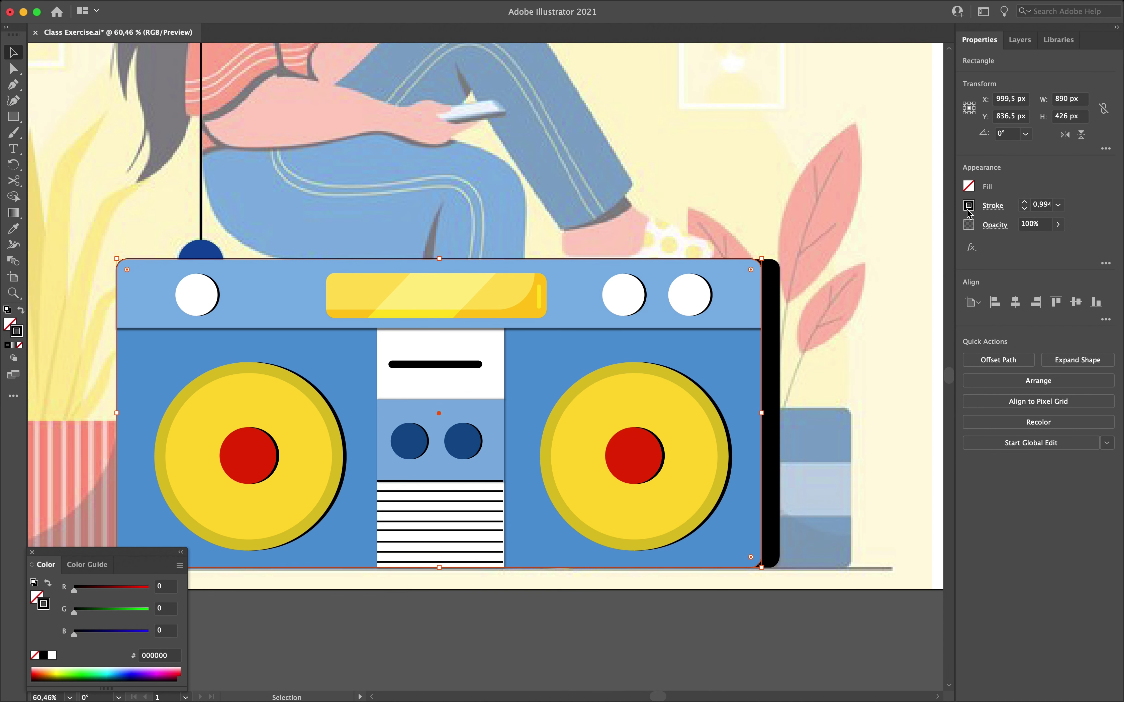
left_click(969, 186)
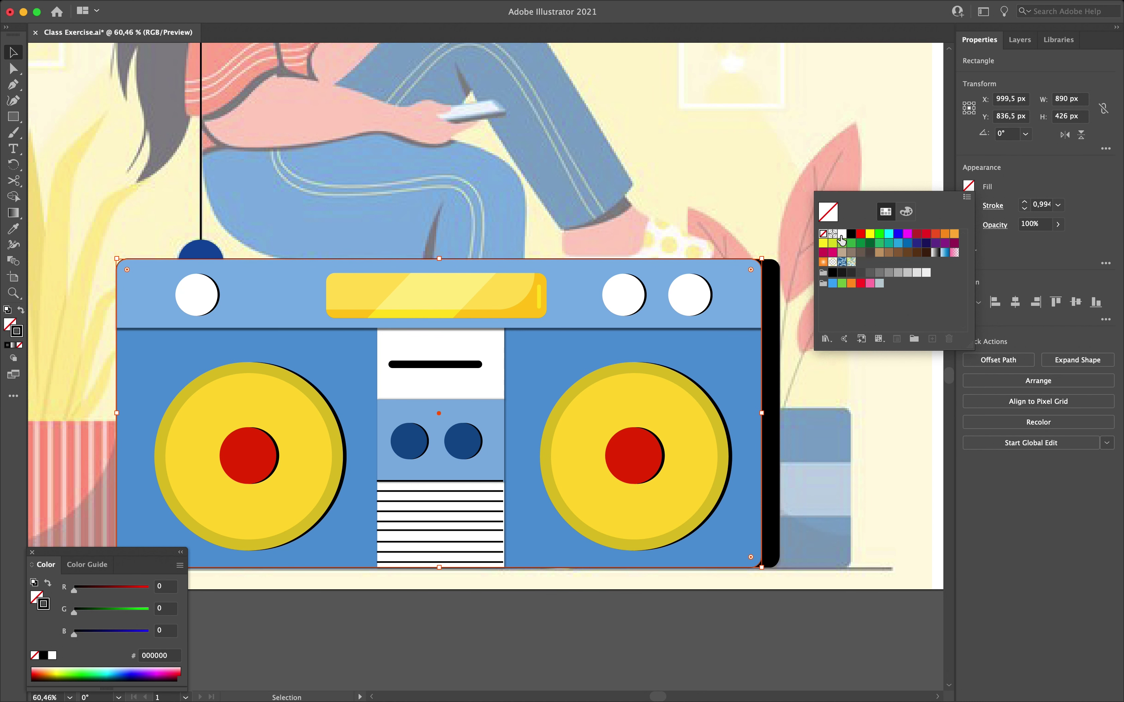
left_click(852, 234)
left_click(1001, 175)
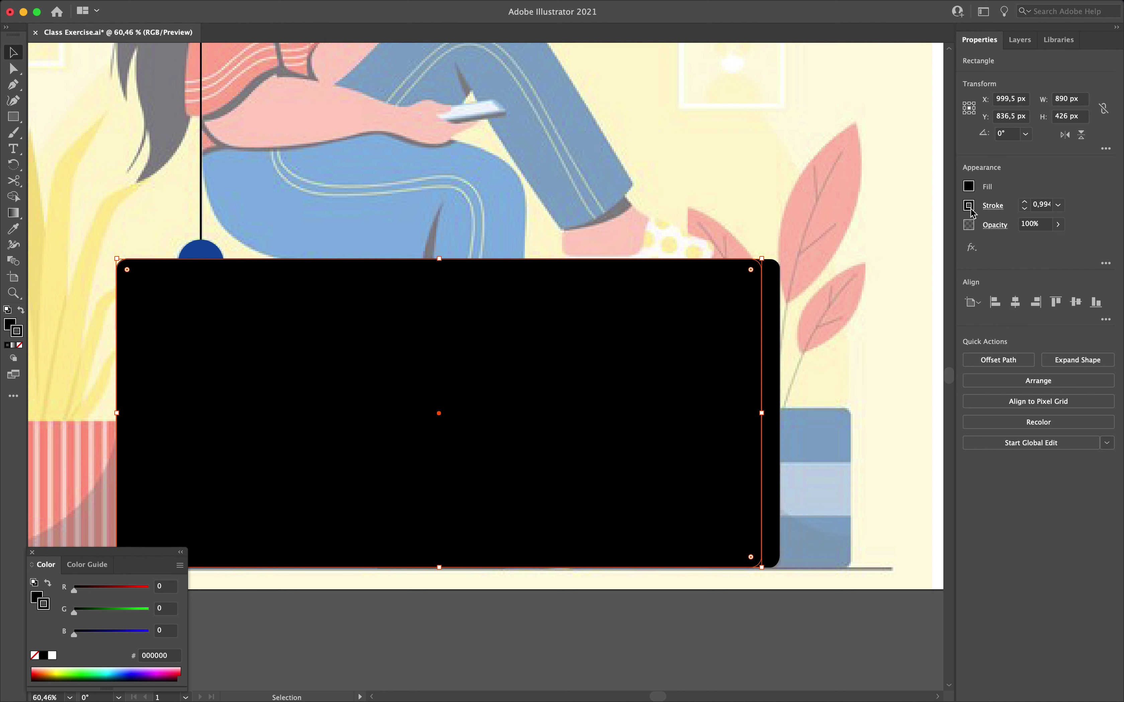
left_click(969, 206)
left_click(823, 253)
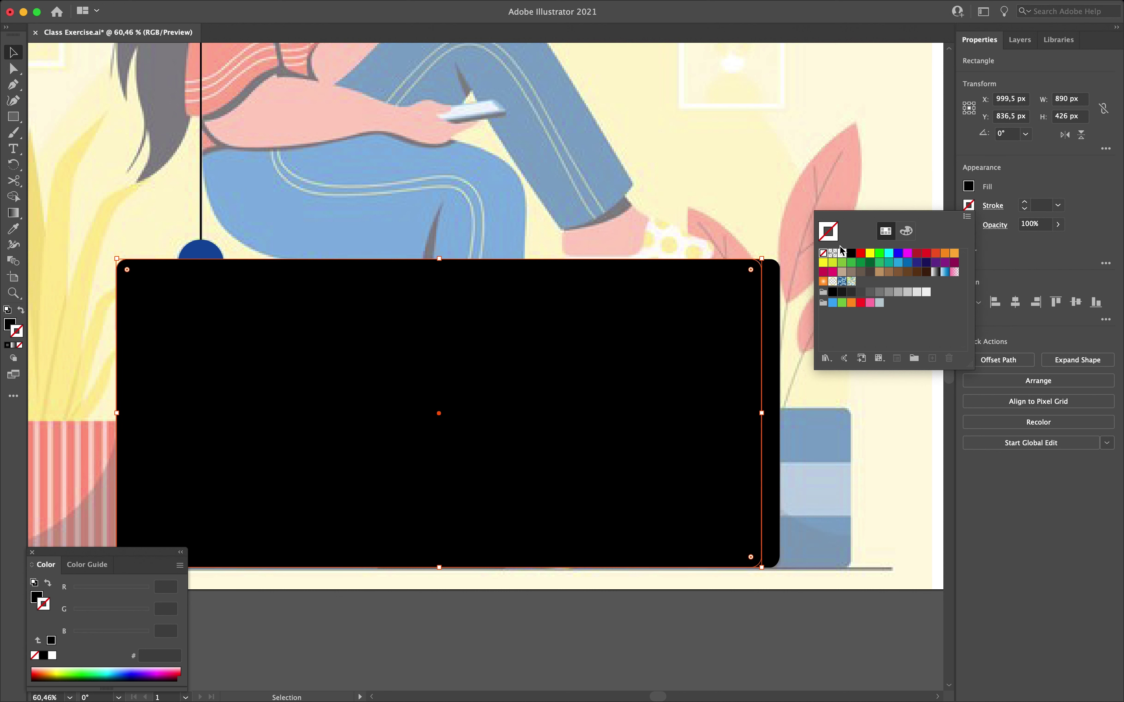
left_click(1025, 177)
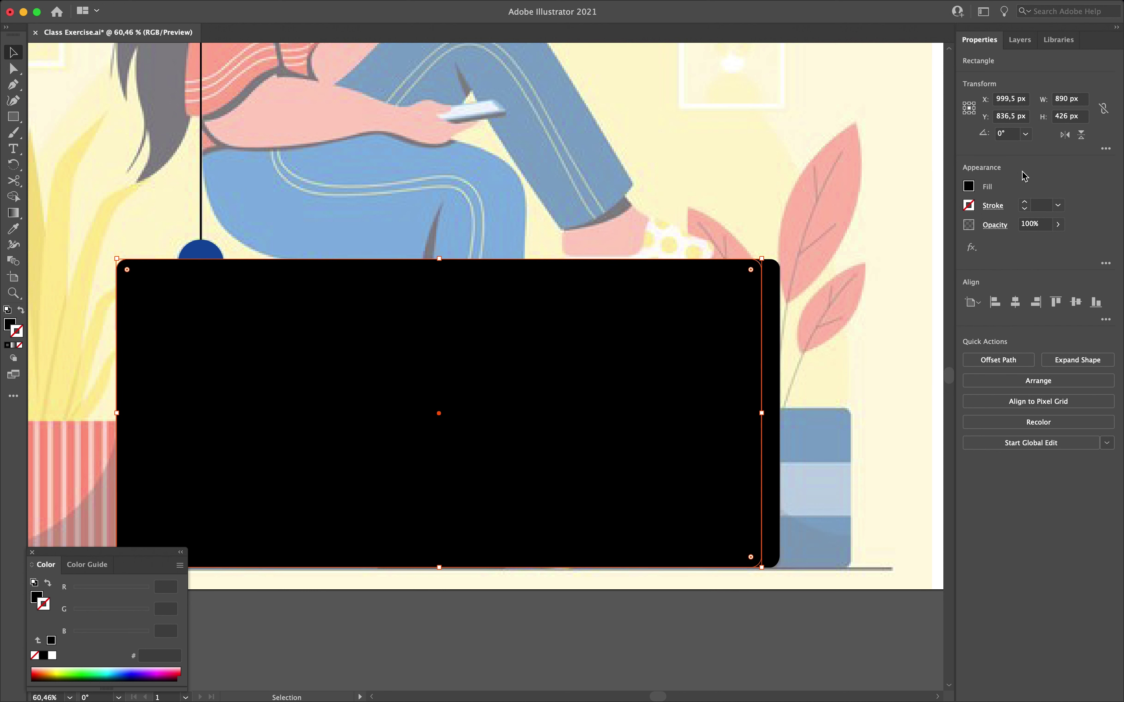
Step: Delete the anchor points at the black rectangle's upper-left corner to open it into a diagonal shape
key("a")
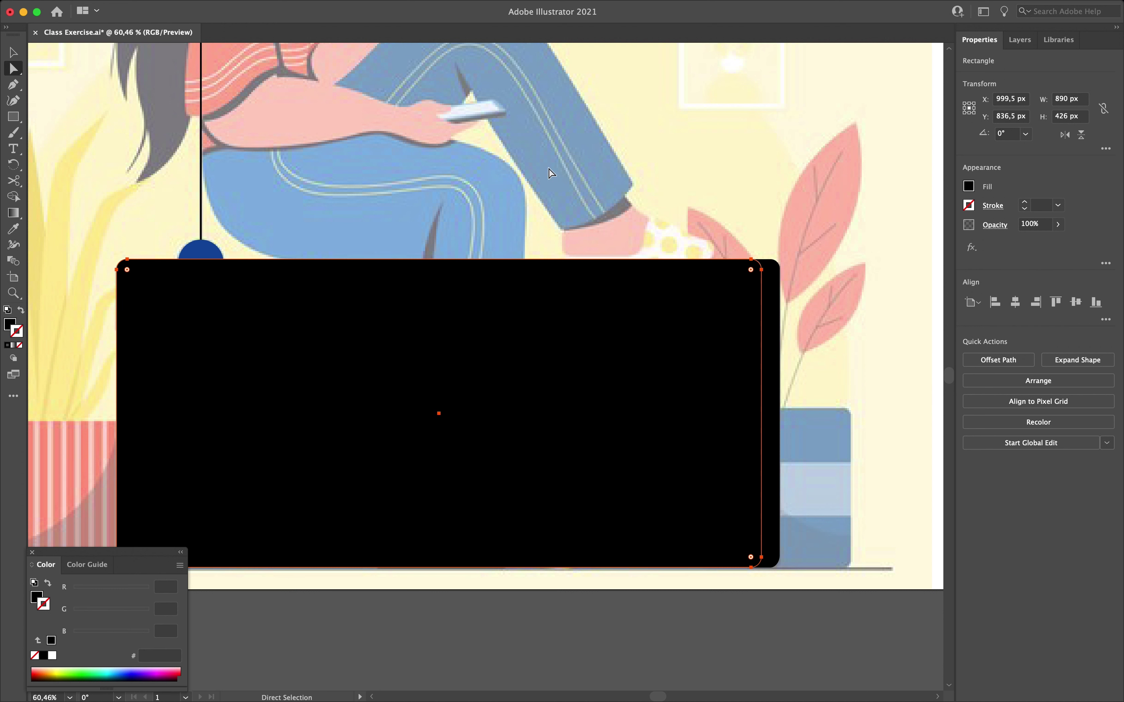
left_click(94, 255)
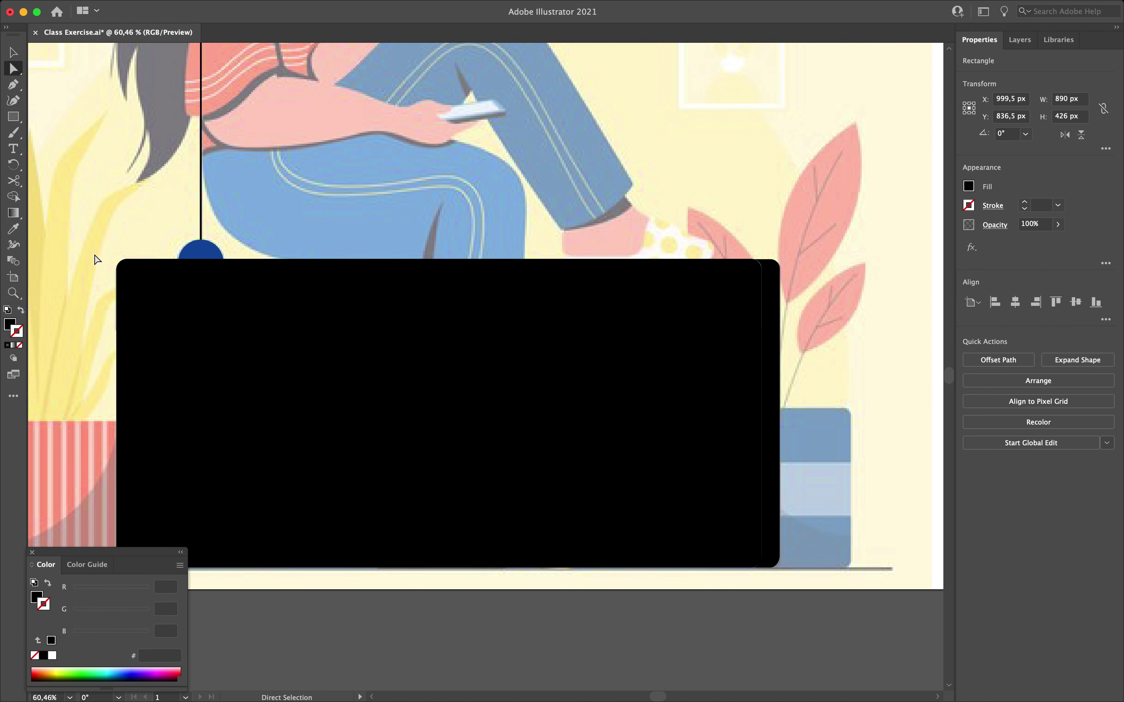
left_click(133, 272)
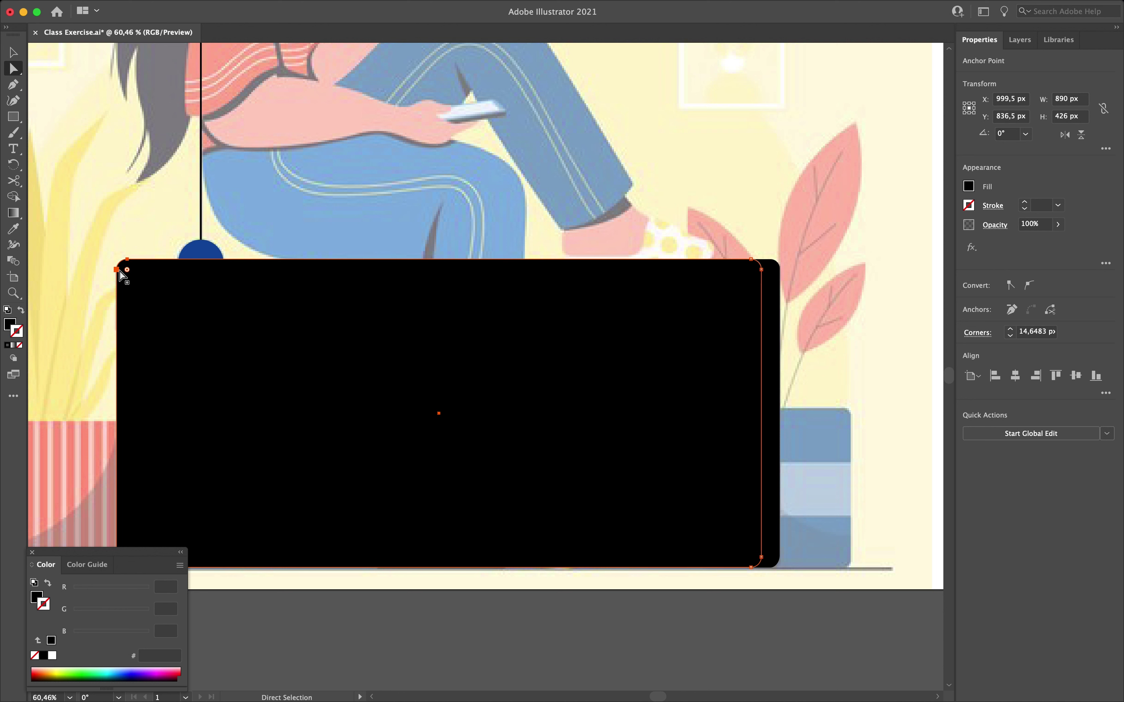
key("Delete")
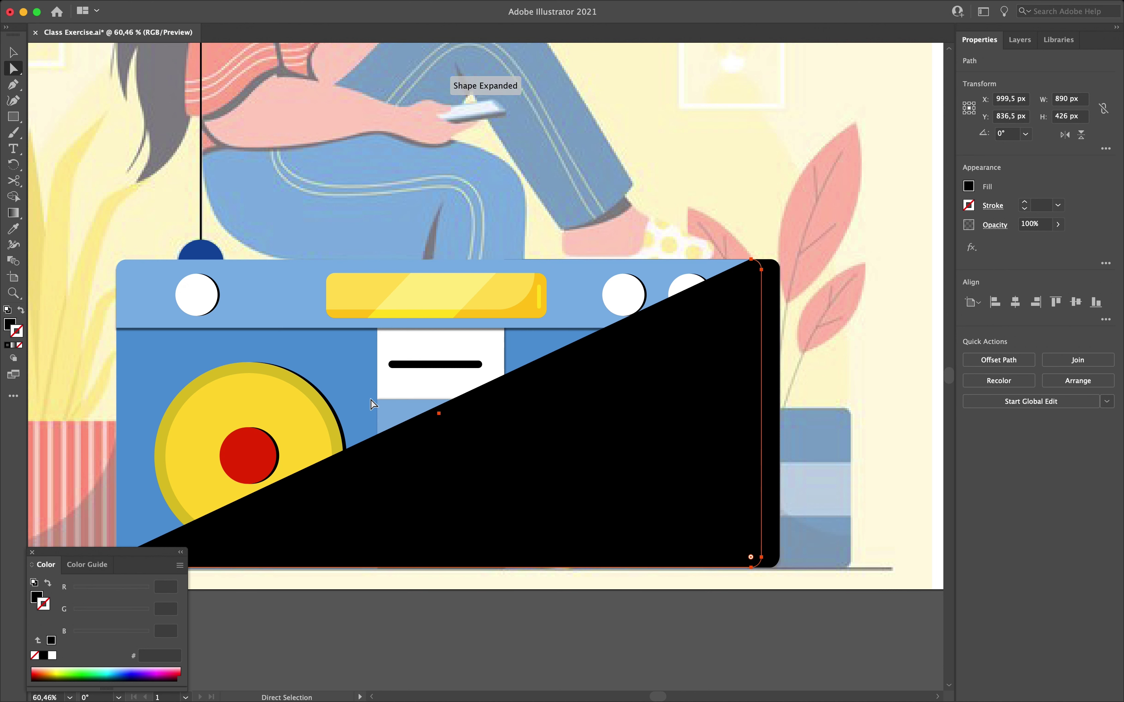
Step: Close the black shape with the Pen tool along its diagonal, adding an anchor point midway between the upper-right and lower-left ends
scroll(431, 407, "left", 5)
scroll(431, 407, "down", 3)
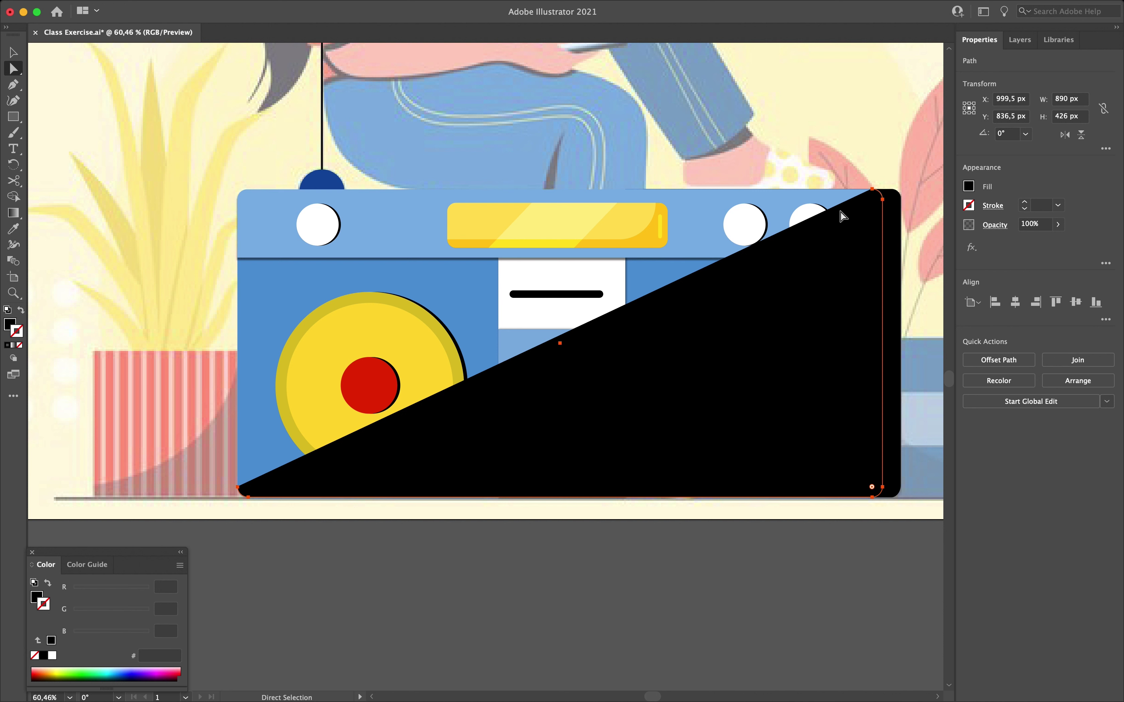
left_click(18, 84)
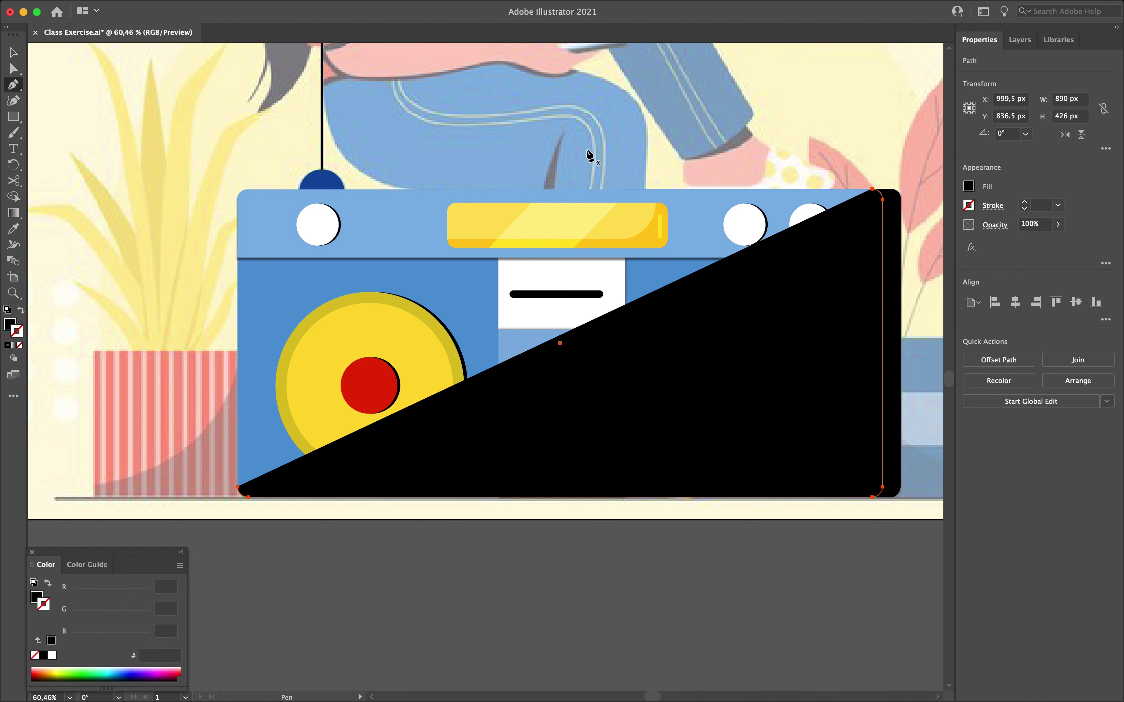
left_click(872, 189)
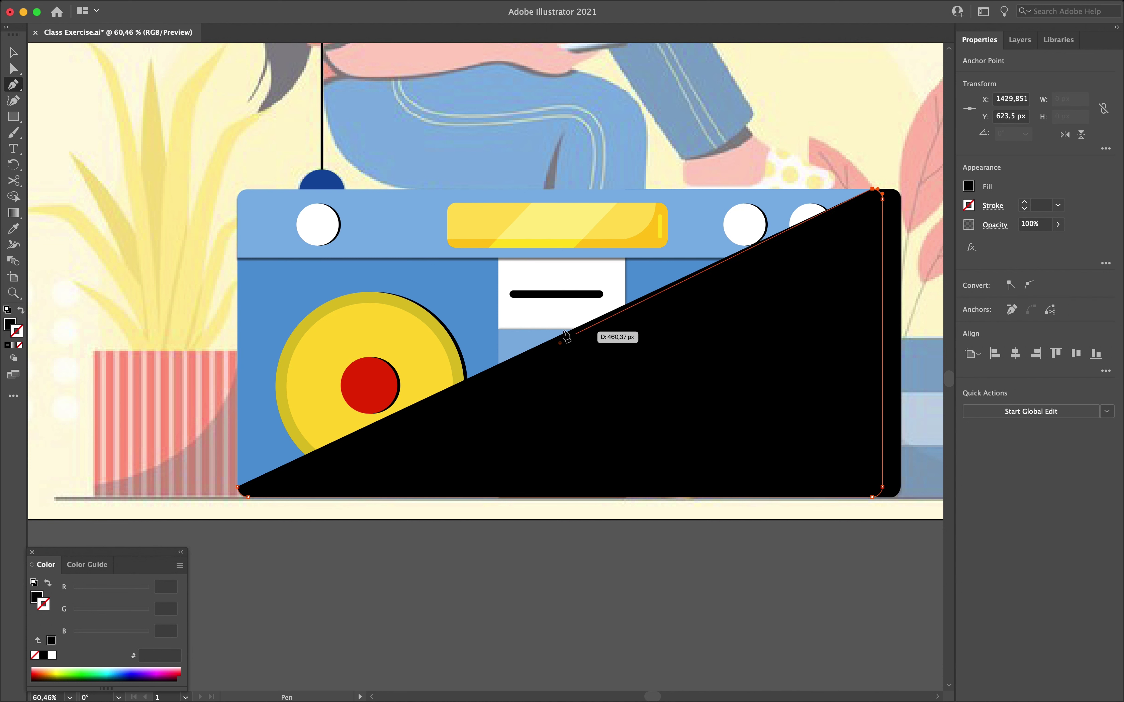
left_click(558, 336)
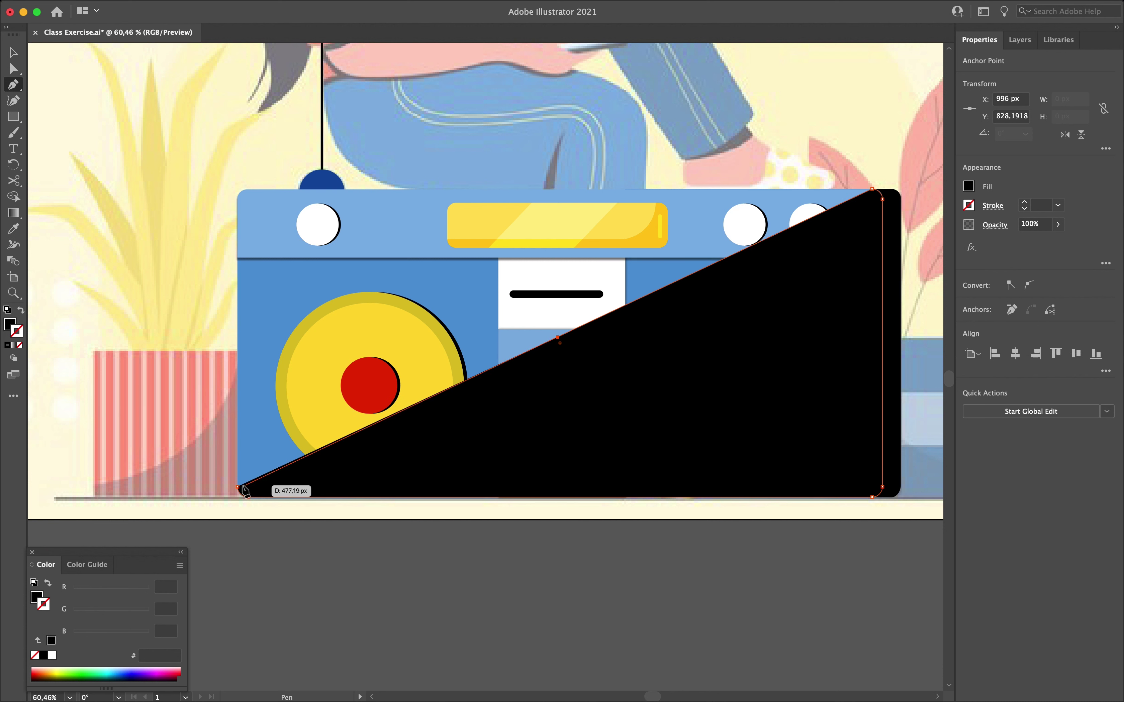
left_click(238, 487)
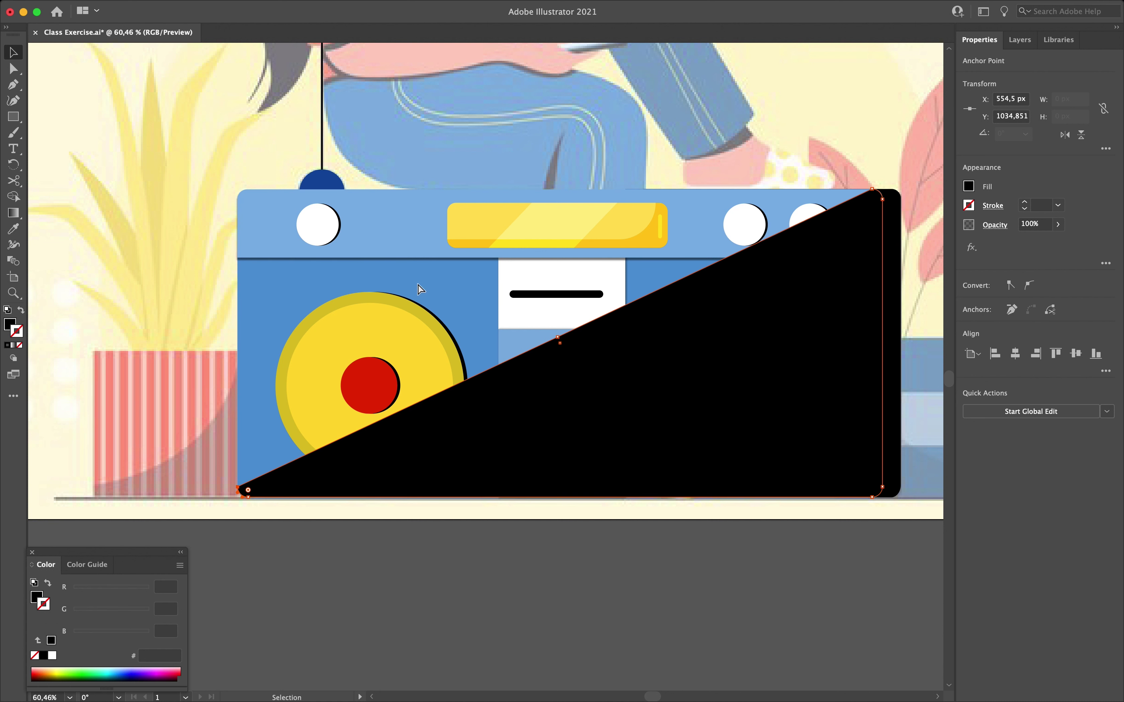
Step: Pull the black shape's middle anchor point toward the right speaker and round it to a radius of about 488 px
key("a")
left_click(557, 337)
left_click(558, 338)
left_click_drag(559, 338, 810, 425)
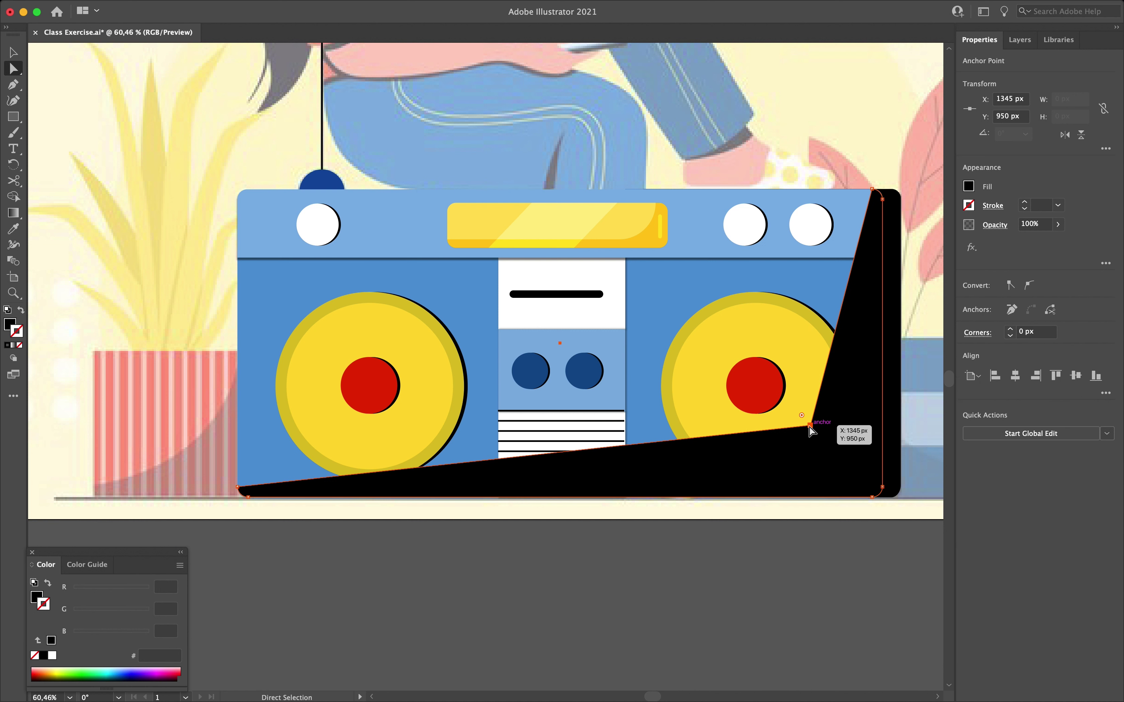
left_click_drag(804, 420, 367, 183)
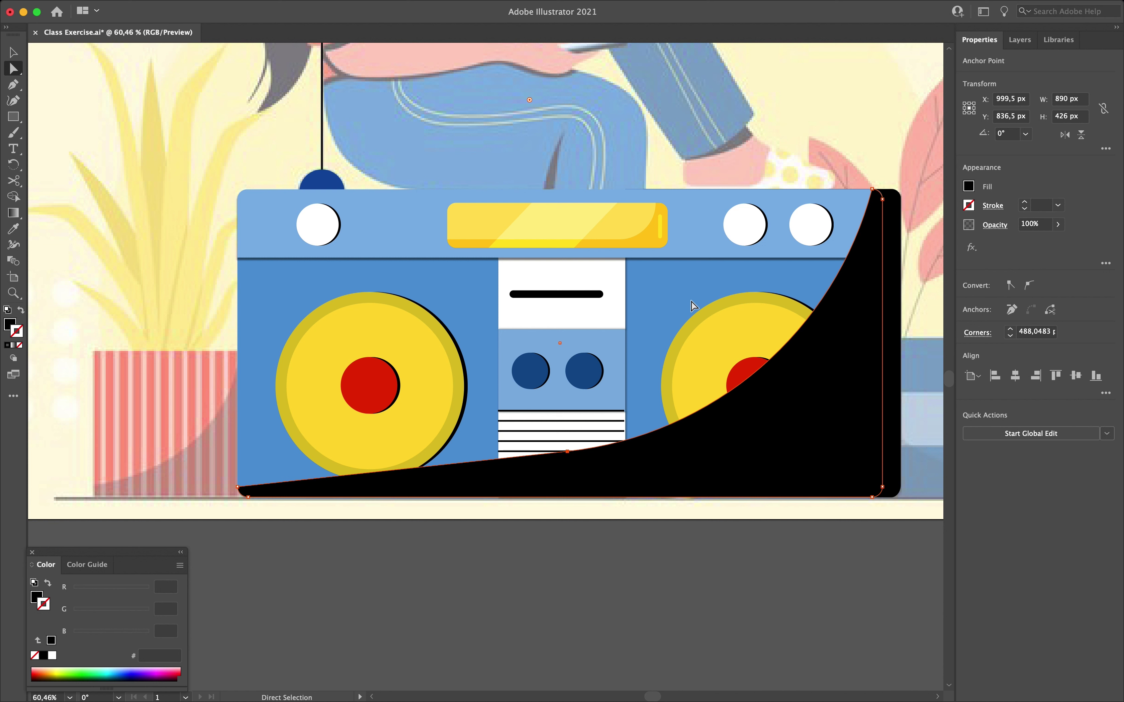
key("v")
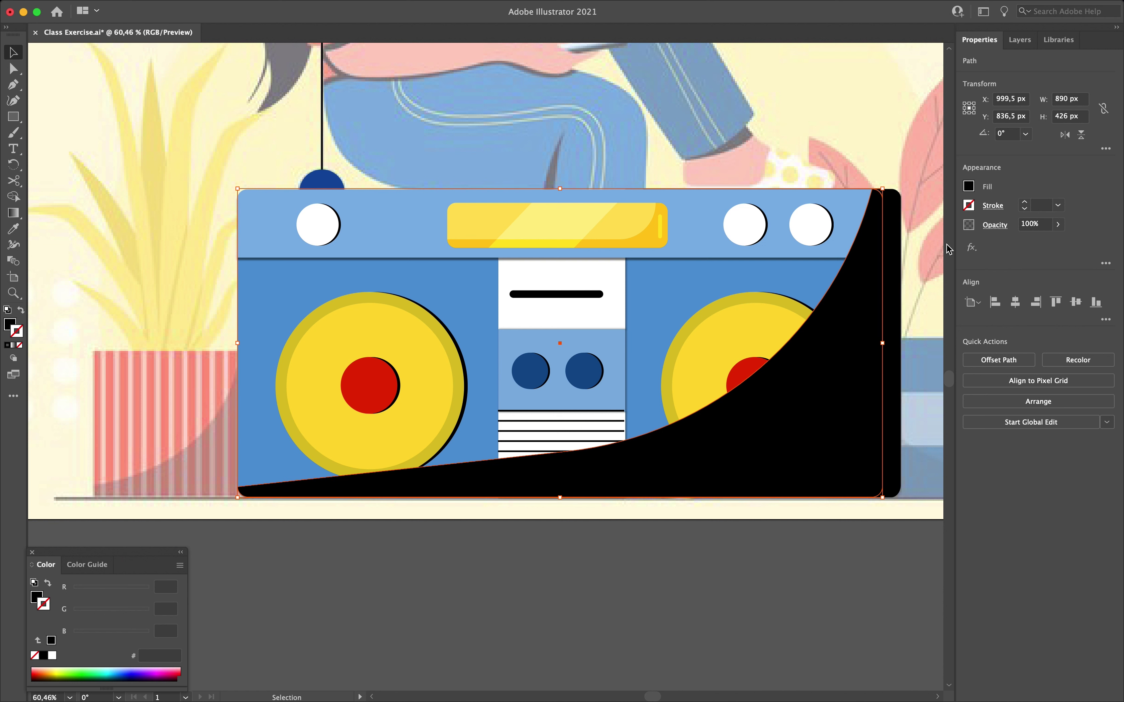
Step: Try the Overlay blend mode on the black radio shadow shape, settling on Multiply
left_click(993, 228)
left_click(900, 247)
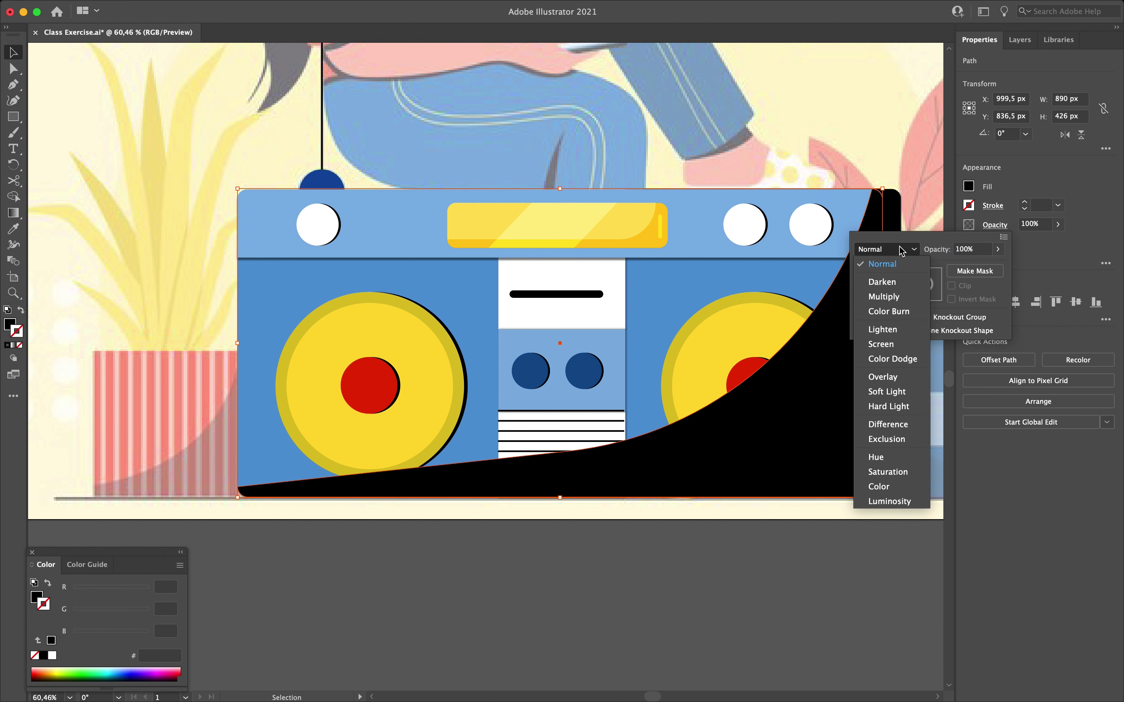
left_click(881, 379)
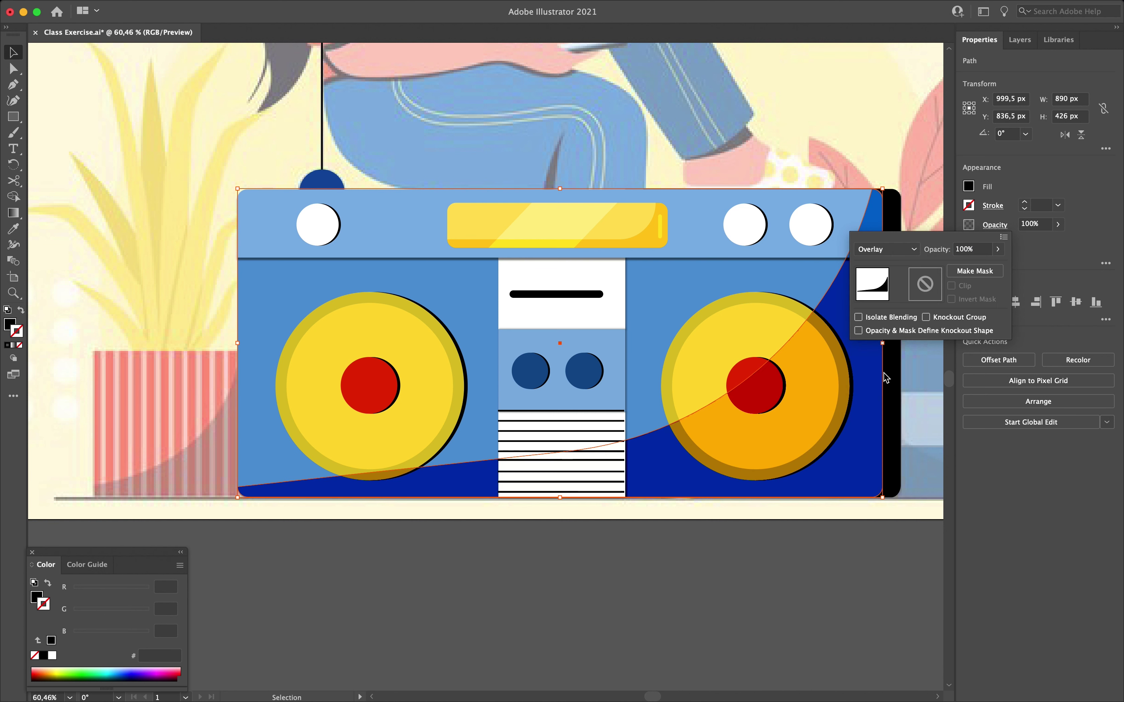
left_click(897, 249)
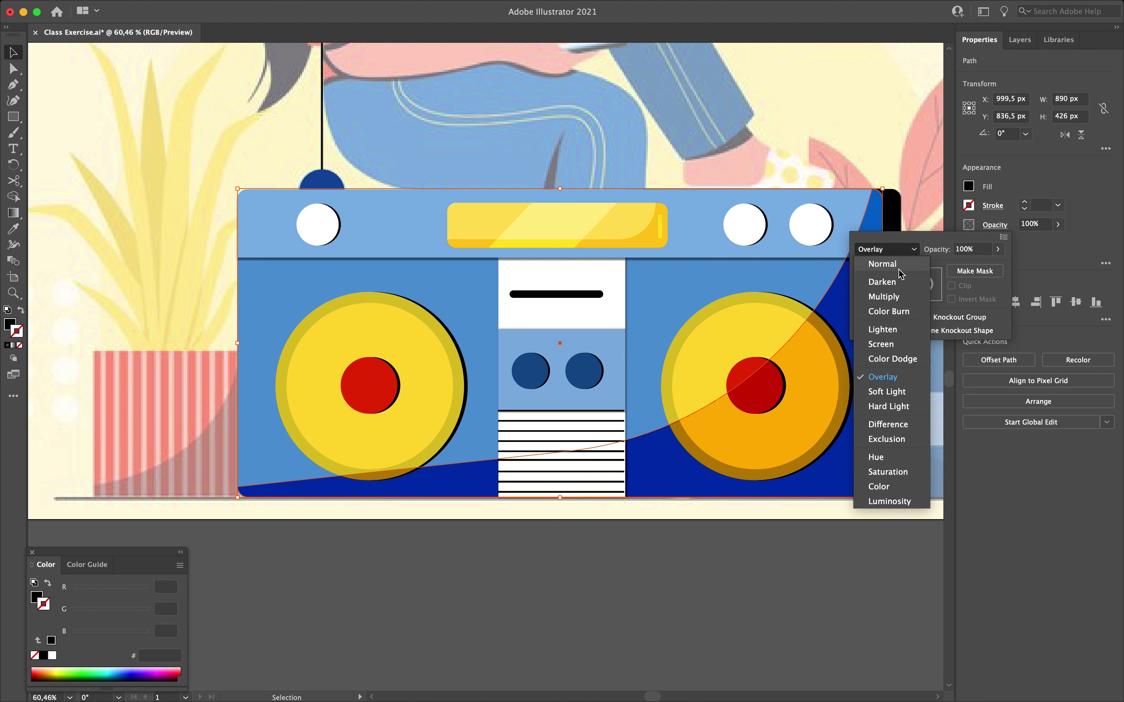
left_click(884, 294)
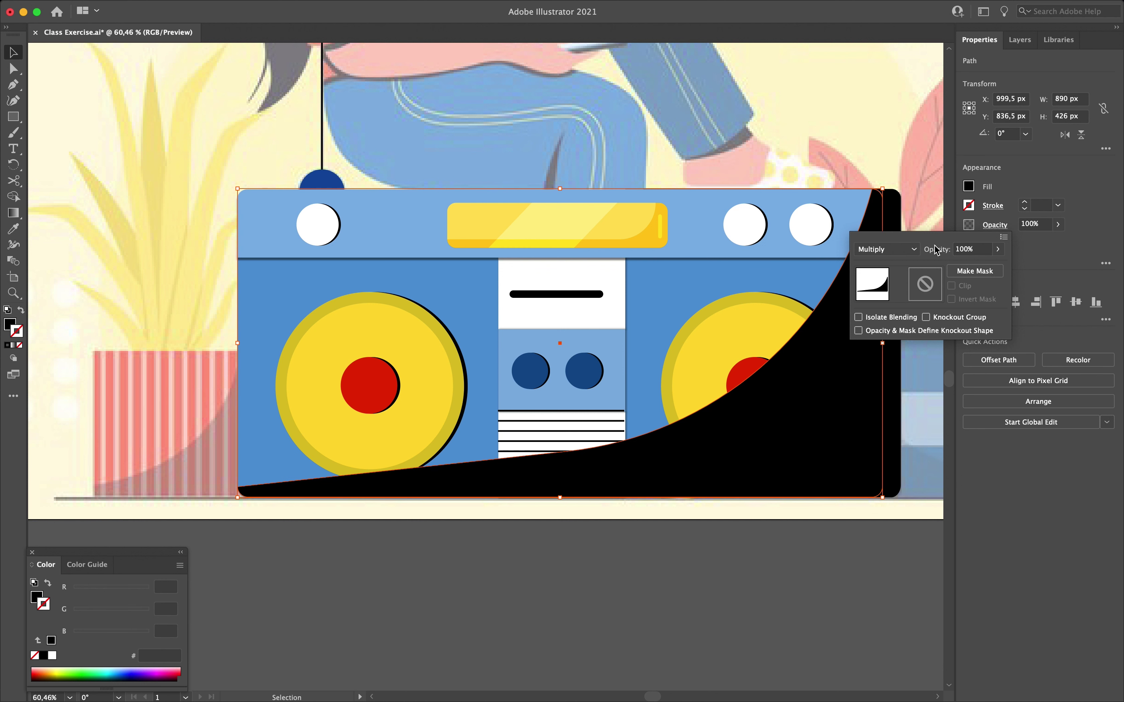
Step: Try the radio shadow shape at 45% and 30% opacity
left_click(910, 249)
left_click(963, 245)
left_click(977, 251)
left_click_drag(977, 251, 935, 255)
type("45")
key("Return")
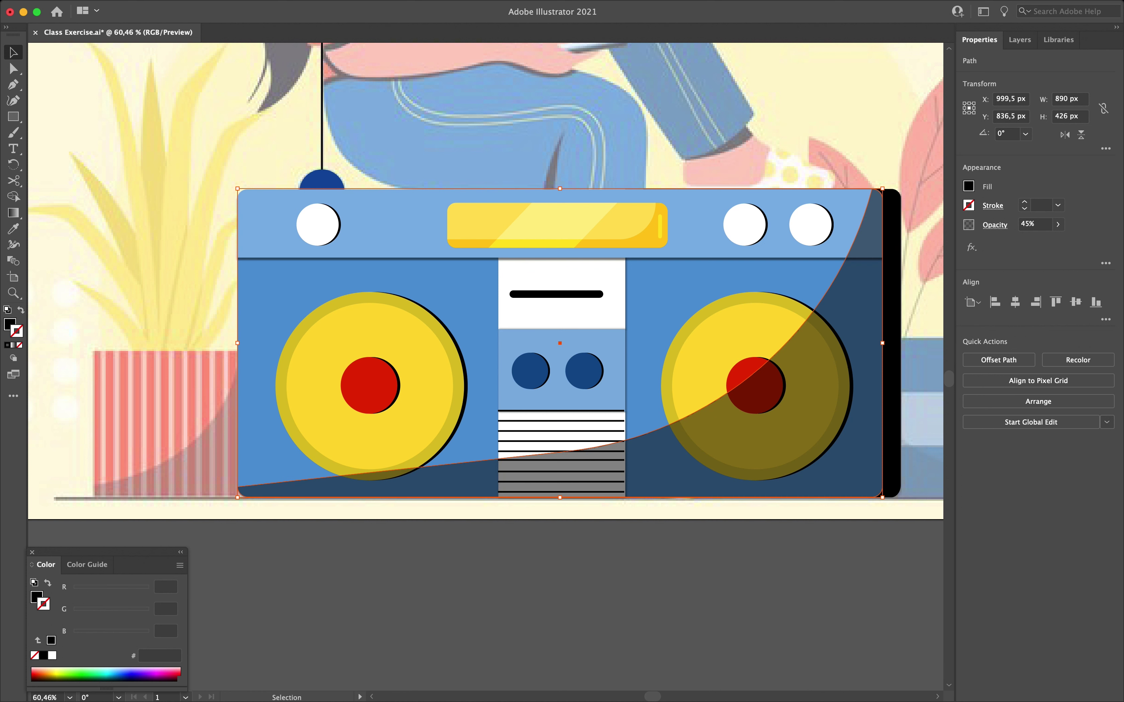
left_click_drag(1037, 224, 981, 227)
key("Return")
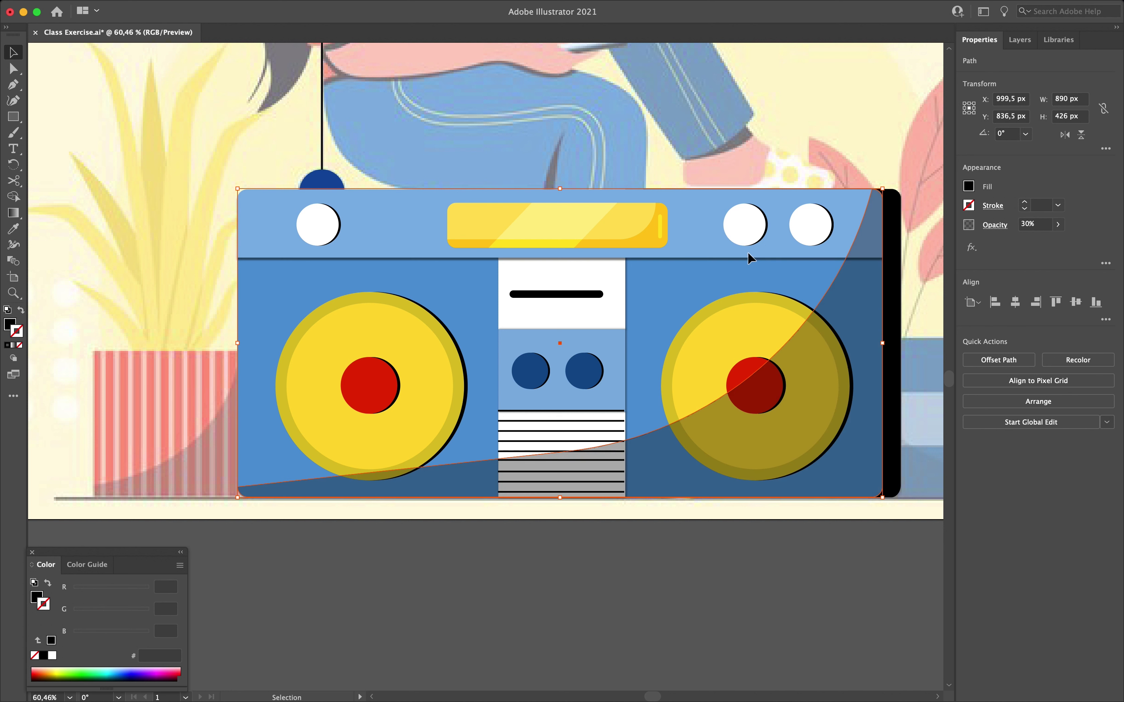
left_click(632, 532)
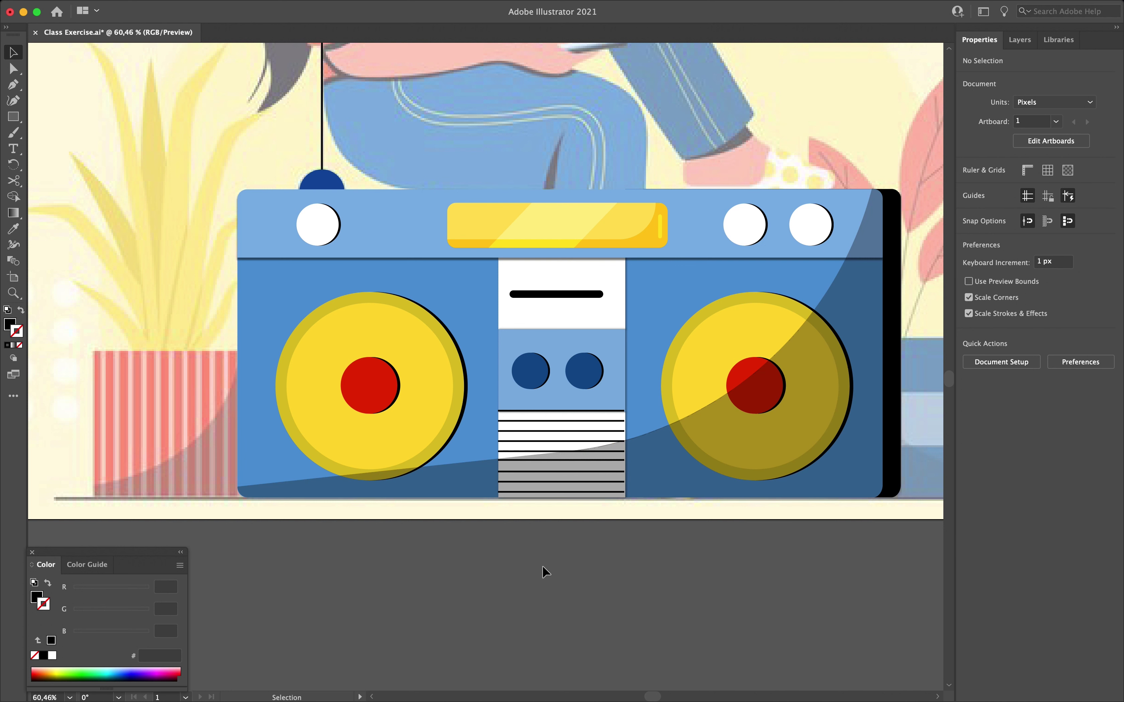
Step: Set the radio shadow shape's opacity to 15% and deselect it
left_click(677, 456)
left_click(639, 539)
scroll(635, 543, "down", 5)
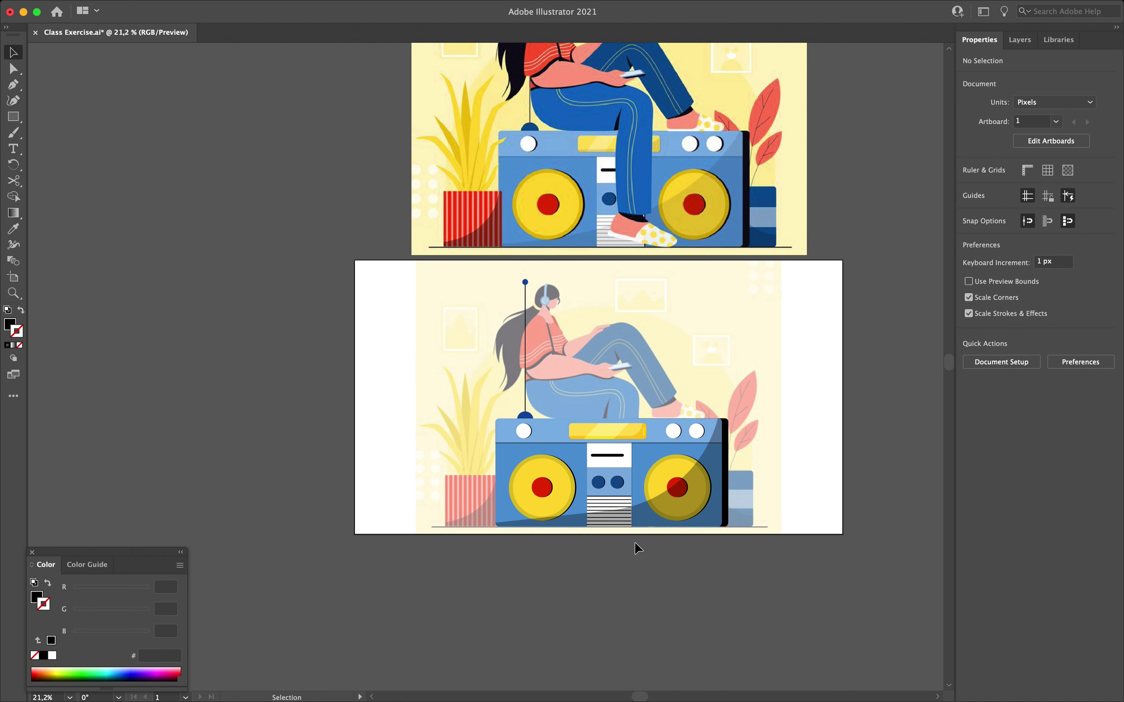
left_click(653, 515)
left_click(1042, 227)
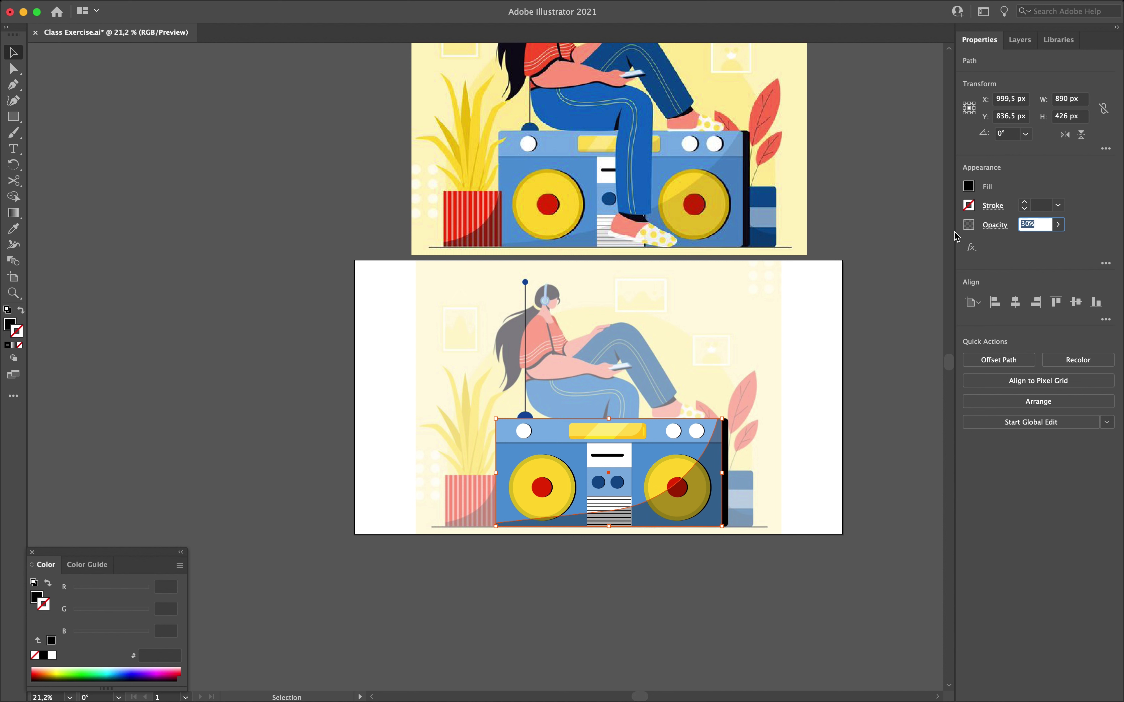
type("15")
key("Return")
left_click(790, 555)
scroll(790, 555, "left", 1)
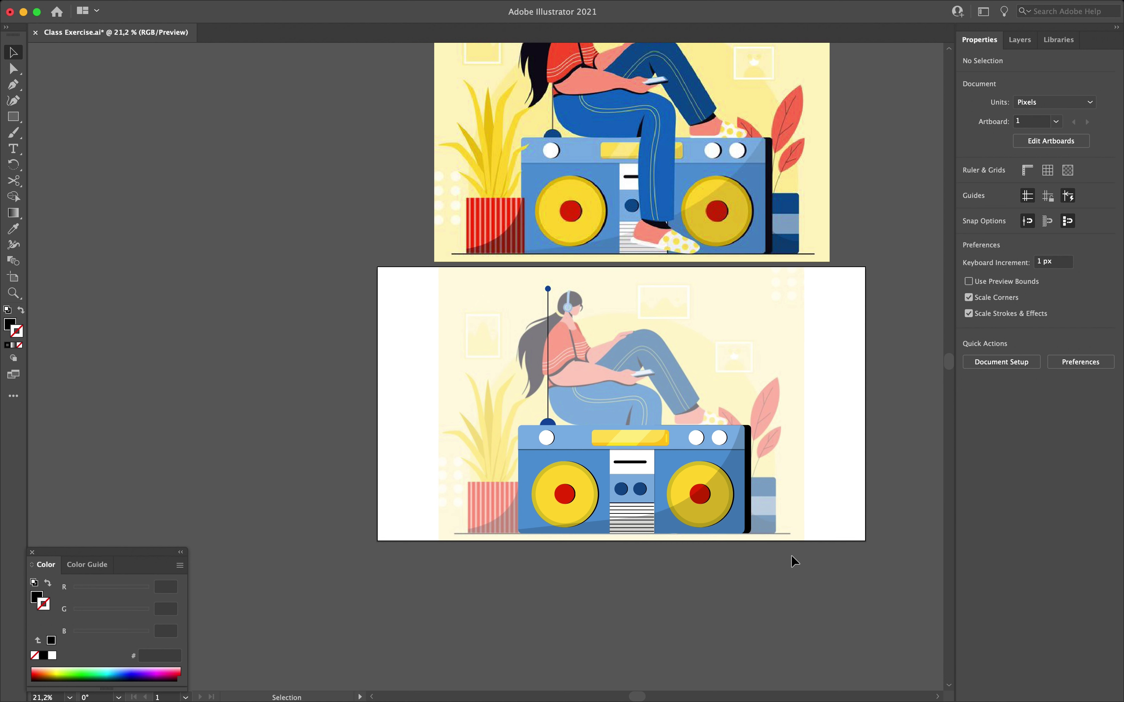
Step: Unlock all objects inside the Radio layer, collapse the layer and lock it as a whole
left_click(1020, 39)
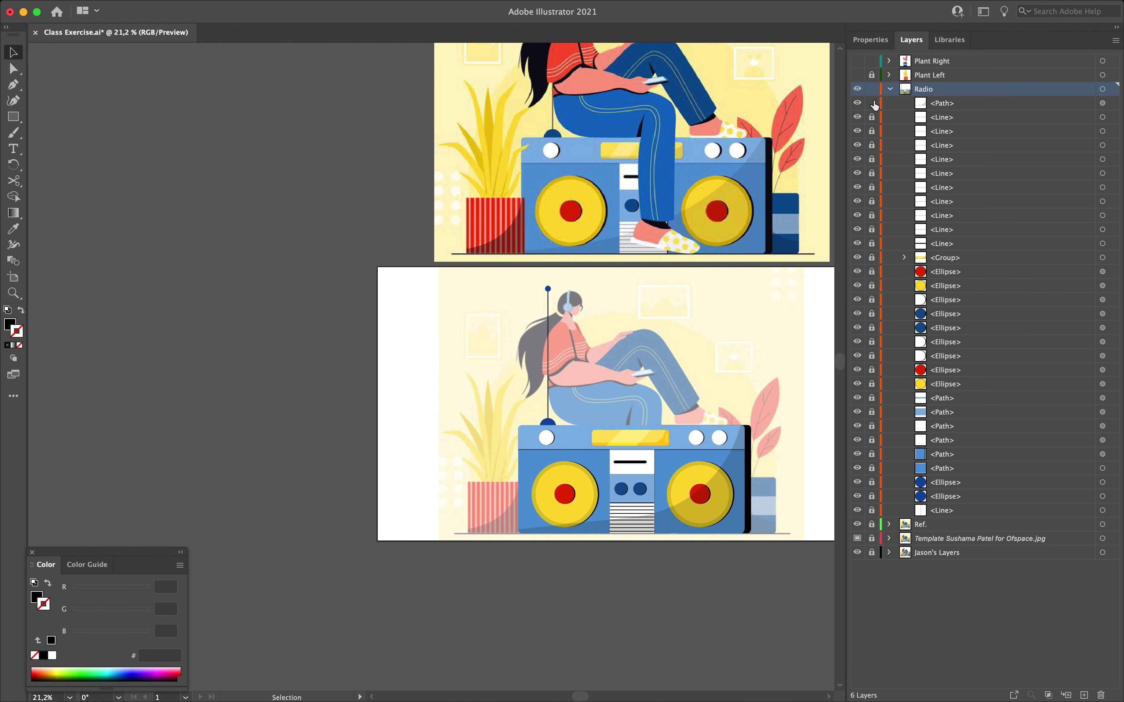
left_click_drag(873, 117, 873, 512)
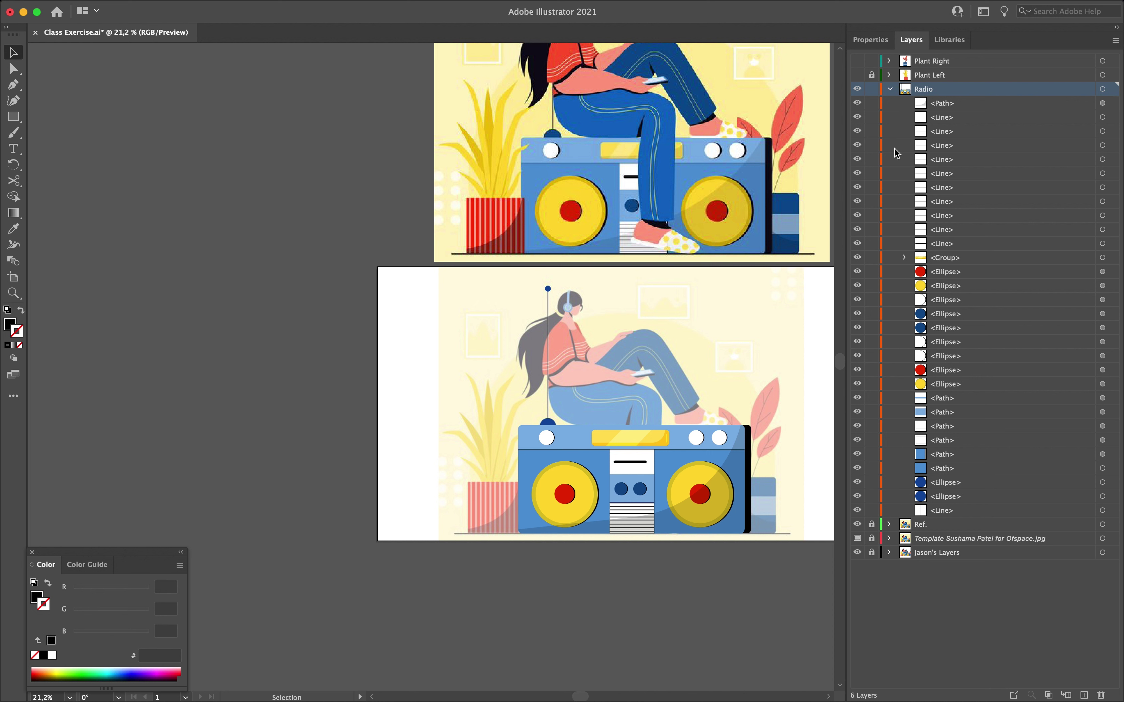
left_click(890, 90)
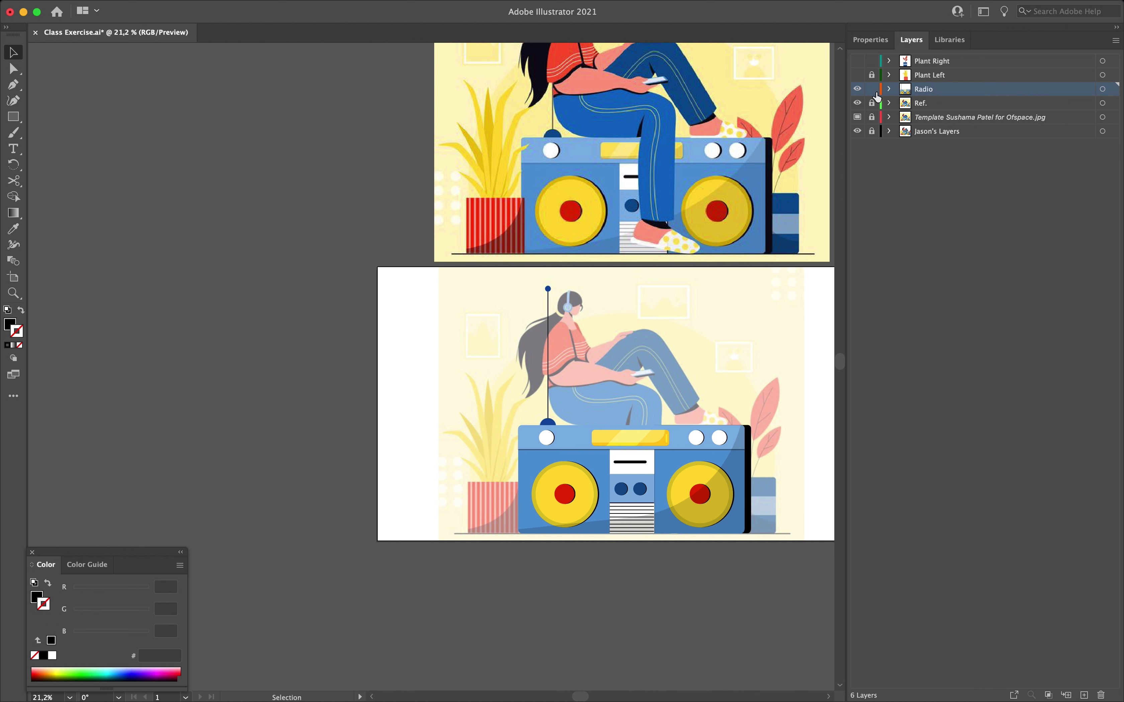
Step: Show and unlock the Plant Left layer and make it the active layer
left_click(857, 75)
scroll(543, 470, "up", 3)
scroll(543, 471, "up", 5)
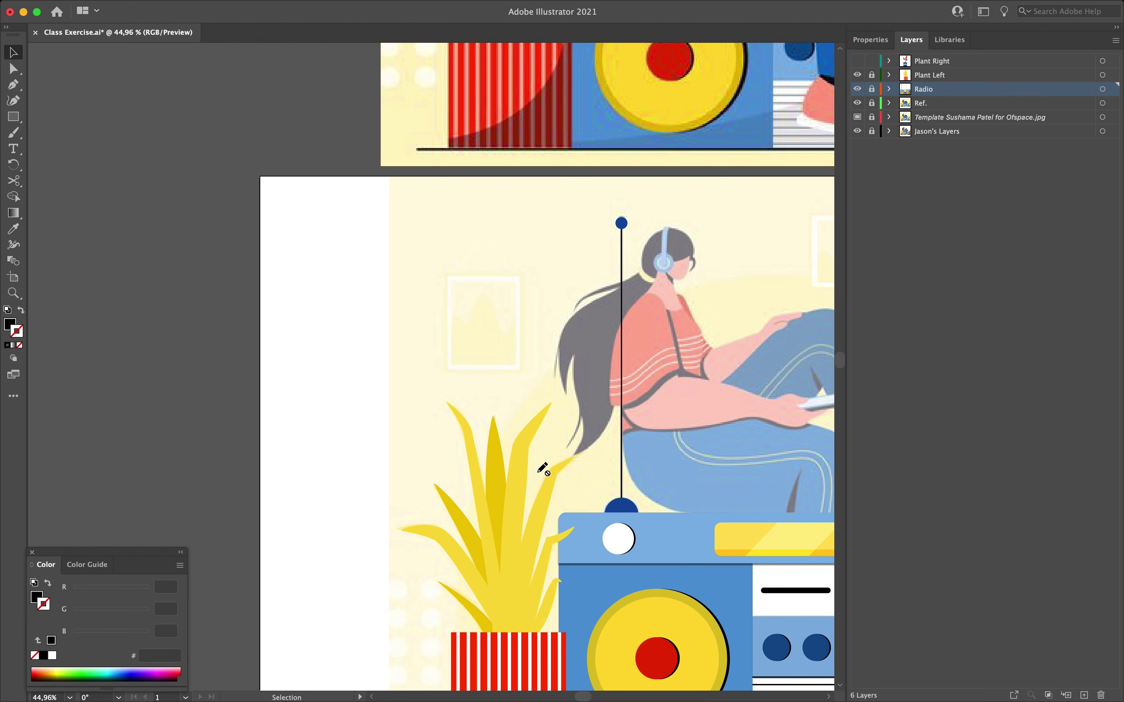
scroll(543, 471, "down", 10)
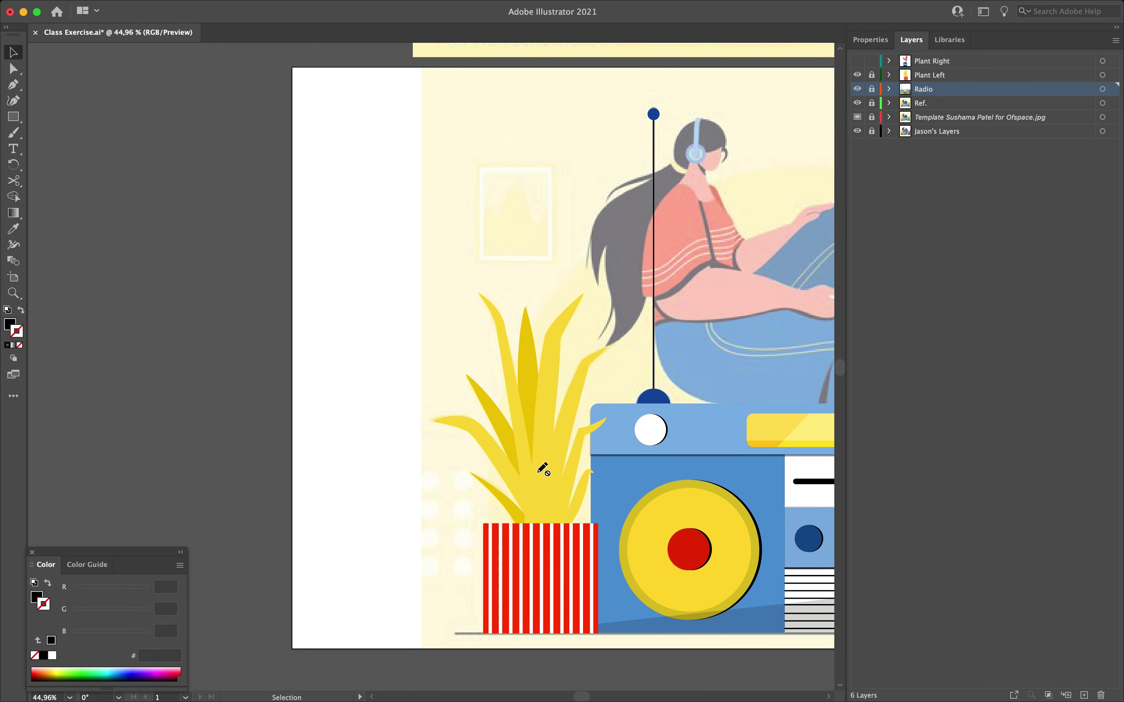
scroll(543, 470, "up", 2)
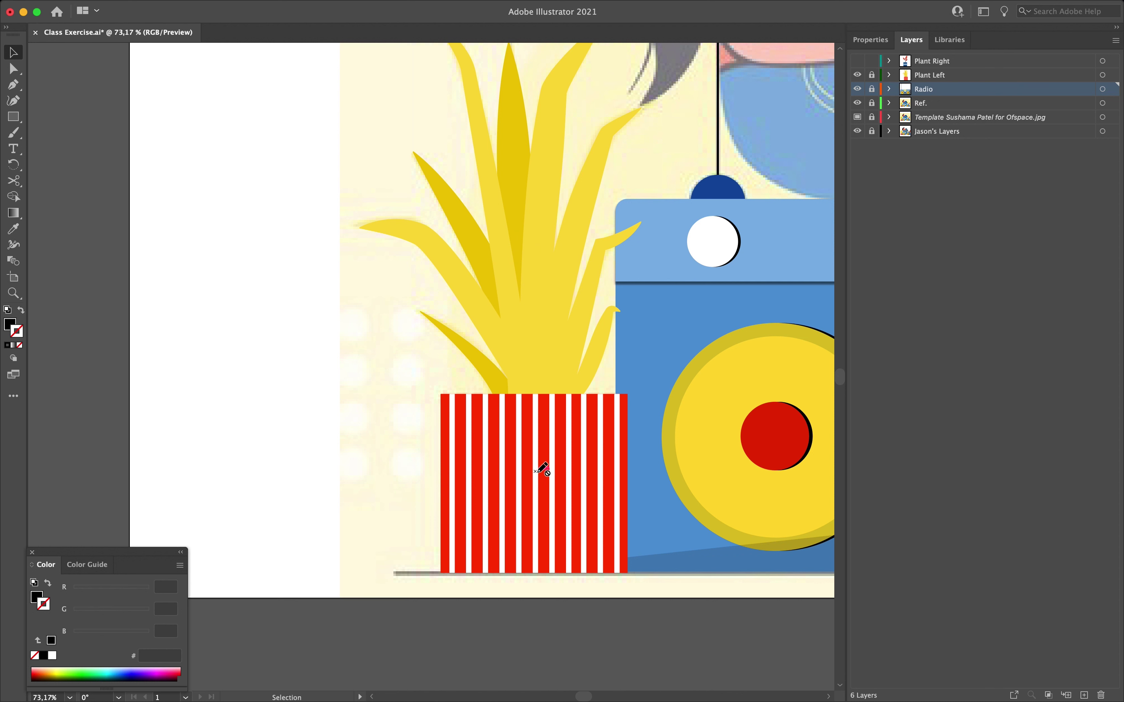
left_click(944, 80)
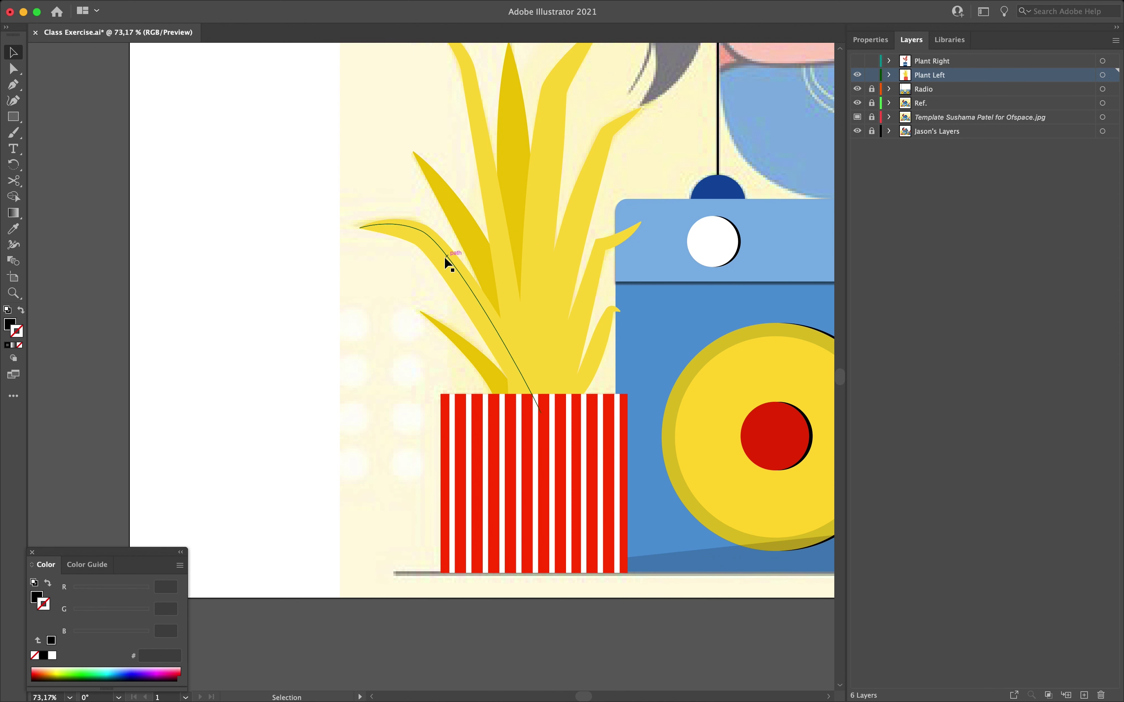
Step: Draw a black rectangle of about 213 × 204 px that exactly covers the red striped pot
left_click(15, 117)
scroll(238, 334, "down", 2)
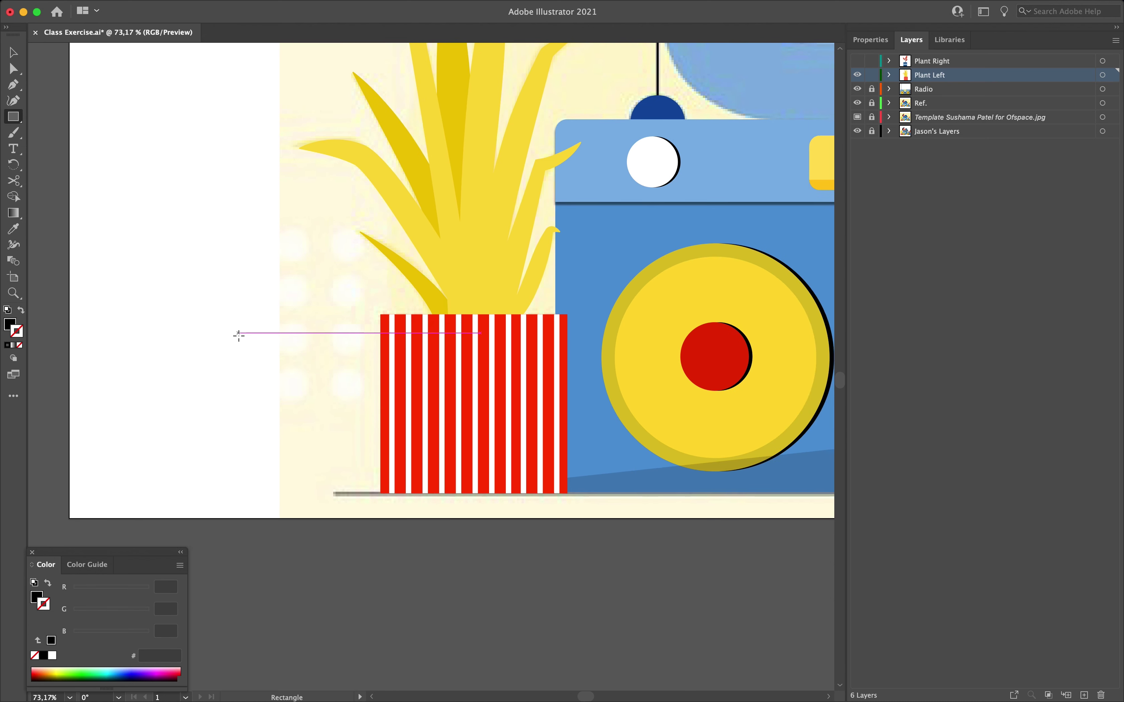
scroll(238, 335, "up", 3)
scroll(326, 316, "right", 2)
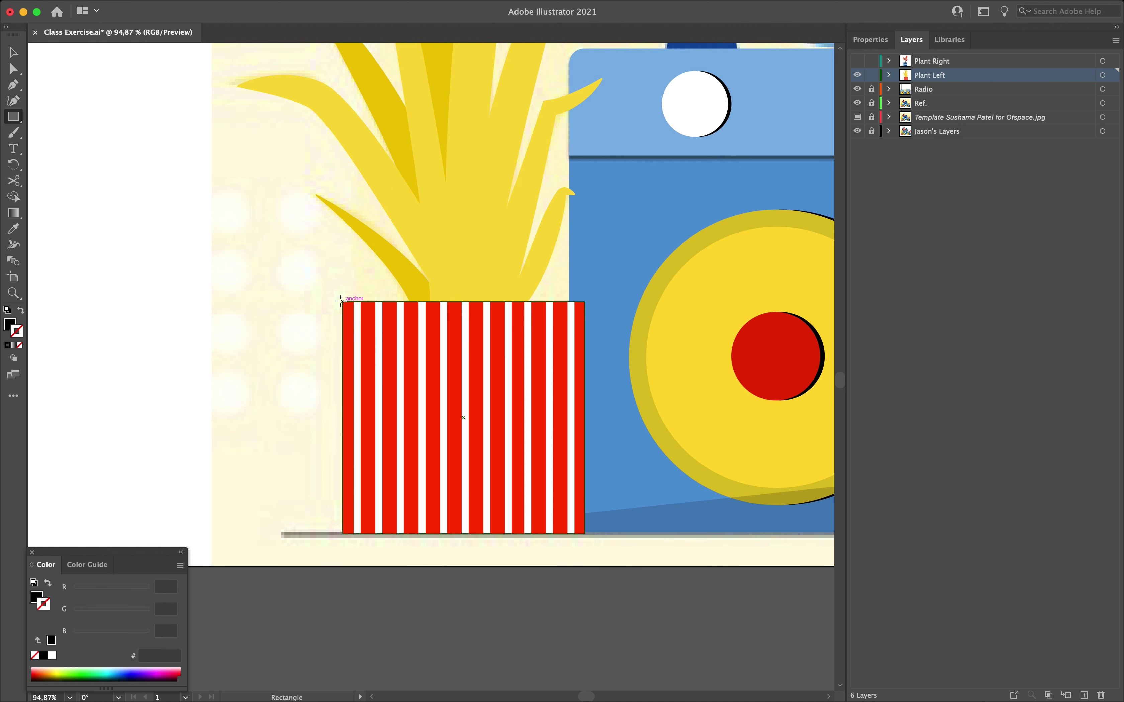
left_click_drag(342, 301, 586, 534)
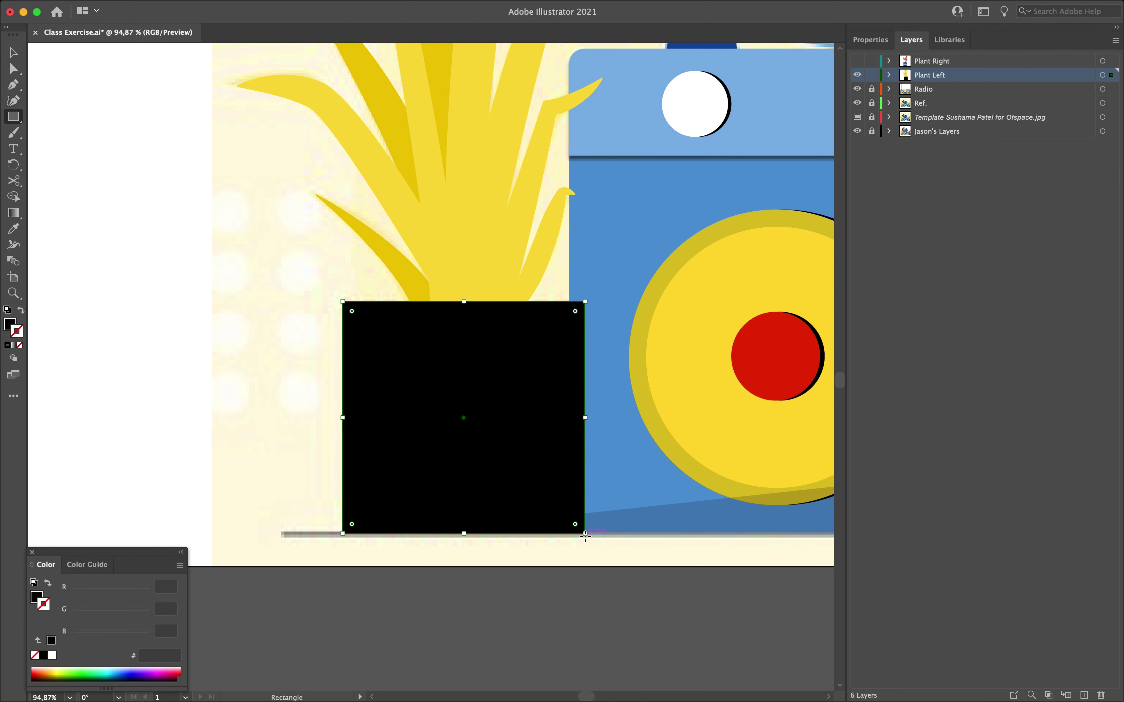
Step: Round only the black rectangle's upper-left corner until its edge curves from the pot's upper-right corner to its lower-left corner
key("a")
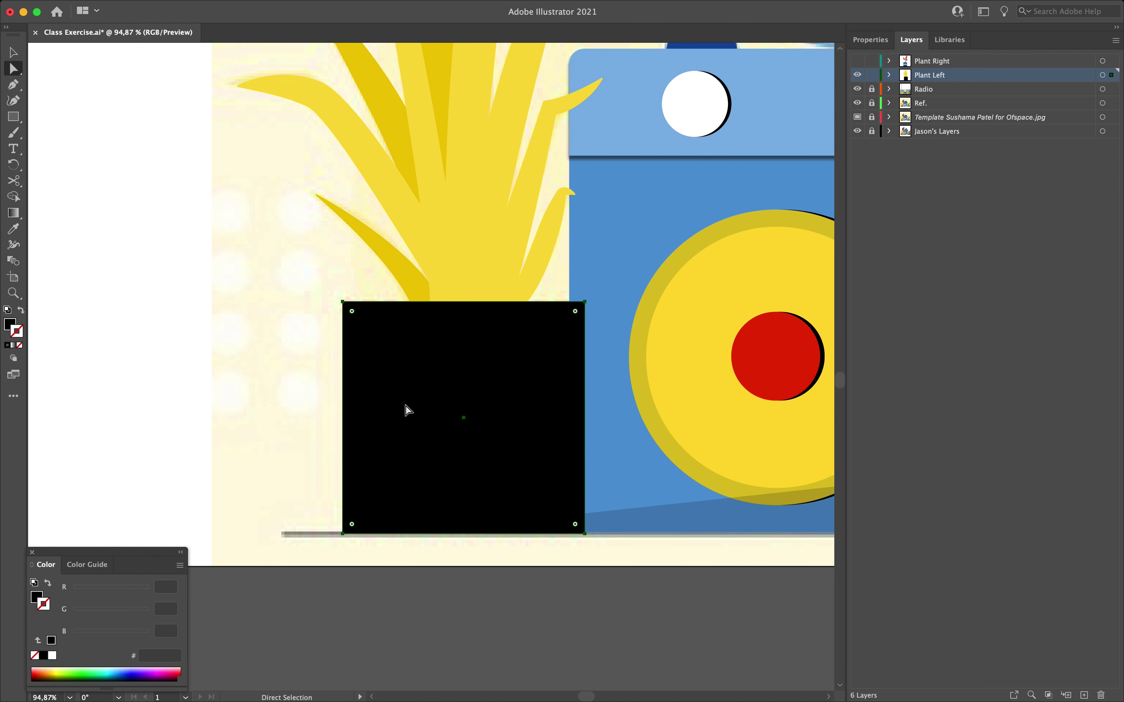
left_click(343, 302)
left_click_drag(344, 305, 244, 213)
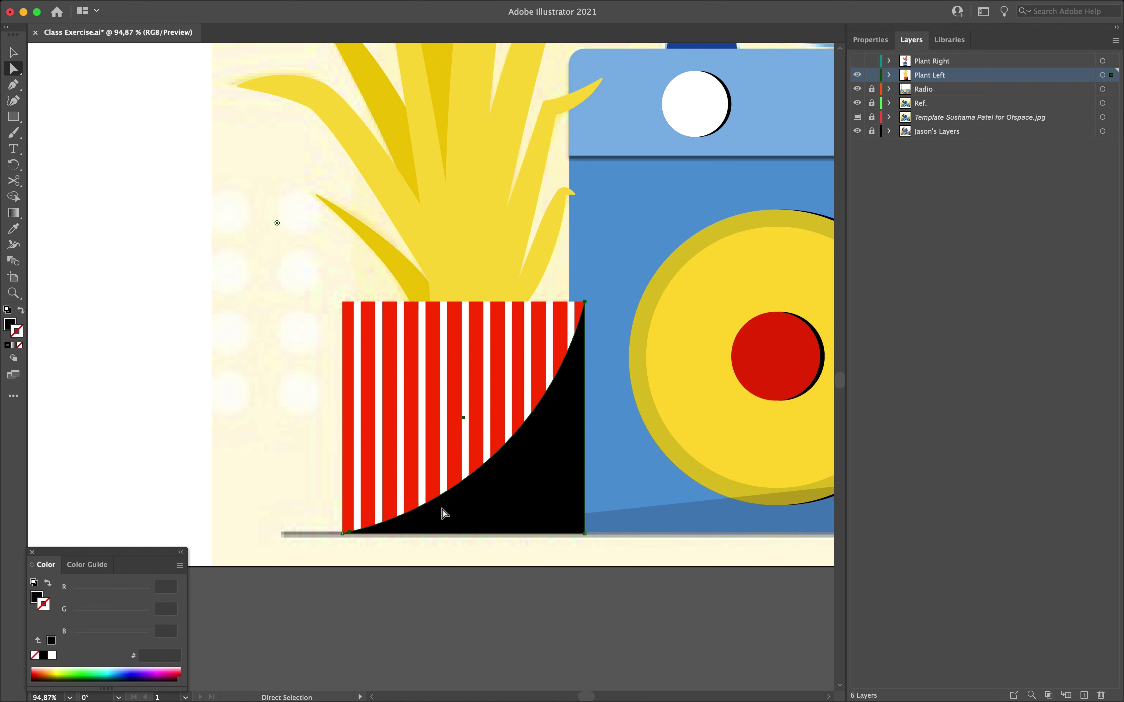
key("v")
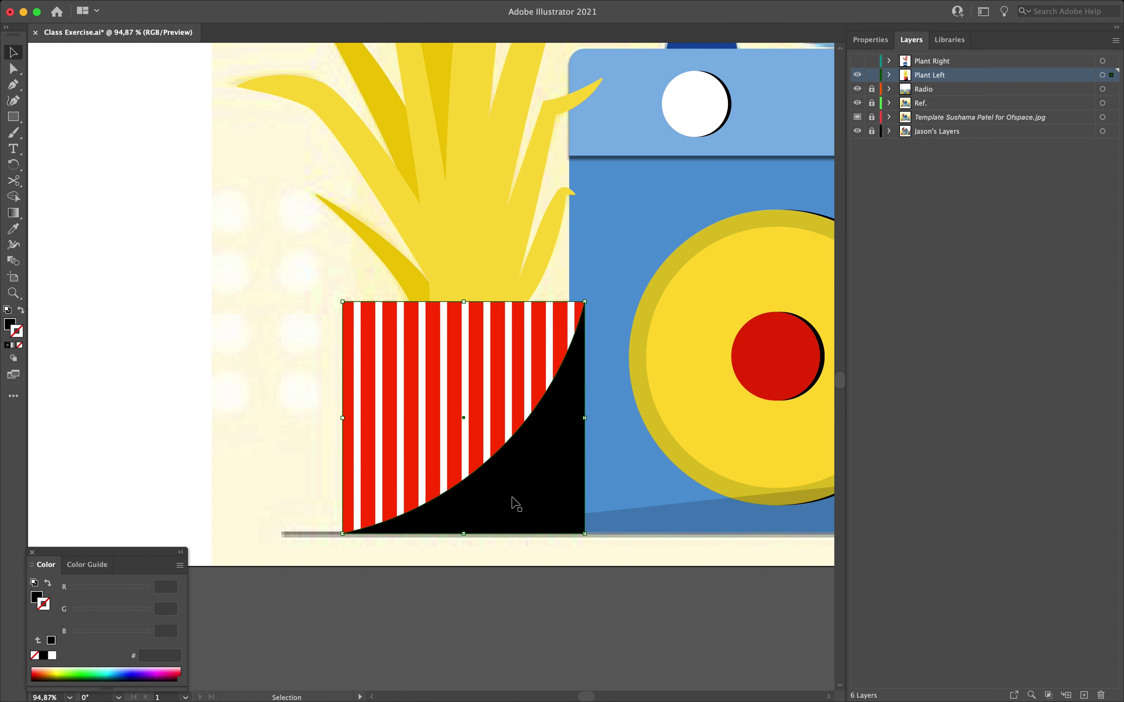
Step: Set the pot's black shadow shape to the Multiply blend mode at 15% opacity and deselect it
left_click(872, 43)
left_click(994, 228)
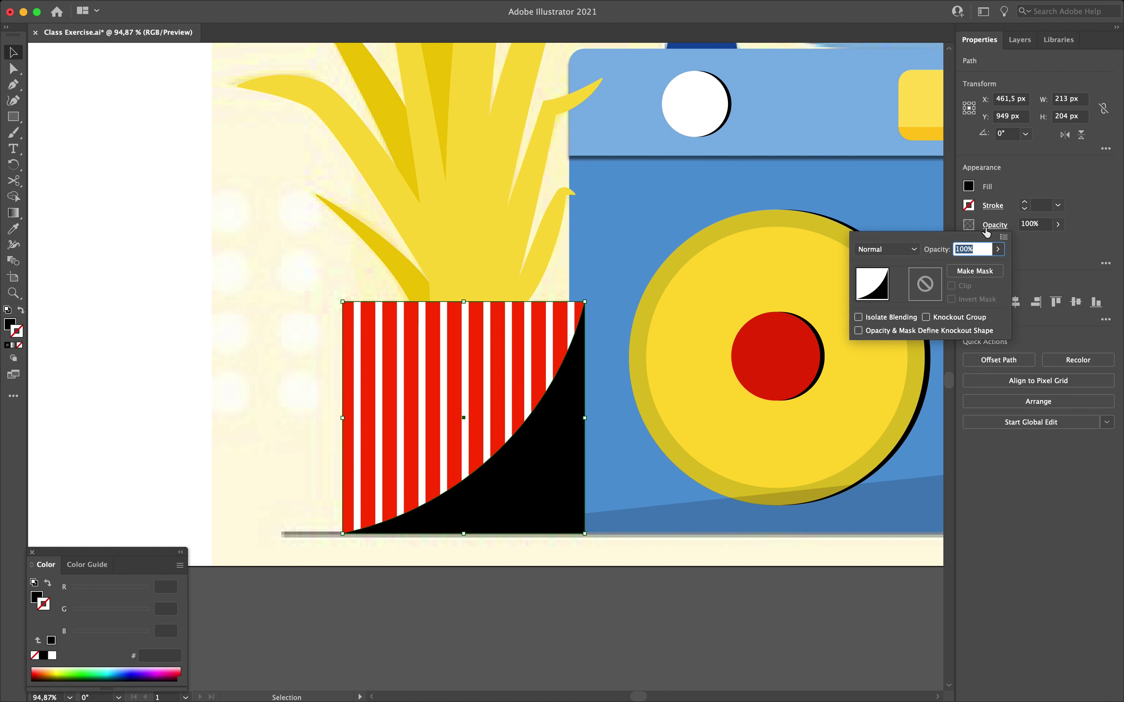
left_click(887, 249)
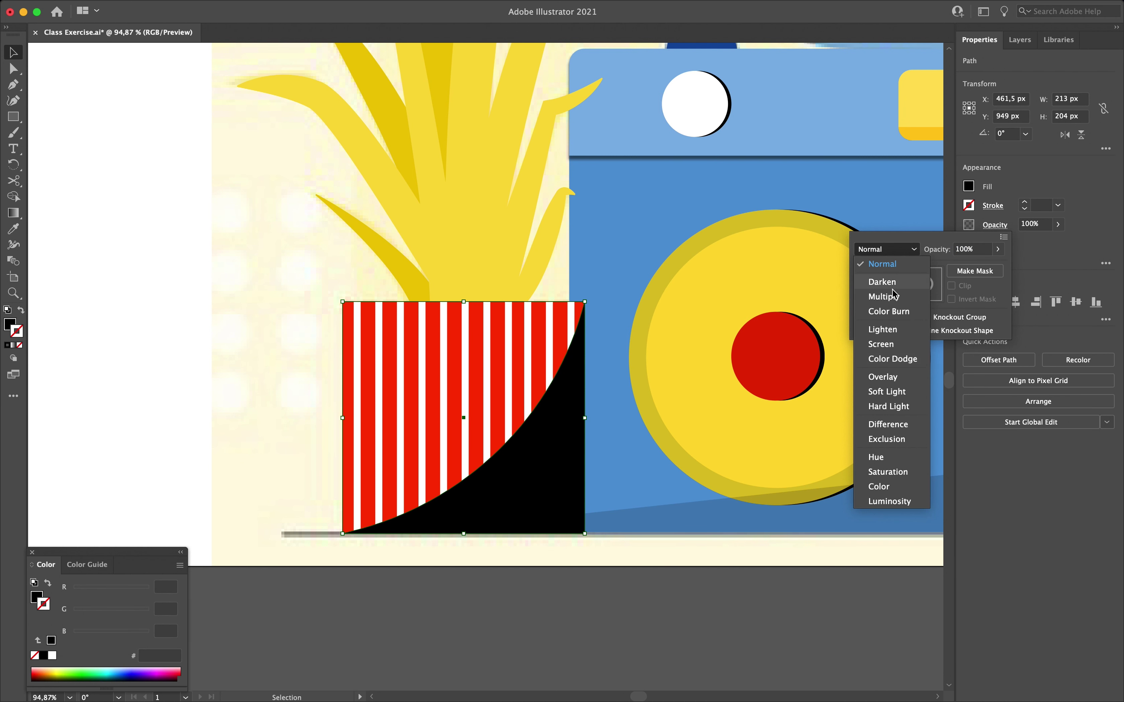
left_click(885, 296)
left_click(934, 251)
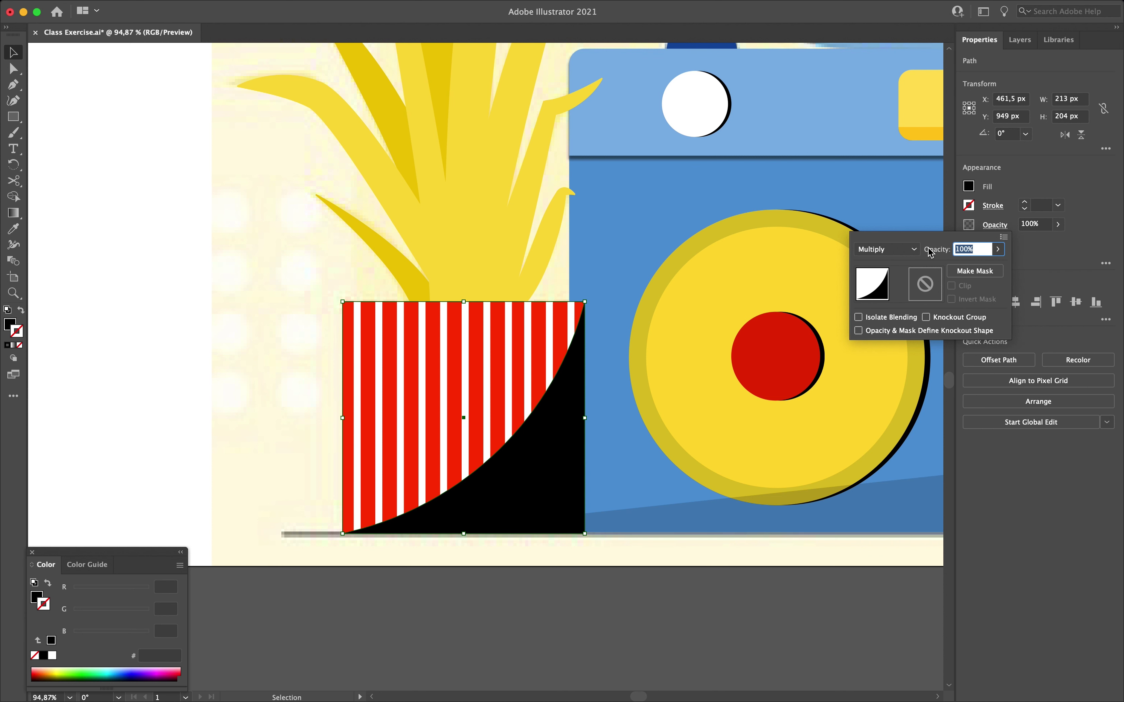
key("Return")
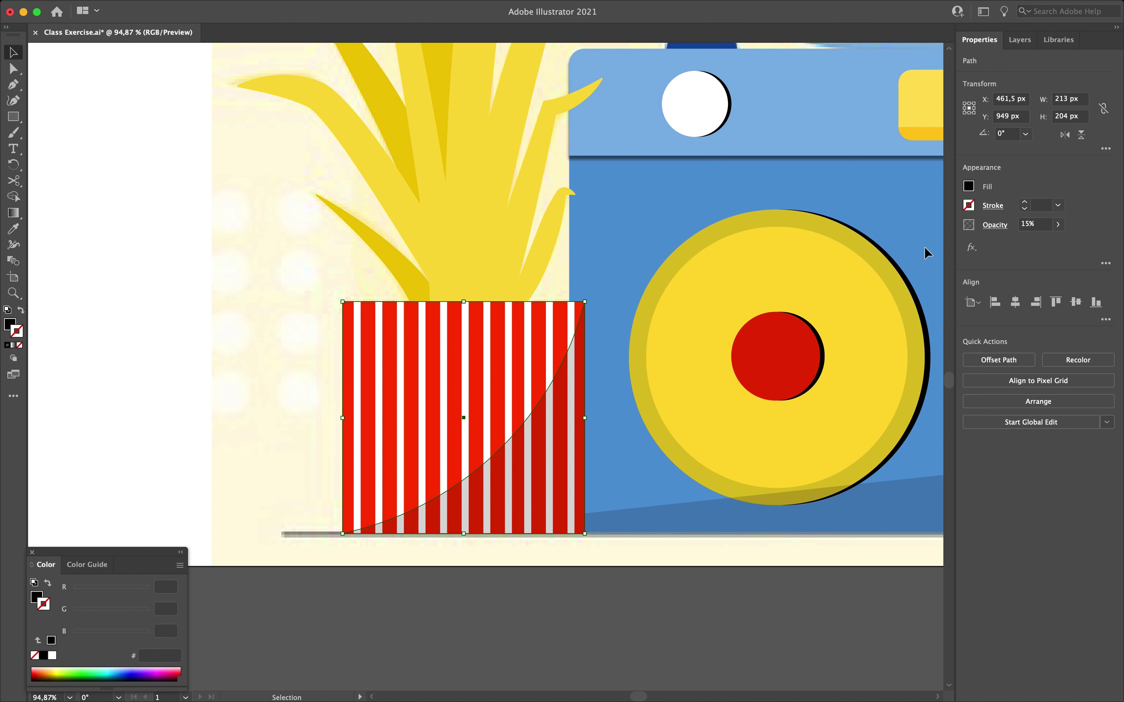
left_click(235, 325)
Step: Make the Plant Right layer visible in front of the radio
scroll(262, 345, "down", 5)
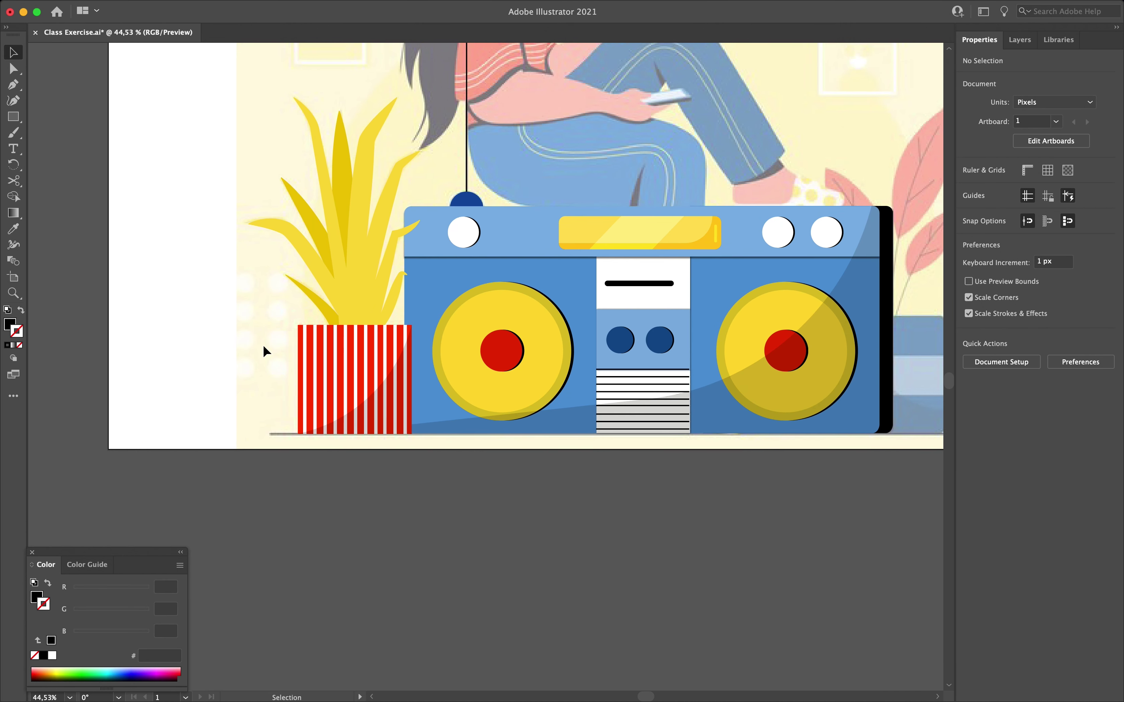
scroll(263, 348, "right", 2)
scroll(263, 348, "up", 1)
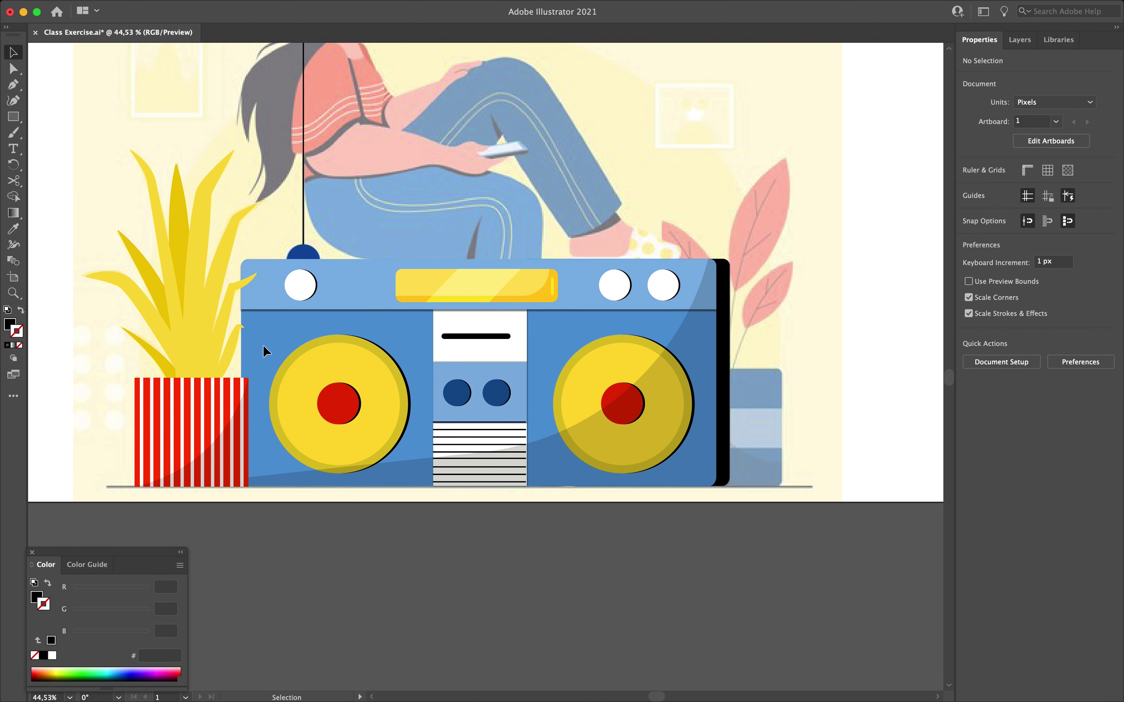
scroll(421, 350, "right", 5)
scroll(425, 355, "up", 1)
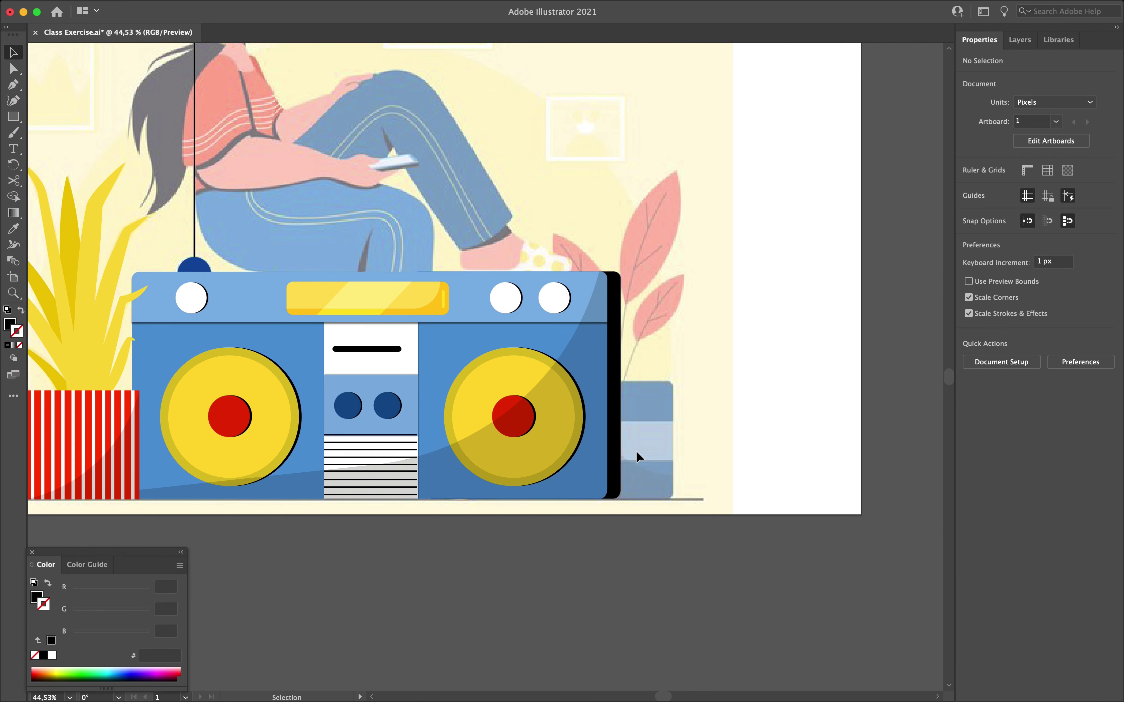
left_click(1020, 40)
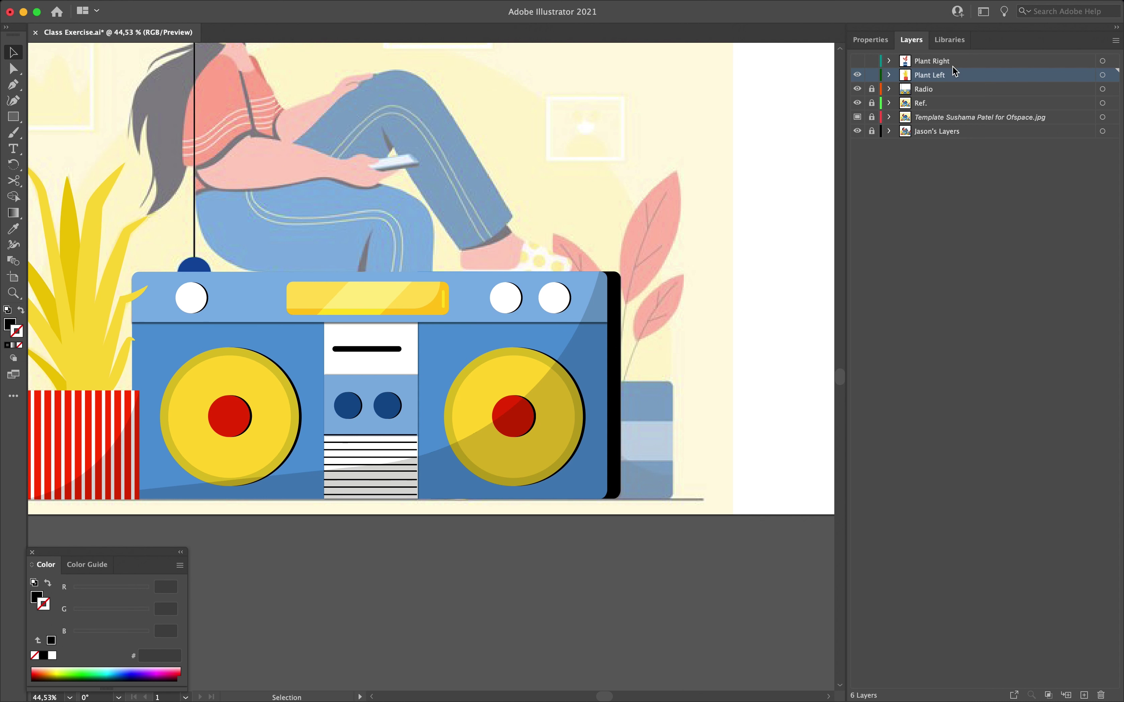
left_click(857, 61)
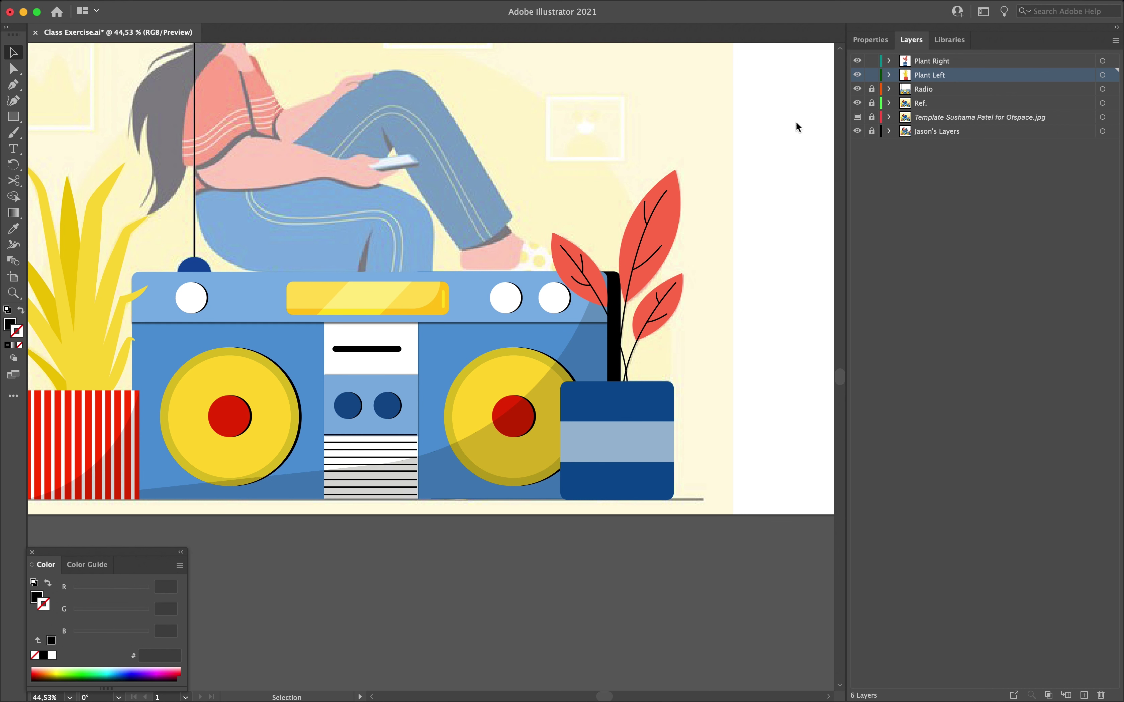
Step: Lock the Plant Left layer and draw a black rectangle of about 212 × 222 px over the blue pot on the Plant Right layer
scroll(631, 289, "up", 5)
left_click(14, 117)
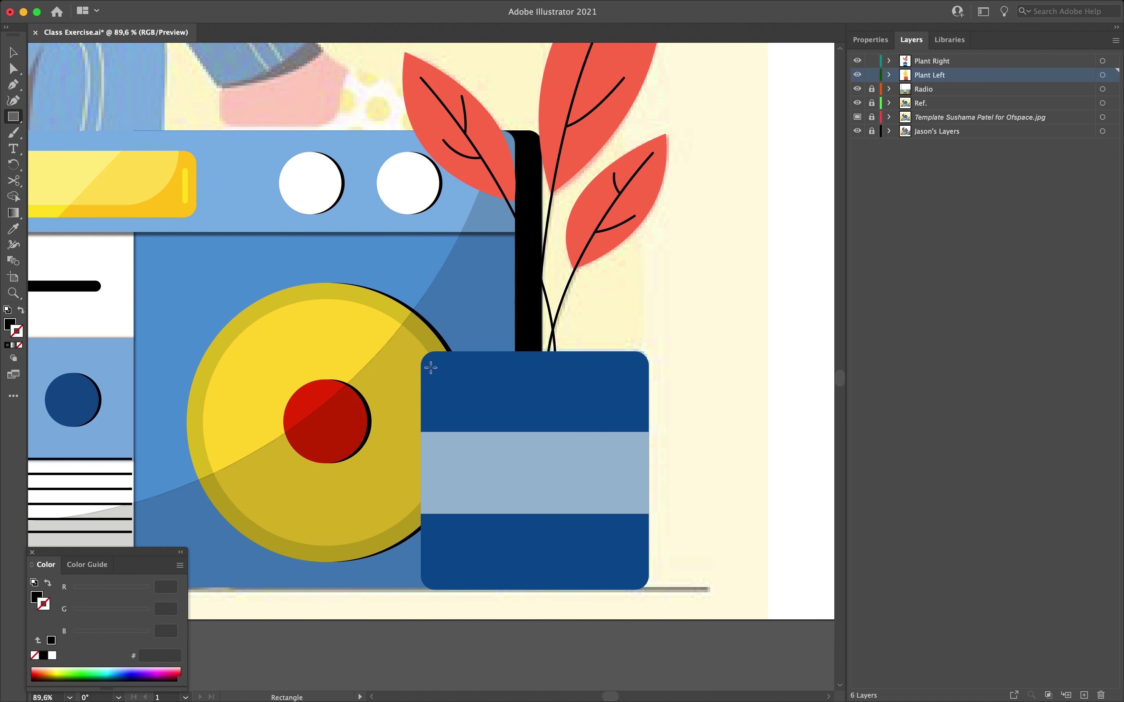
left_click(421, 352)
left_click_drag(420, 352, 649, 589)
left_click(933, 65)
left_click(872, 75)
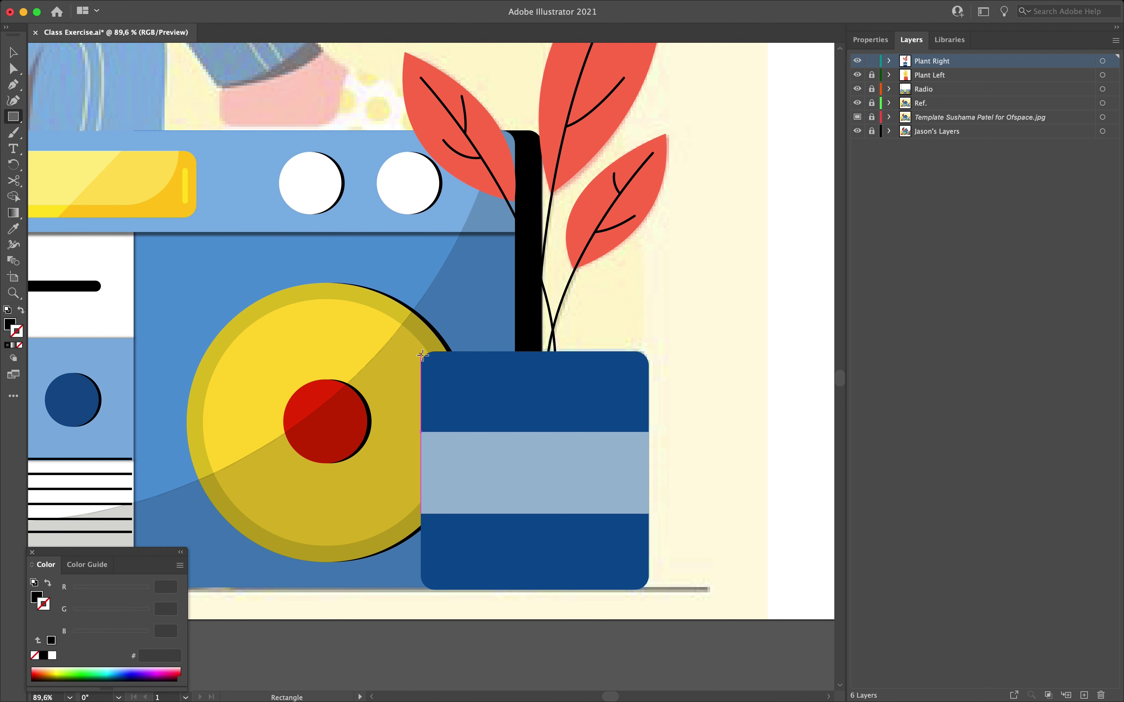
mouse_move(421, 352)
left_mouse_down()
mouse_move(587, 560)
mouse_move(629, 566)
mouse_move(649, 591)
left_mouse_up()
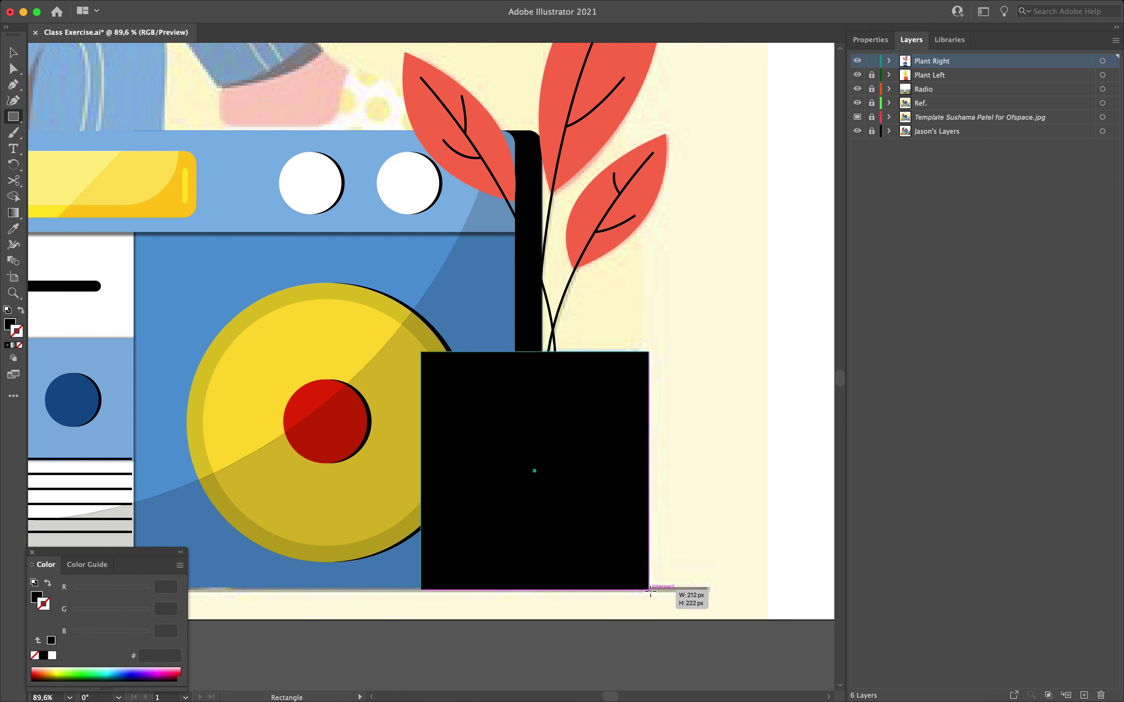
Step: Round only the black rectangle's upper-right corner until its edge curves from the blue pot's upper-left corner to its lower-right corner
key("a")
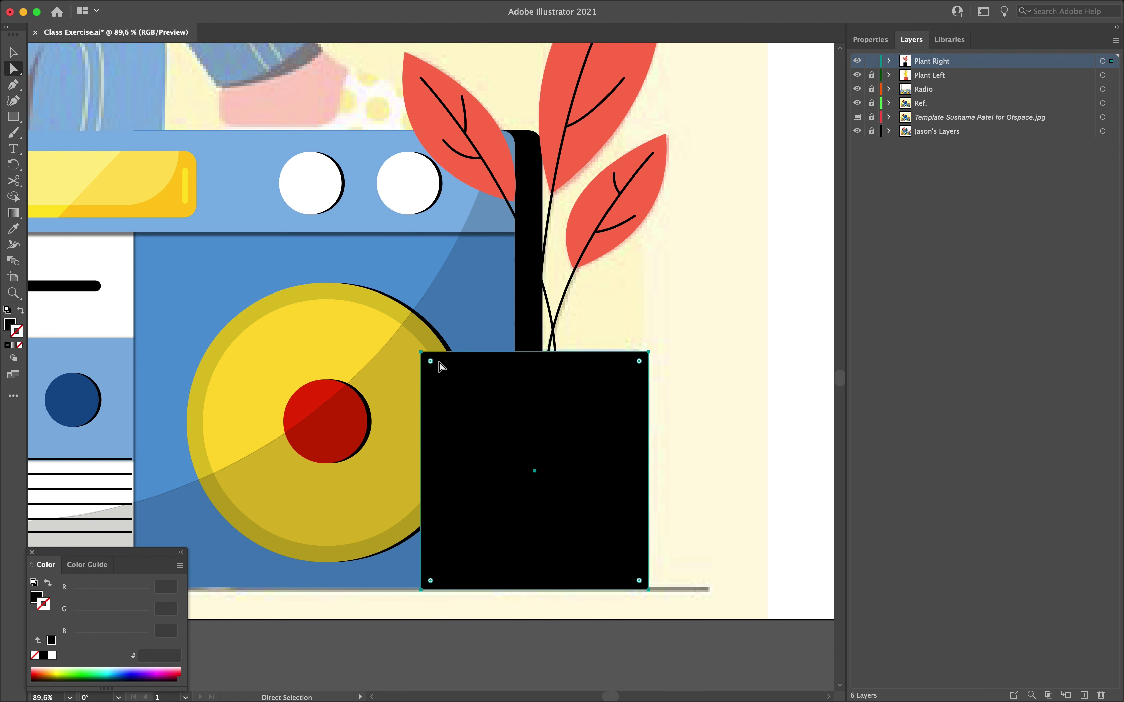
left_click(428, 360)
key("v")
scroll(579, 397, "up", 15)
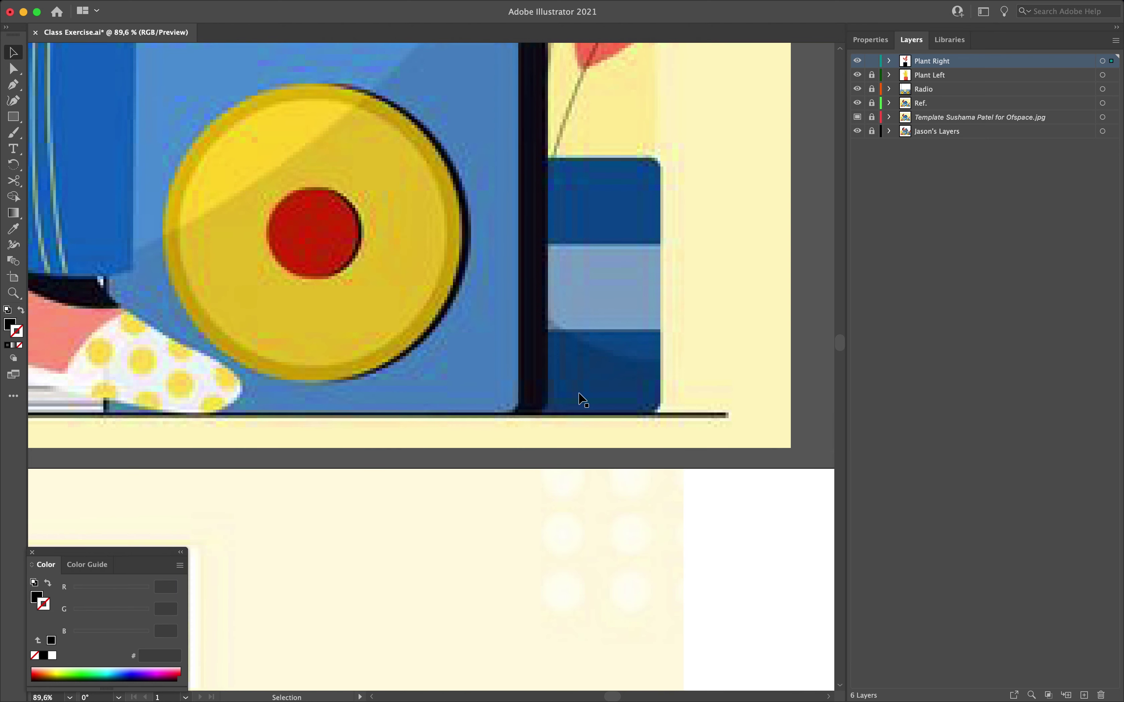
scroll(583, 400, "down", 15)
key("a")
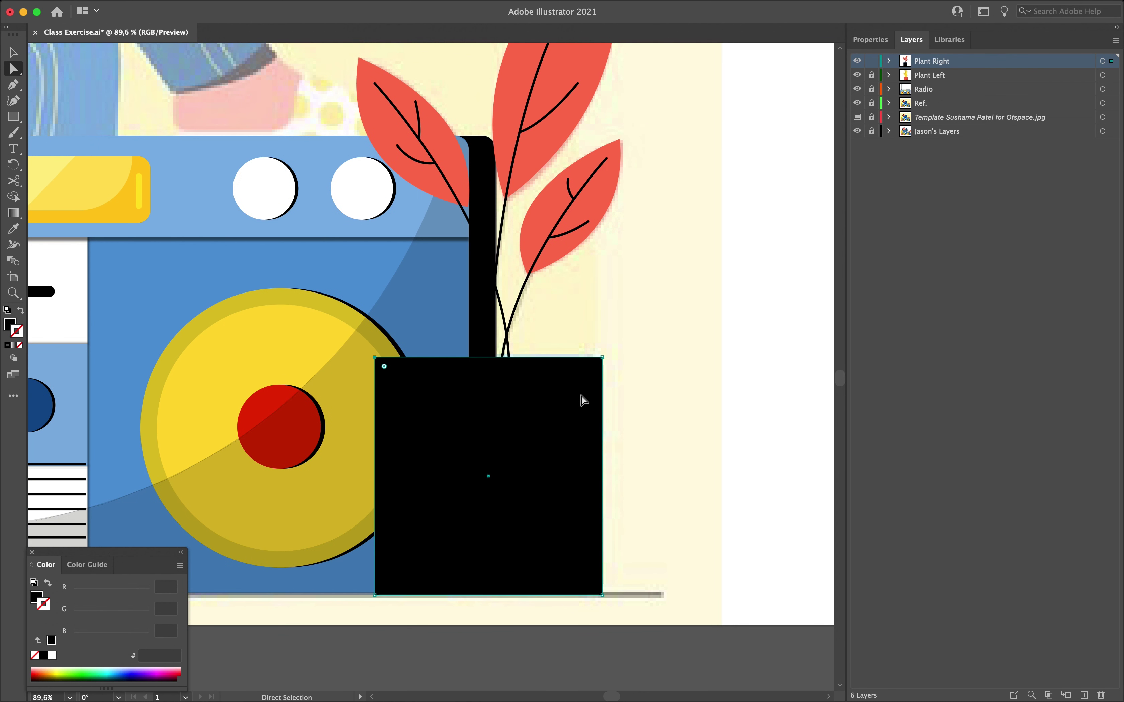
left_click_drag(603, 358, 823, 224)
Step: Raise the curve's right end partway up the blue pot's right edge and place its left end at the pot's upper-left corner
scroll(682, 271, "down", 10)
scroll(682, 271, "up", 7)
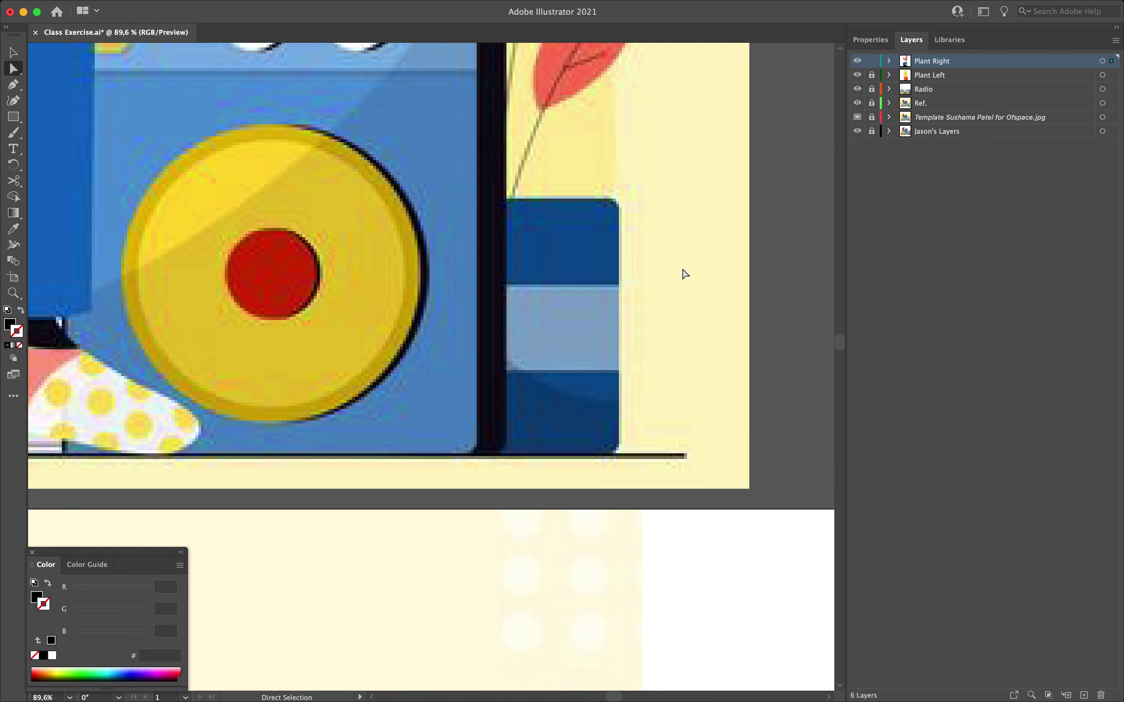
scroll(683, 271, "down", 6)
scroll(683, 271, "up", 10)
scroll(682, 271, "down", 6)
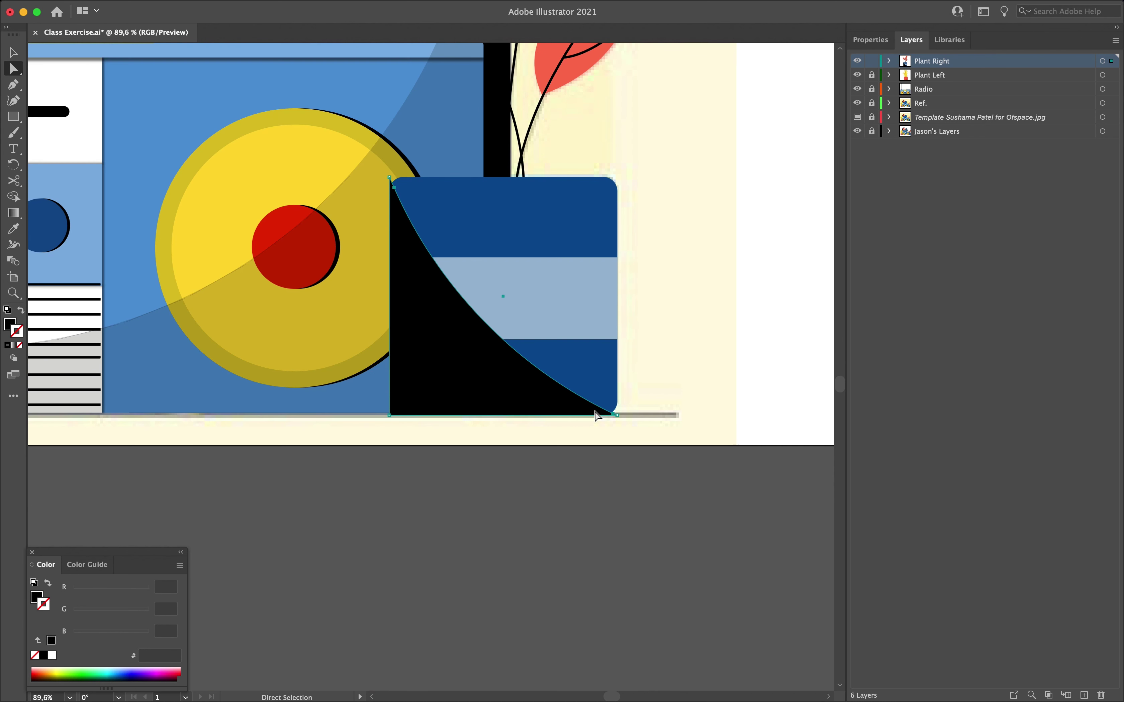
left_click_drag(612, 411, 617, 352)
left_click(615, 354)
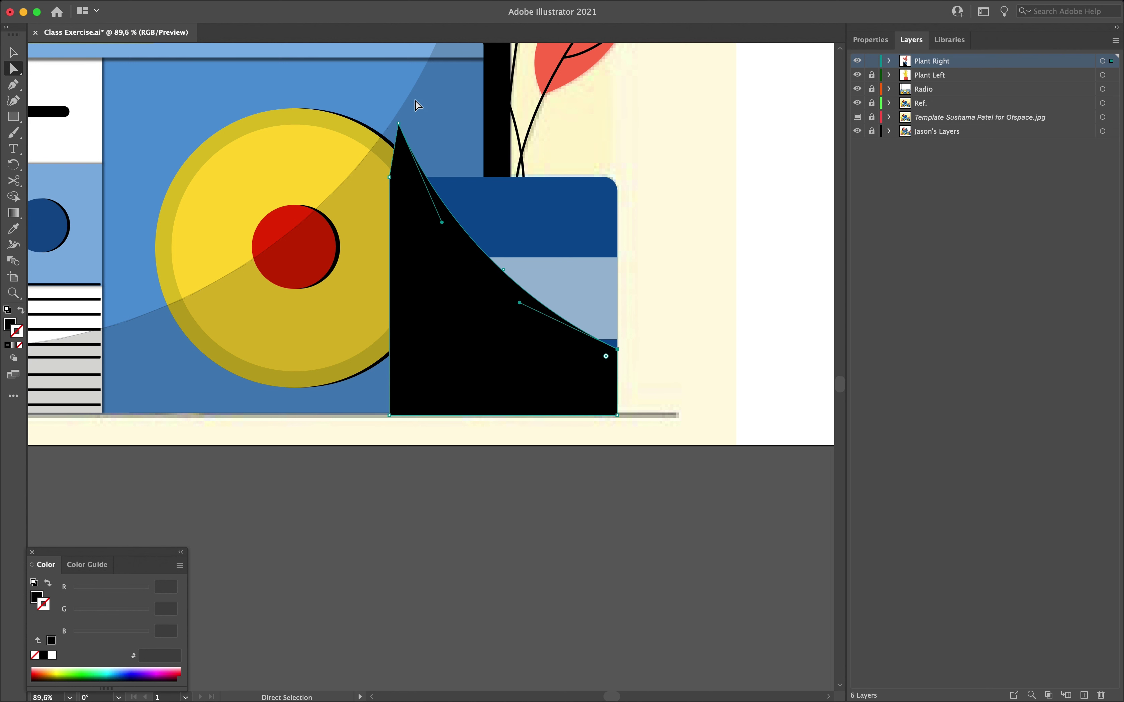
left_click_drag(399, 131, 399, 178)
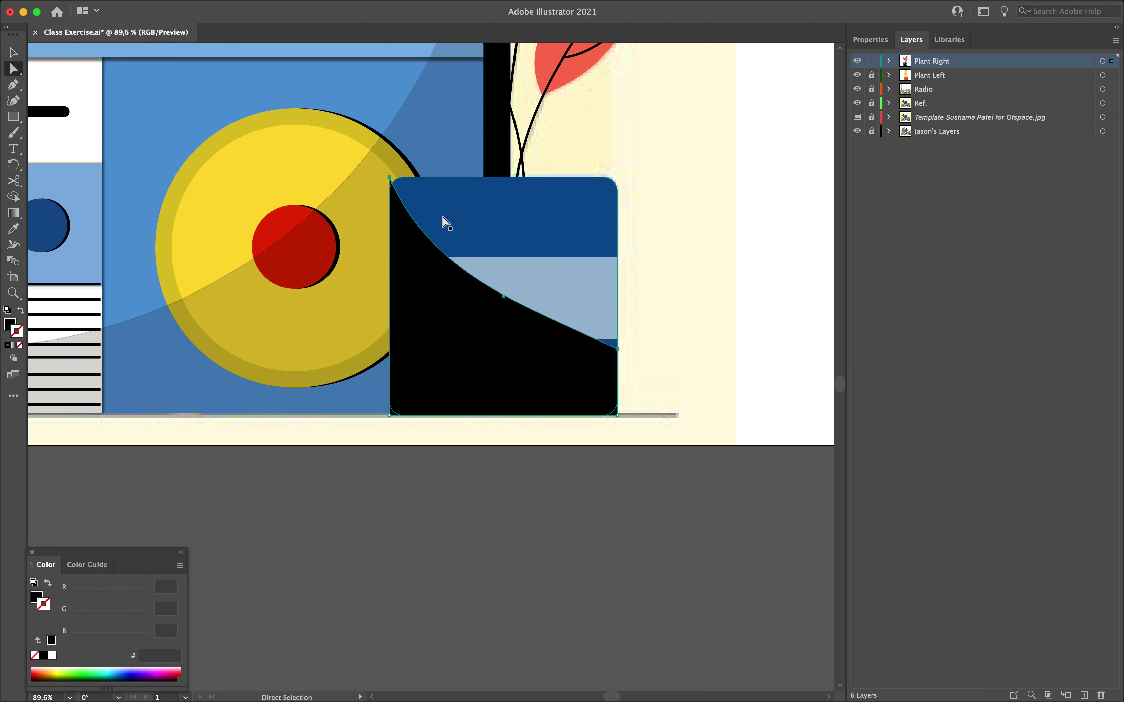
Step: Lower the curve's left end slightly along the pot's left edge, below the rounded corner
scroll(444, 221, "up", 5)
left_click(365, 197)
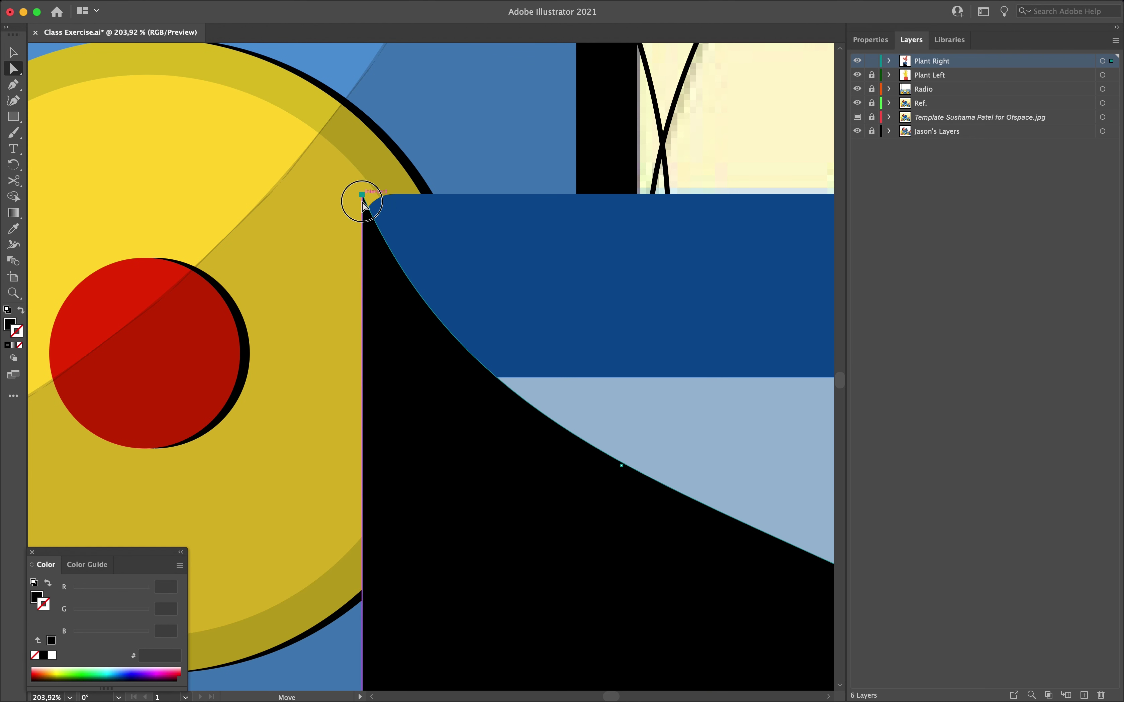
left_click_drag(364, 197, 364, 220)
scroll(427, 263, "down", 4)
scroll(426, 271, "right", 2)
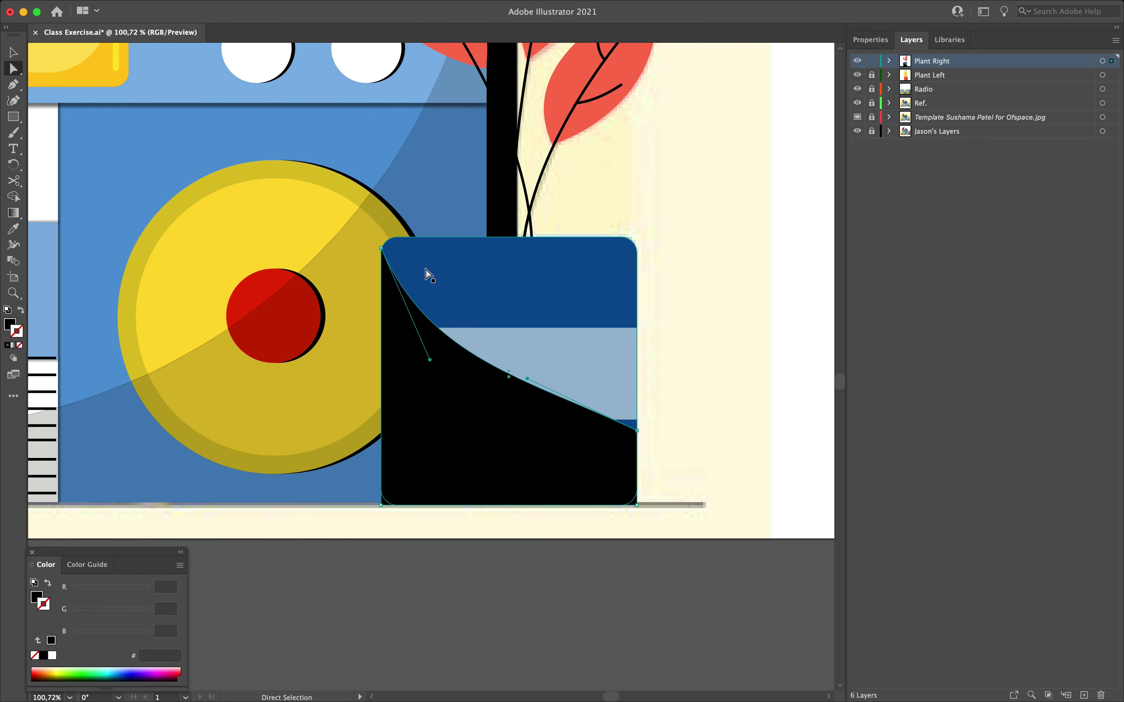
Step: Pull the direction handle of the curve's right end down so the curve sags and meets the pot's right edge almost horizontally
left_click(628, 436)
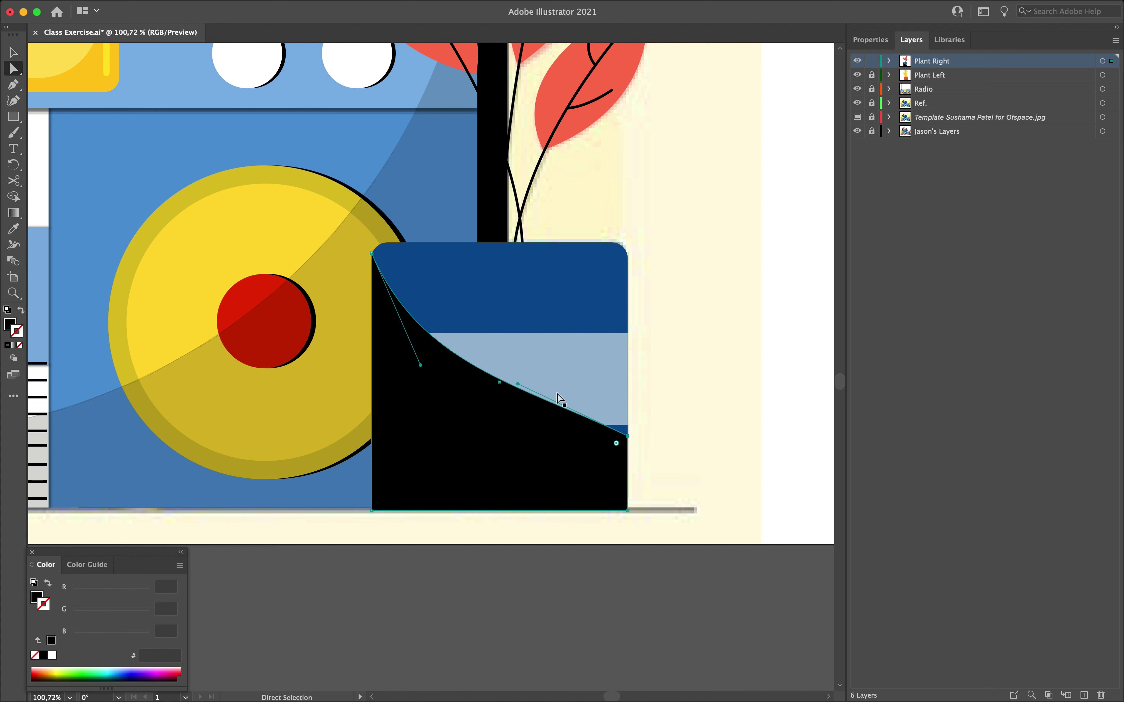
left_click(518, 384)
left_click_drag(518, 385, 483, 437)
key("v")
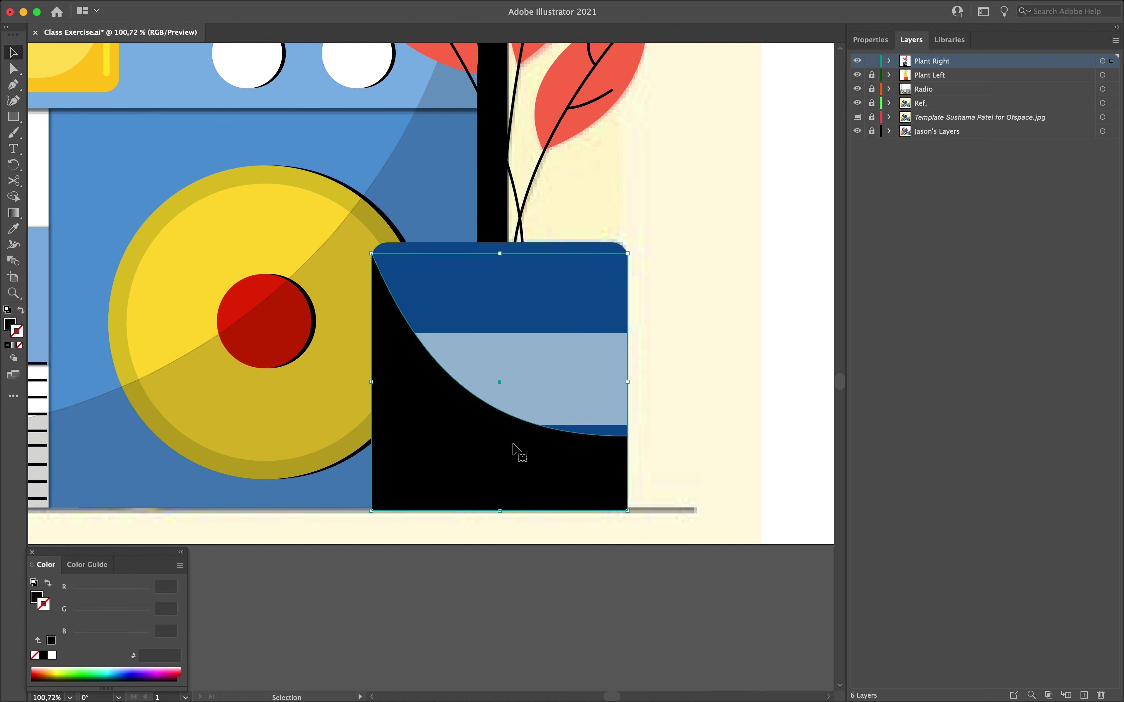
Step: Set the blue pot's black shadow shape to the Multiply blend mode at 15% opacity and deselect it
left_click(871, 39)
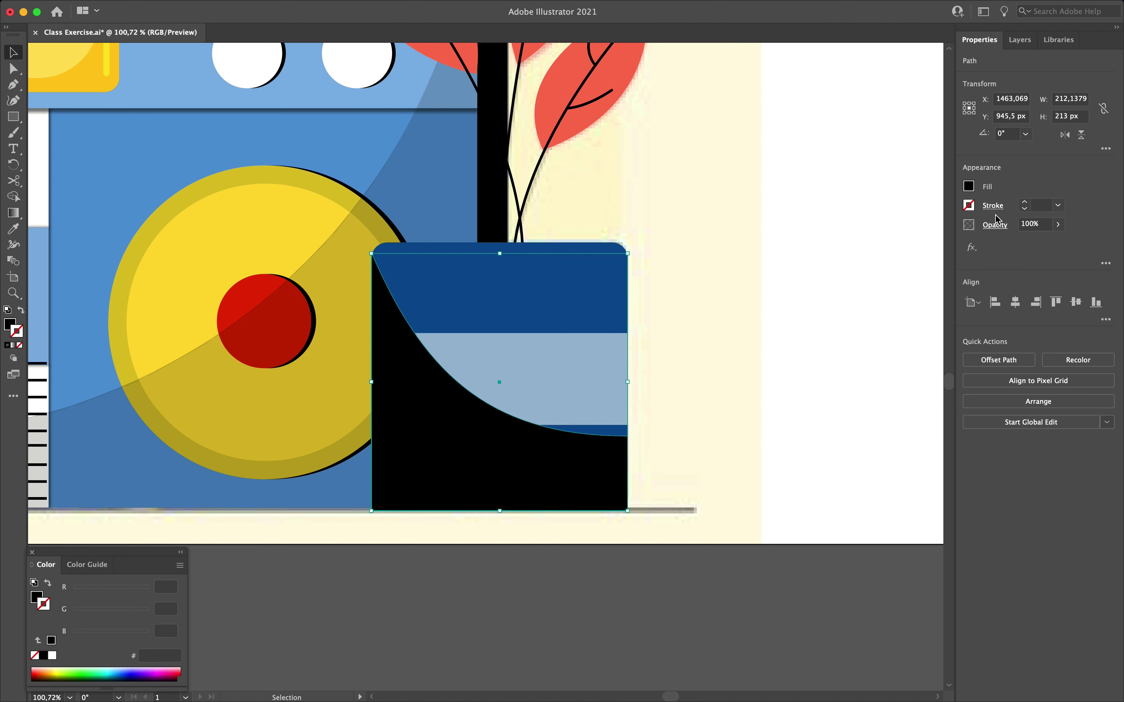
left_click(996, 225)
left_click(886, 249)
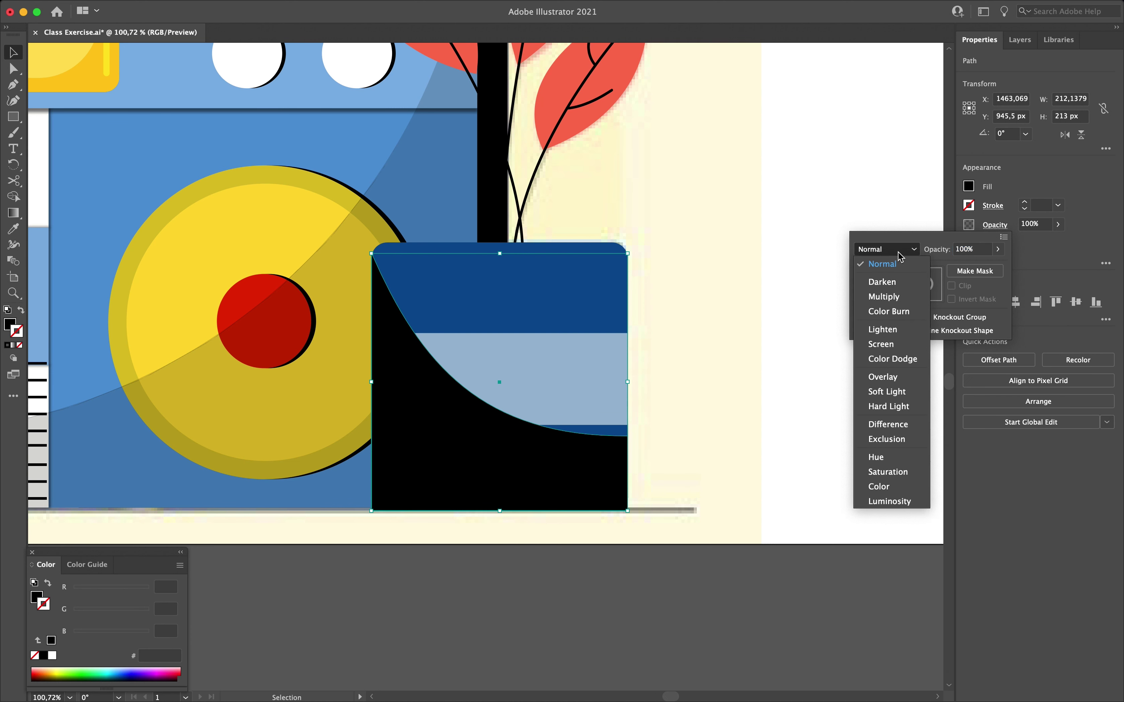
left_click(897, 297)
left_click(968, 250)
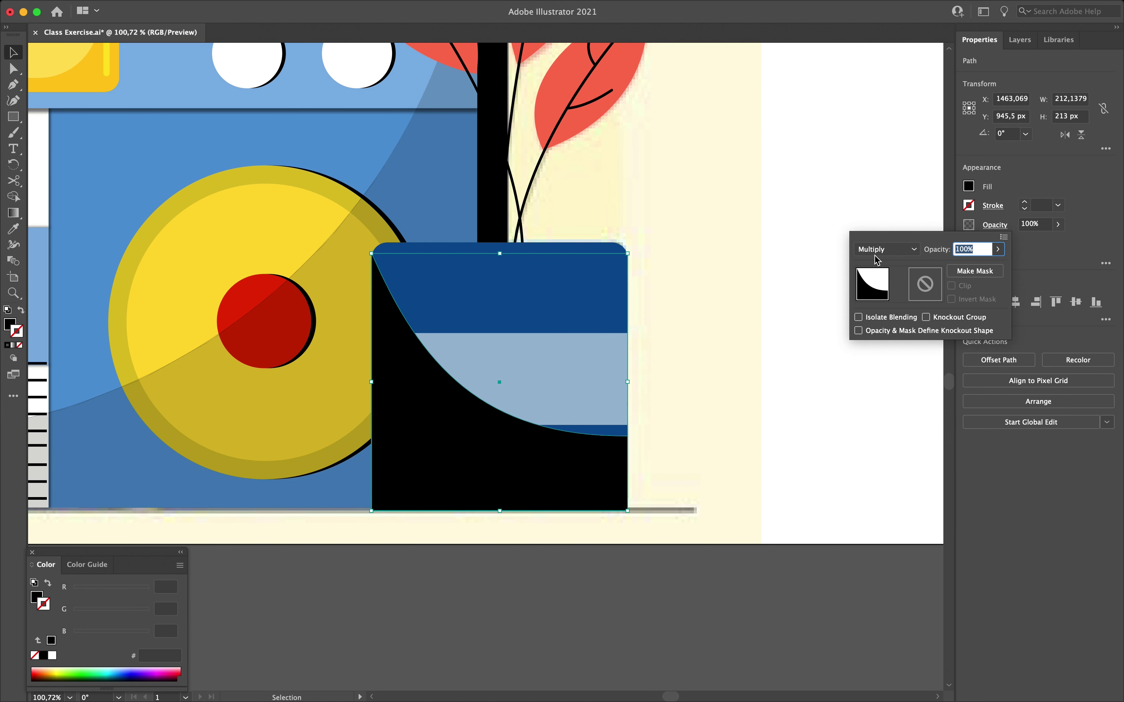
type("15")
key("Return")
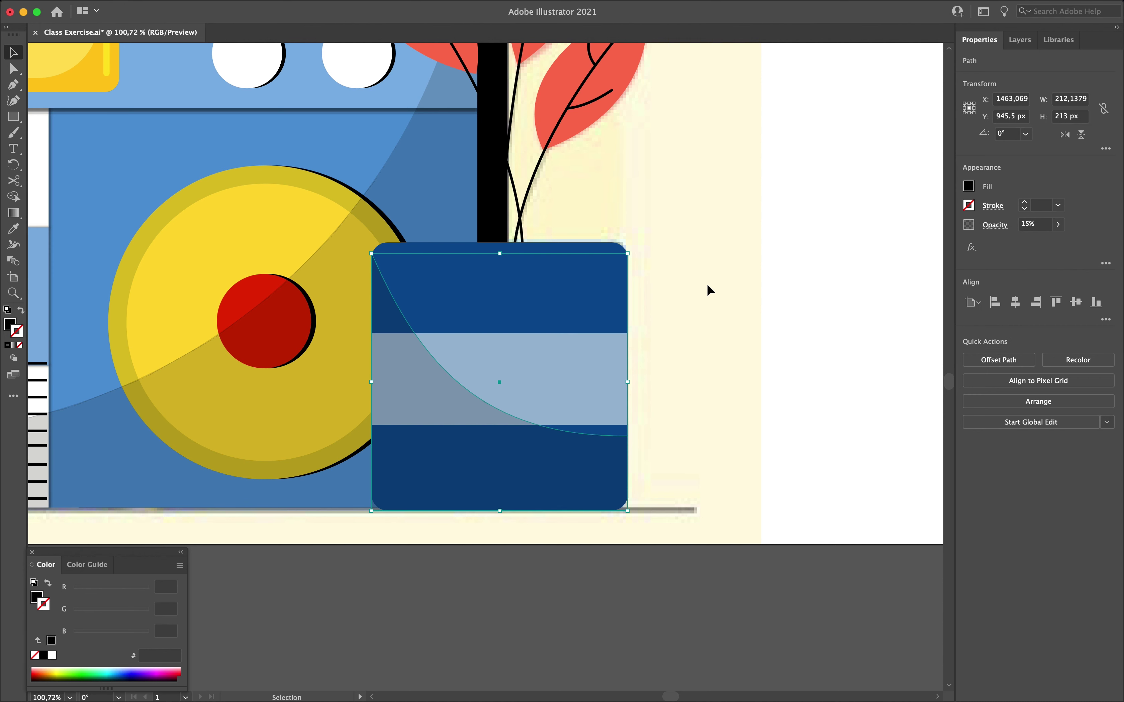
left_click(720, 314)
Step: Unlock the Plant Left and Radio layers and move the Plant Right layer below the Radio layer
scroll(720, 314, "down", 5)
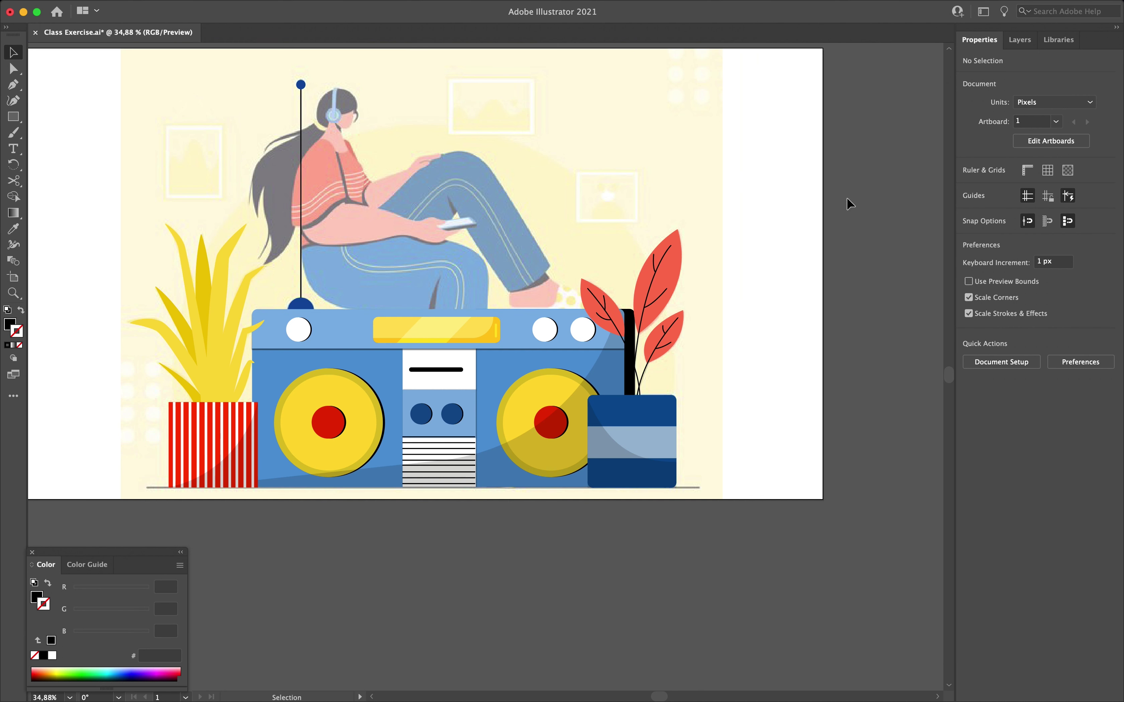
left_click(1026, 46)
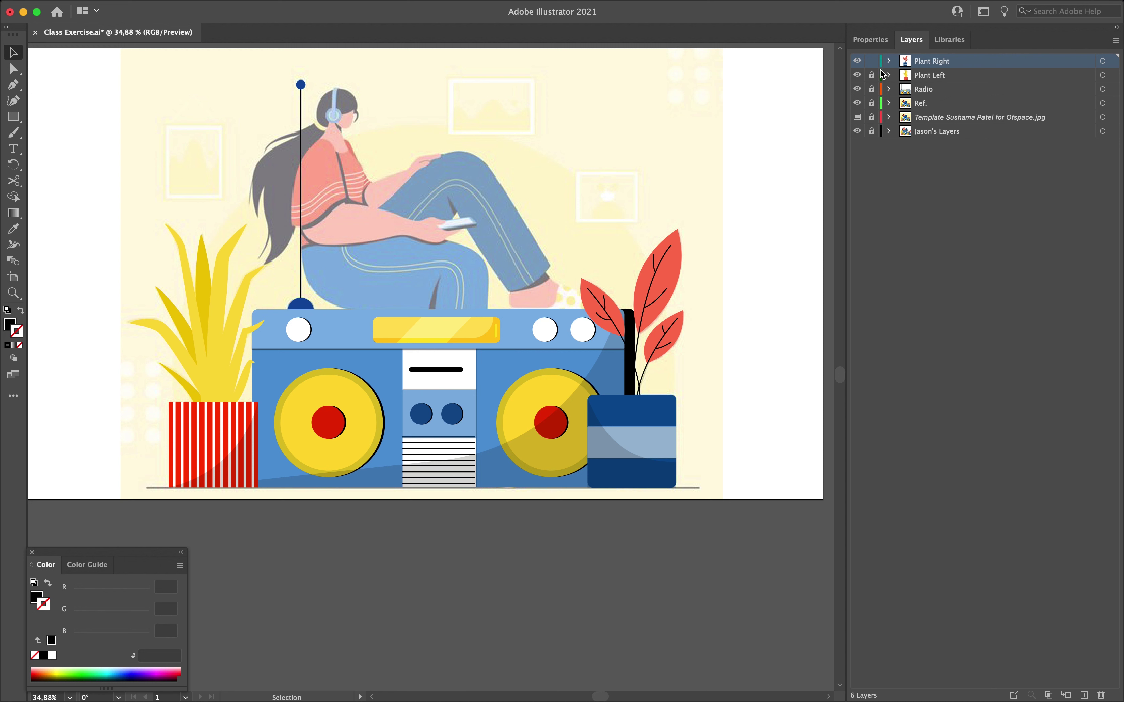
left_click(873, 88)
left_click_drag(933, 64, 931, 102)
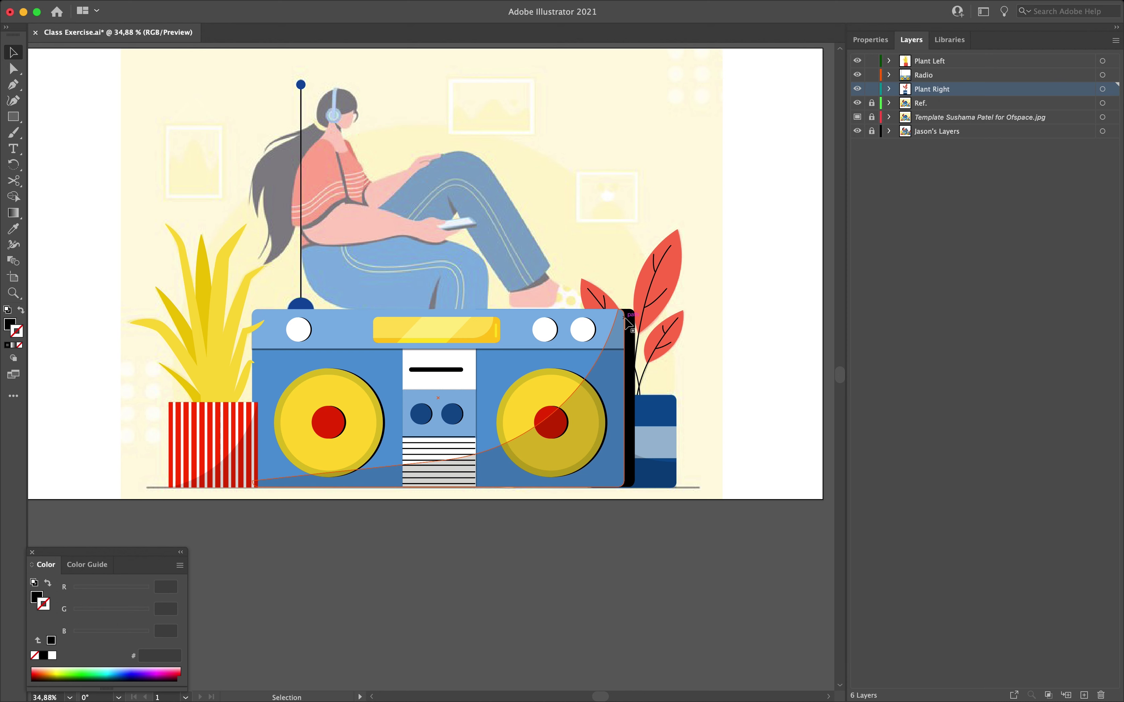
Step: Compare the redrawn radio, plants and pot shadows with the reference illustration above the artboard
scroll(576, 302, "up", 10)
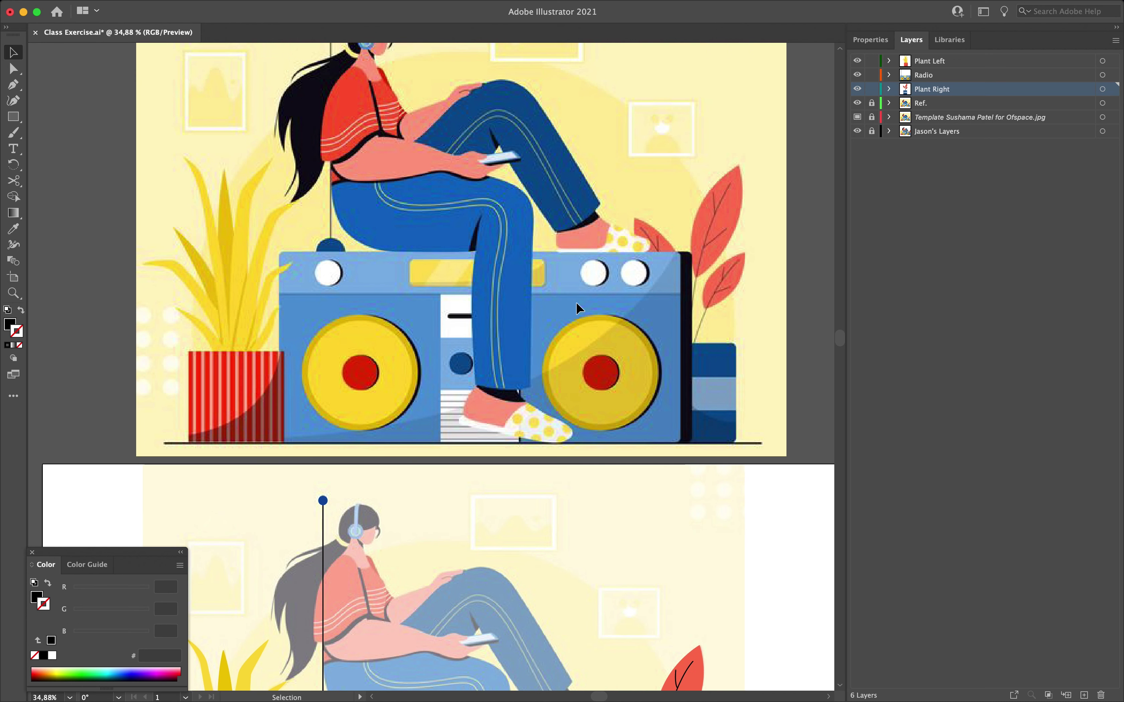
scroll(576, 301, "down", 7)
scroll(576, 301, "down", 3)
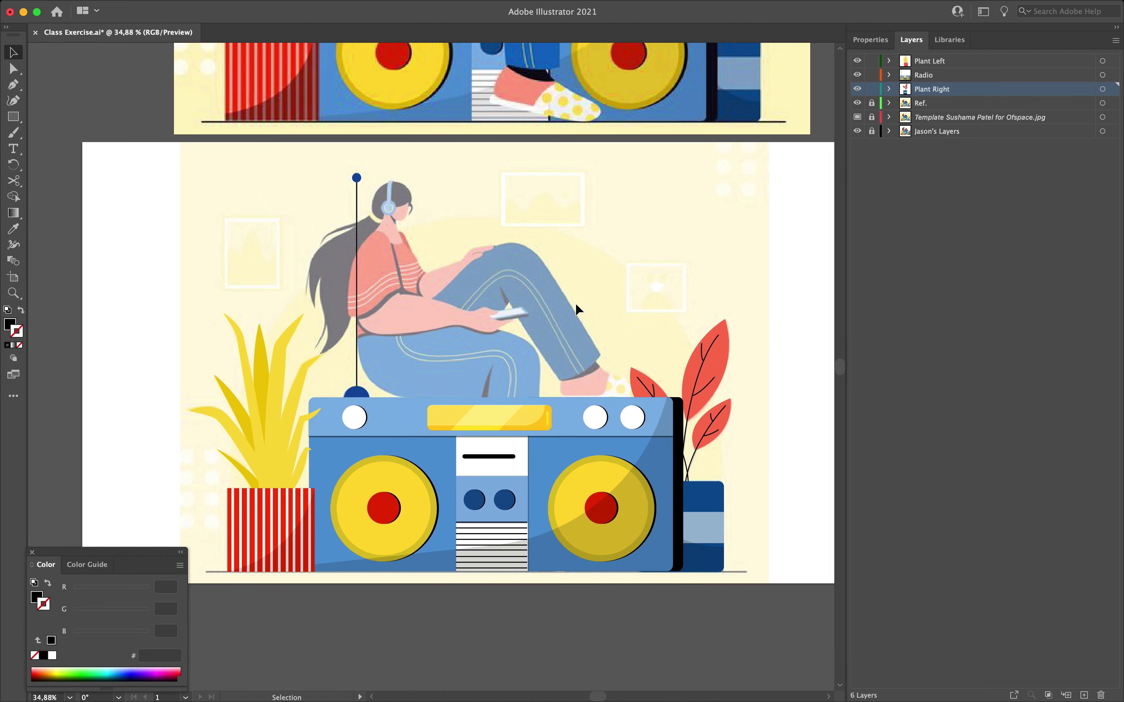
scroll(575, 303, "down", 3)
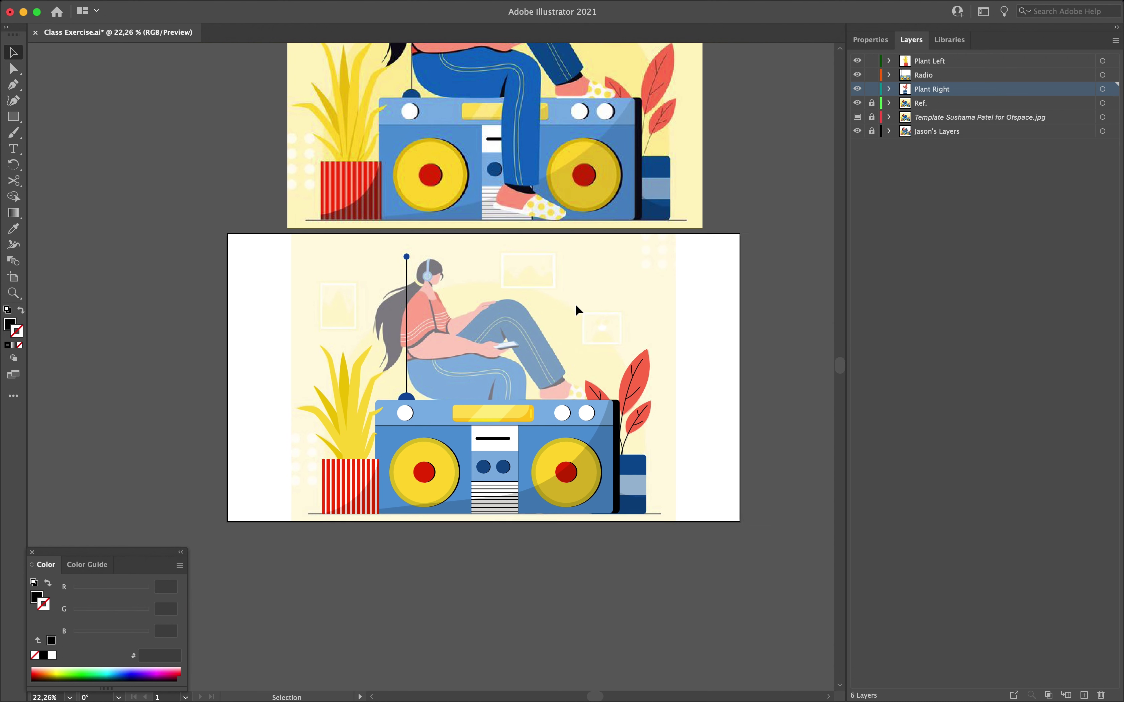
scroll(576, 310, "up", 3)
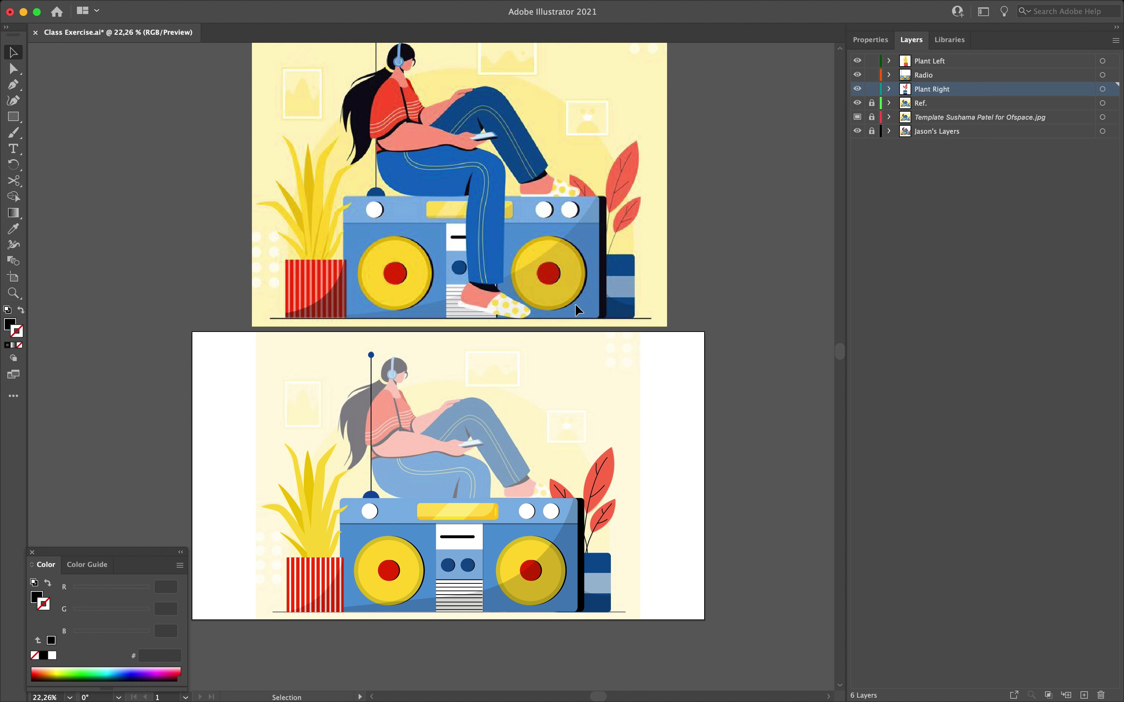
scroll(566, 120, "up", 3)
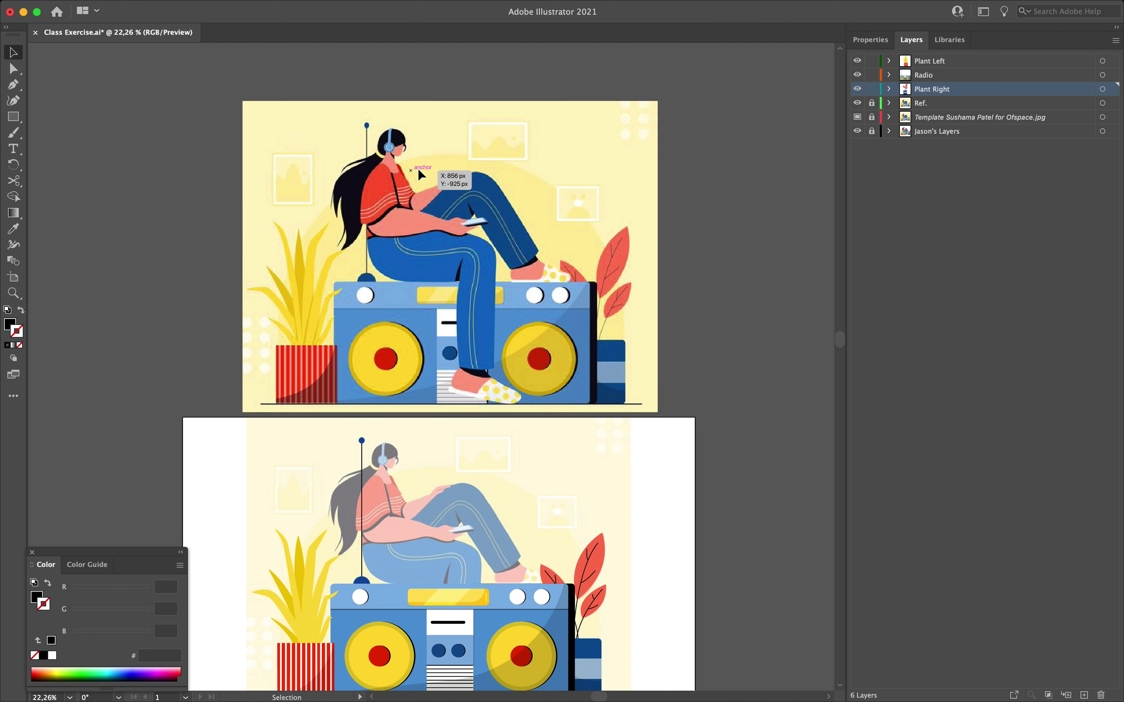
scroll(416, 224, "down", 3)
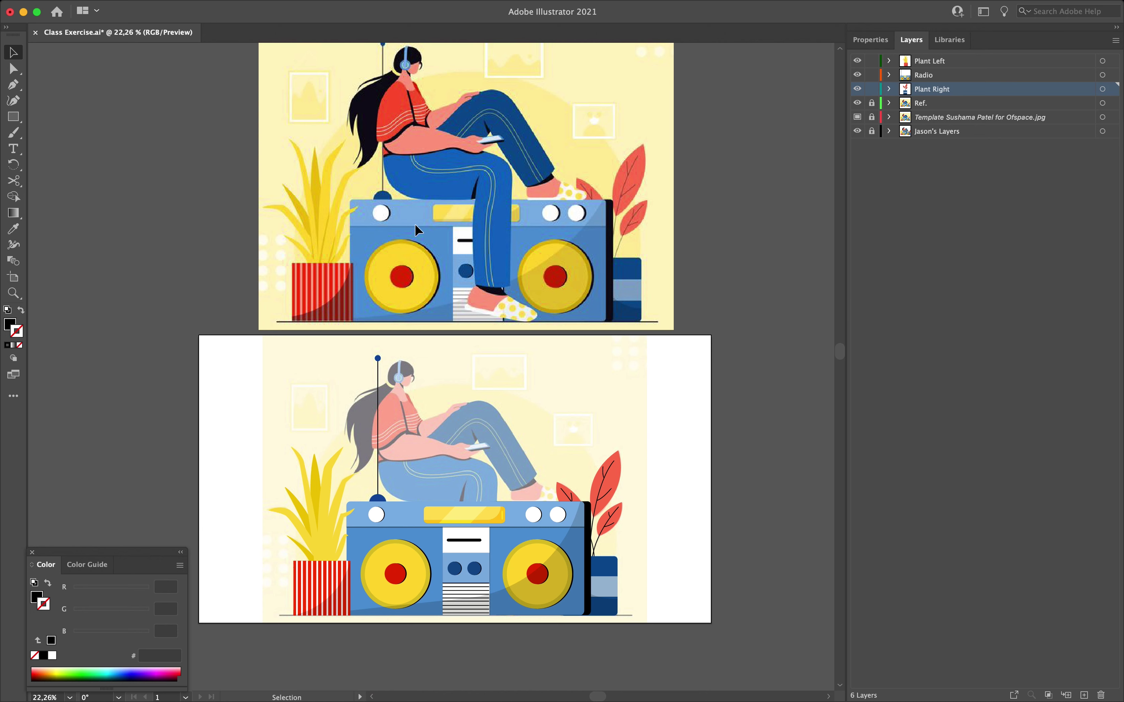